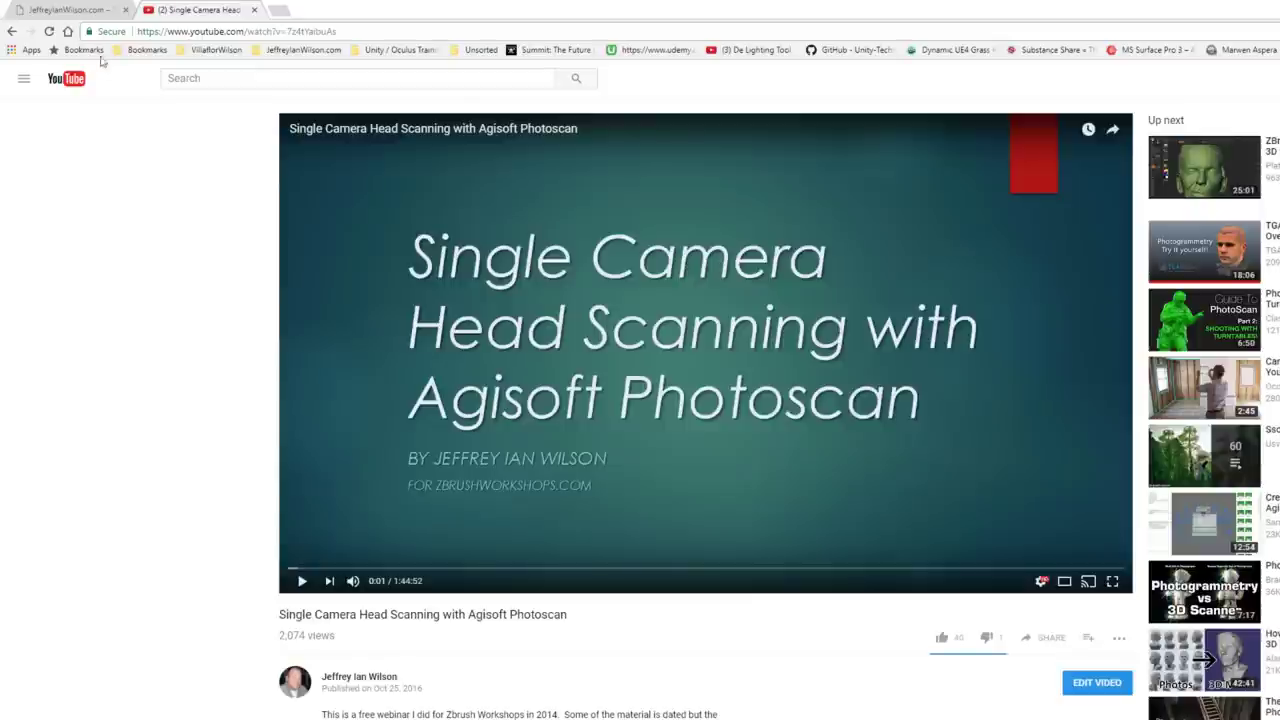
# Step: Switch from the YouTube webinar page to the presenter's website in the other open browser tab
pyautogui.click(78, 16)
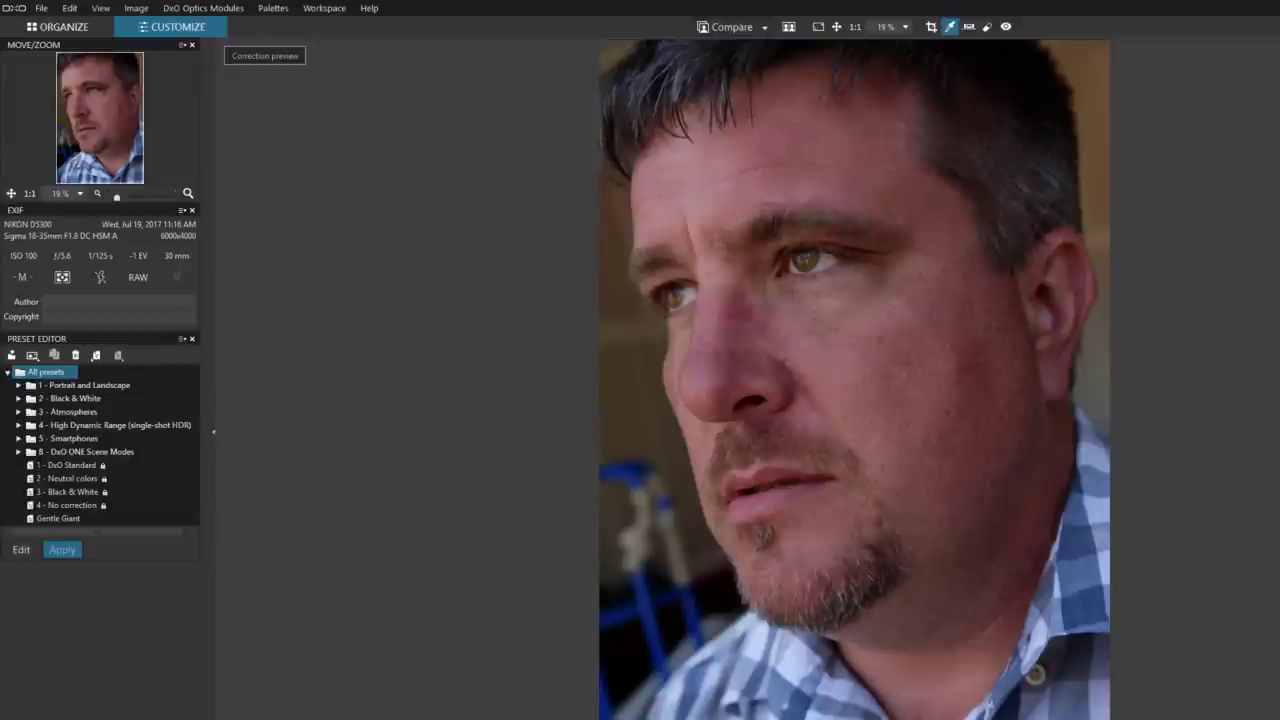
# Step: Multiply 35 by 1.5 and the result by 2 in Calculator, and close it
pyautogui.hotkey('alt', 'Tab')
pyautogui.press('*')
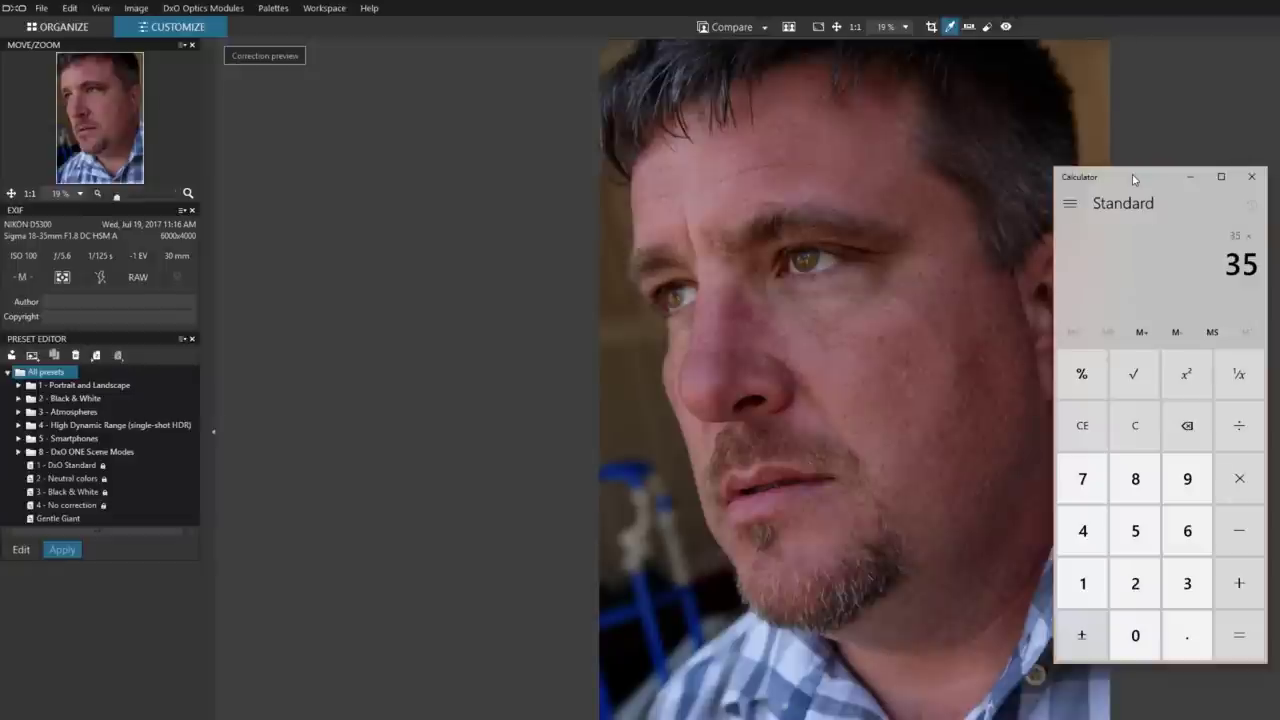
pyautogui.write('1.5')
pyautogui.press('Return')
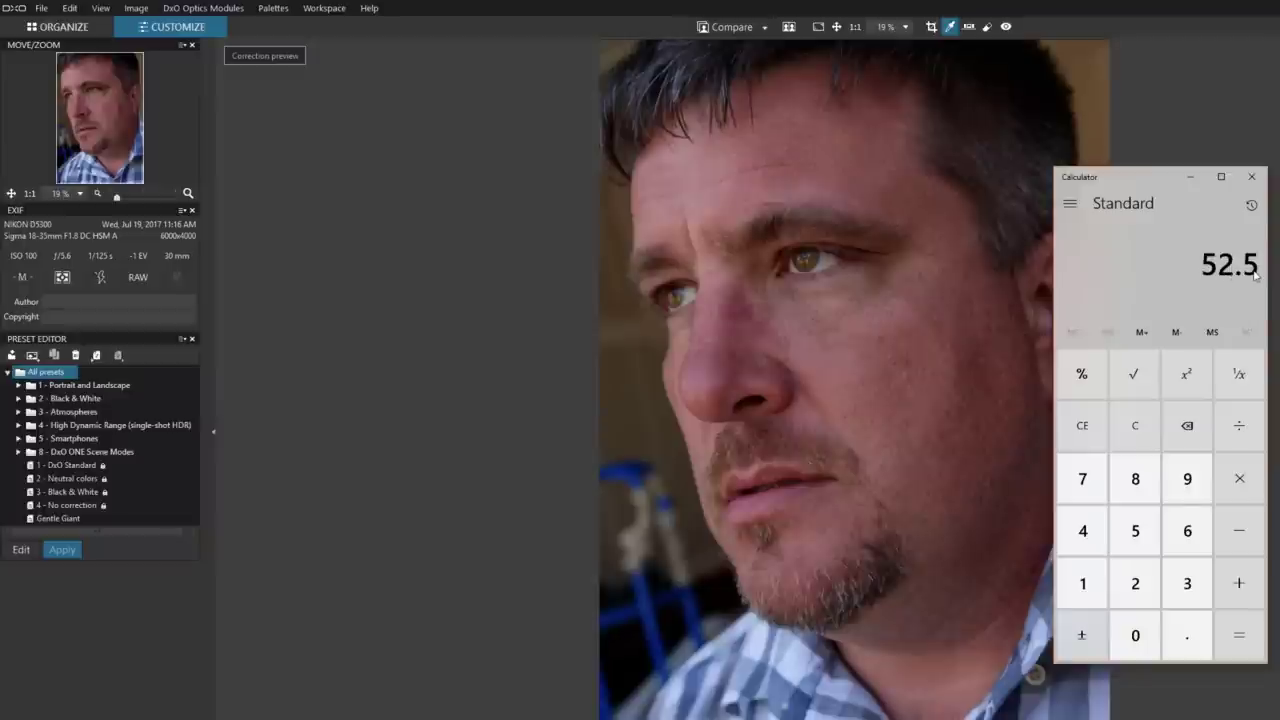
pyautogui.click(1217, 422)
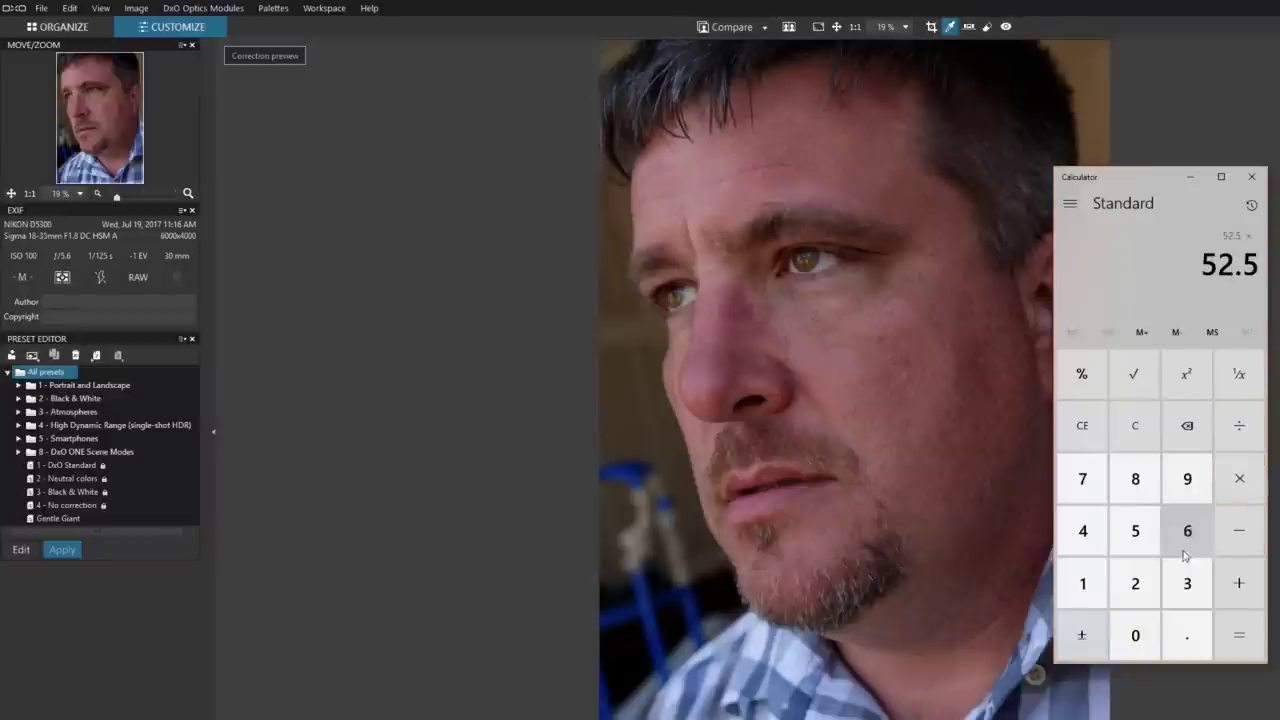
pyautogui.click(1145, 591)
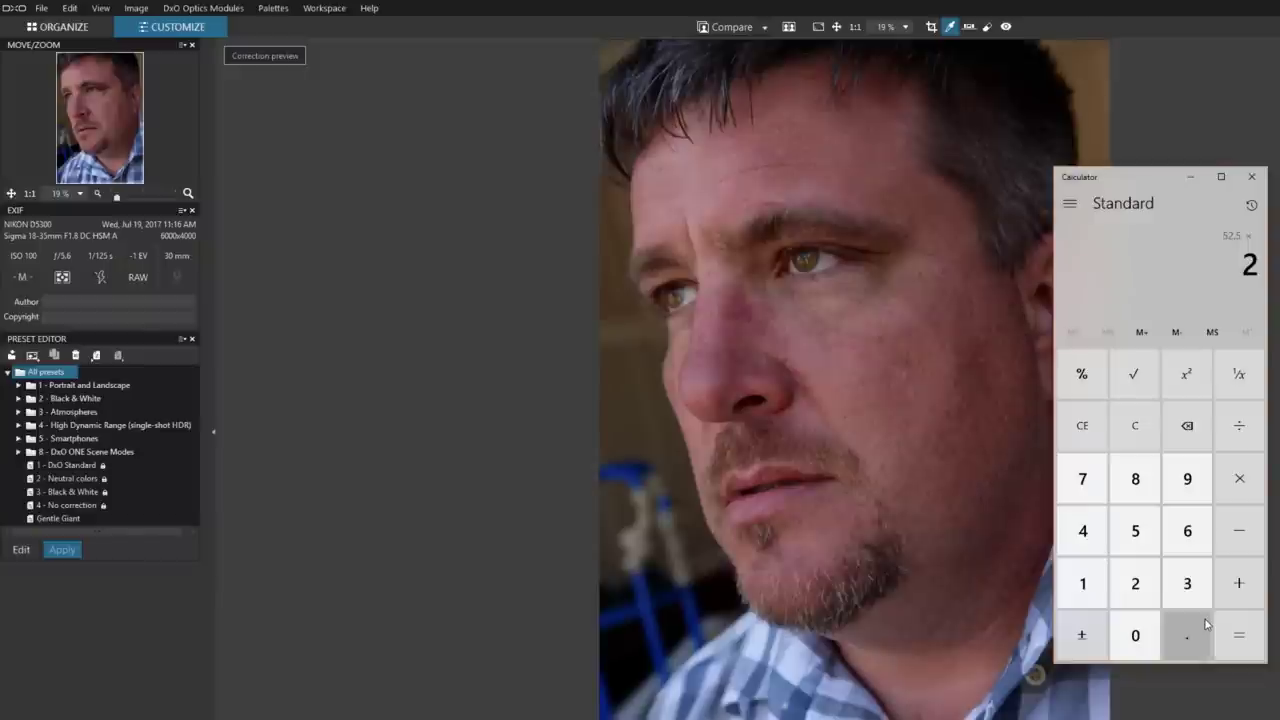
pyautogui.press('Return')
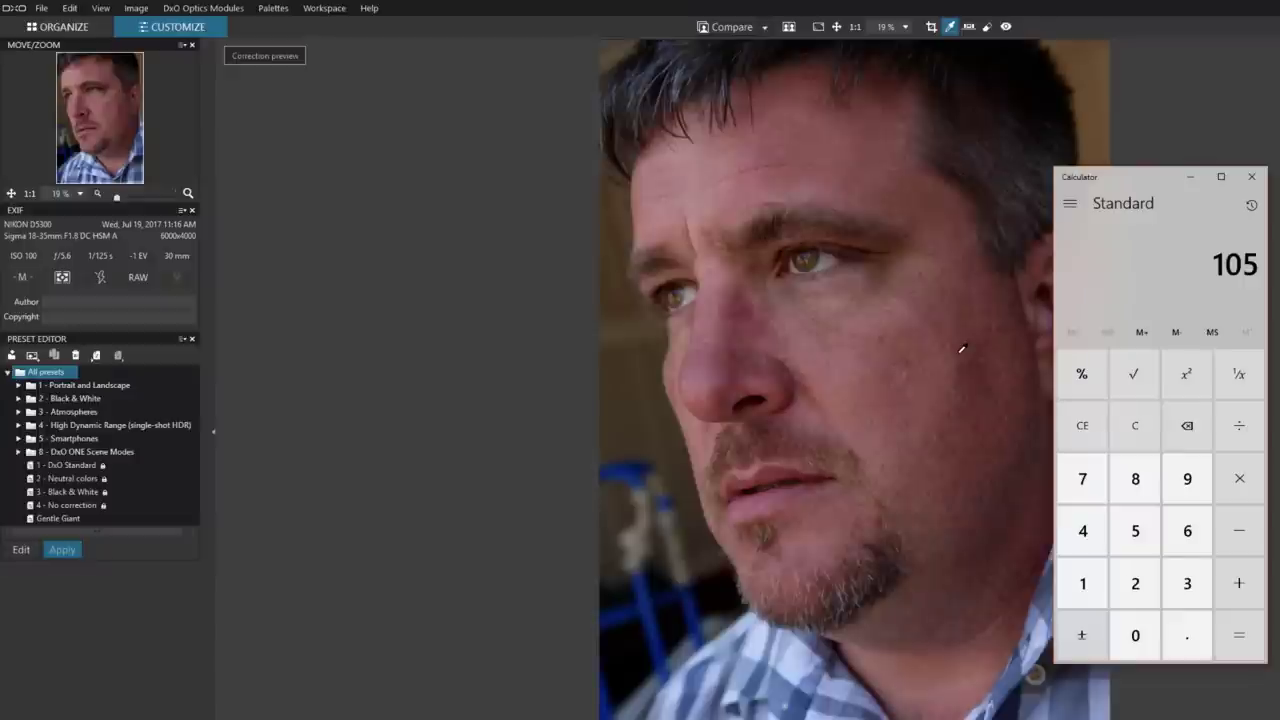
pyautogui.click(1251, 178)
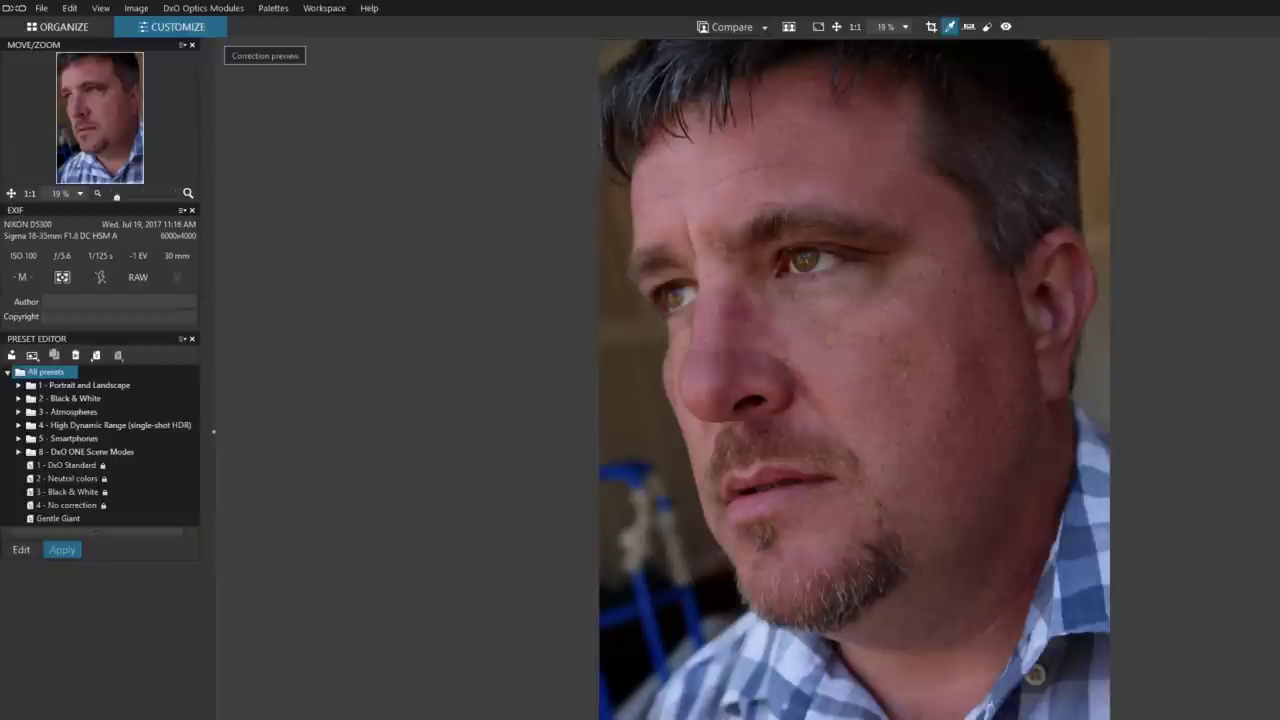
# Step: Go back through the preceding side-view head photos, comparing the framing and colour of the ear and neck shots
pyautogui.press('Left')
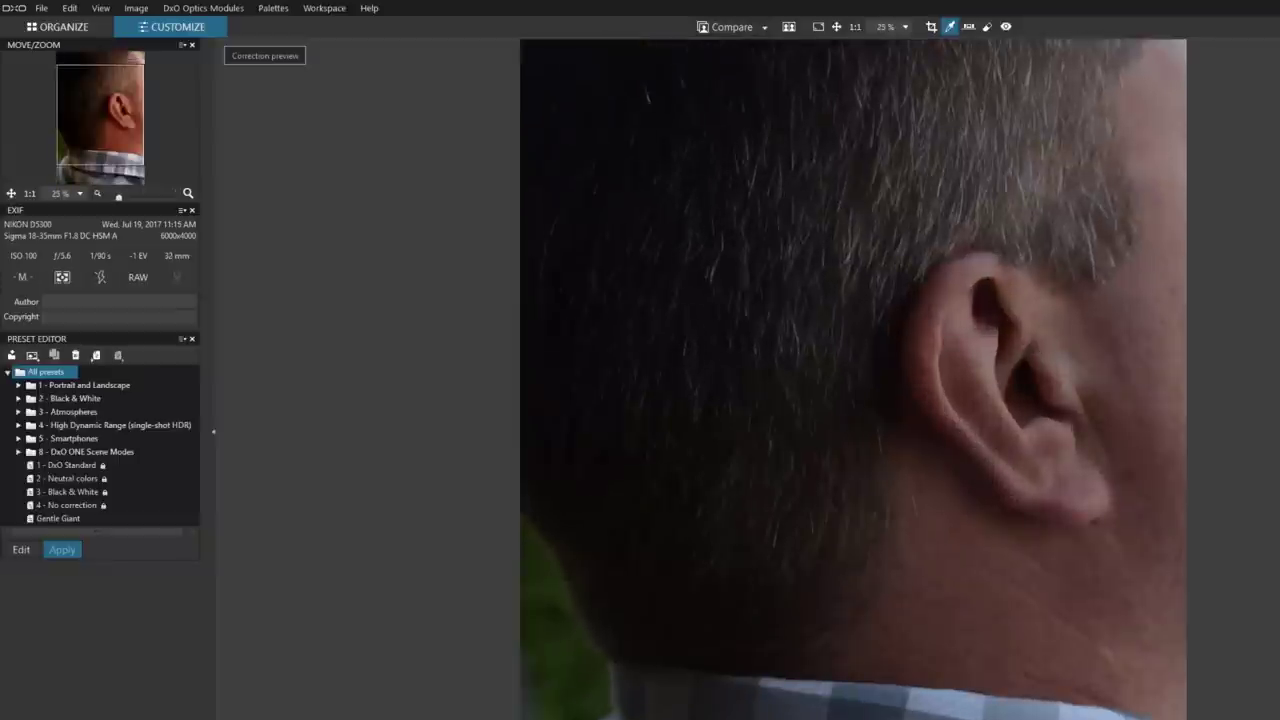
pyautogui.press('Left')
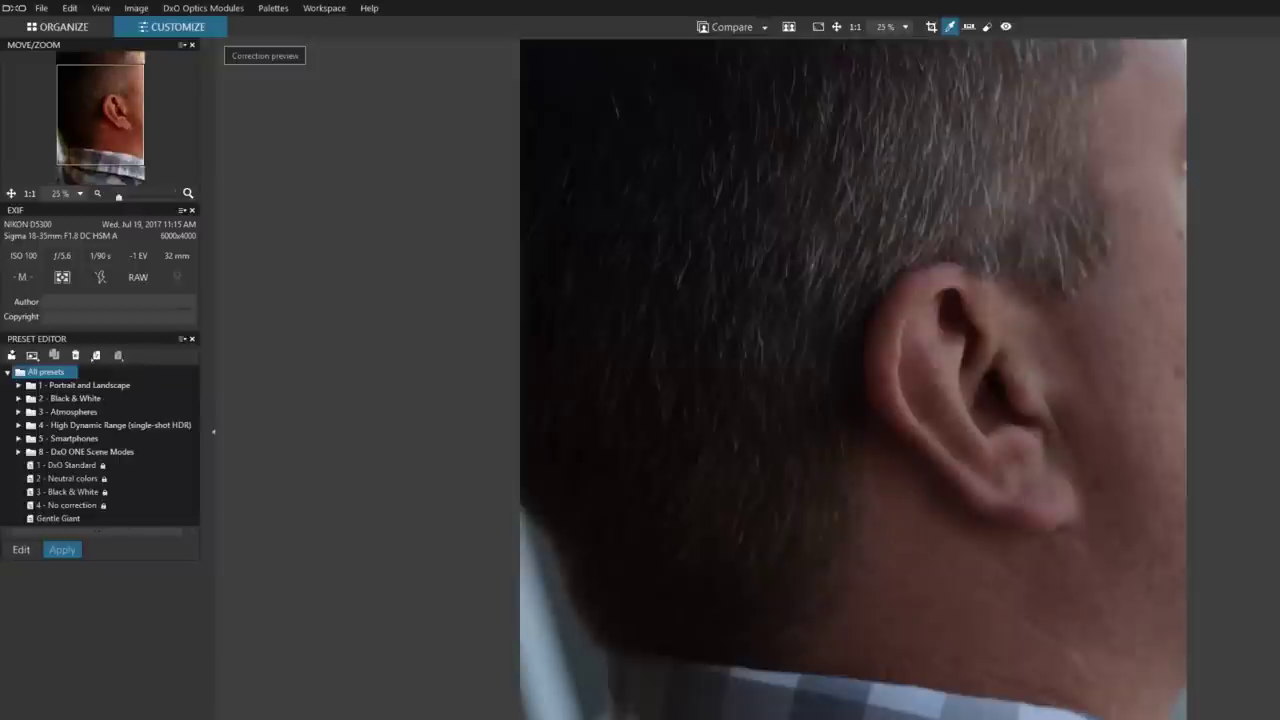
pyautogui.press('Left')
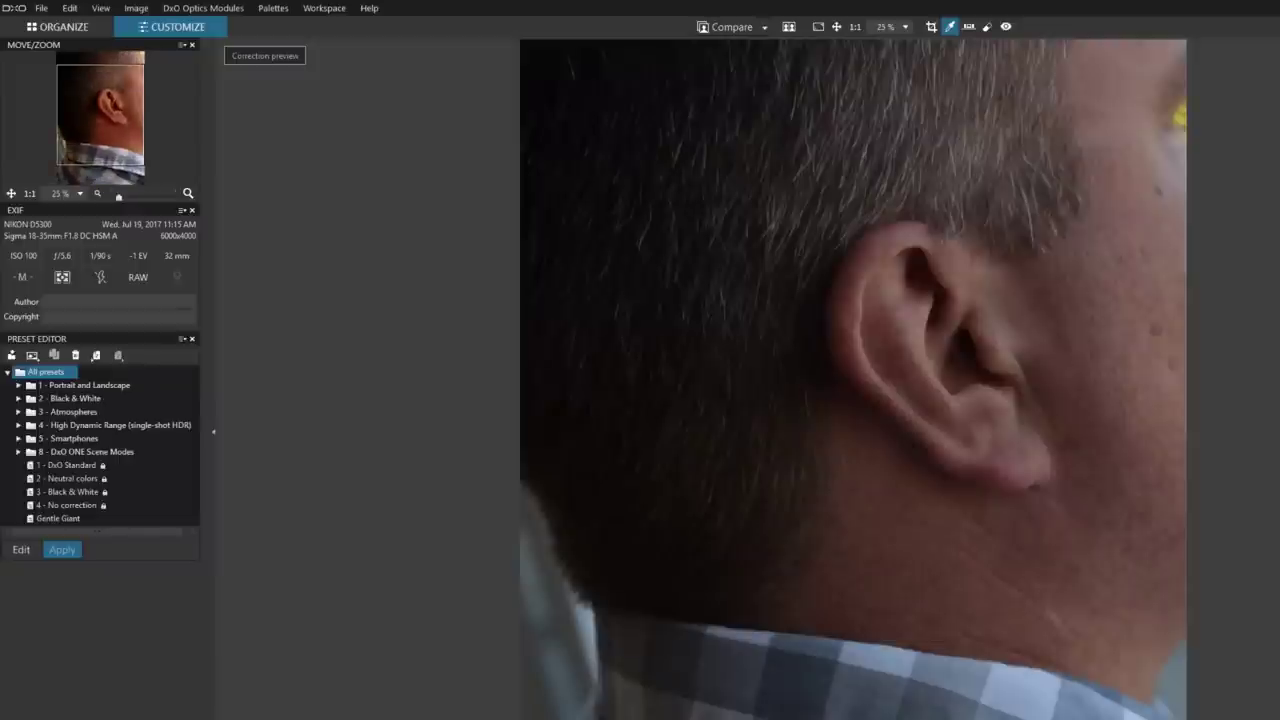
pyautogui.press('Left')
pyautogui.press('Left')
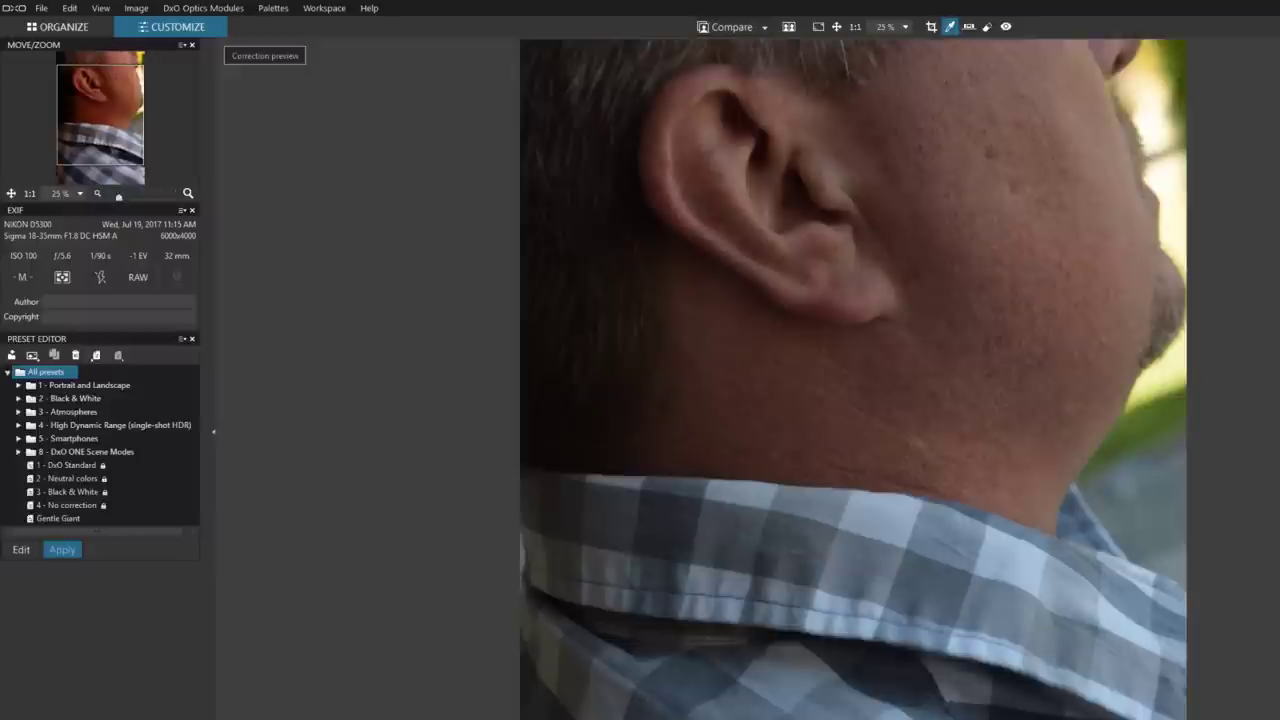
pyautogui.press('Left')
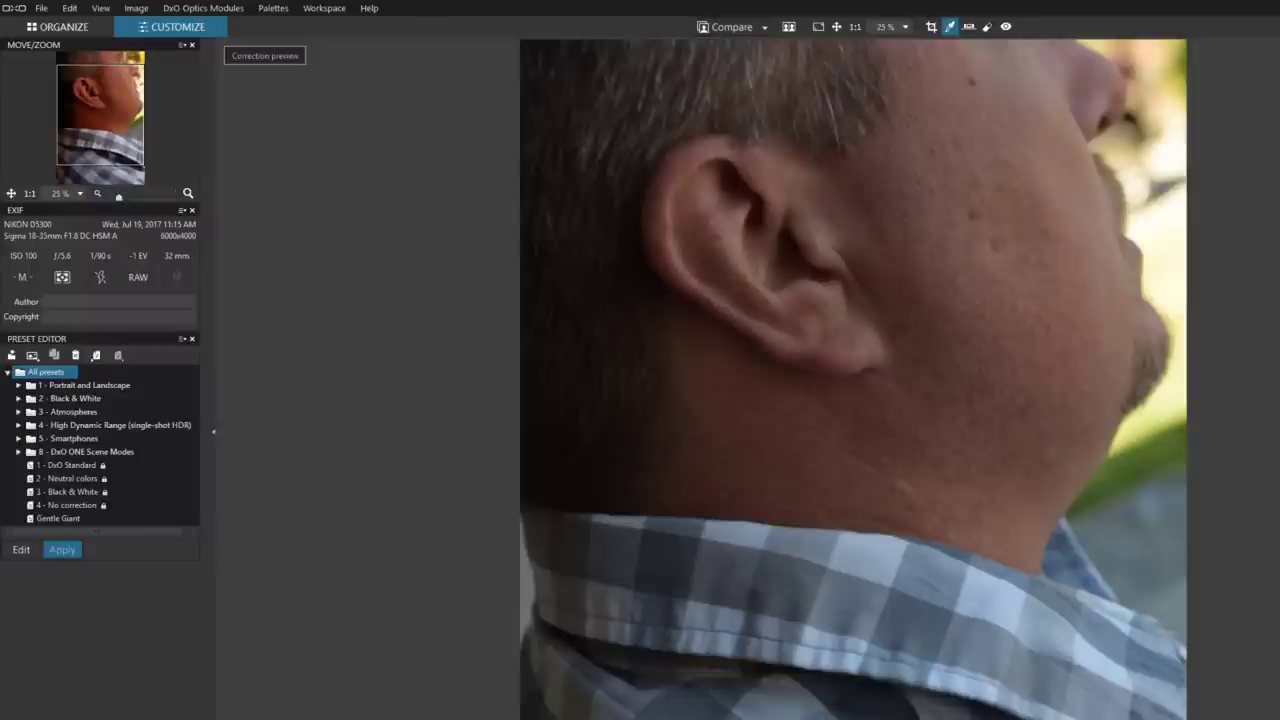
pyautogui.press('Left')
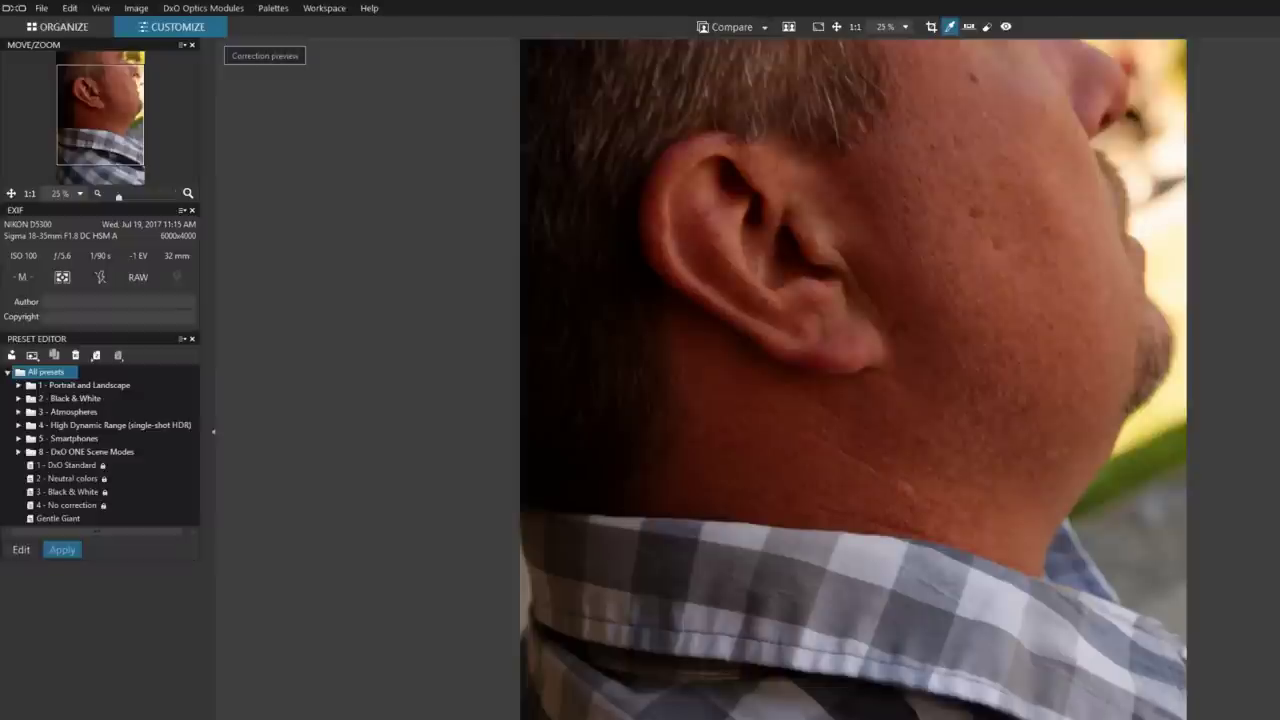
pyautogui.press('Left')
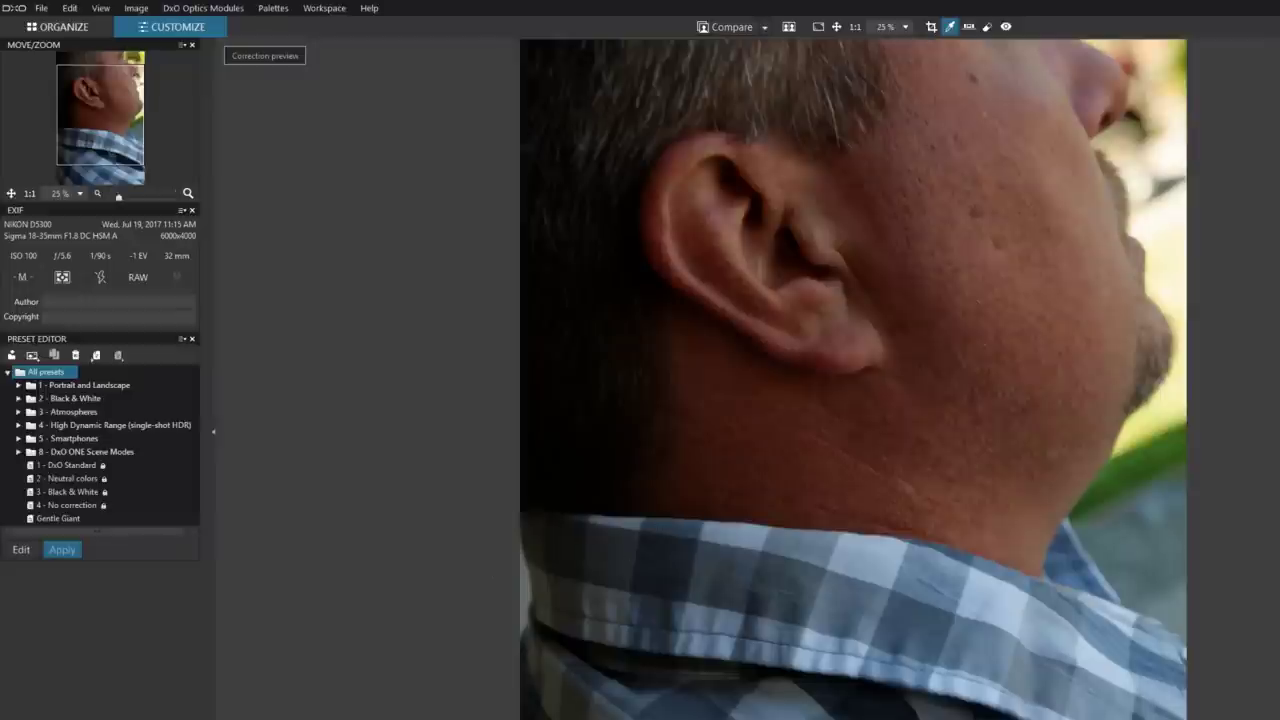
# Step: Switch to the browser, search Google for "fp-5 android camera" in a new tab, and open the Camera FV-5 Google Play result
pyautogui.hotkey('alt', 'Tab')
pyautogui.hotkey('ctrl', 't')
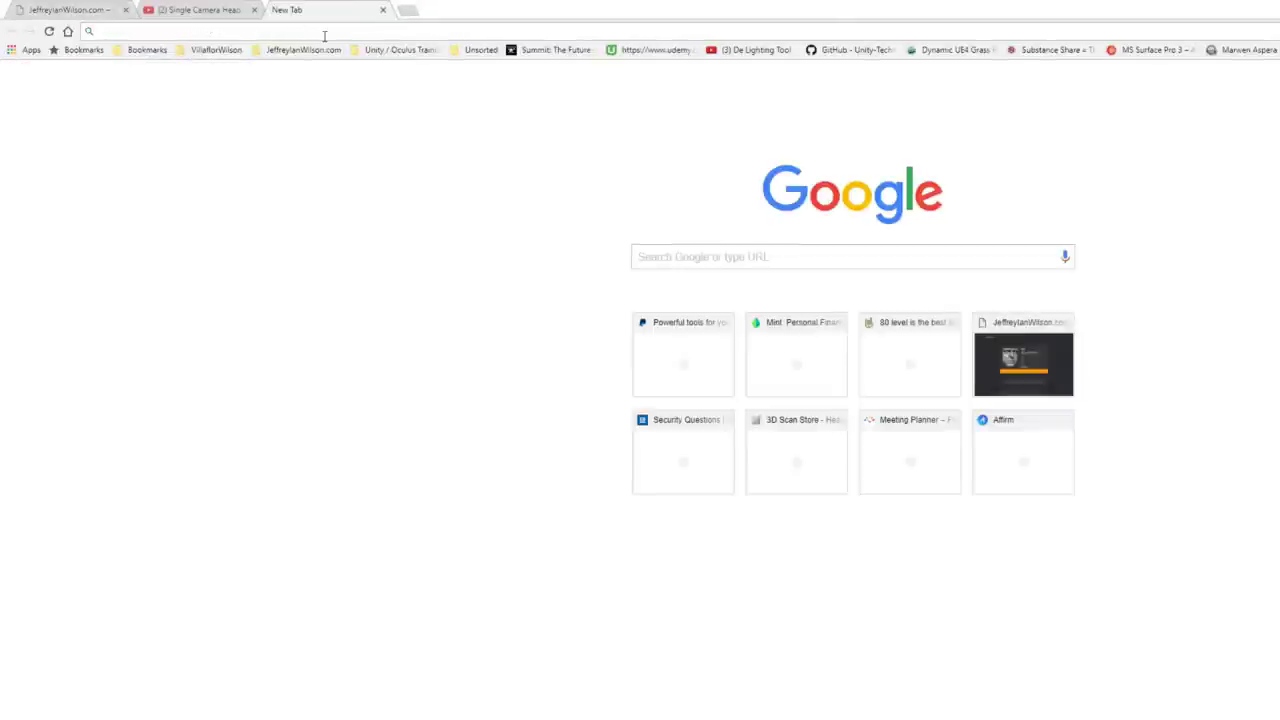
pyautogui.write('fp-5 android camera')
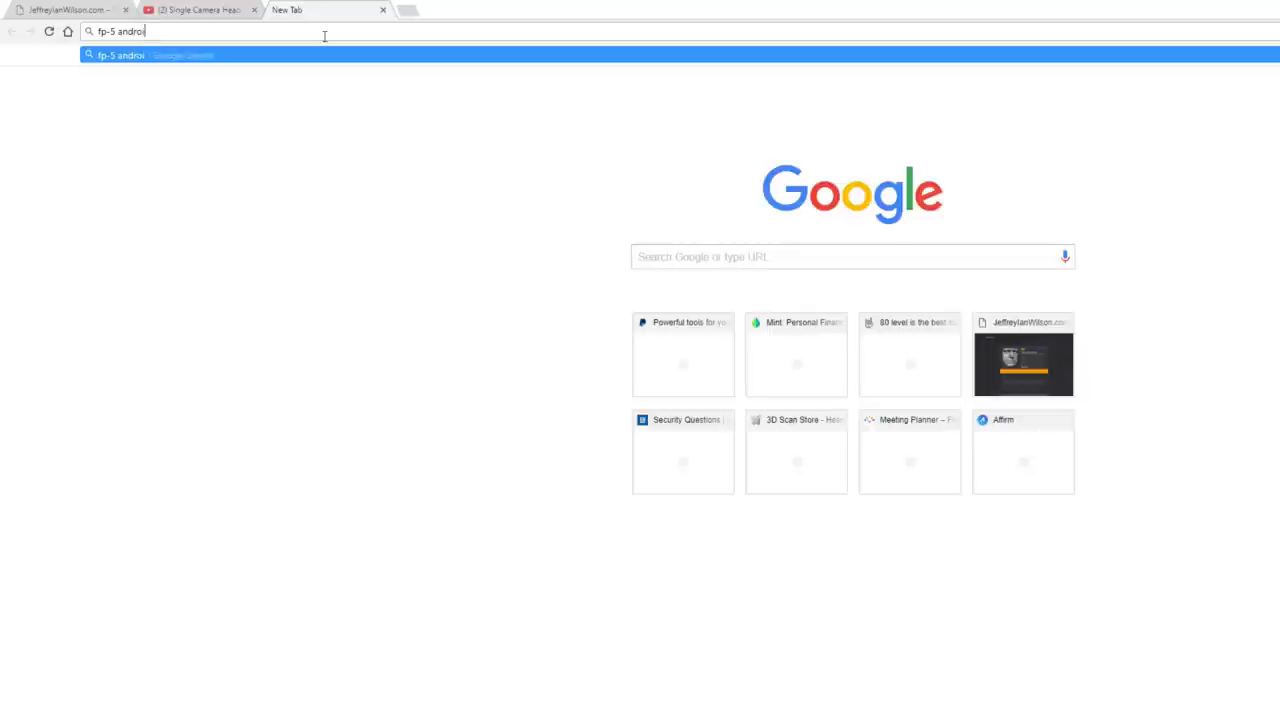
pyautogui.press('Return')
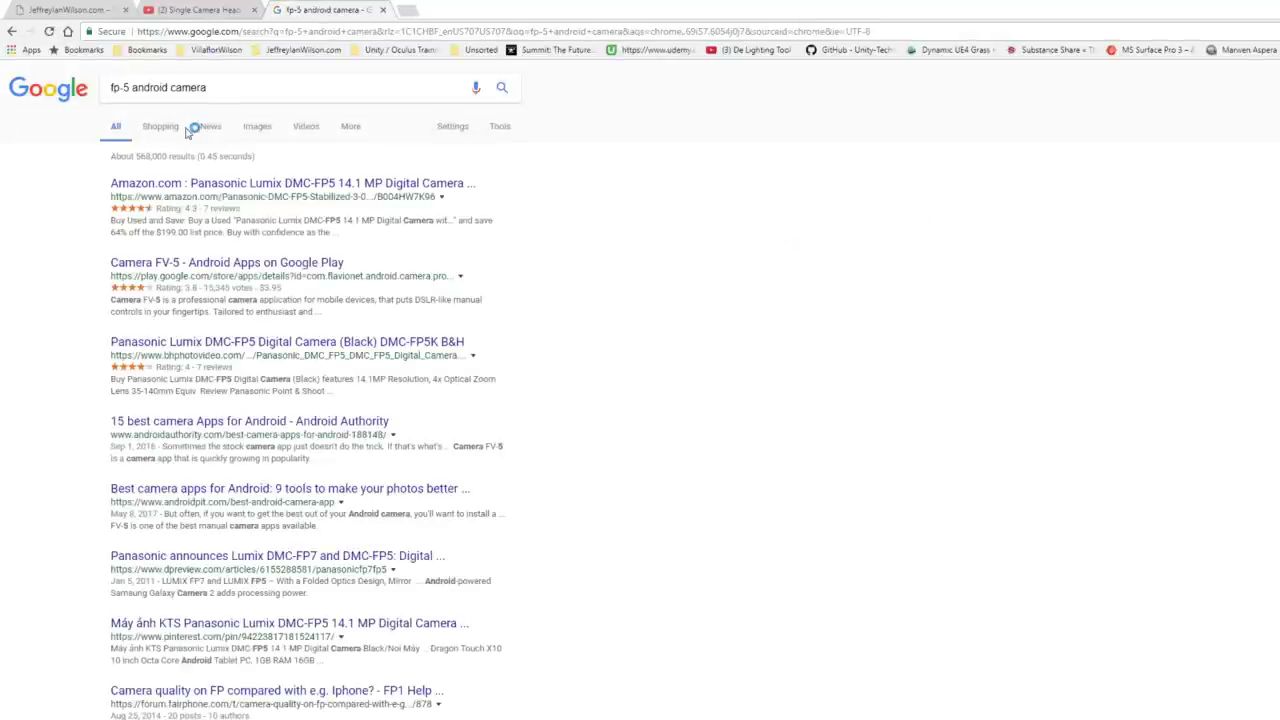
pyautogui.click(227, 262)
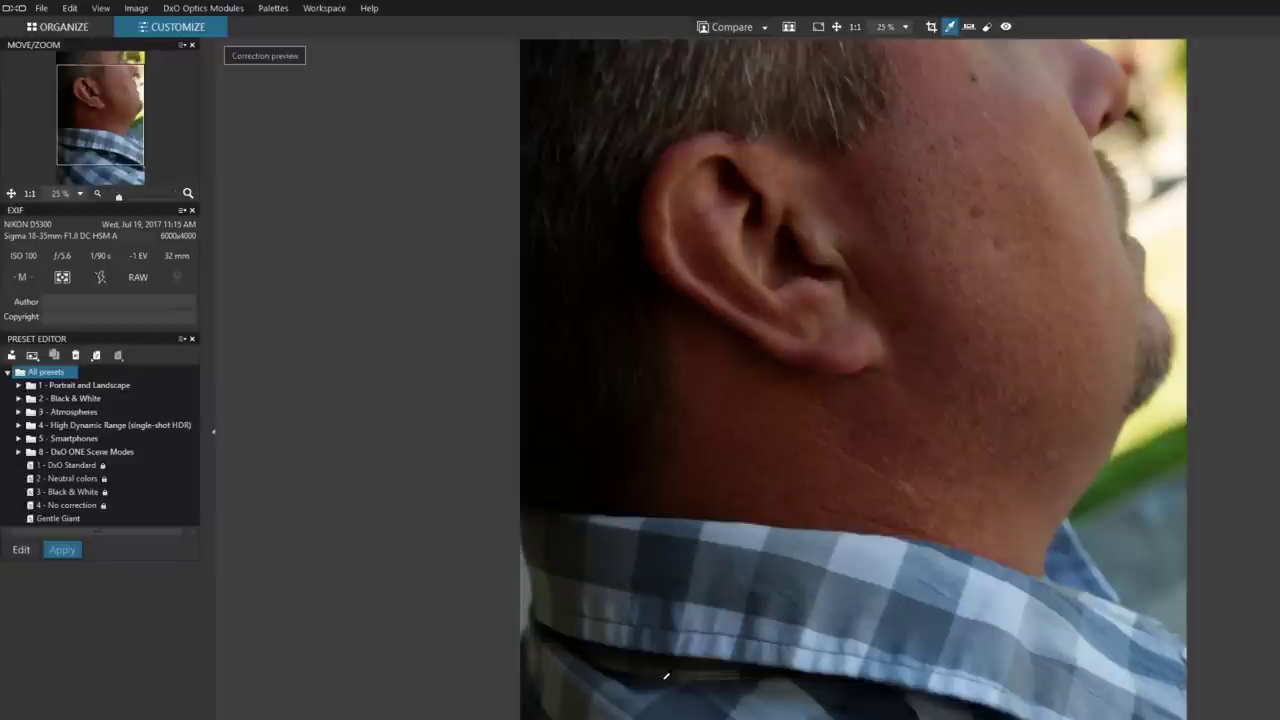
pyautogui.scroll(-2, 665, 676)
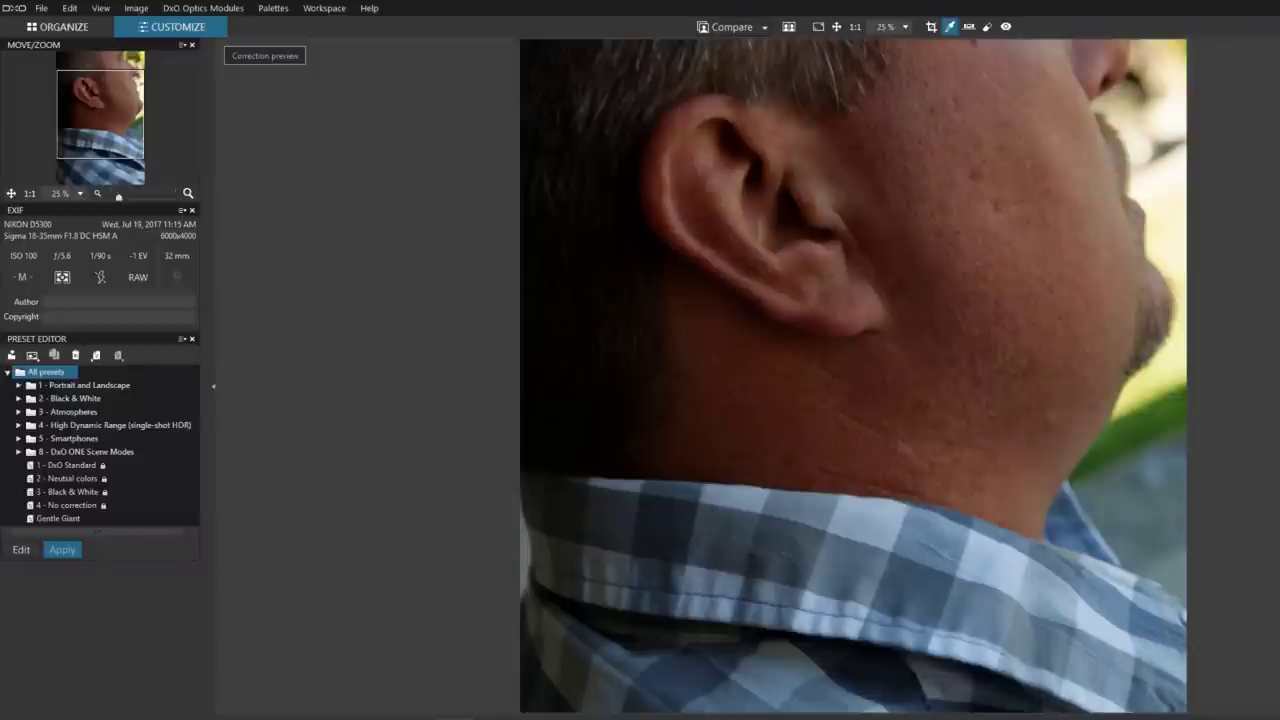
pyautogui.scroll(1, 853, 379)
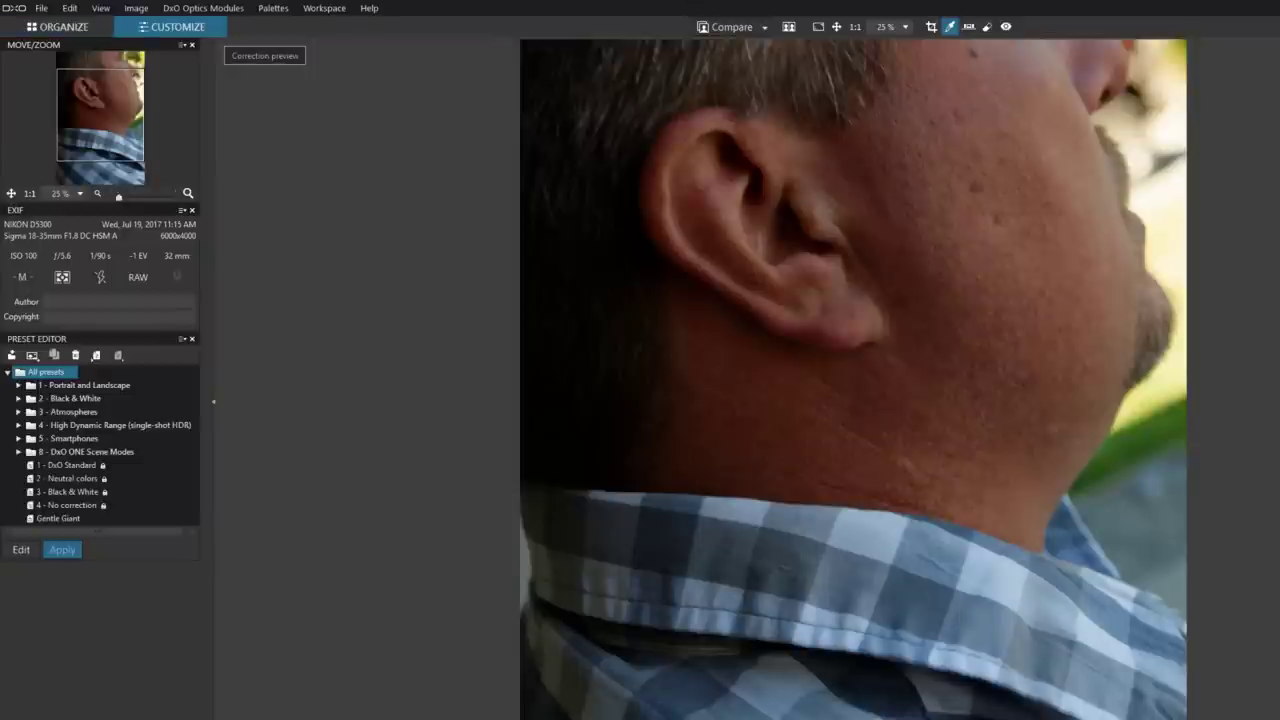
pyautogui.scroll(-1, 853, 380)
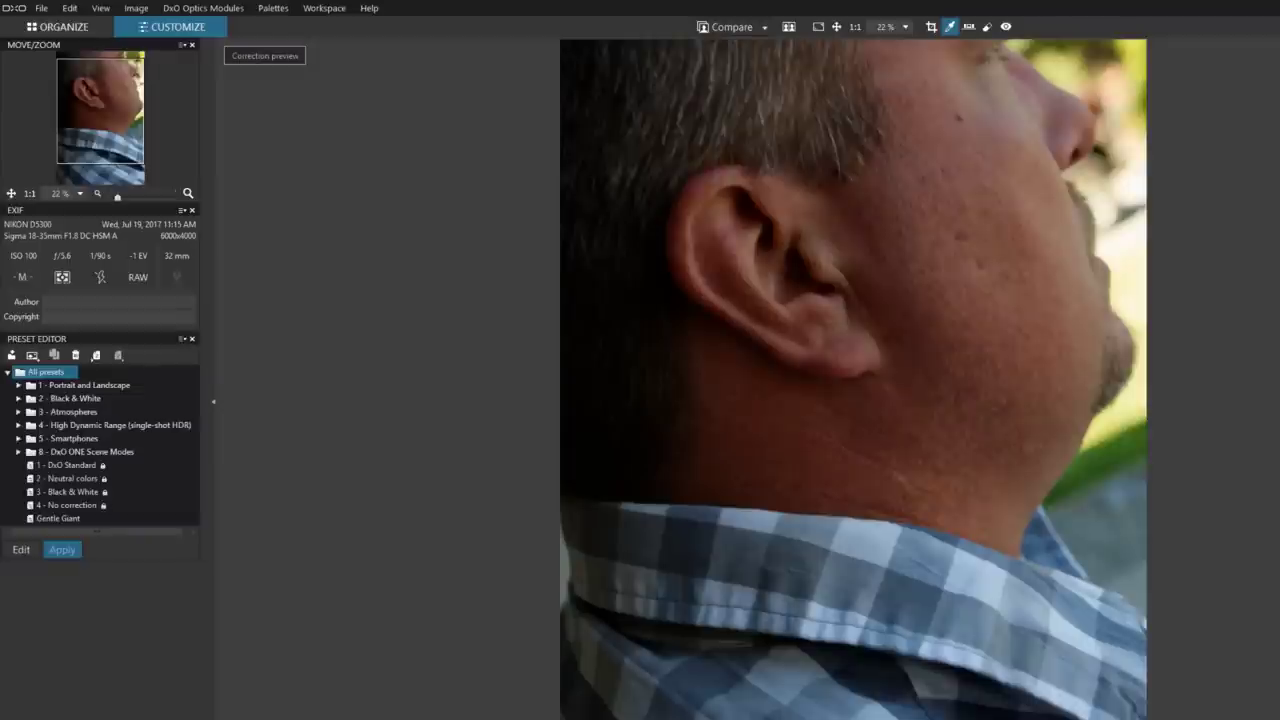
pyautogui.hotkey('ctrl', '-')
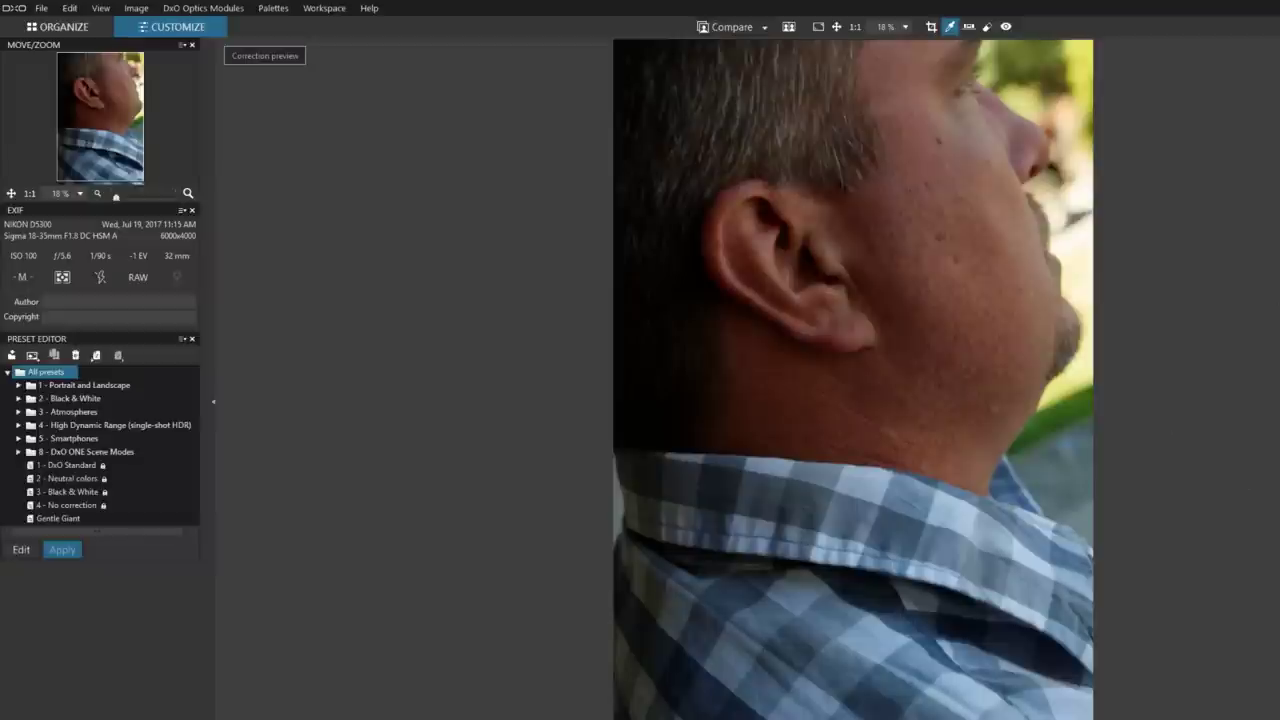
pyautogui.scroll(1, 1194, 387)
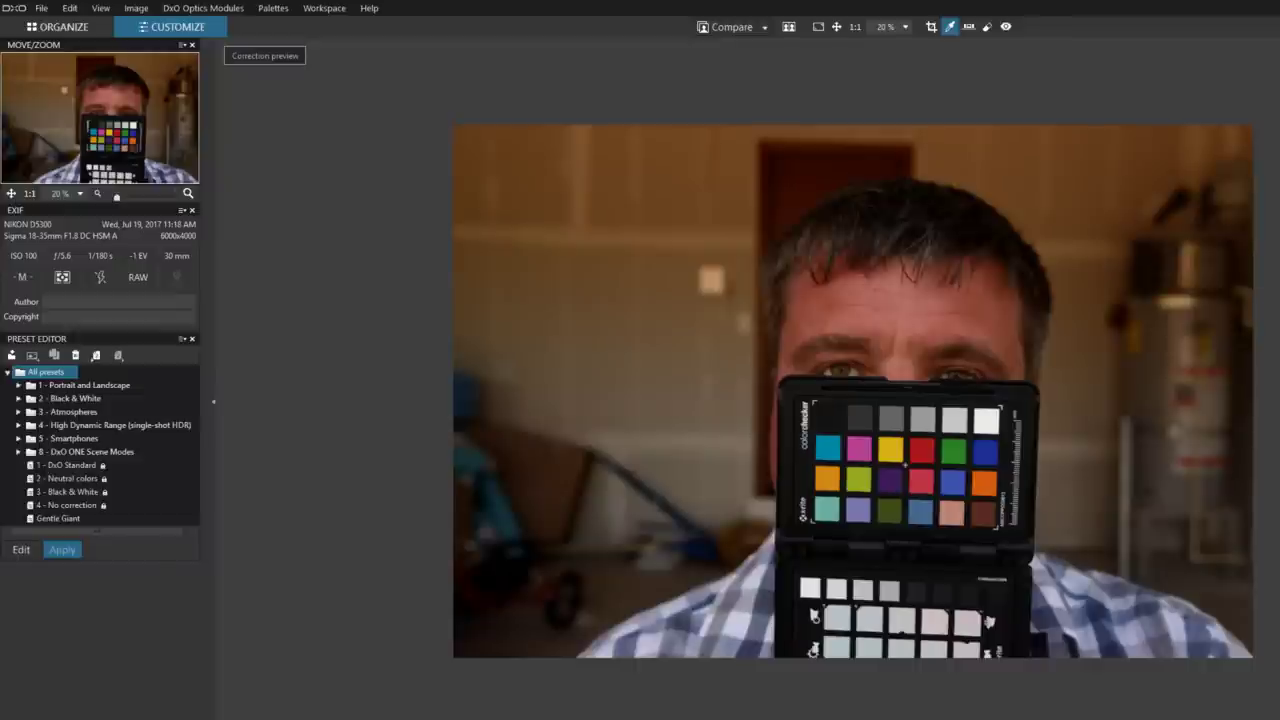
# Step: Review the photo set from the colour-checker shot through the portraits and filmstrip thumbnails, comparing exposure and angle coverage
pyautogui.press('Left')
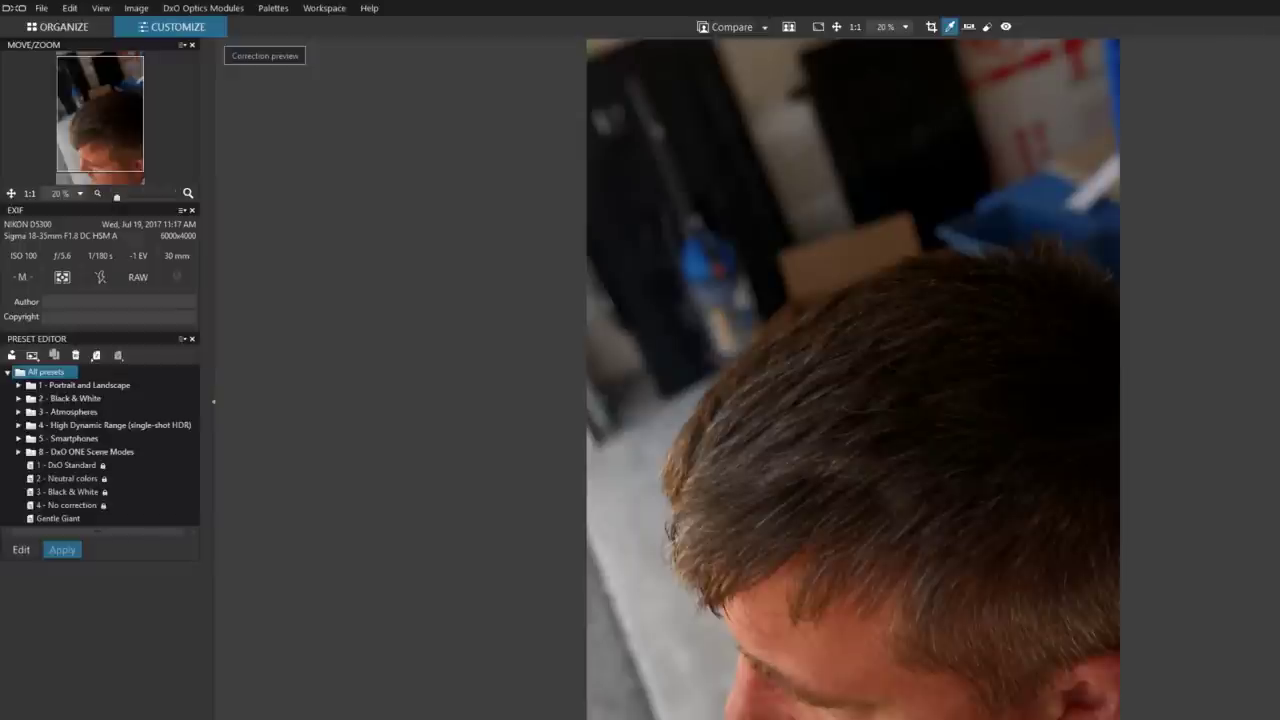
pyautogui.press('Left')
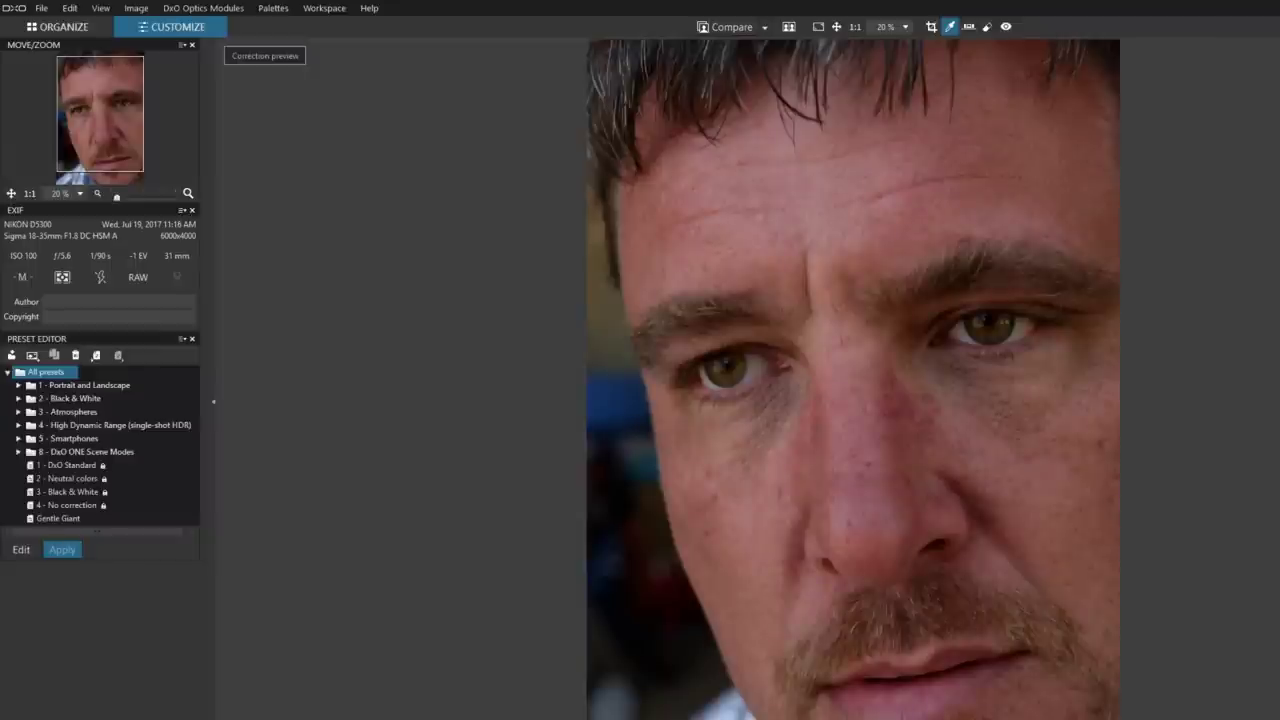
pyautogui.press('Right')
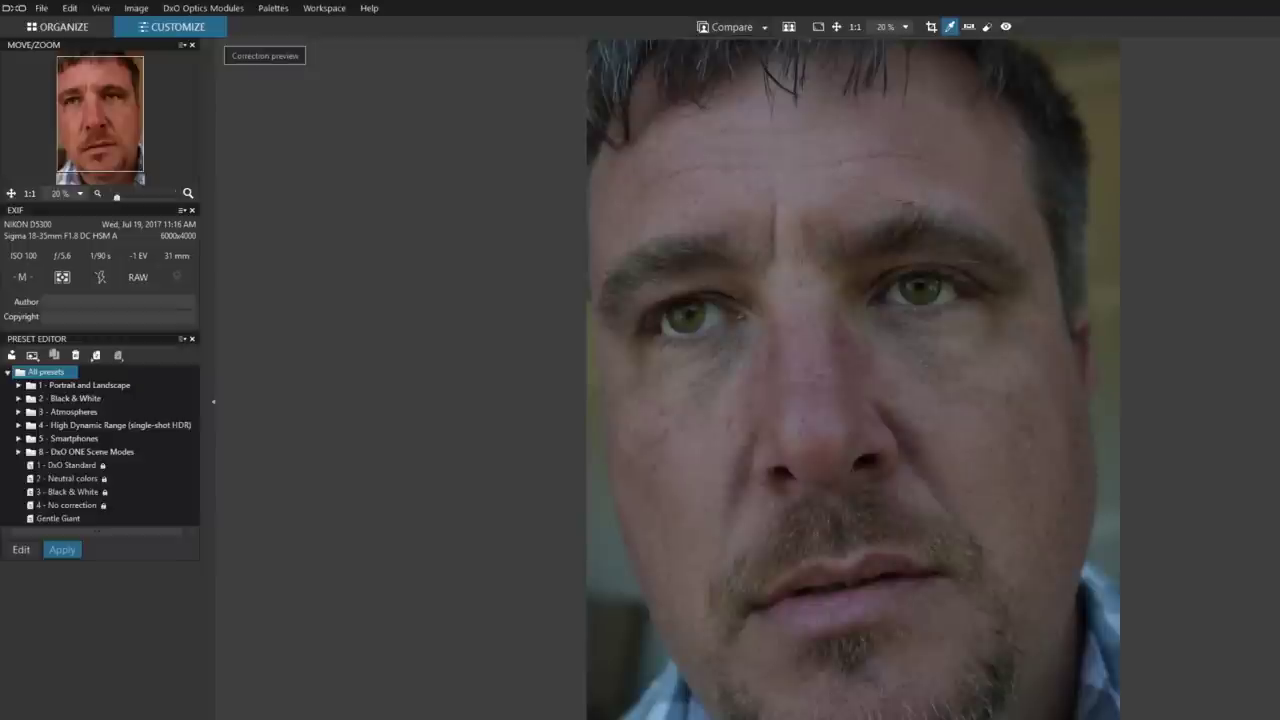
pyautogui.press('Right')
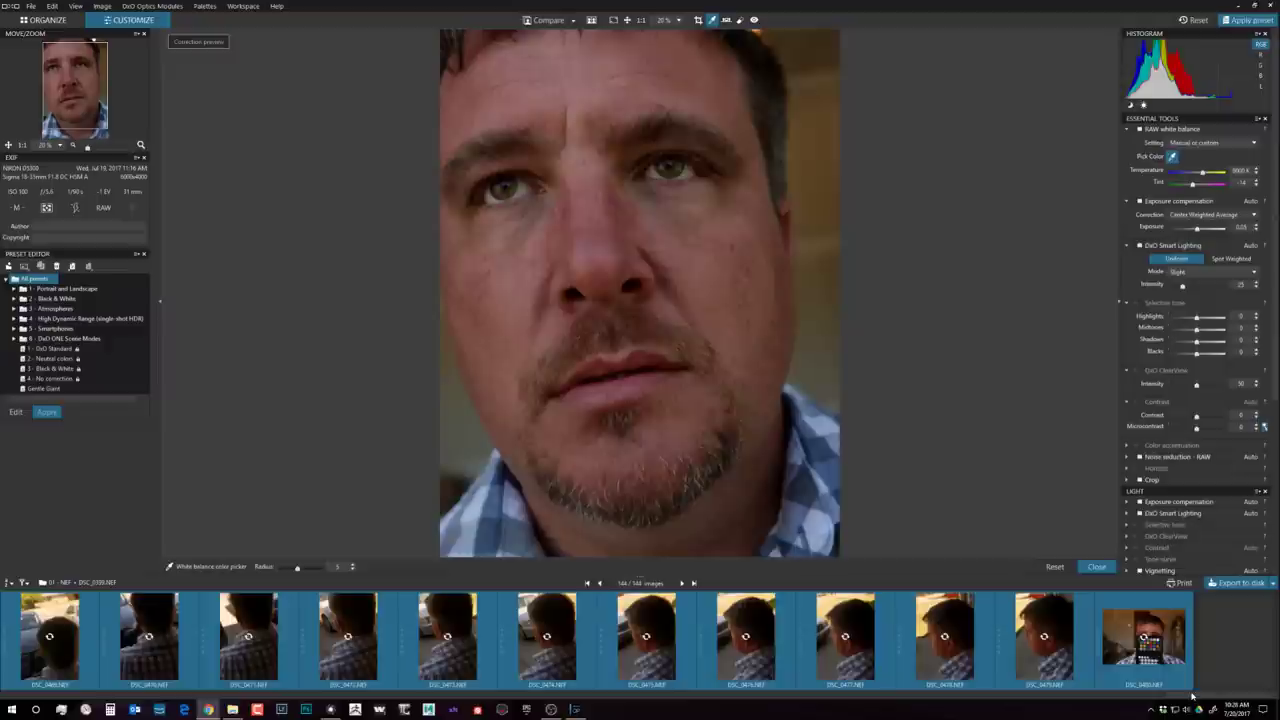
pyautogui.moveTo(1192, 695); pyautogui.dragTo(545, 718)
pyautogui.moveTo(90, 716); pyautogui.dragTo(332, 709)
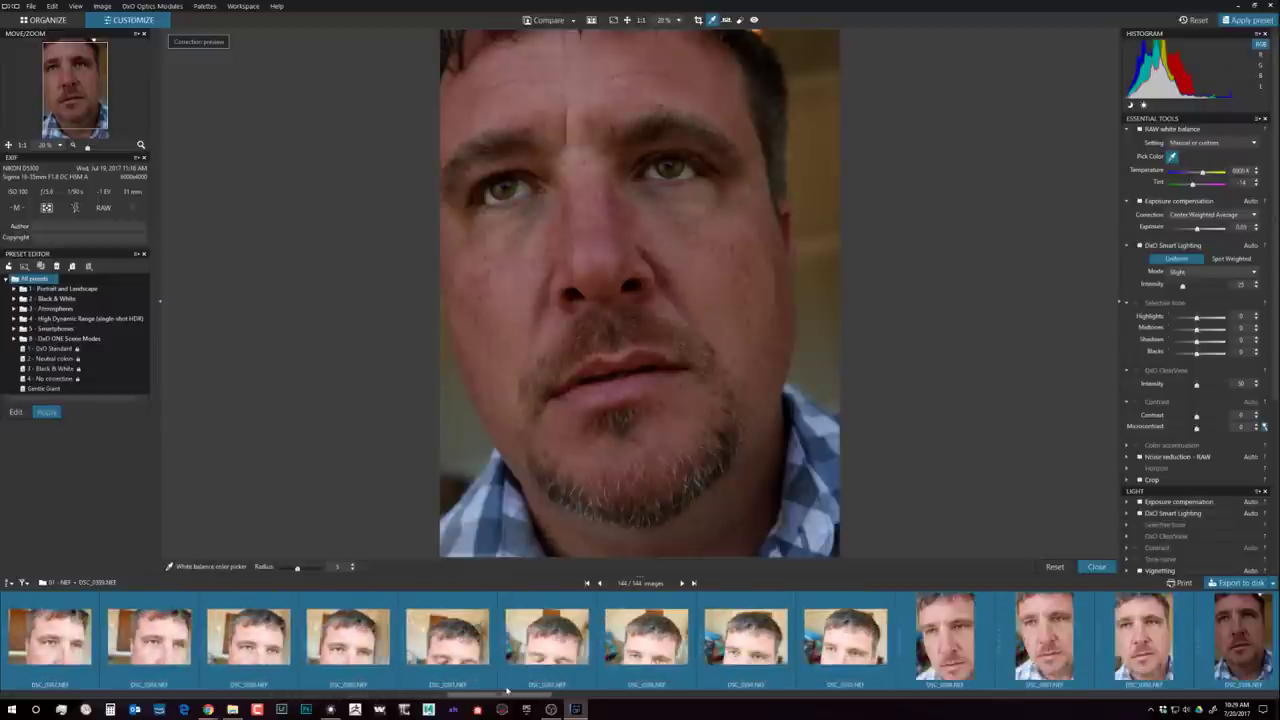
pyautogui.moveTo(507, 691); pyautogui.dragTo(671, 692)
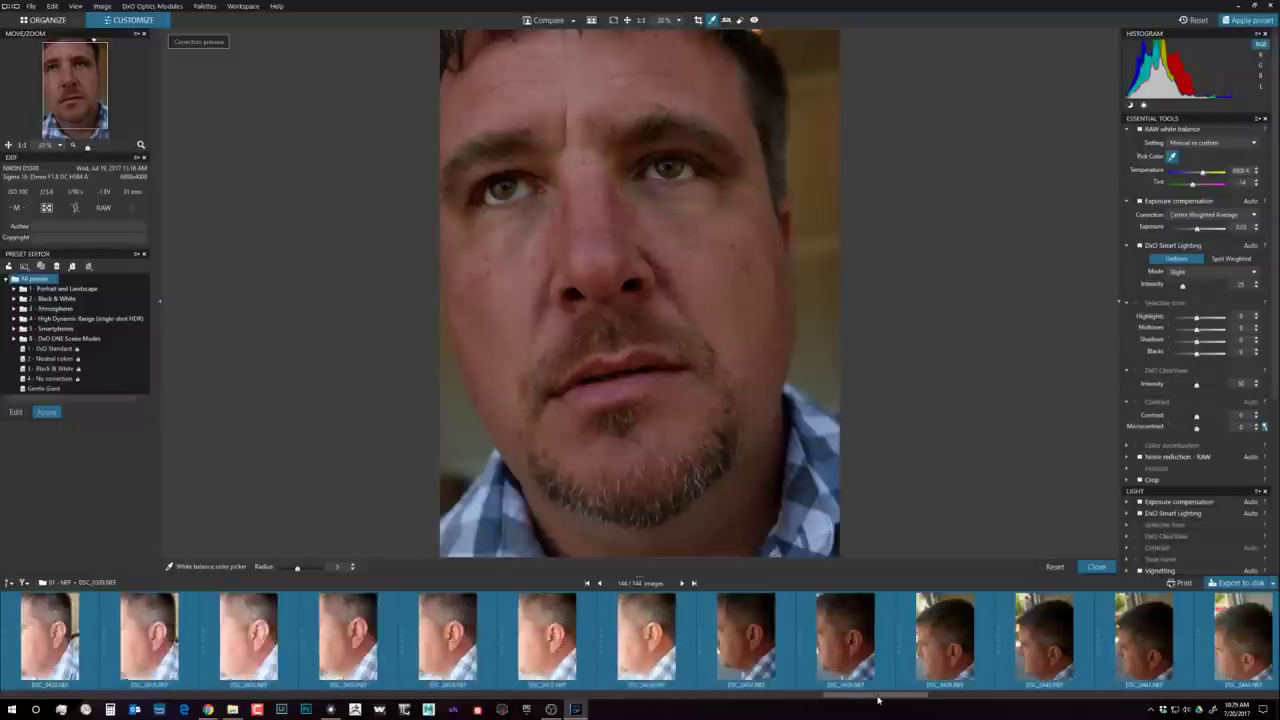
pyautogui.moveTo(878, 700); pyautogui.dragTo(1103, 692)
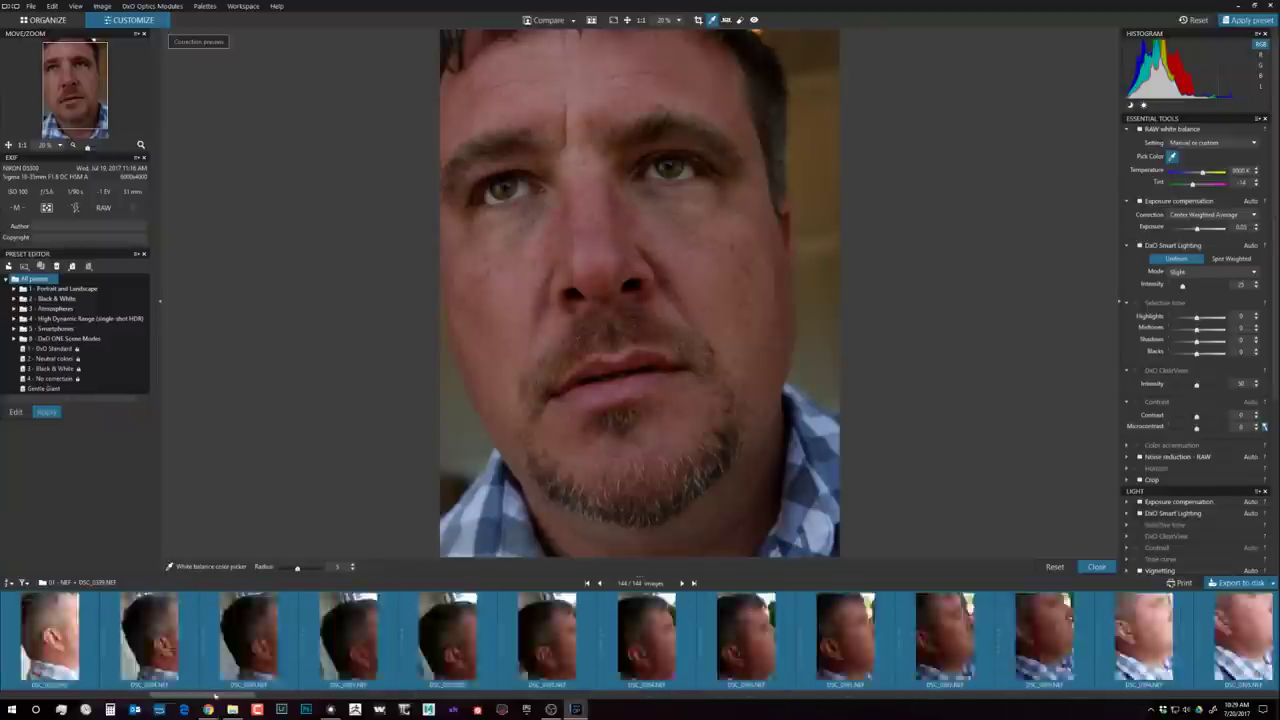
pyautogui.moveTo(640, 696); pyautogui.dragTo(218, 686)
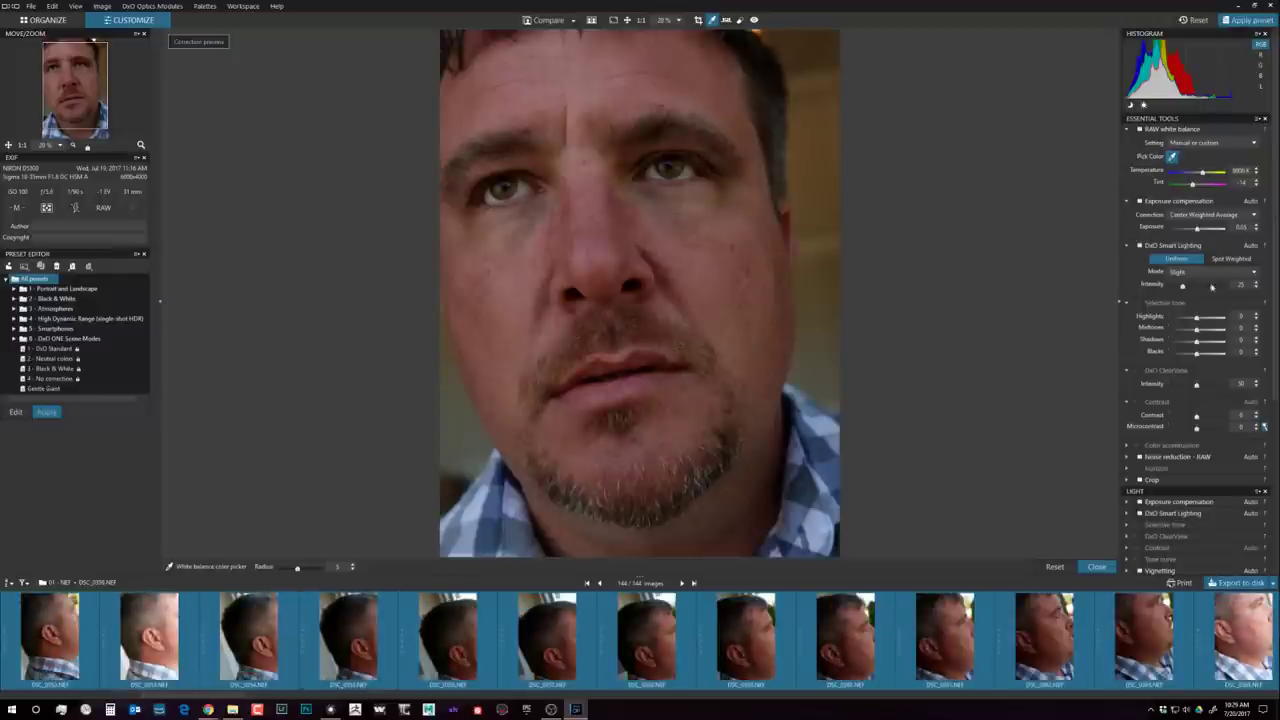
# Step: Turn off DxO Smart Lighting and set the exposure compensation correction to Manual for the selected photos
pyautogui.click(1139, 245)
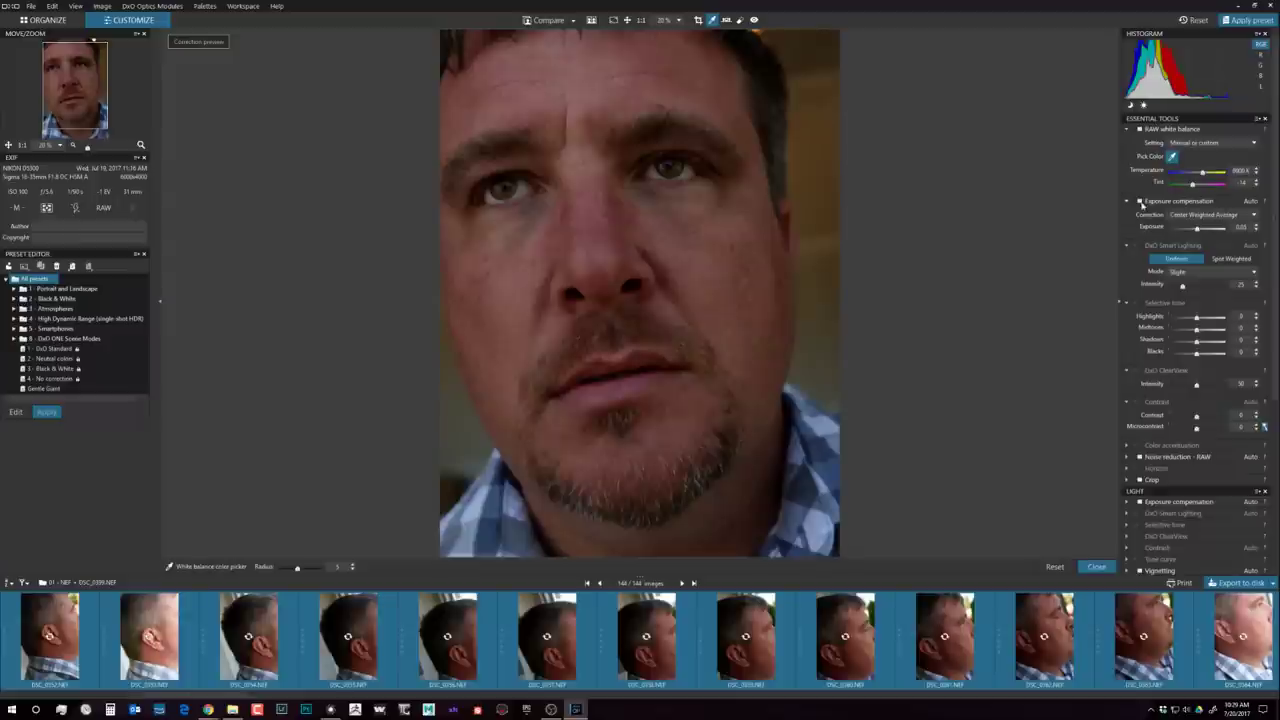
pyautogui.click(1241, 227)
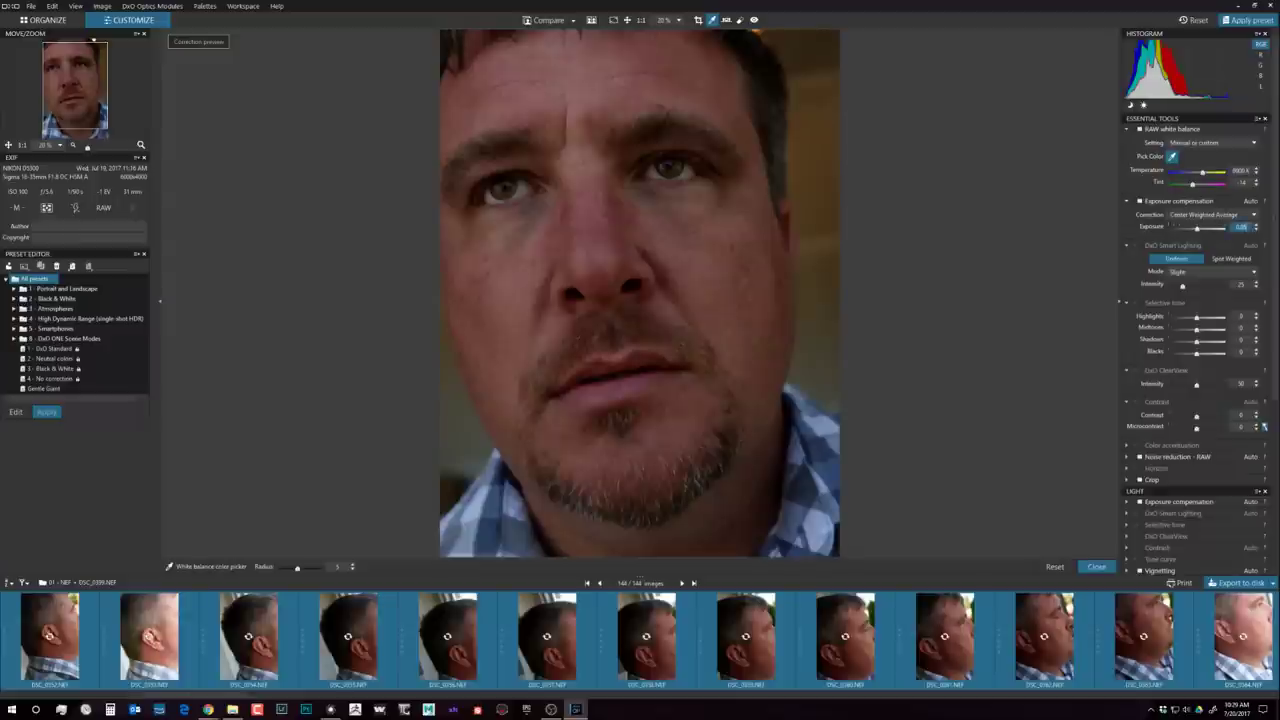
pyautogui.click(1208, 216)
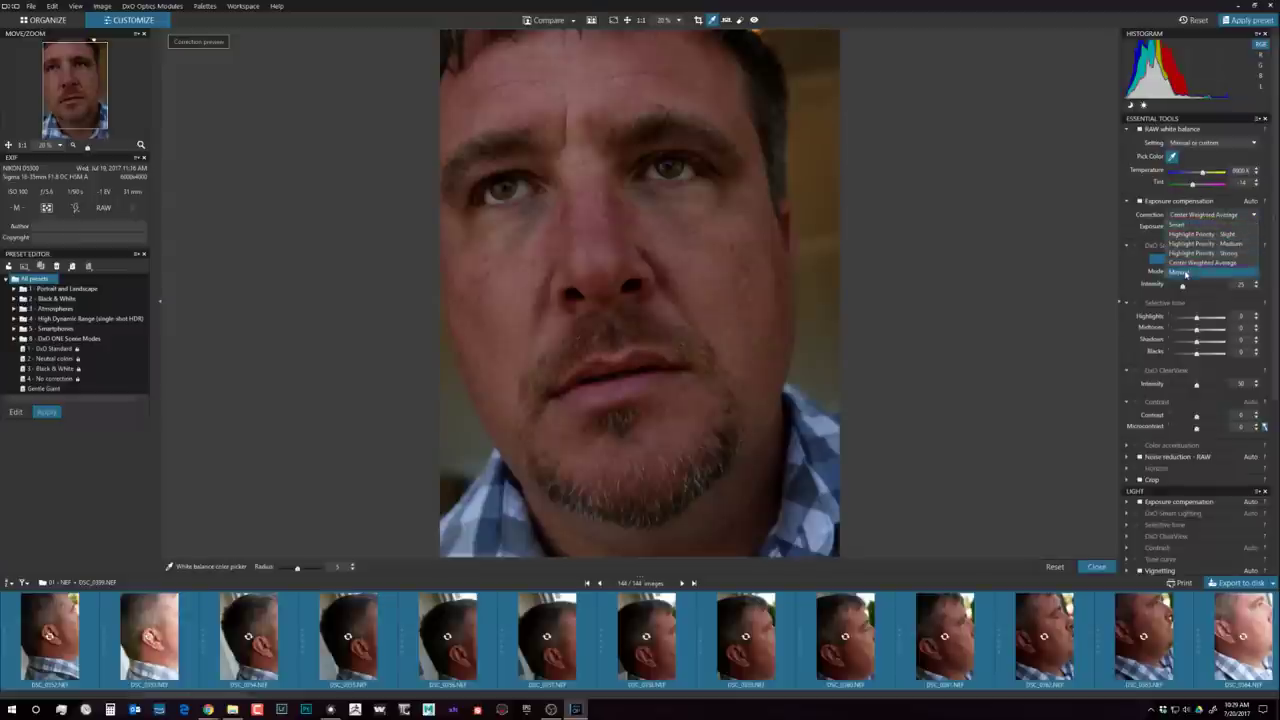
pyautogui.click(1185, 273)
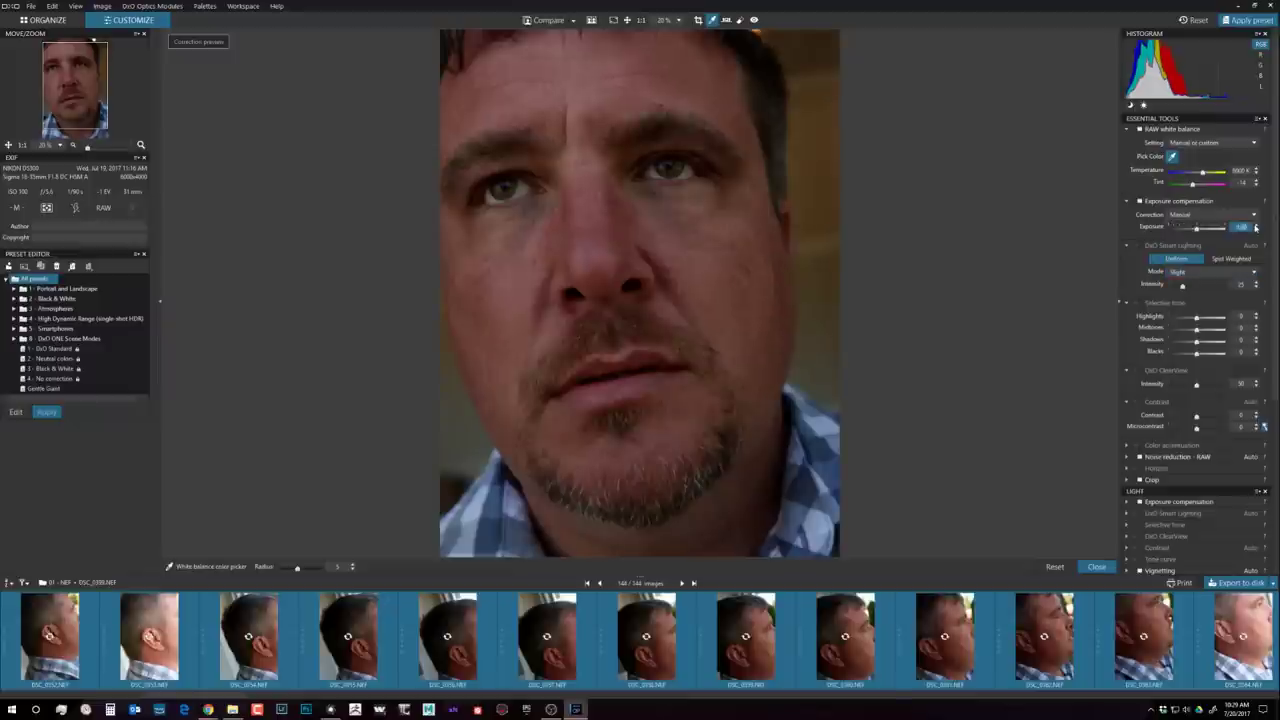
# Step: Set the exposure compensation of the selected photos to 0.50
pyautogui.write('-')
pyautogui.write('1')
pyautogui.press('Return')
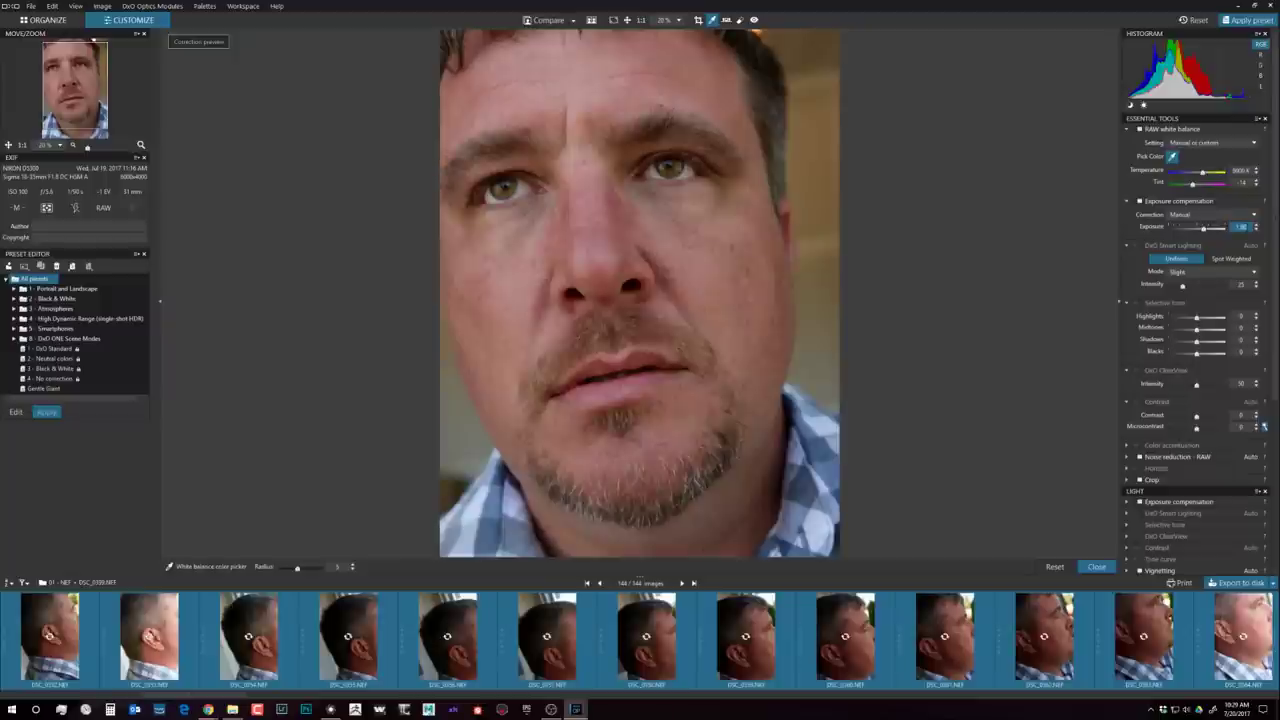
pyautogui.write('0')
pyautogui.press('Return')
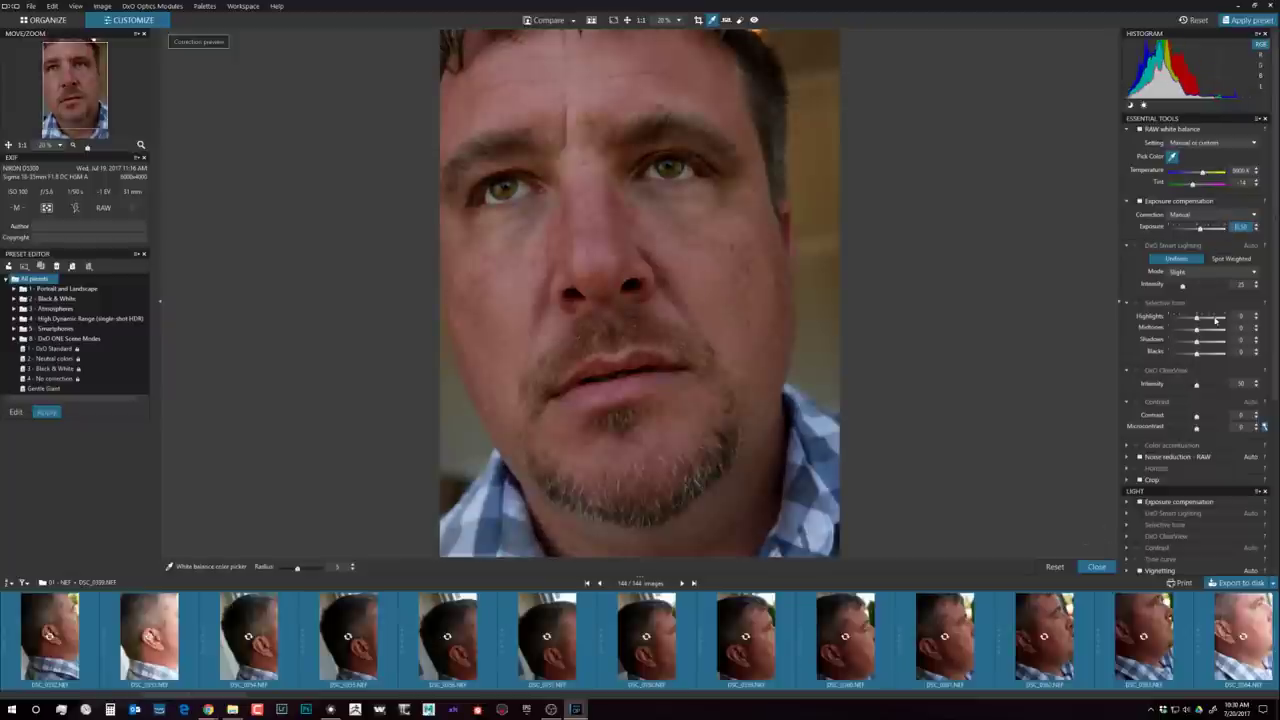
# Step: Enable DxO Smart Lighting at about 43 intensity and Selective Tone with highlights -40, midtones about -5 and shadows 25
pyautogui.click(1139, 247)
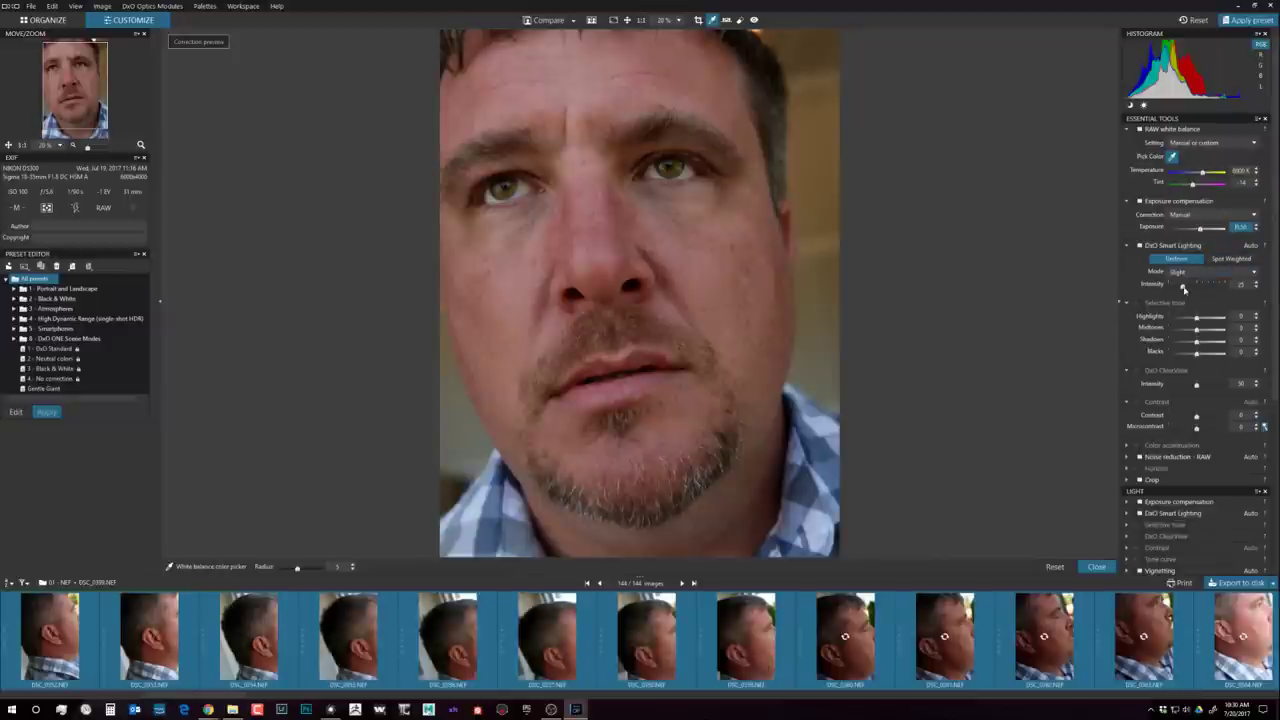
pyautogui.moveTo(1183, 287); pyautogui.dragTo(1194, 287)
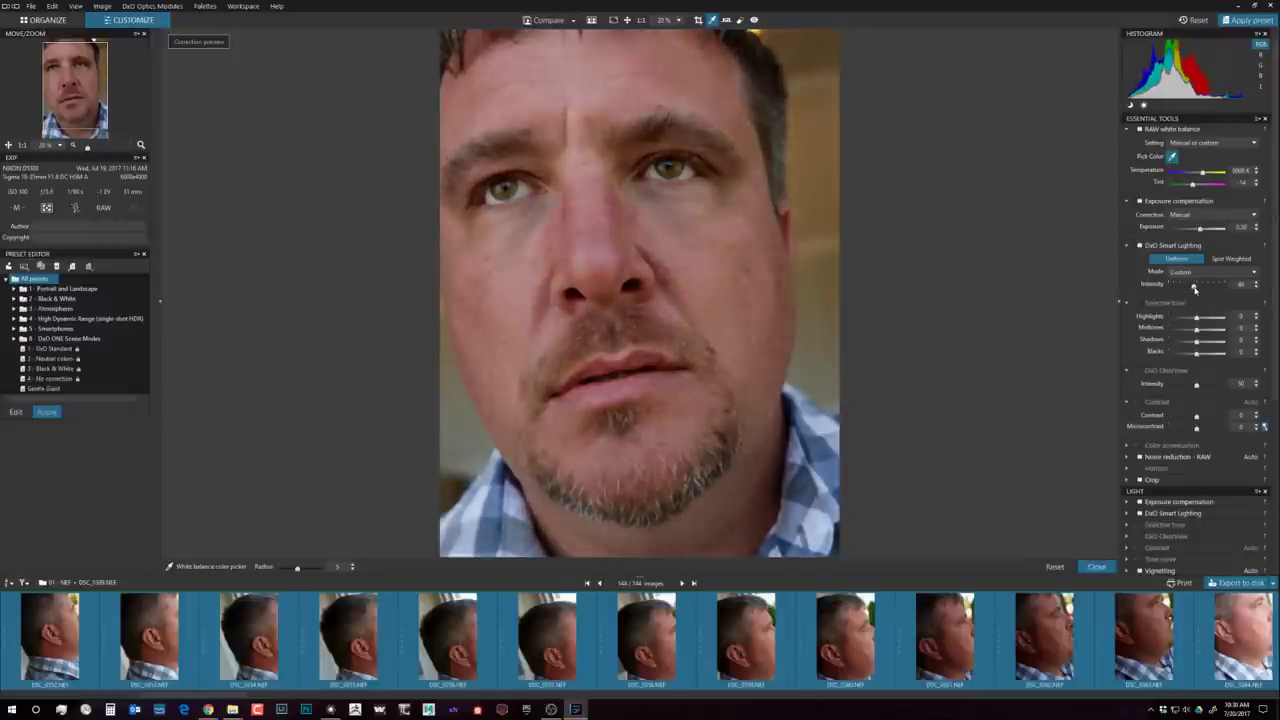
pyautogui.click(1137, 302)
pyautogui.moveTo(1196, 341); pyautogui.dragTo(1207, 347)
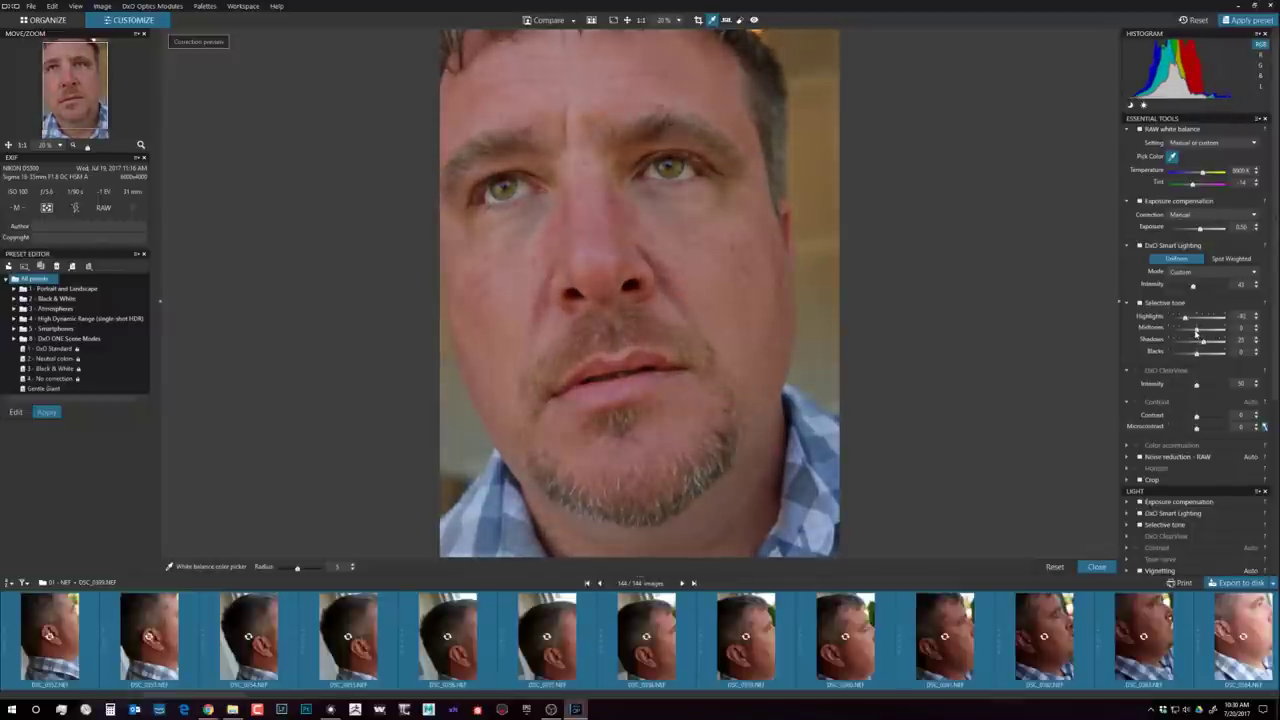
pyautogui.moveTo(1196, 333); pyautogui.dragTo(1194, 333)
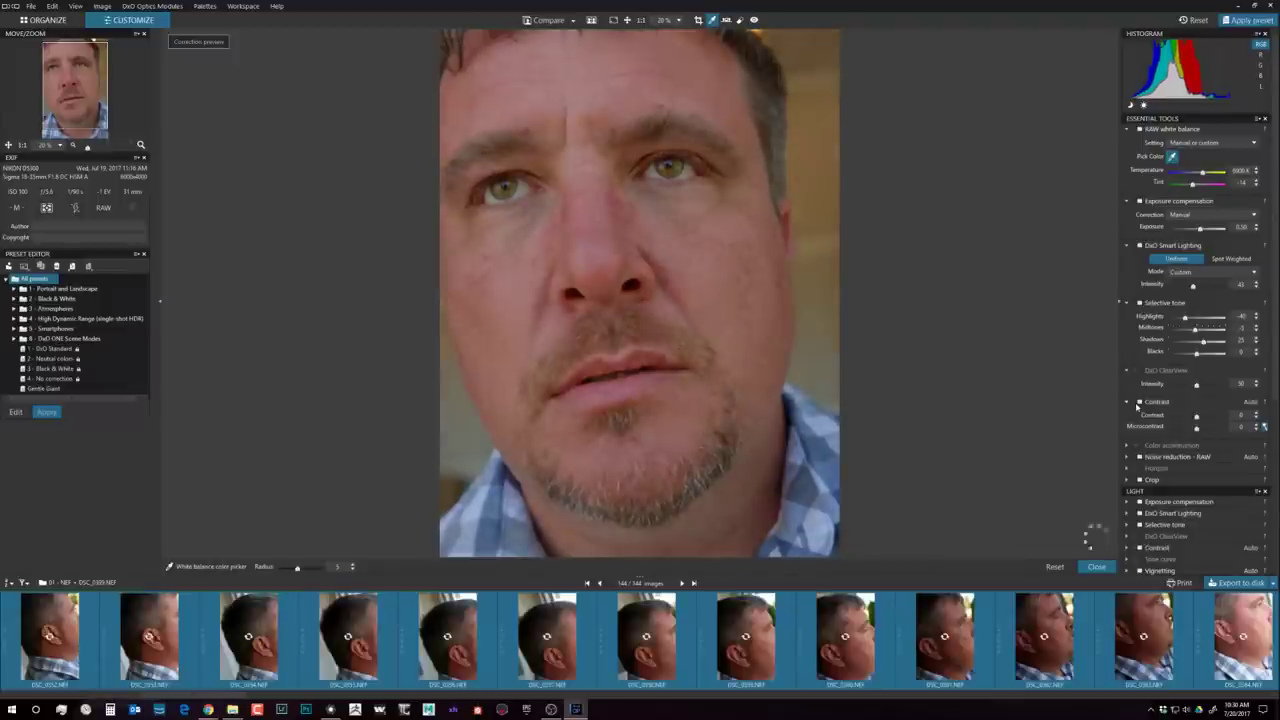
# Step: Try DxO ClearView on the selected photos at intensity 76 and at a lower intensity of about 47
pyautogui.click(1140, 372)
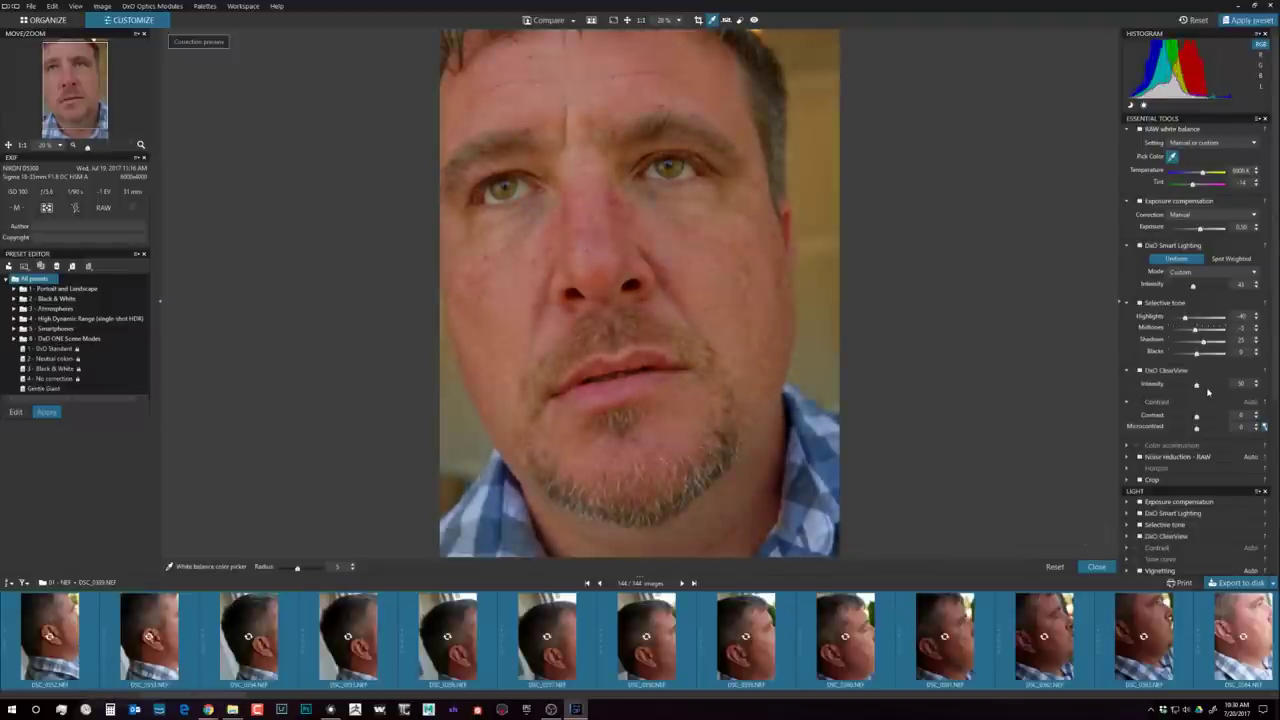
pyautogui.moveTo(1196, 386); pyautogui.dragTo(1210, 390)
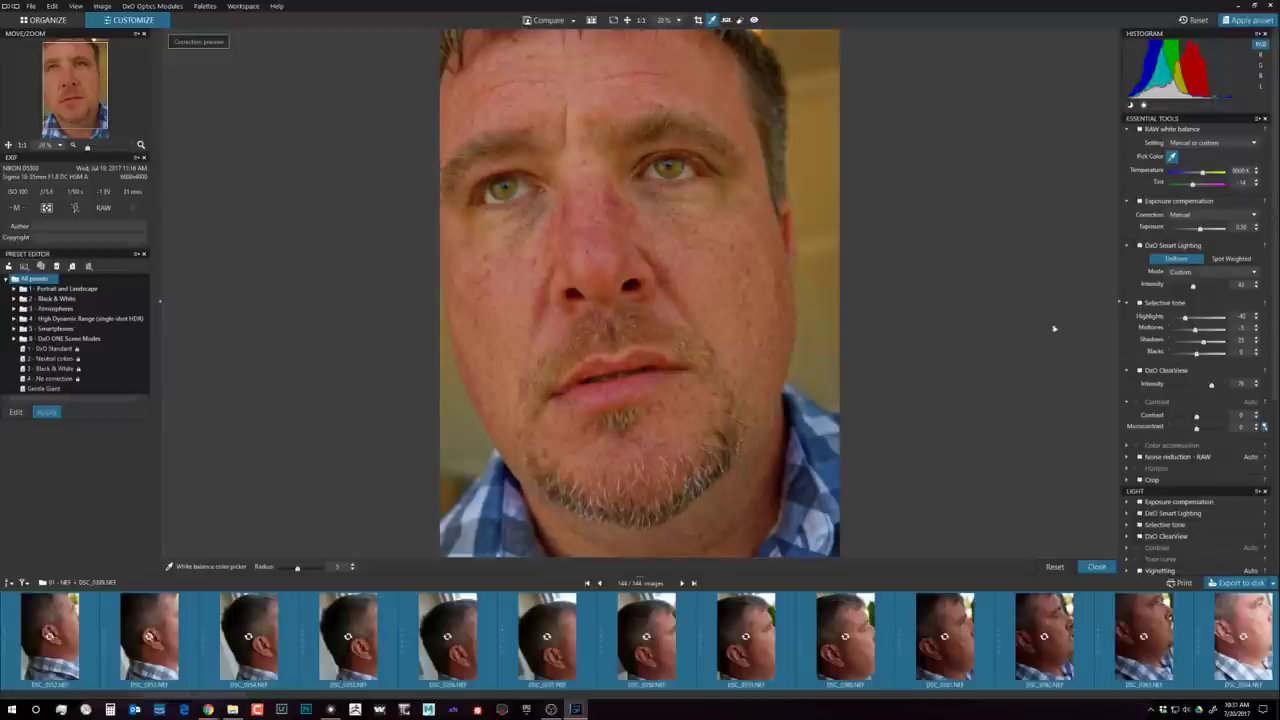
pyautogui.doubleClick(1206, 389)
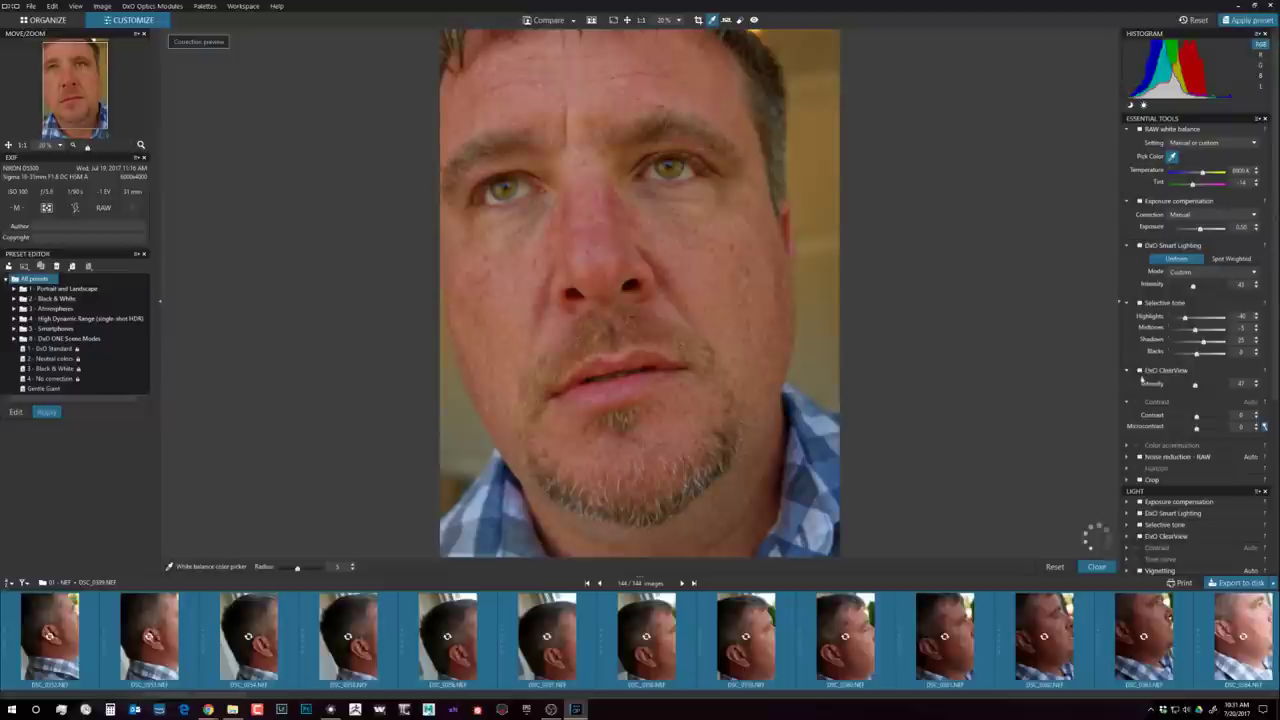
# Step: Turn off DxO ClearView, raise the microcontrast to about 47, and check the skin and hair detail up close and in DSC_0357.NEF
pyautogui.moveTo(1200, 432); pyautogui.dragTo(1214, 431)
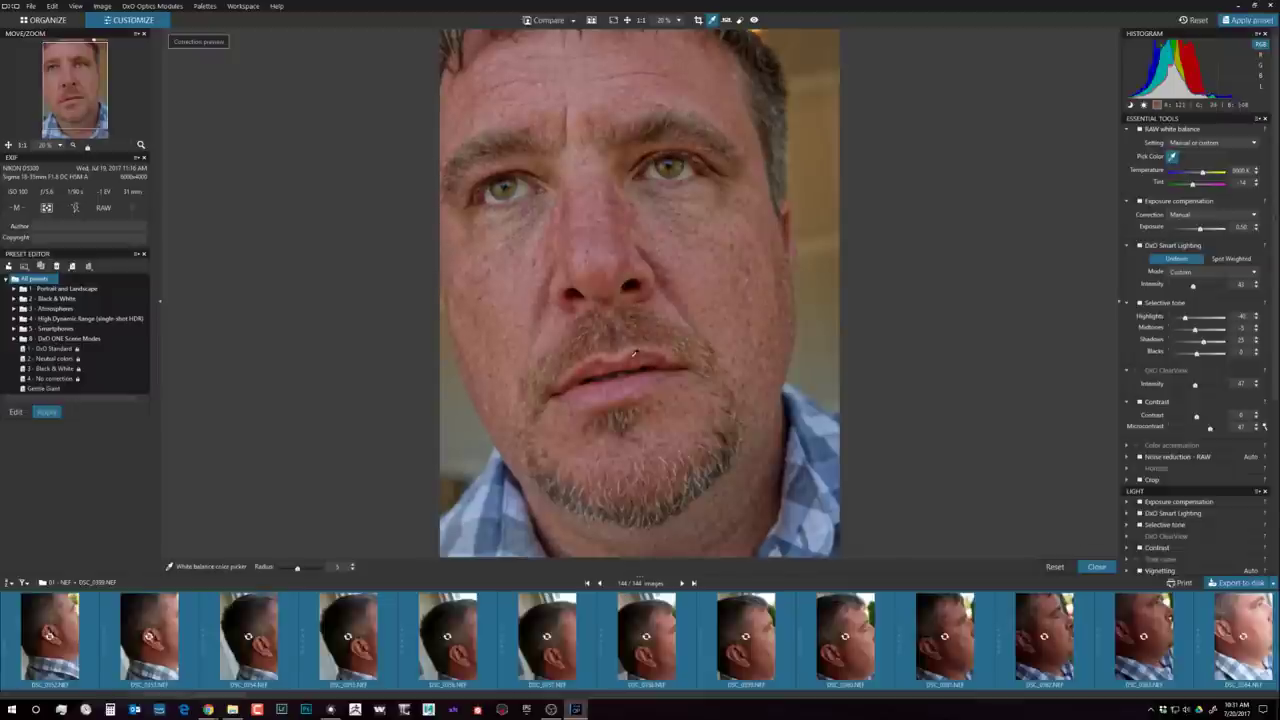
pyautogui.scroll(4, 597, 172)
pyautogui.scroll(1, 654, 303)
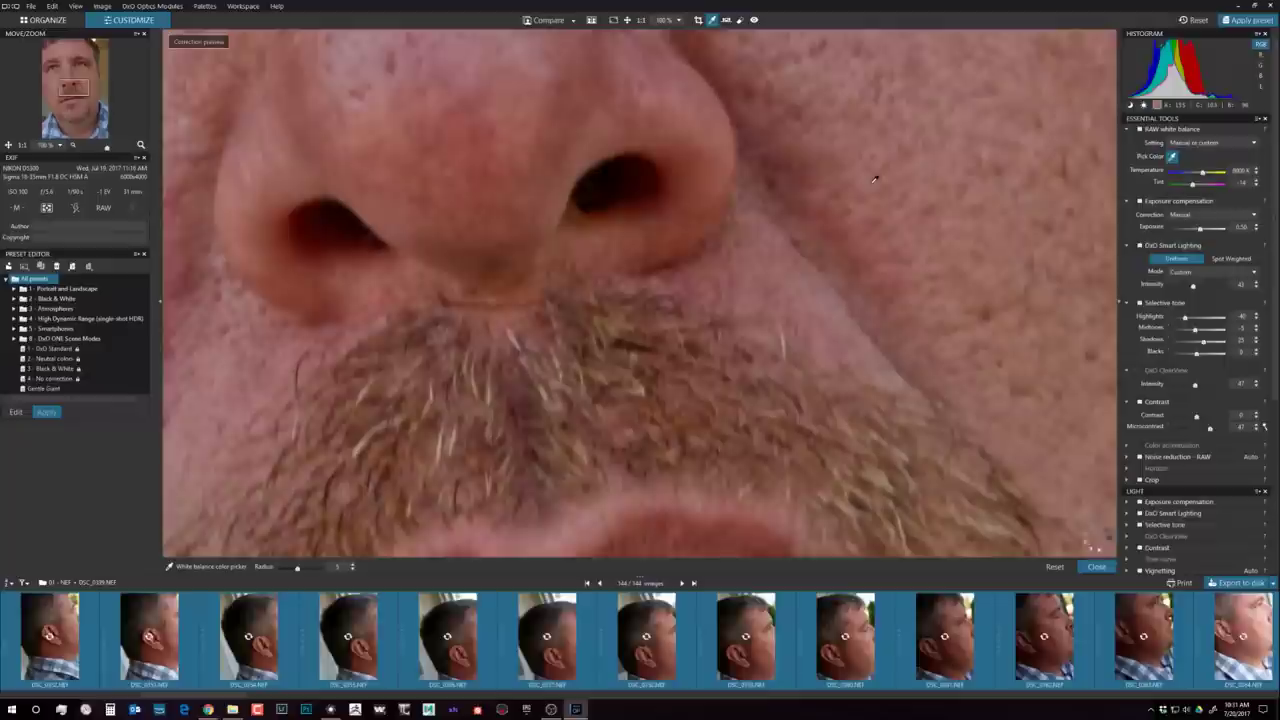
pyautogui.scroll(-2, 826, 261)
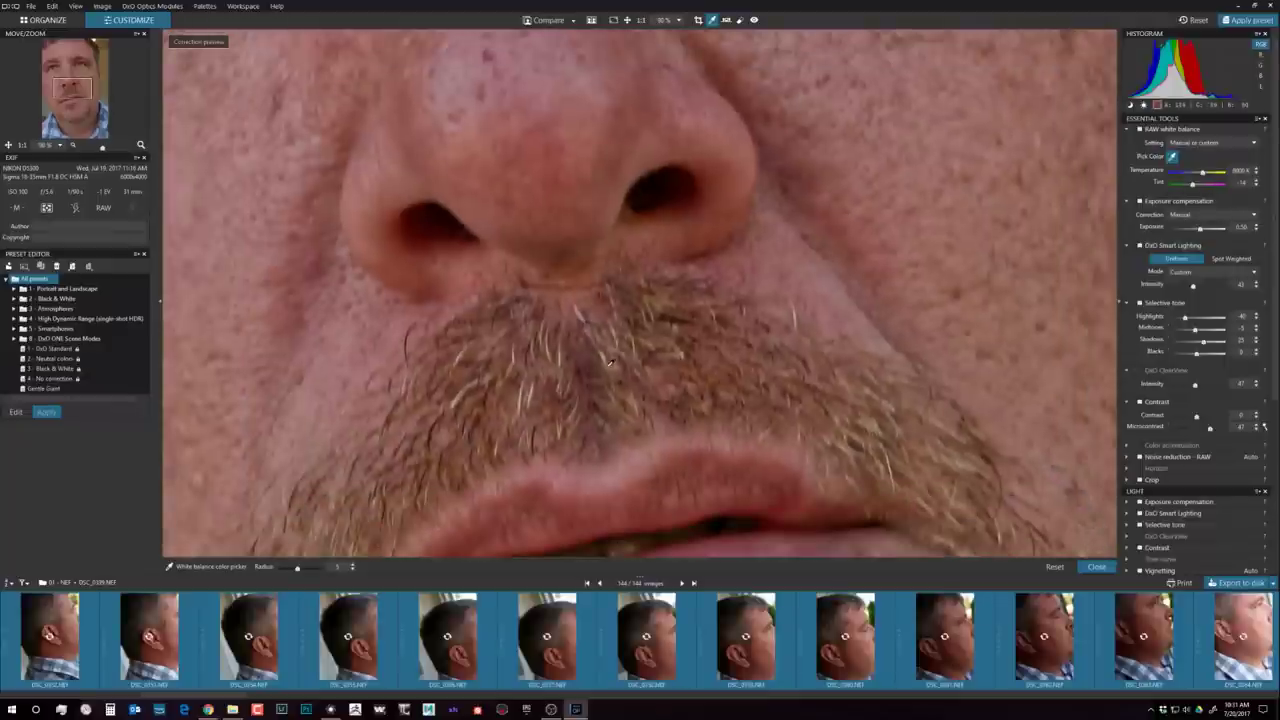
pyautogui.scroll(1, 609, 363)
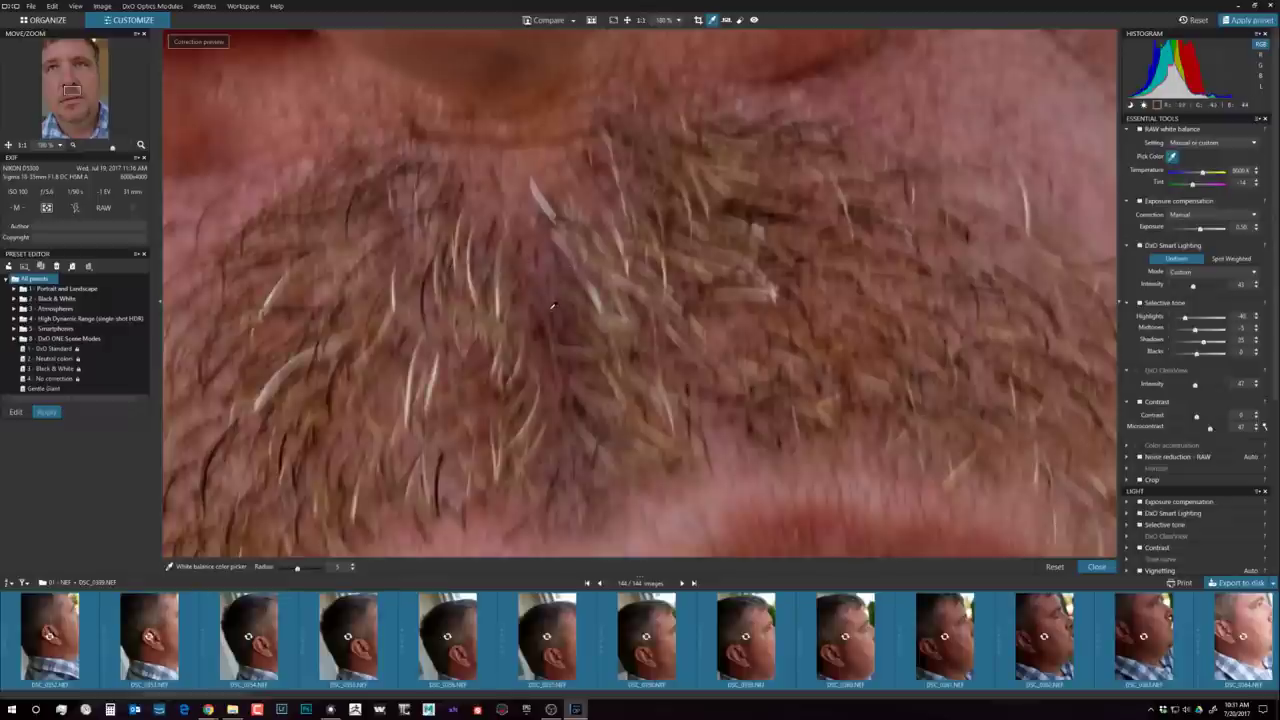
pyautogui.scroll(-3, 552, 305)
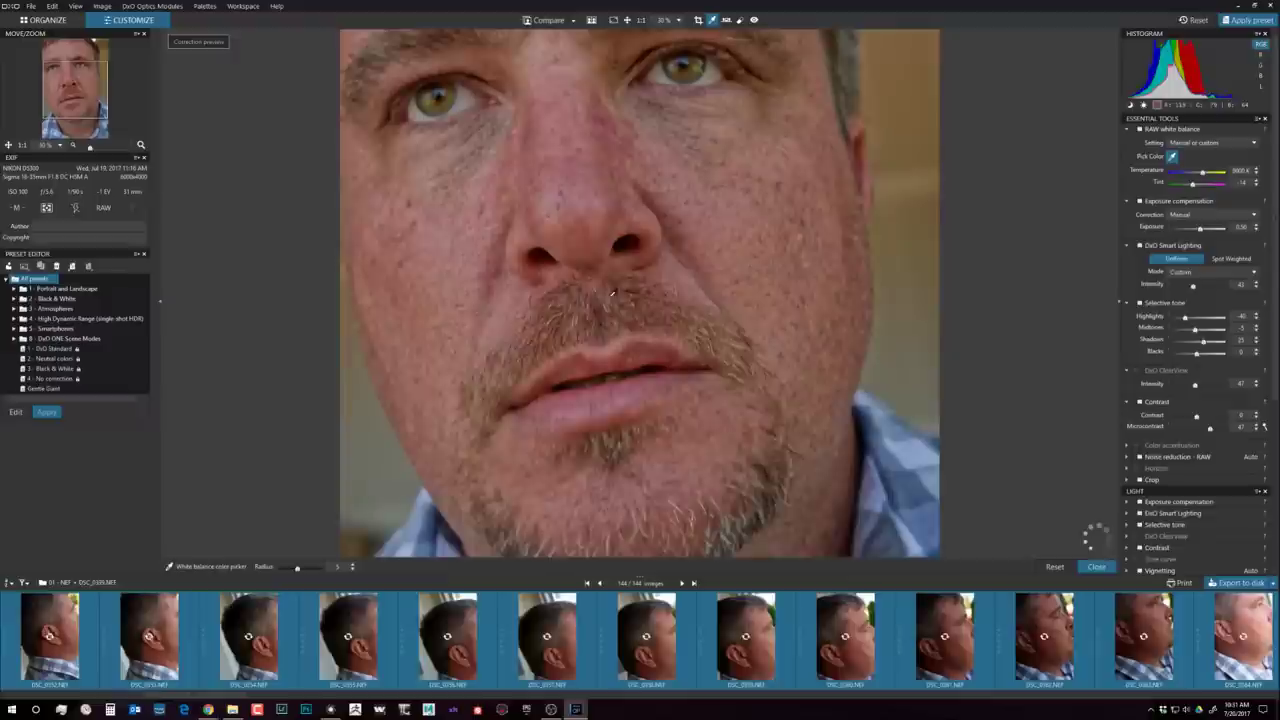
pyautogui.scroll(1, 600, 300)
pyautogui.scroll(-1, 900, 360)
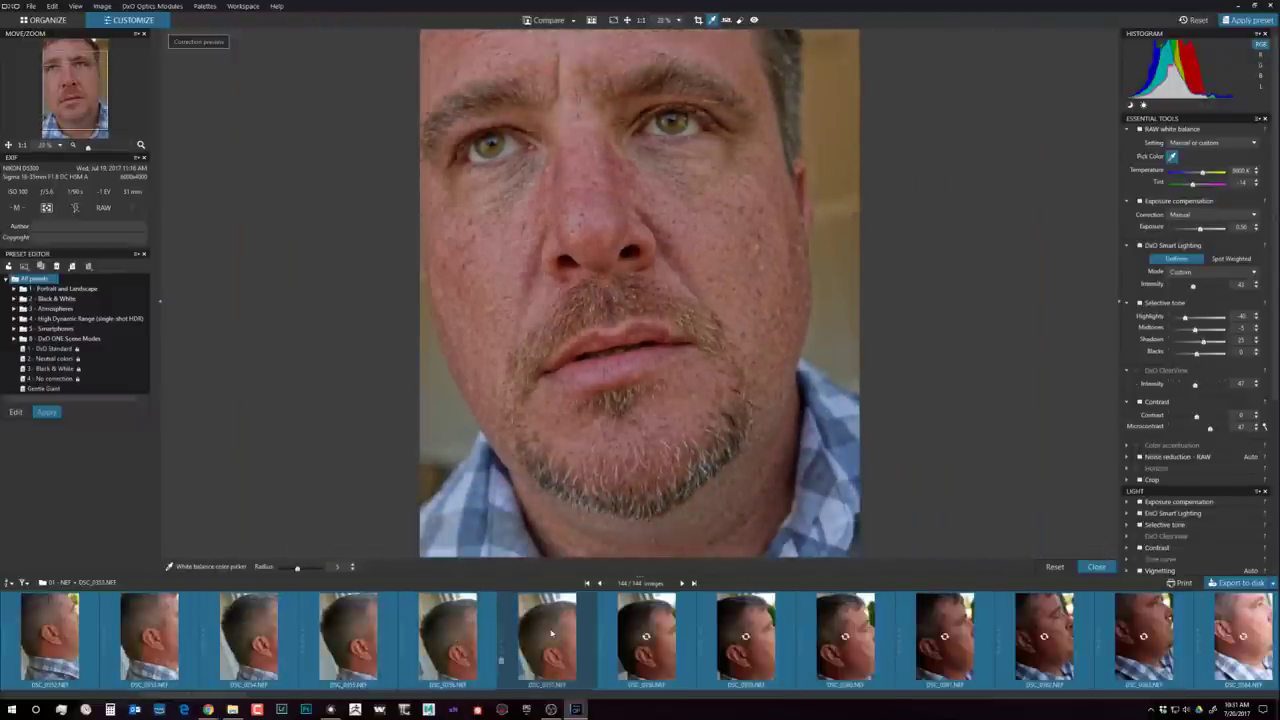
pyautogui.click(551, 632)
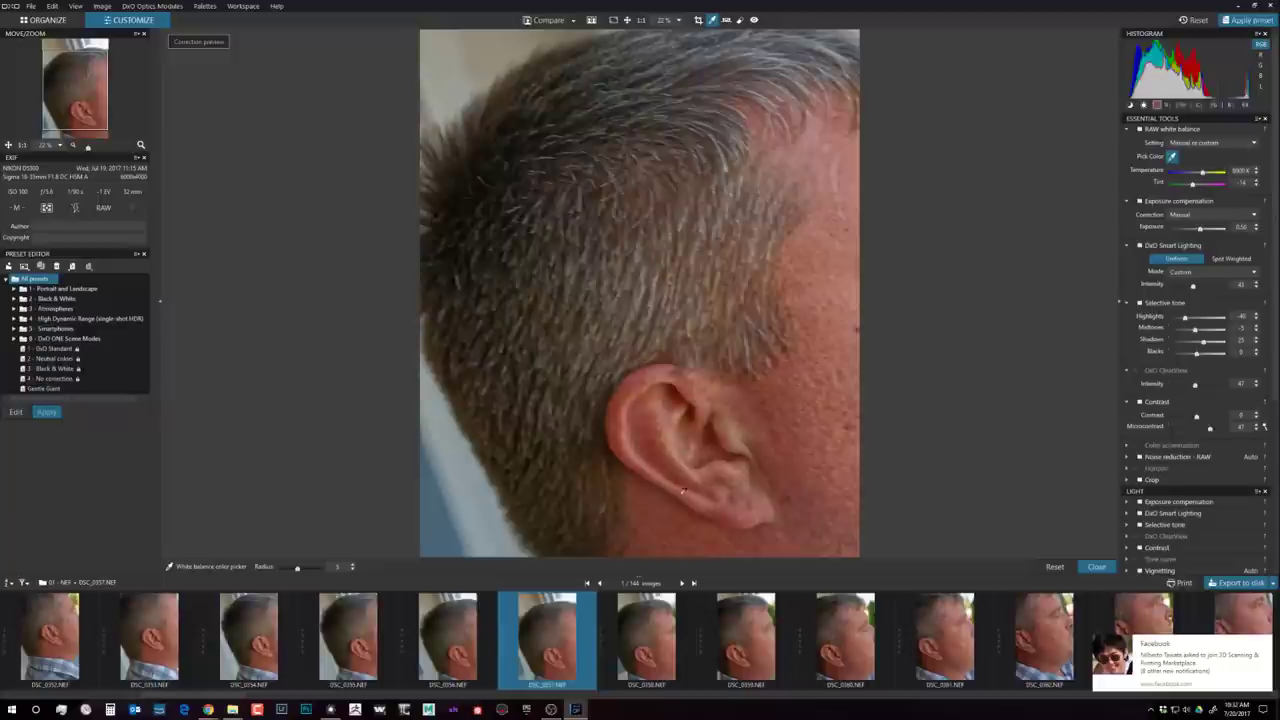
# Step: Switch to RealityCapture, look over its workflow, alignment, reconstruction and scene commands, and narrow the scene list pane
pyautogui.moveTo(521, 685)
pyautogui.click(330, 709)
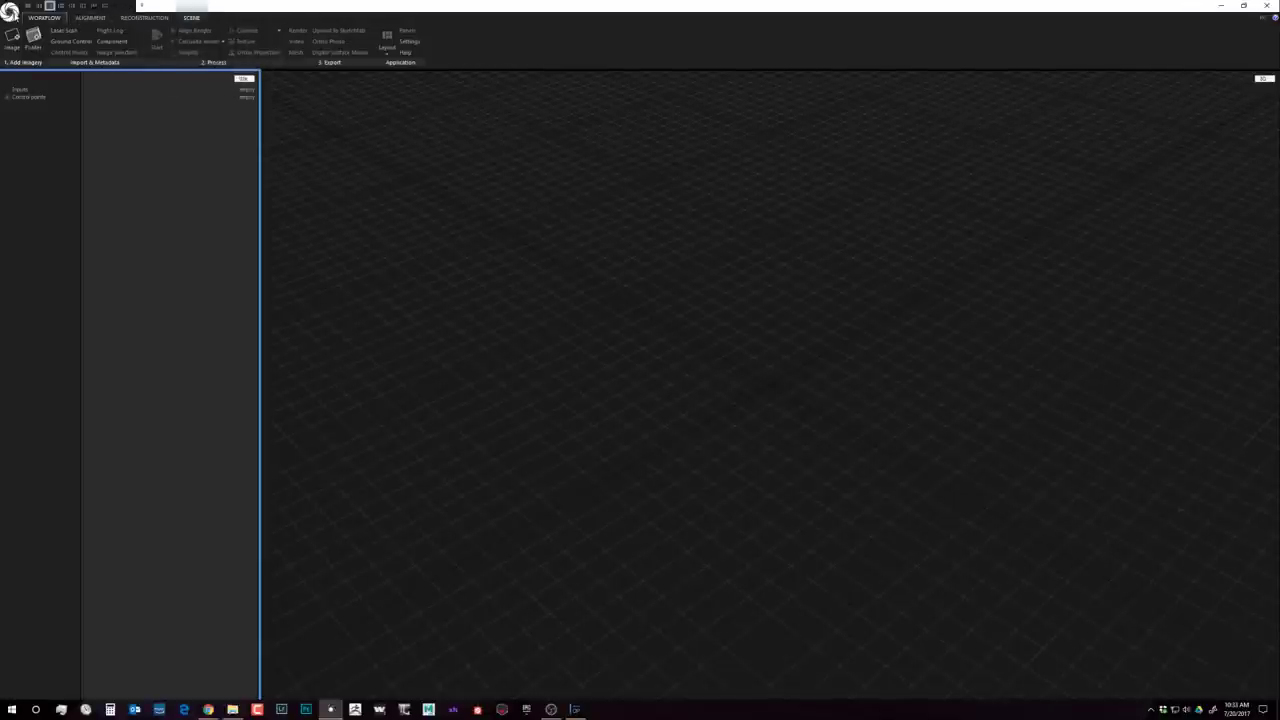
pyautogui.click(90, 17)
pyautogui.click(146, 17)
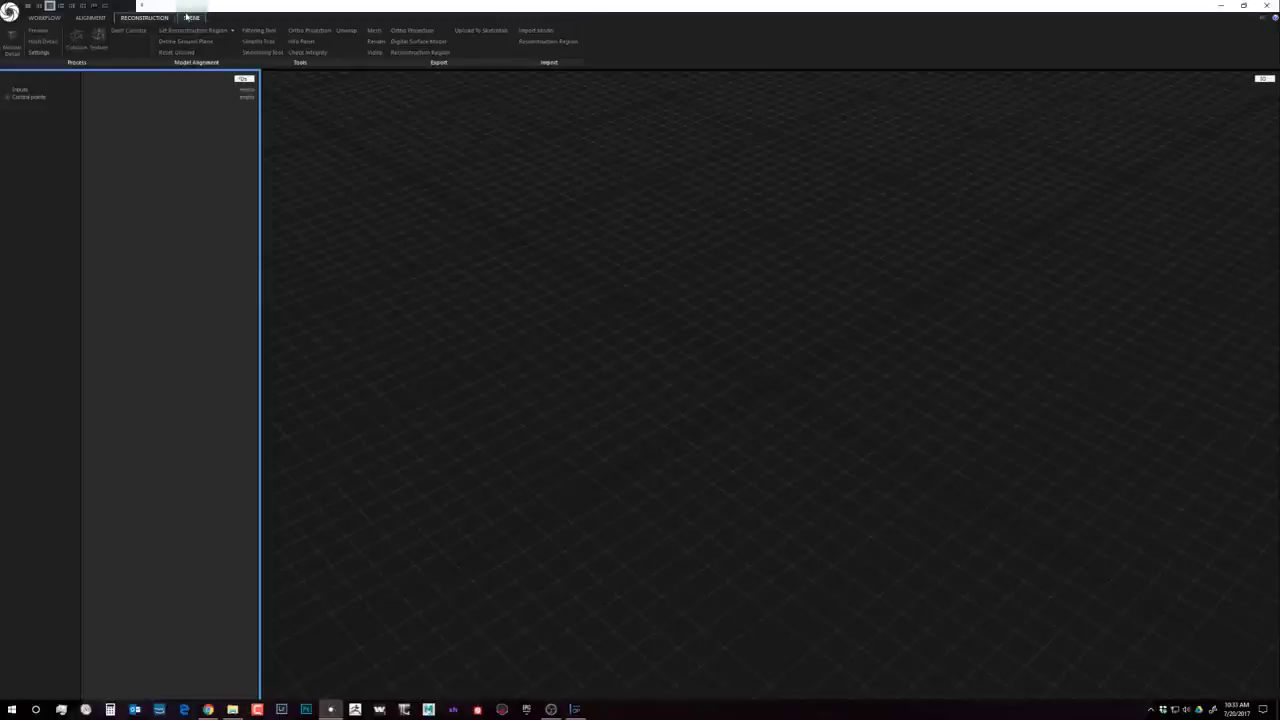
pyautogui.click(190, 17)
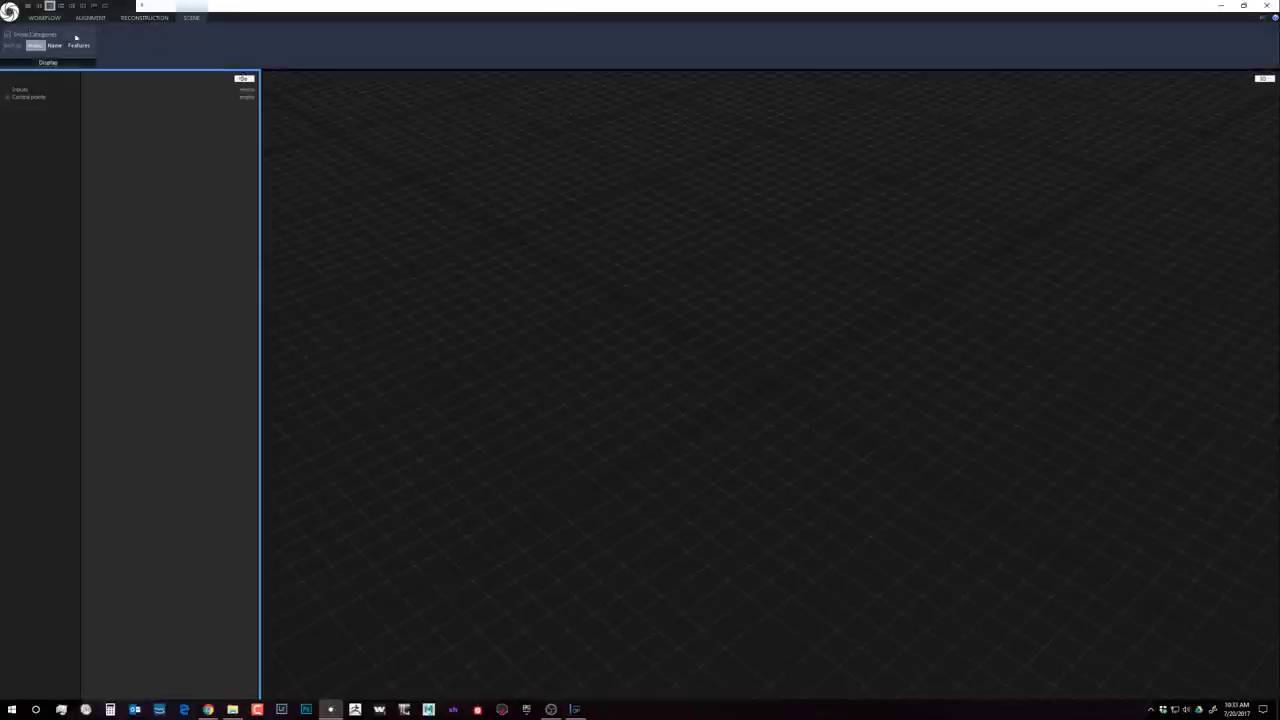
pyautogui.click(44, 17)
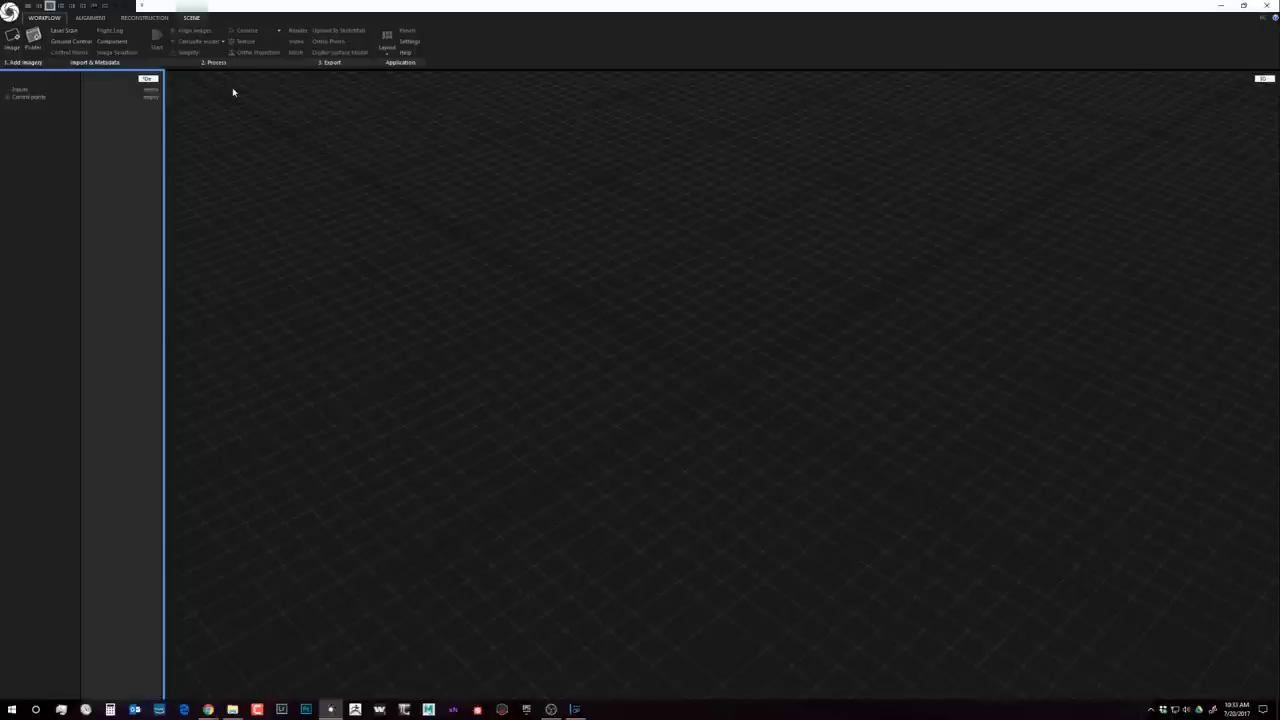
pyautogui.moveTo(165, 177); pyautogui.dragTo(182, 181)
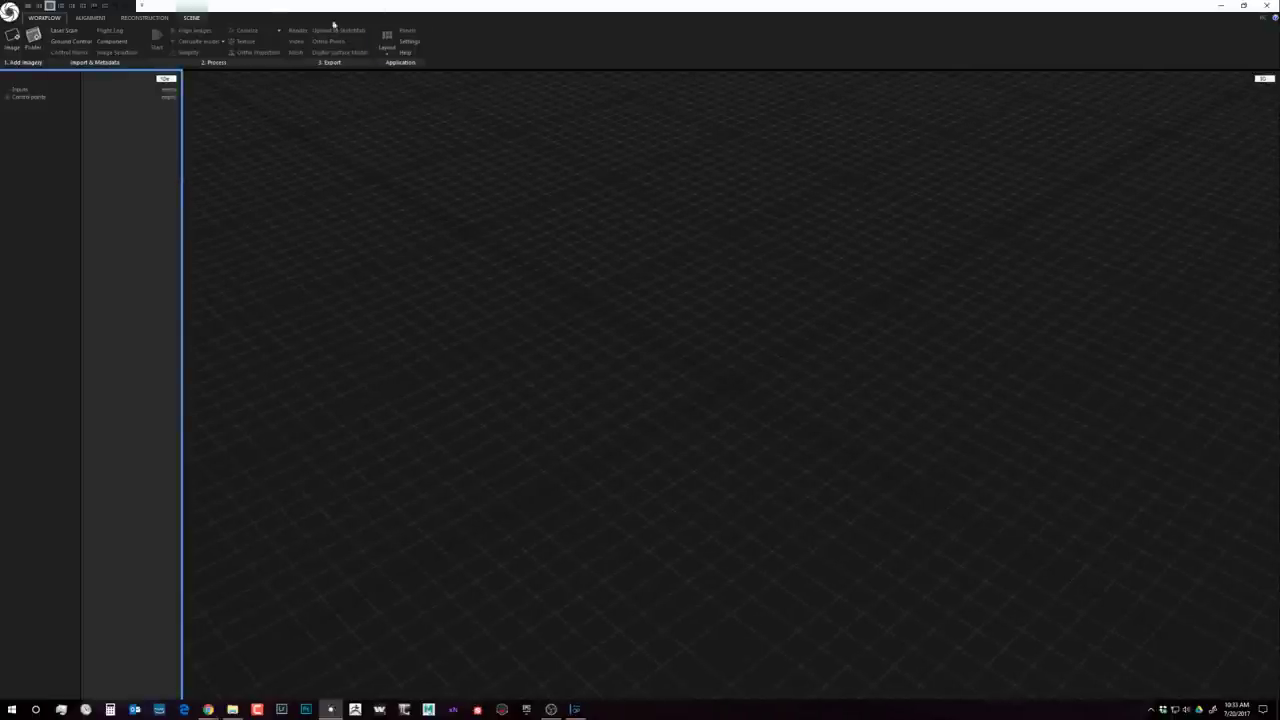
pyautogui.click(91, 18)
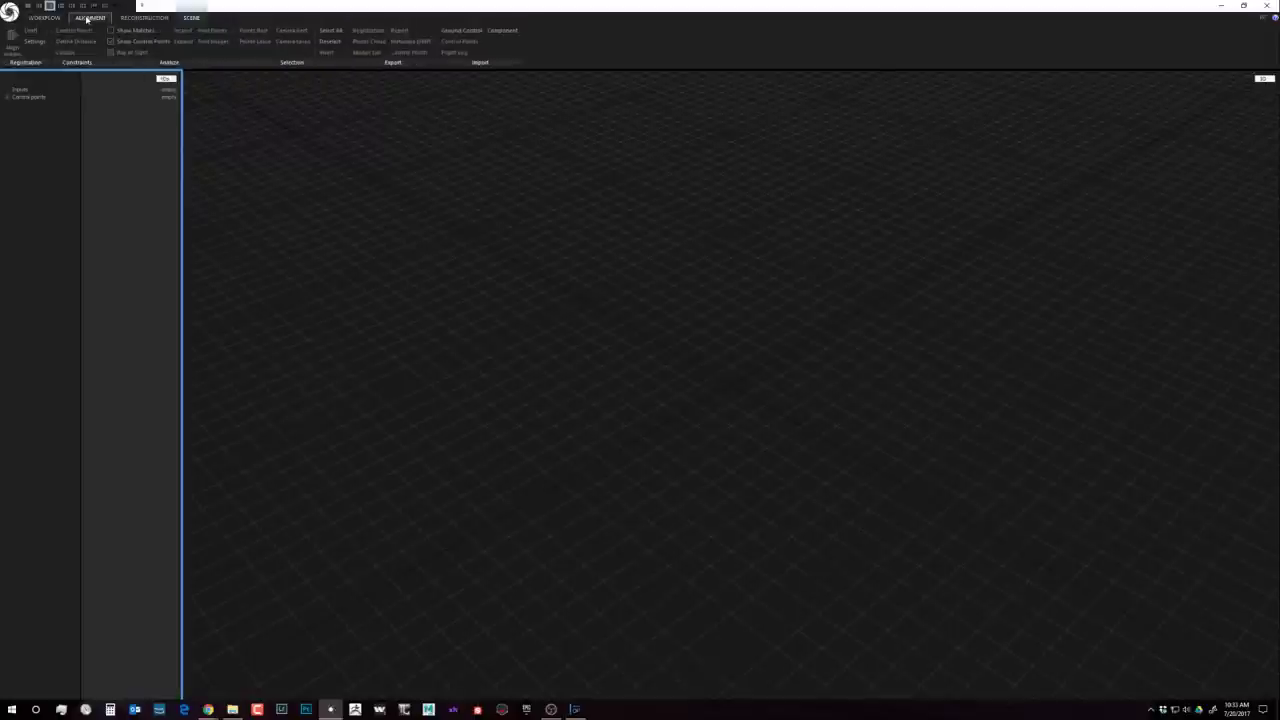
pyautogui.click(43, 18)
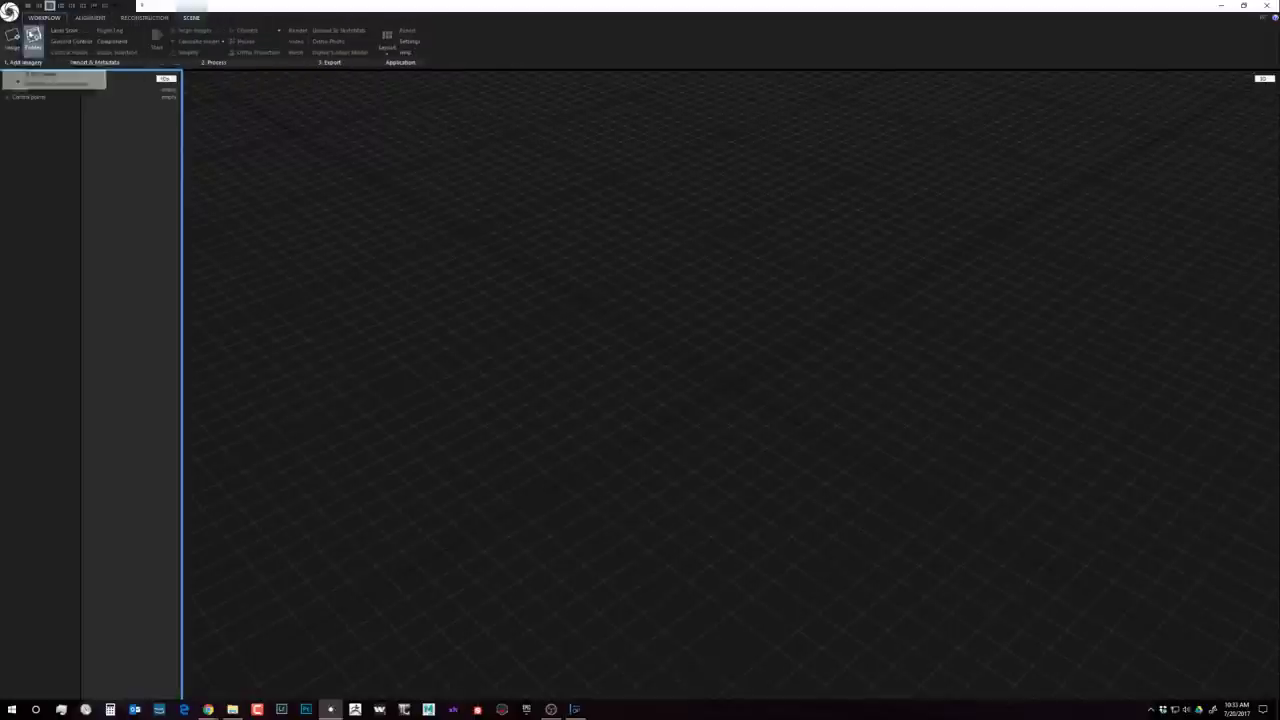
pyautogui.click(192, 18)
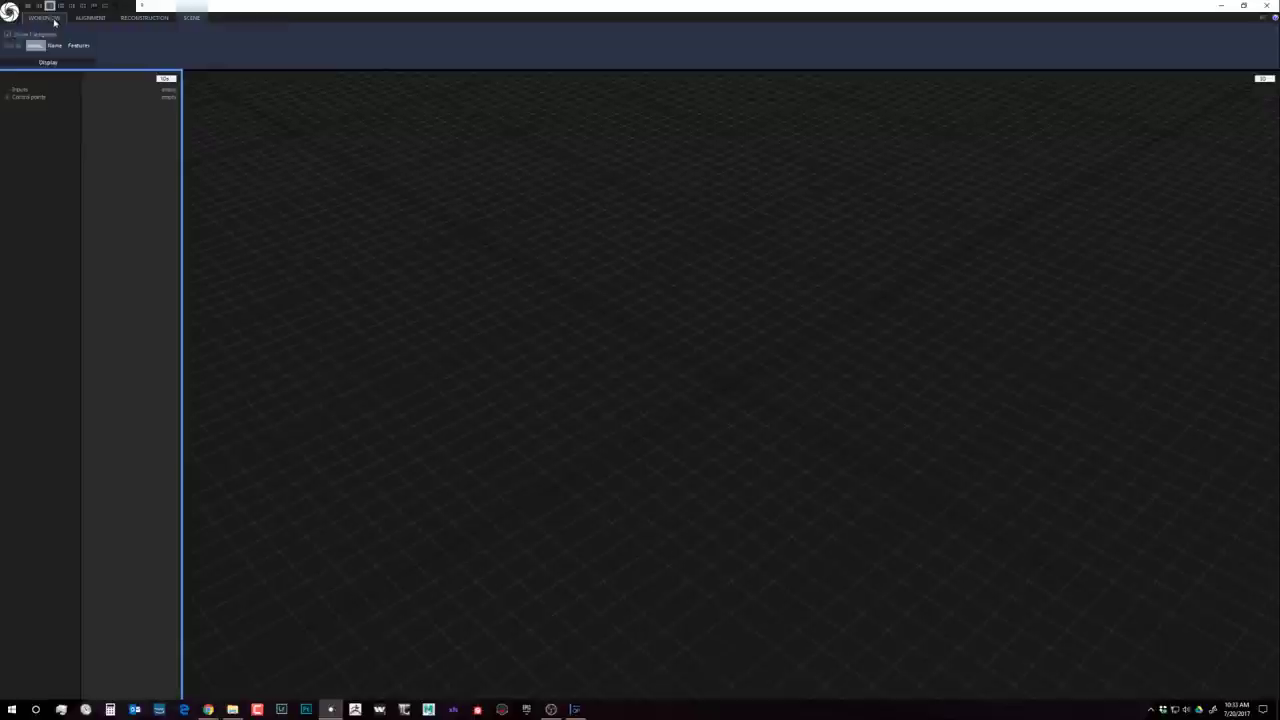
pyautogui.click(45, 18)
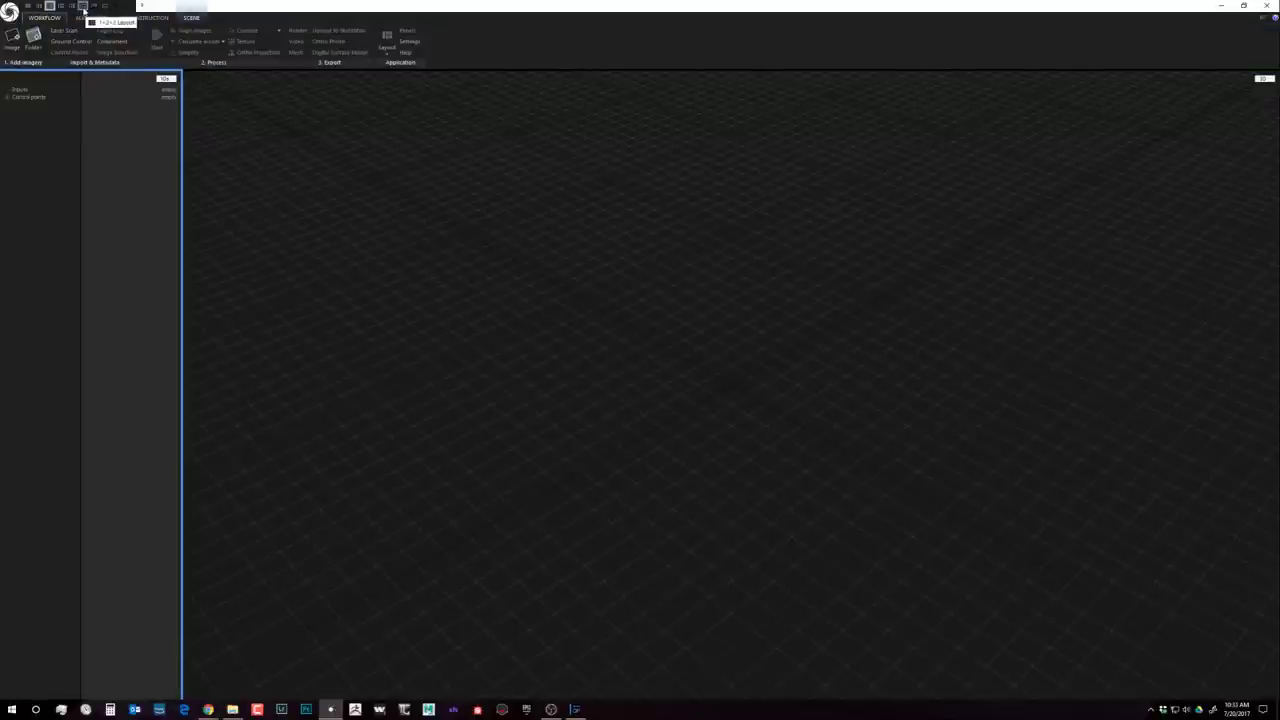
# Step: Change to a layout with two stacked middle panes, showing the 2D view in the upper one and Help in the lower one
pyautogui.click(83, 6)
pyautogui.moveTo(340, 304); pyautogui.dragTo(360, 400)
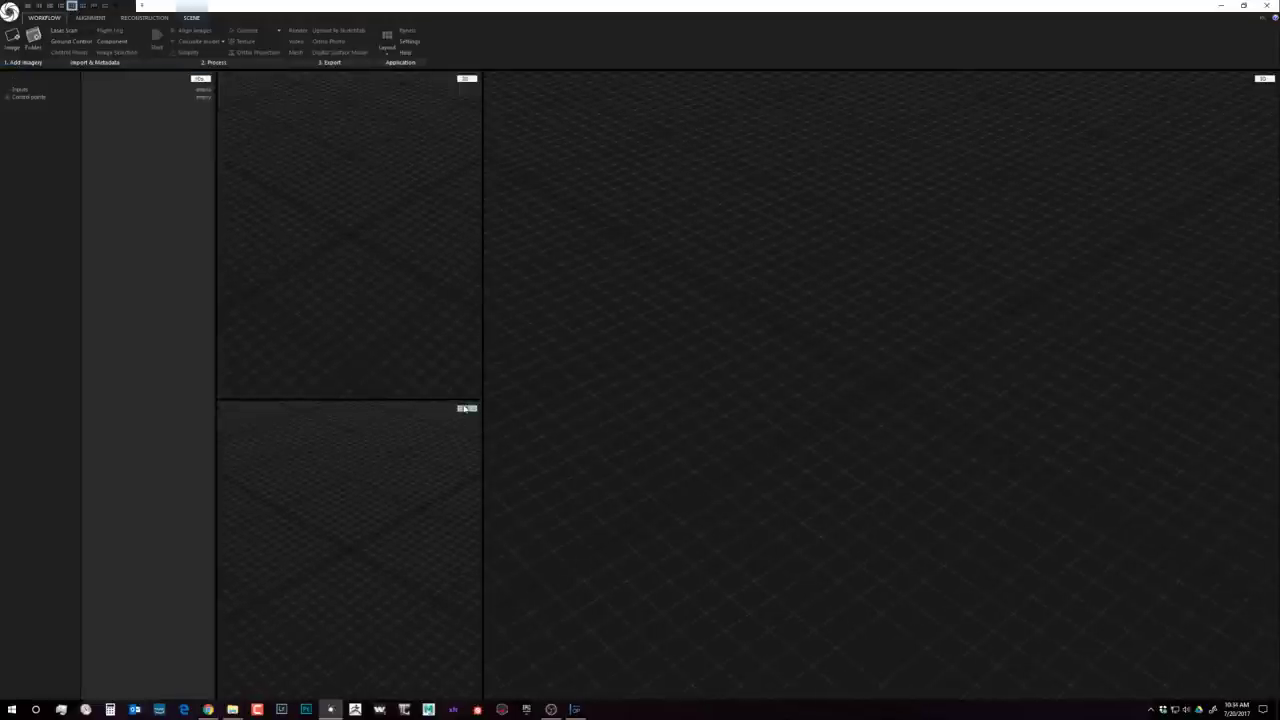
pyautogui.click(464, 409)
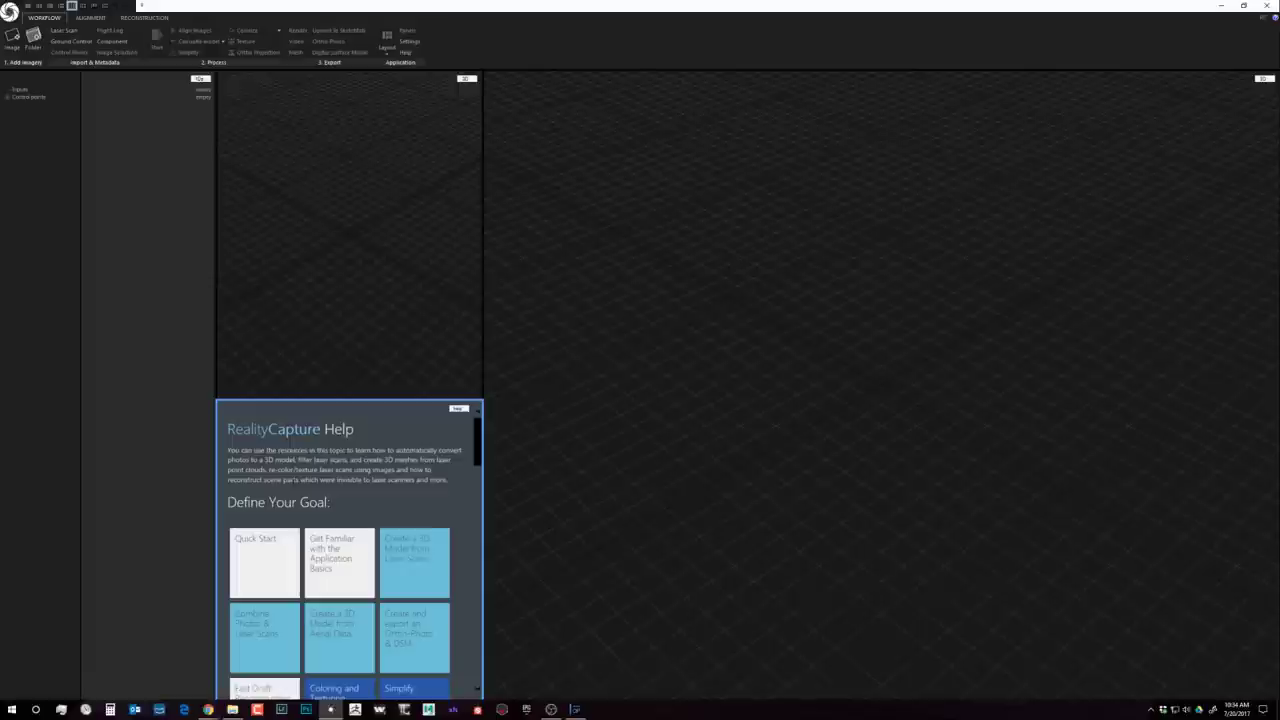
pyautogui.click(344, 358)
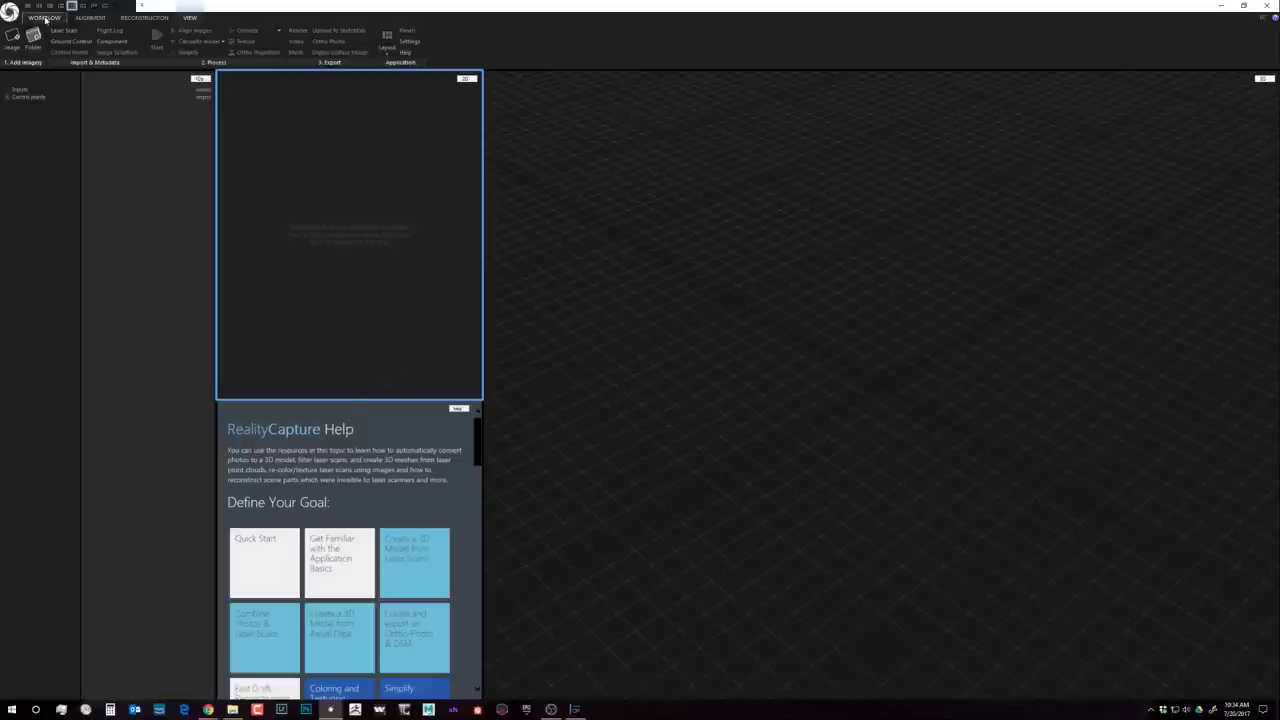
# Step: Add the images DSC_0340.jpg through DSC_0469.jpg from the 02 - JPG folder to the project
pyautogui.click(12, 38)
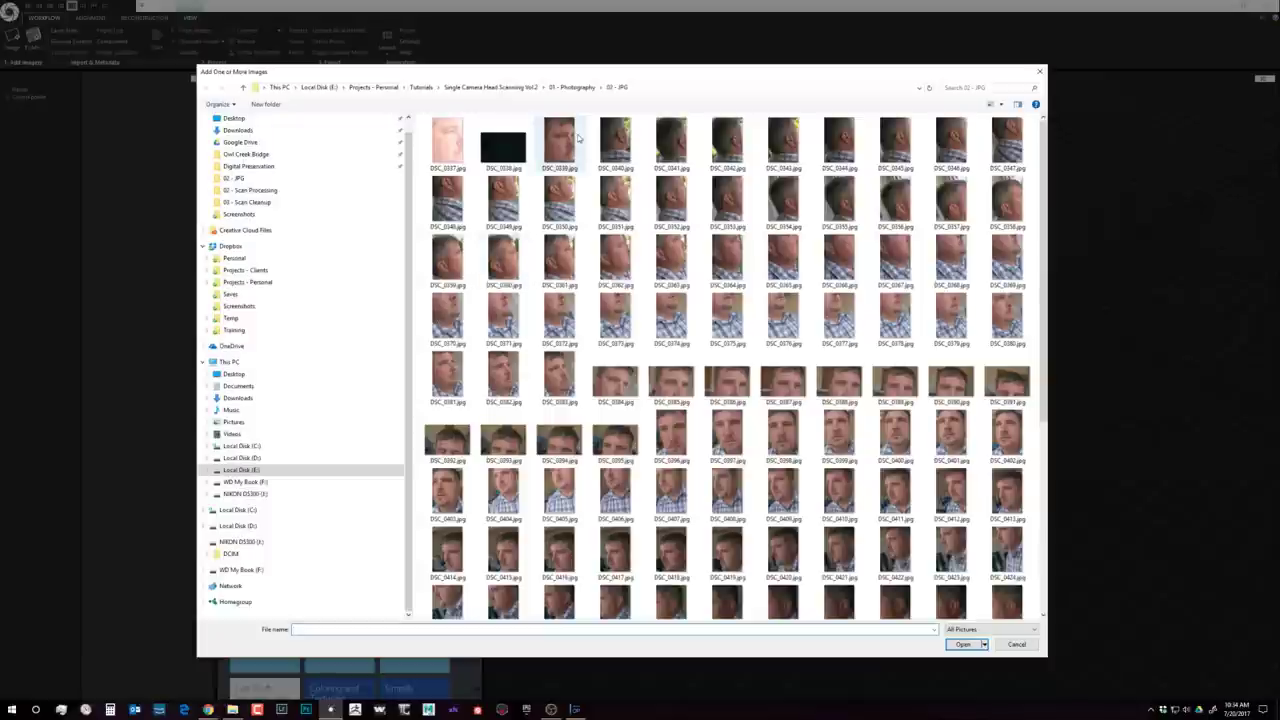
pyautogui.click(633, 143)
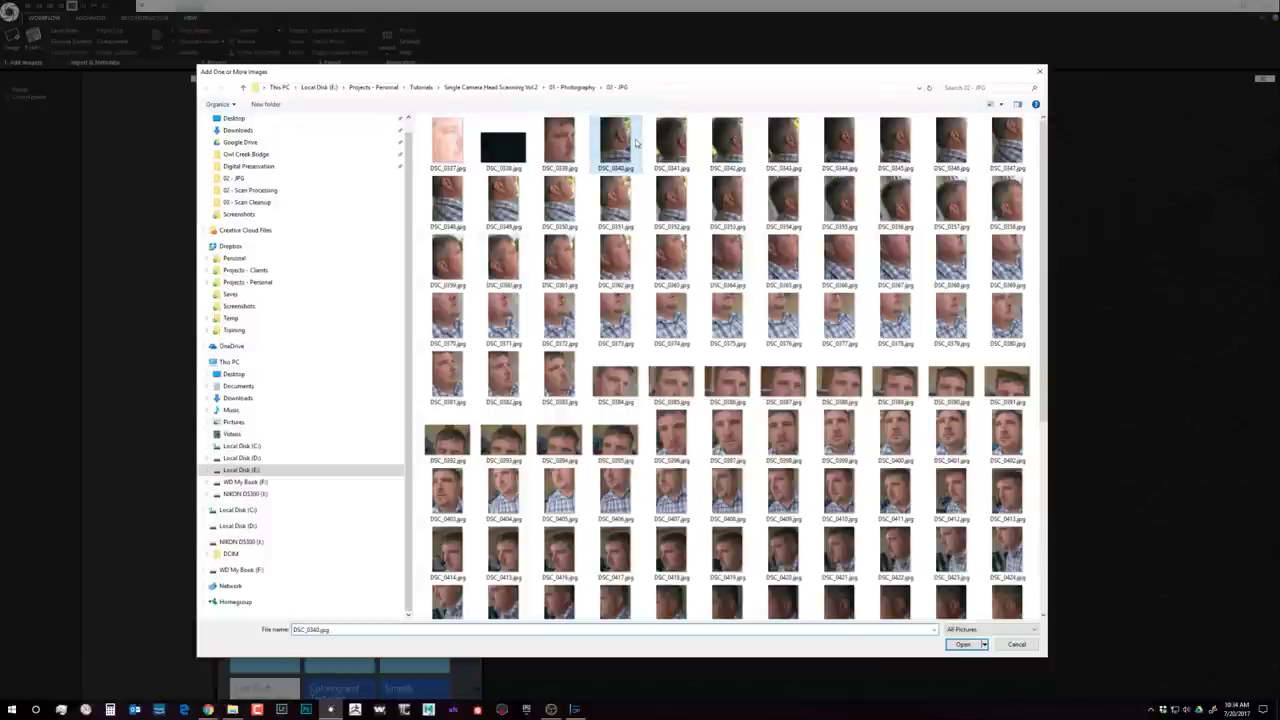
pyautogui.click(571, 87)
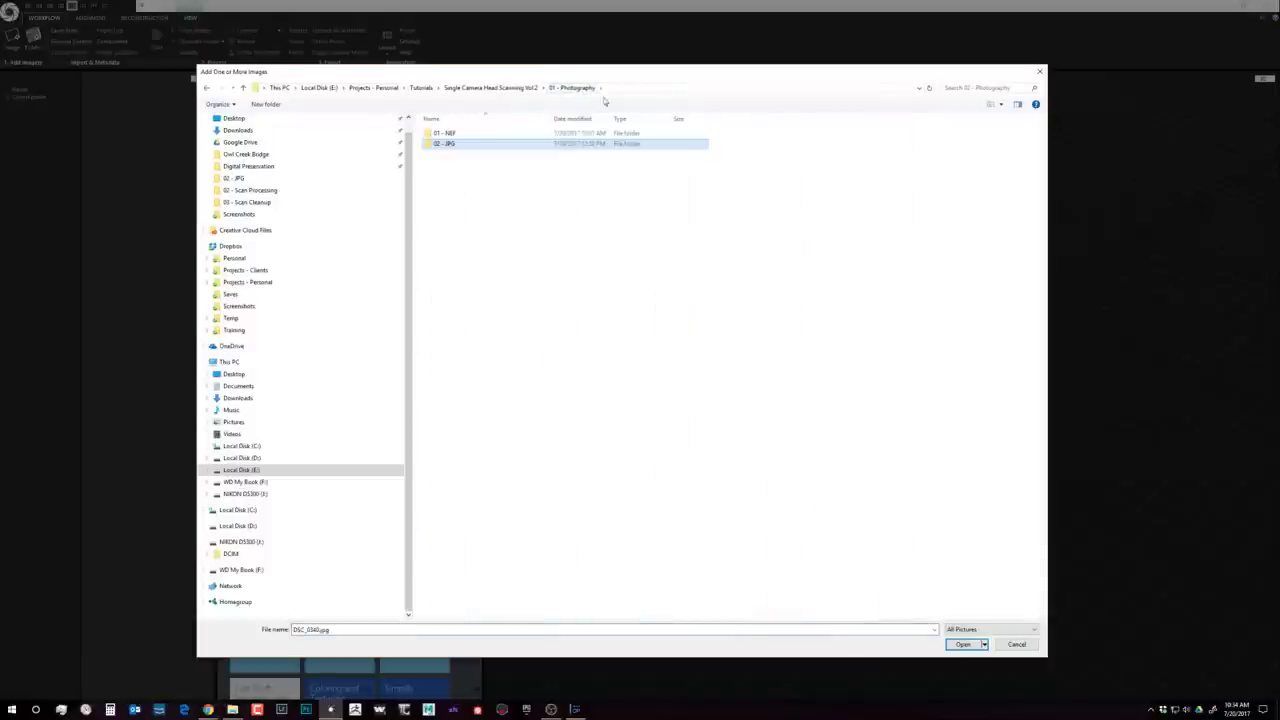
pyautogui.doubleClick(452, 143)
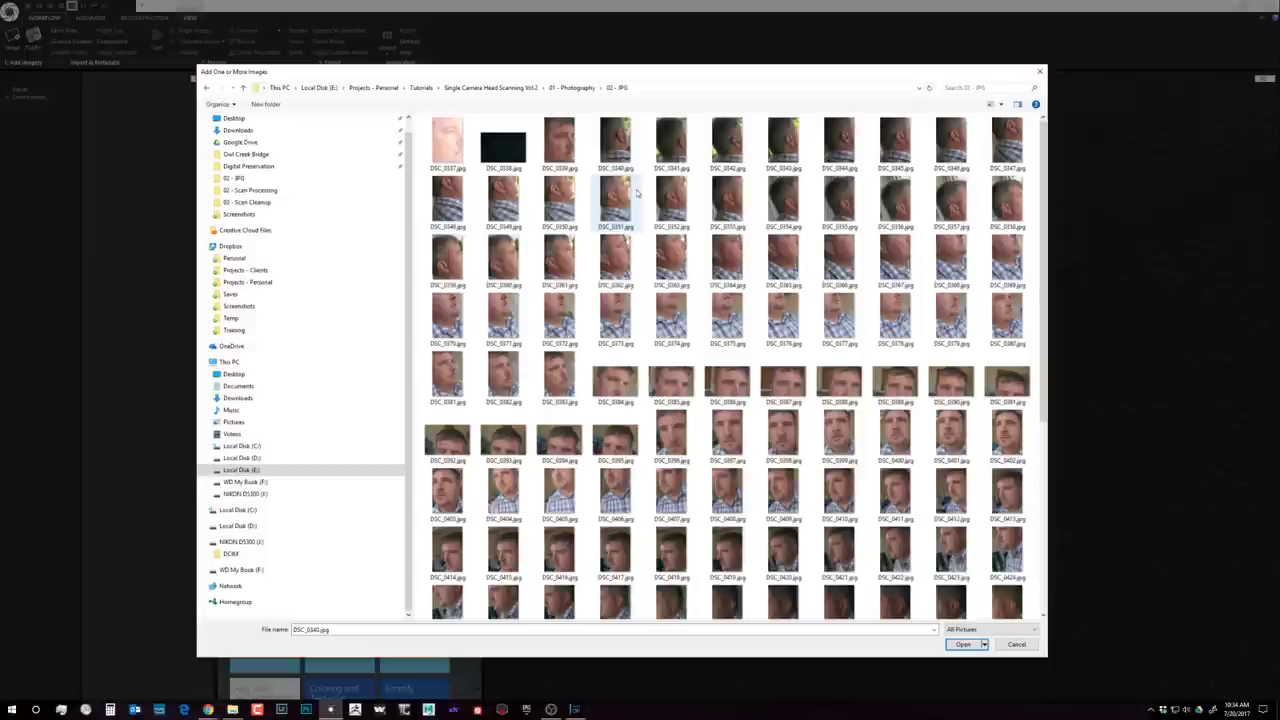
pyautogui.scroll(-5, 636, 193)
pyautogui.keyDown('shift'); pyautogui.click(447, 595); pyautogui.keyUp('shift')
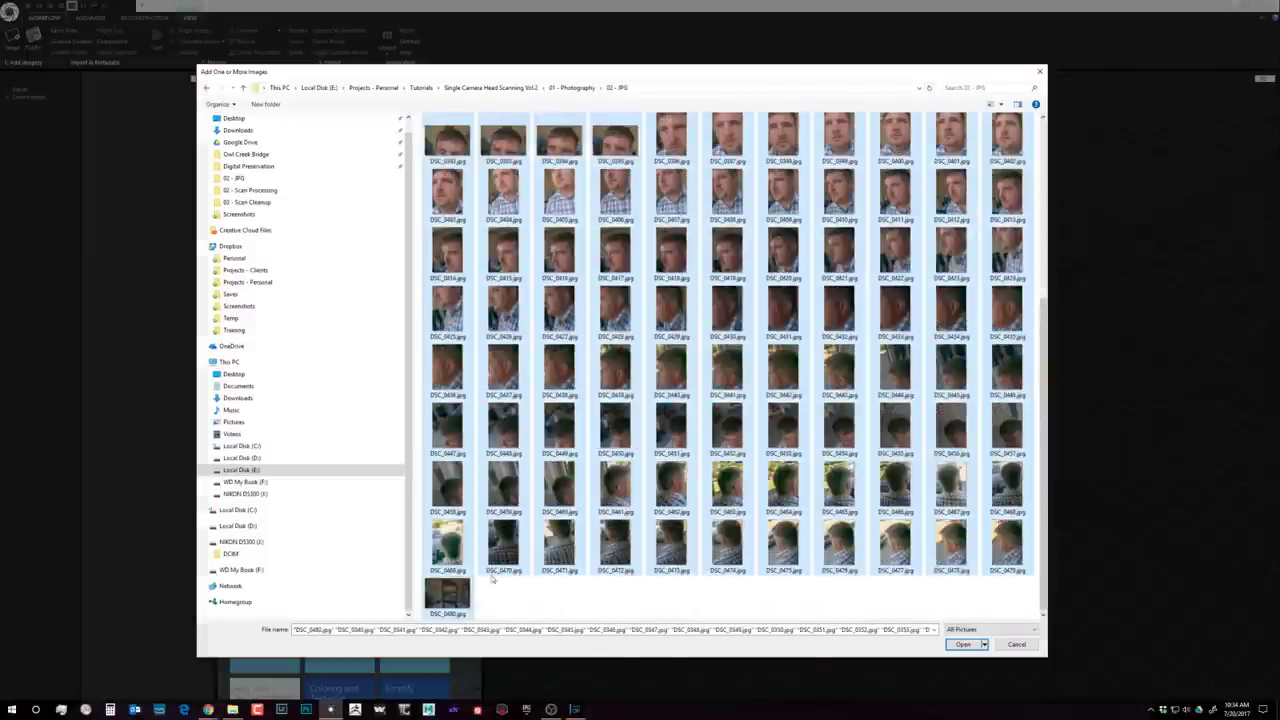
pyautogui.keyDown('shift'); pyautogui.click(462, 557); pyautogui.keyUp('shift')
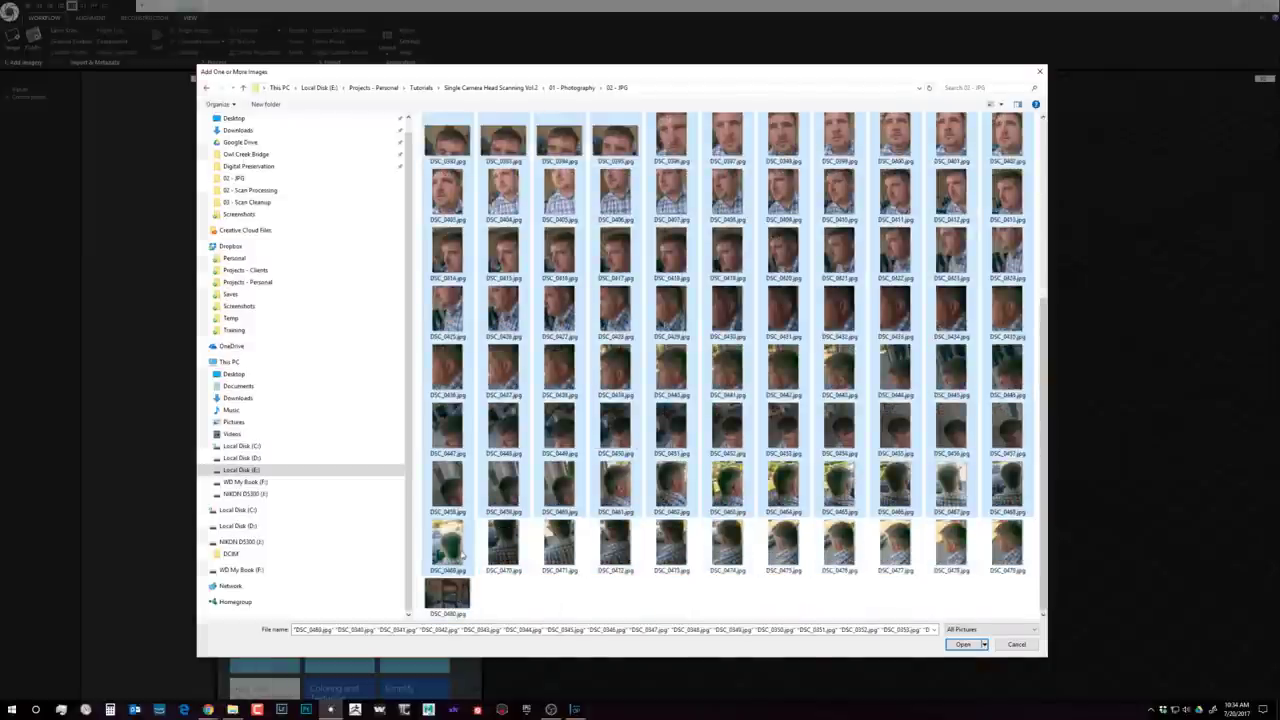
pyautogui.click(962, 644)
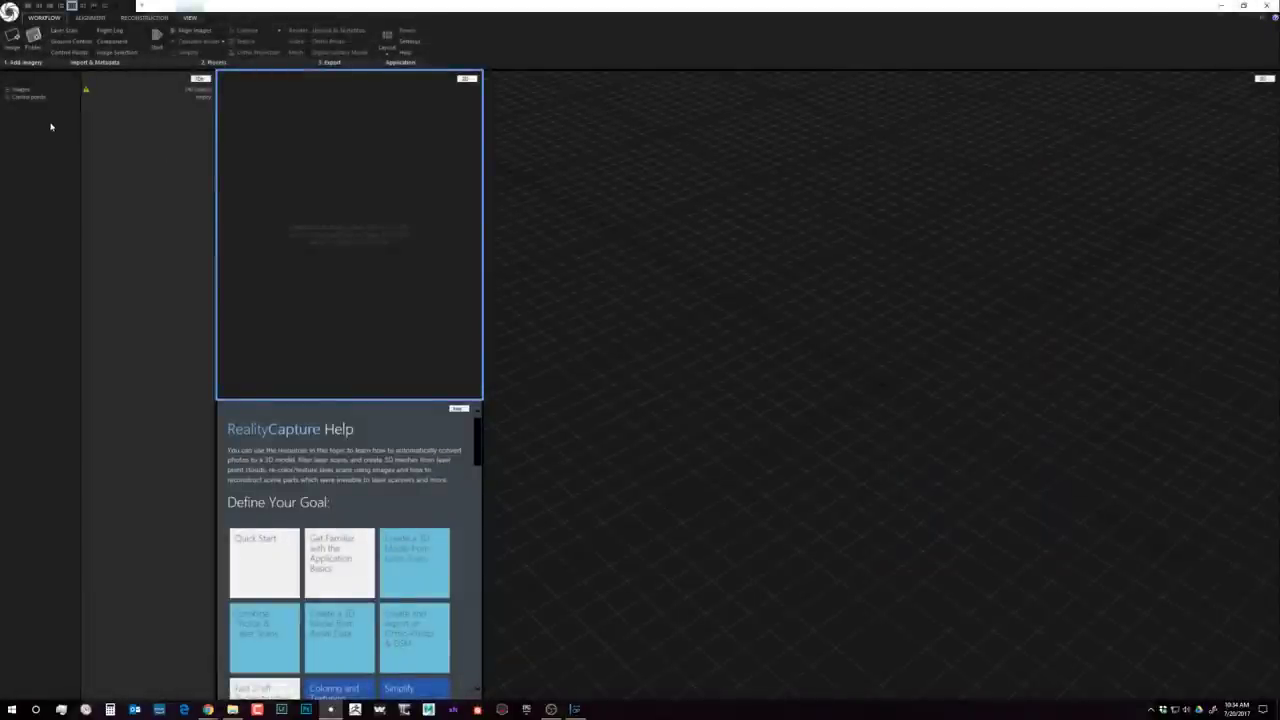
# Step: Show several of the imported head photos in the 2D view and examine the skin, mouth and beard detail up close
pyautogui.moveTo(40, 233); pyautogui.dragTo(380, 233)
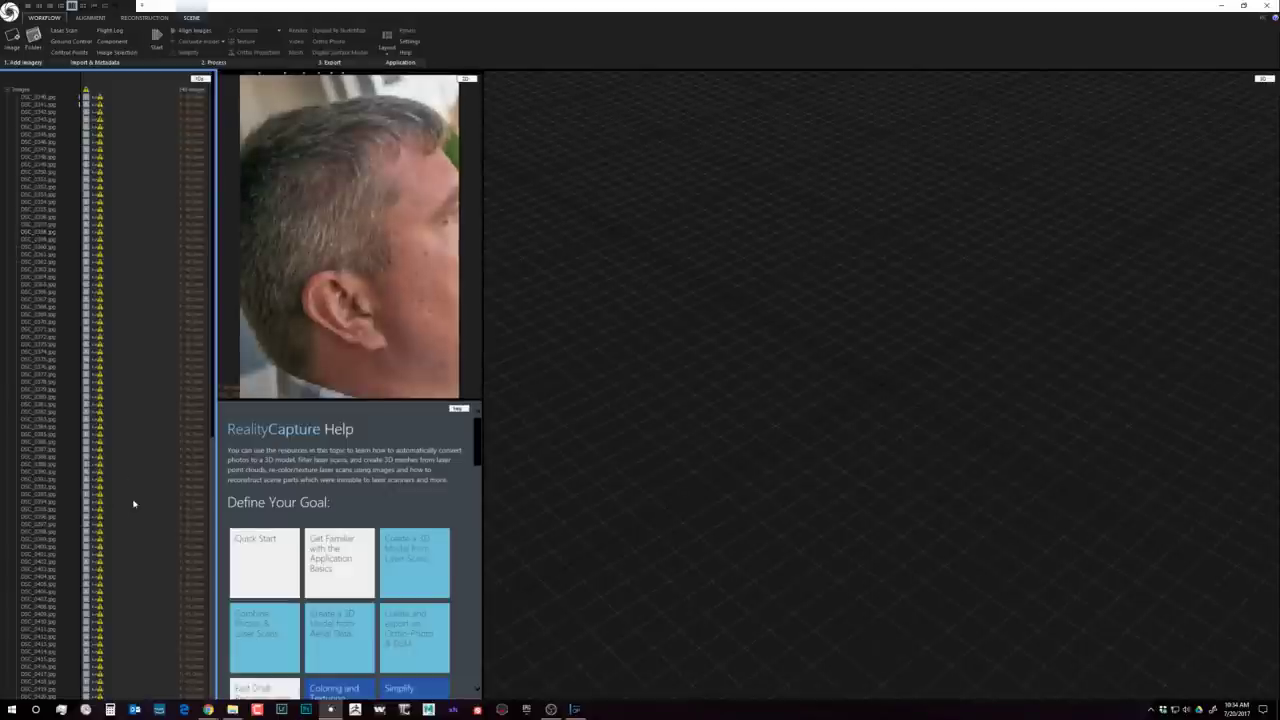
pyautogui.moveTo(40, 390); pyautogui.dragTo(330, 215)
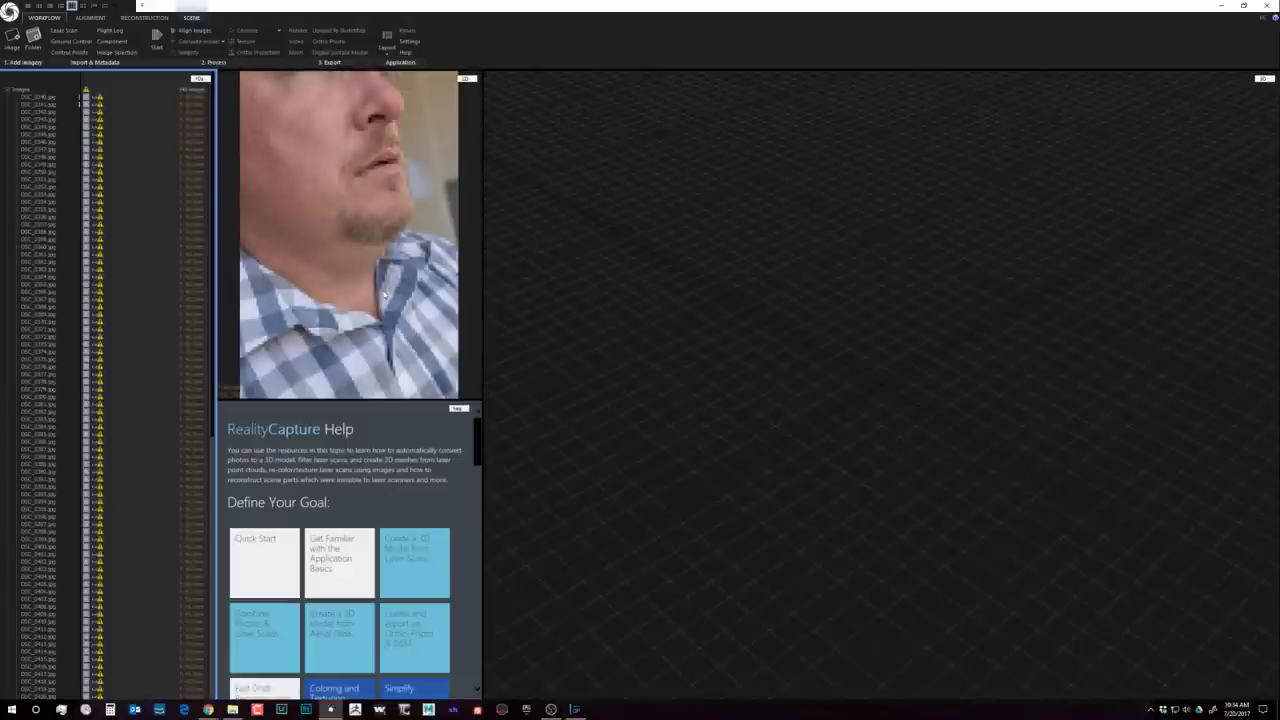
pyautogui.scroll(2, 337, 211)
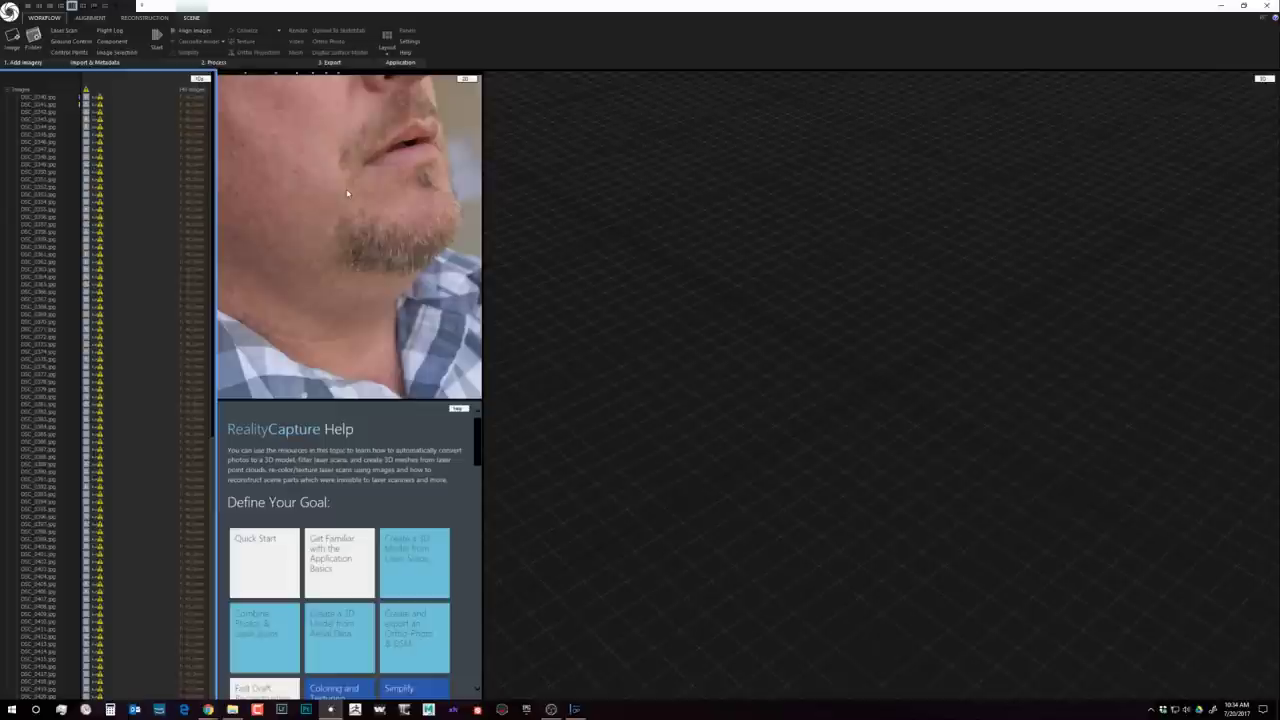
pyautogui.click(347, 193)
pyautogui.press('Down')
pyautogui.press('Down')
pyautogui.press('Down')
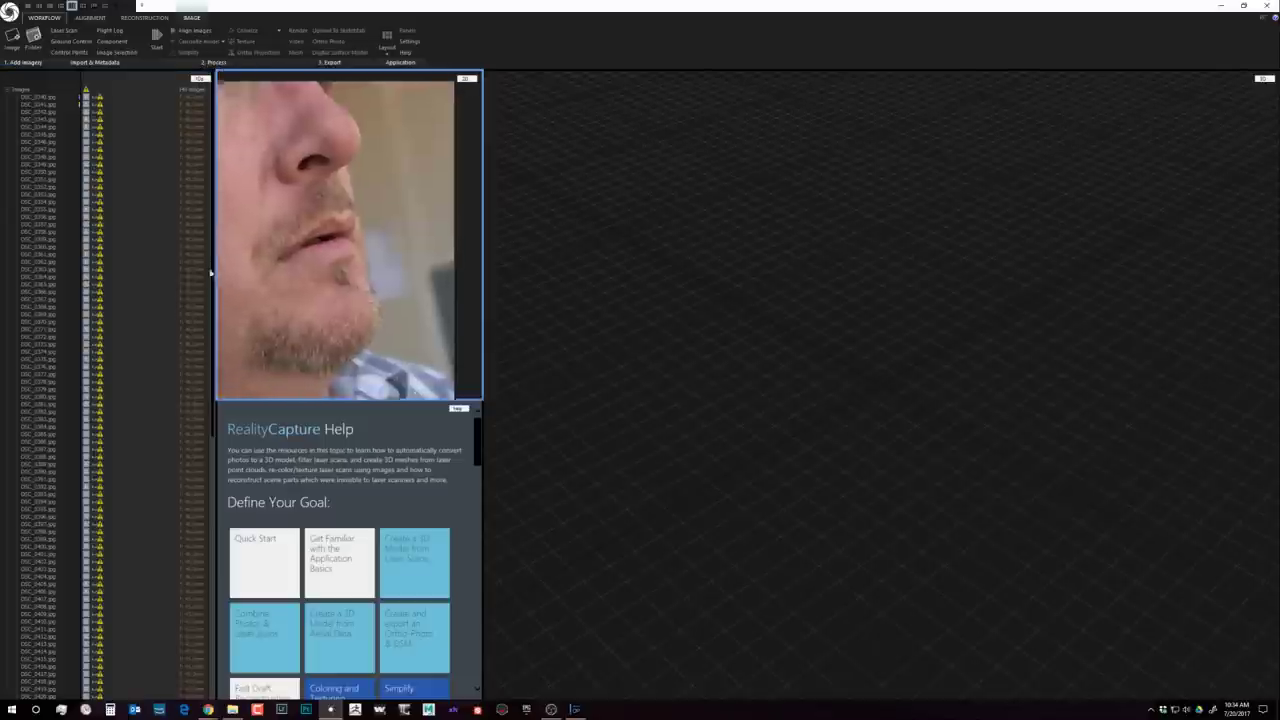
pyautogui.moveTo(360, 293); pyautogui.dragTo(306, 222)
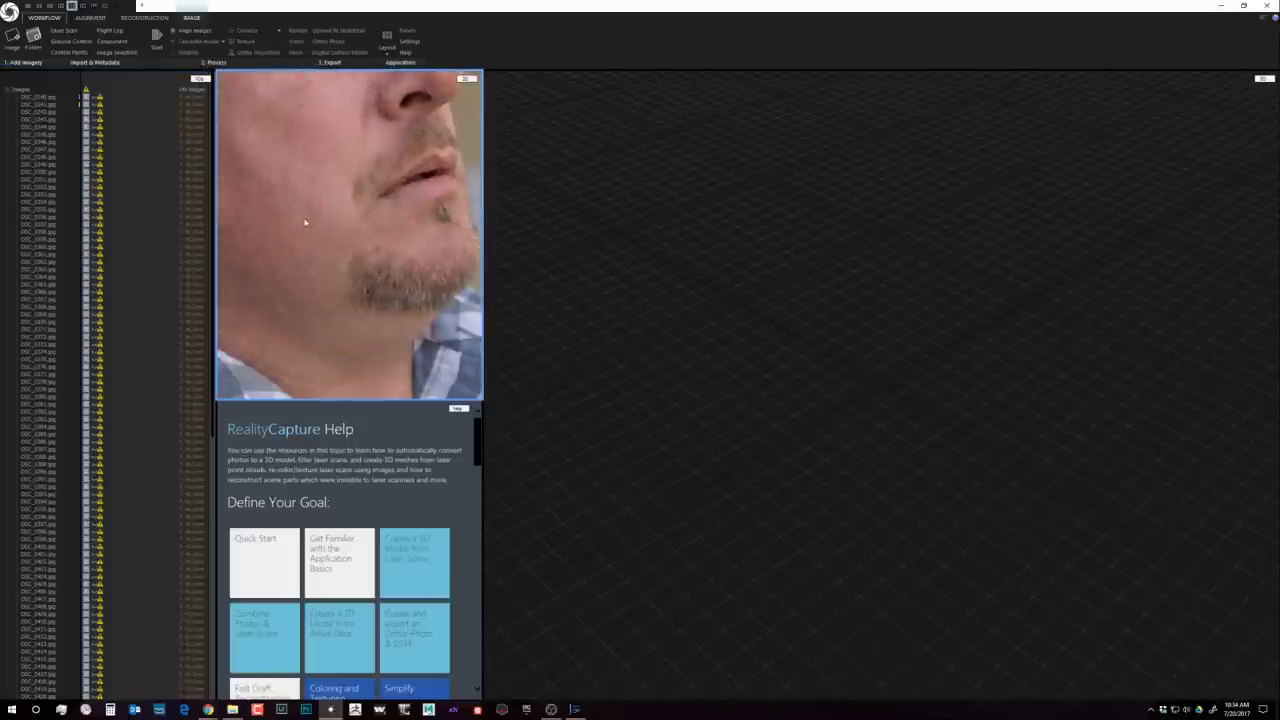
pyautogui.scroll(3, 306, 222)
pyautogui.scroll(-5, 350, 200)
pyautogui.scroll(4, 389, 183)
pyautogui.scroll(-4, 389, 183)
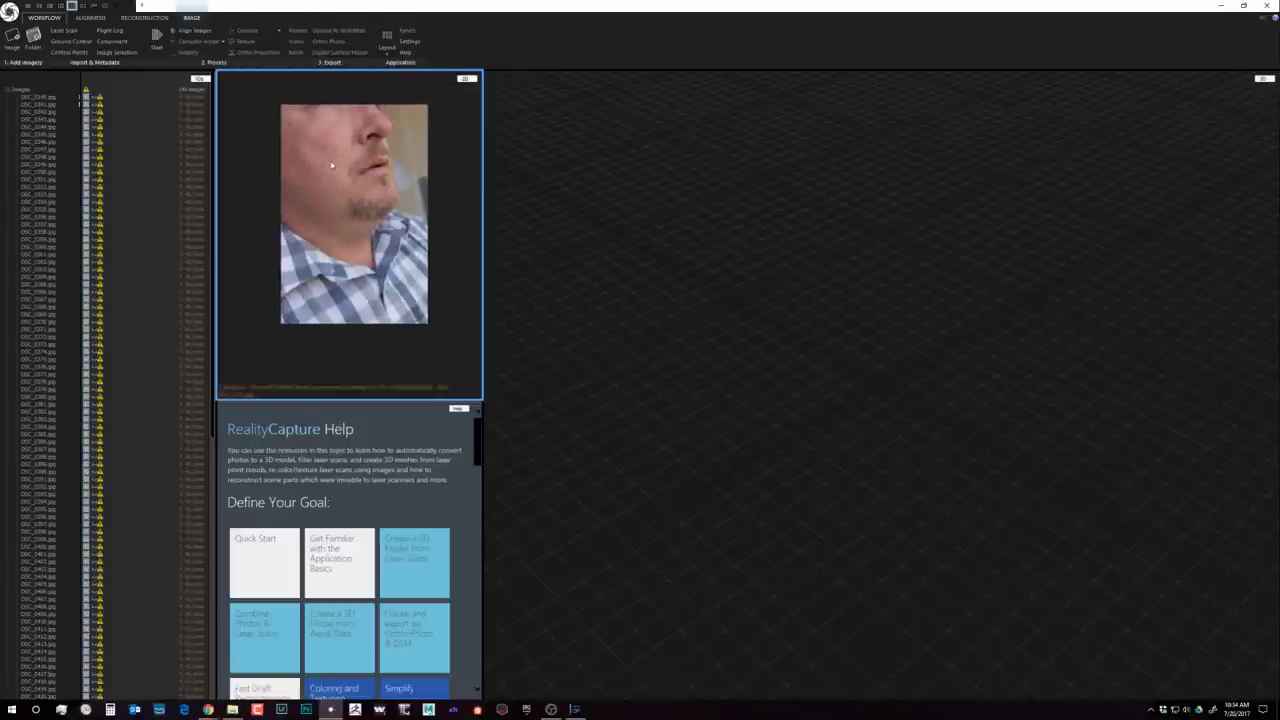
pyautogui.scroll(2, 332, 166)
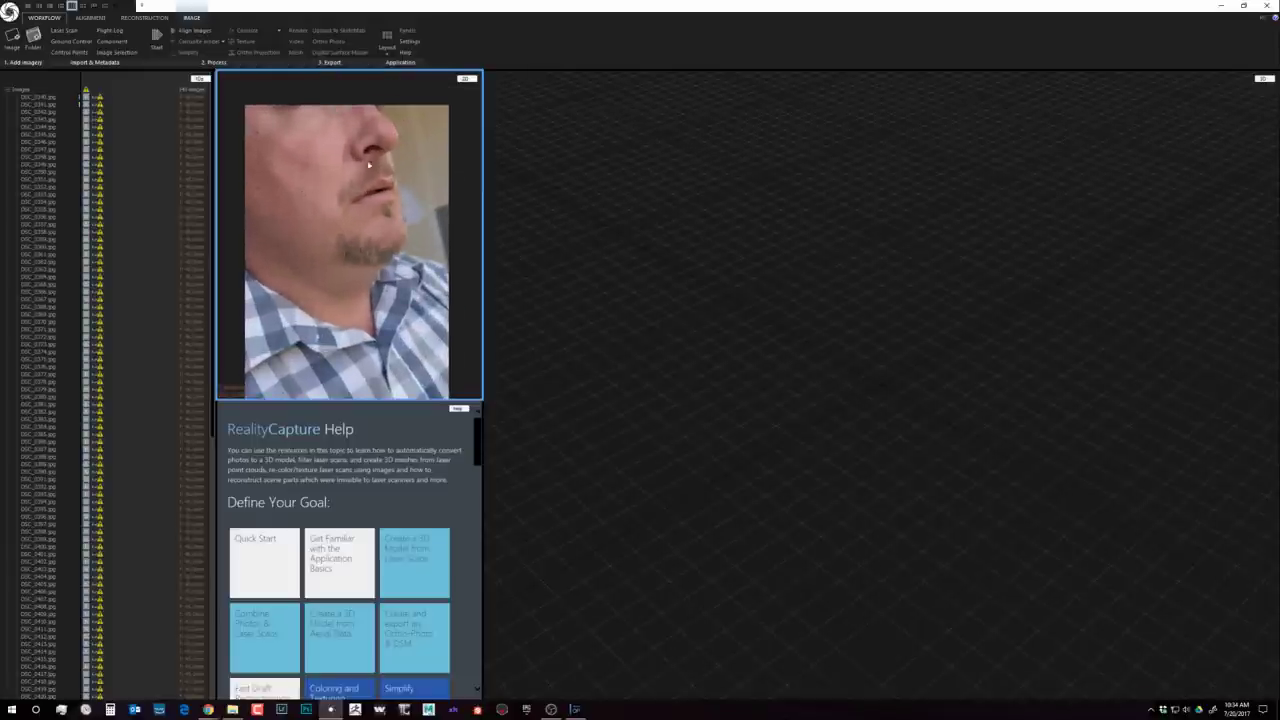
pyautogui.scroll(2, 362, 167)
pyautogui.scroll(-1, 370, 205)
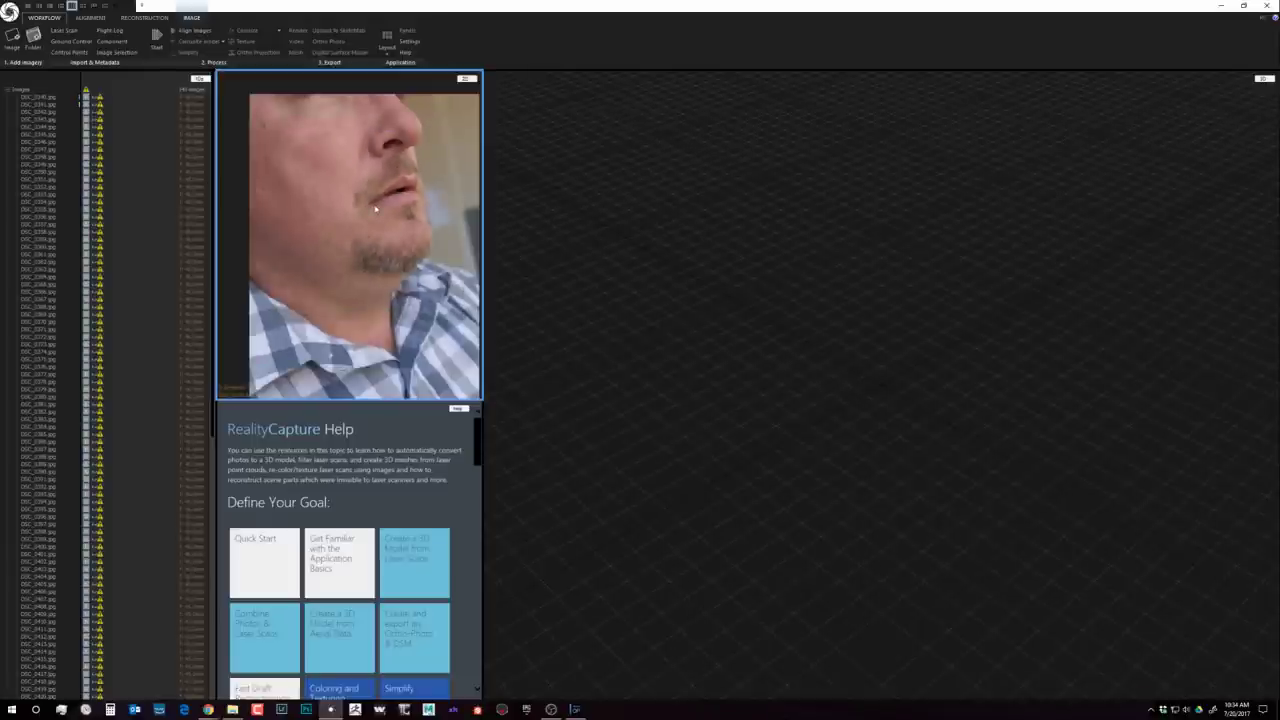
pyautogui.scroll(3, 375, 208)
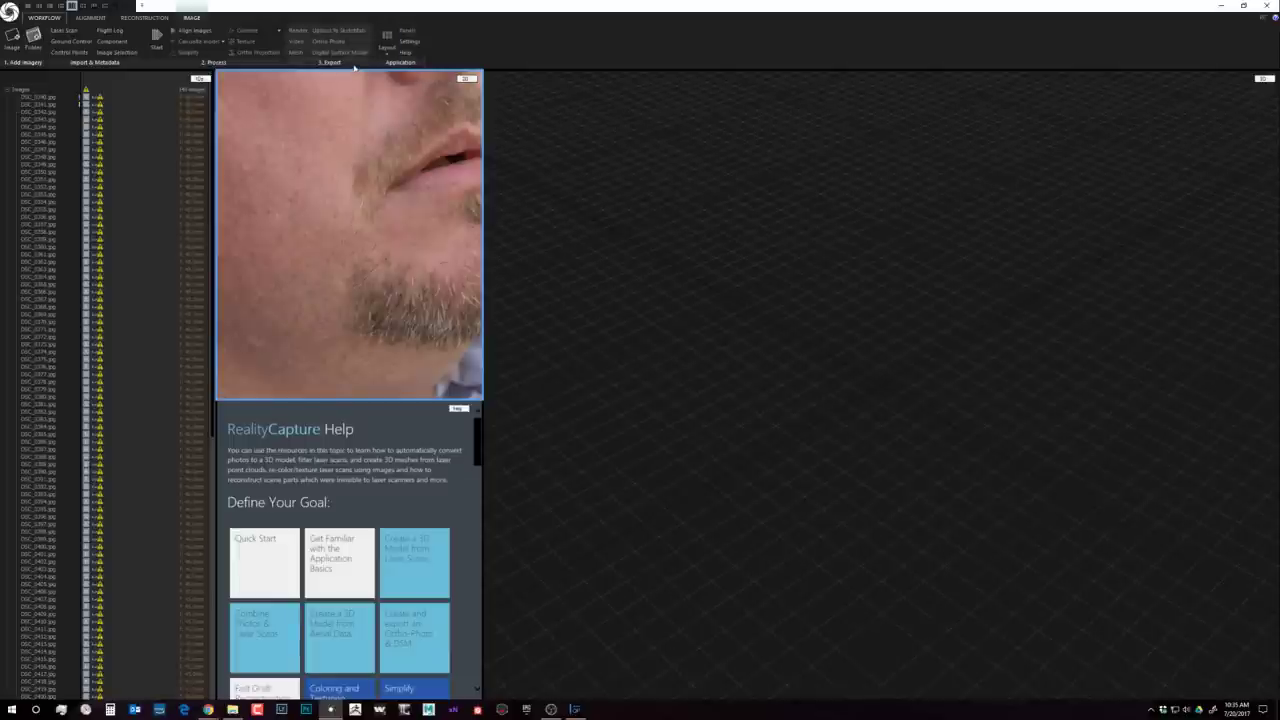
# Step: Enlarge the properties area for DSC_0340.jpg, and set the cache location in the application settings to System temp
pyautogui.click(39, 98)
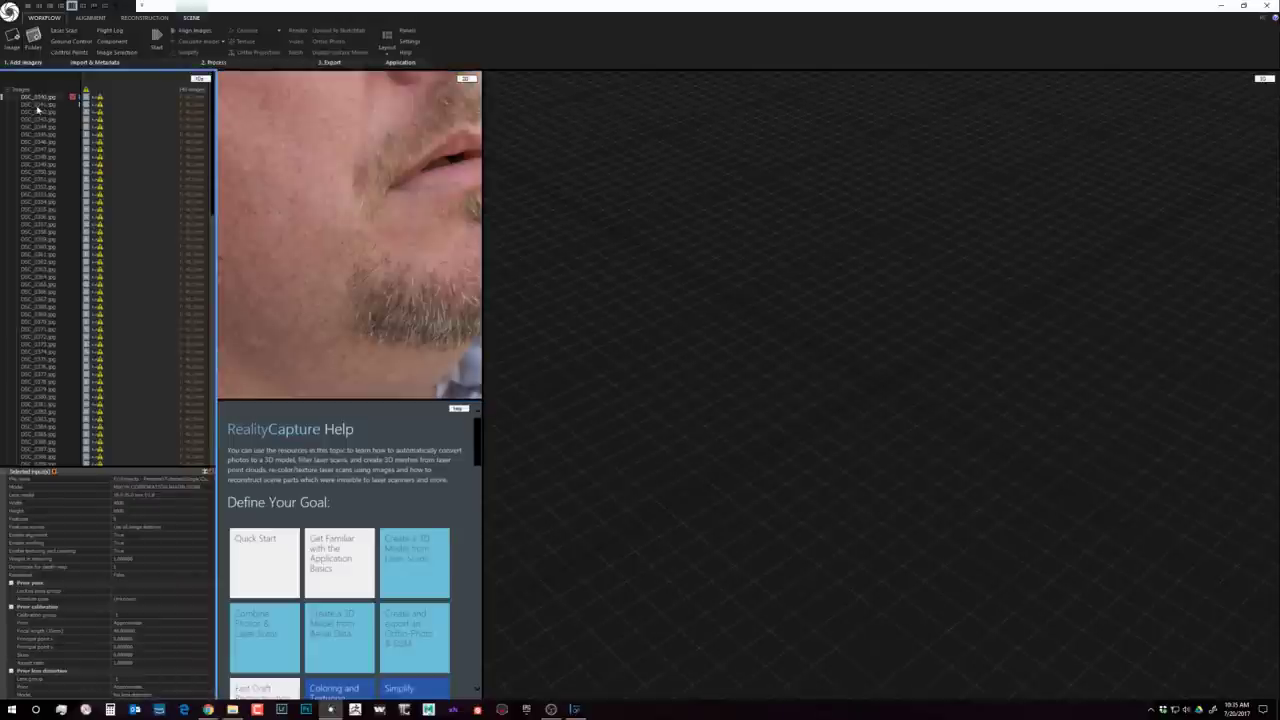
pyautogui.moveTo(145, 467); pyautogui.dragTo(145, 455)
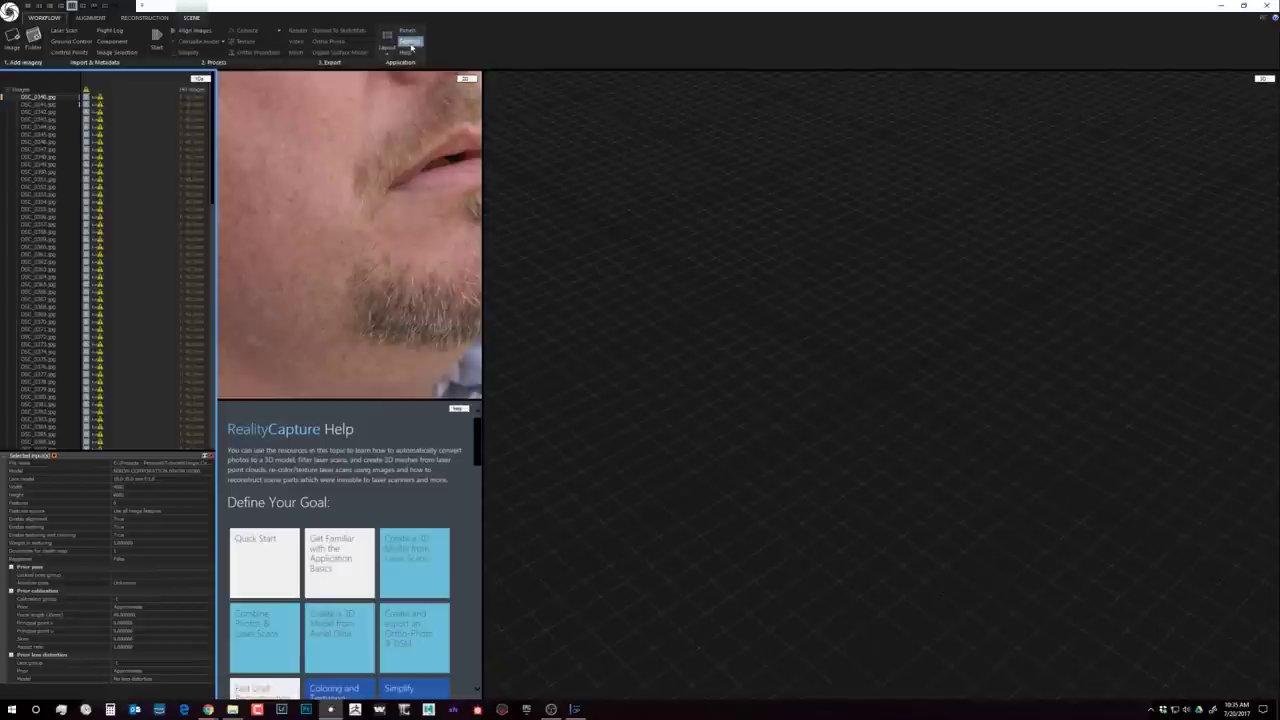
pyautogui.click(410, 43)
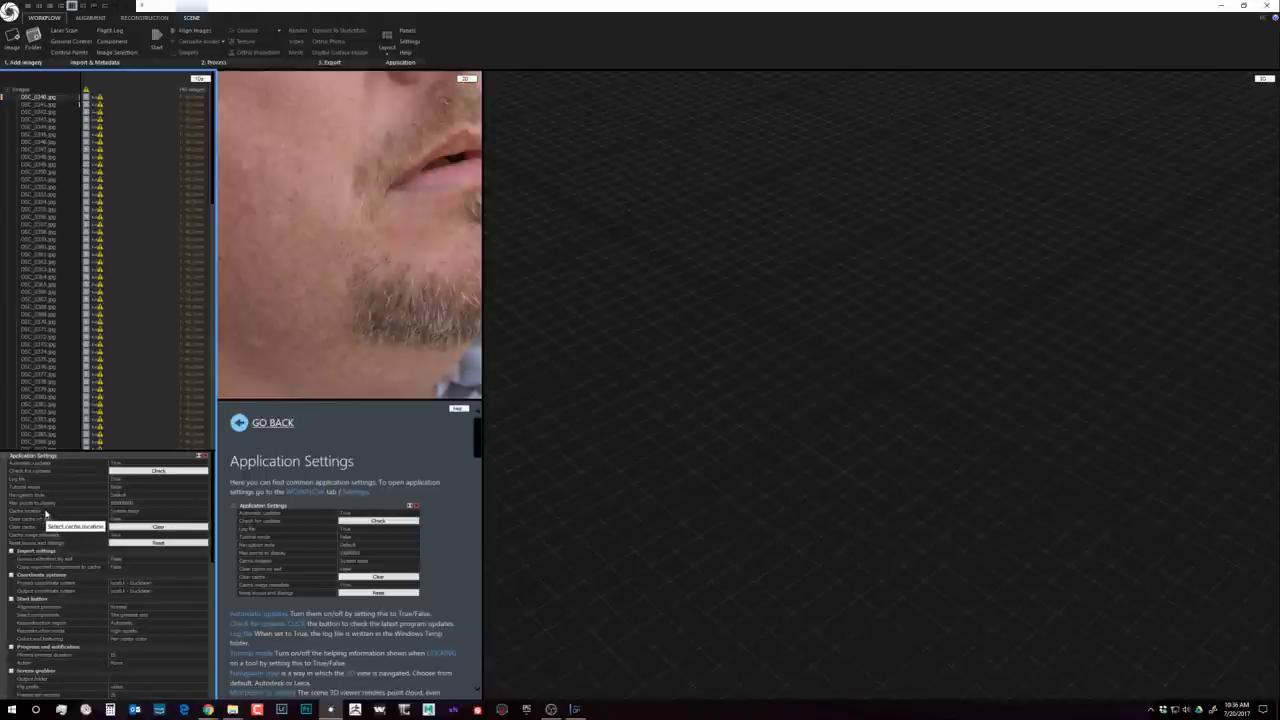
pyautogui.click(45, 511)
pyautogui.click(153, 512)
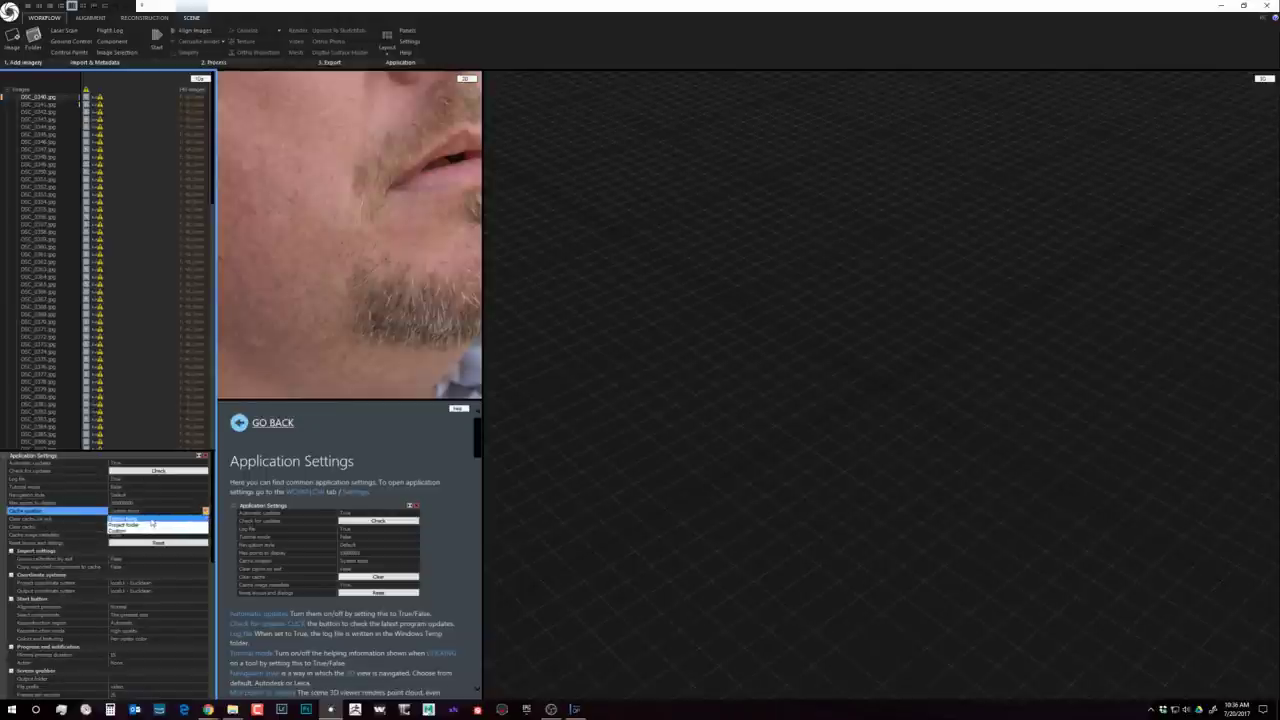
pyautogui.click(152, 521)
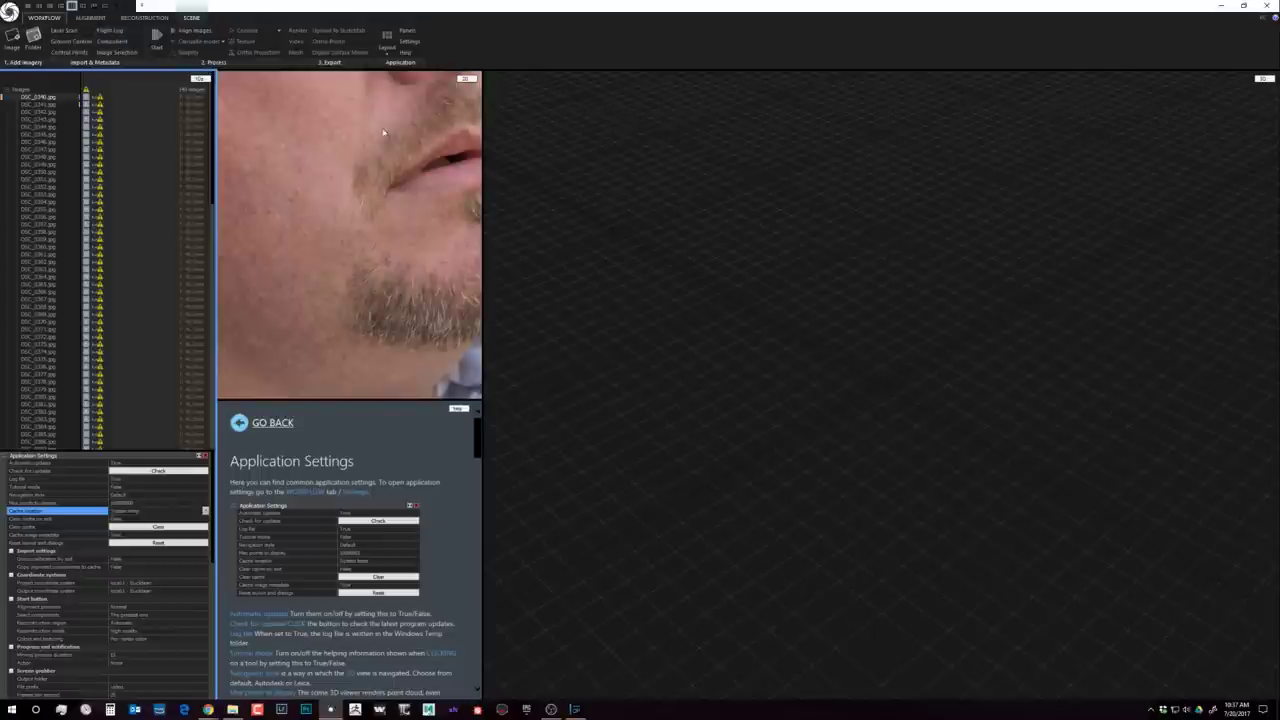
# Step: Show the alignment settings with their help page, and open the Max features per mpx value for editing
pyautogui.click(90, 17)
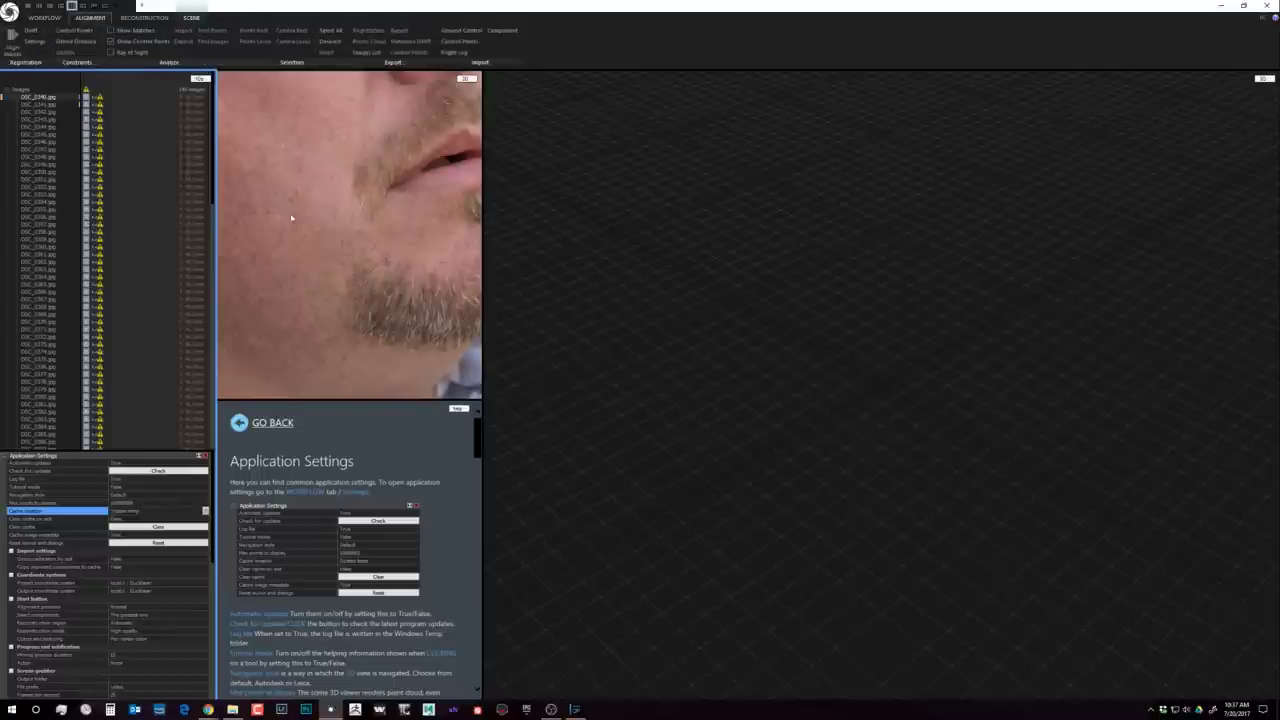
pyautogui.click(38, 43)
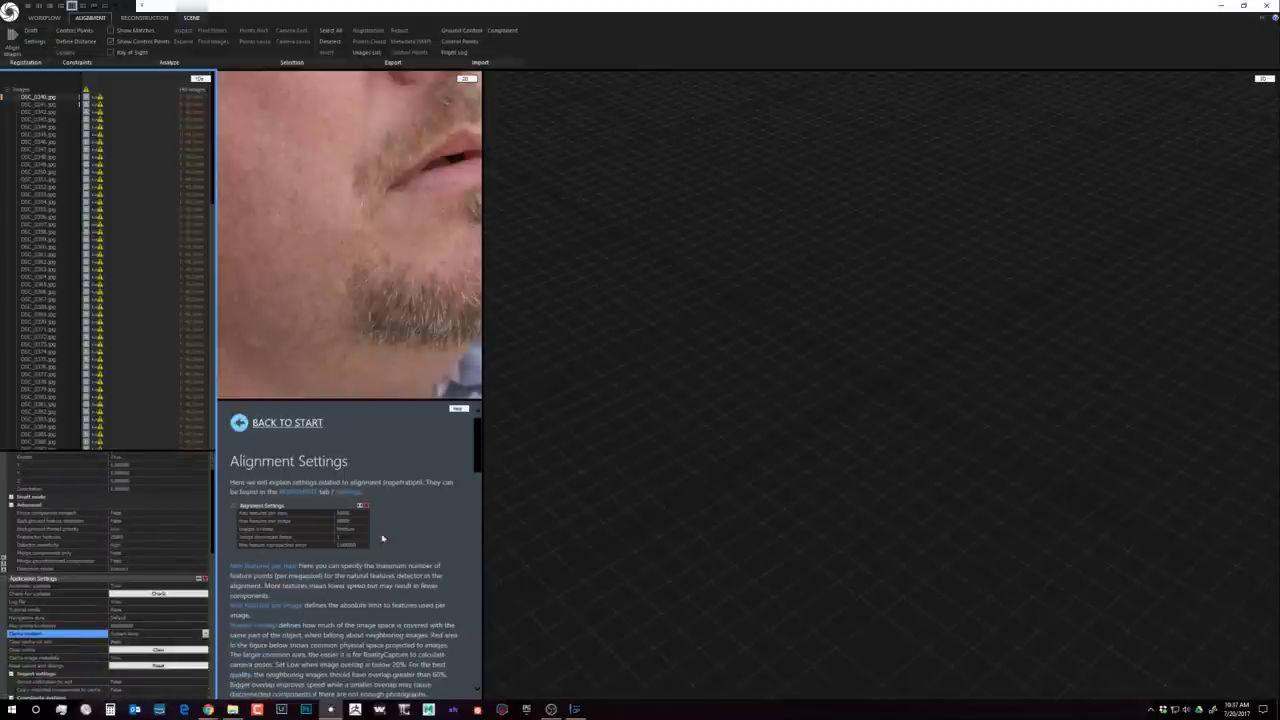
pyautogui.moveTo(478, 428)
pyautogui.mouseDown()
pyautogui.moveTo(470, 664)
pyautogui.moveTo(476, 435)
pyautogui.mouseUp()
pyautogui.scroll(2, 153, 467)
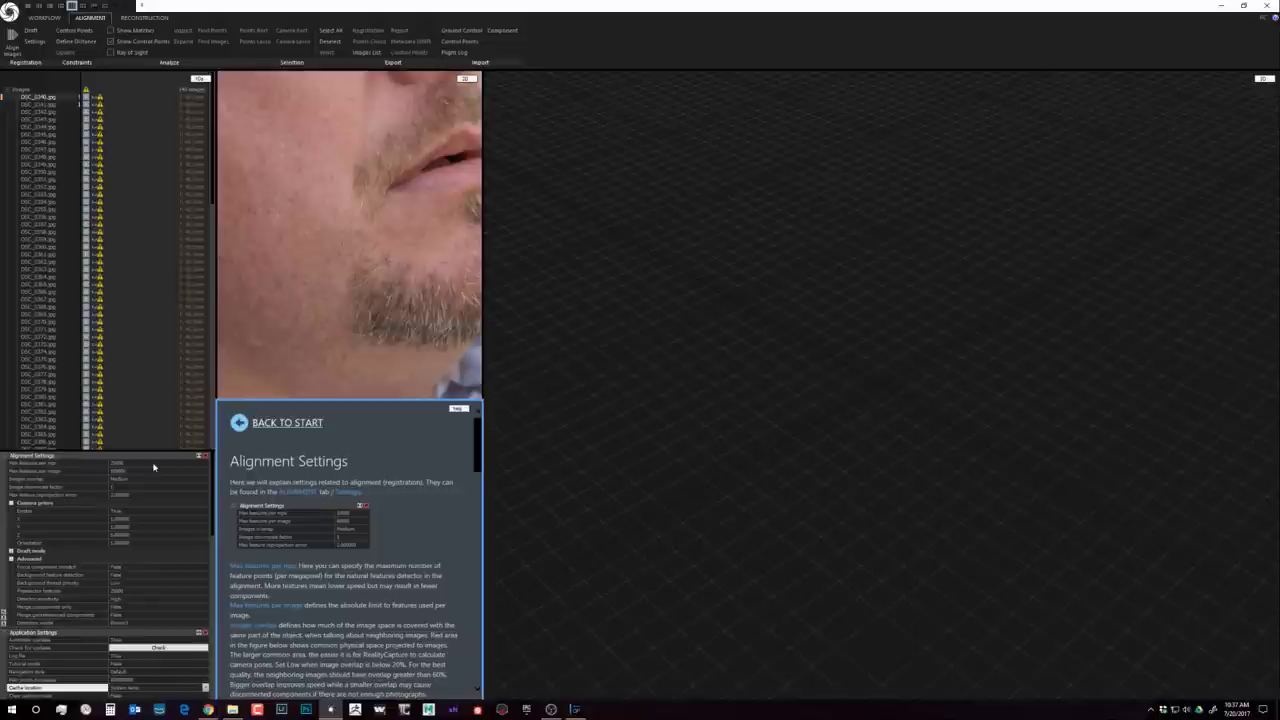
pyautogui.click(118, 462)
pyautogui.click(118, 462)
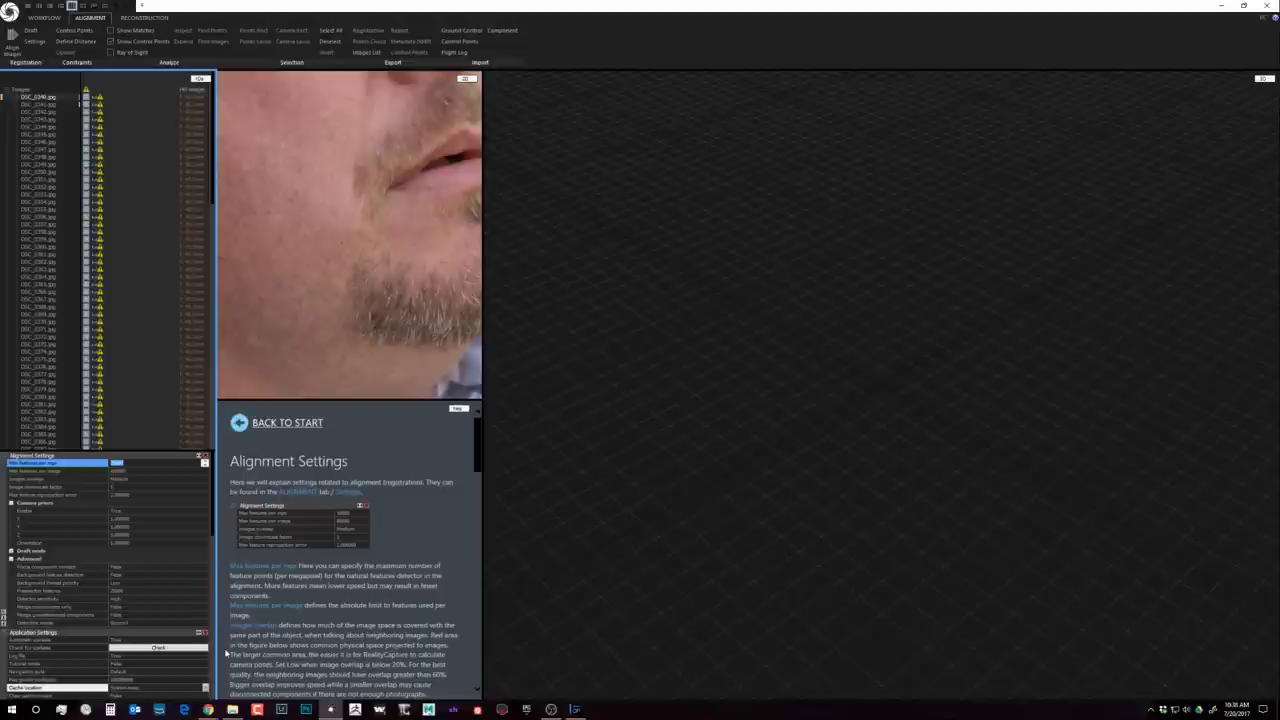
# Step: Check the pixel dimensions of DSC_0354.jpg and multiply 6000 by 4000 in Calculator to get the image's pixel count
pyautogui.click(110, 709)
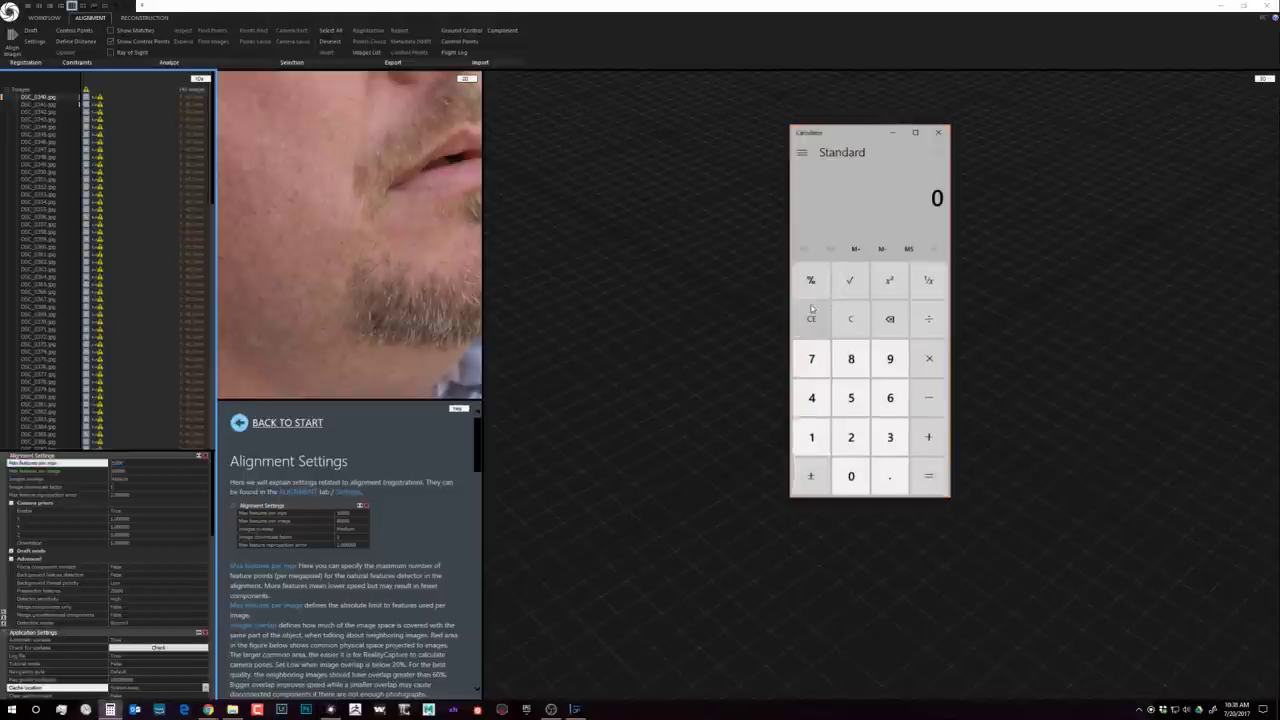
pyautogui.hotkey('alt', 'Tab')
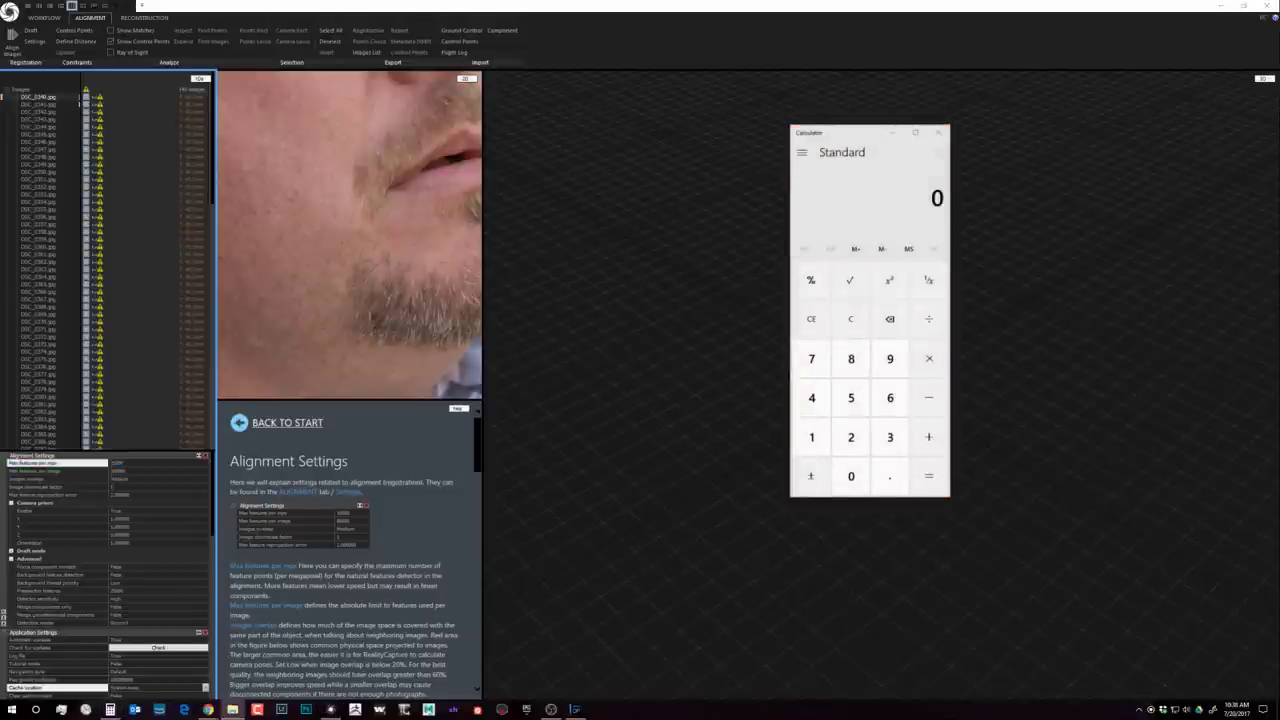
pyautogui.click(929, 405)
pyautogui.hotkey('alt', 'Tab')
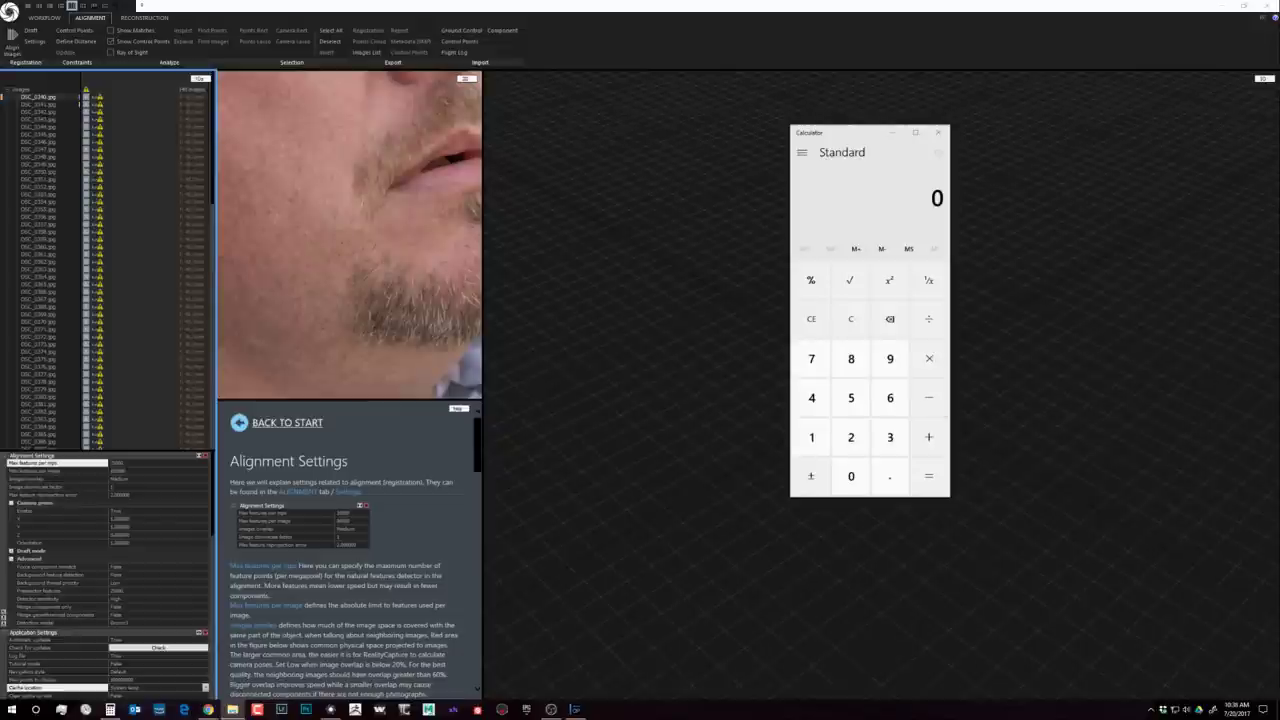
pyautogui.click(38, 201)
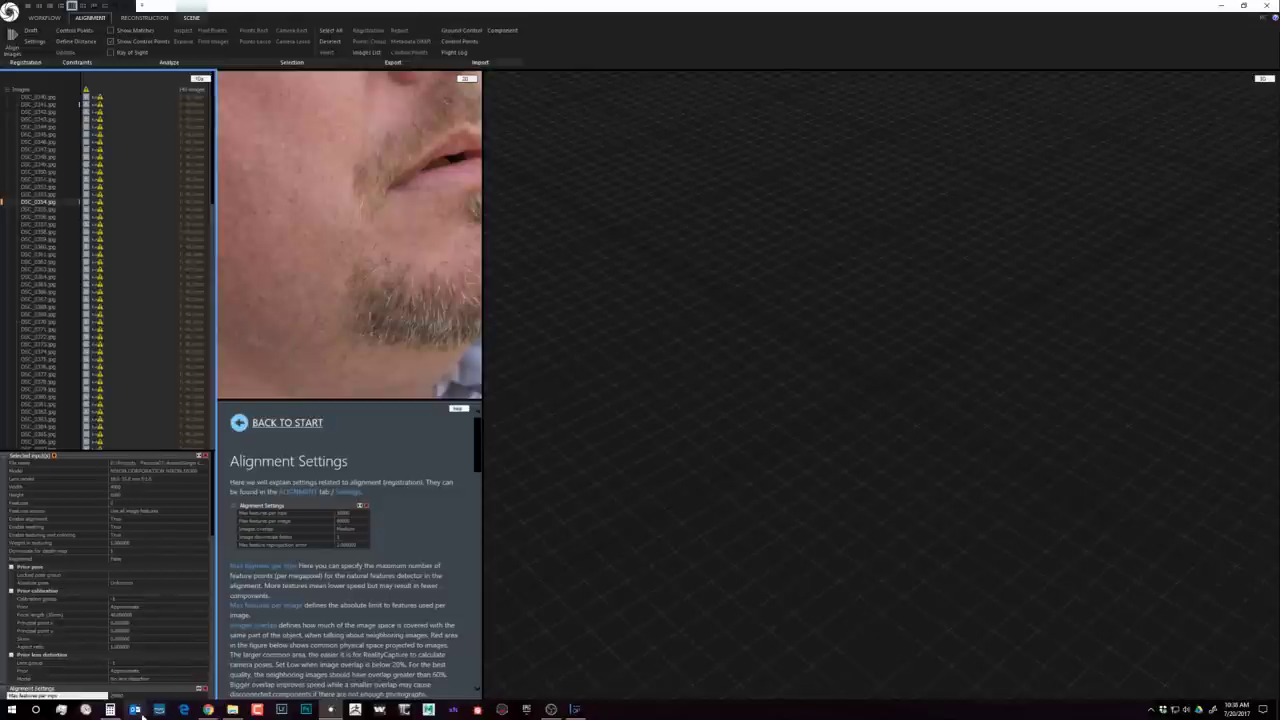
pyautogui.click(110, 709)
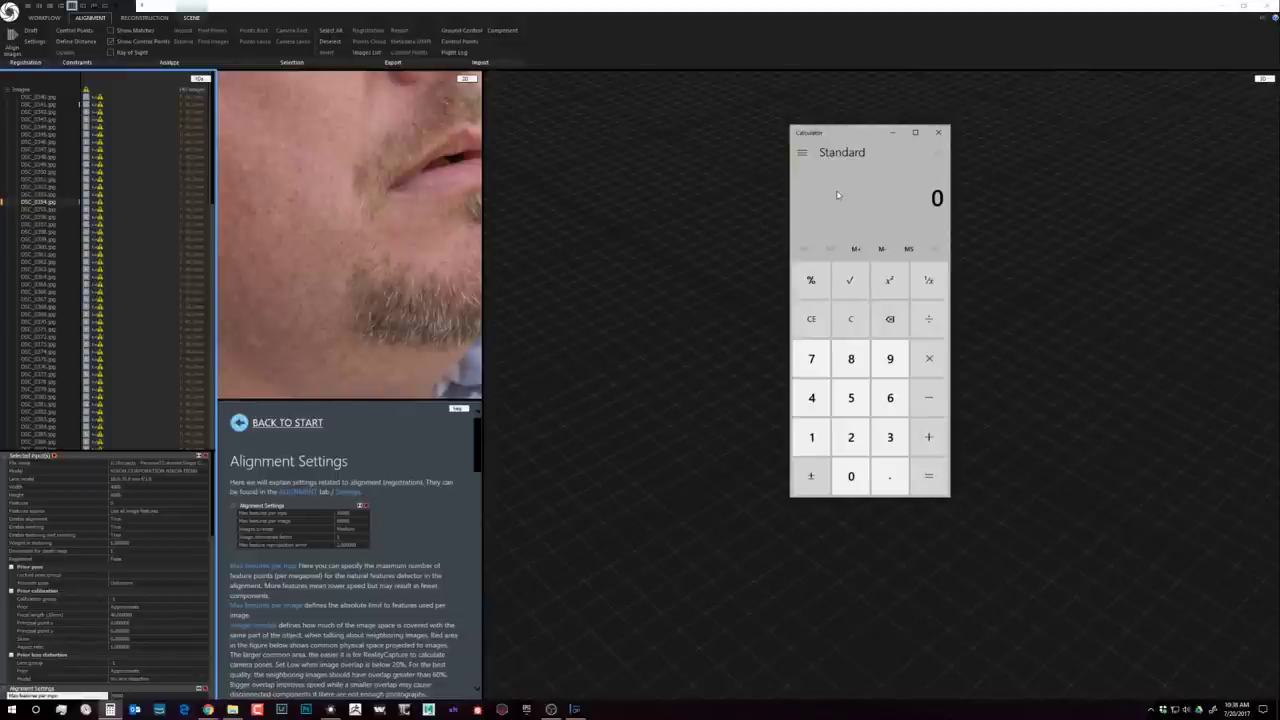
pyautogui.write('6000/4000')
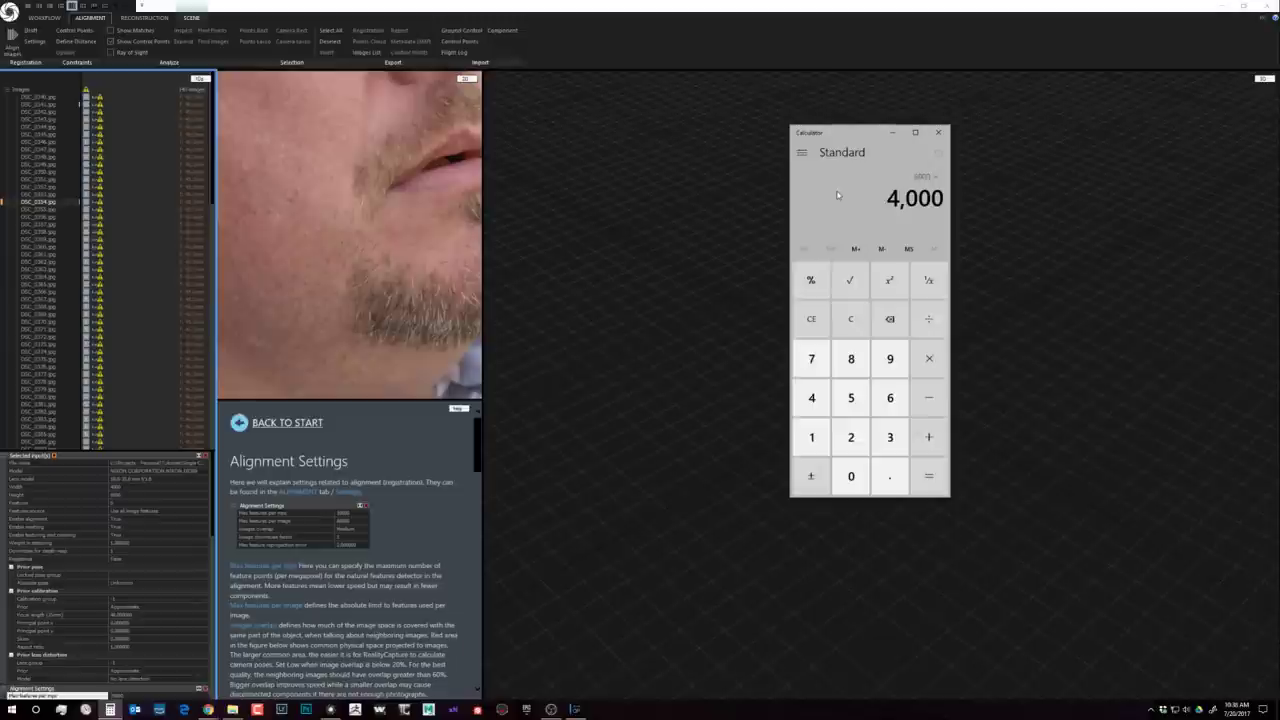
pyautogui.press('Return')
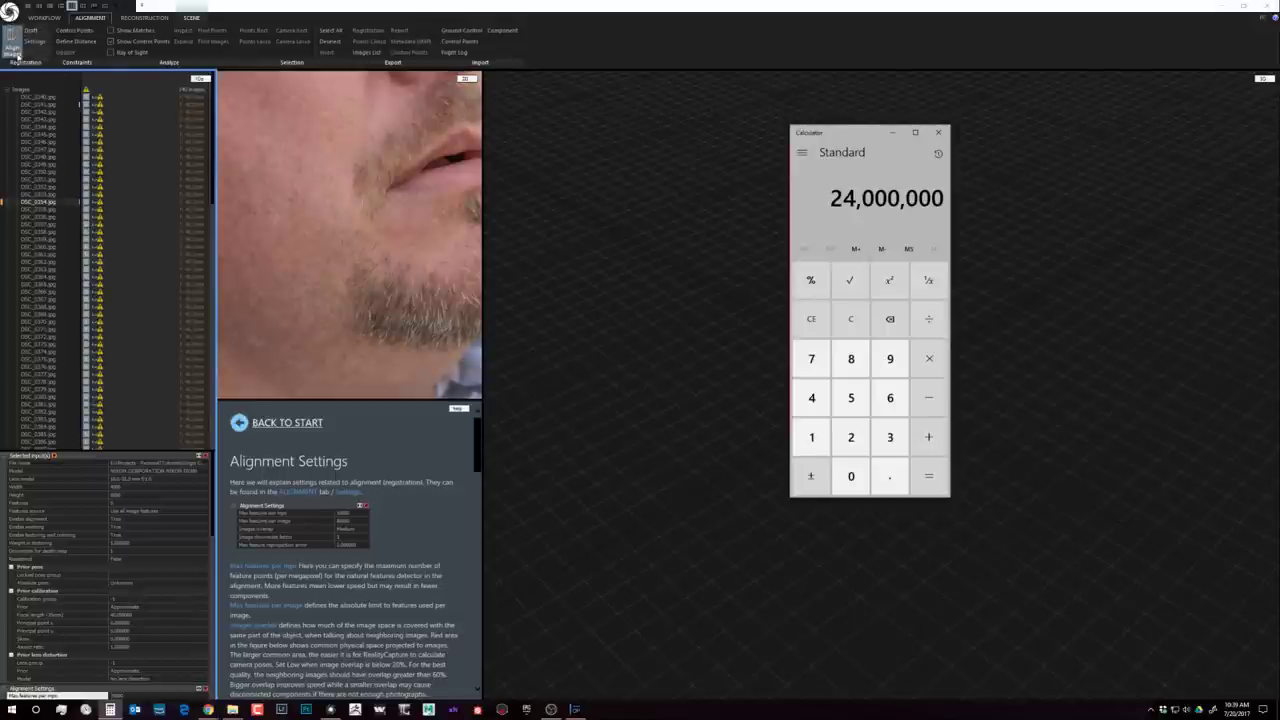
# Step: Bring the alignment settings back up, and multiply 10,000 features per megapixel by 24 in Calculator
pyautogui.click(36, 42)
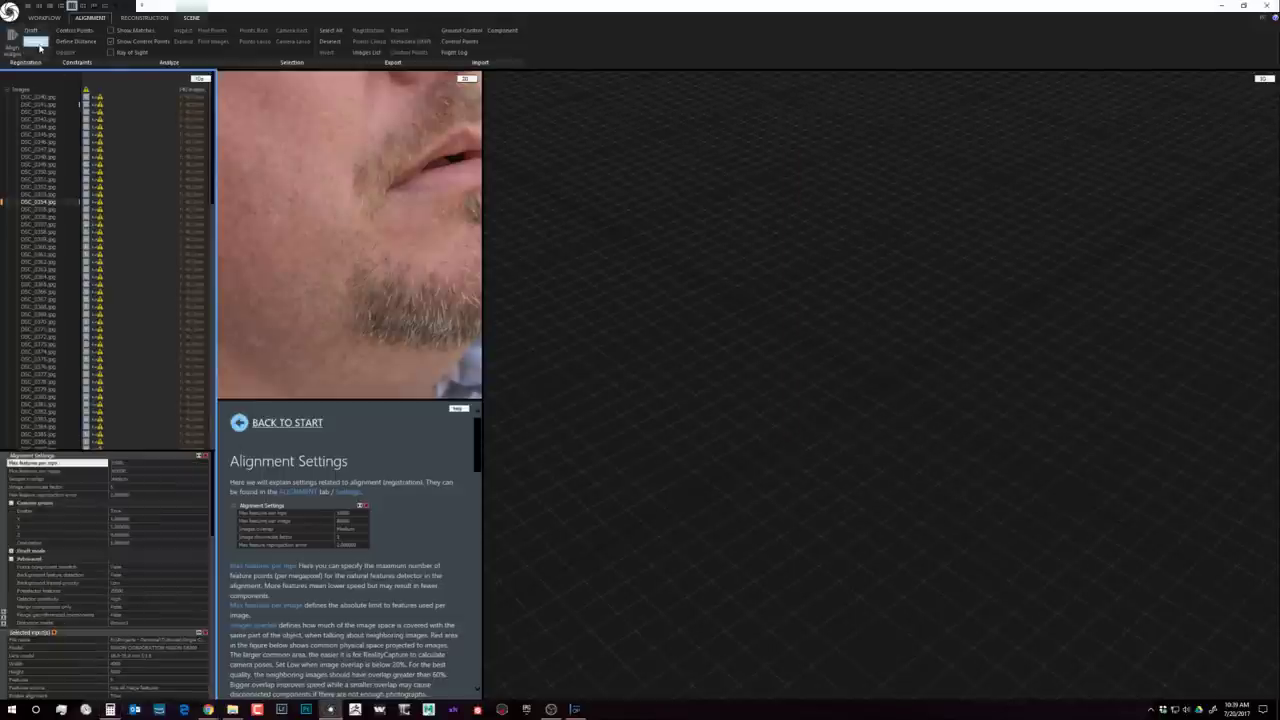
pyautogui.click(110, 709)
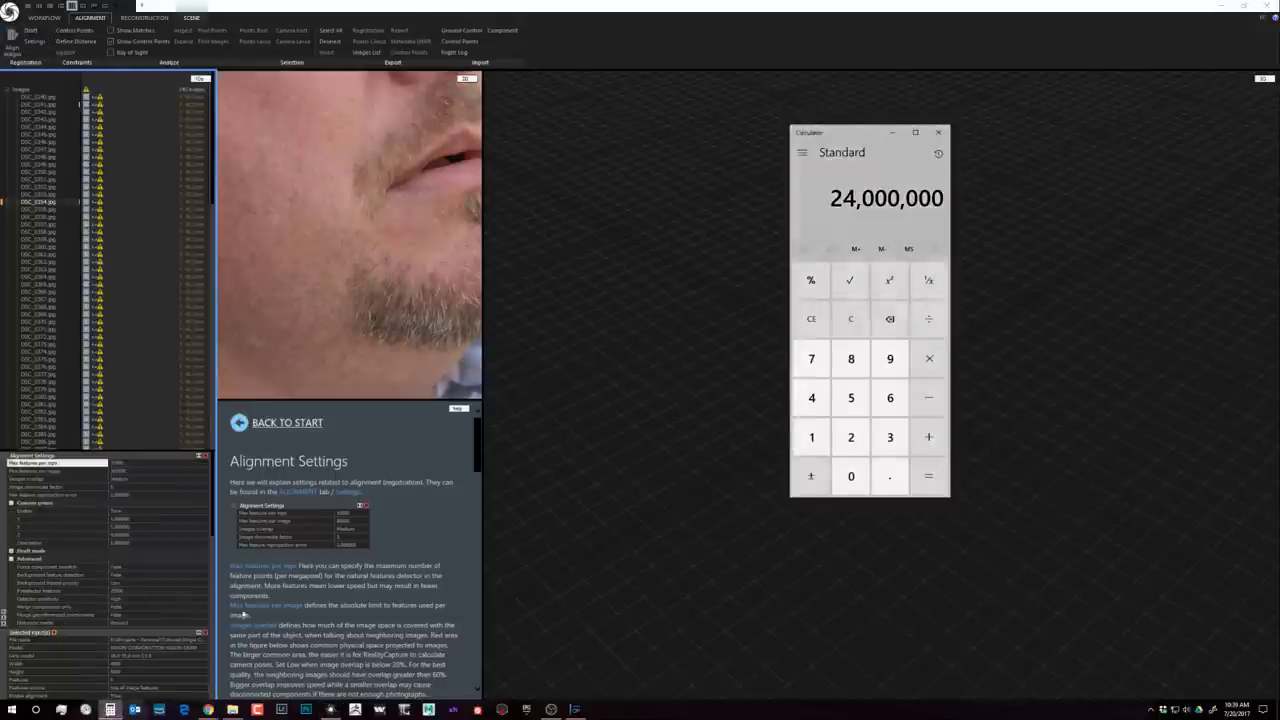
pyautogui.click(853, 316)
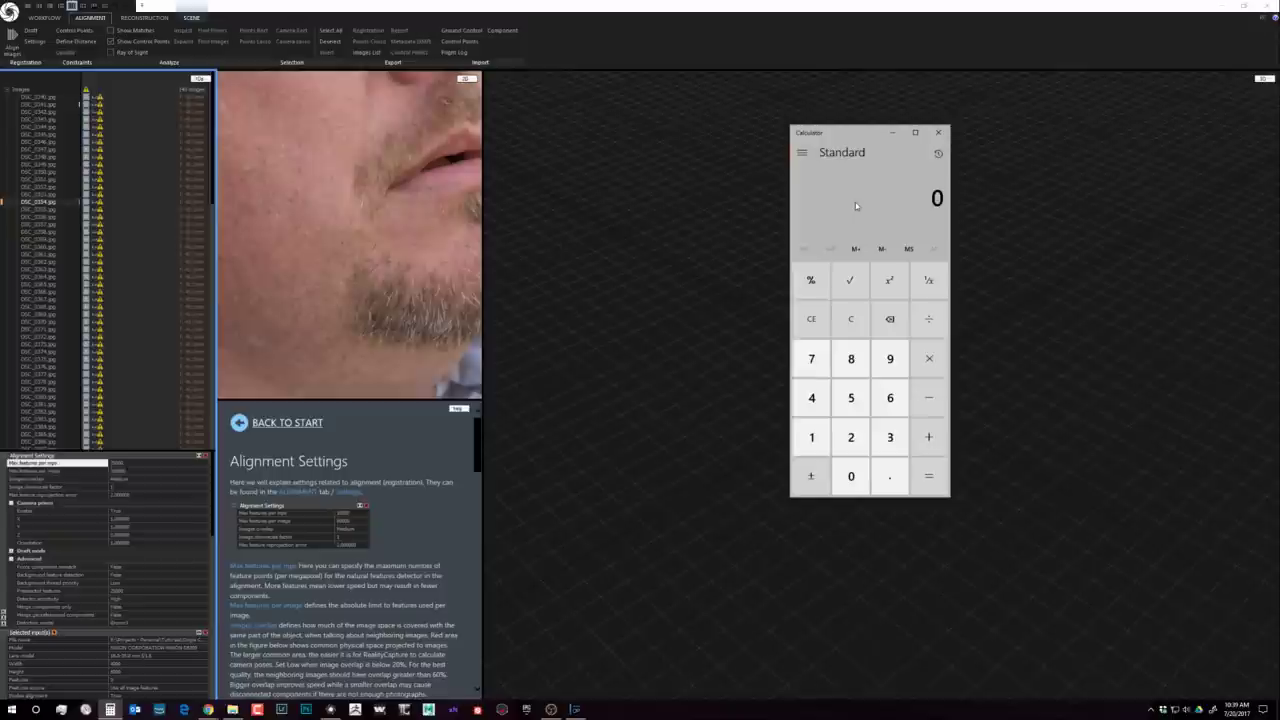
pyautogui.write('10,000')
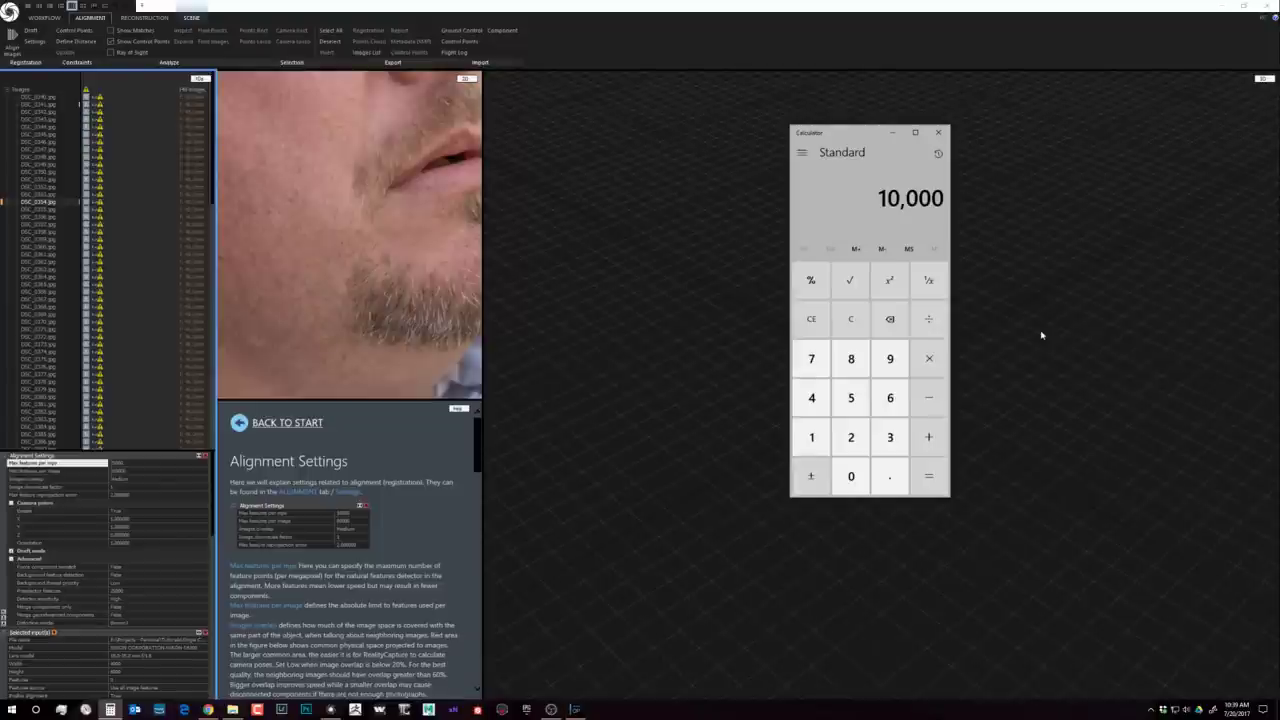
pyautogui.write('/24')
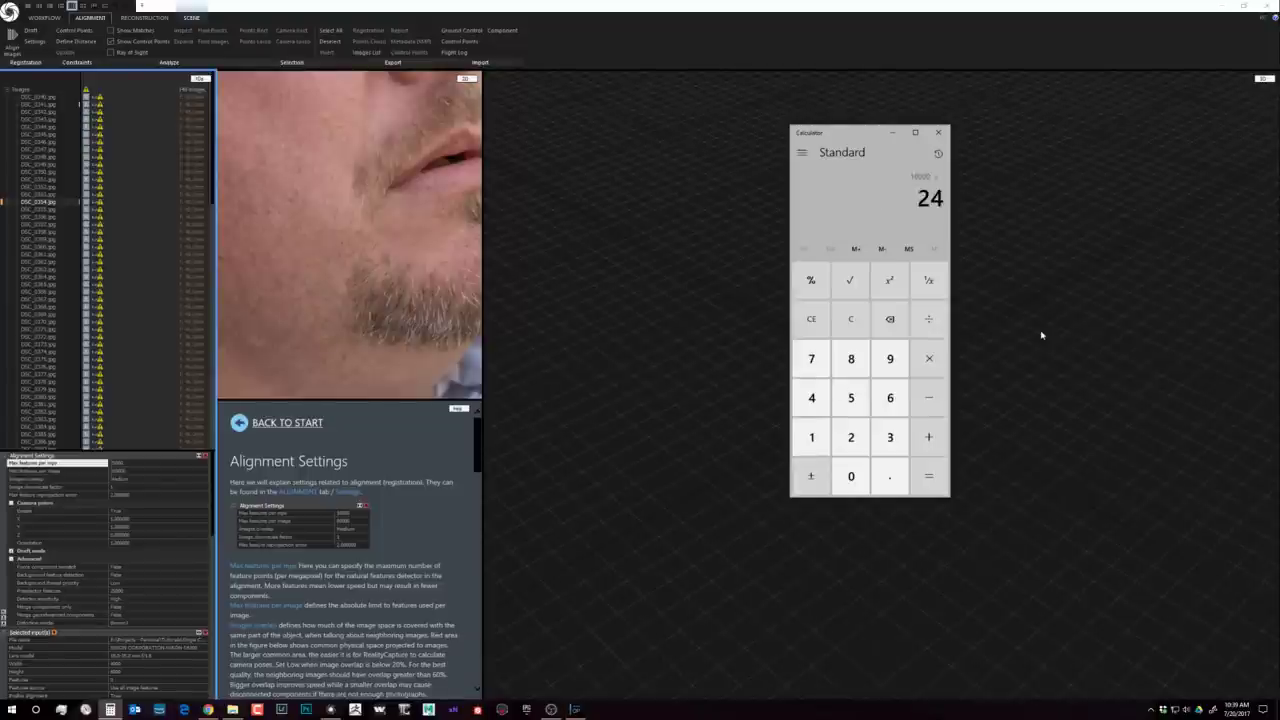
pyautogui.press('Return')
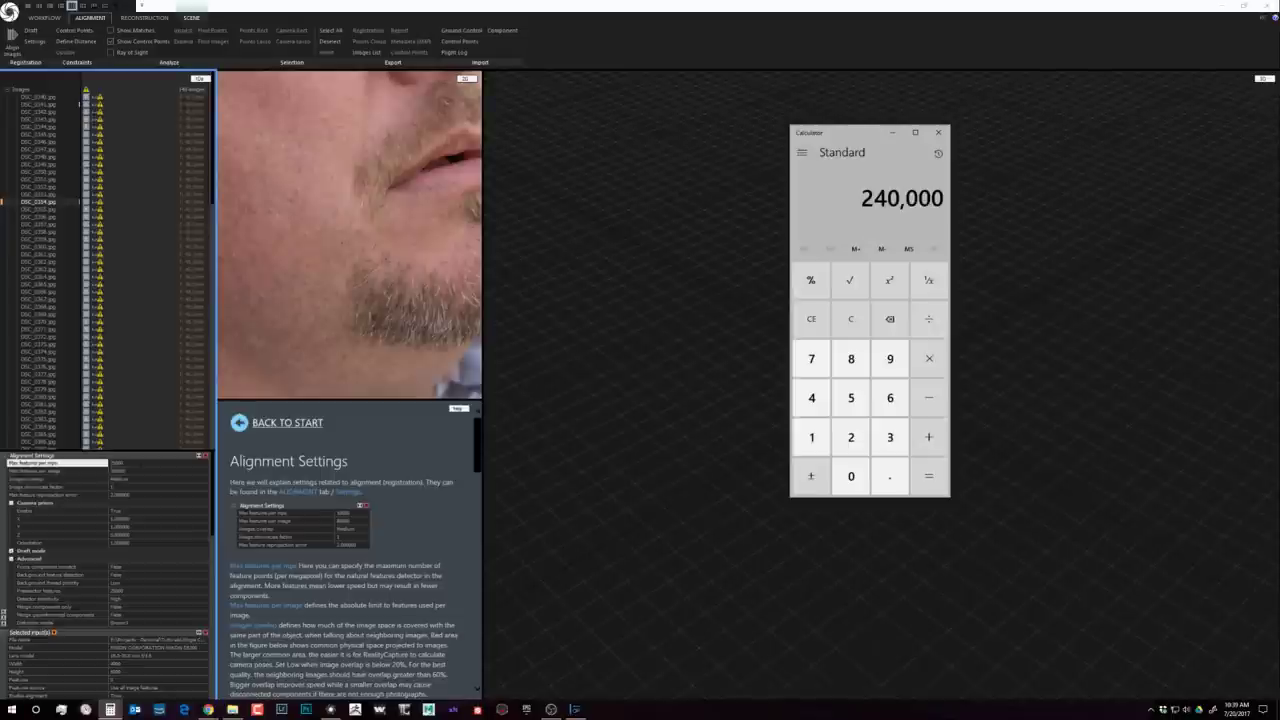
# Step: Multiply 100,000 features by 24 in Calculator, and close Calculator
pyautogui.hotkey('alt', 'Tab')
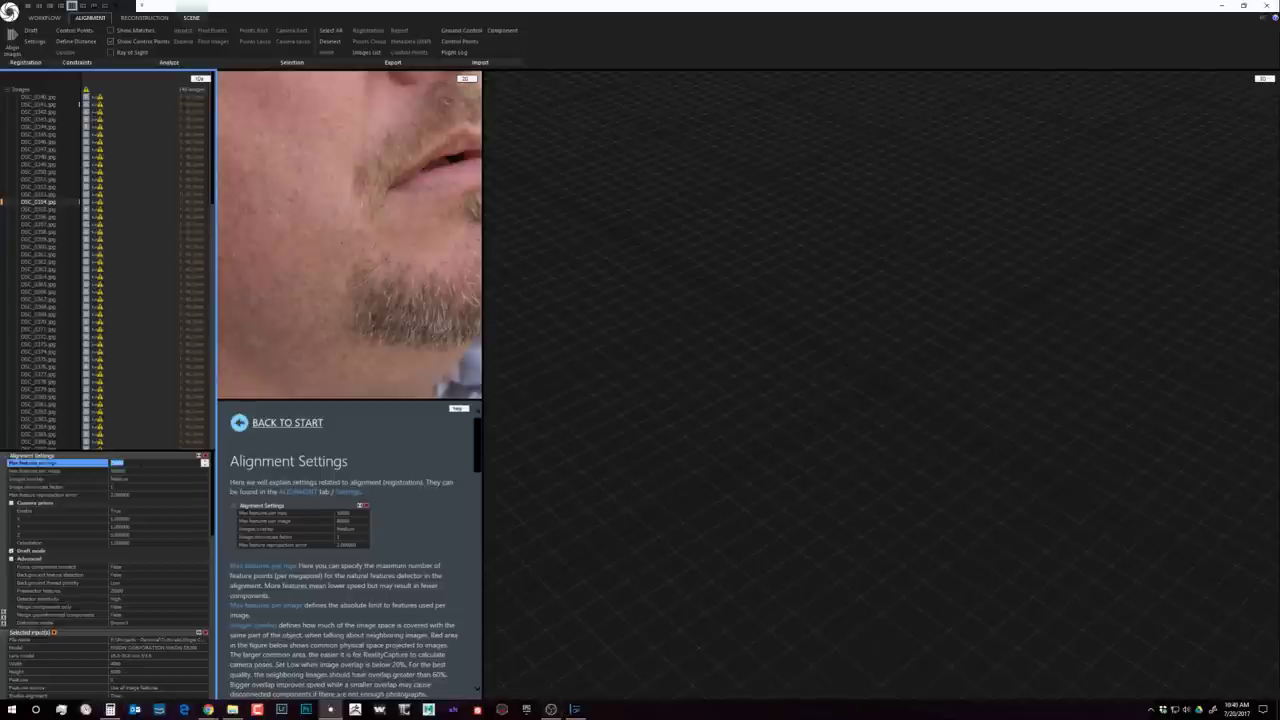
pyautogui.click(209, 710)
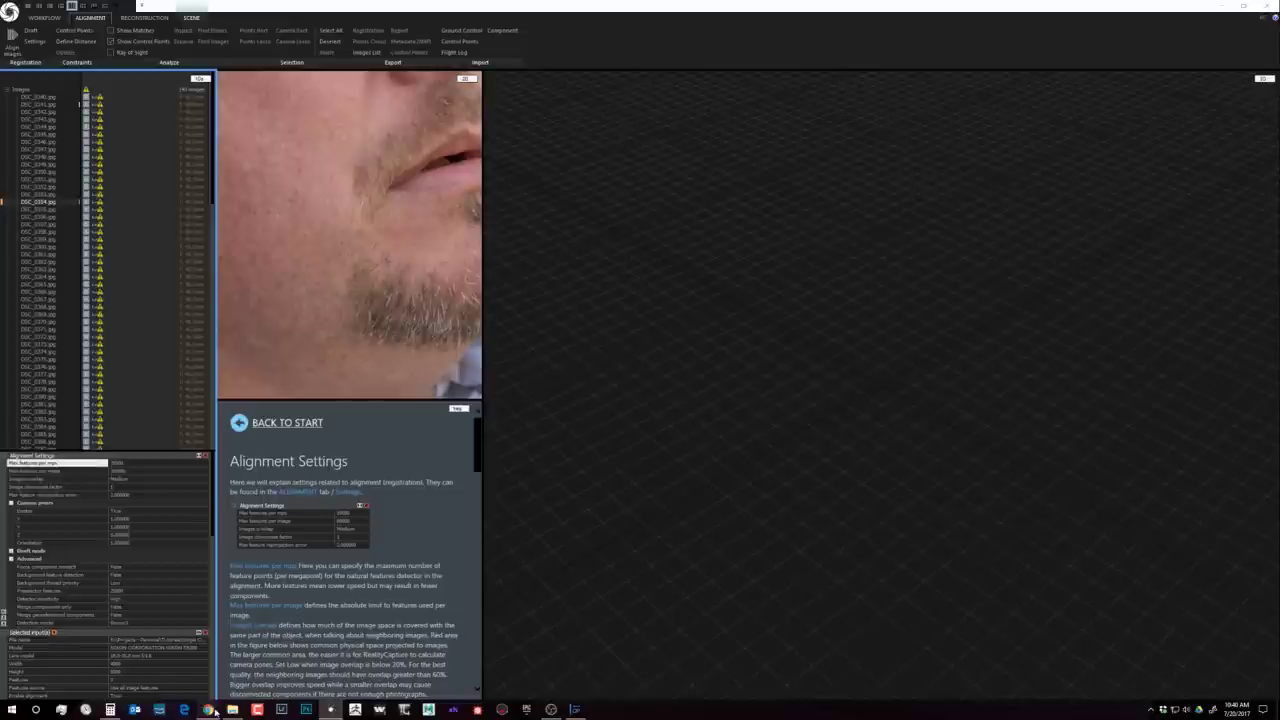
pyautogui.click(110, 710)
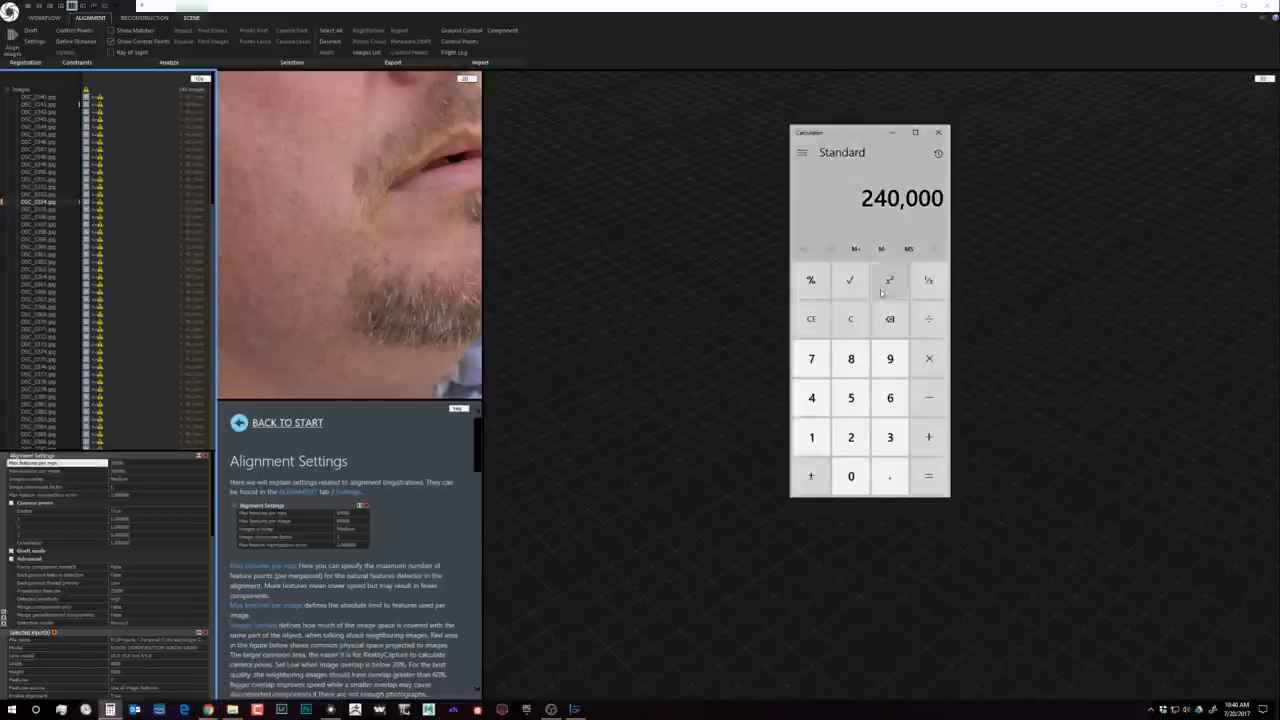
pyautogui.click(850, 318)
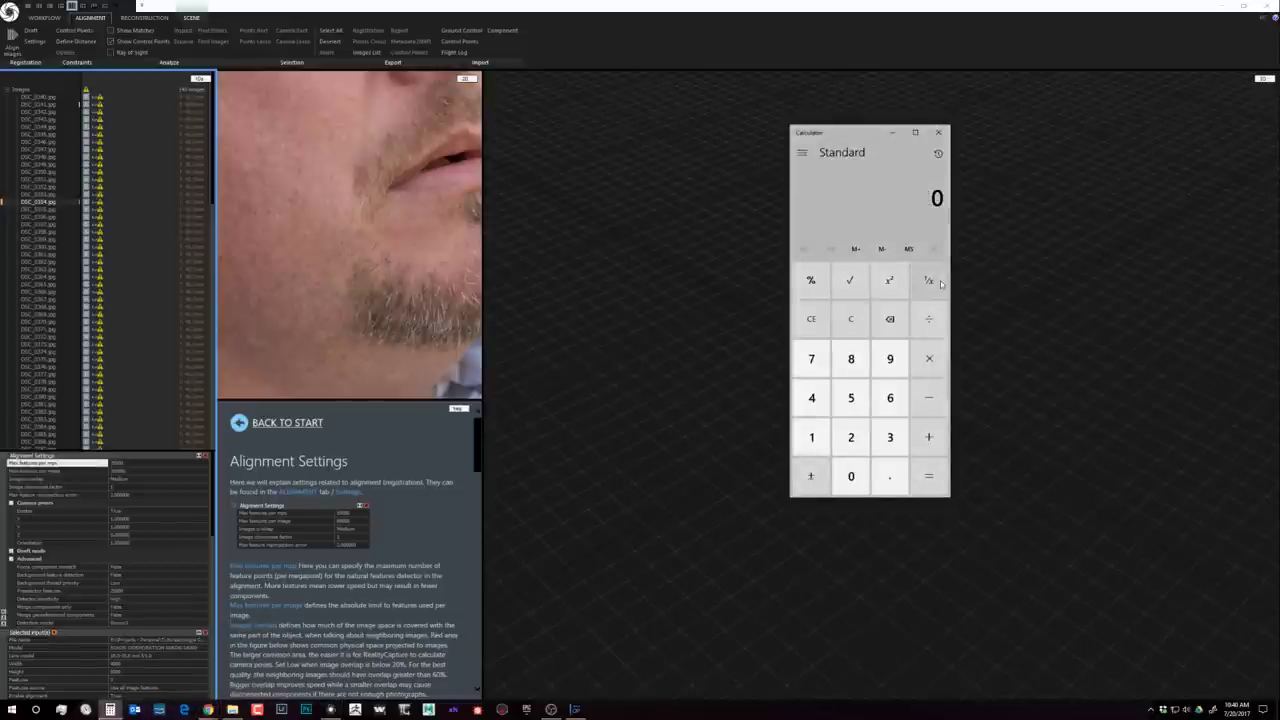
pyautogui.write('1000000')
pyautogui.press('/')
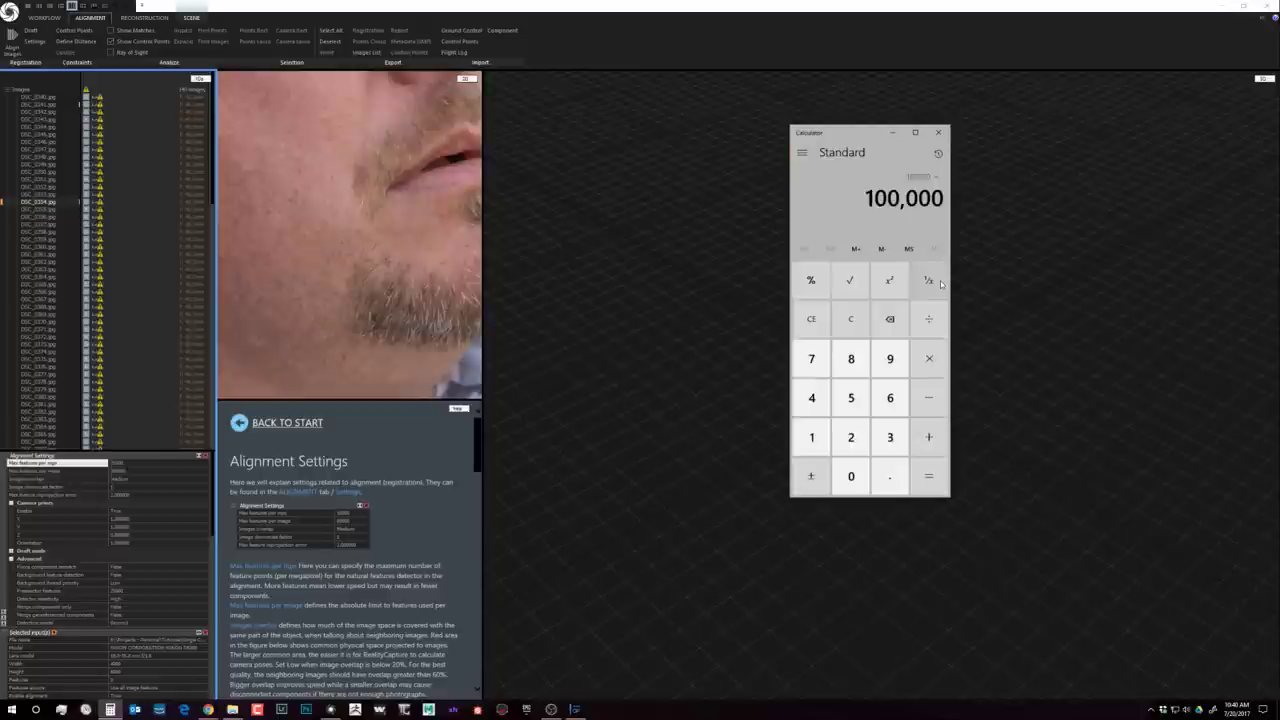
pyautogui.write('24')
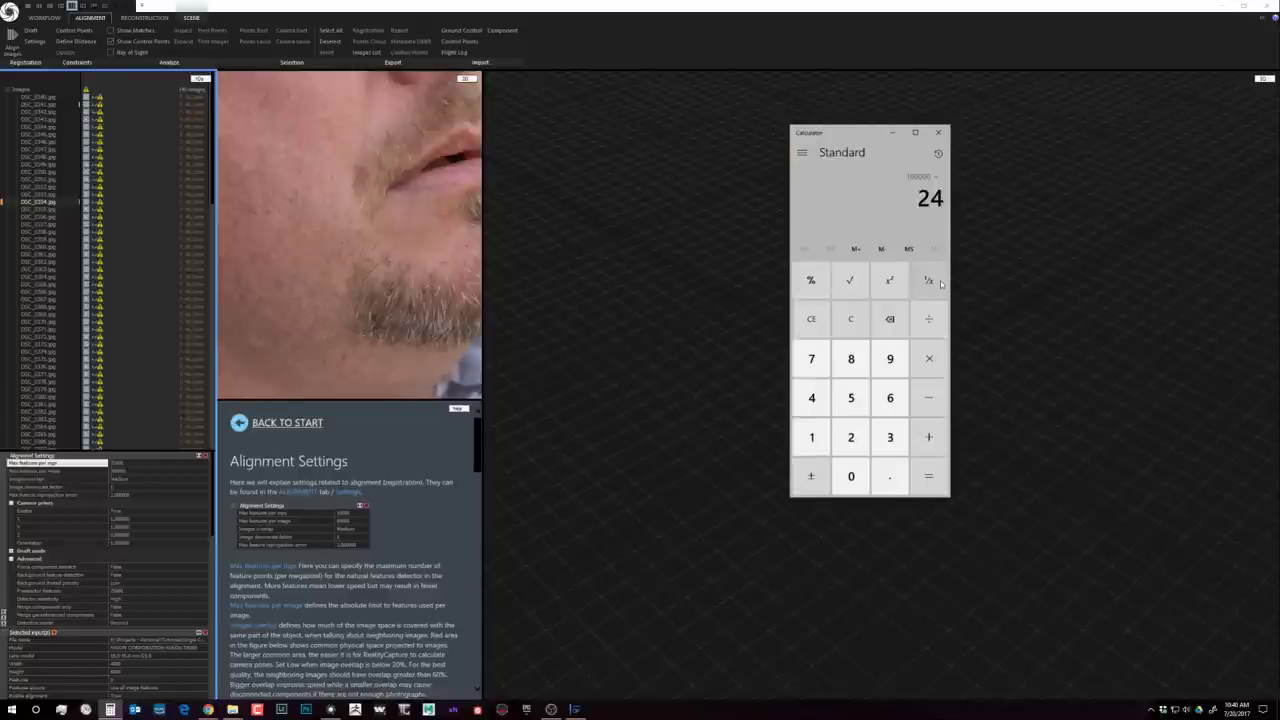
pyautogui.press('Return')
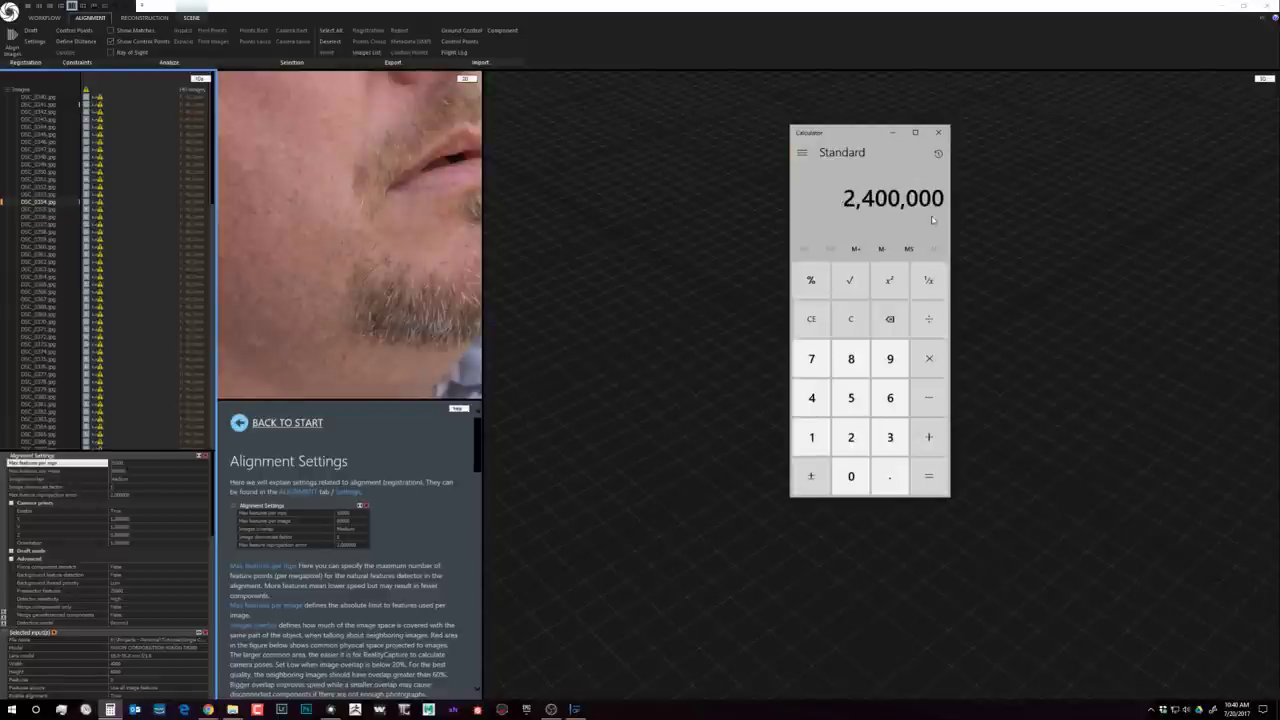
pyautogui.click(140, 465)
pyautogui.click(938, 132)
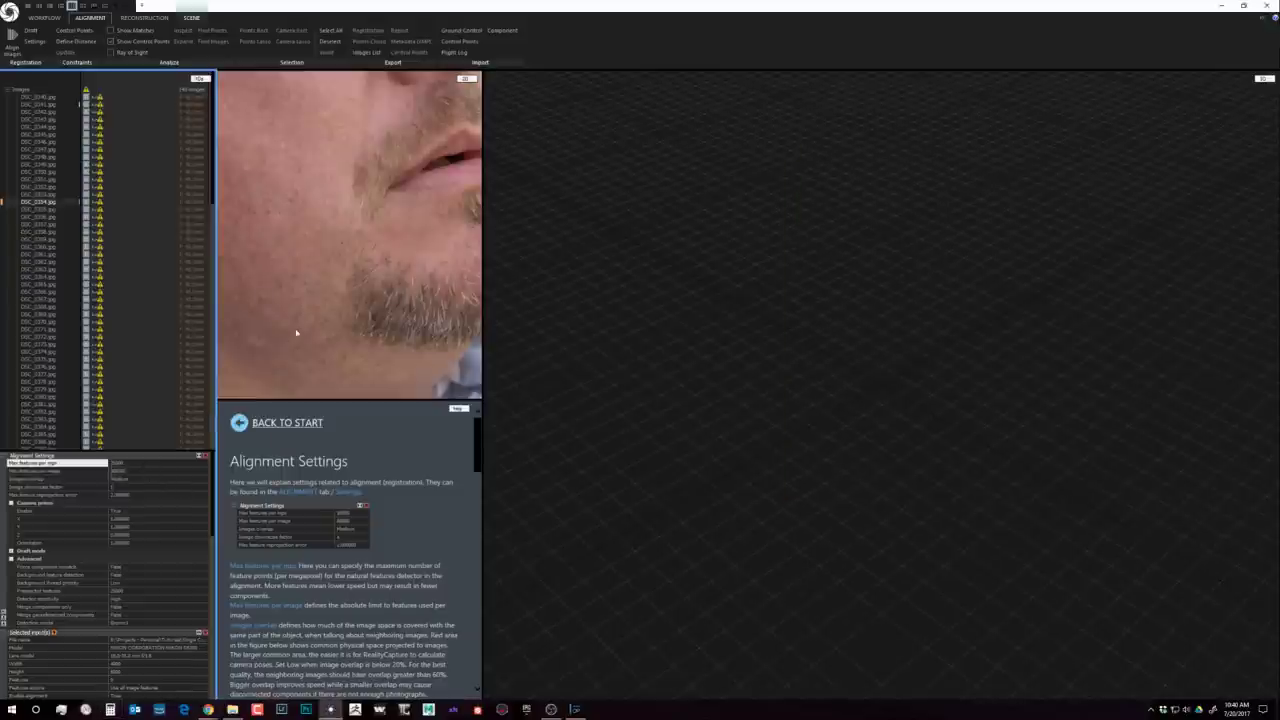
# Step: Review the feature limits, Images overlap and Preselector features in the alignment settings, and read the help on overlap and downscaling
pyautogui.click(135, 472)
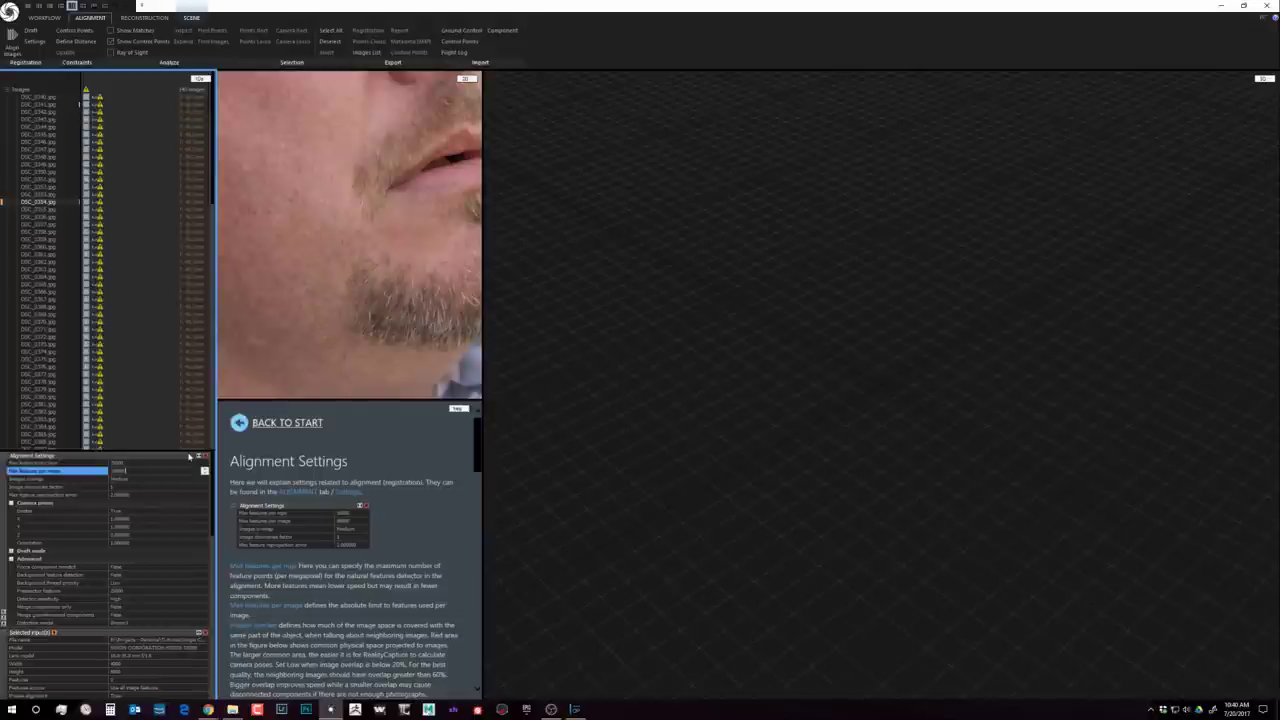
pyautogui.doubleClick(120, 471)
pyautogui.click(125, 462)
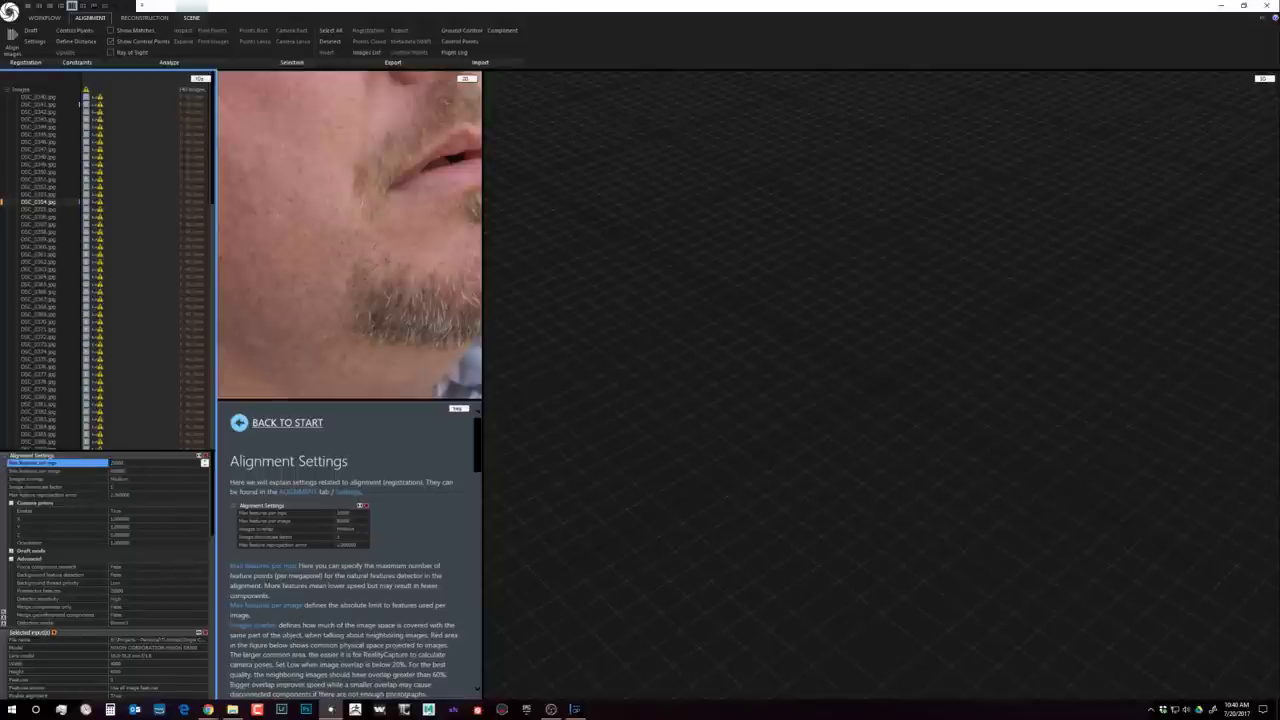
pyautogui.click(140, 480)
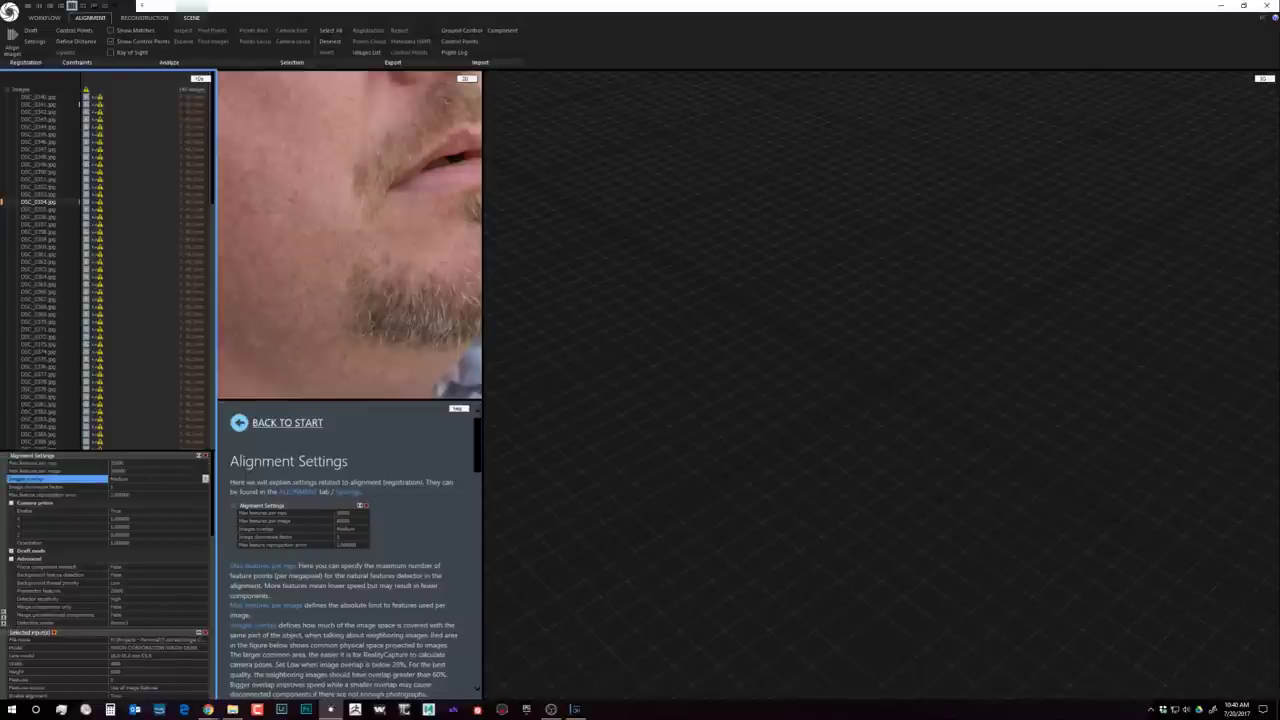
pyautogui.moveTo(480, 446); pyautogui.dragTo(476, 489)
pyautogui.scroll(-1, 437, 489)
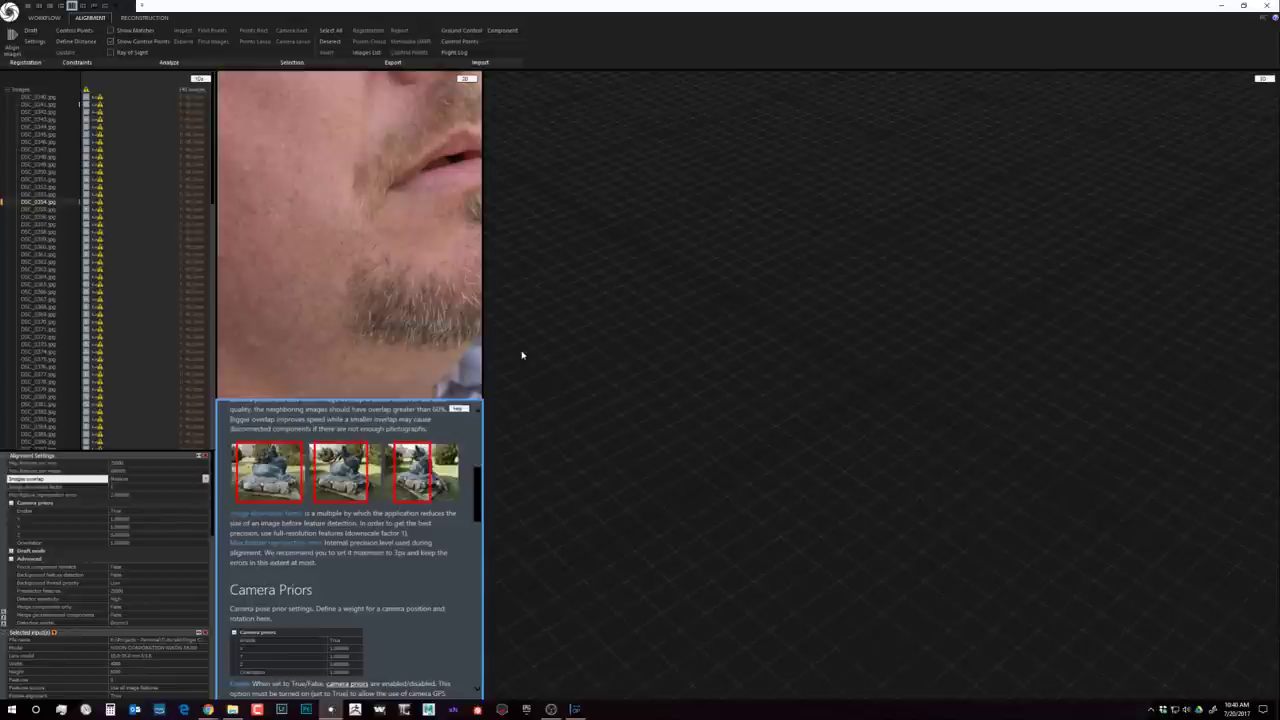
pyautogui.click(129, 594)
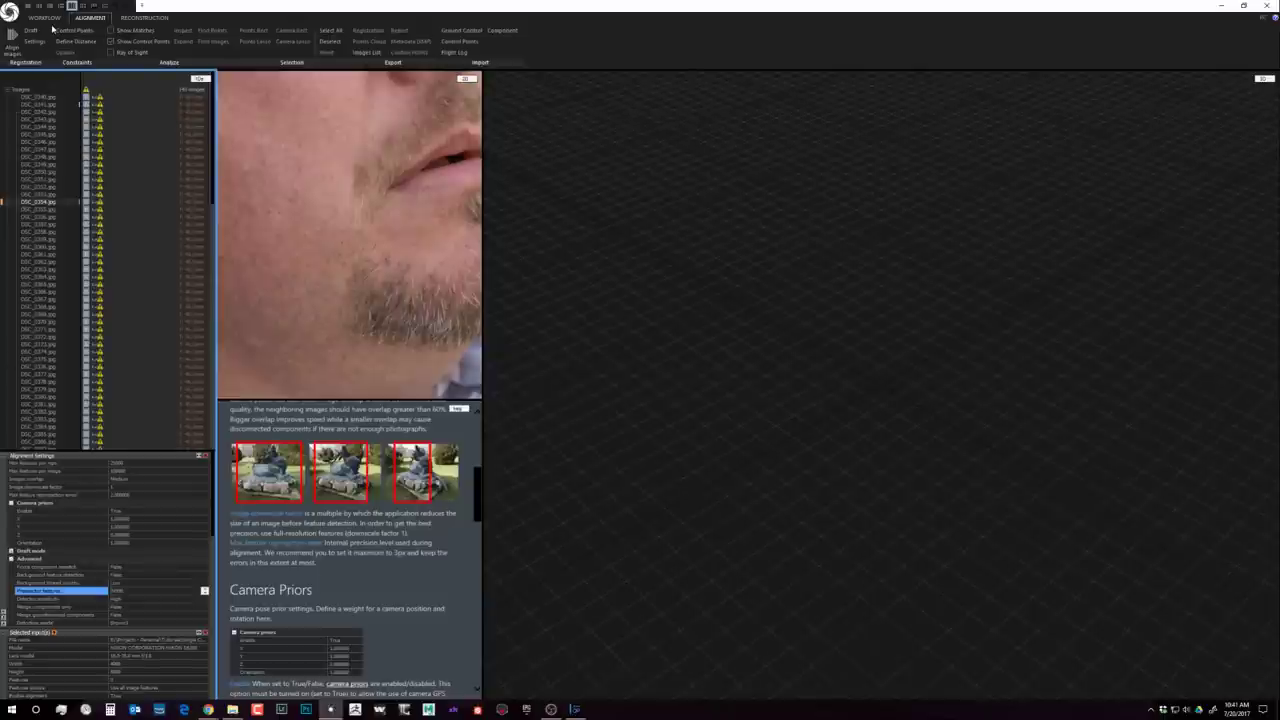
# Step: Open the existing v01 RealityCapture project from the 02 - Scan Processing folder
pyautogui.click(9, 13)
pyautogui.click(323, 200)
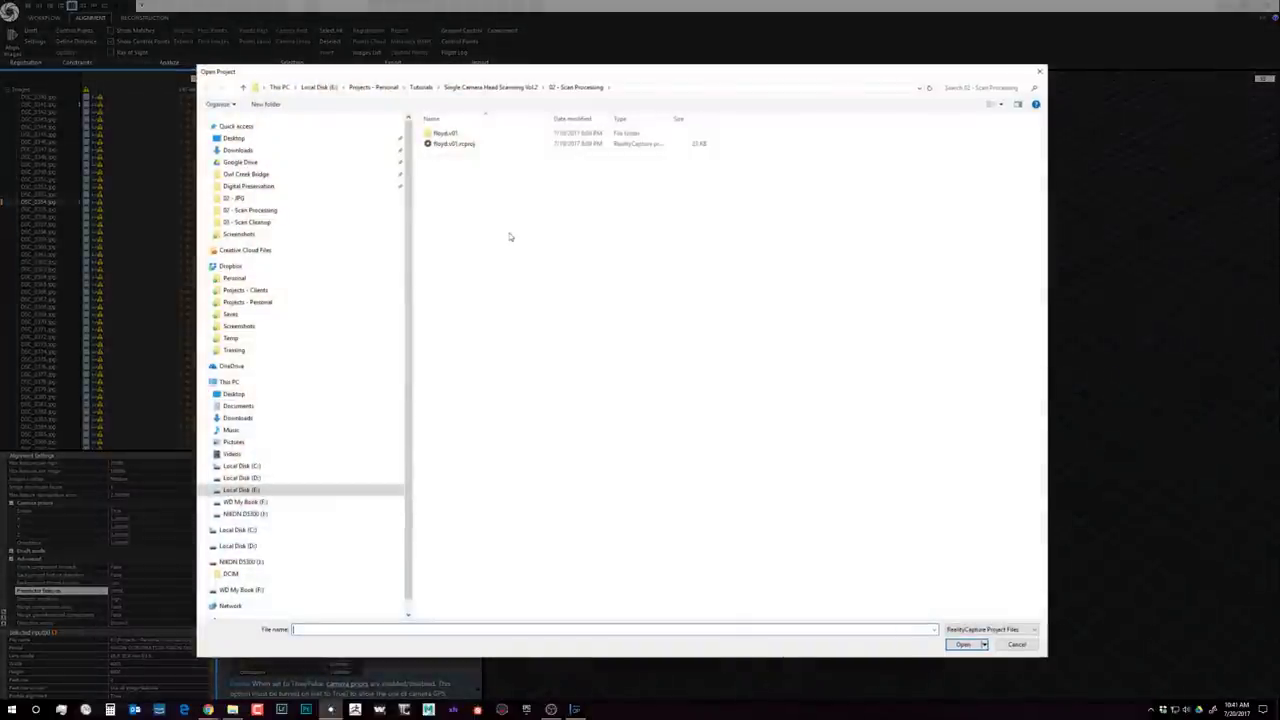
pyautogui.doubleClick(455, 143)
pyautogui.click(725, 405)
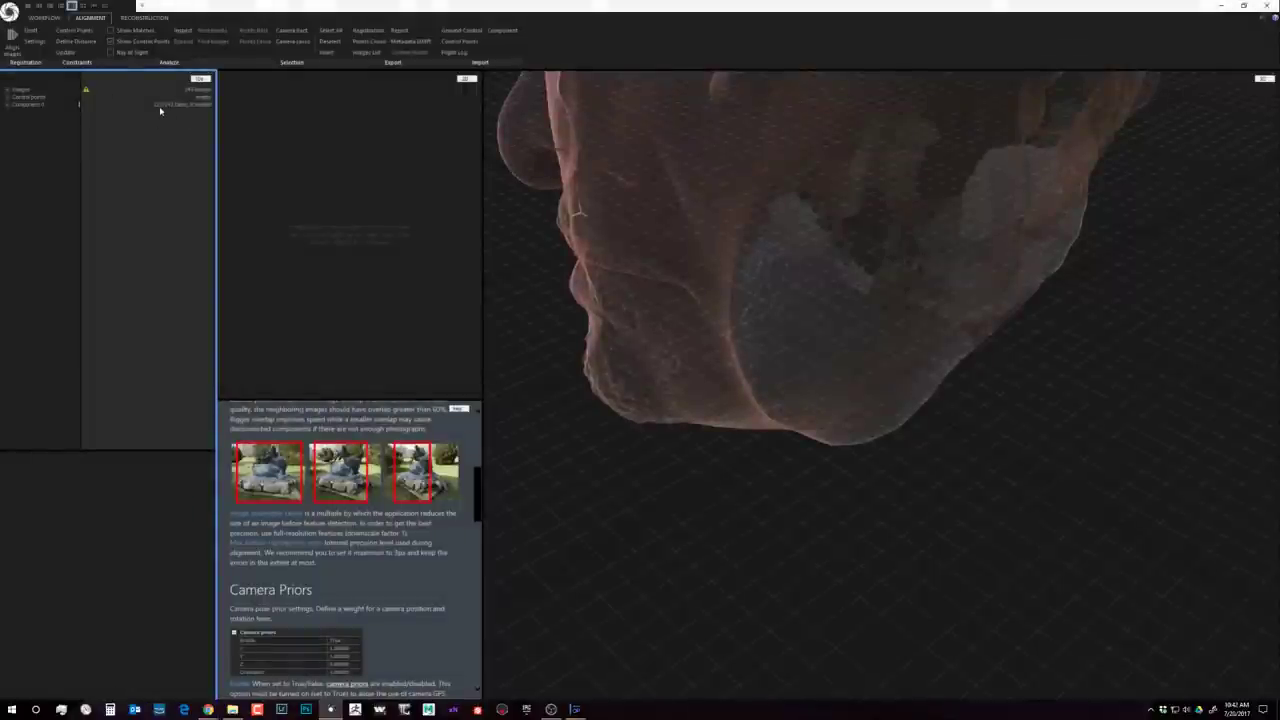
# Step: Display the first model of the component in the 3D view, and view the whole head with the surrounding camera positions
pyautogui.click(9, 104)
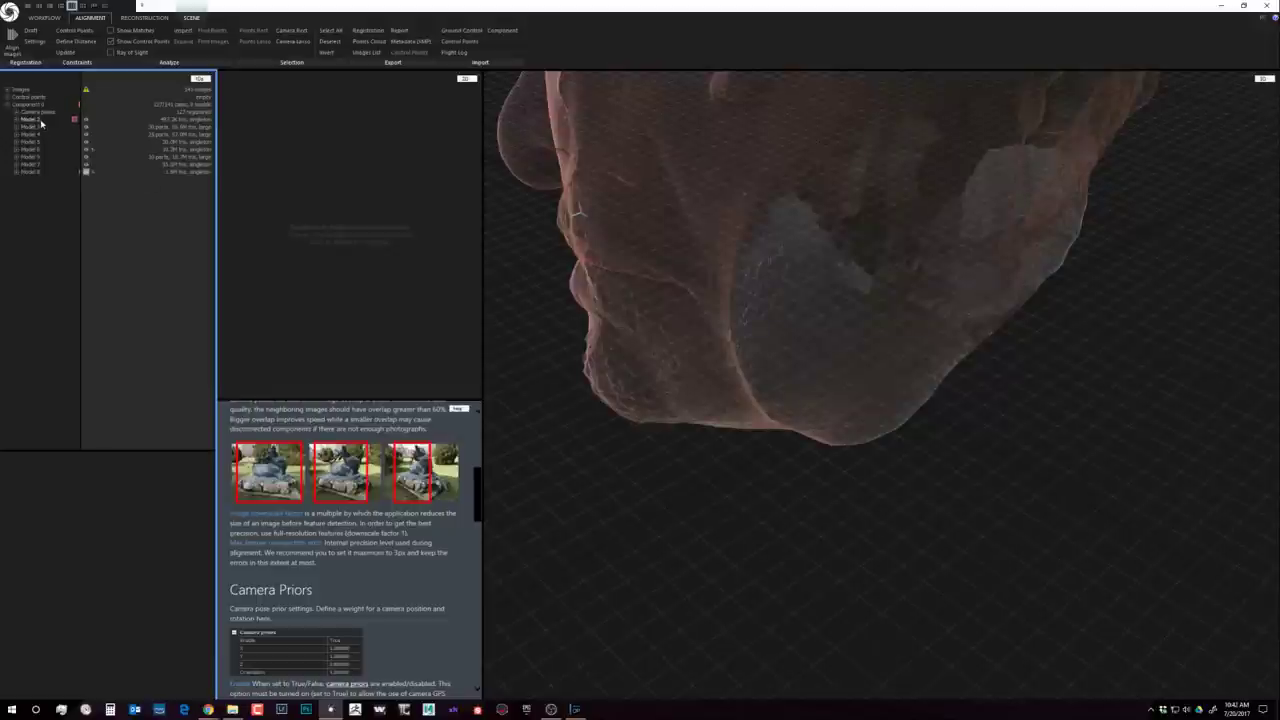
pyautogui.click(40, 120)
pyautogui.click(723, 413)
pyautogui.moveTo(723, 413); pyautogui.dragTo(610, 411)
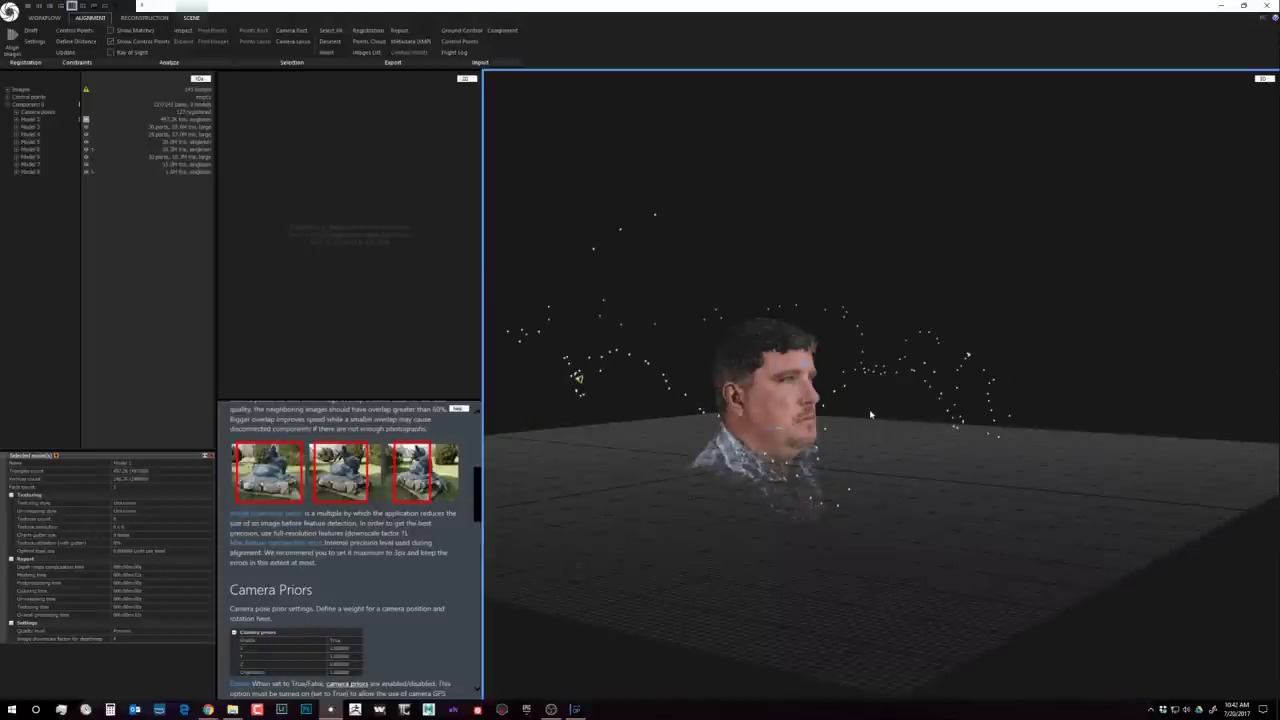
pyautogui.moveTo(870, 414); pyautogui.dragTo(692, 370)
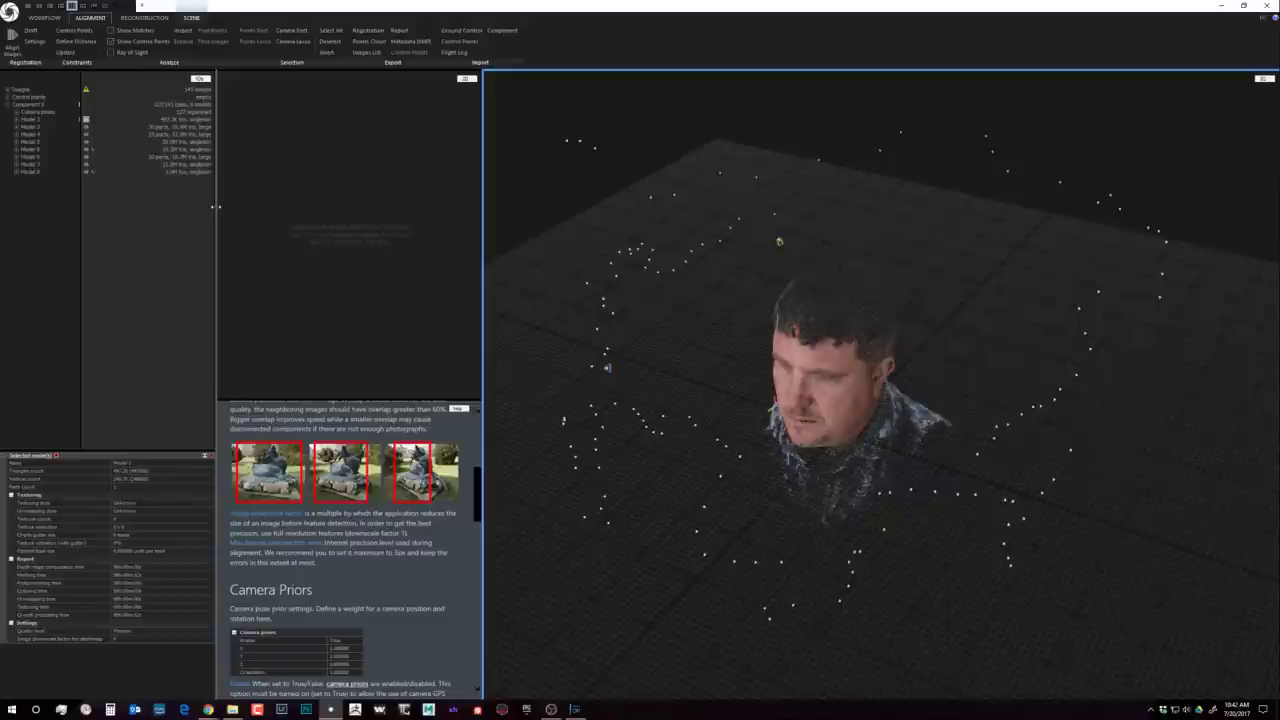
# Step: Look through the project's image list, and examine the camera positions around the head from above
pyautogui.click(8, 90)
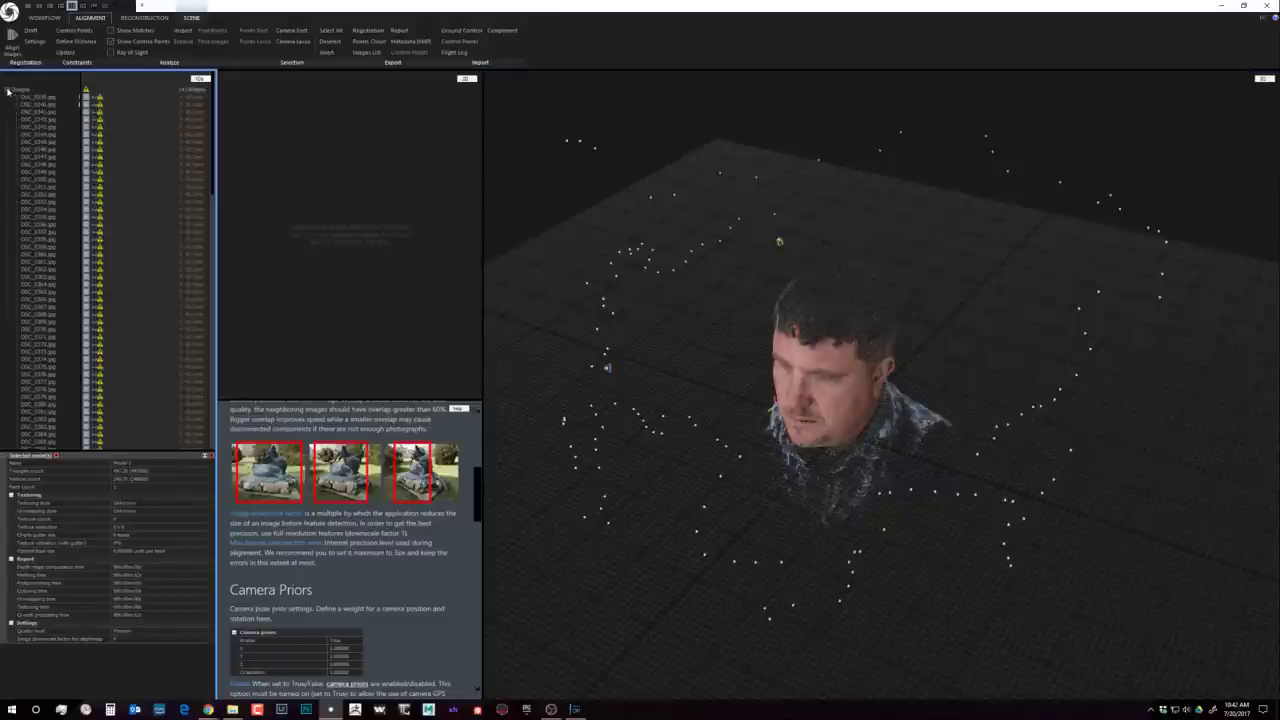
pyautogui.click(88, 33)
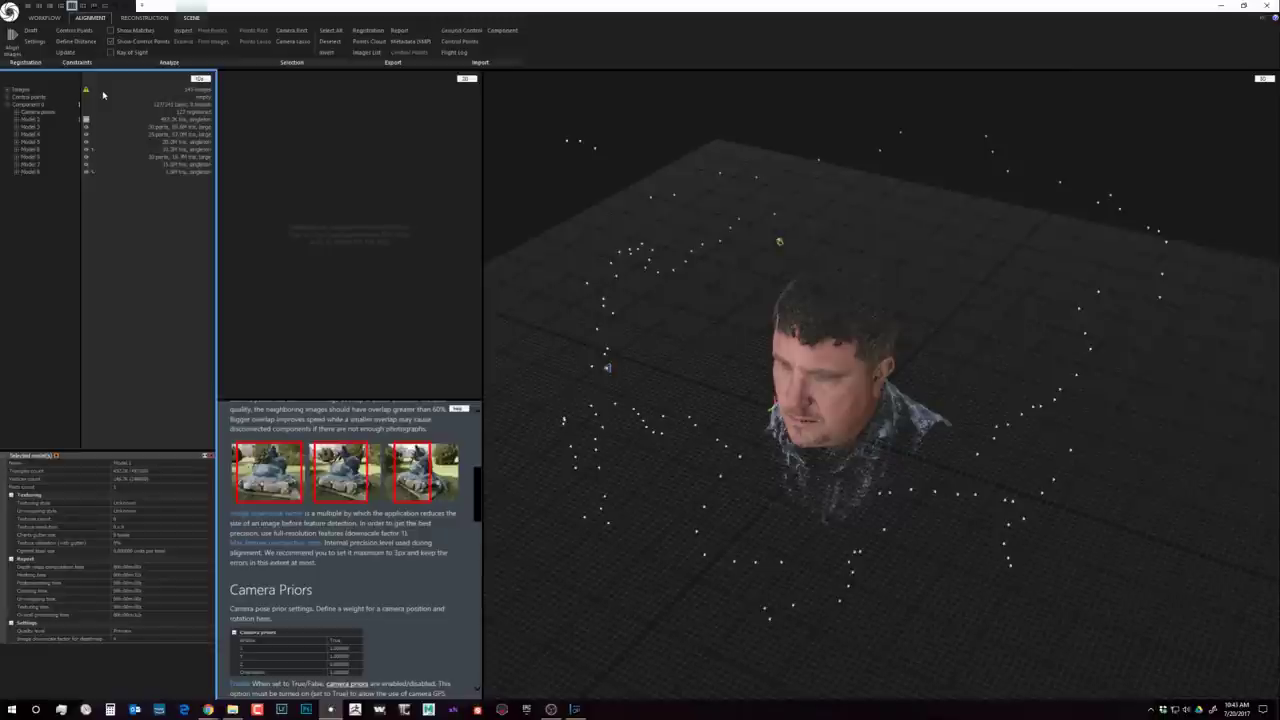
pyautogui.moveTo(880, 400); pyautogui.dragTo(780, 385)
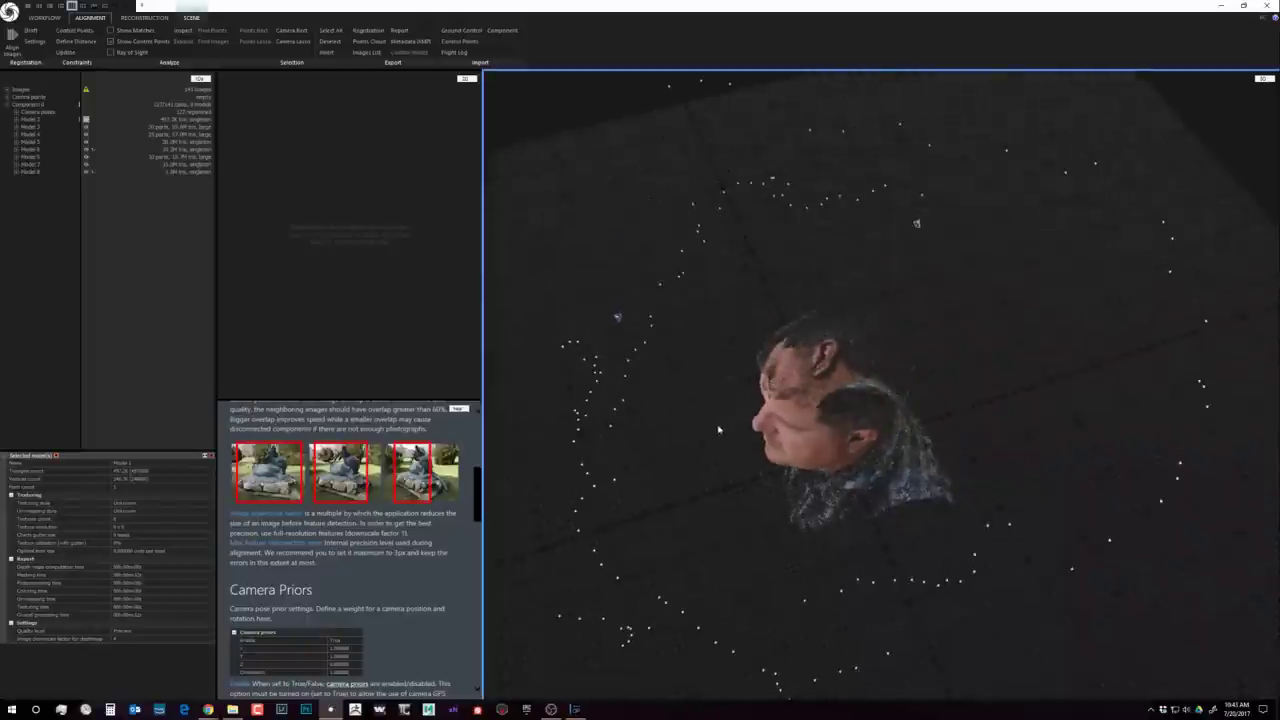
pyautogui.click(88, 18)
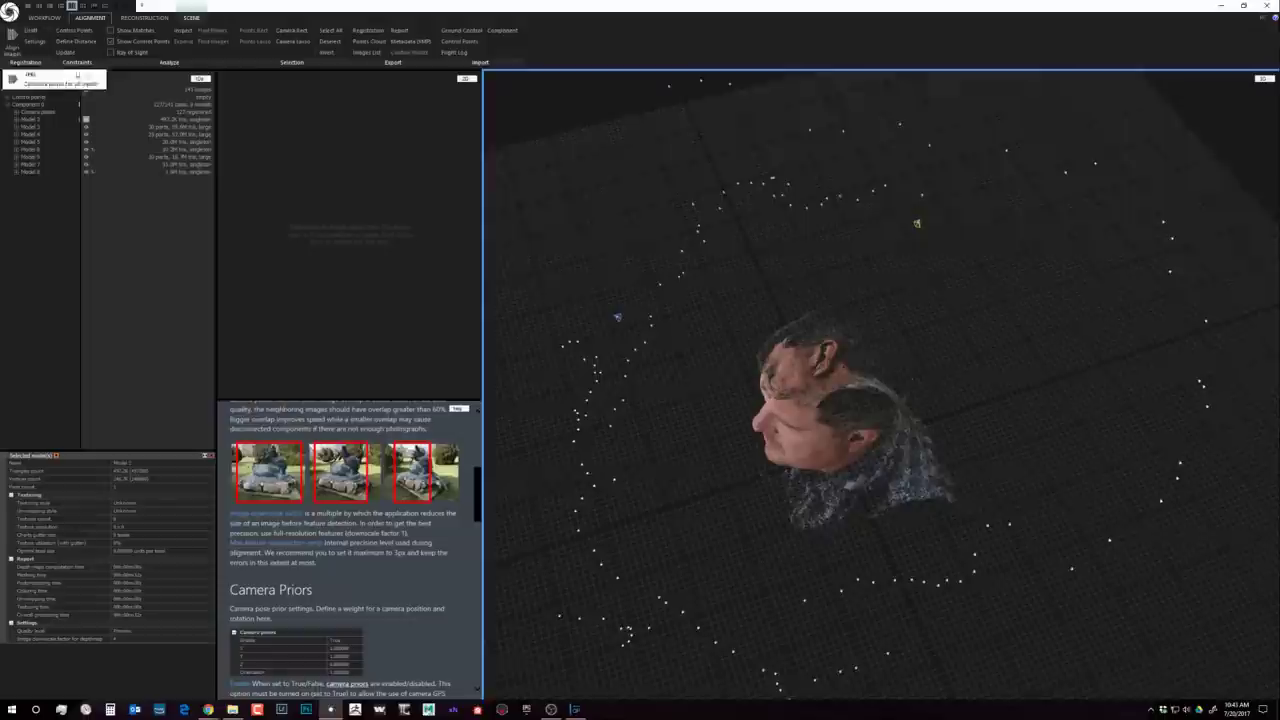
# Step: Define the ground plane in a view from above, rotating the scene slightly to line the head up with the grid
pyautogui.click(145, 18)
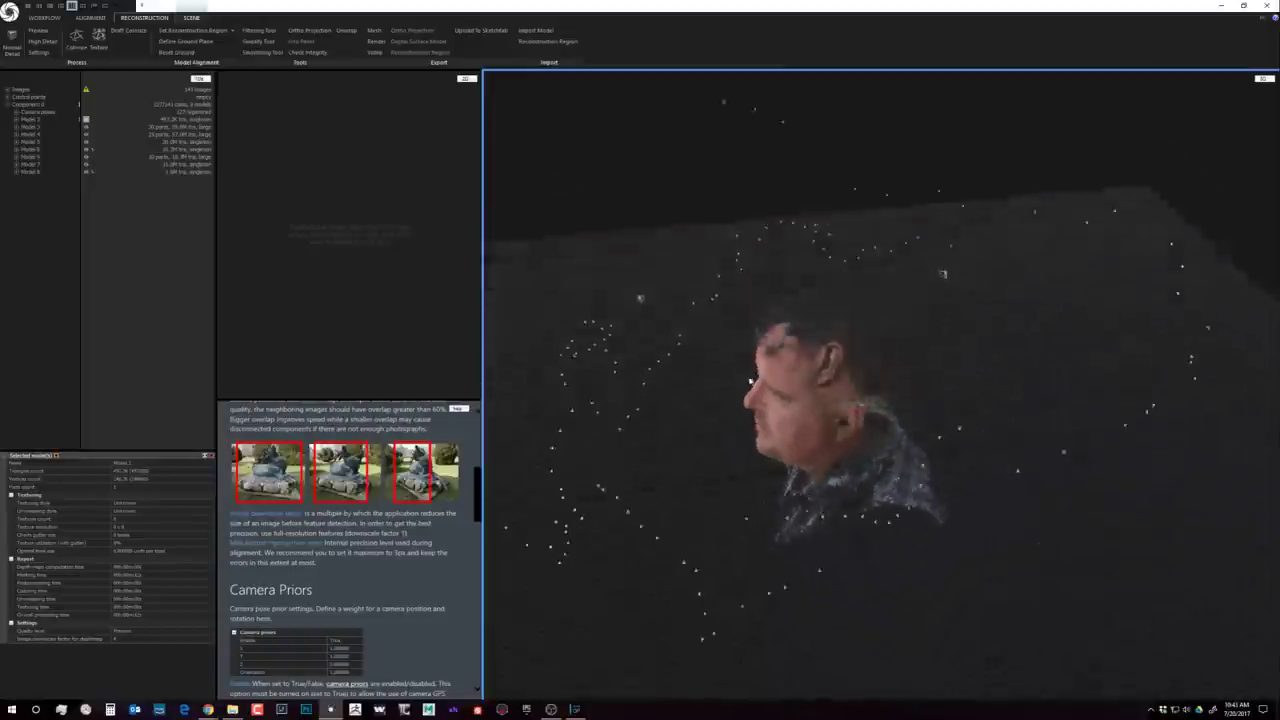
pyautogui.moveTo(752, 441); pyautogui.dragTo(563, 470)
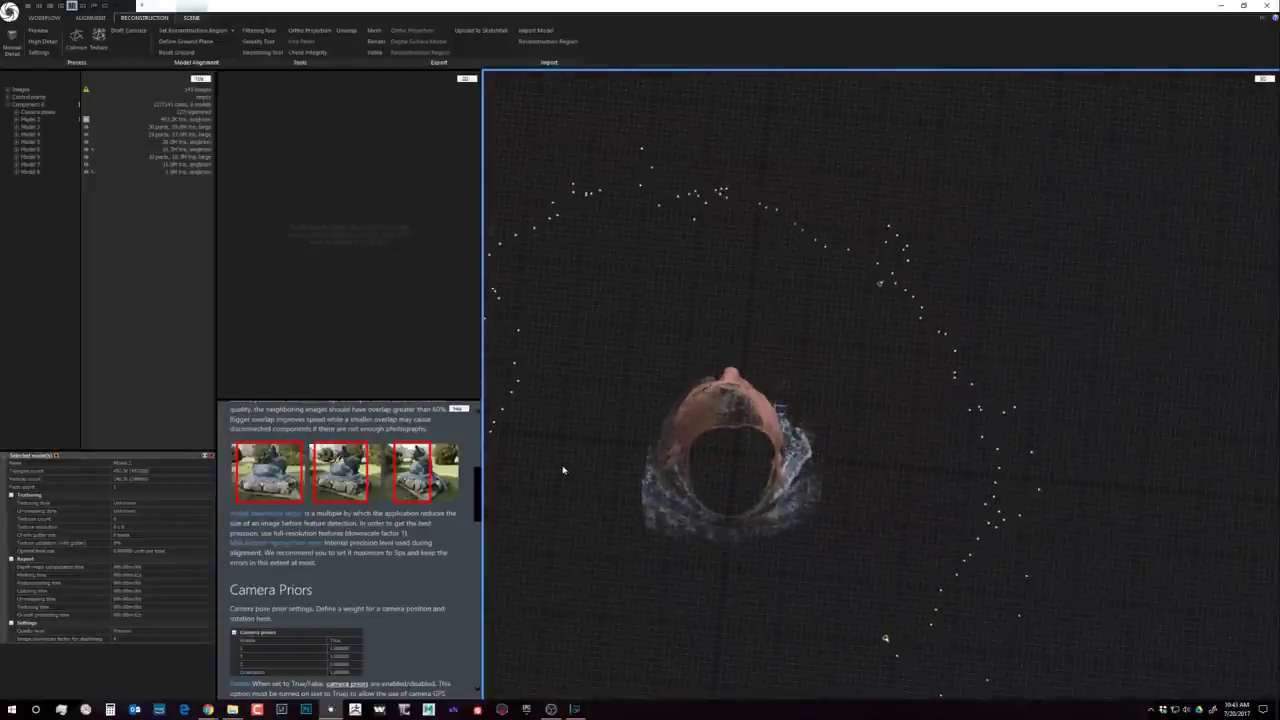
pyautogui.click(186, 41)
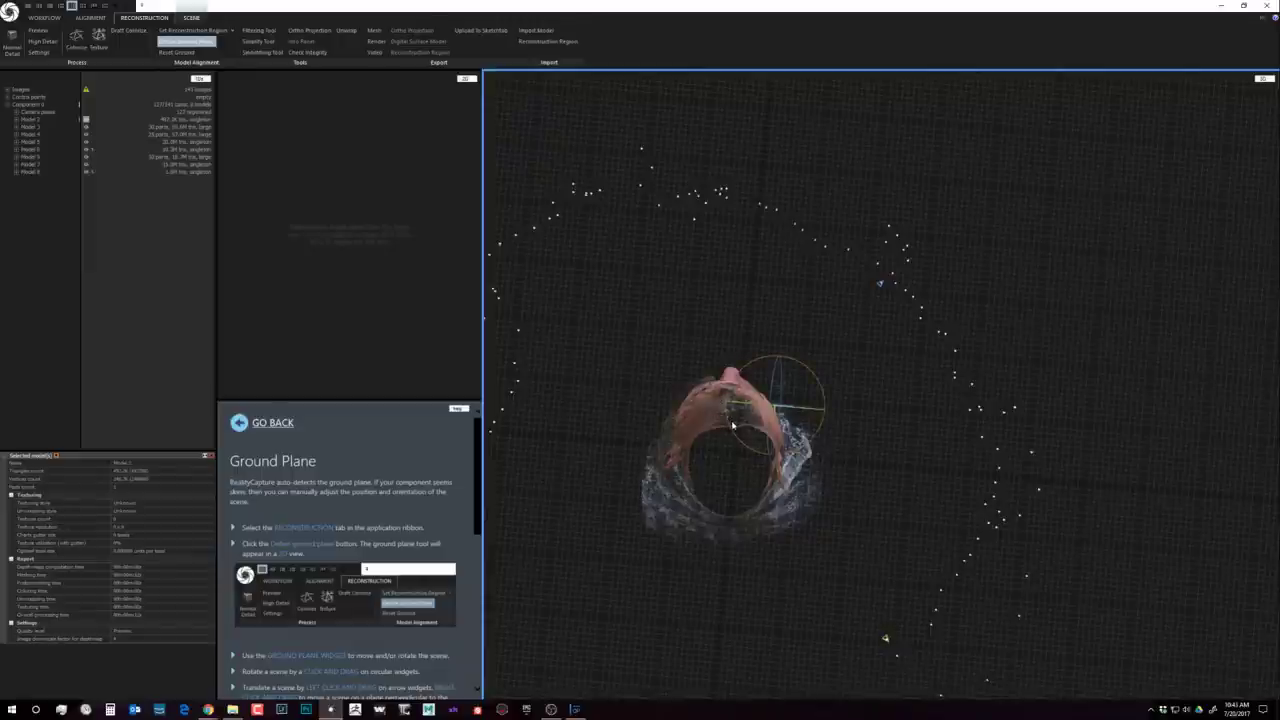
pyautogui.moveTo(733, 425); pyautogui.dragTo(706, 405)
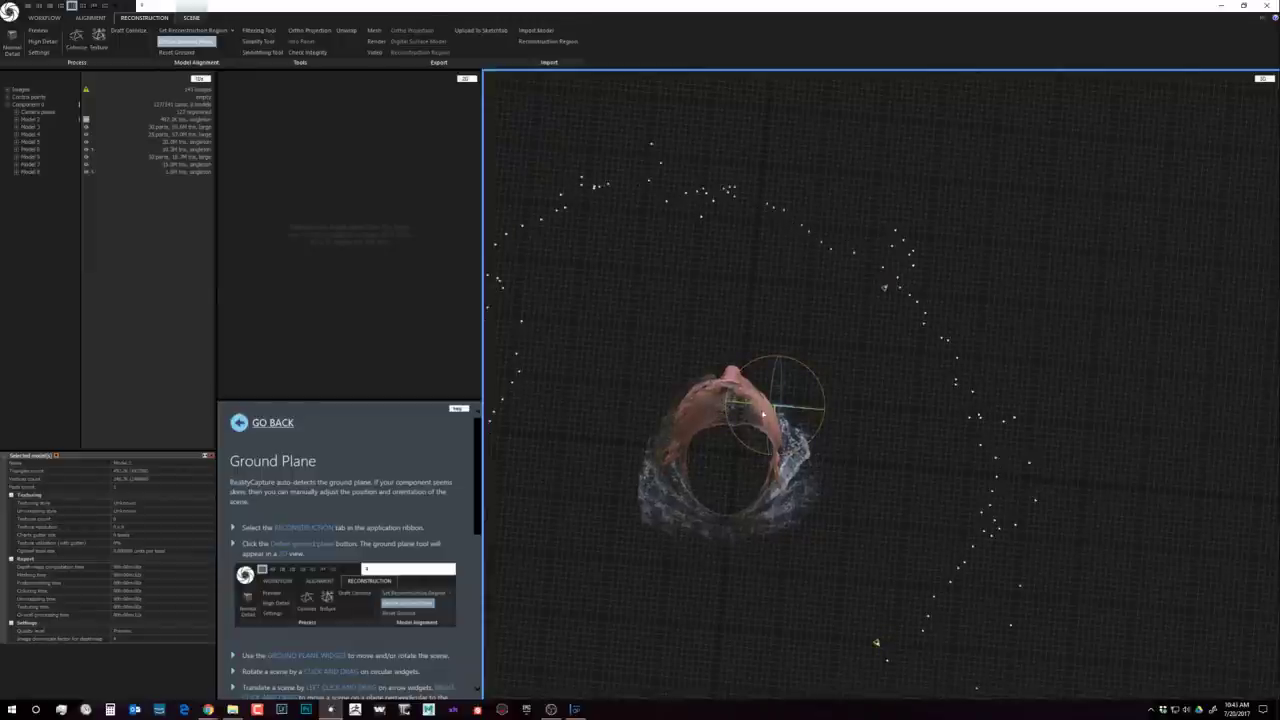
pyautogui.moveTo(884, 287); pyautogui.dragTo(720, 370)
# Step: Set the reconstruction region automatically around the head, and switch the scene to the Front view
pyautogui.click(232, 31)
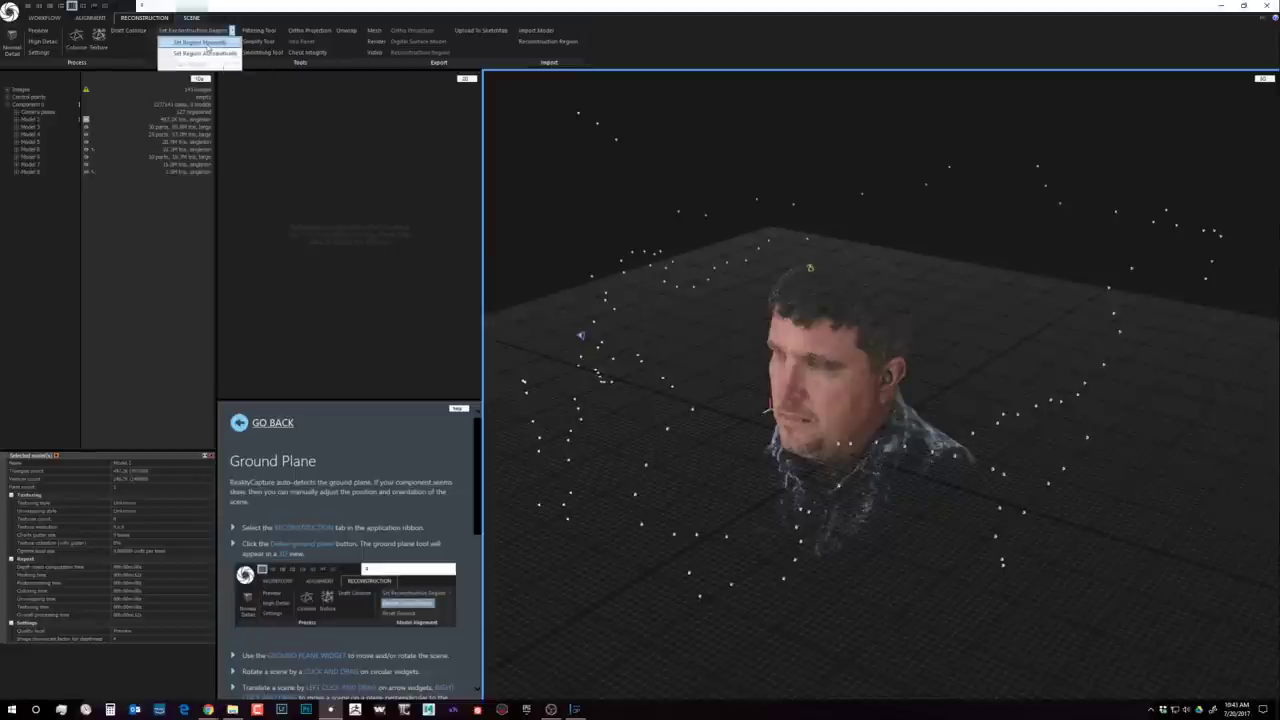
pyautogui.click(205, 53)
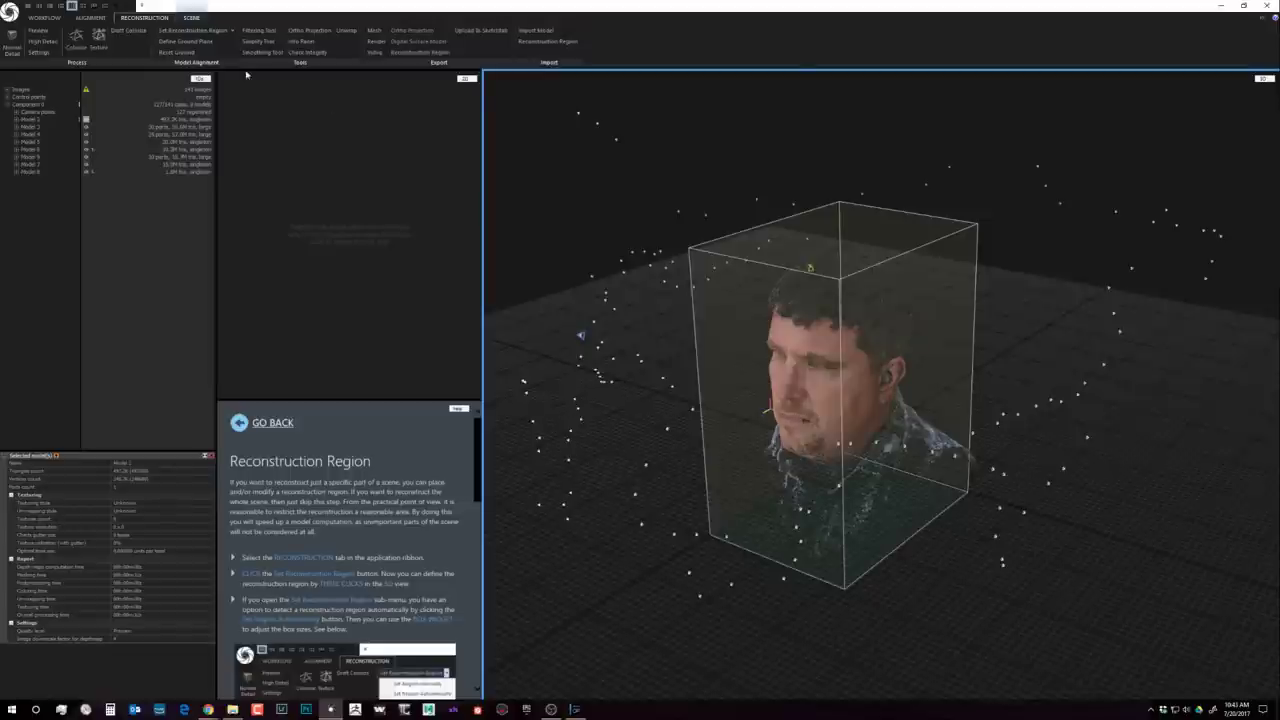
pyautogui.click(191, 17)
pyautogui.click(320, 30)
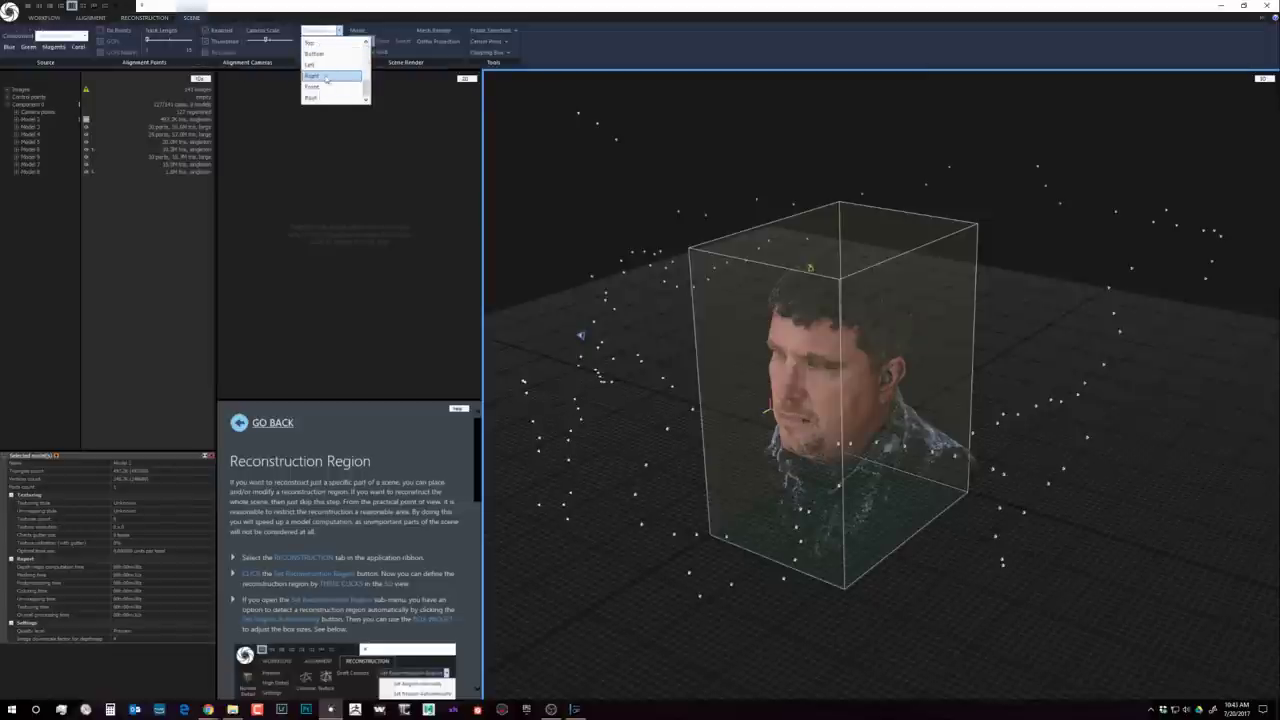
pyautogui.click(323, 88)
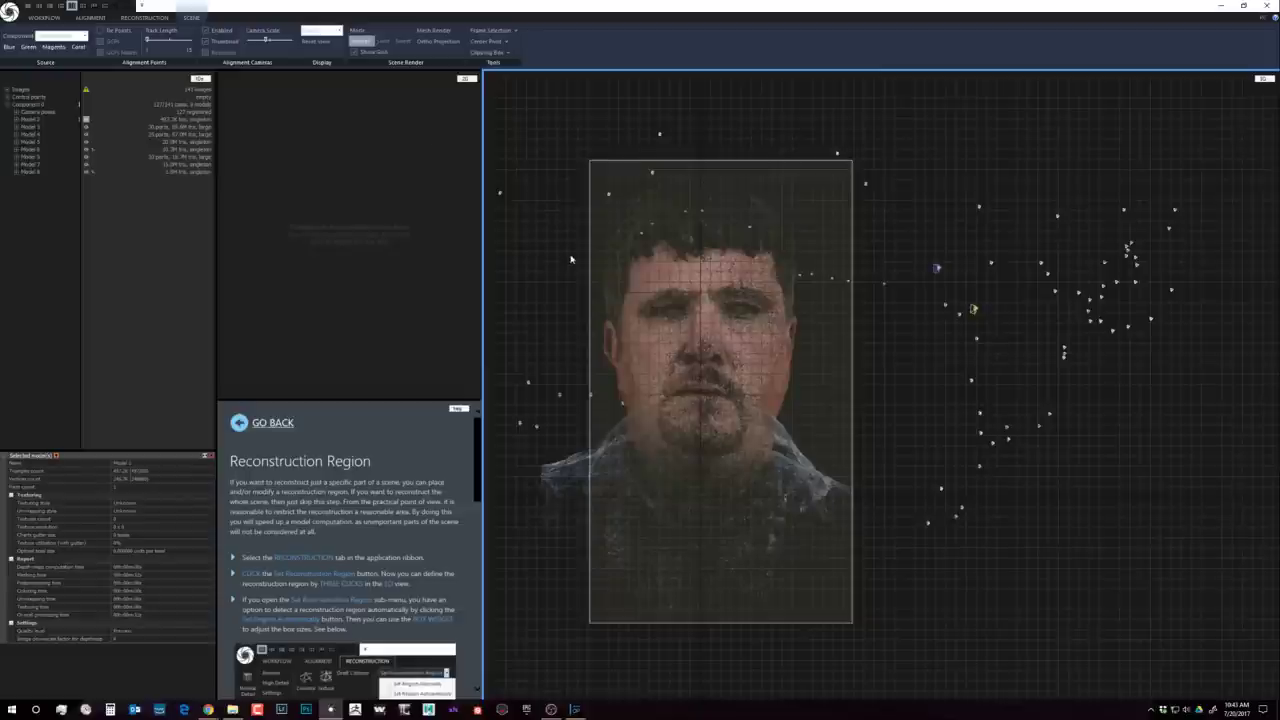
# Step: Widen the reconstruction region slightly on one side, pull in the opposite side, and raise its lower edge to just below the collar
pyautogui.moveTo(571, 391); pyautogui.dragTo(566, 393)
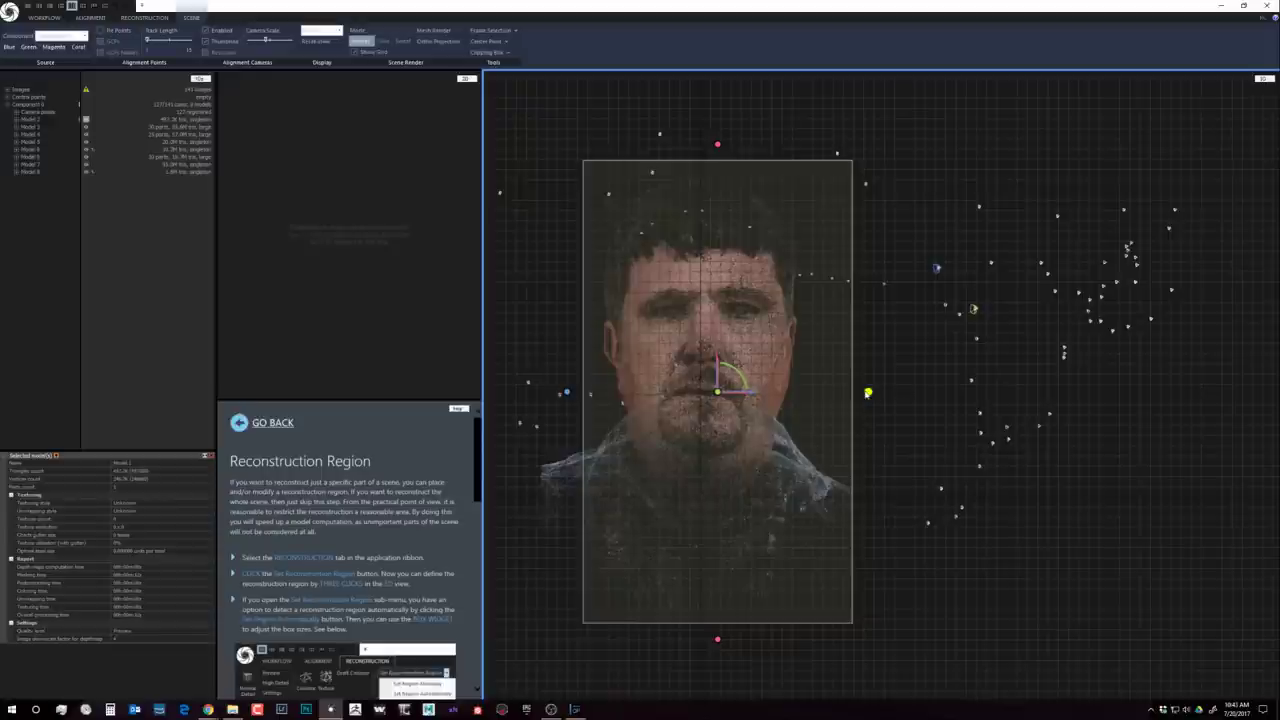
pyautogui.moveTo(868, 393); pyautogui.dragTo(828, 392)
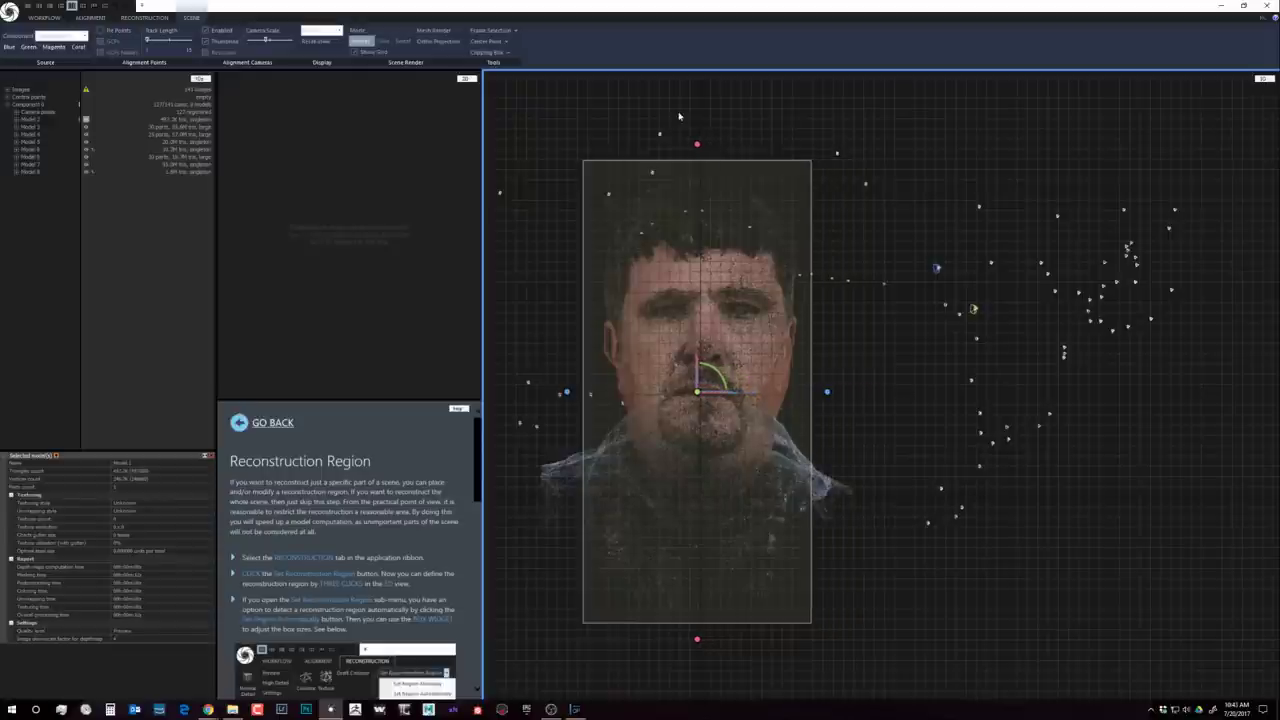
pyautogui.moveTo(697, 638); pyautogui.dragTo(697, 553)
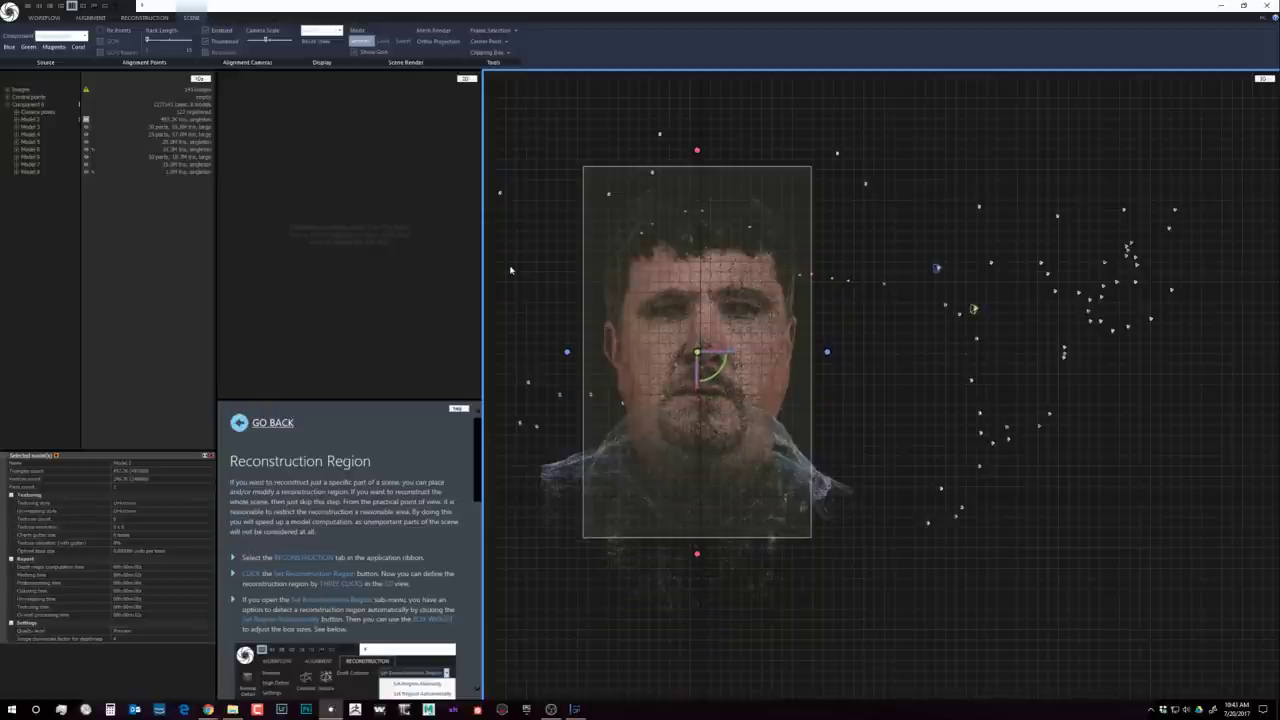
# Step: Switch the scene to a side view, and pull the reconstruction region's rear face in closer behind the head
pyautogui.click(321, 31)
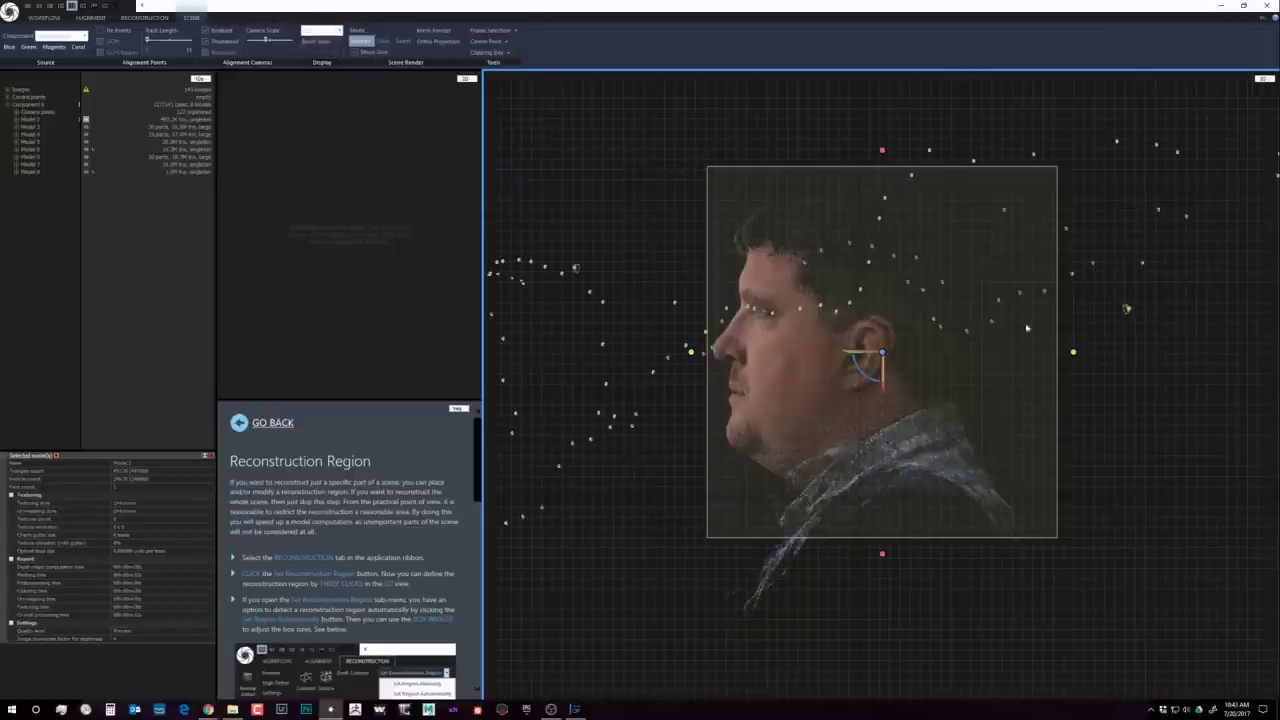
pyautogui.click(1077, 361)
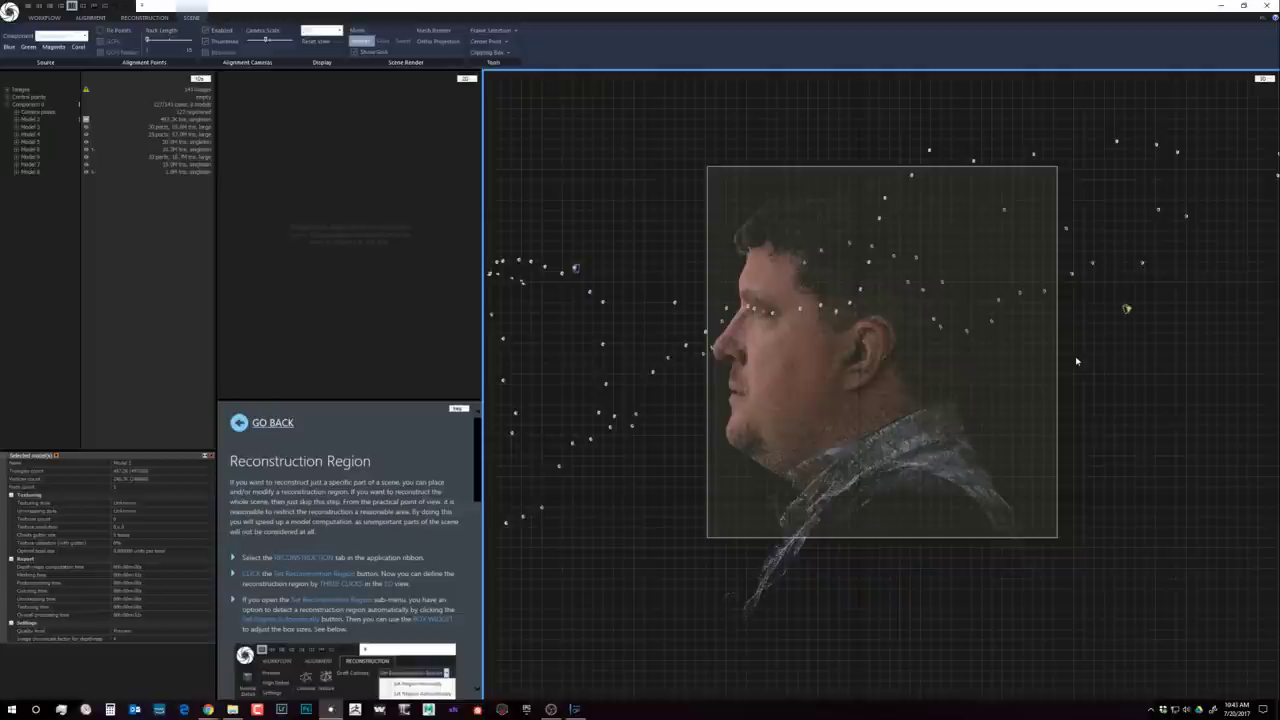
pyautogui.moveTo(1057, 352); pyautogui.dragTo(990, 350)
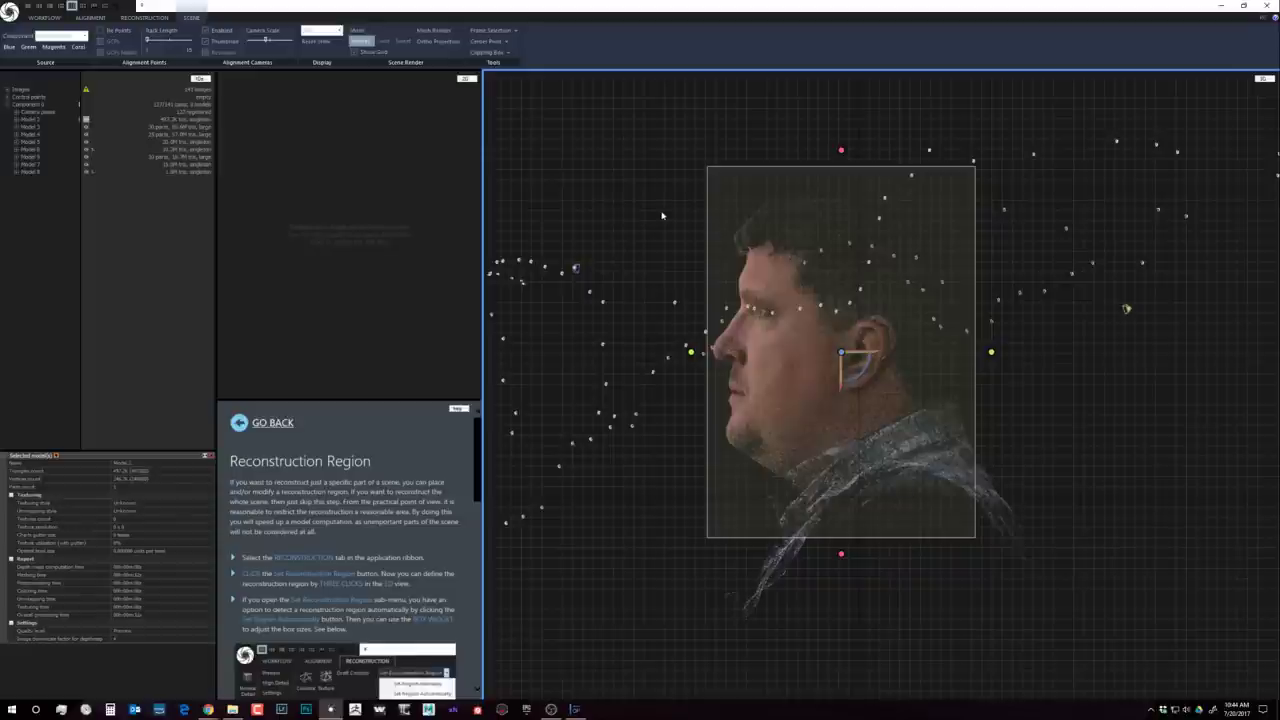
# Step: Open the reconstruction settings, and skim their Model Settings help page from depth map calculation through the advanced options
pyautogui.click(144, 17)
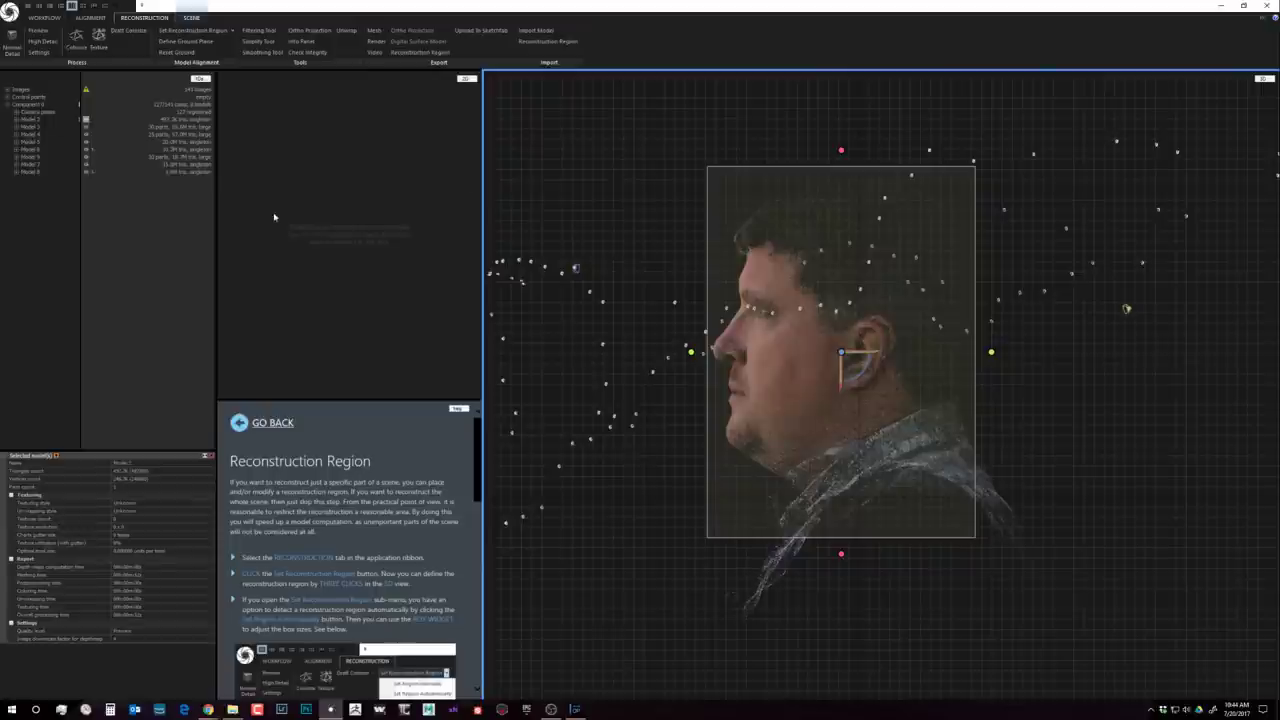
pyautogui.click(38, 51)
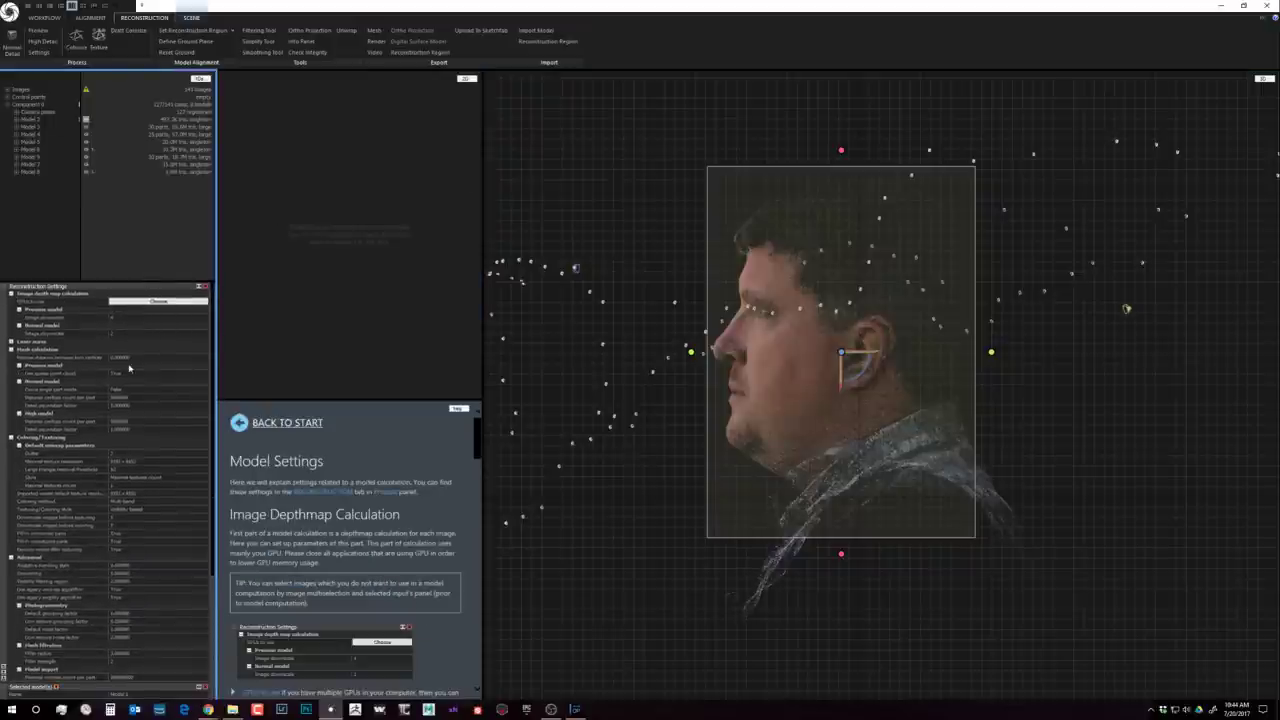
pyautogui.moveTo(307, 400); pyautogui.dragTo(323, 200)
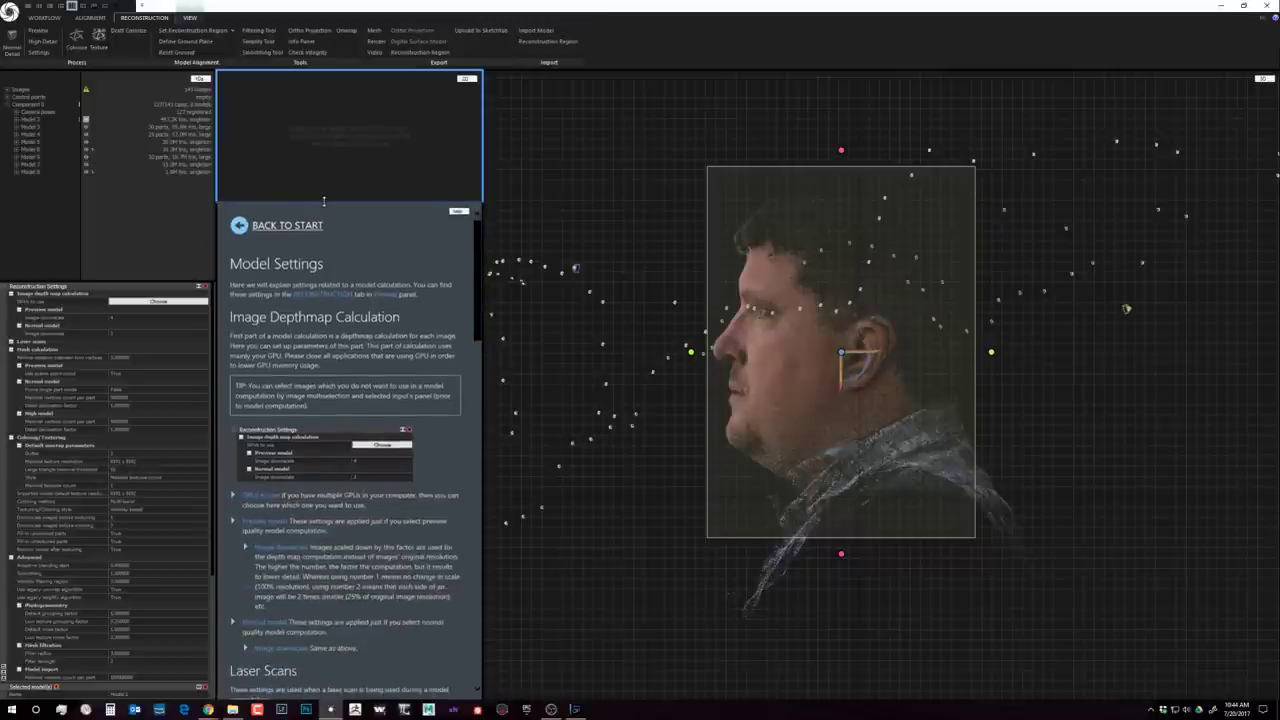
pyautogui.scroll(-15, 350, 450)
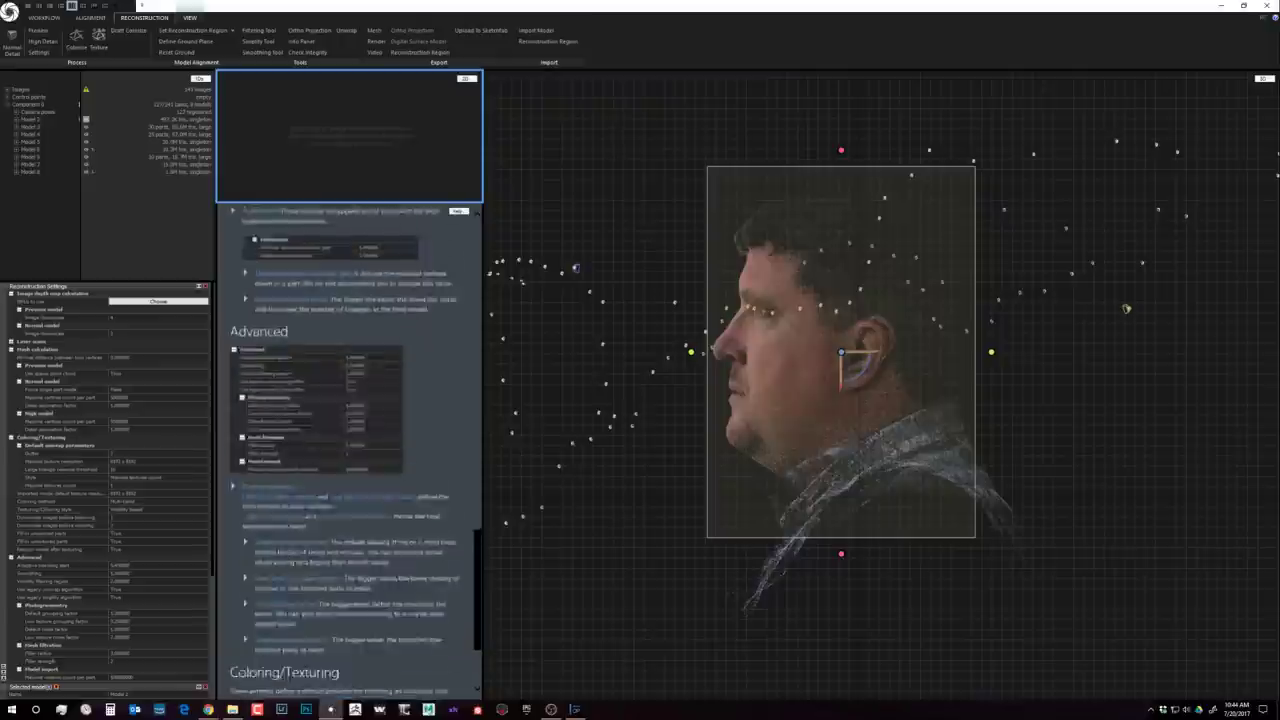
pyautogui.scroll(5, 350, 450)
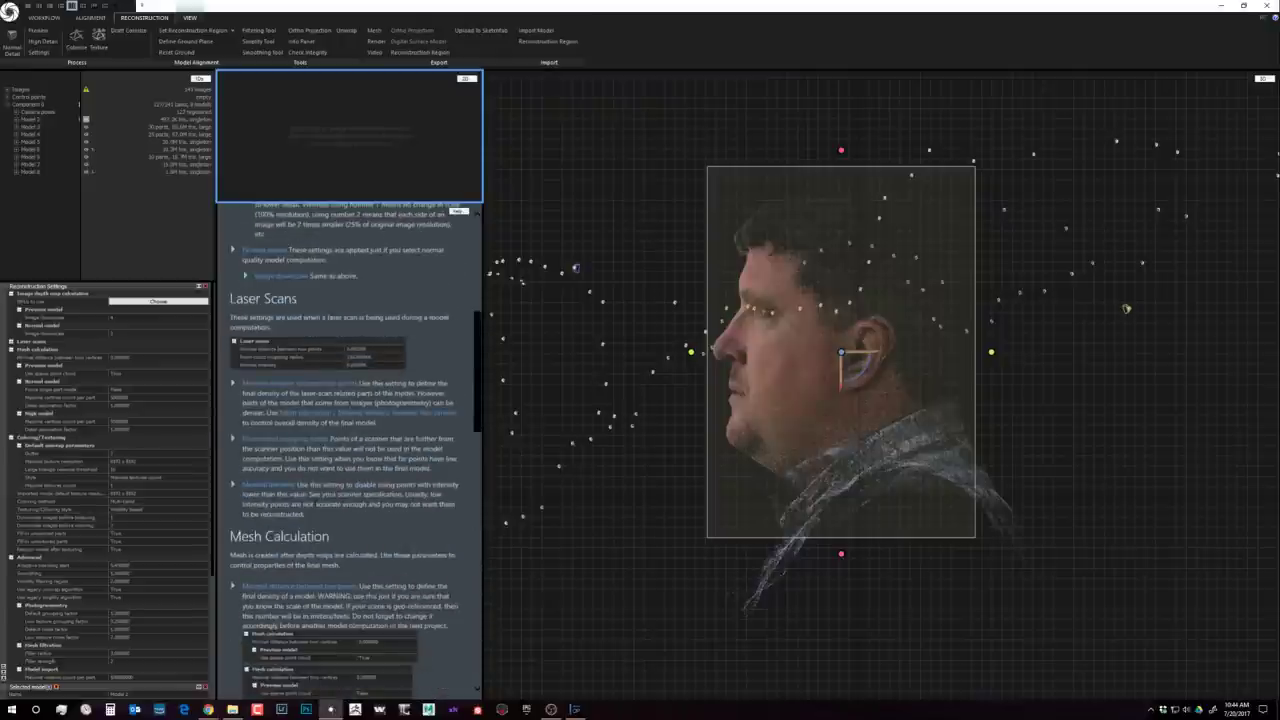
pyautogui.scroll(8, 350, 450)
pyautogui.moveTo(384, 202); pyautogui.dragTo(384, 408)
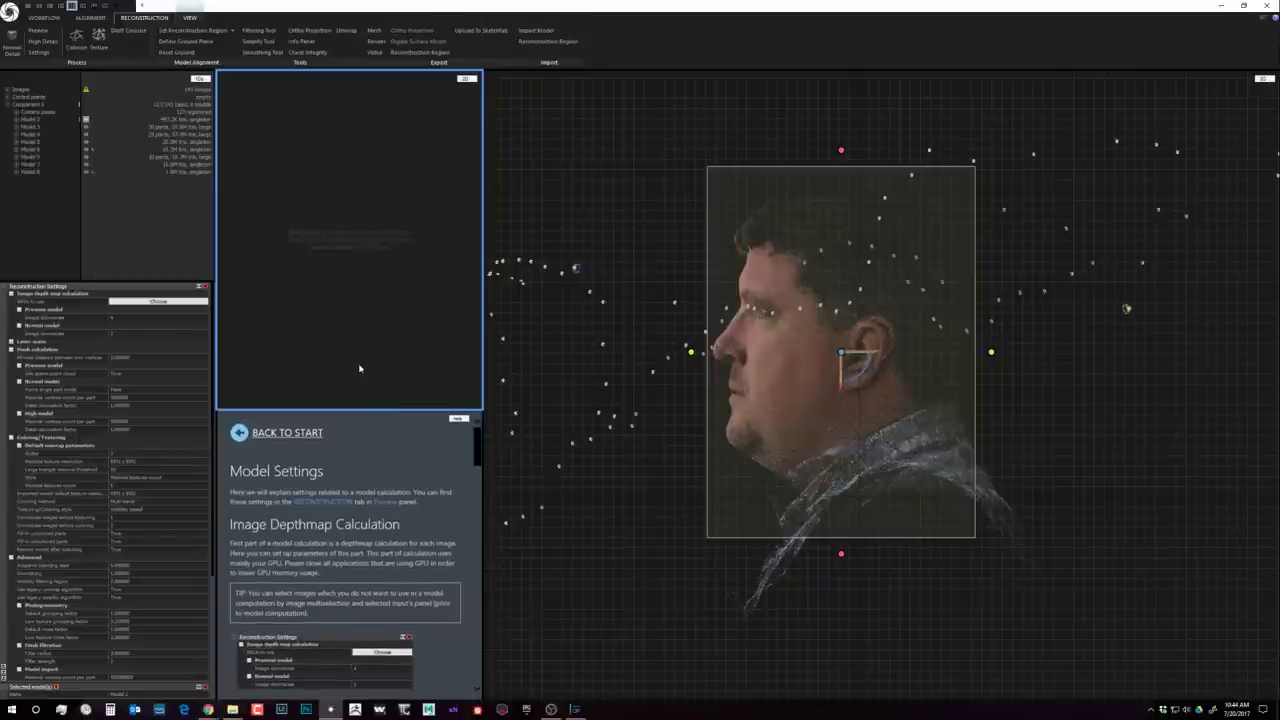
# Step: Return the scene to a perspective view, and review the image downscale settings for the preview and normal models
pyautogui.click(190, 18)
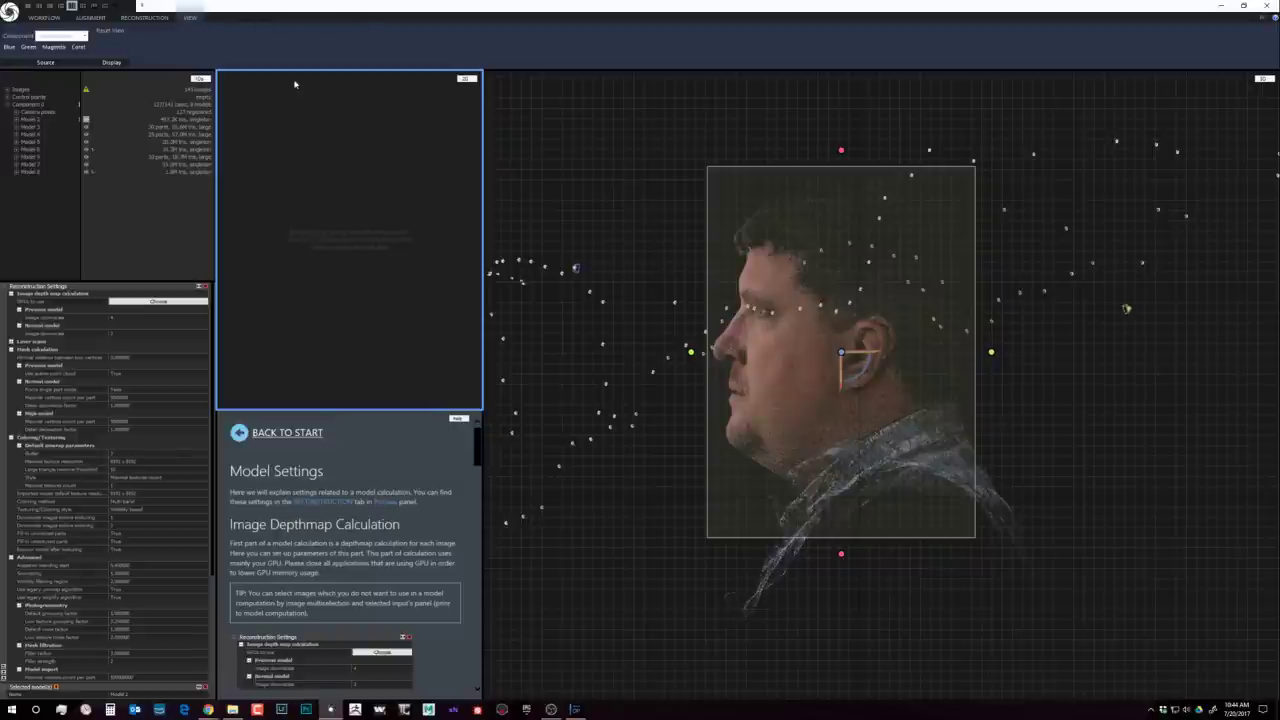
pyautogui.click(520, 120)
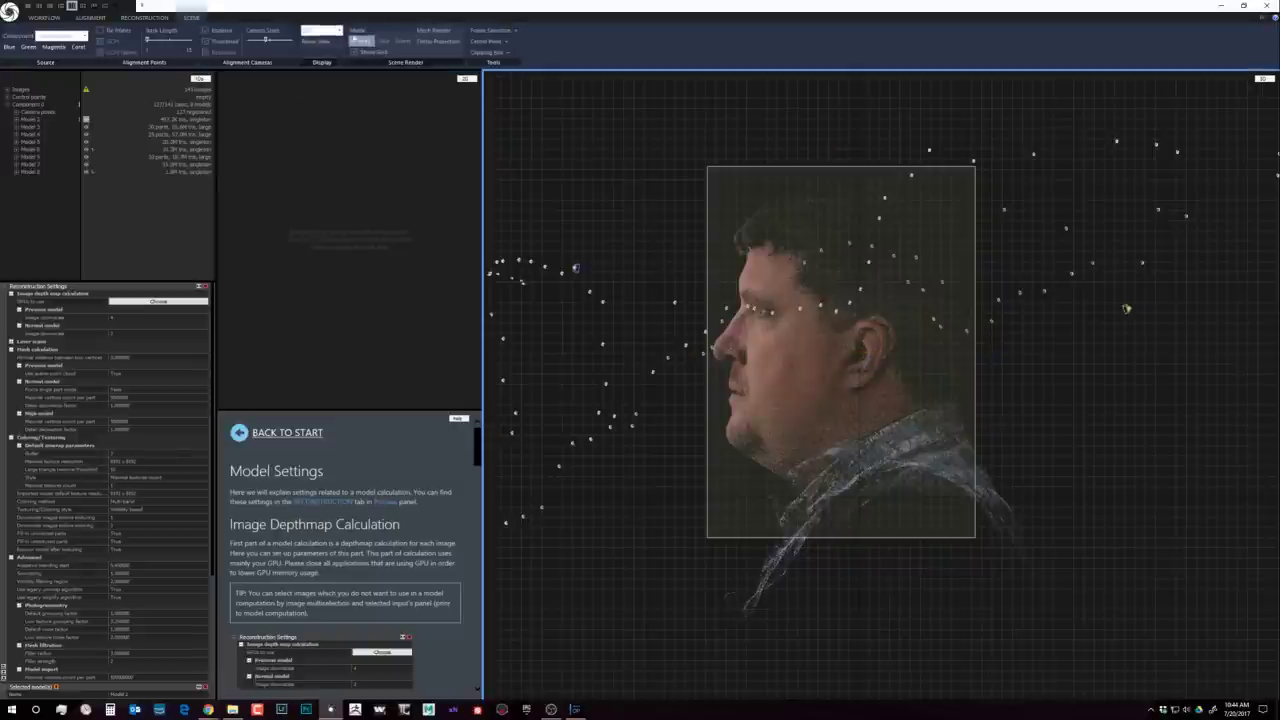
pyautogui.click(348, 31)
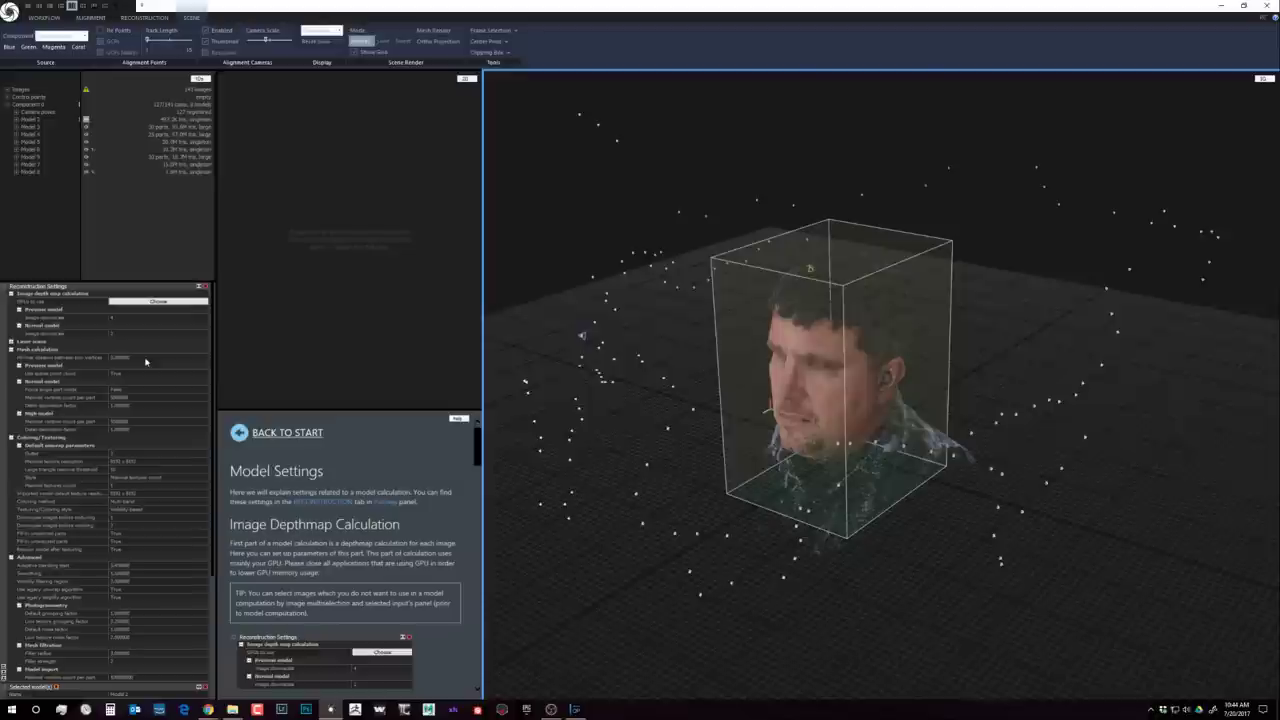
pyautogui.click(58, 317)
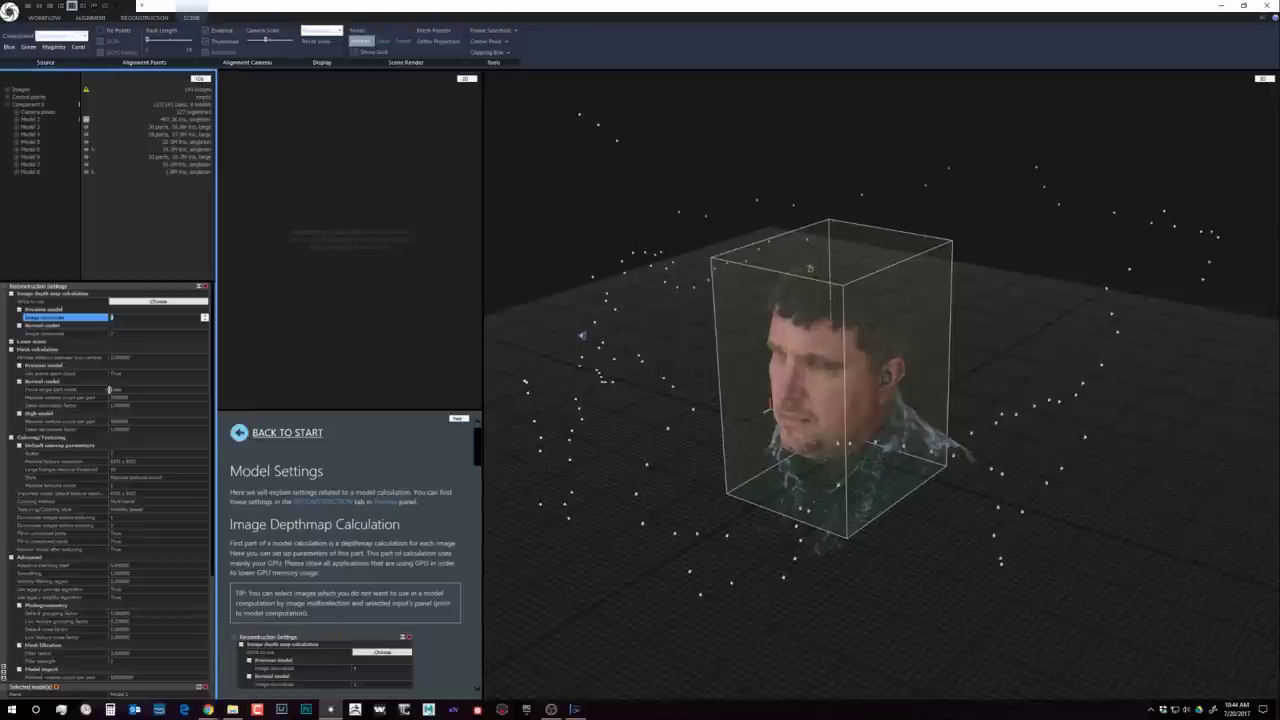
pyautogui.click(120, 334)
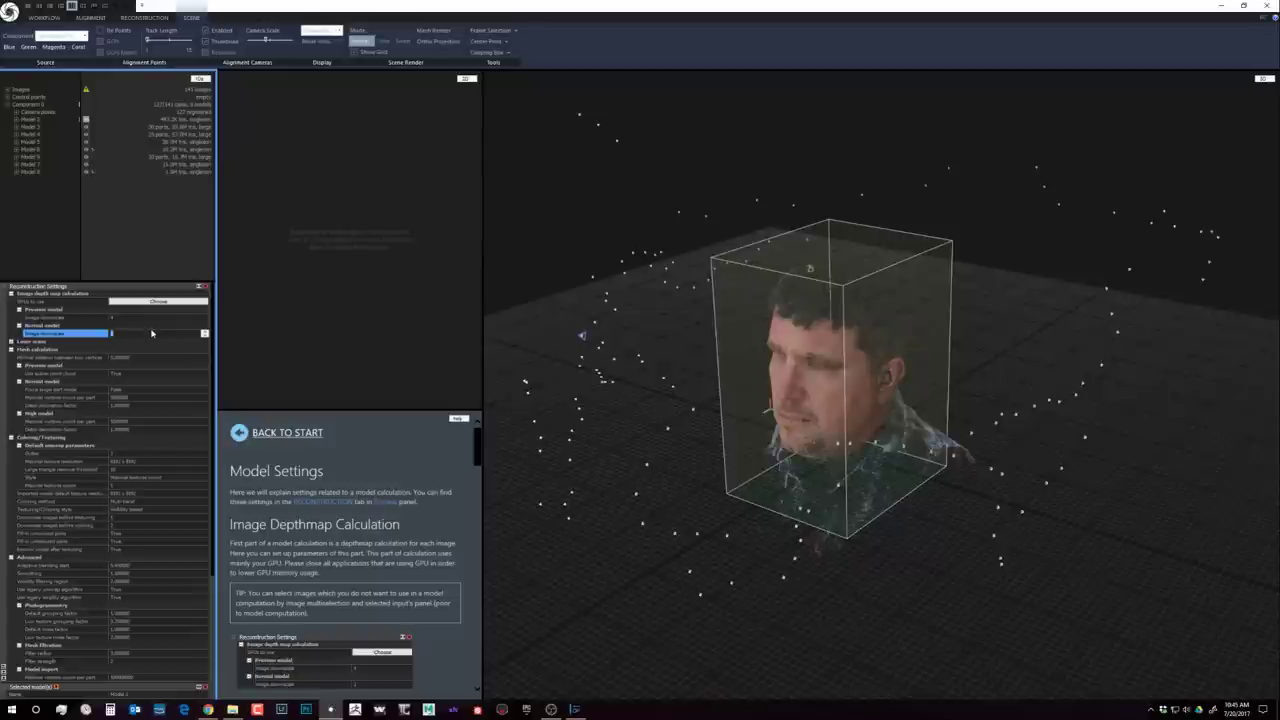
pyautogui.moveTo(900, 360); pyautogui.dragTo(940, 350)
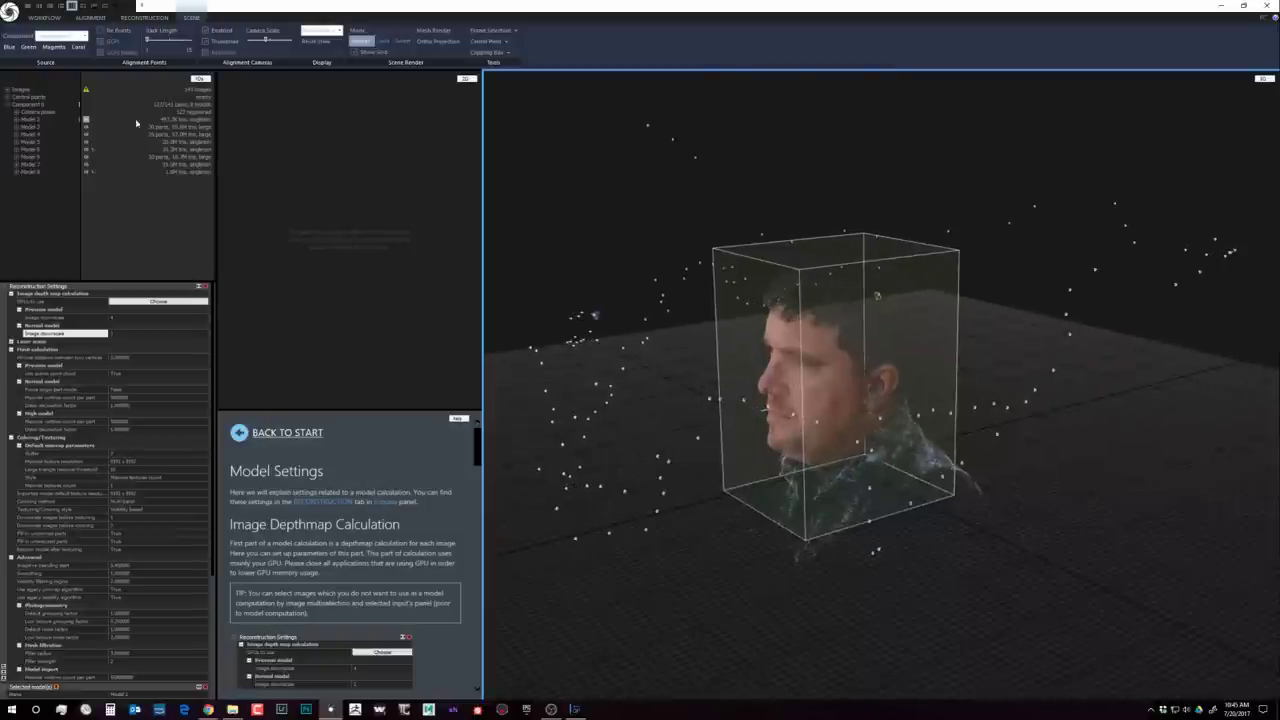
# Step: Display Model 3, and examine the face mesh up close and from the front
pyautogui.click(30, 127)
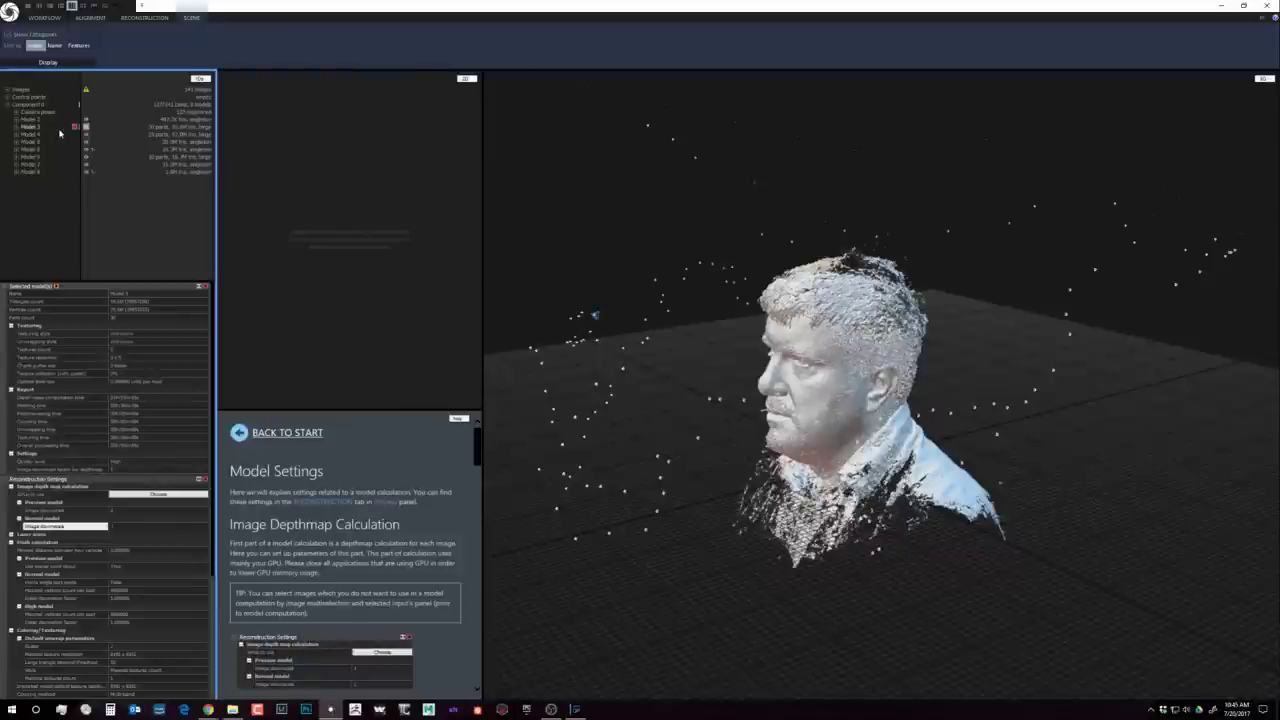
pyautogui.moveTo(780, 332); pyautogui.dragTo(989, 359)
pyautogui.scroll(5, 857, 335)
pyautogui.scroll(6, 966, 386)
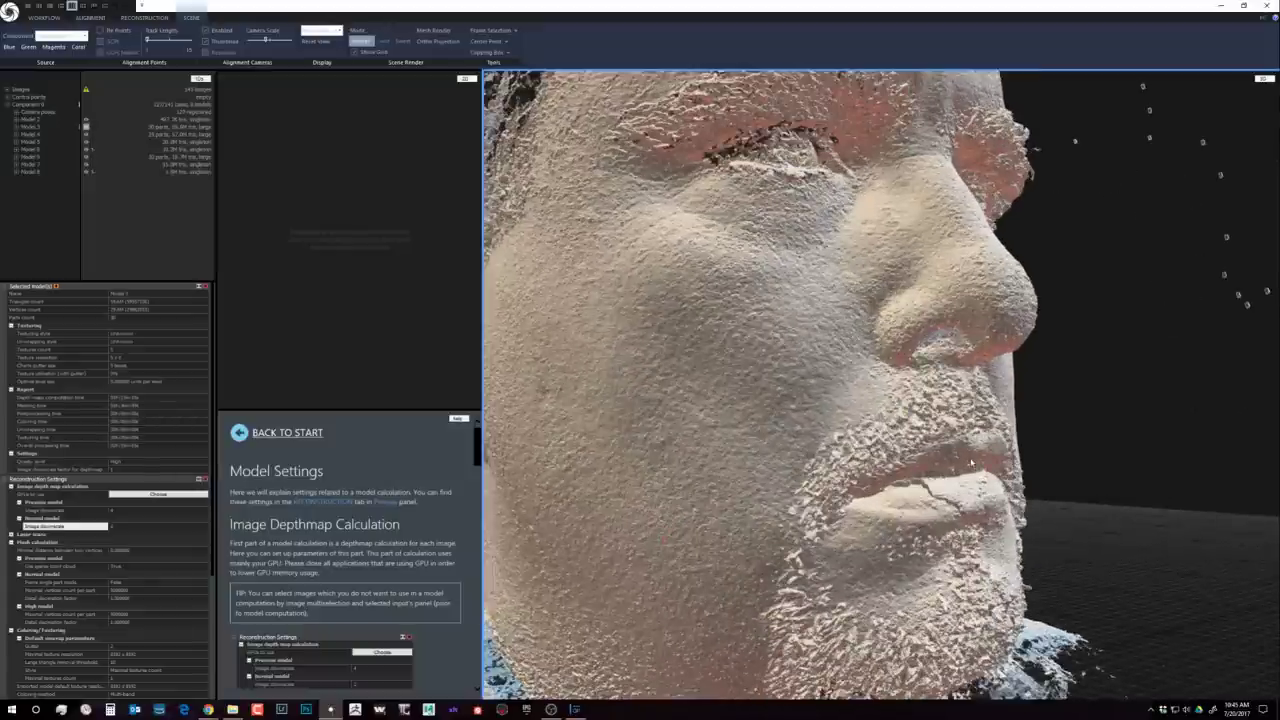
pyautogui.moveTo(895, 352); pyautogui.dragTo(815, 366)
pyautogui.scroll(-5, 818, 378)
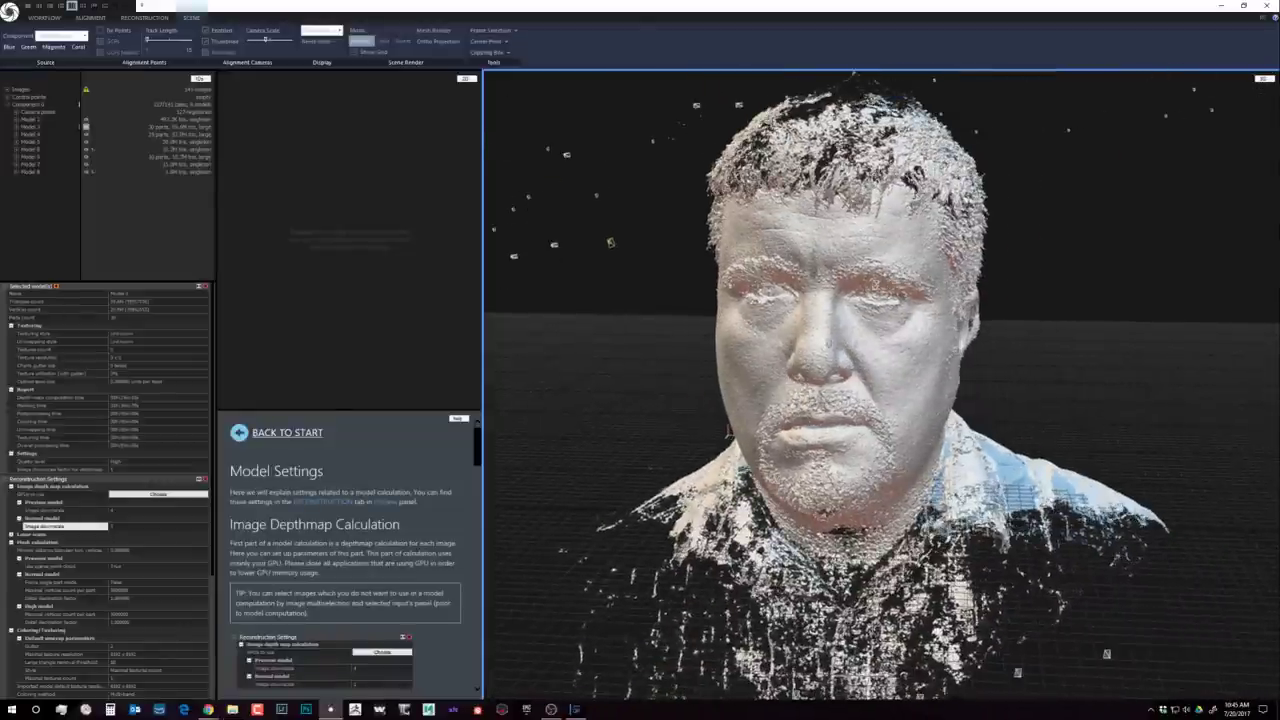
# Step: Switch to DxO, browse the source photos around the head, and display the frontal photo DSC_0399.NEF
pyautogui.click(207, 709)
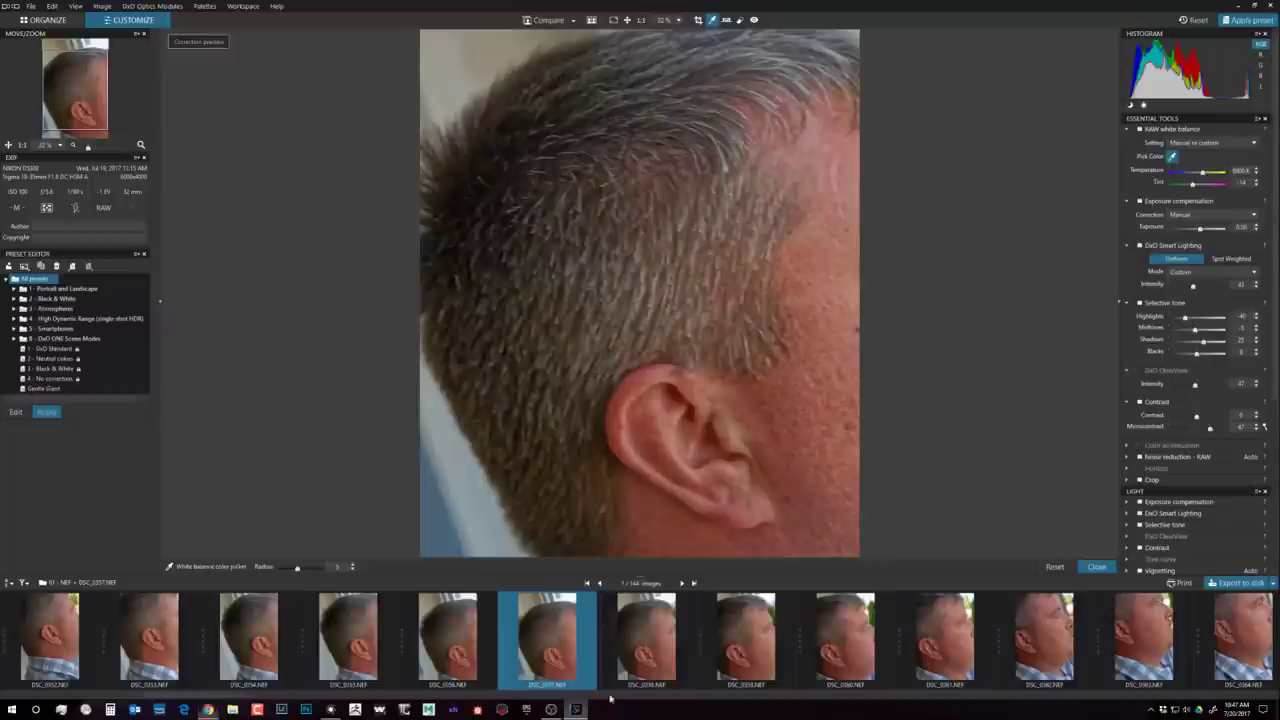
pyautogui.scroll(-2, 866, 636)
pyautogui.scroll(-2, 866, 636)
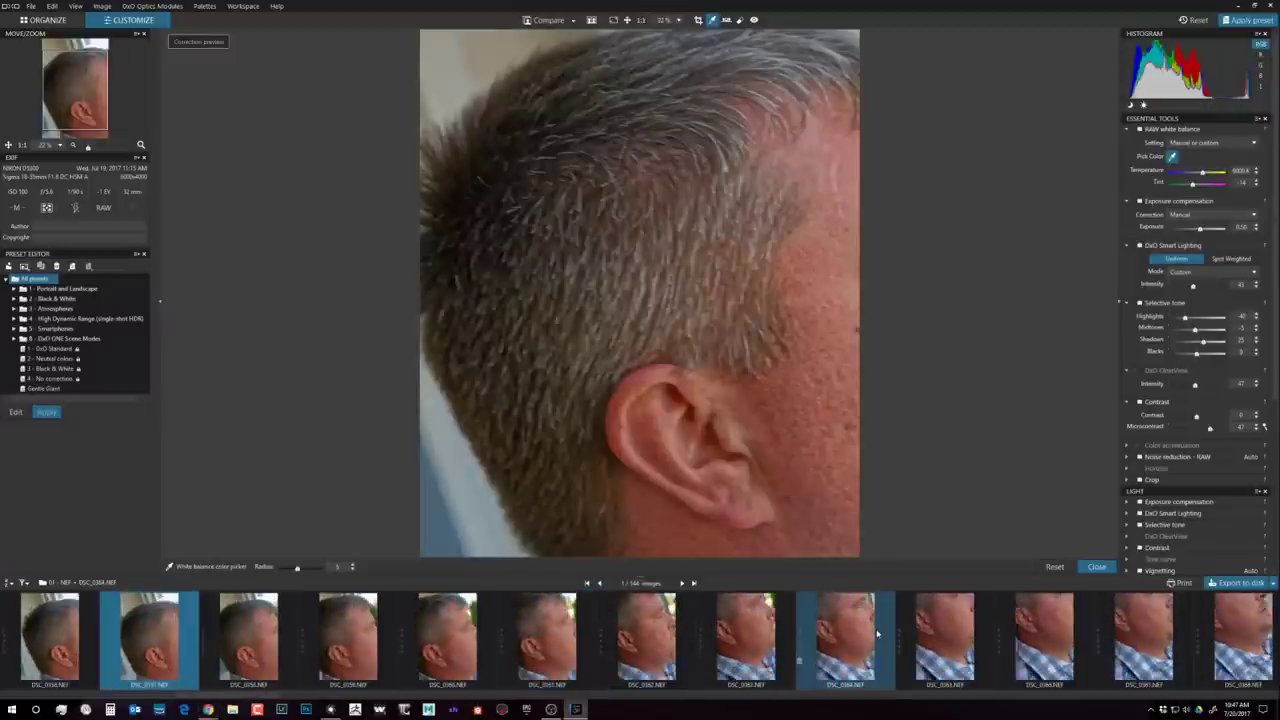
pyautogui.scroll(-15, 877, 633)
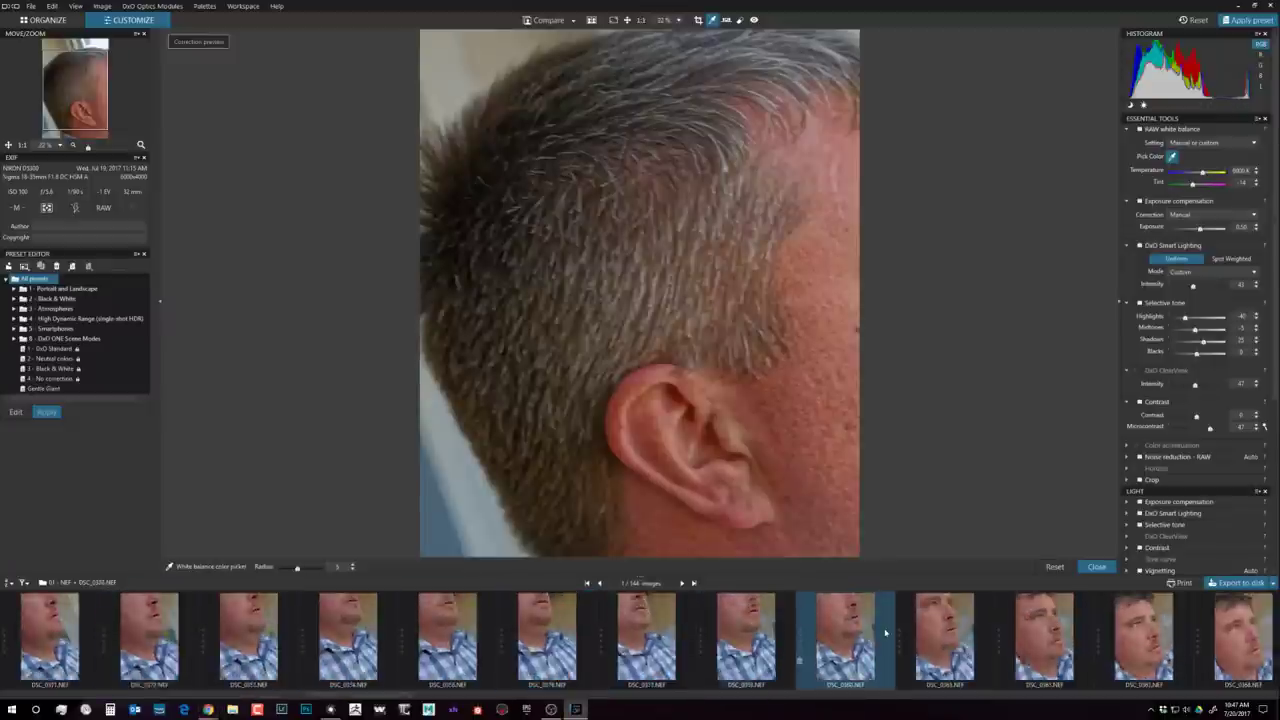
pyautogui.scroll(3, 888, 628)
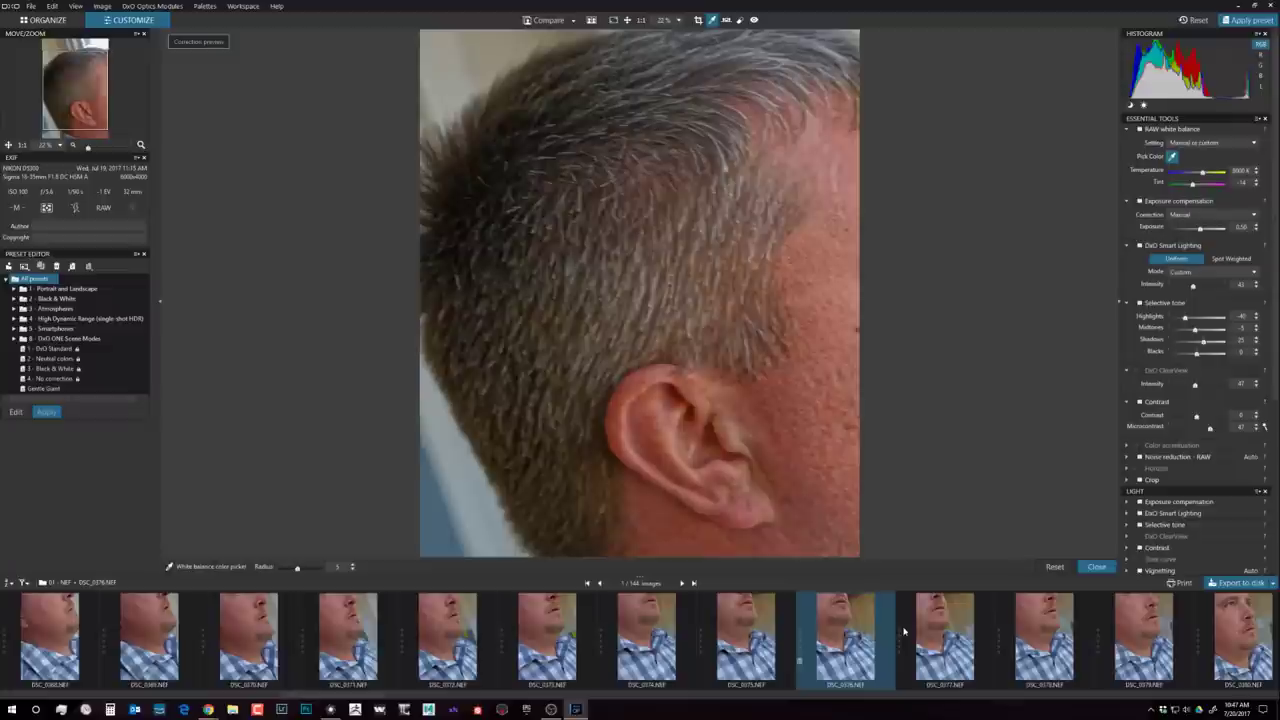
pyautogui.scroll(-20, 903, 631)
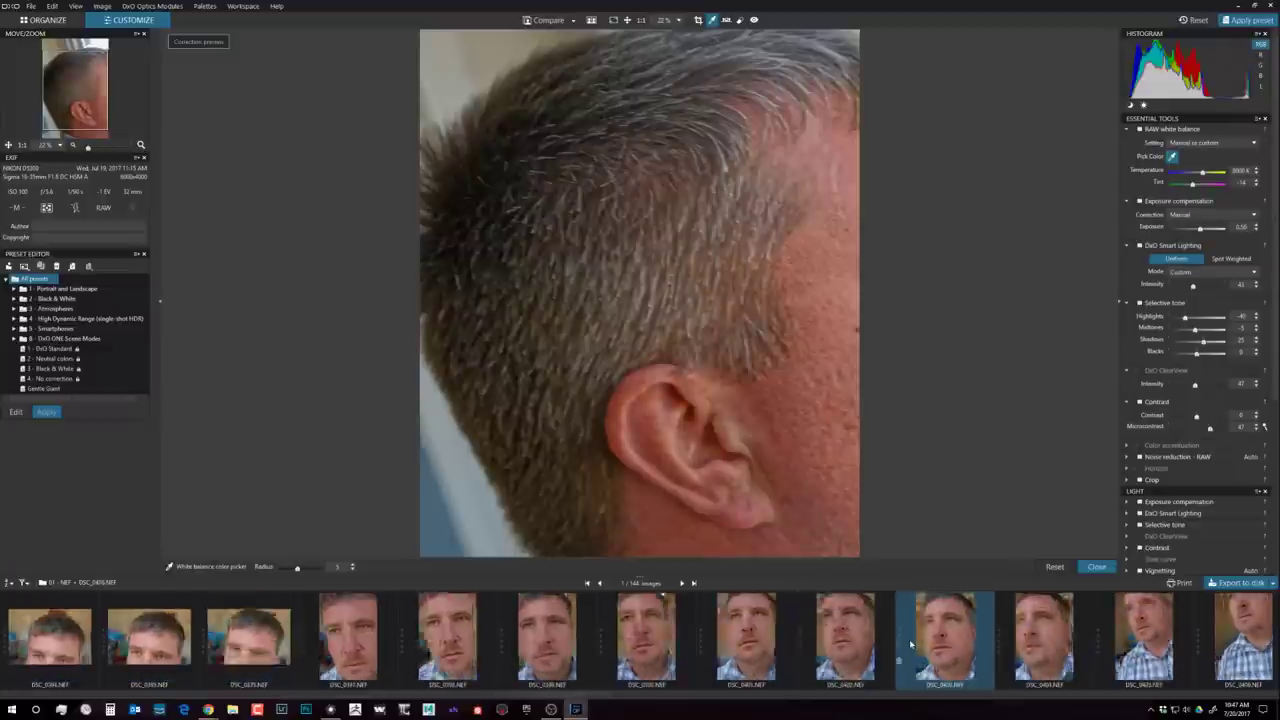
pyautogui.click(548, 640)
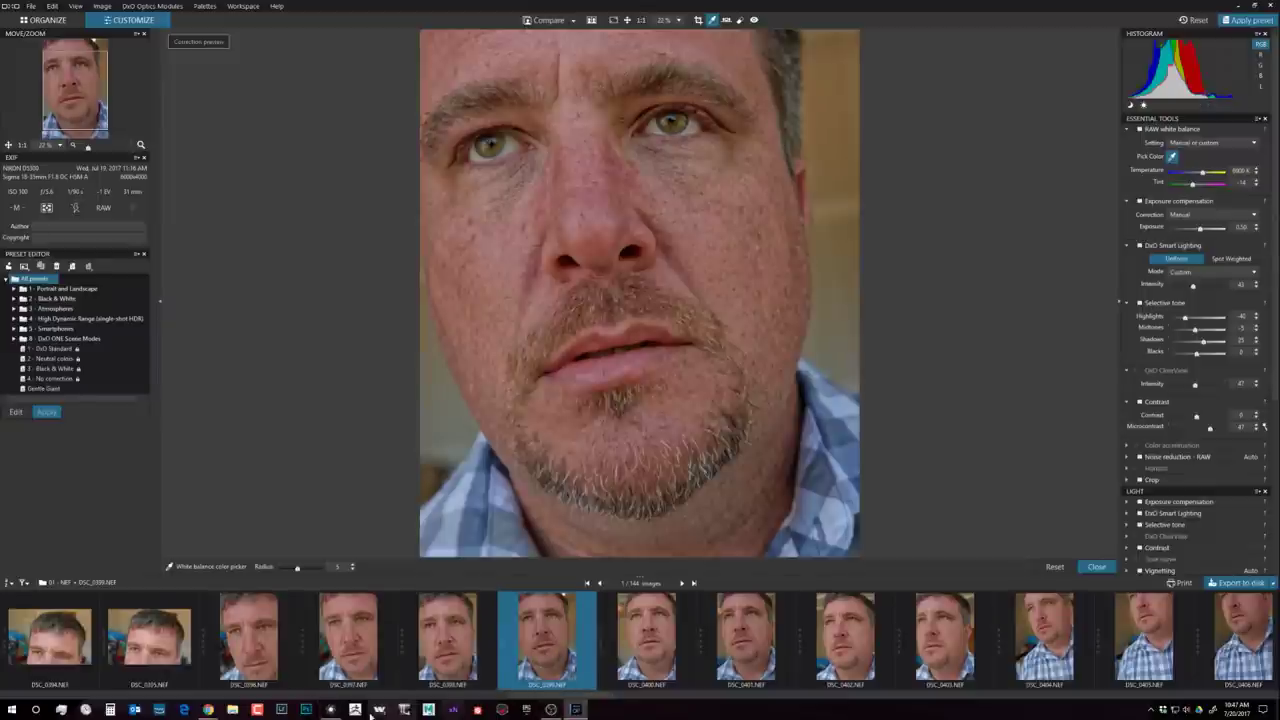
# Step: Switch back to RealityCapture, display Model 4 and Model 5 in turn, and examine Model 5 from the side
pyautogui.click(333, 710)
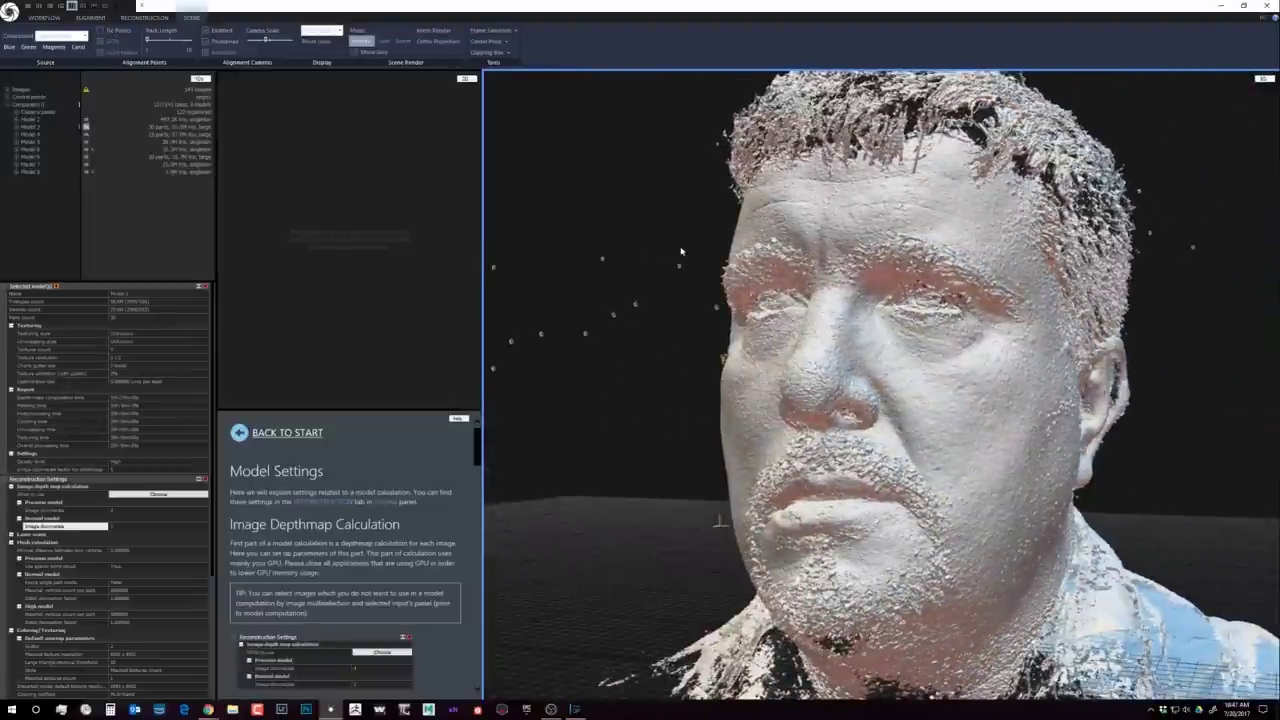
pyautogui.click(34, 134)
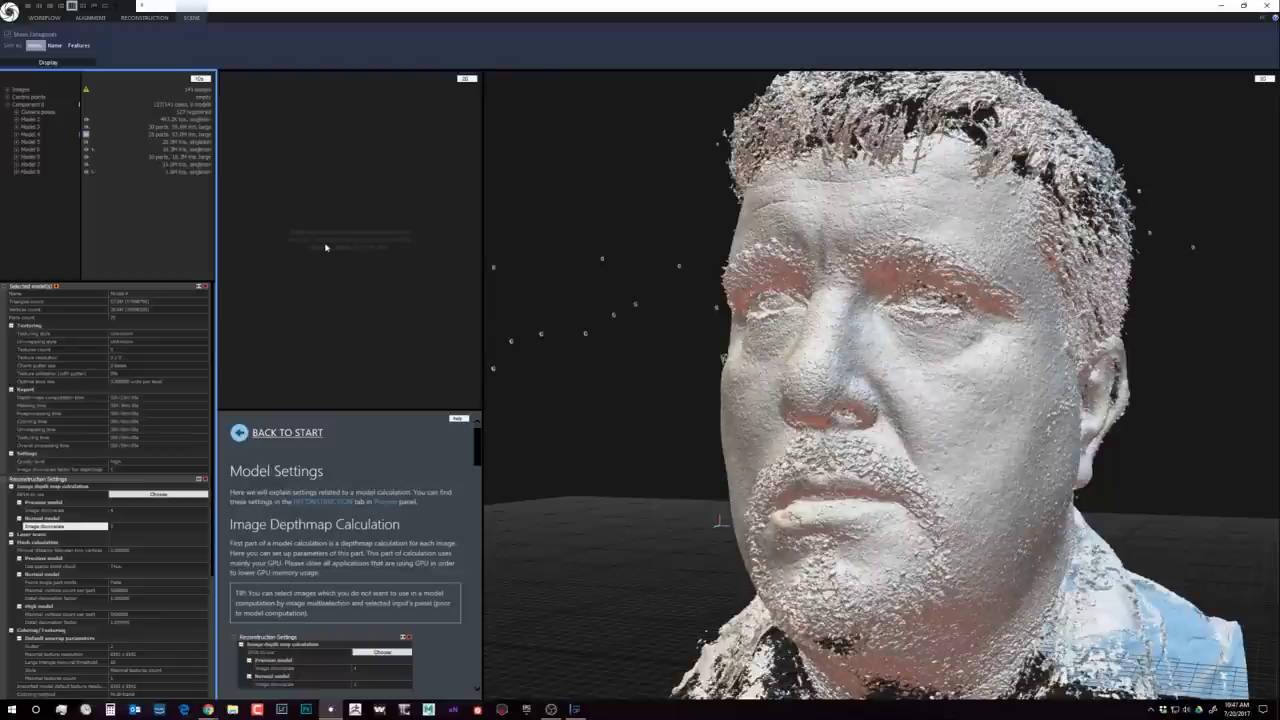
pyautogui.press('Down')
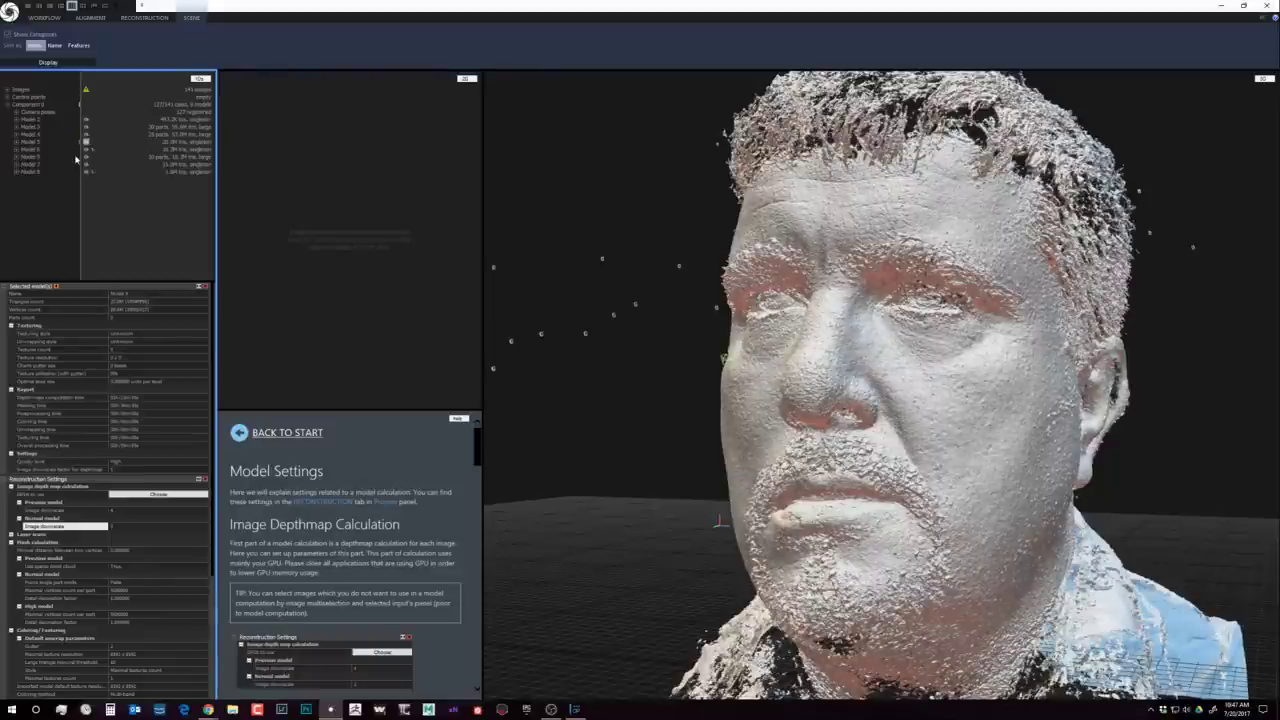
pyautogui.click(144, 17)
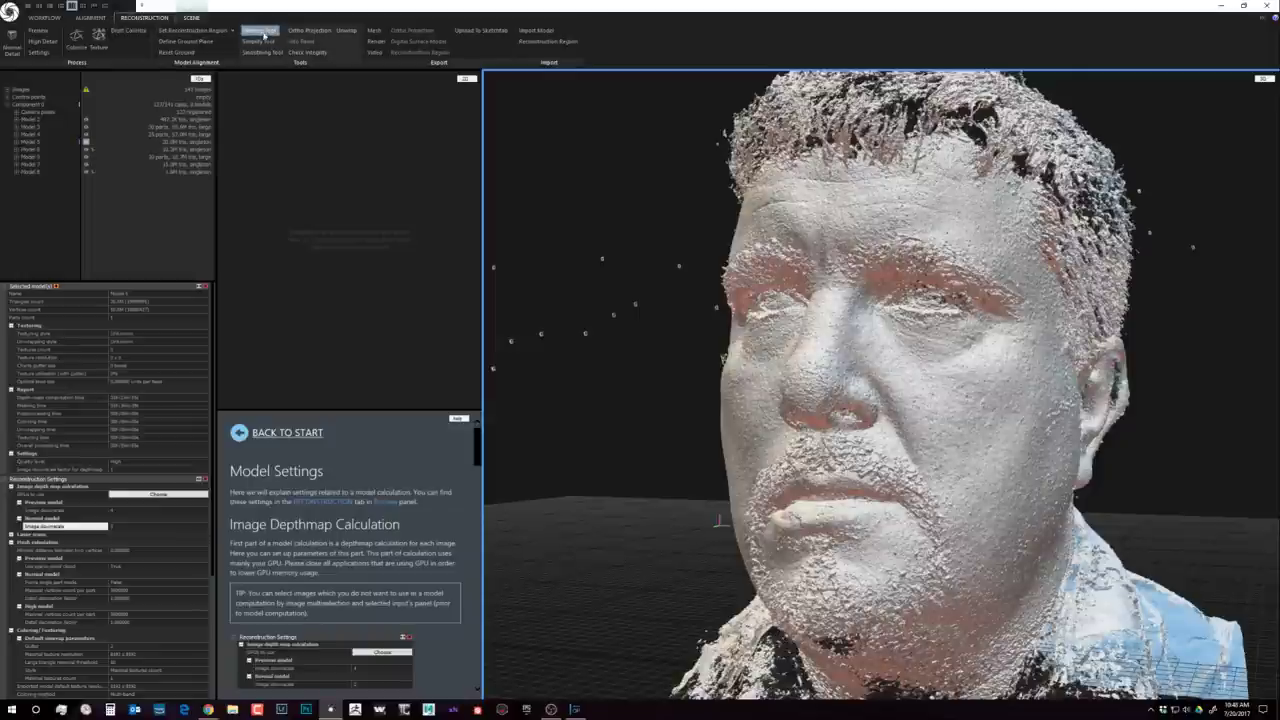
pyautogui.moveTo(718, 521); pyautogui.dragTo(660, 524)
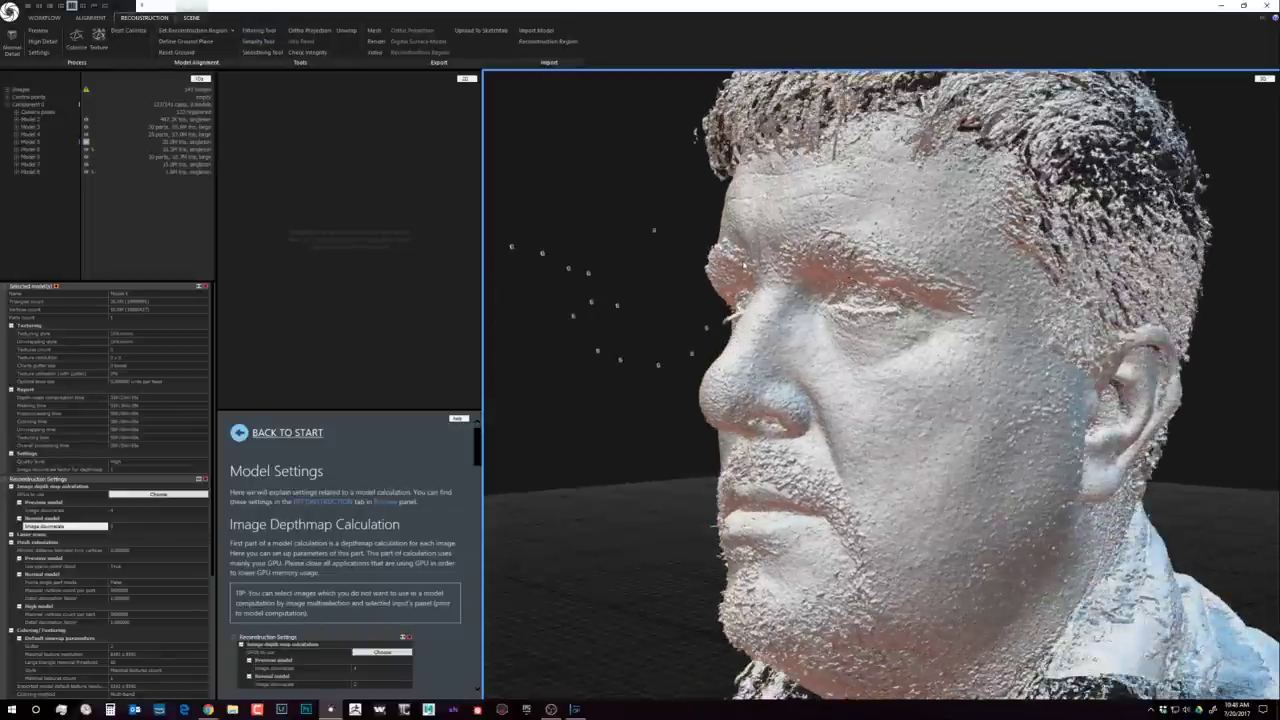
pyautogui.scroll(-3, 485, 321)
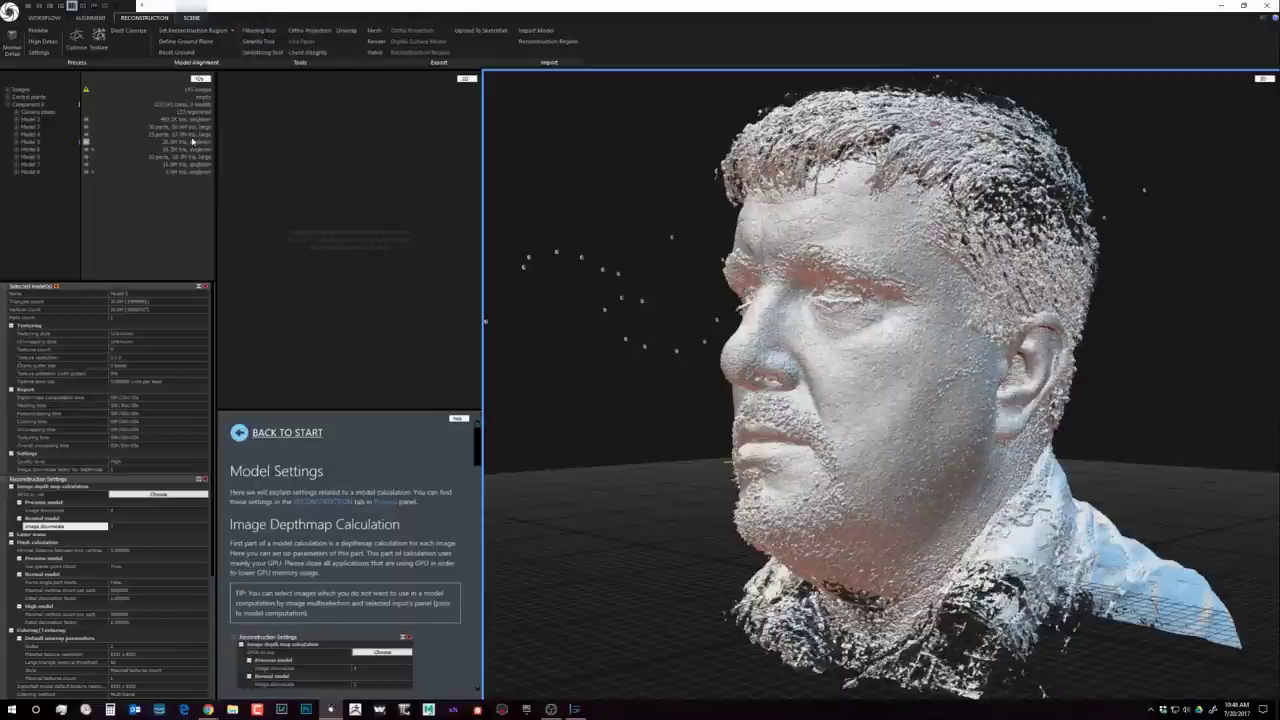
# Step: Display the textured Model 6 from the front, and switch back to Model 5 for comparison
pyautogui.click(40, 148)
pyautogui.moveTo(820, 380); pyautogui.dragTo(865, 330)
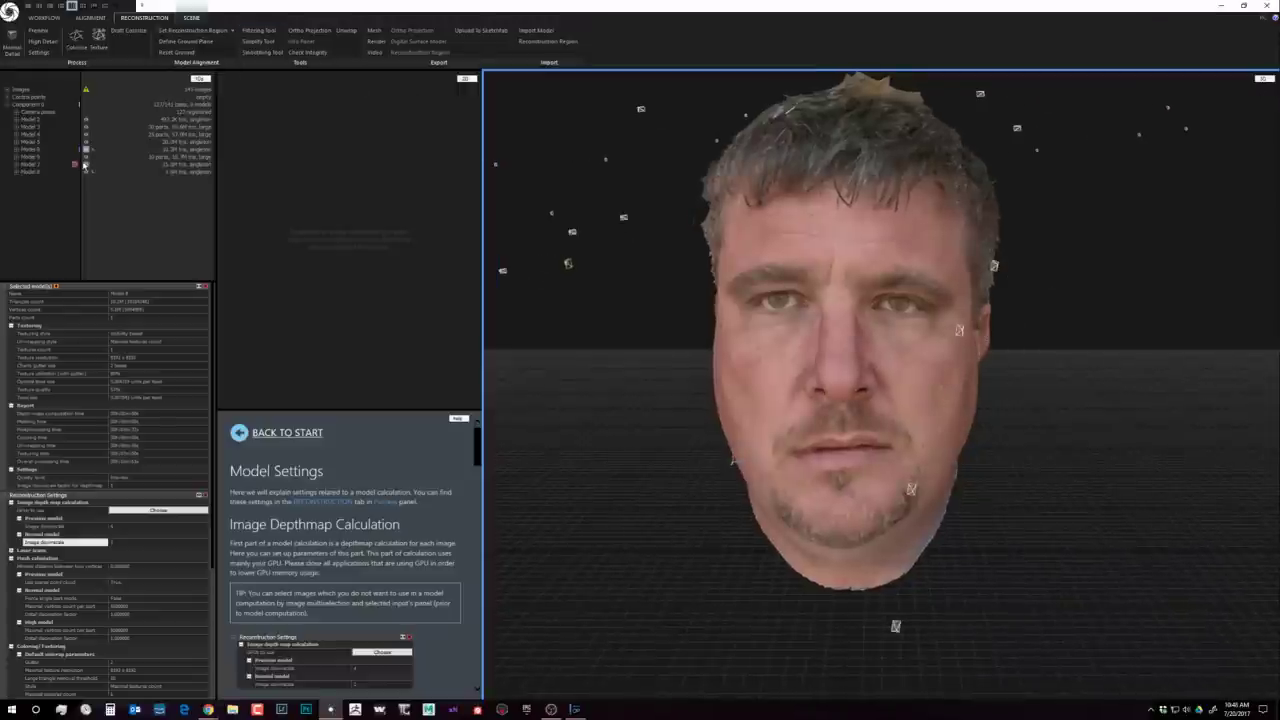
pyautogui.click(86, 141)
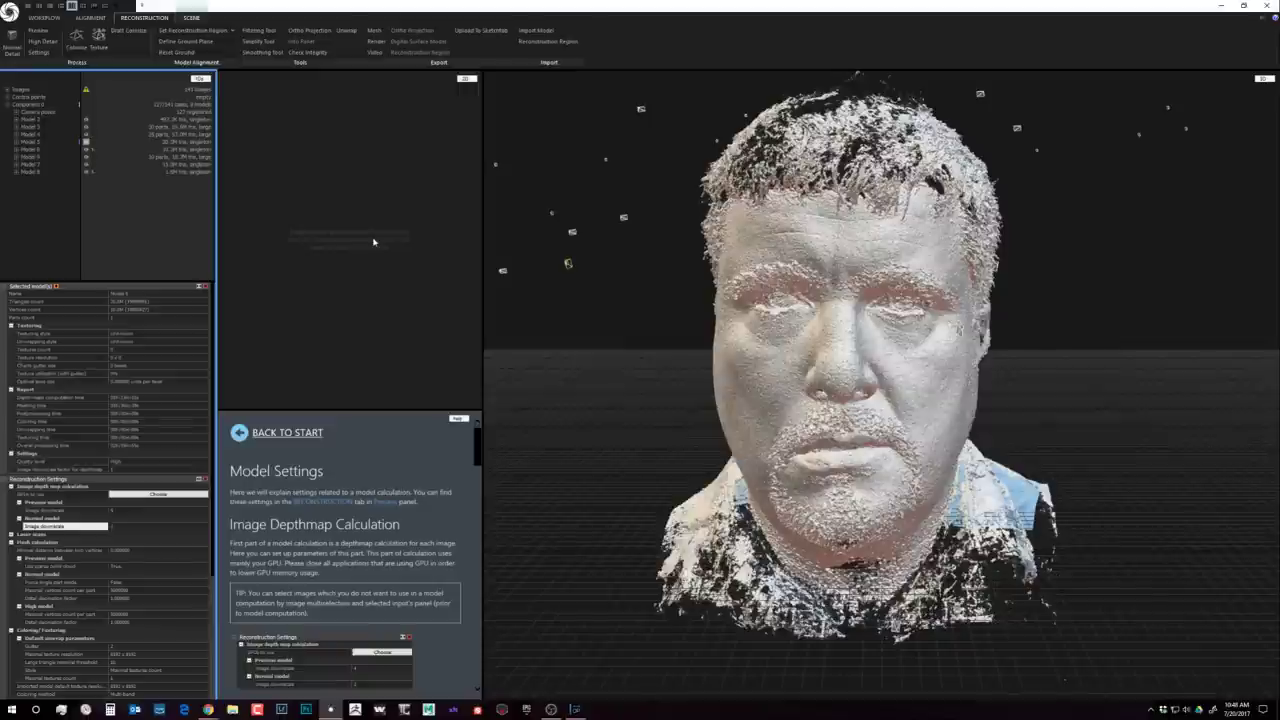
# Step: Close the selected model's properties to give the reconstruction settings more room, and select the maximal texture resolution setting
pyautogui.click(205, 286)
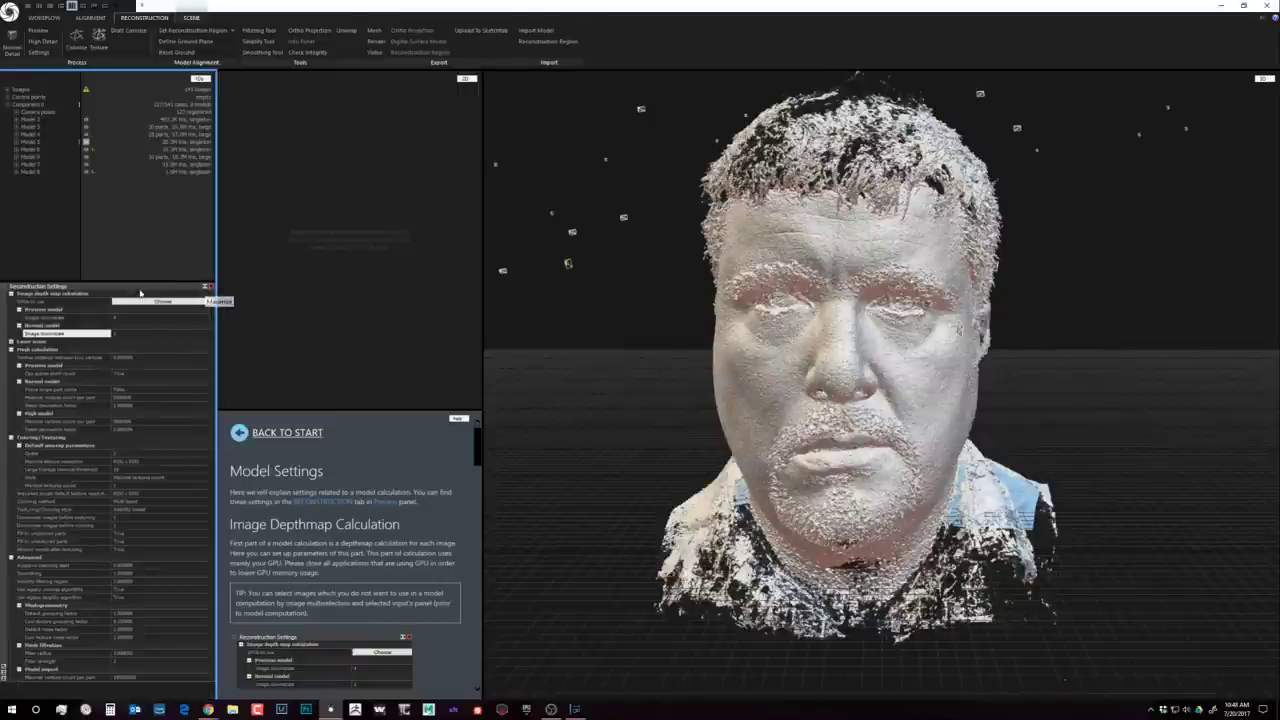
pyautogui.moveTo(140, 284); pyautogui.dragTo(140, 172)
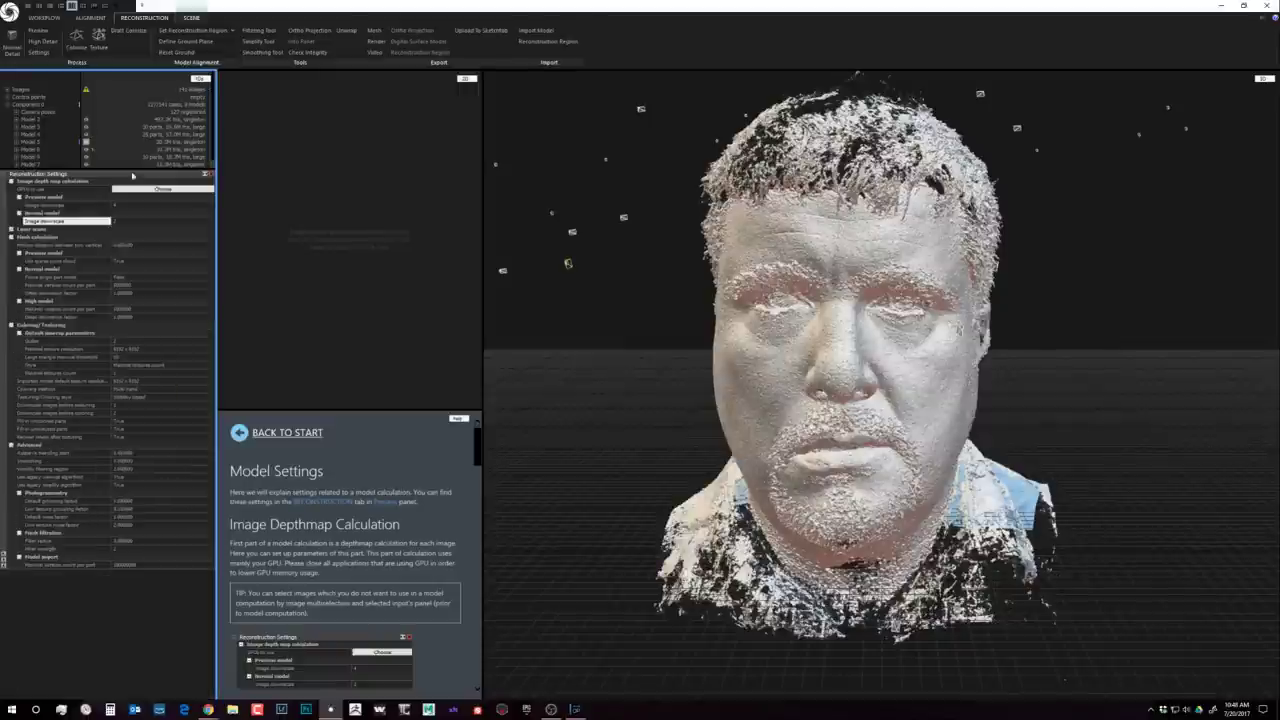
pyautogui.click(143, 350)
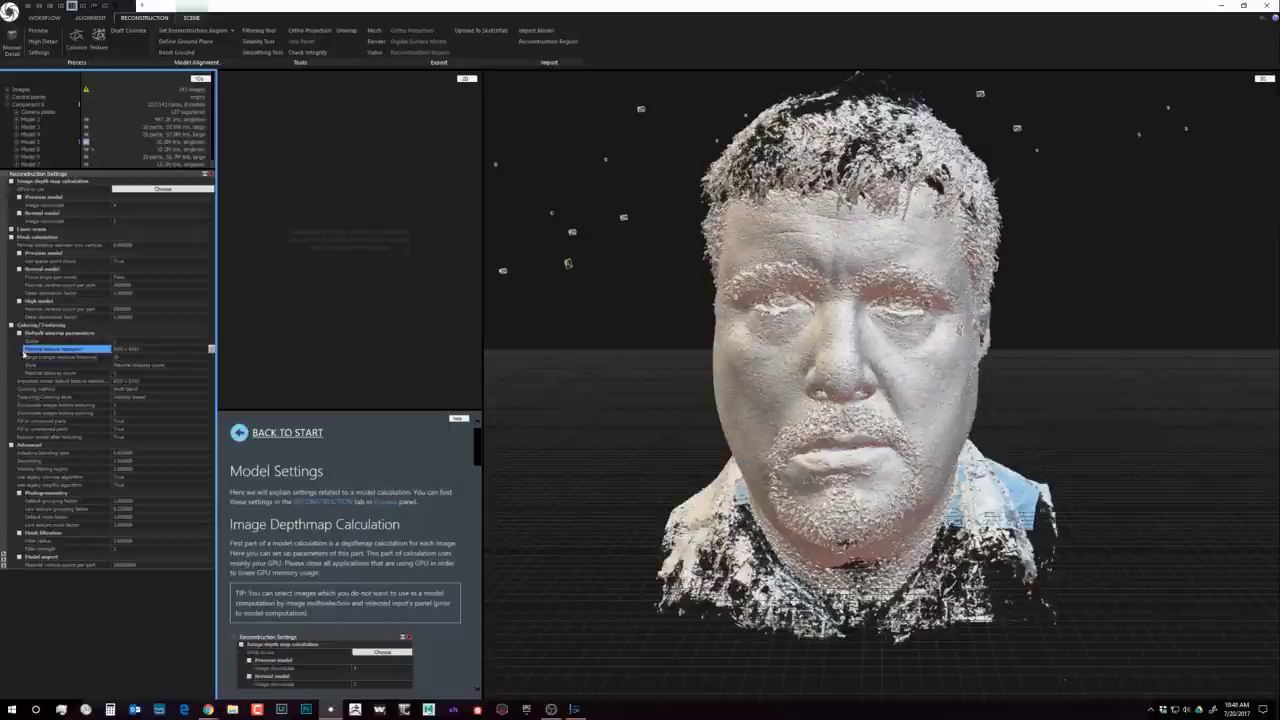
# Step: Try a maximal texture resolution of 16384 x 16384, and set it back to 8192 x 8192
pyautogui.click(210, 348)
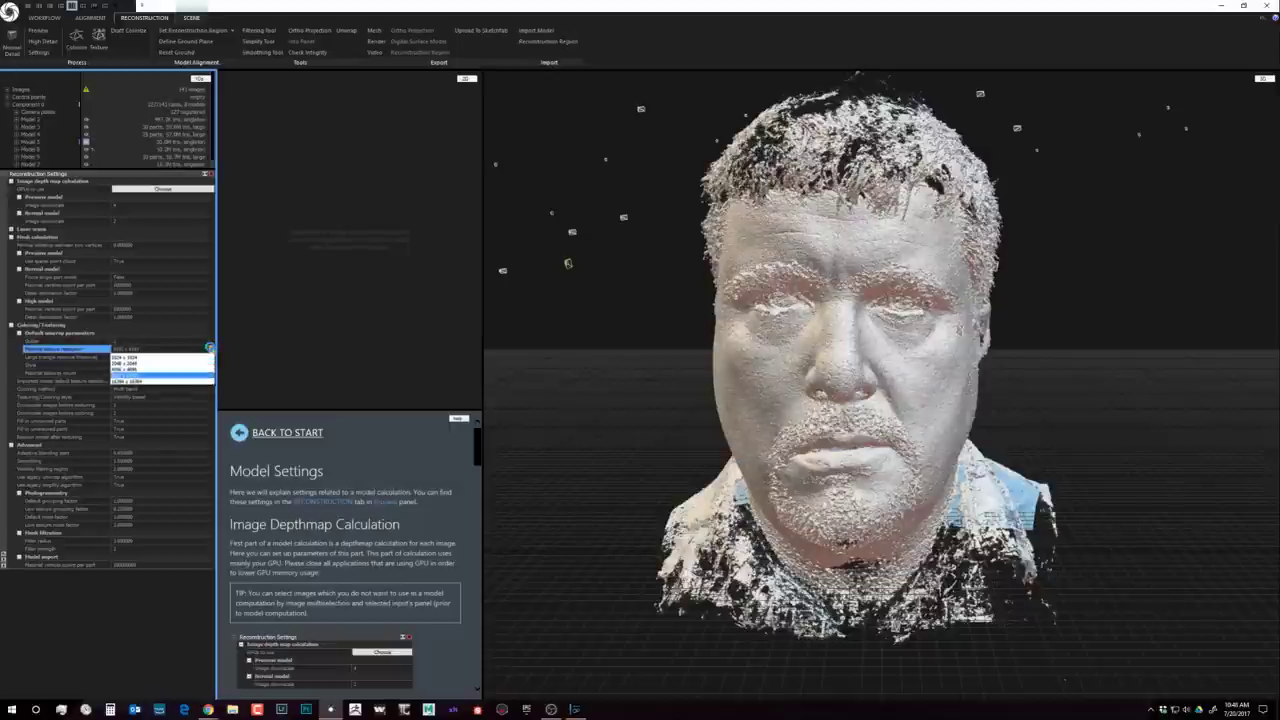
pyautogui.press('Down')
pyautogui.press('Return')
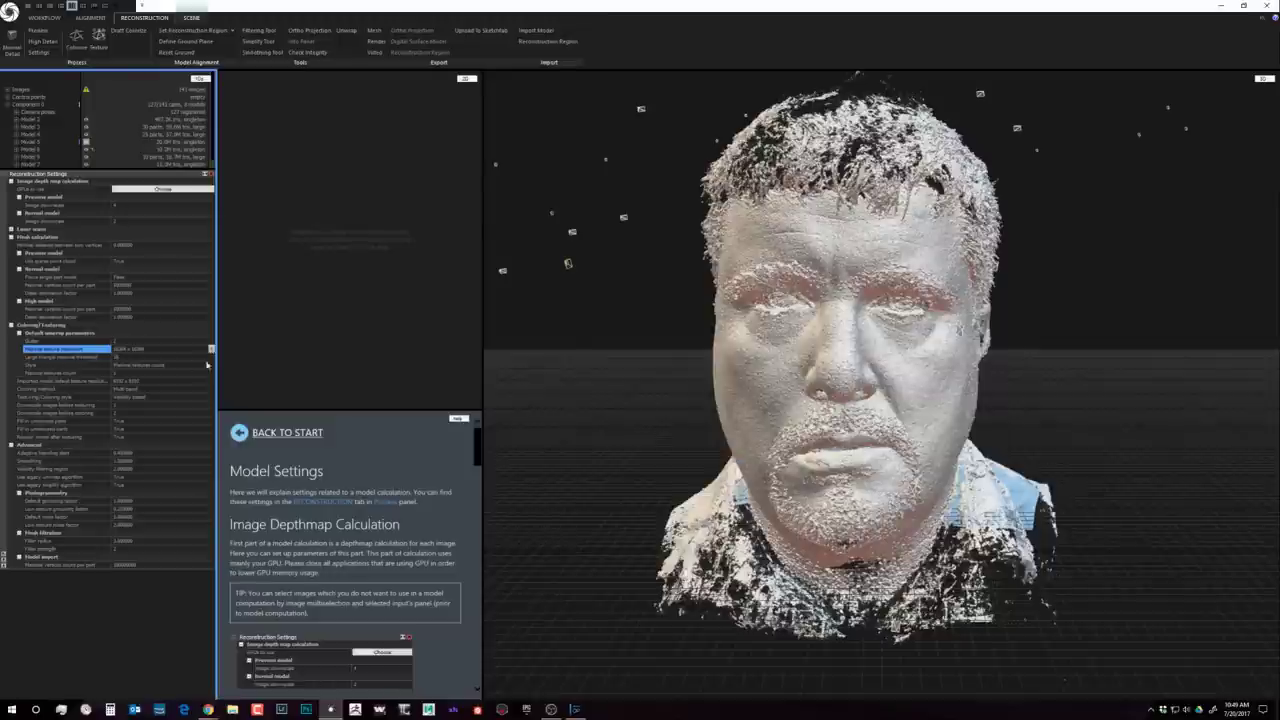
pyautogui.click(211, 349)
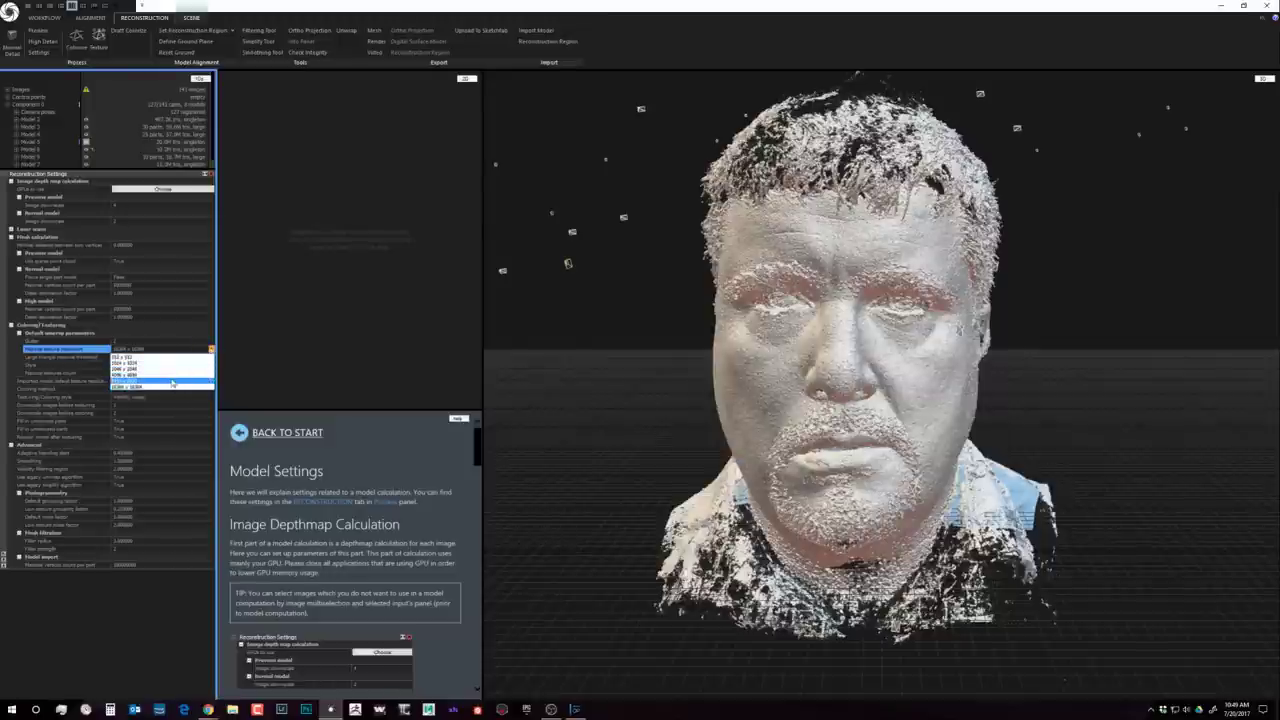
pyautogui.click(172, 382)
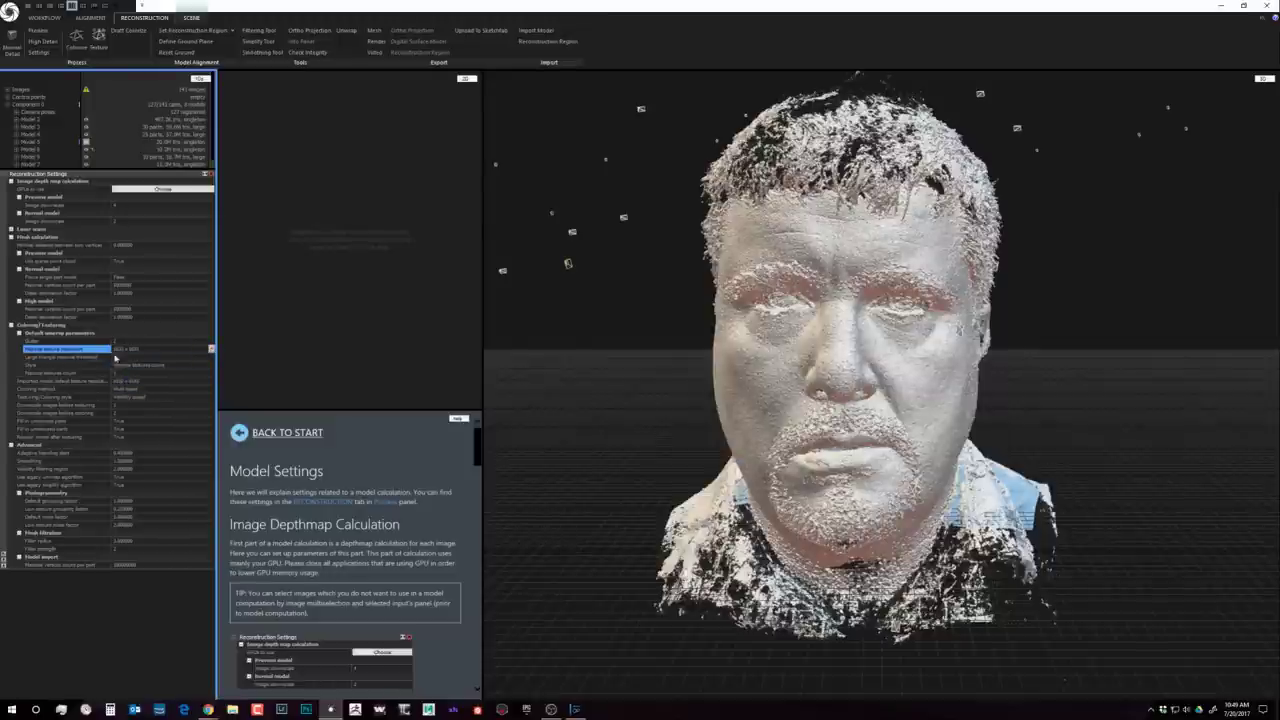
# Step: Review the unwrapping style options and keep Maximal textures count
pyautogui.click(156, 365)
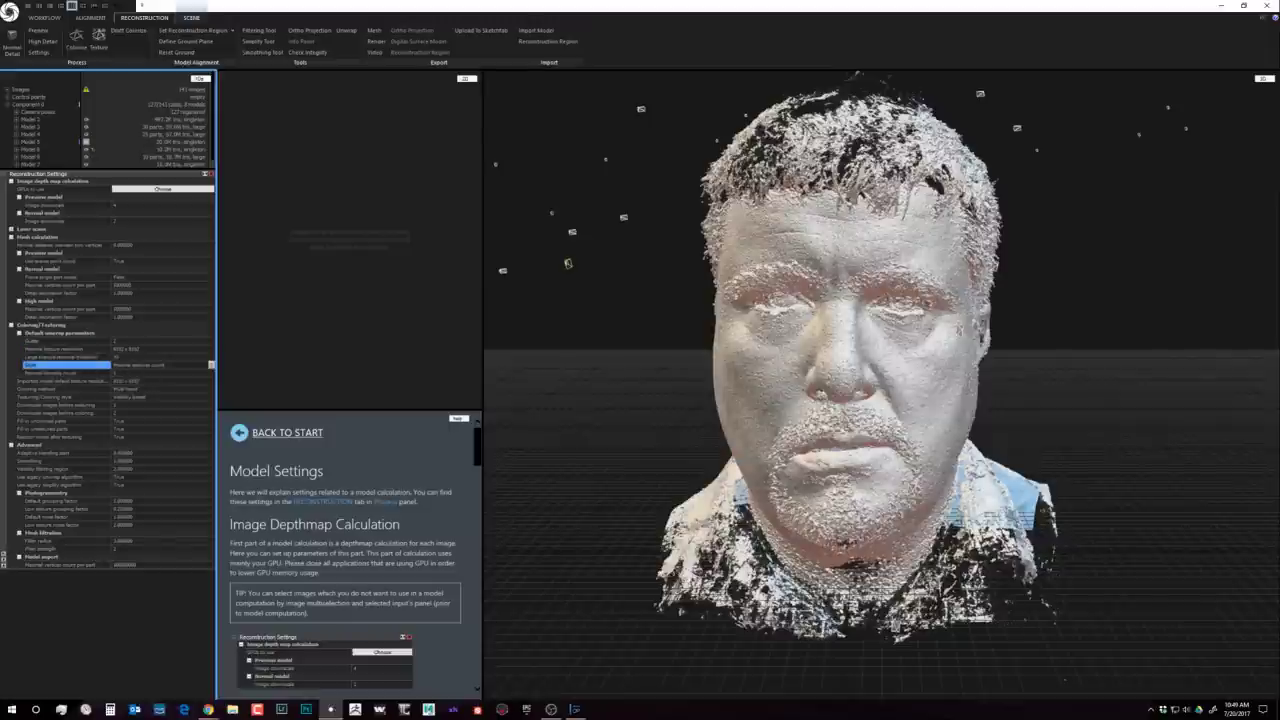
pyautogui.click(157, 365)
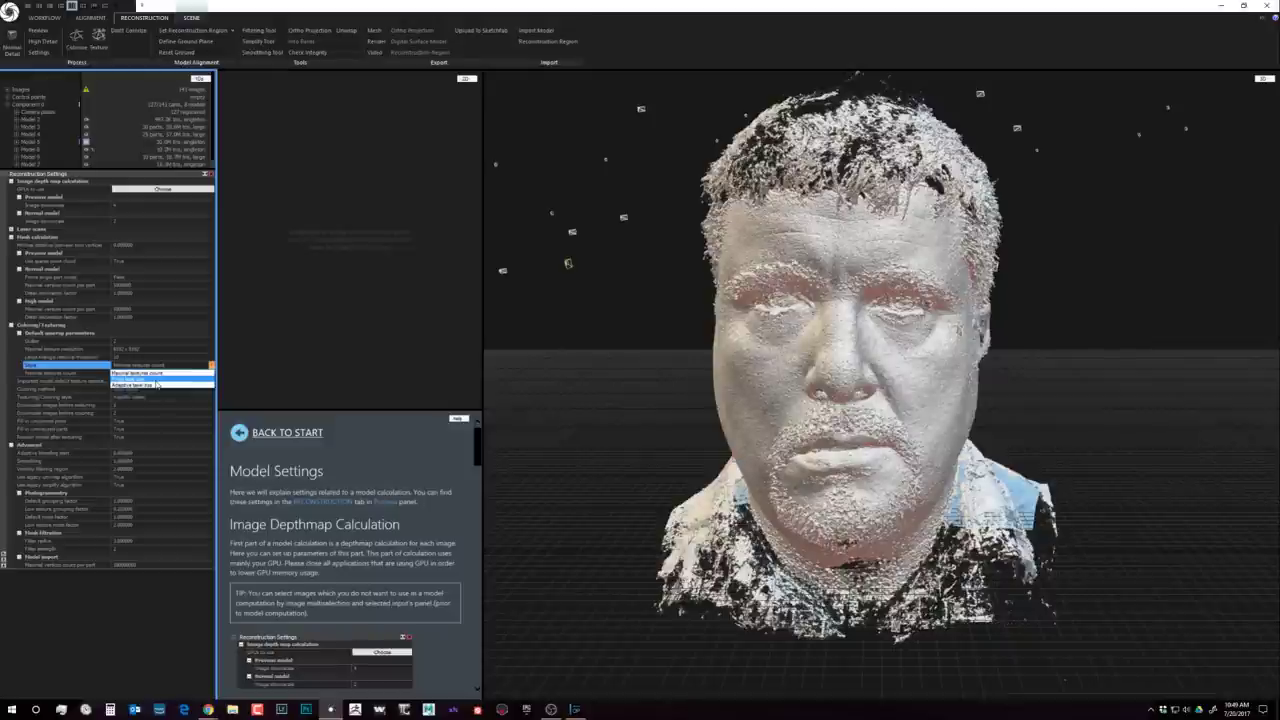
pyautogui.click(140, 372)
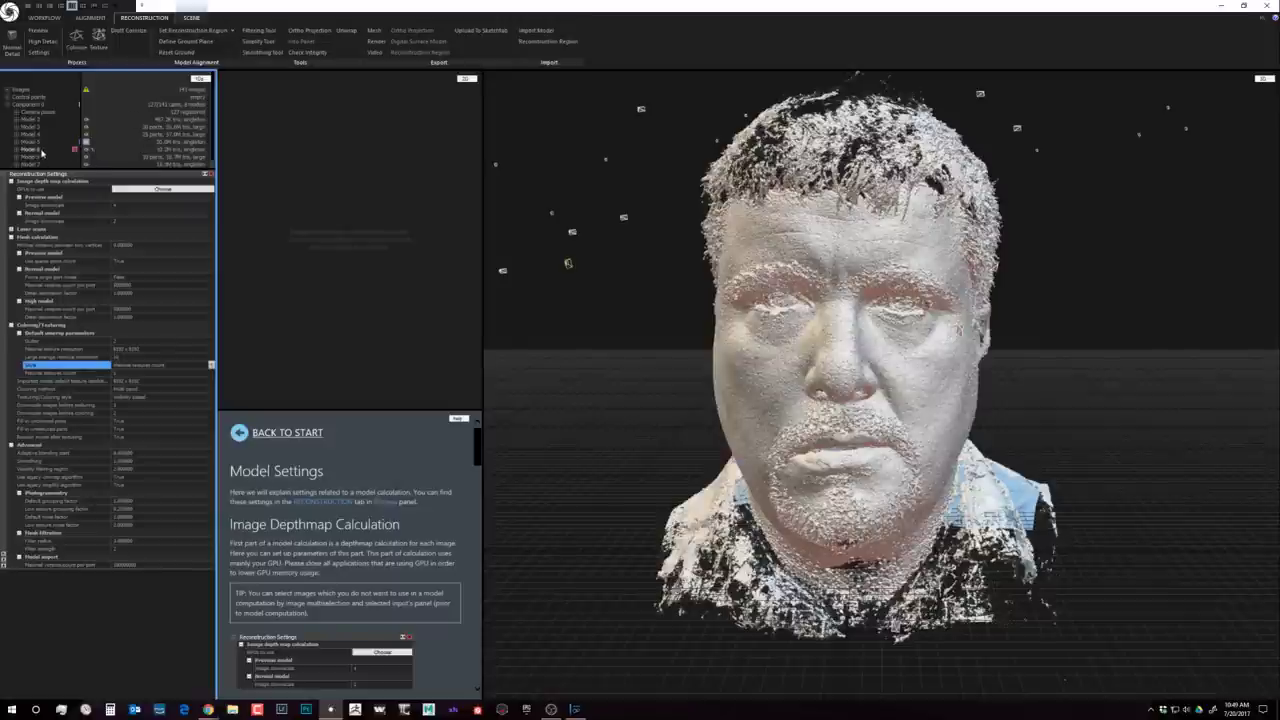
# Step: Display the textured Model 6, switch to the untextured large model listed below it, and examine the face from the front and side
pyautogui.click(42, 150)
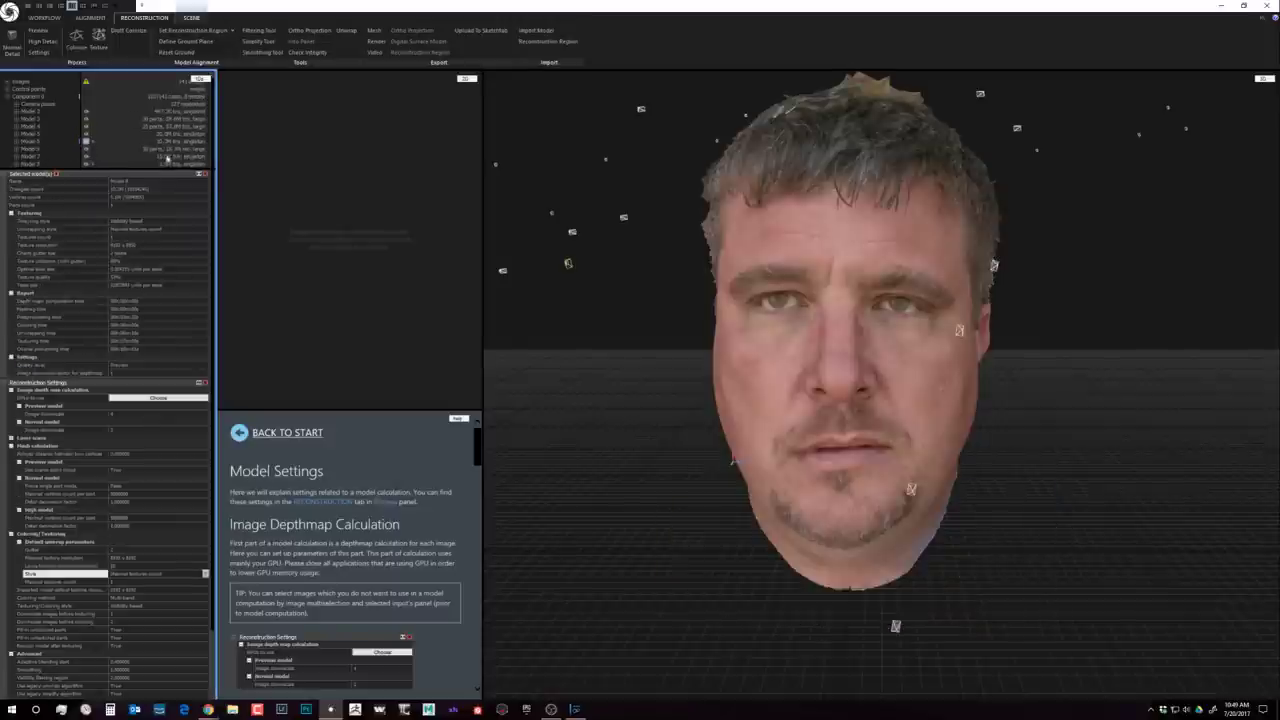
pyautogui.click(49, 152)
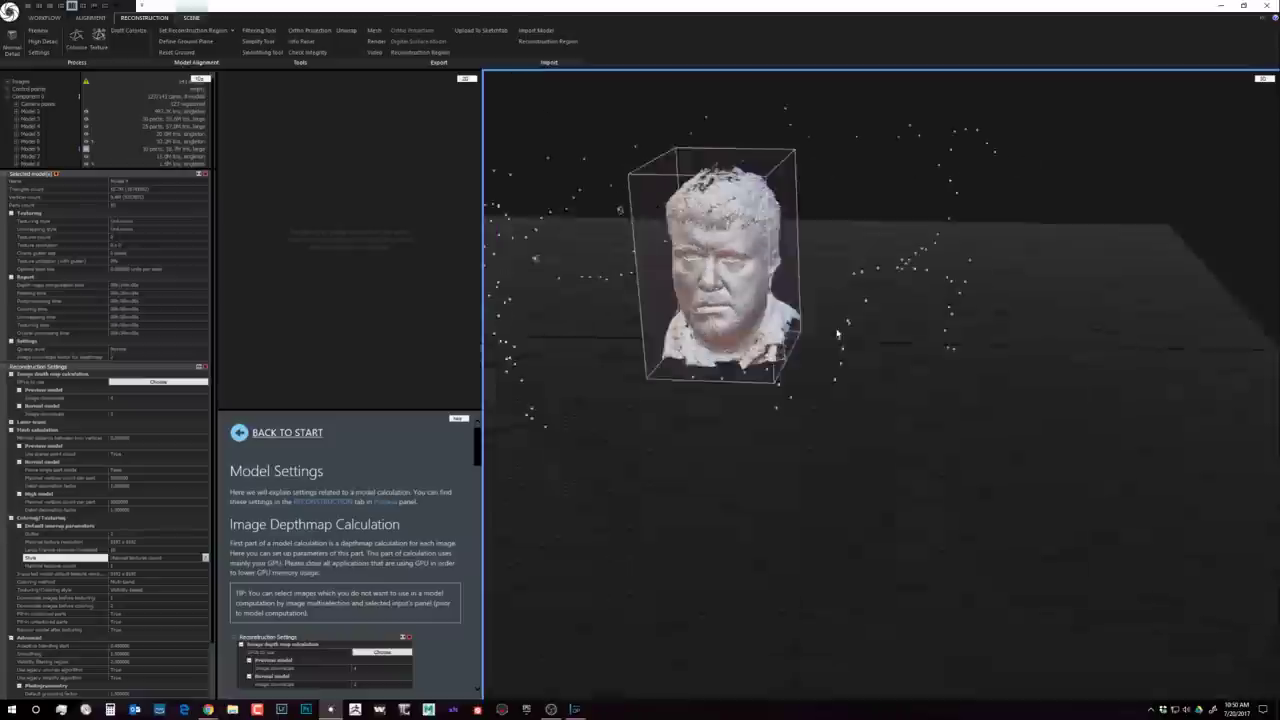
pyautogui.scroll(5, 760, 272)
pyautogui.moveTo(781, 291); pyautogui.dragTo(892, 310)
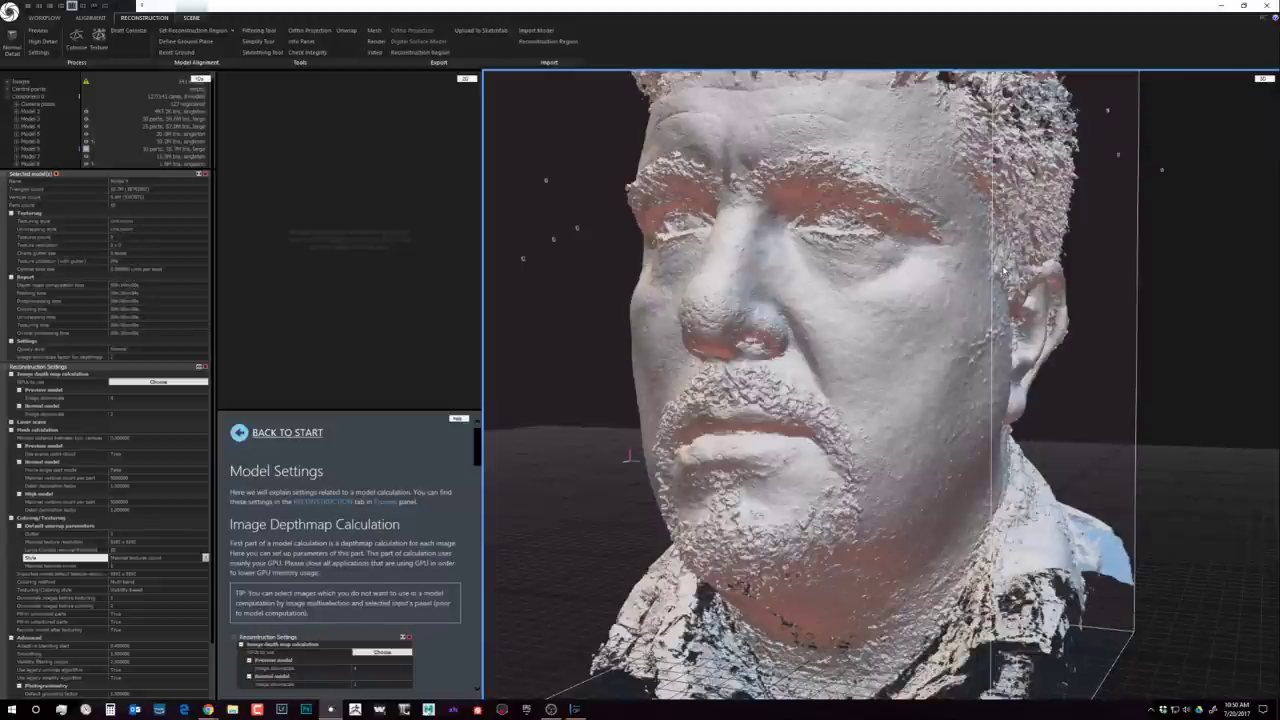
pyautogui.moveTo(1038, 210); pyautogui.dragTo(1000, 222)
pyautogui.scroll(-3, 990, 207)
pyautogui.scroll(3, 995, 214)
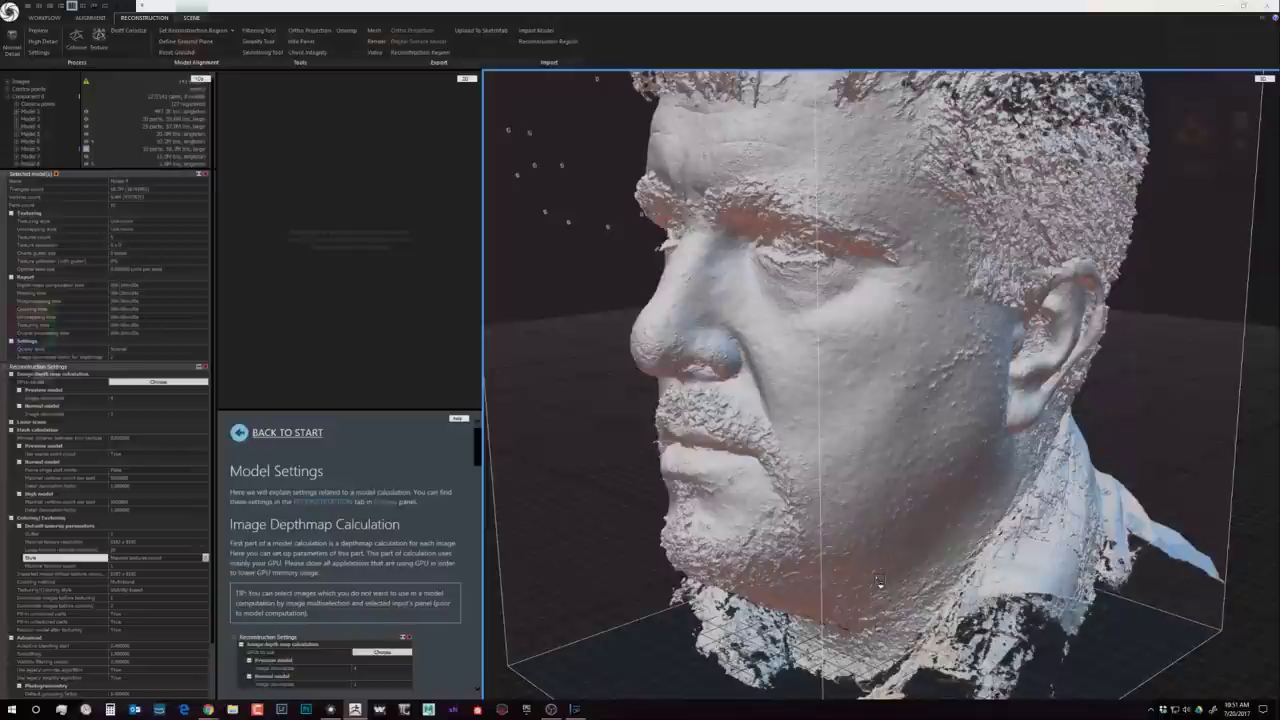
# Step: Switch to ZBrush, draw the PolyMesh3D star on the canvas, and enter edit mode
pyautogui.hotkey('alt', 'Tab')
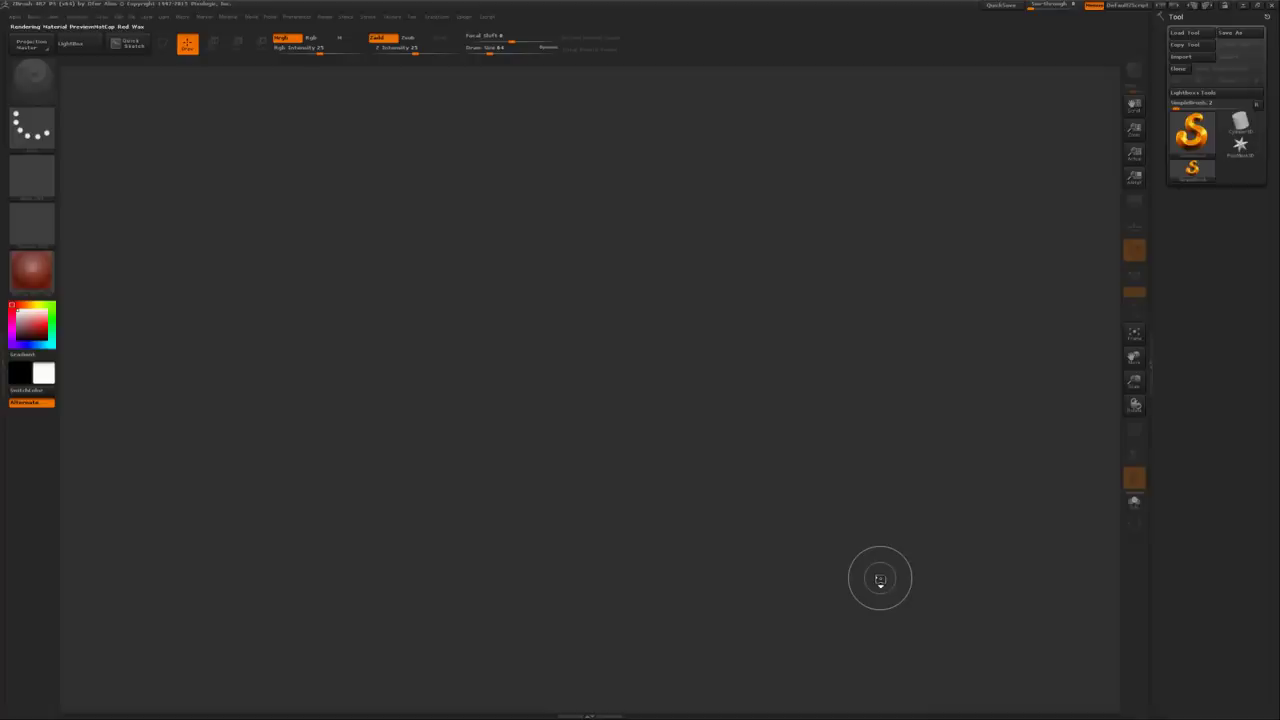
pyautogui.press(',')
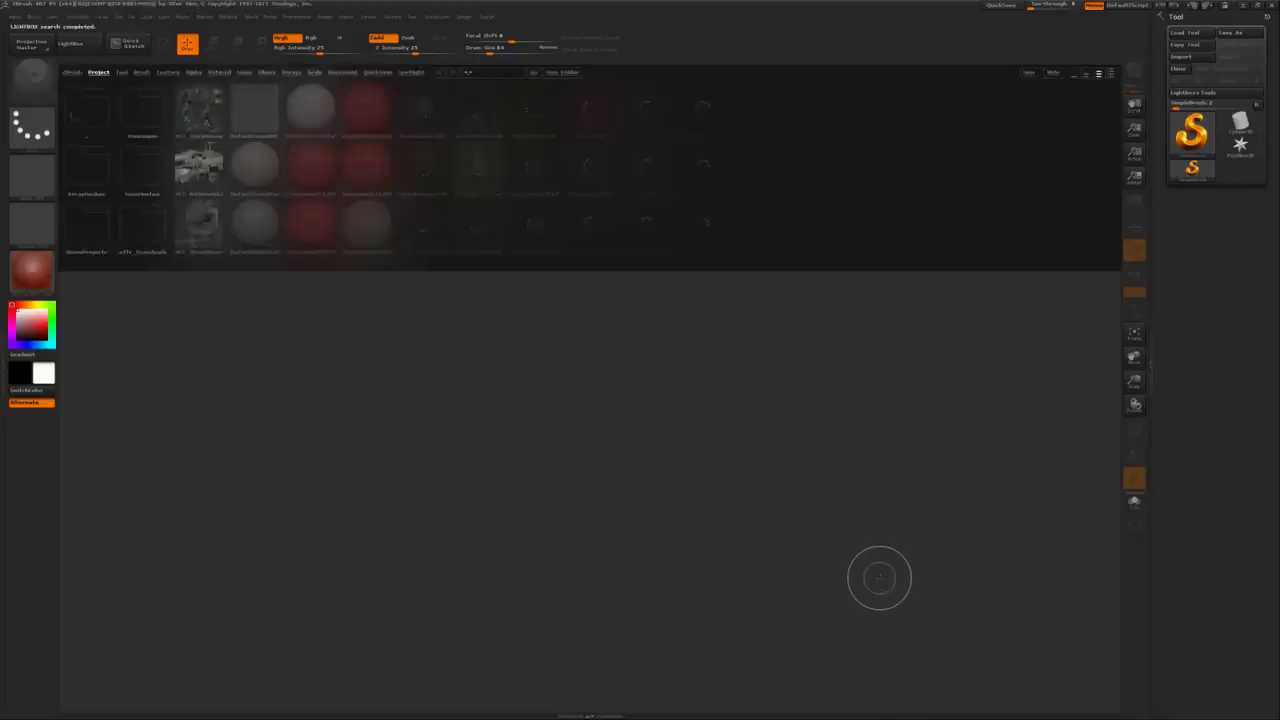
pyautogui.press(',')
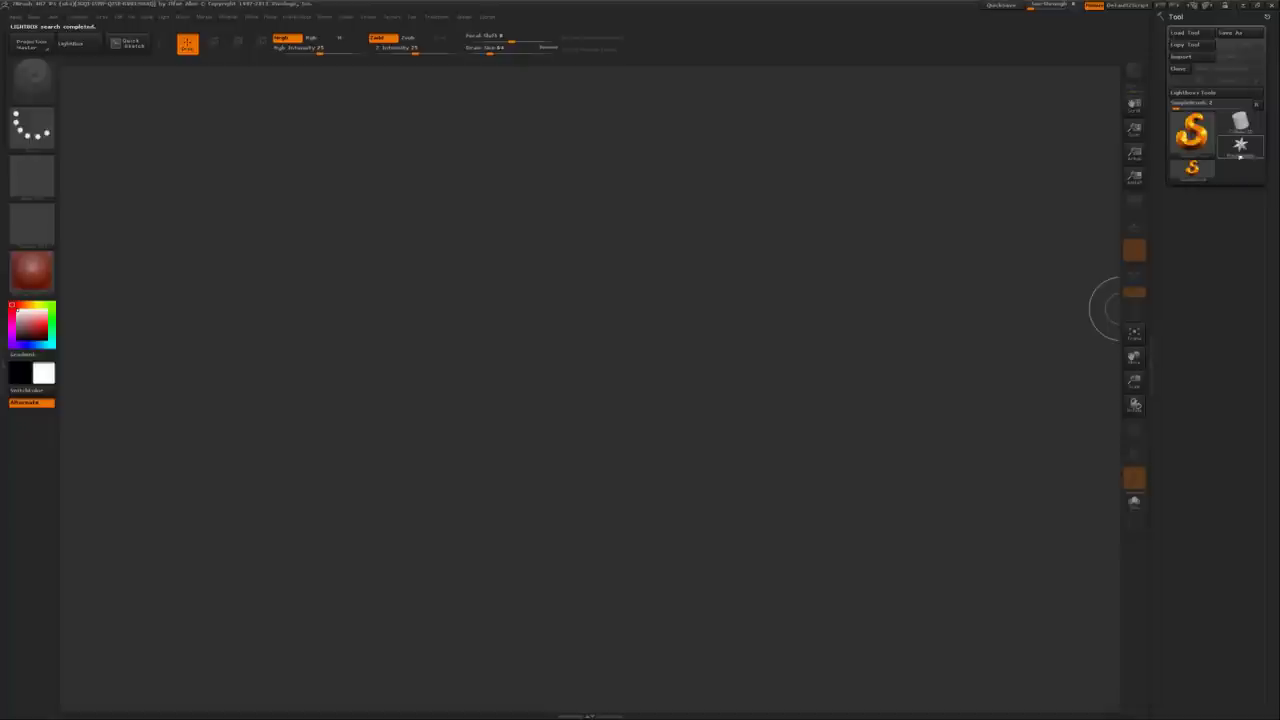
pyautogui.click(1240, 145)
pyautogui.moveTo(588, 366); pyautogui.dragTo(850, 392)
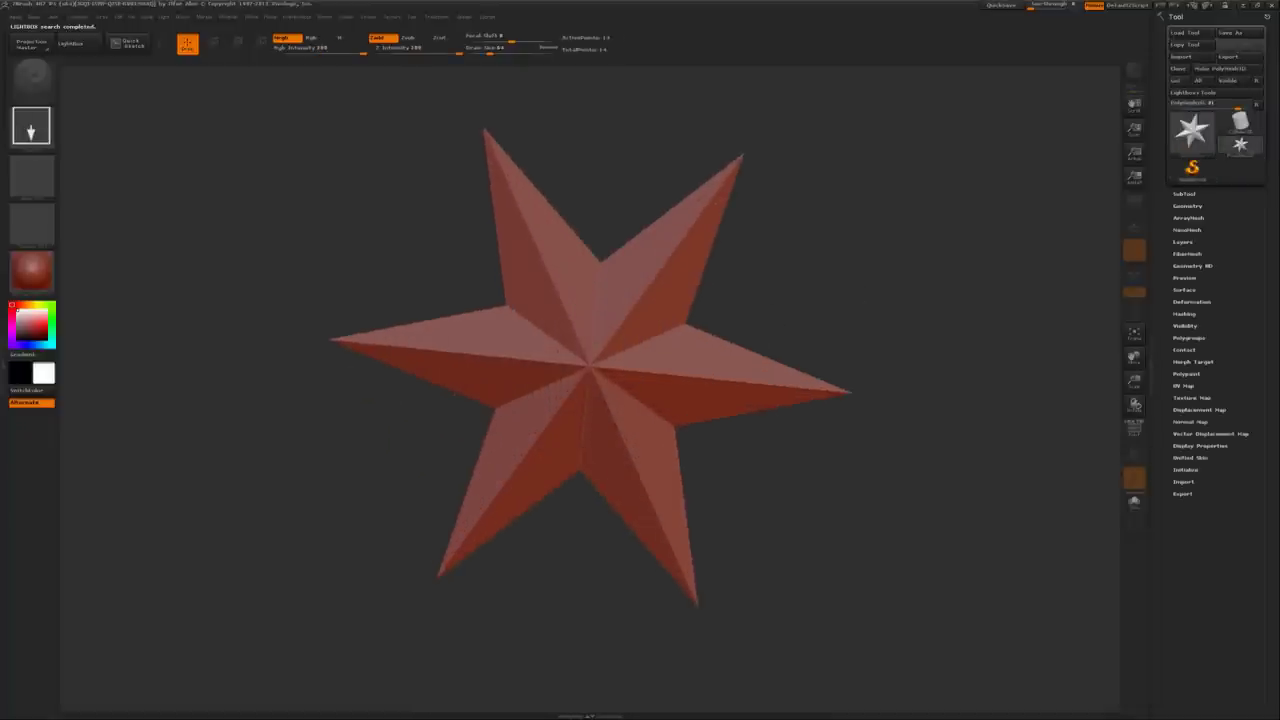
pyautogui.press('t')
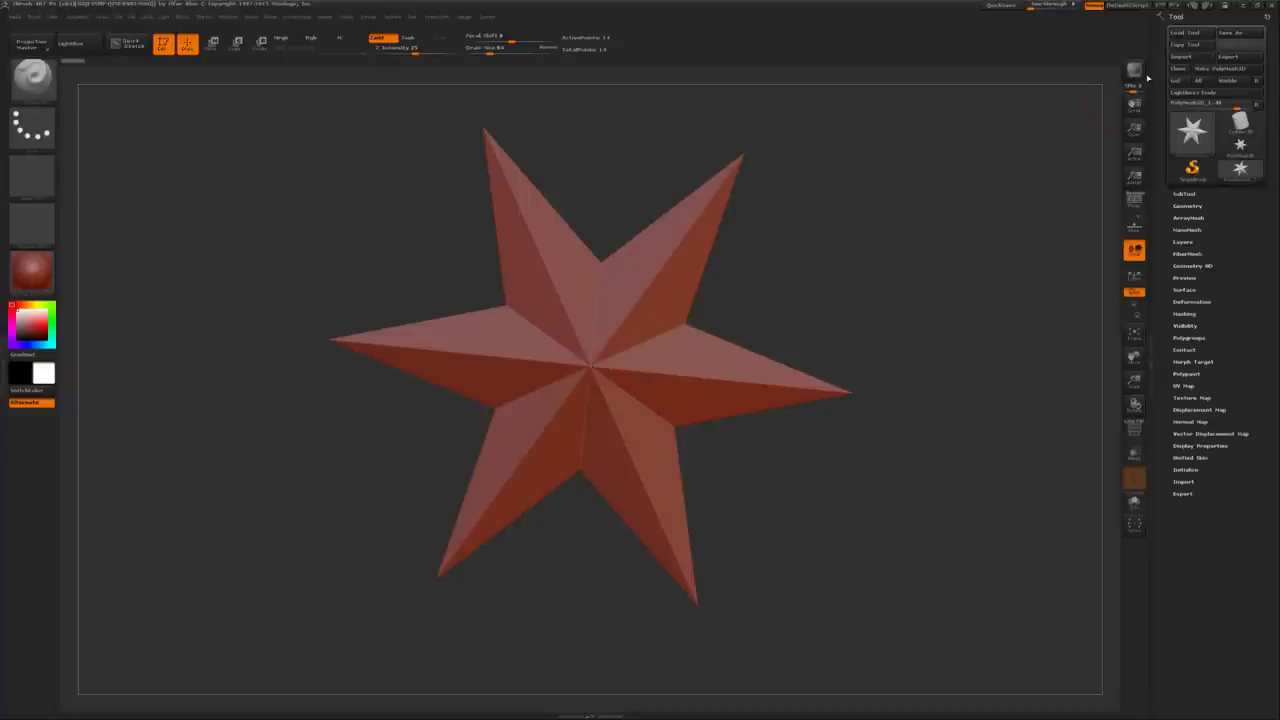
# Step: Load the head scan ZTool from the Single Camera Head Scanning Vol.2 tutorial project on Local Disk (E:)
pyautogui.click(1185, 32)
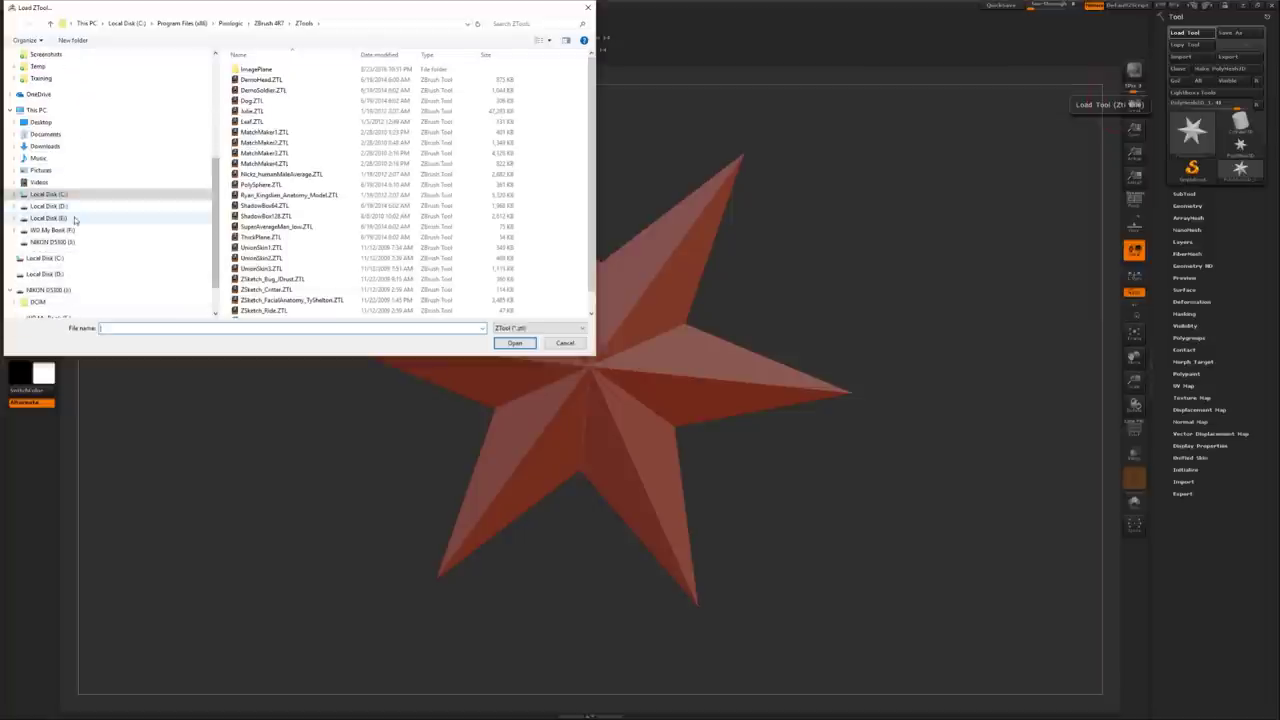
pyautogui.click(50, 218)
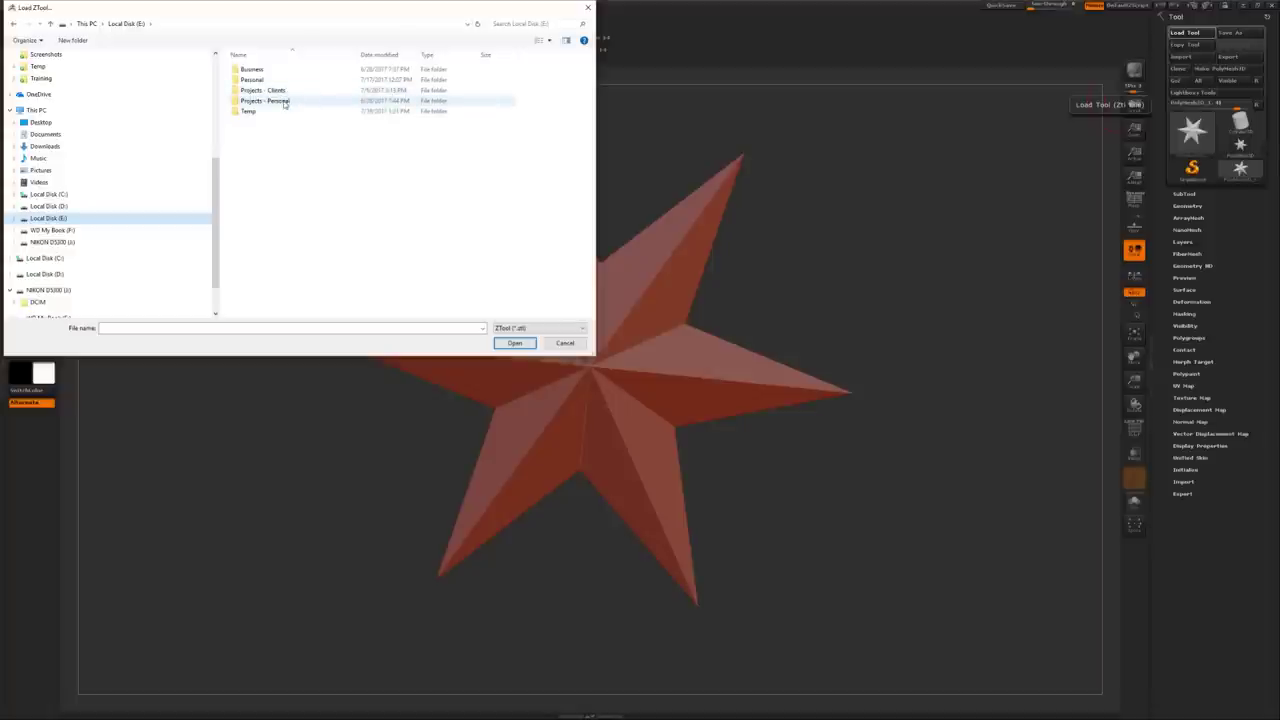
pyautogui.doubleClick(284, 103)
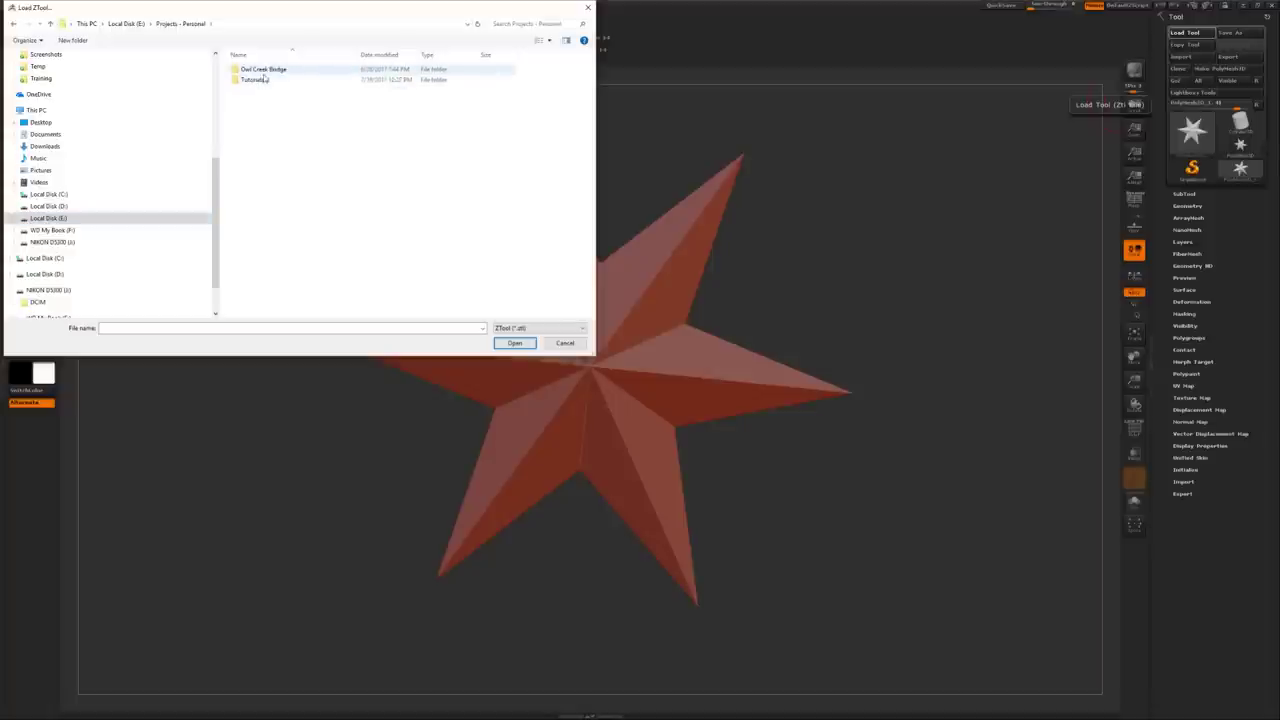
pyautogui.doubleClick(264, 79)
pyautogui.doubleClick(266, 76)
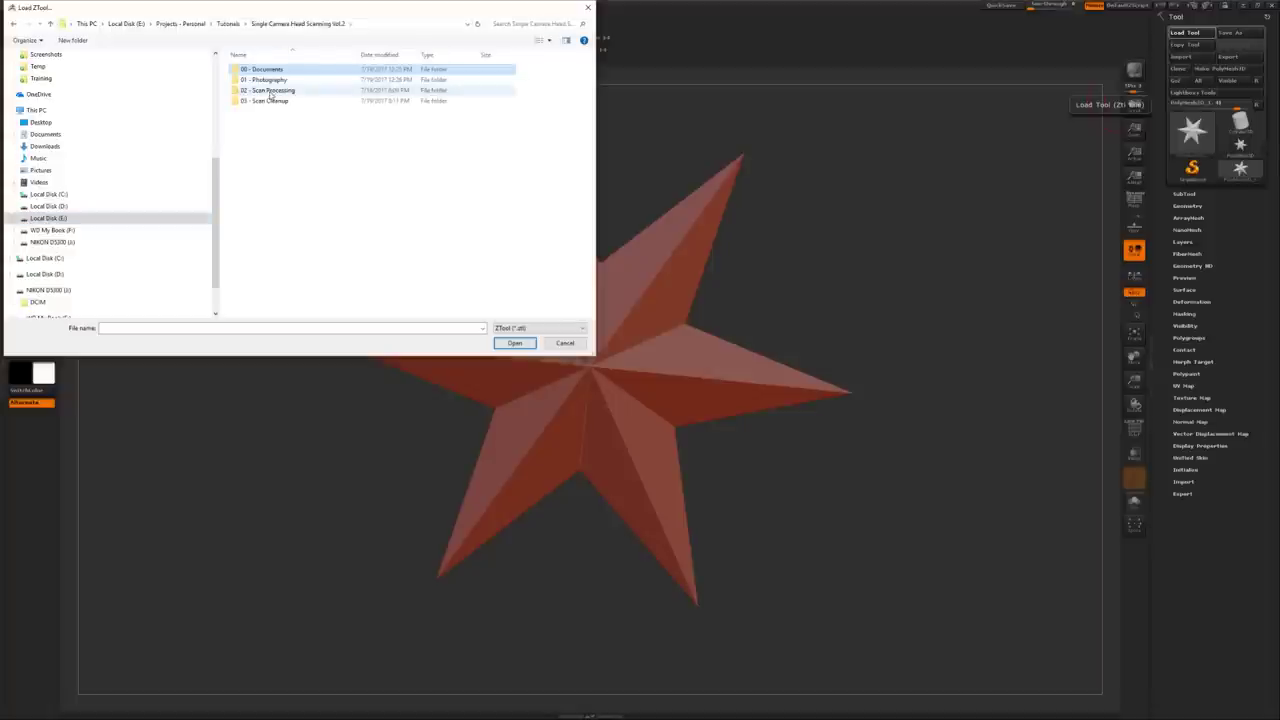
pyautogui.doubleClick(270, 92)
pyautogui.doubleClick(314, 100)
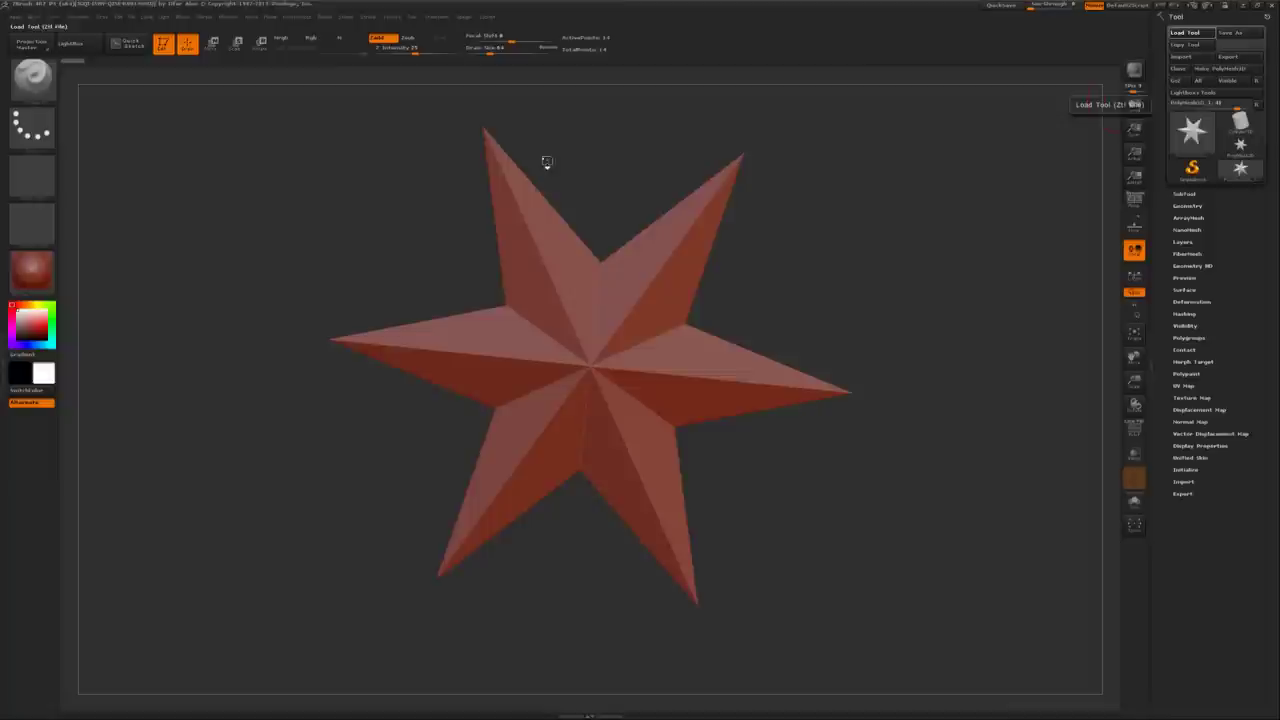
# Step: Expand the loaded tool's SubTool list and examine the detailed head from the front and three-quarter views
pyautogui.moveTo(825, 347); pyautogui.dragTo(862, 430)
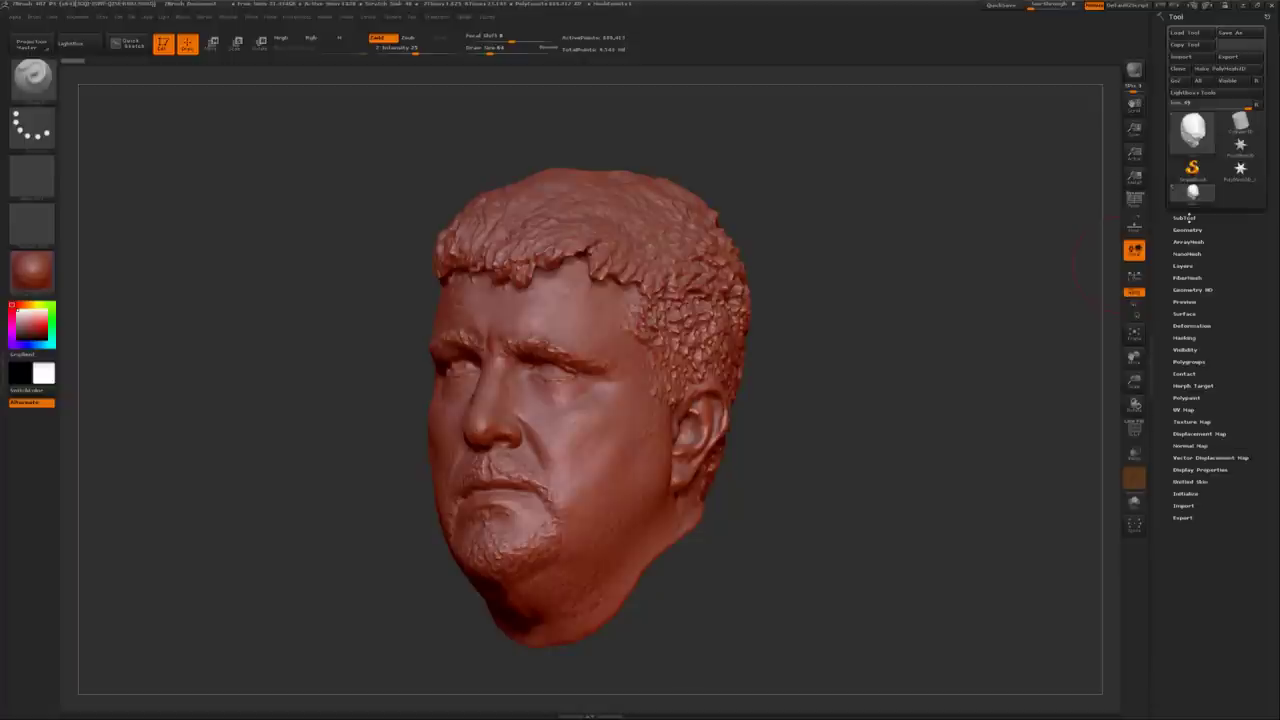
pyautogui.click(1185, 217)
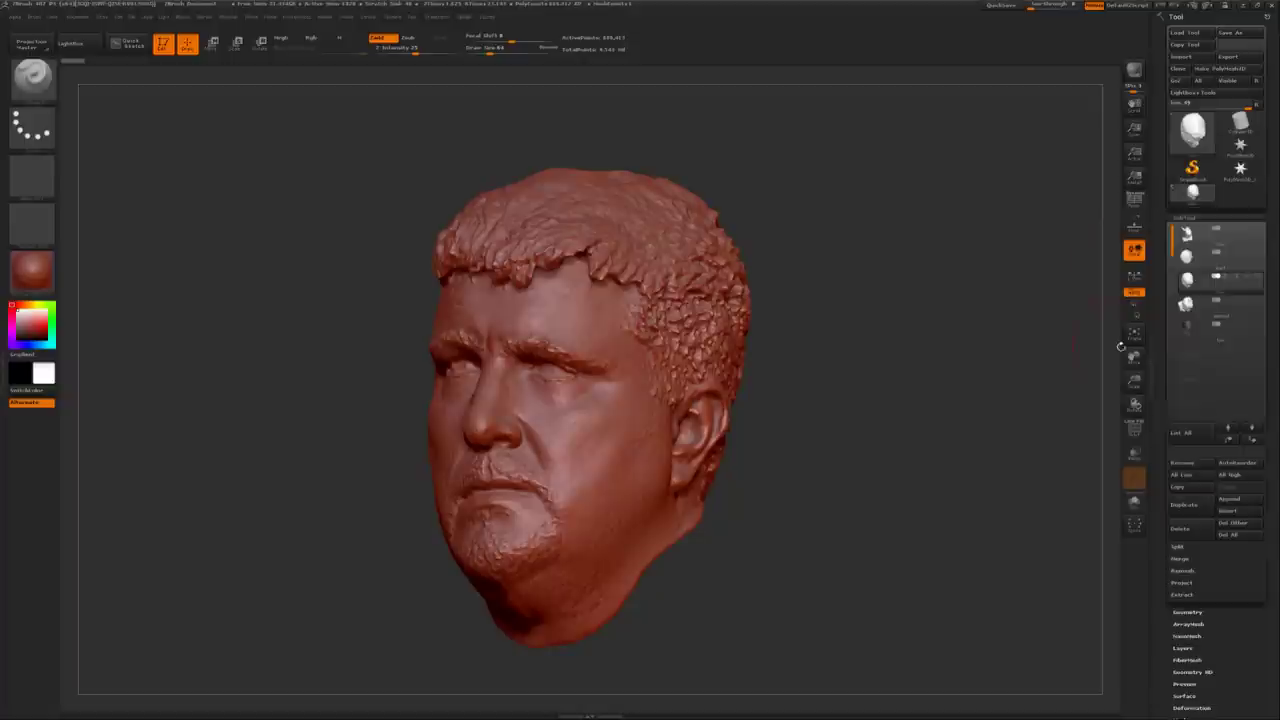
pyautogui.moveTo(820, 426)
pyautogui.mouseDown()
pyautogui.moveTo(900, 430)
pyautogui.moveTo(830, 428)
pyautogui.moveTo(770, 470)
pyautogui.moveTo(617, 417)
pyautogui.moveTo(809, 458)
pyautogui.mouseUp()
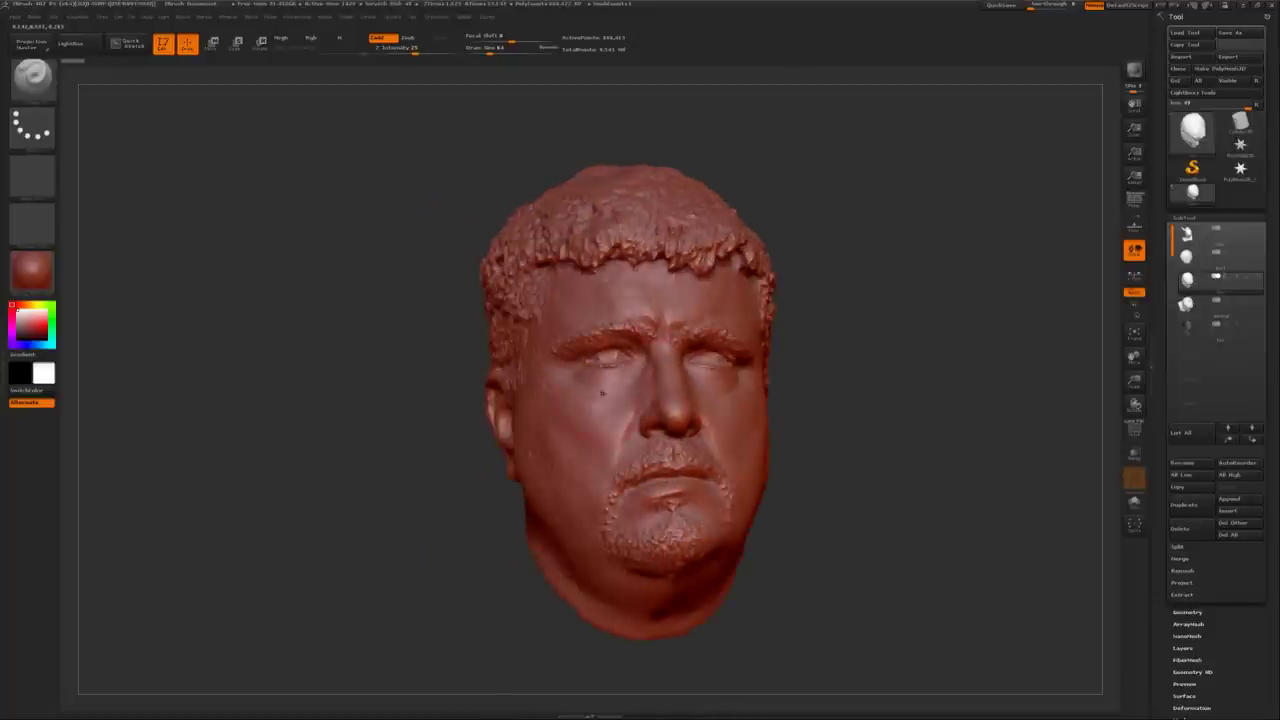
pyautogui.moveTo(602, 393)
pyautogui.mouseDown()
pyautogui.moveTo(800, 415)
pyautogui.moveTo(540, 405)
pyautogui.moveTo(570, 406)
pyautogui.mouseUp()
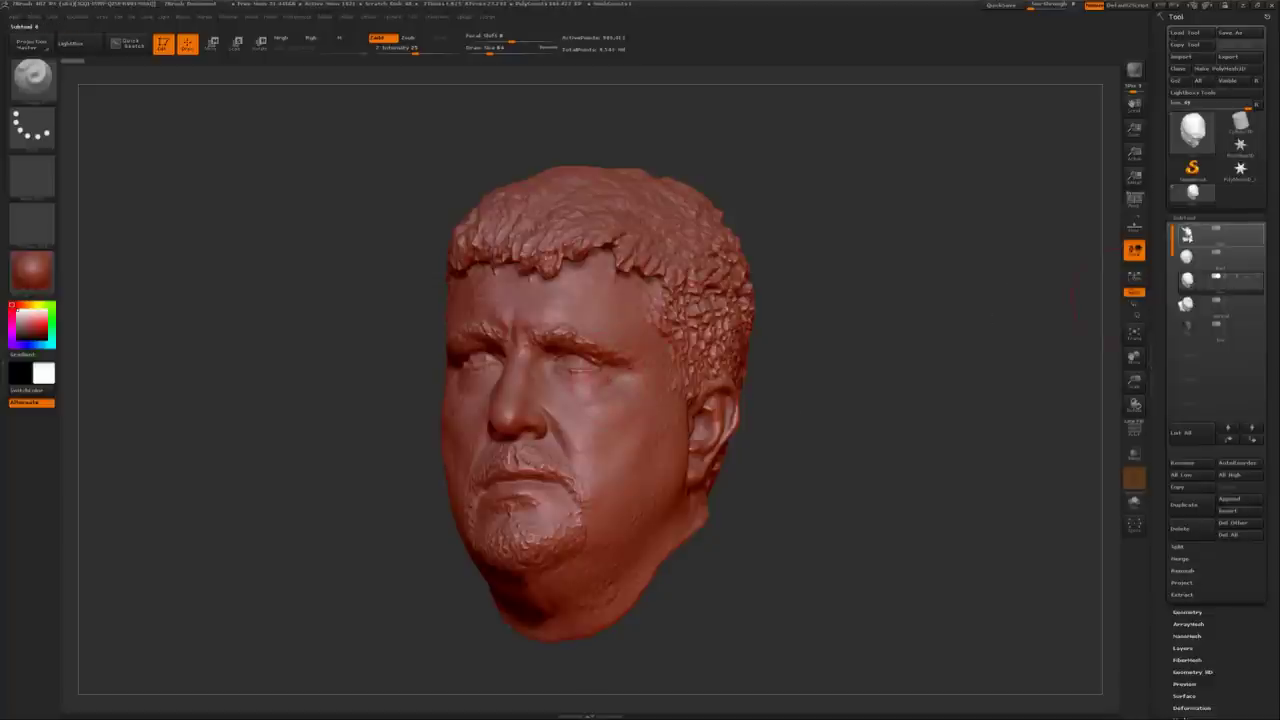
# Step: Select the low-detail bust subtool, duplicate it, and inspect the bust and its loose shirt geometry from several sides
pyautogui.click(1200, 234)
pyautogui.moveTo(800, 290)
pyautogui.mouseDown()
pyautogui.moveTo(869, 285)
pyautogui.moveTo(780, 295)
pyautogui.moveTo(904, 305)
pyautogui.moveTo(960, 276)
pyautogui.mouseUp()
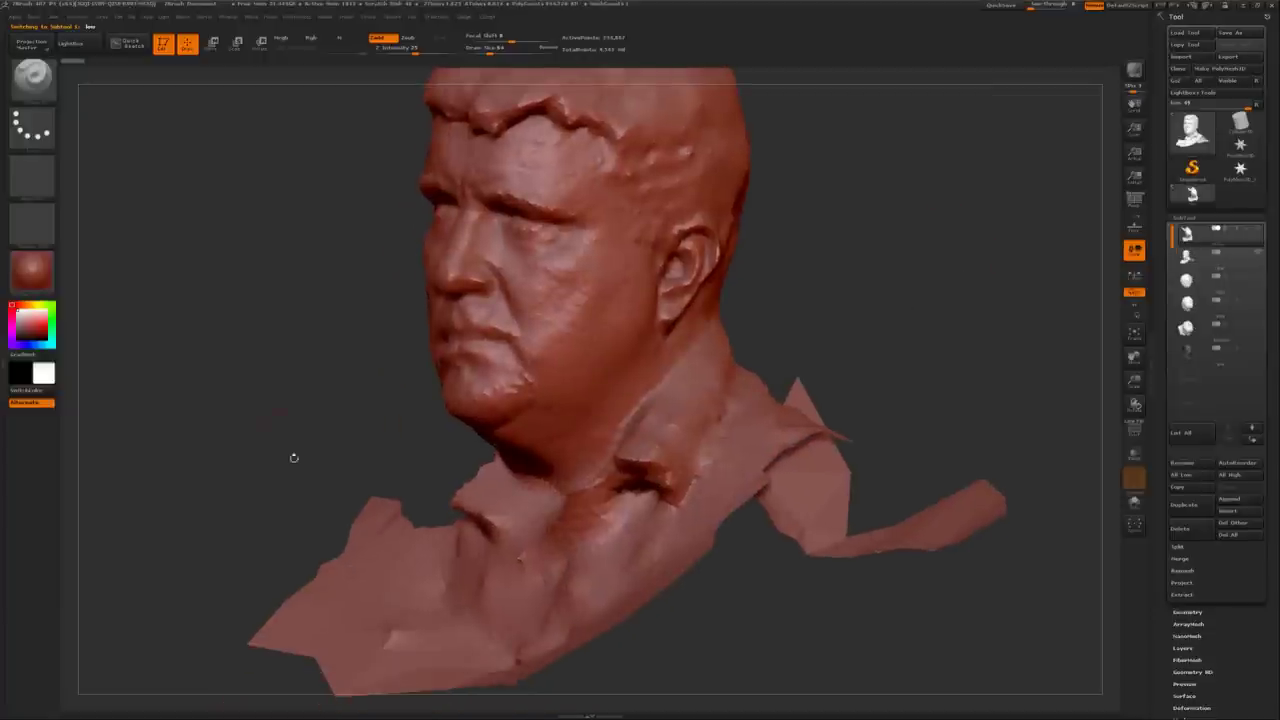
pyautogui.moveTo(297, 429)
pyautogui.mouseDown()
pyautogui.moveTo(300, 400)
pyautogui.moveTo(300, 470)
pyautogui.moveTo(300, 440)
pyautogui.mouseUp()
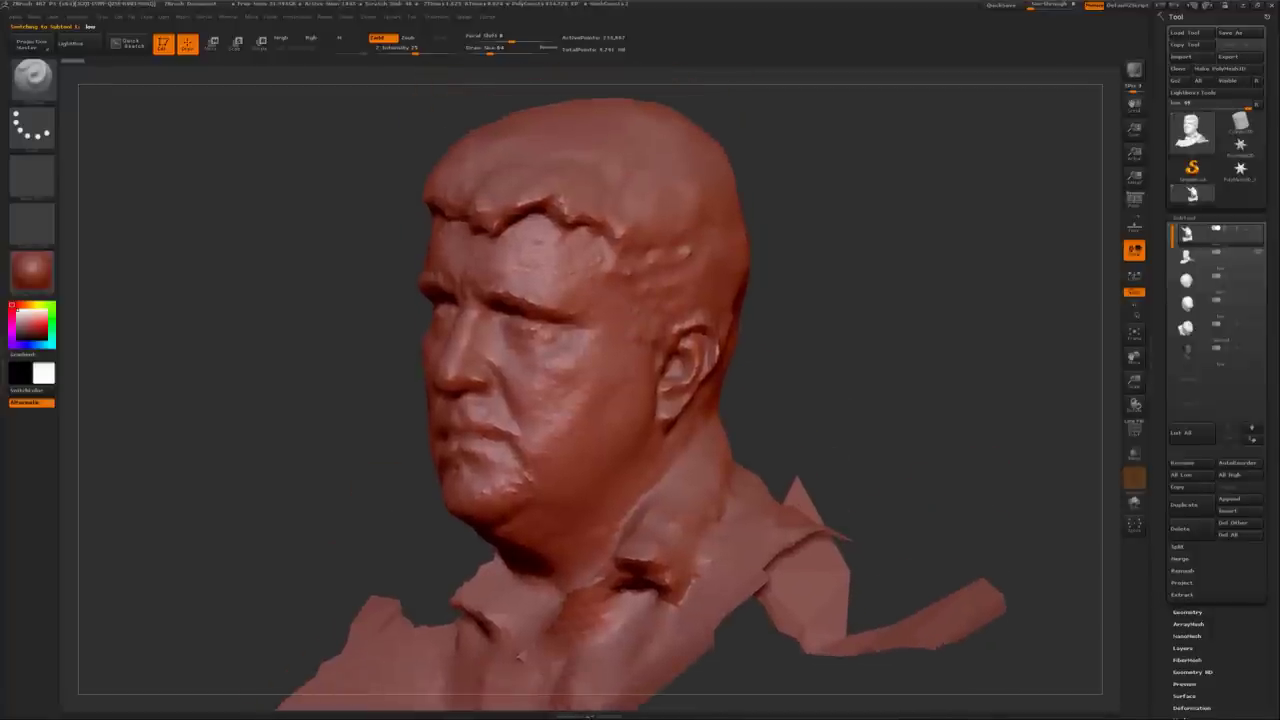
pyautogui.moveTo(900, 610); pyautogui.dragTo(1060, 597)
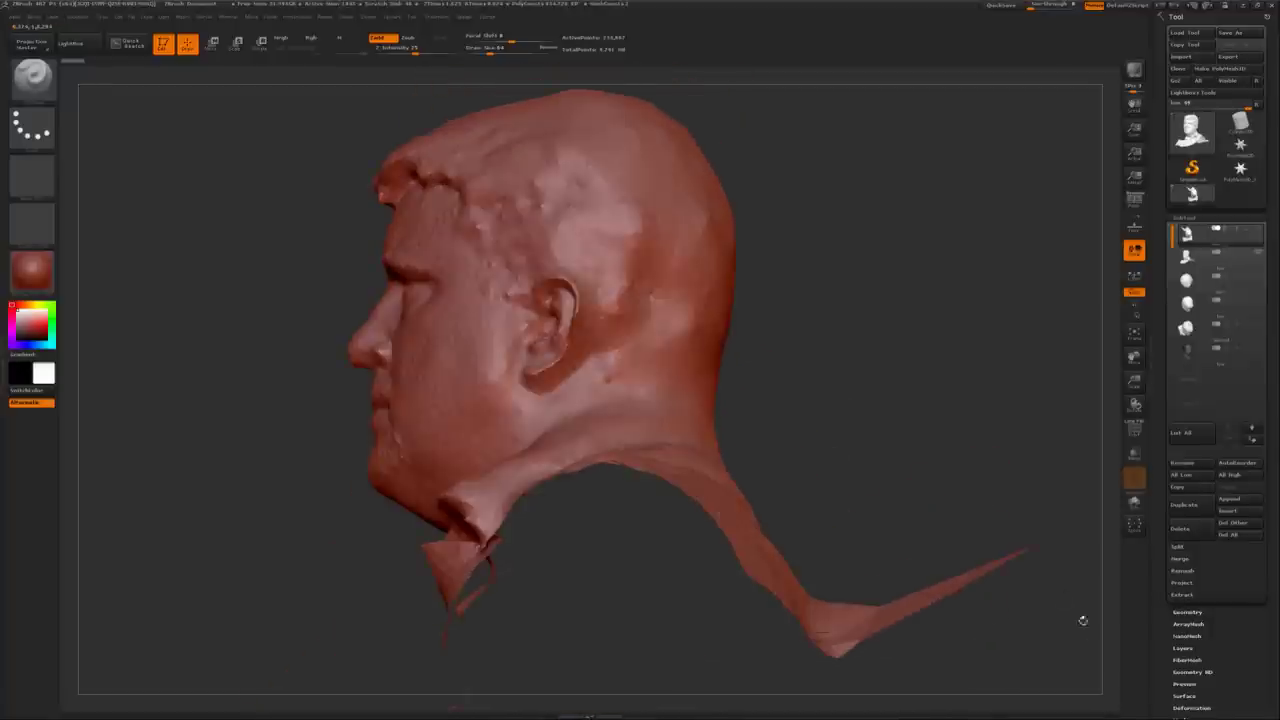
pyautogui.moveTo(720, 423)
pyautogui.mouseDown()
pyautogui.moveTo(459, 390)
pyautogui.moveTo(600, 405)
pyautogui.mouseUp()
# Step: Switch the selection brush to SelectLasso and lasso the loose geometry beside the bust's shoulder
pyautogui.press('1')
pyautogui.hotkey('ctrl', 'shift')
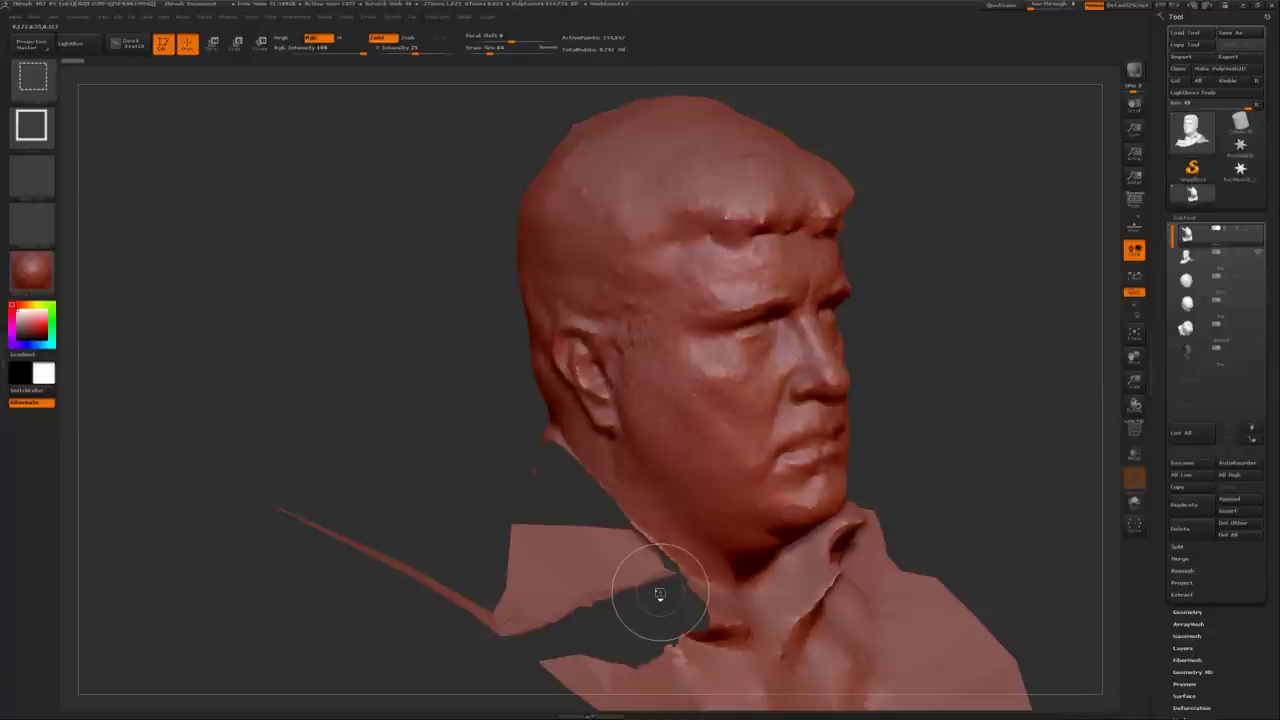
pyautogui.click(32, 75)
pyautogui.click(355, 130)
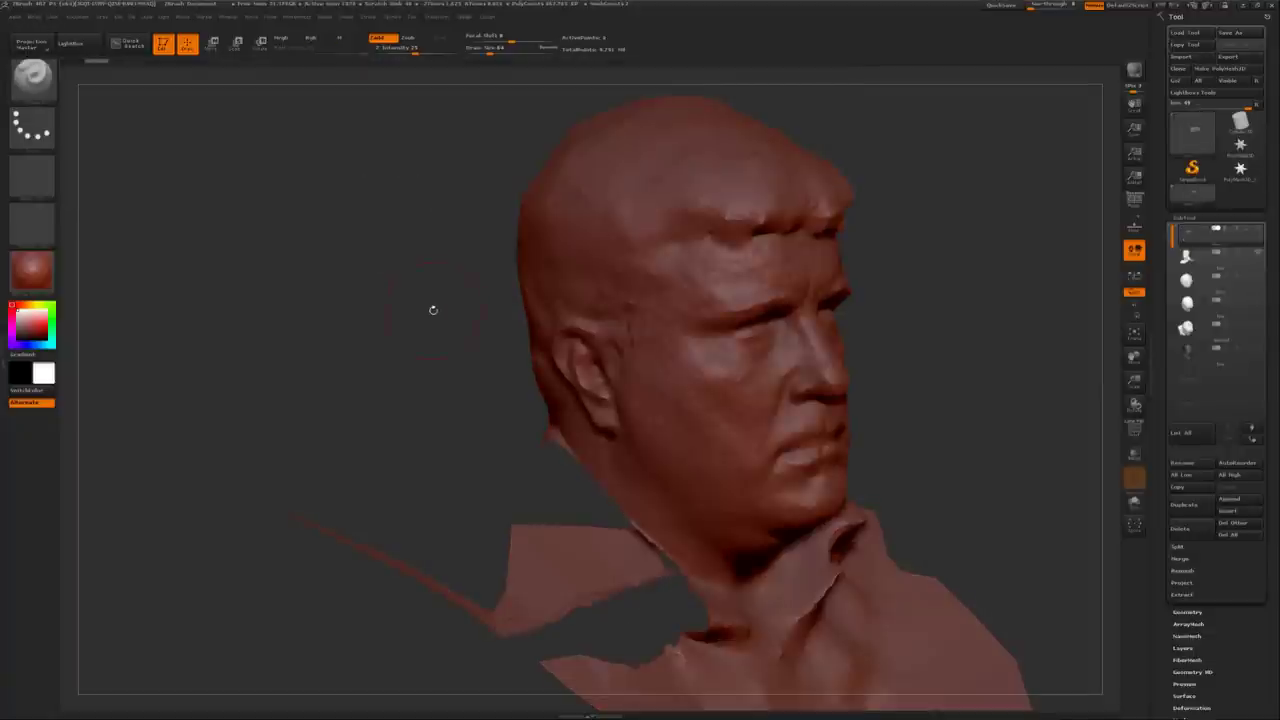
pyautogui.moveTo(433, 310); pyautogui.dragTo(443, 543)
pyautogui.moveTo(392, 482)
pyautogui.keyDown('ctrl'); pyautogui.keyDown('shift'); pyautogui.mouseDown()
pyautogui.moveTo(430, 434)
pyautogui.moveTo(499, 409)
pyautogui.moveTo(544, 417)
pyautogui.moveTo(623, 509)
pyautogui.moveTo(344, 316)
pyautogui.mouseUp(); pyautogui.keyUp('shift'); pyautogui.keyUp('ctrl')
pyautogui.hotkey('ctrl', 'shift')
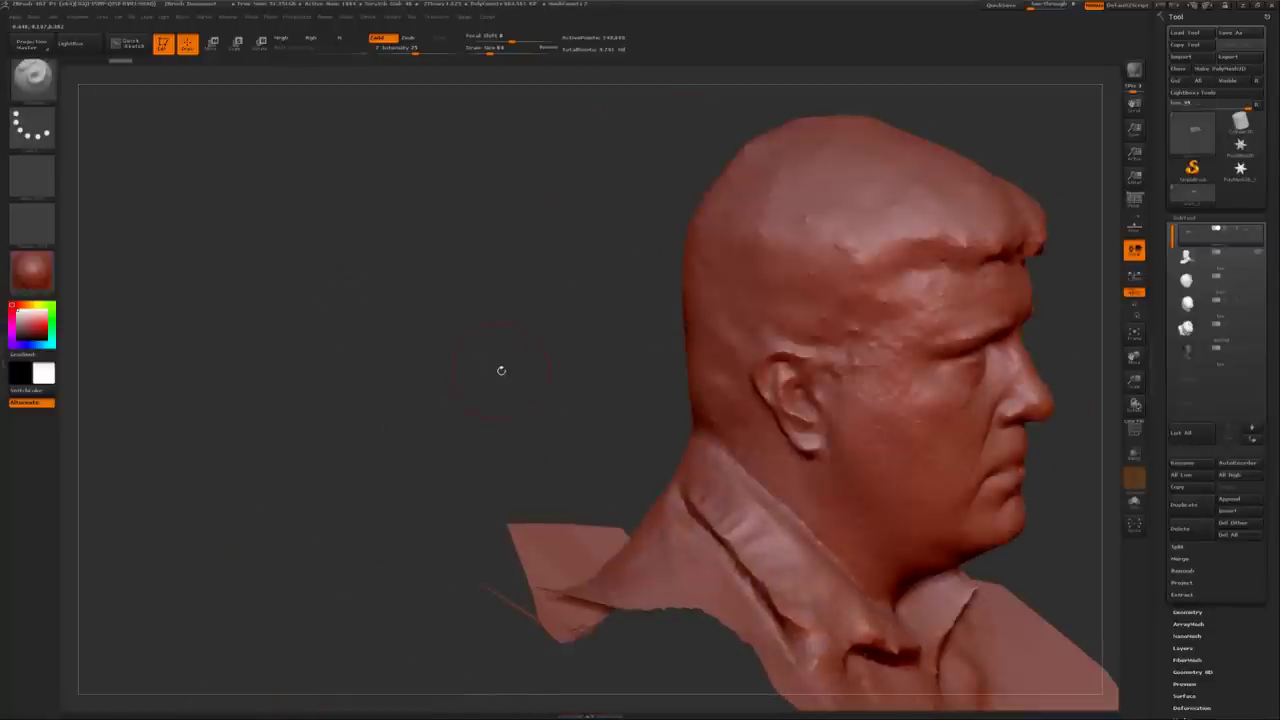
# Step: Try to isolate the stray shoulder flap with a lasso selection, invert the visibility, and show the whole bust again
pyautogui.moveTo(501, 370); pyautogui.dragTo(414, 329)
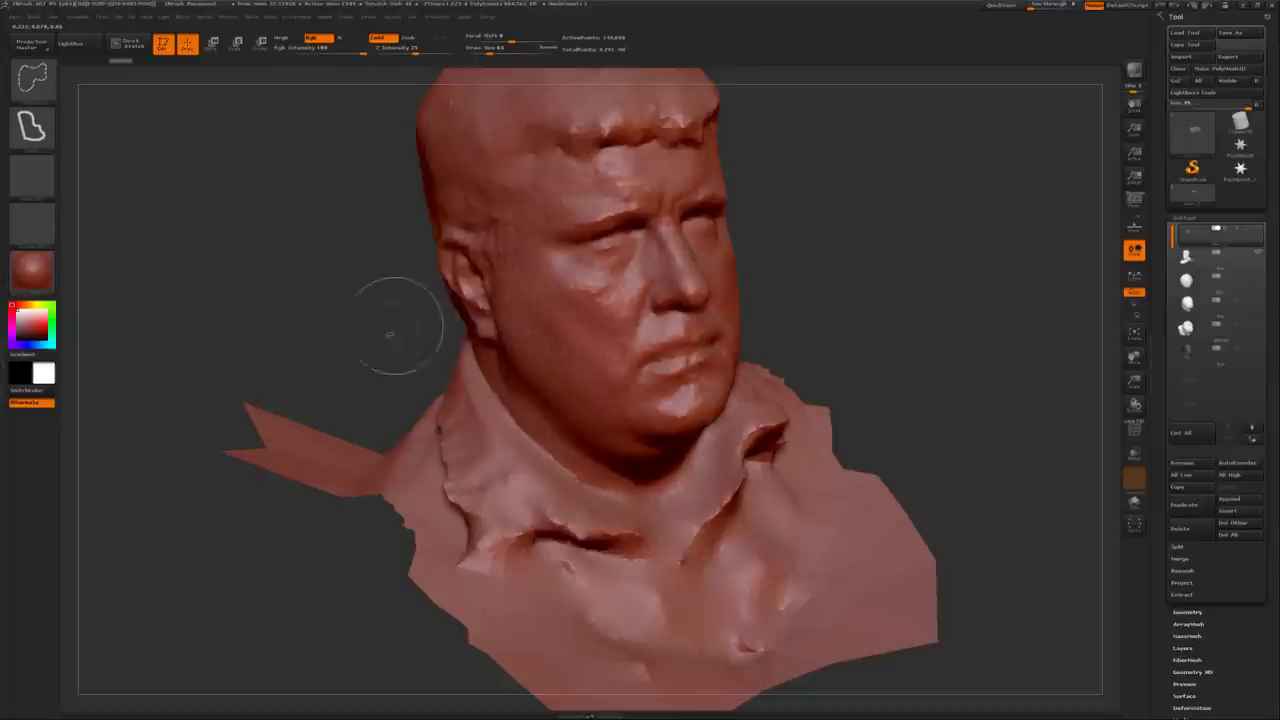
pyautogui.moveTo(178, 343)
pyautogui.keyDown('ctrl'); pyautogui.keyDown('shift'); pyautogui.mouseDown()
pyautogui.moveTo(514, 543)
pyautogui.moveTo(251, 540)
pyautogui.mouseUp(); pyautogui.keyUp('shift'); pyautogui.keyUp('ctrl')
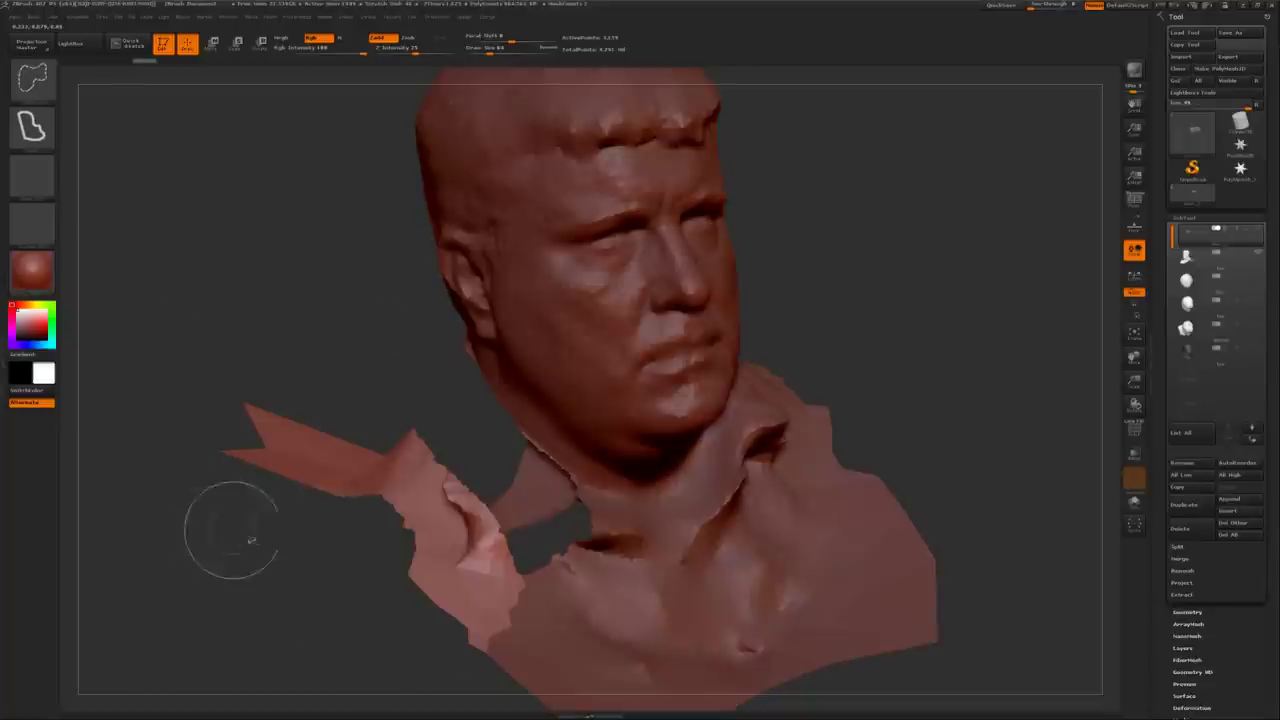
pyautogui.keyDown('ctrl'); pyautogui.keyDown('shift'); pyautogui.click(460, 480); pyautogui.keyUp('shift'); pyautogui.keyUp('ctrl')
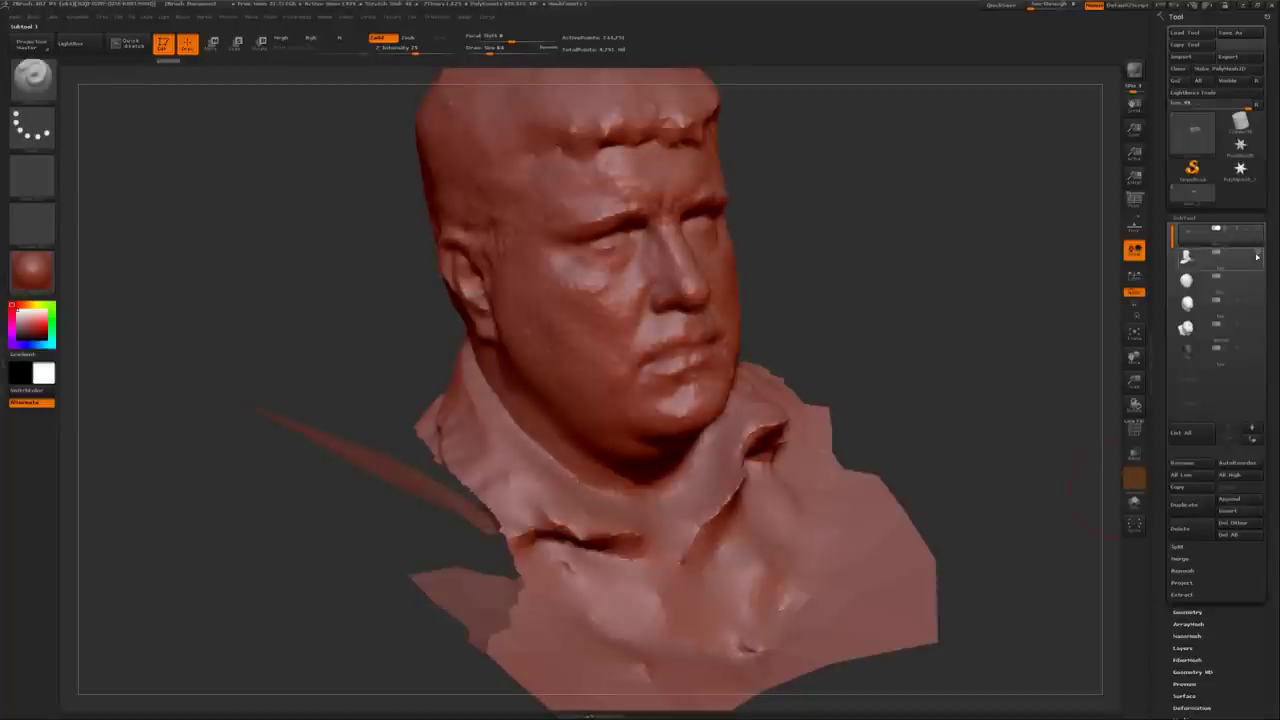
pyautogui.keyDown('ctrl'); pyautogui.keyDown('shift'); pyautogui.click(297, 303); pyautogui.keyUp('shift'); pyautogui.keyUp('ctrl')
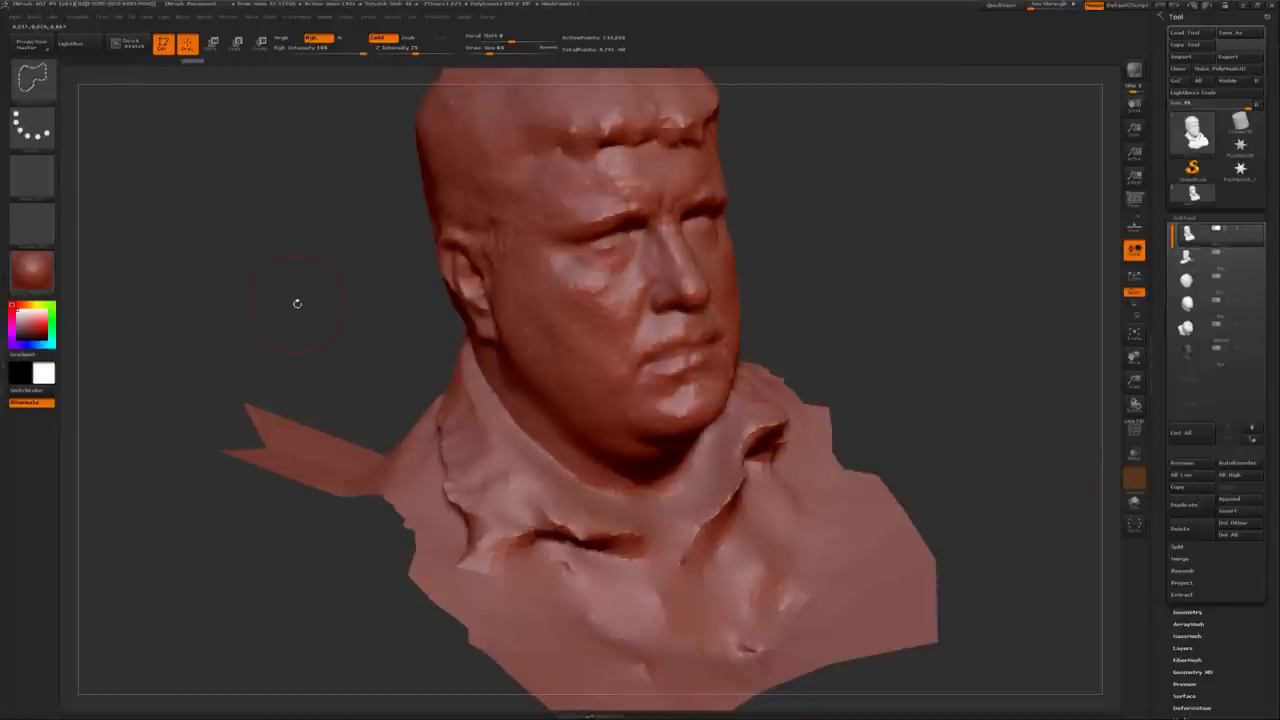
# Step: Hide the shoulder and shirt area with the stray flap using a lasso selection, and expand the bust's Geometry settings
pyautogui.moveTo(137, 340)
pyautogui.keyDown('ctrl'); pyautogui.keyDown('shift'); pyautogui.mouseDown()
pyautogui.moveTo(471, 386)
pyautogui.moveTo(600, 487)
pyautogui.moveTo(702, 690)
pyautogui.moveTo(130, 487)
pyautogui.mouseUp(); pyautogui.keyUp('shift'); pyautogui.keyUp('ctrl')
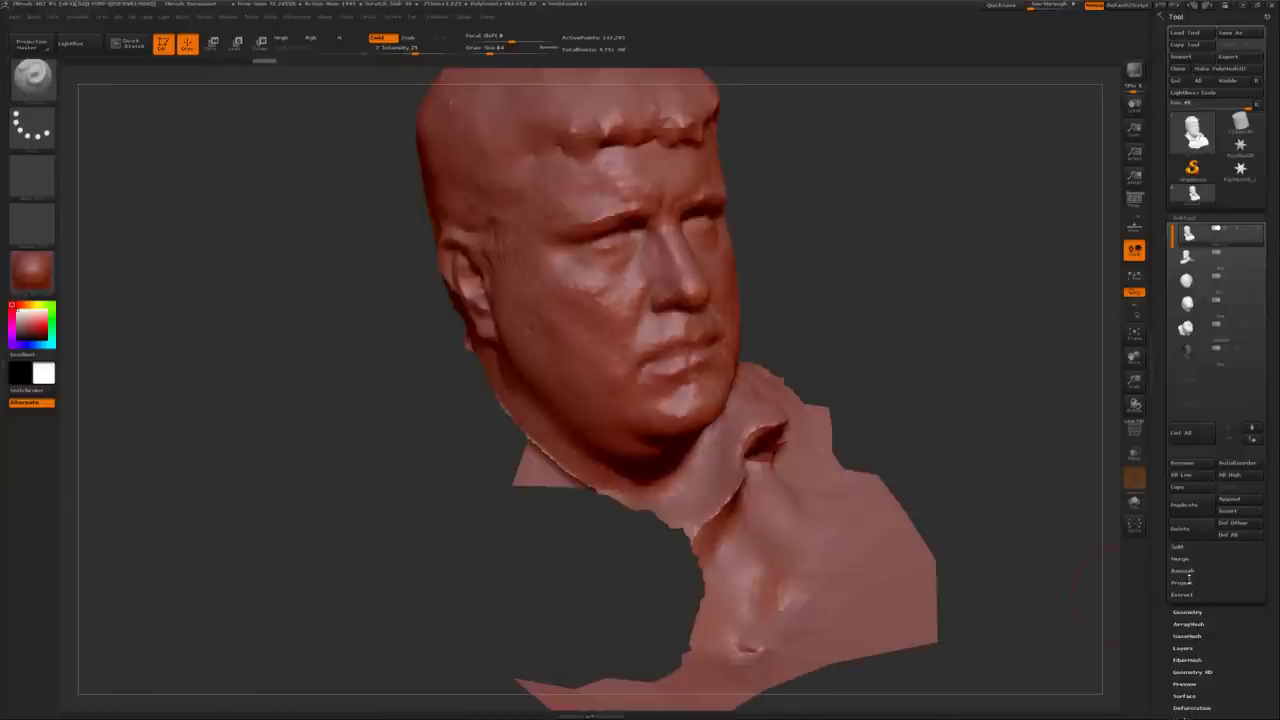
pyautogui.click(1191, 611)
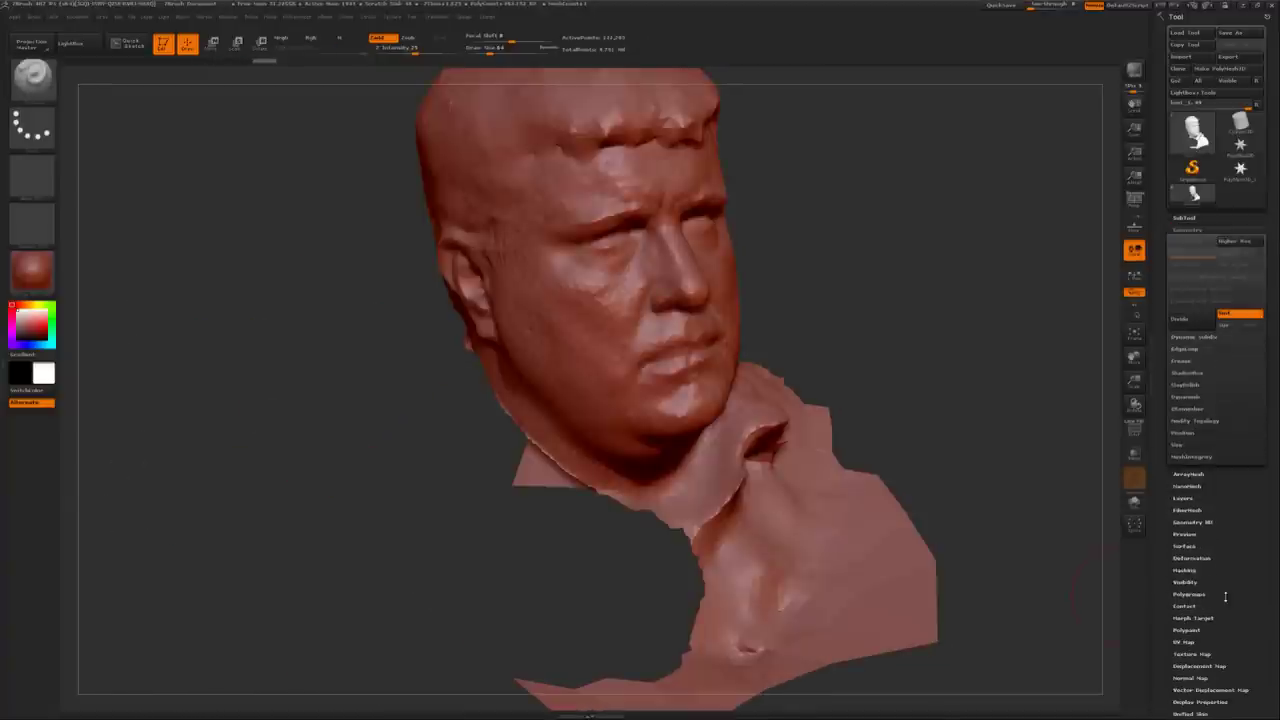
# Step: Expand the Modify Topology options and examine the torn neck and shoulder areas of the partially hidden bust mesh
pyautogui.click(1189, 421)
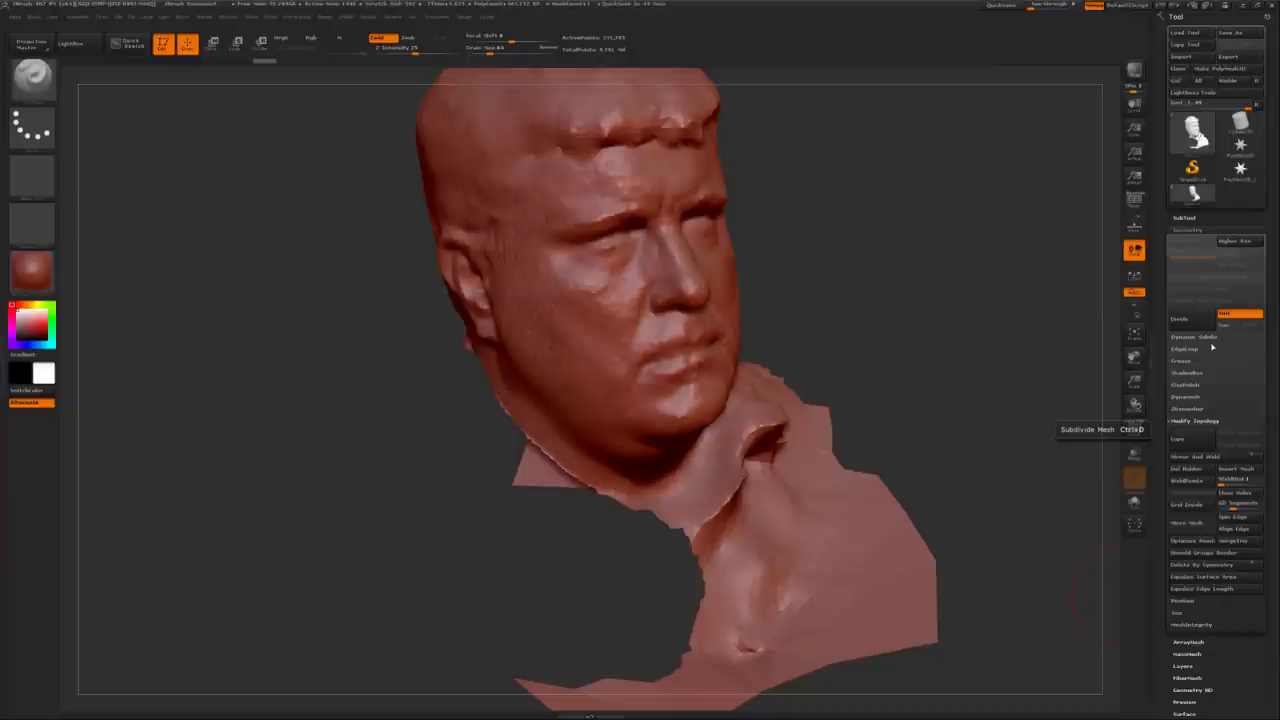
pyautogui.keyDown('ctrl'); pyautogui.keyDown('alt'); pyautogui.moveTo(1212, 347); pyautogui.dragTo(1148, 357); pyautogui.keyUp('alt'); pyautogui.keyUp('ctrl')
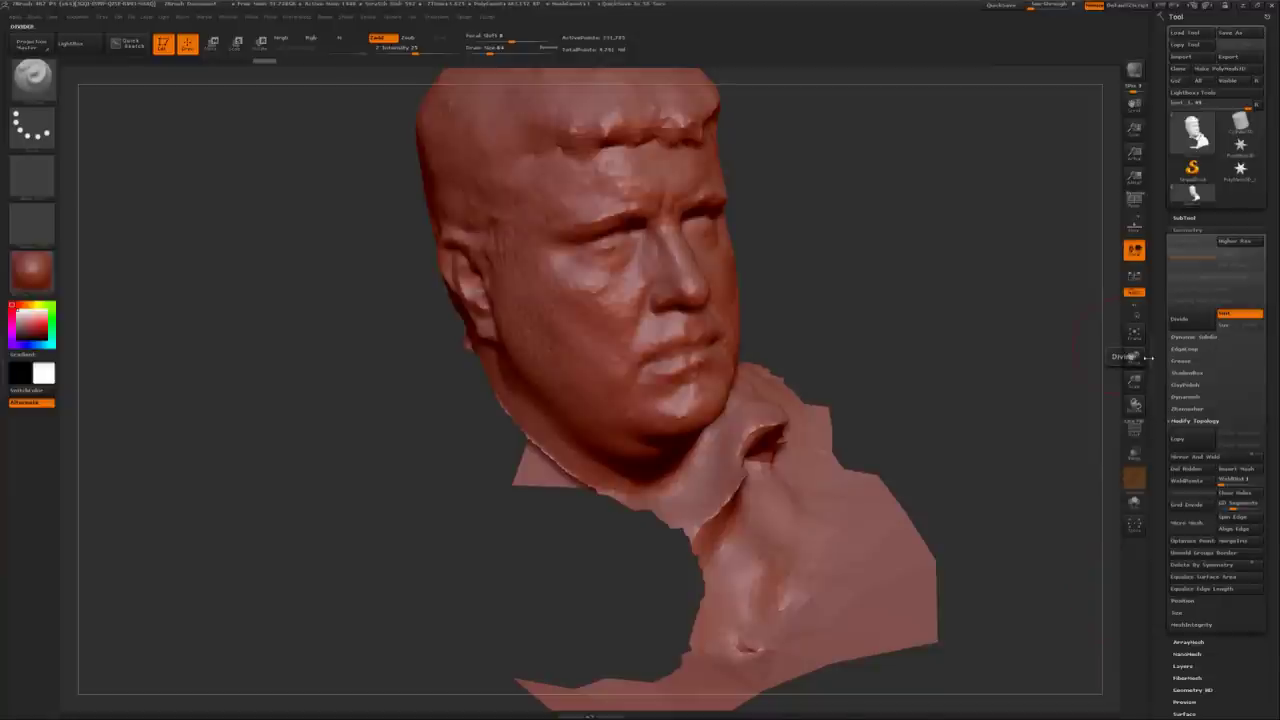
pyautogui.keyDown('ctrl'); pyautogui.keyDown('alt'); pyautogui.moveTo(1148, 357); pyautogui.dragTo(1135, 356); pyautogui.keyUp('alt'); pyautogui.keyUp('ctrl')
pyautogui.moveTo(993, 189); pyautogui.dragTo(910, 243)
pyautogui.moveTo(775, 447); pyautogui.dragTo(1000, 250)
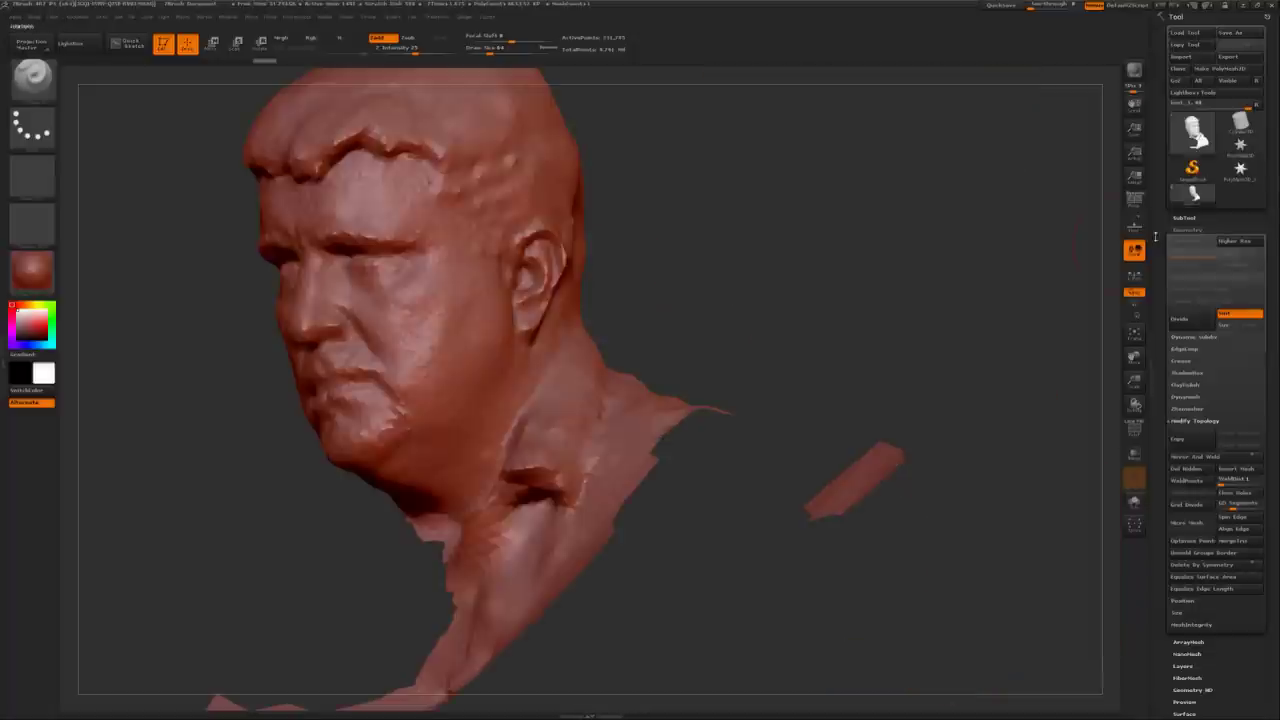
# Step: Activate the smooth low-resolution head subtool and examine its face, hair and neck
pyautogui.click(1184, 217)
pyautogui.moveTo(1188, 257)
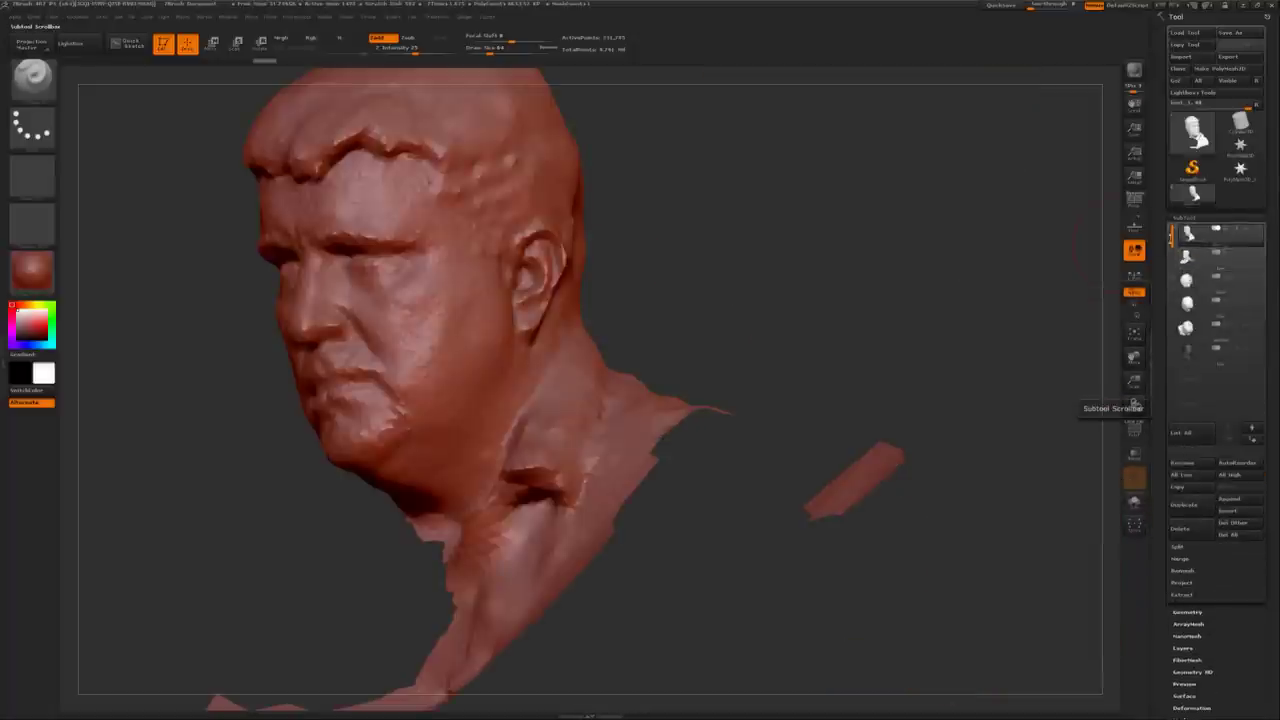
pyautogui.click(1187, 281)
pyautogui.moveTo(1235, 241)
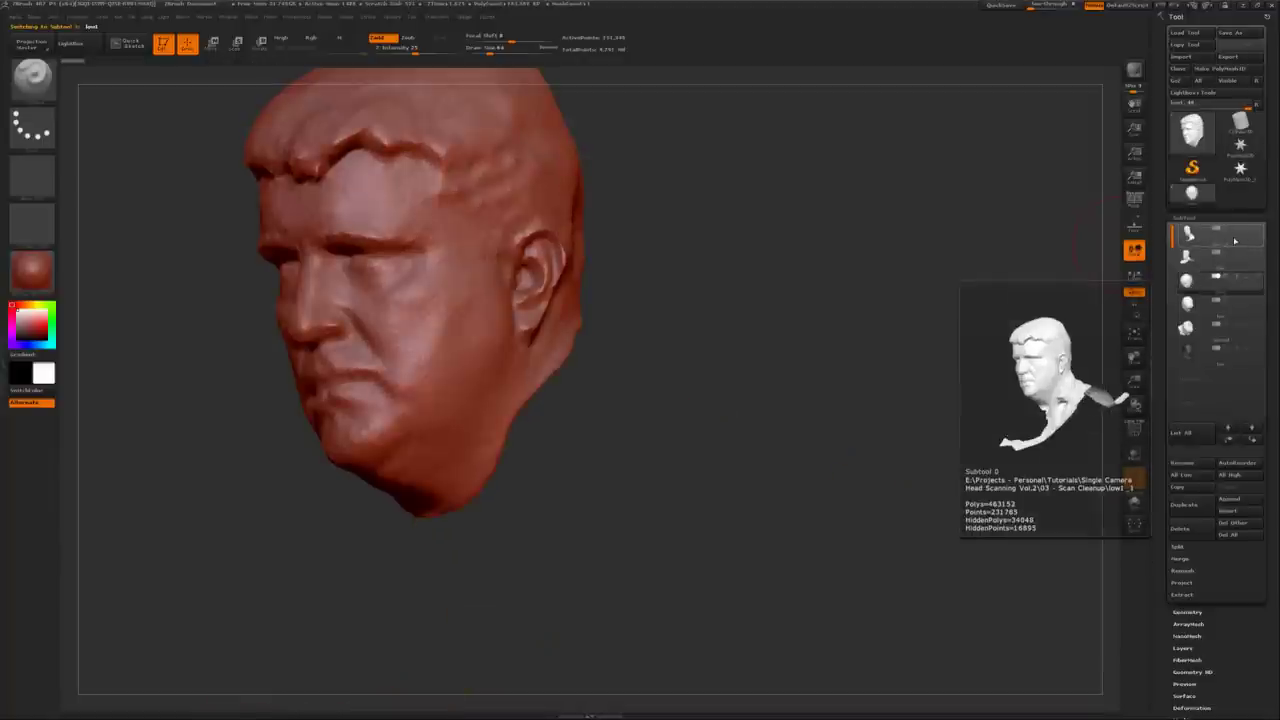
pyautogui.moveTo(890, 245); pyautogui.dragTo(855, 420)
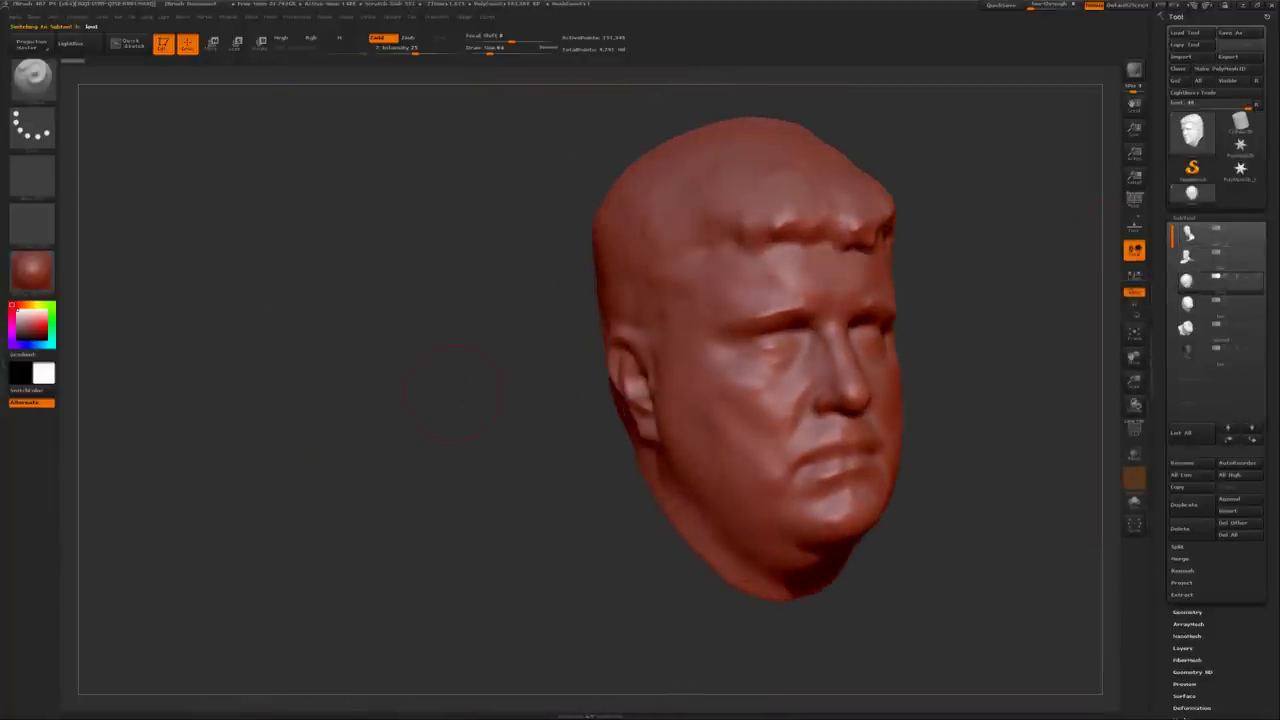
pyautogui.moveTo(453, 393); pyautogui.dragTo(421, 397)
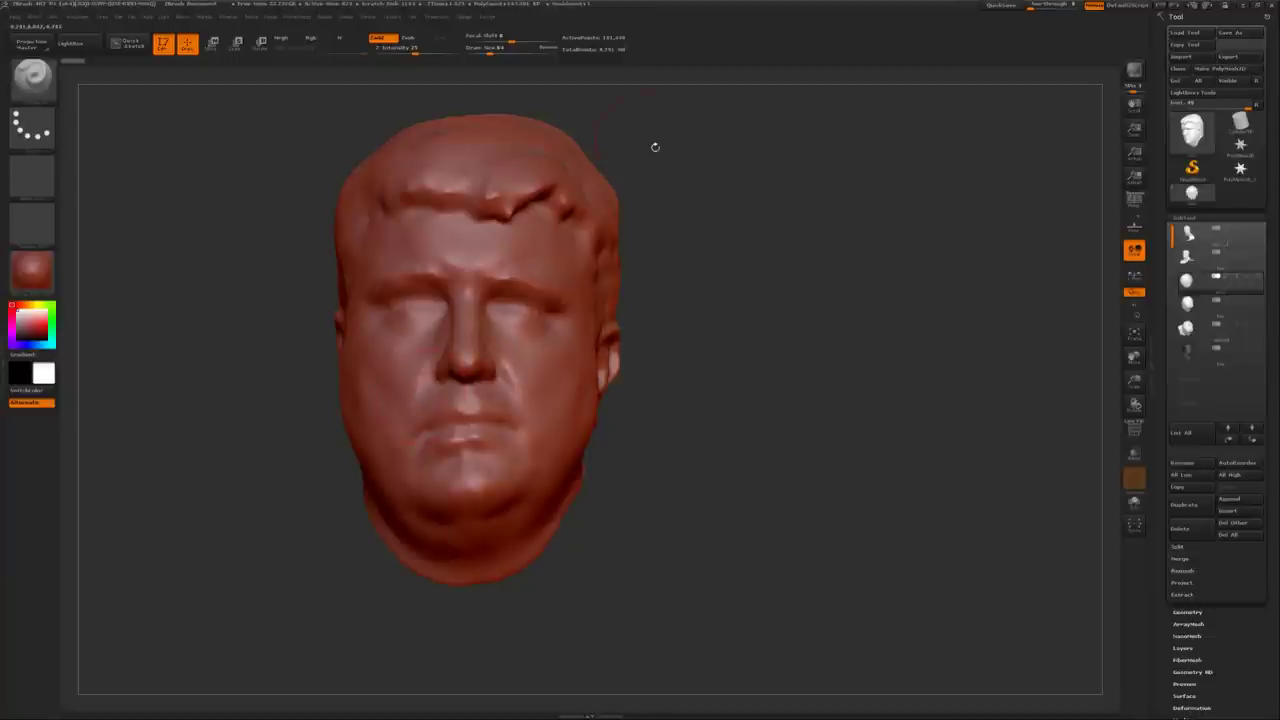
pyautogui.moveTo(655, 147); pyautogui.dragTo(880, 325)
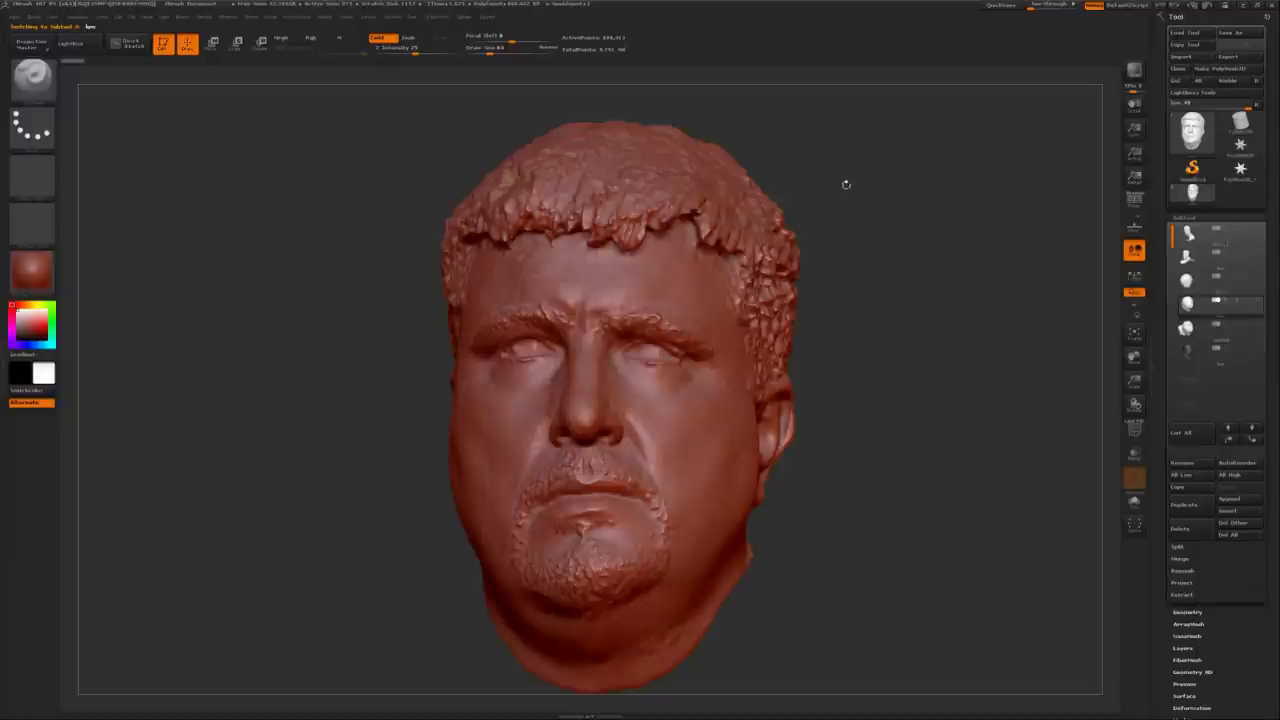
# Step: Activate the detailed "normal" scan subtool and compare its surface with the overlaid smooth low-resolution head
pyautogui.moveTo(1203, 327)
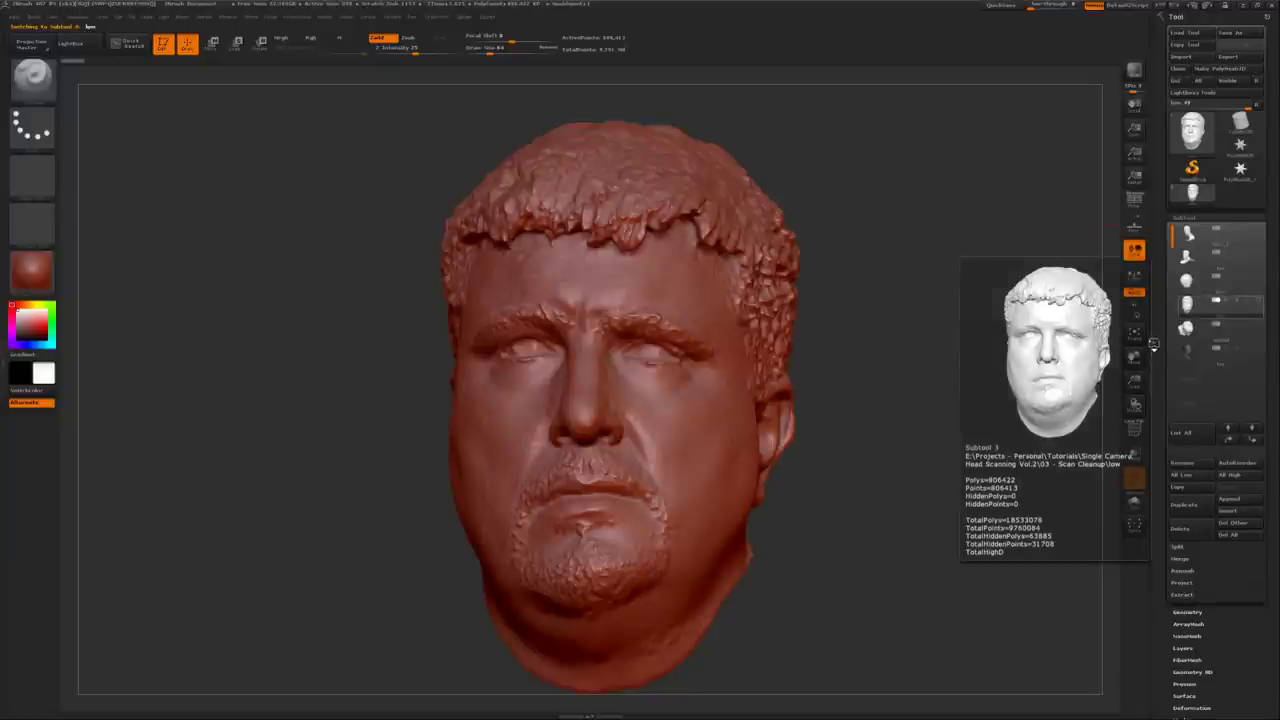
pyautogui.click(1185, 330)
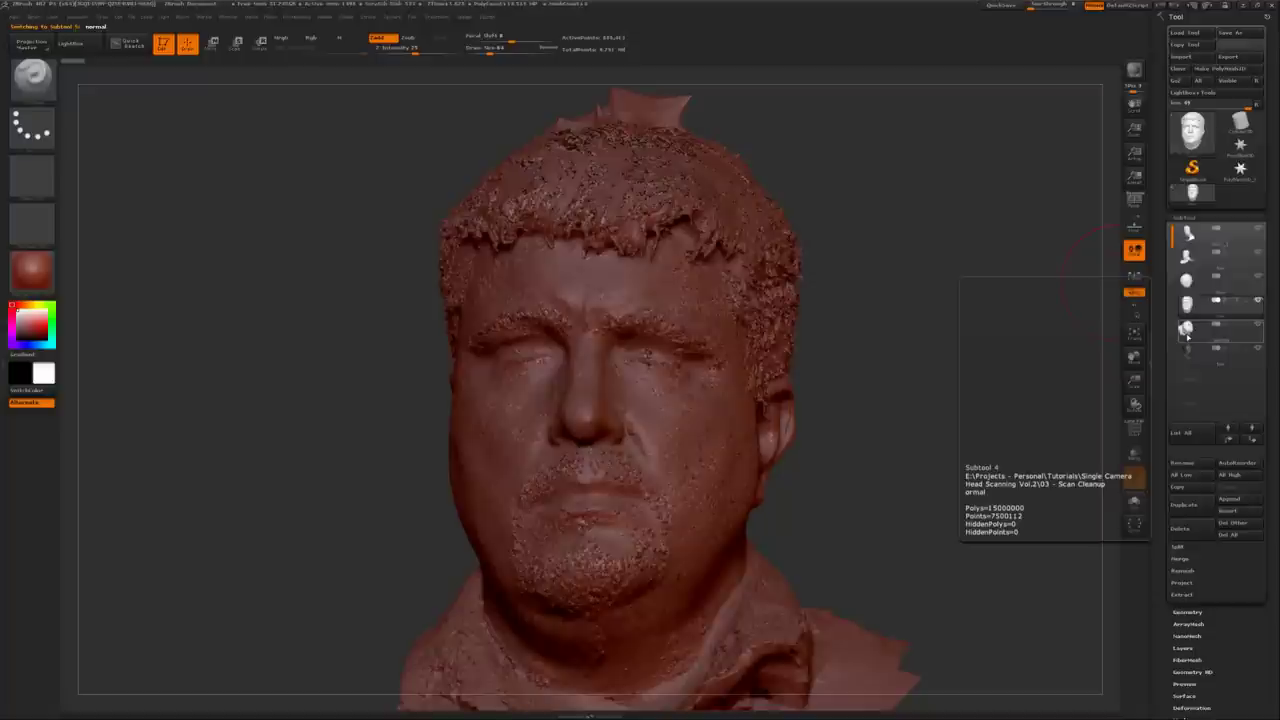
pyautogui.click(1257, 323)
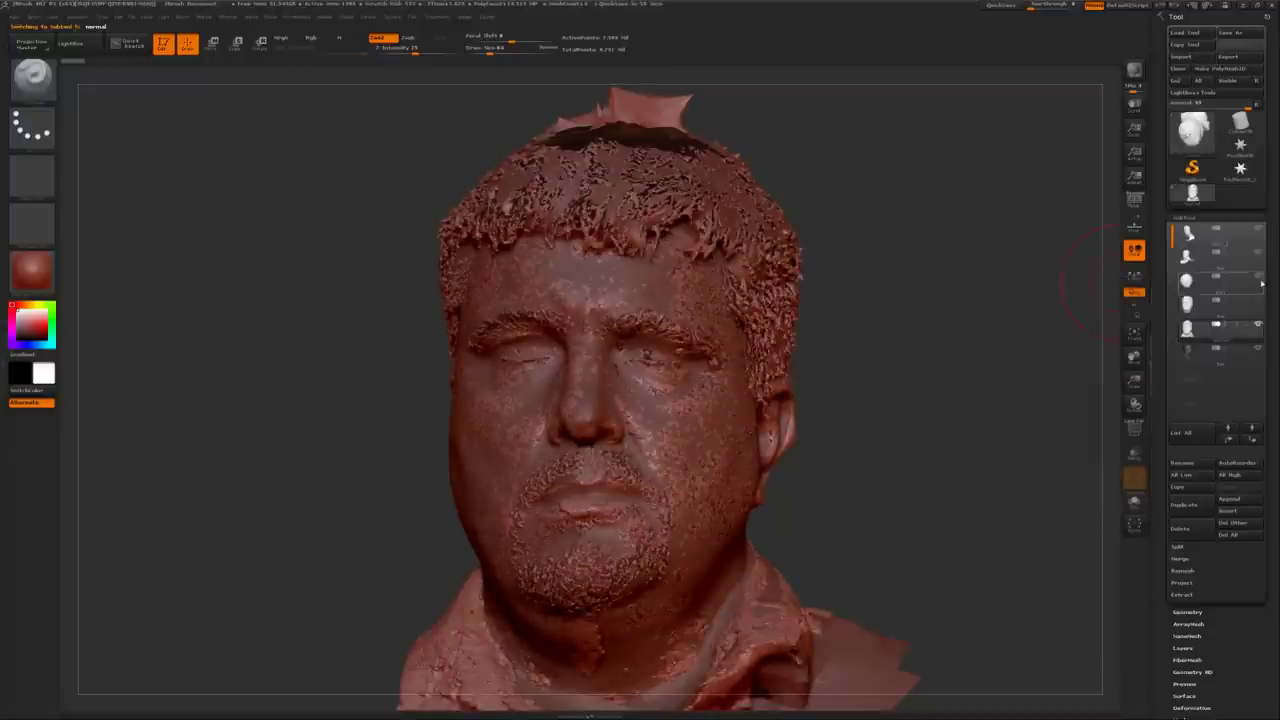
pyautogui.click(1260, 347)
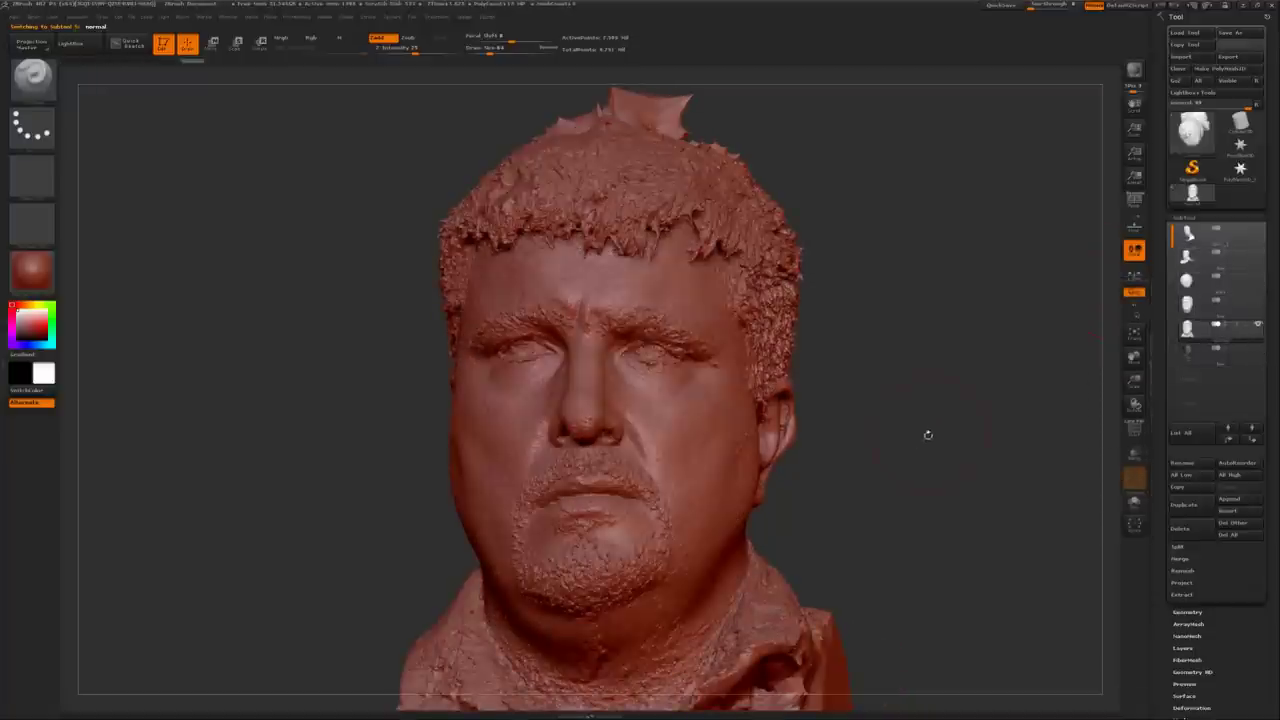
pyautogui.moveTo(920, 440); pyautogui.dragTo(885, 490)
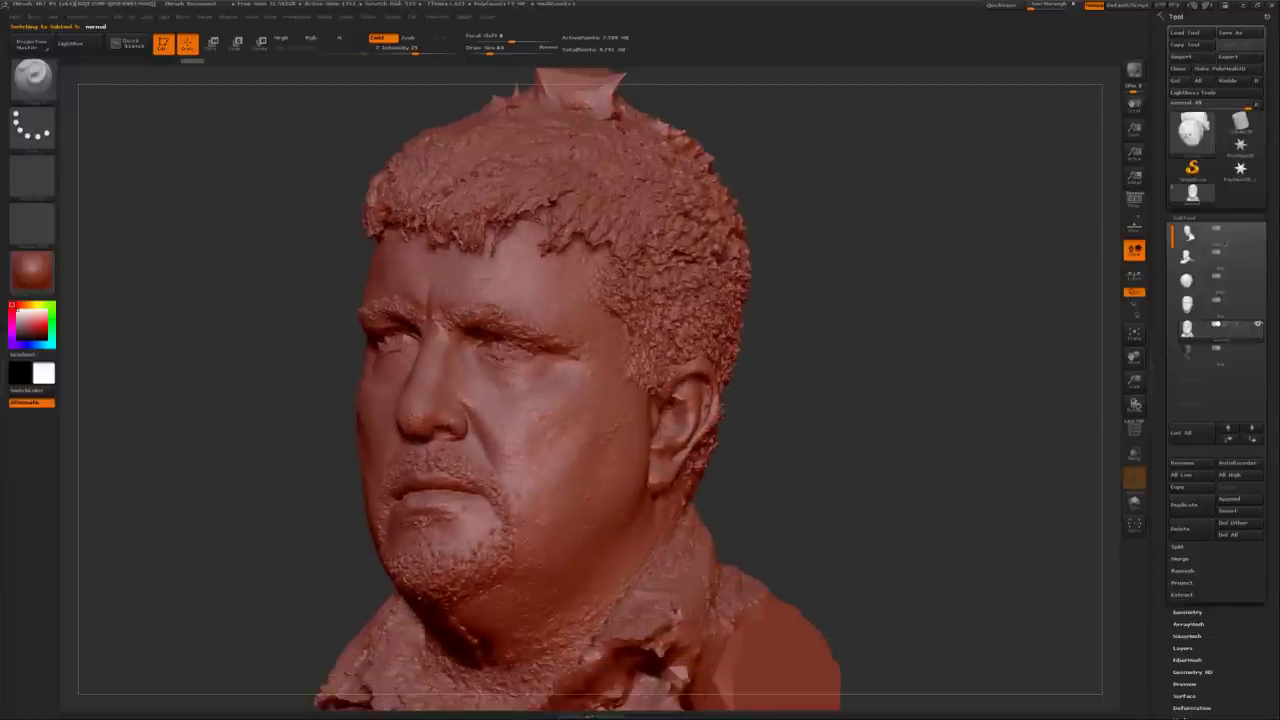
pyautogui.moveTo(916, 380)
pyautogui.mouseDown()
pyautogui.moveTo(900, 381)
pyautogui.moveTo(936, 336)
pyautogui.mouseUp()
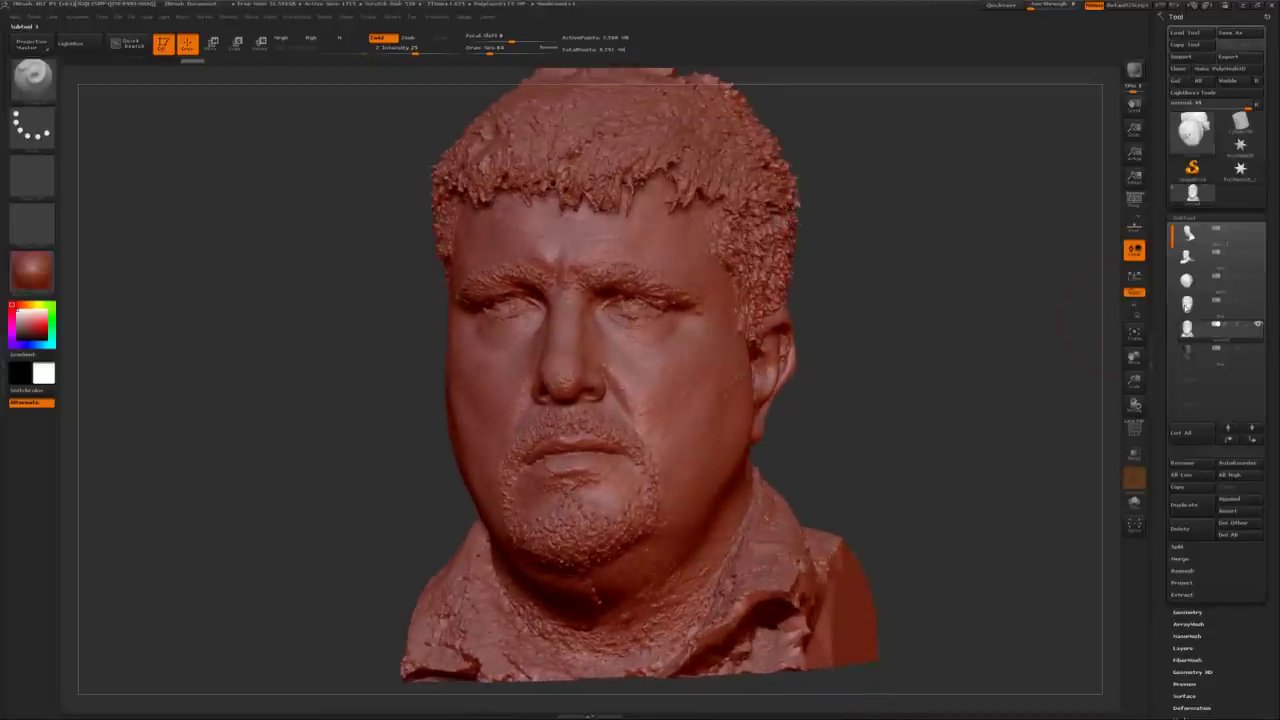
pyautogui.moveTo(992, 374); pyautogui.dragTo(979, 372)
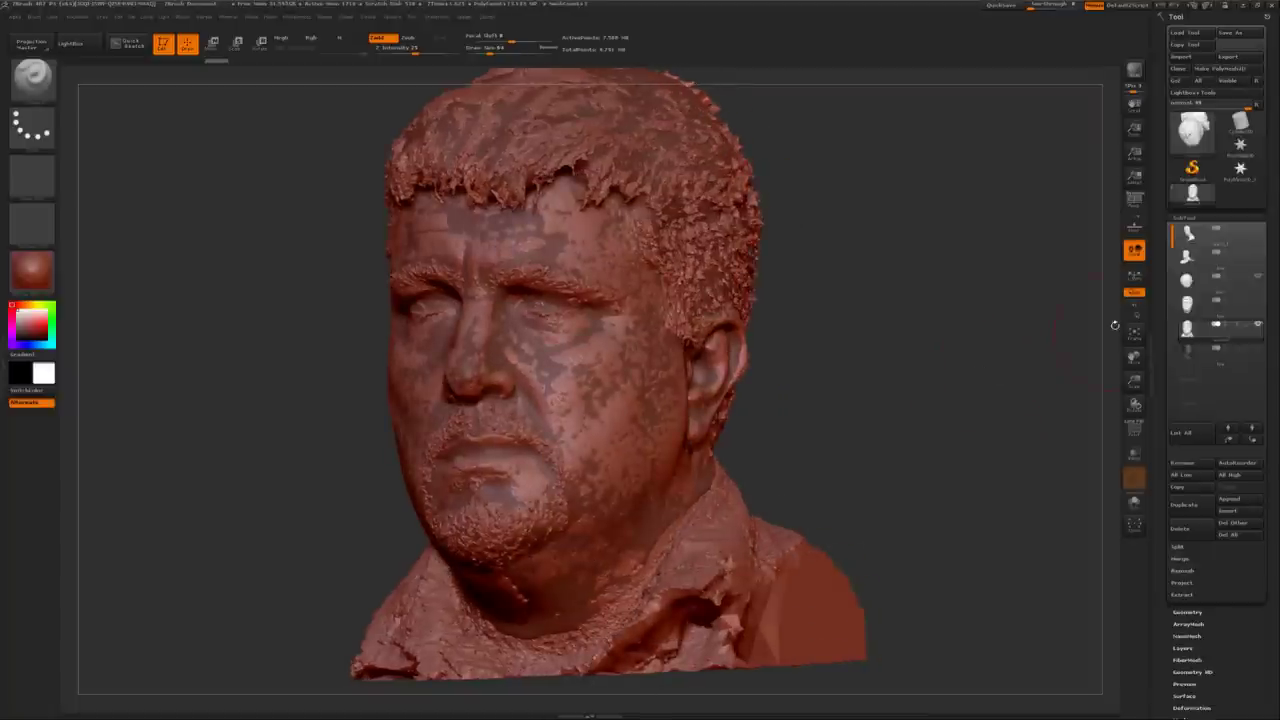
pyautogui.moveTo(1115, 325); pyautogui.dragTo(913, 447)
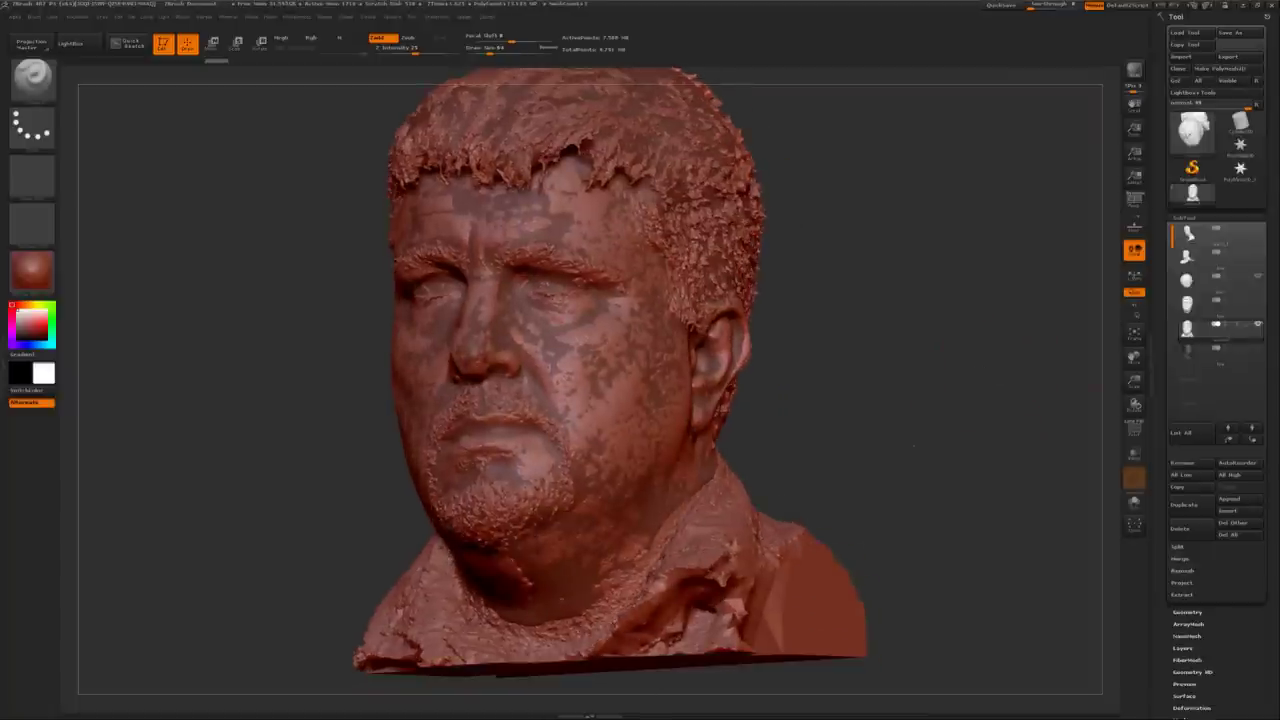
# Step: Choose the Paint brush and subdivide the low-resolution head mesh
pyautogui.press('b')
pyautogui.press('p')
pyautogui.press('a')
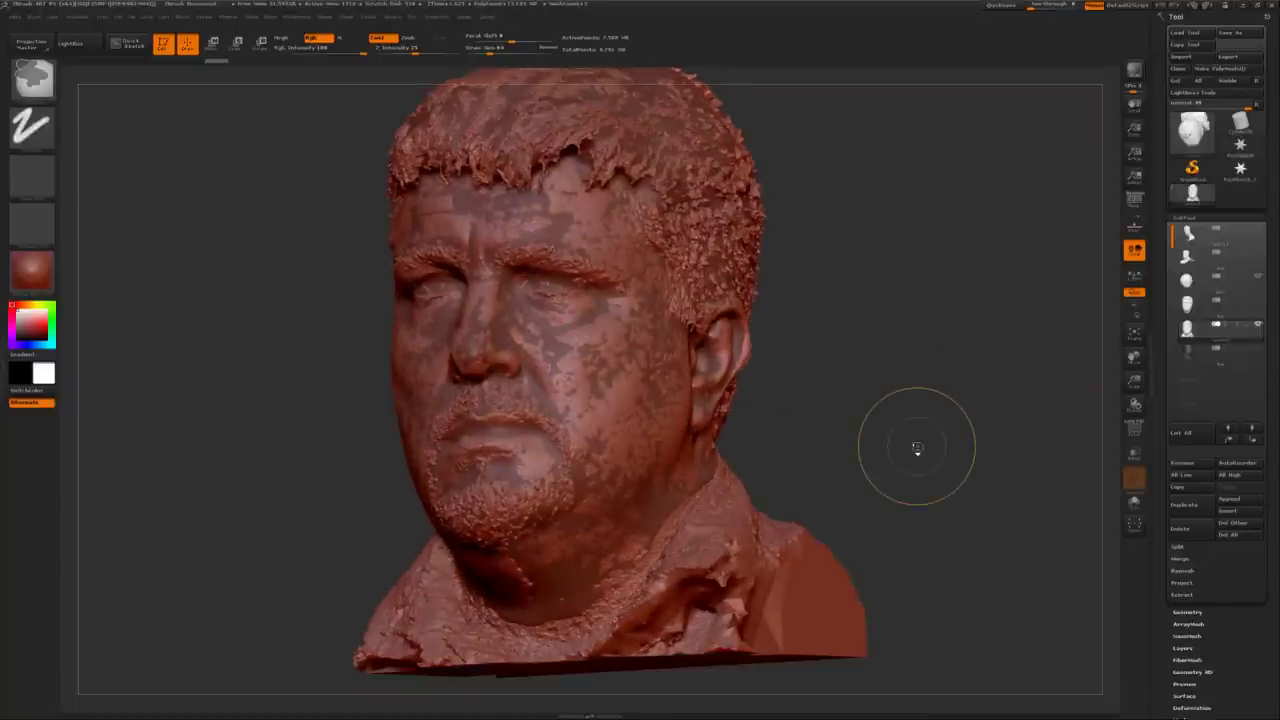
pyautogui.hotkey('ctrl', 'd')
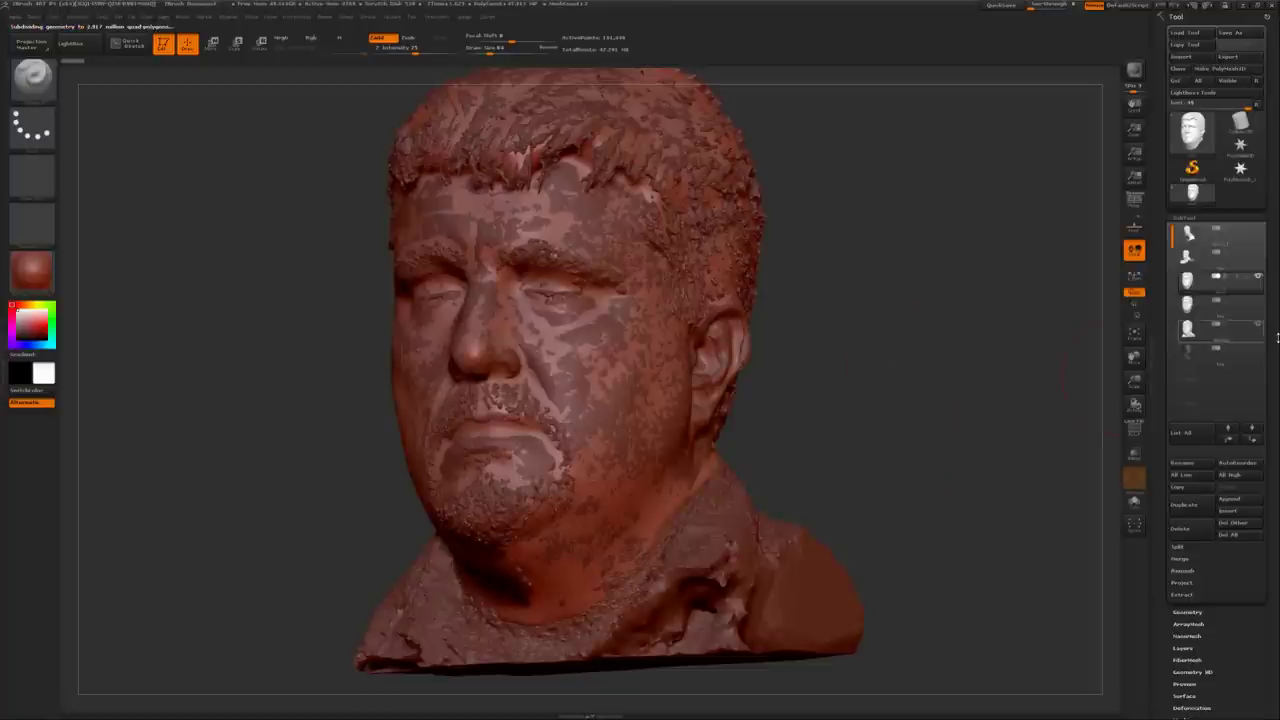
# Step: Store a morph target for the low-resolution head
pyautogui.scroll(-2, 1233, 598)
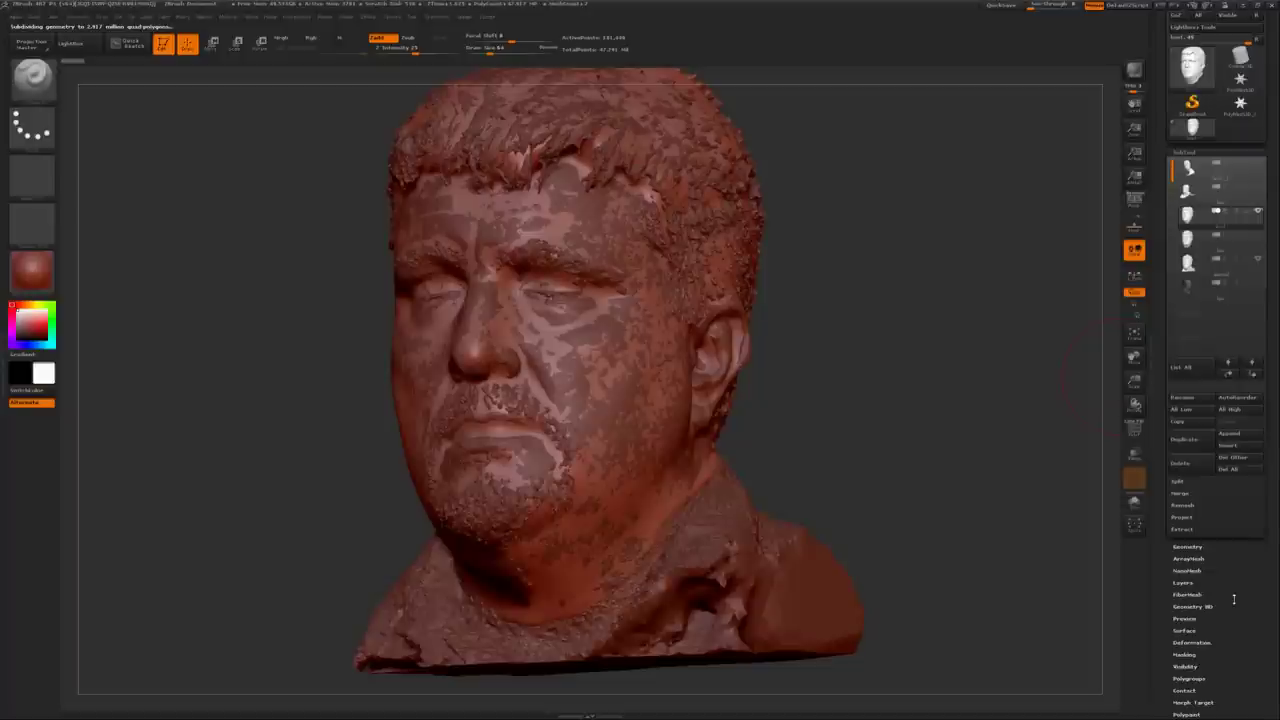
pyautogui.click(1192, 702)
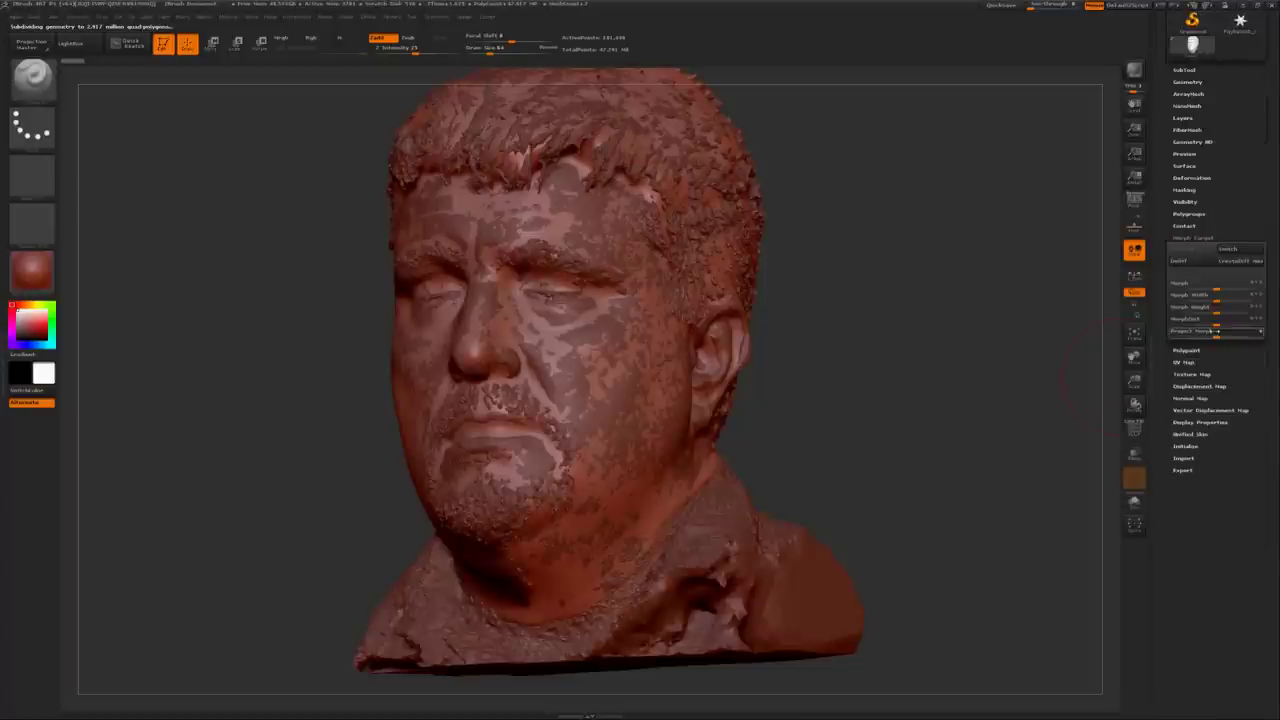
pyautogui.click(1187, 251)
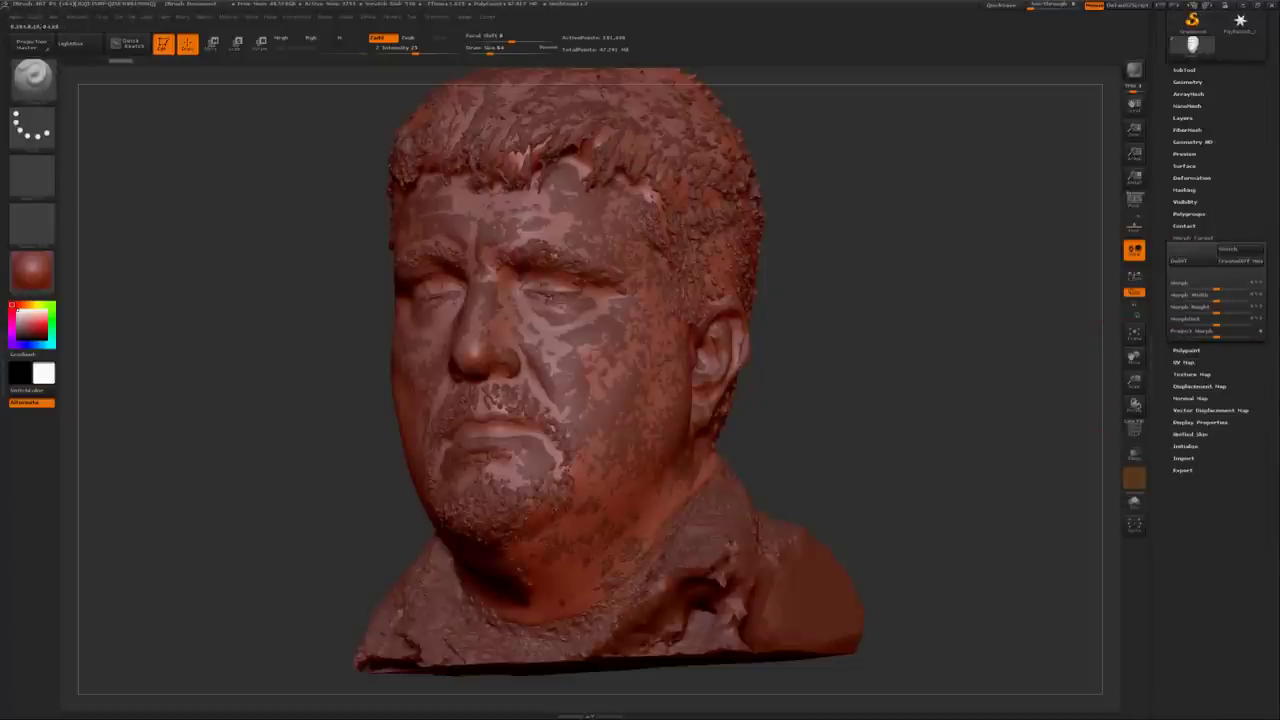
pyautogui.moveTo(866, 325)
pyautogui.mouseDown()
pyautogui.moveTo(940, 325)
pyautogui.moveTo(840, 325)
pyautogui.mouseUp()
# Step: Open the subtool Project settings for the low-resolution head
pyautogui.moveTo(1240, 172); pyautogui.dragTo(1232, 203)
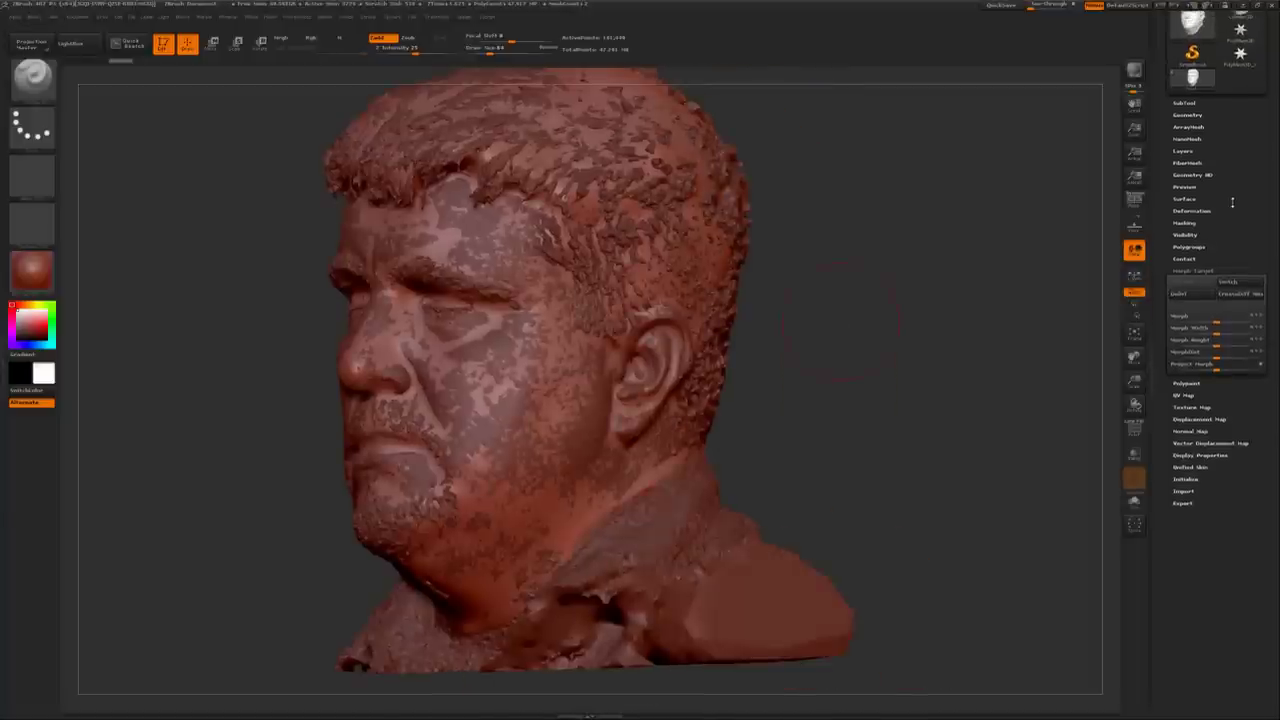
pyautogui.click(1184, 102)
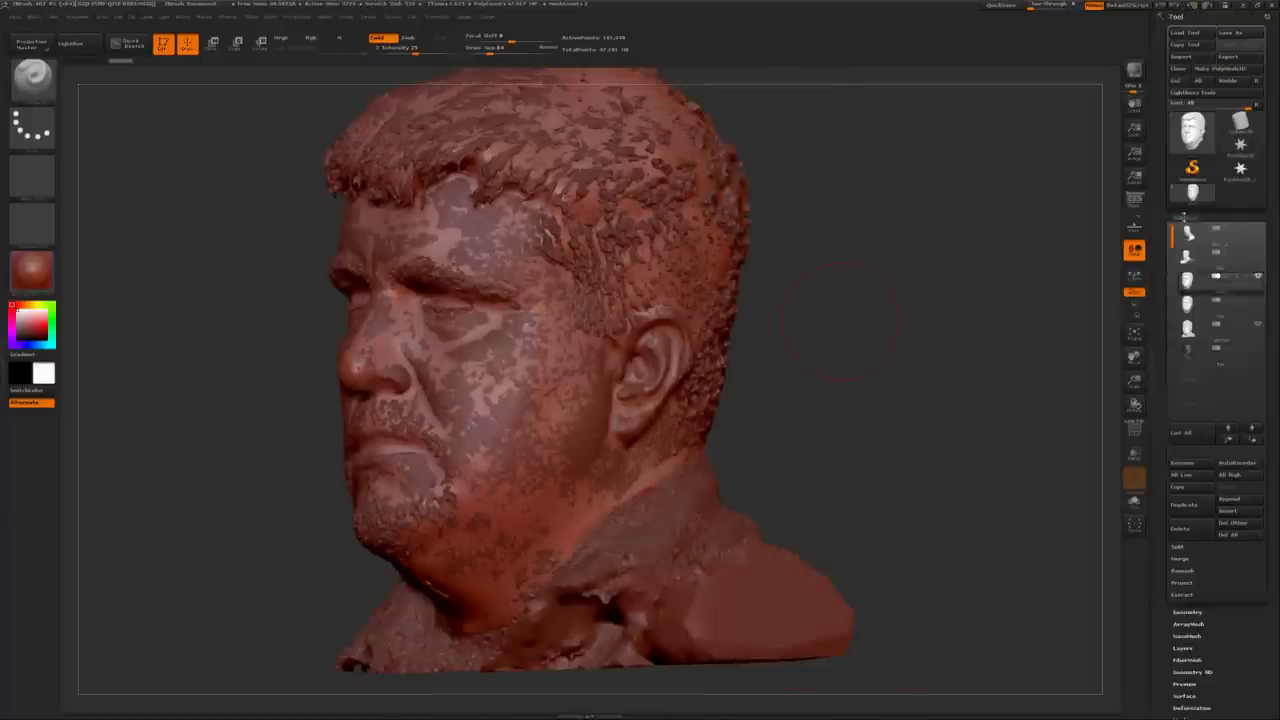
pyautogui.click(1184, 582)
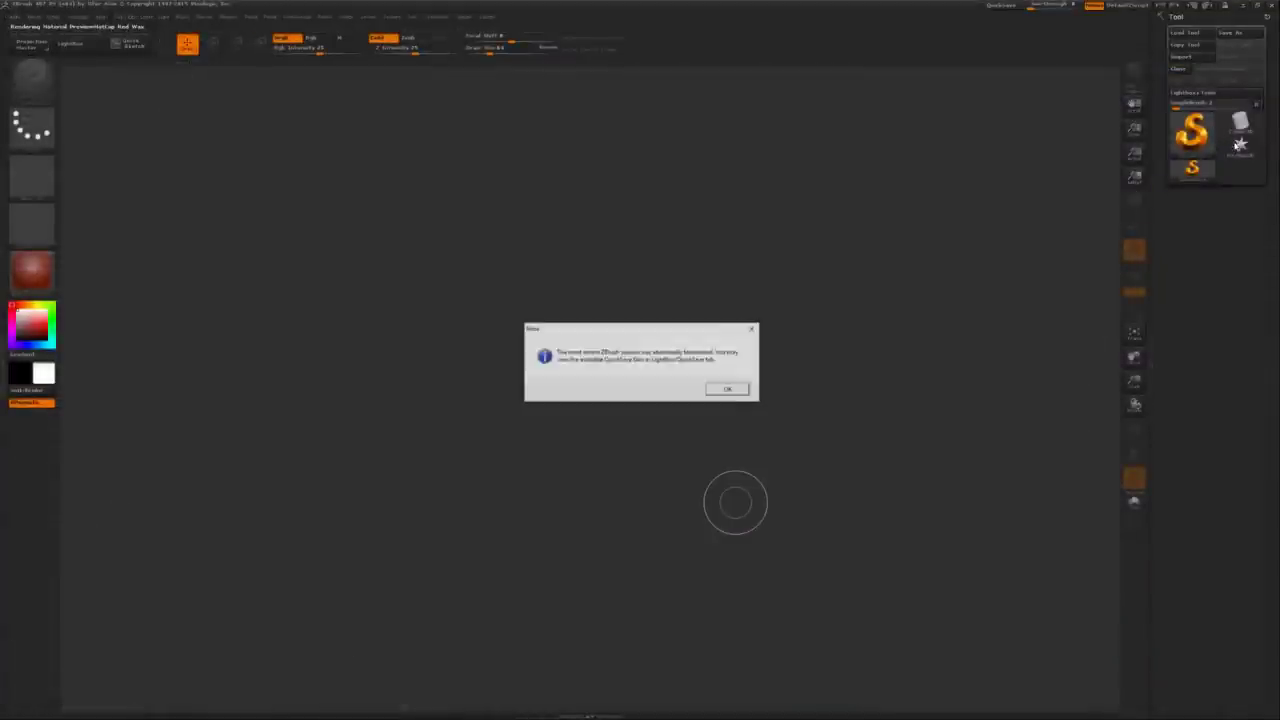
# Step: Dismiss the terminated-session notice, close LightBox and draw a PolyMesh3D star on the canvas in Edit mode
pyautogui.click(729, 389)
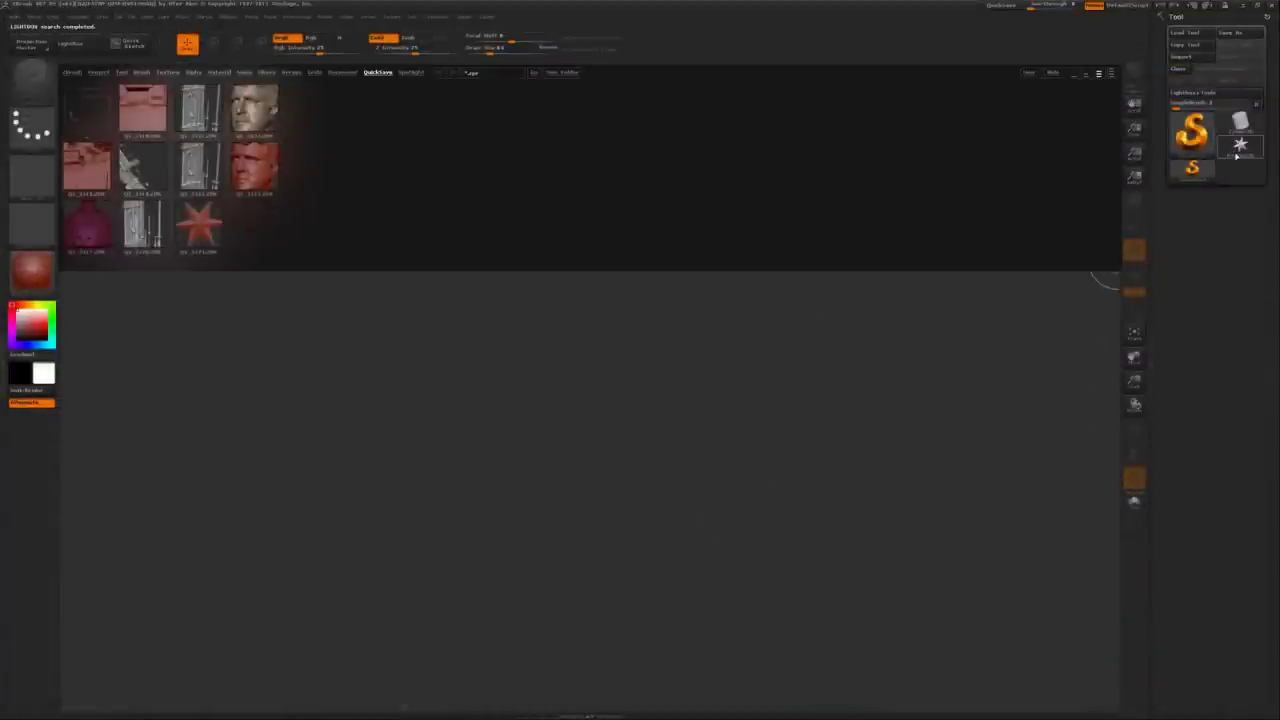
pyautogui.press(',')
pyautogui.moveTo(560, 394)
pyautogui.mouseDown()
pyautogui.moveTo(740, 520)
pyautogui.moveTo(923, 200)
pyautogui.mouseUp()
pyautogui.press('t')
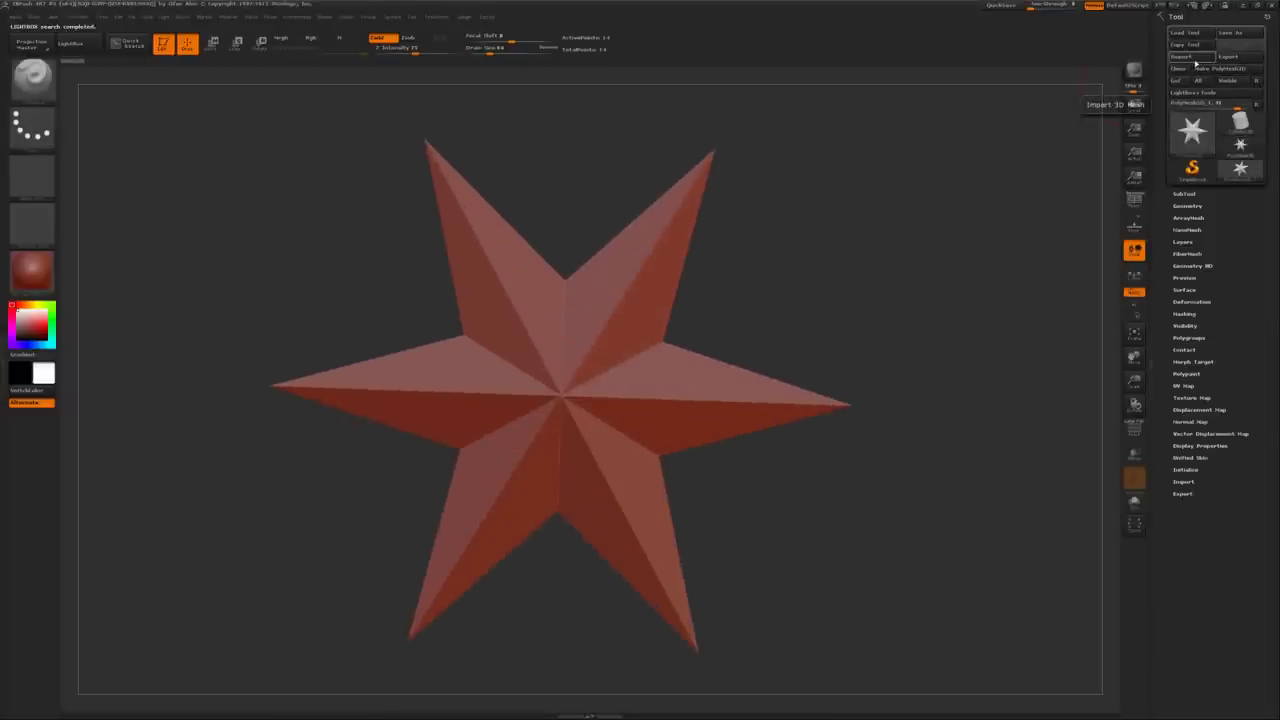
# Step: Load the saved head scan ZTool from the Tutorials folder inside Projects - Personal on the E: drive
pyautogui.click(1185, 32)
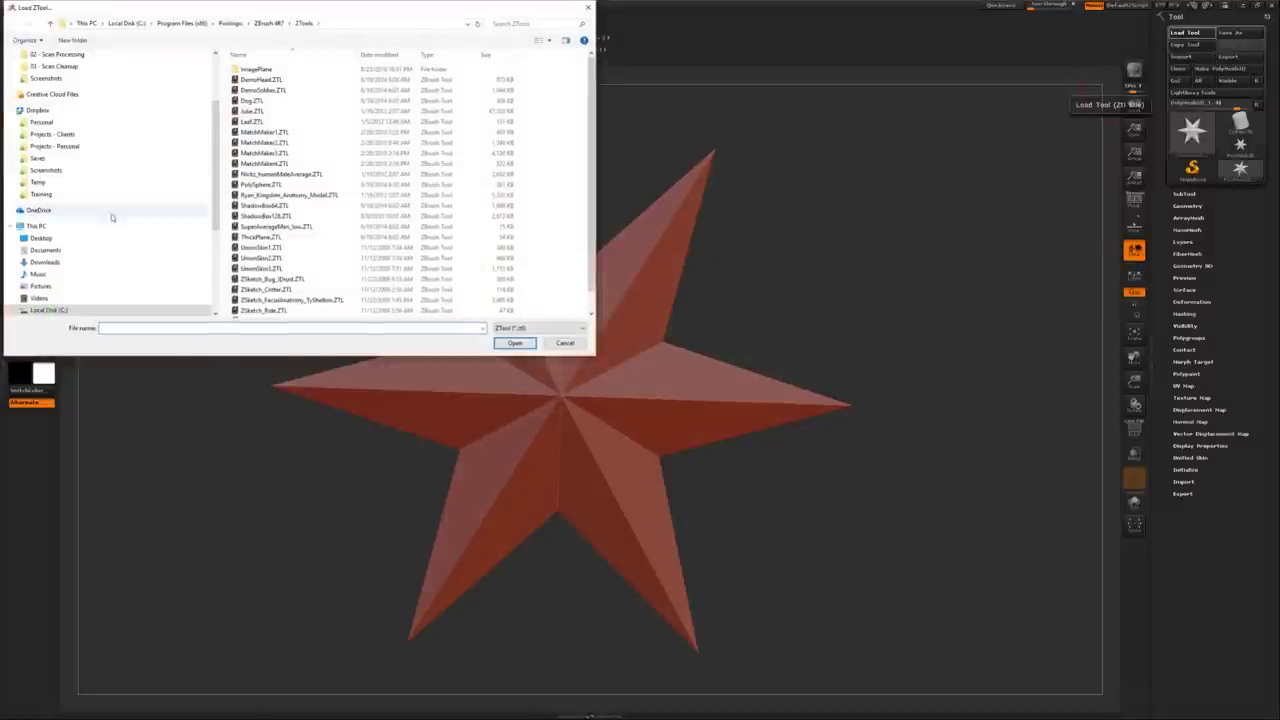
pyautogui.scroll(-3, 95, 268)
pyautogui.click(48, 230)
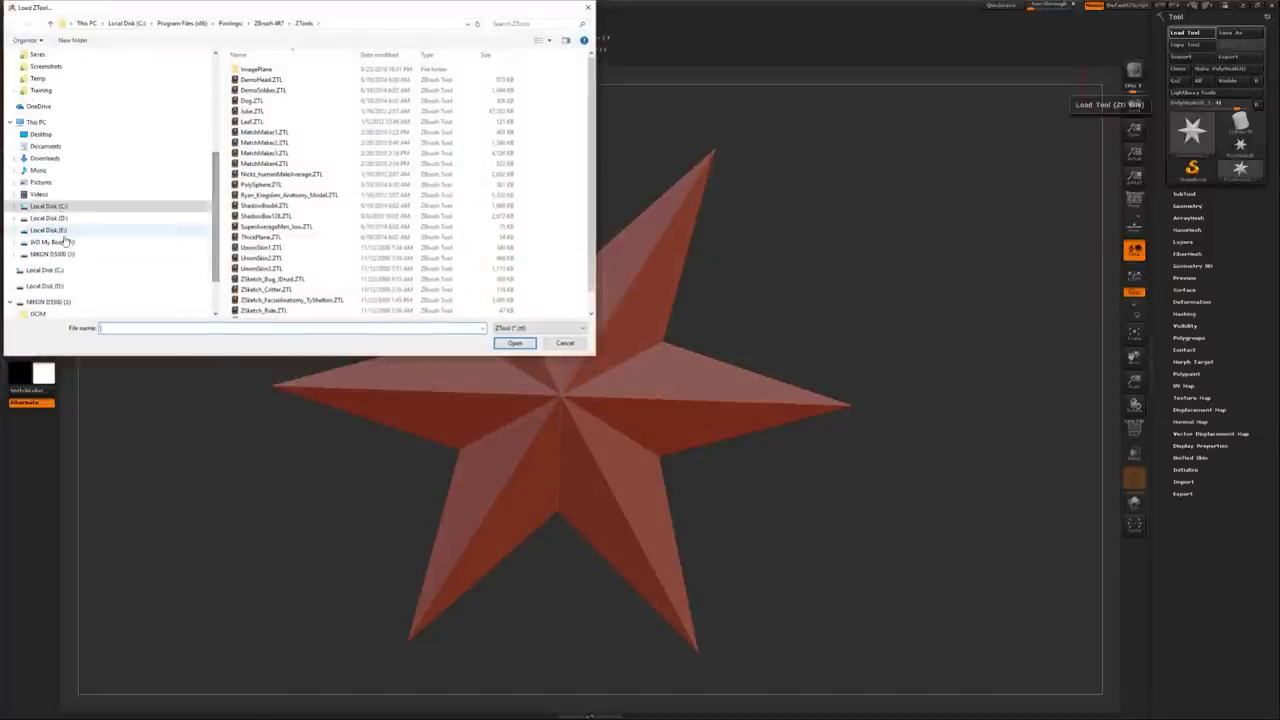
pyautogui.click(263, 102)
pyautogui.doubleClick(263, 102)
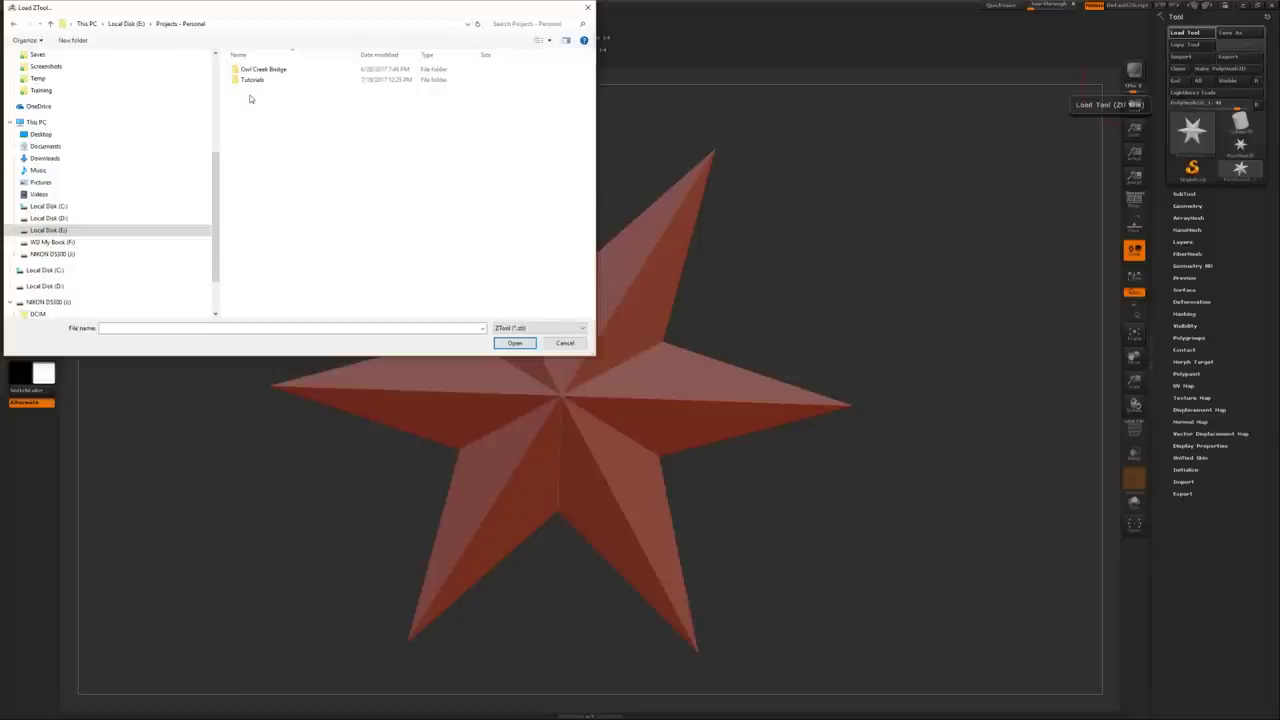
pyautogui.doubleClick(251, 79)
pyautogui.doubleClick(270, 103)
pyautogui.doubleClick(314, 80)
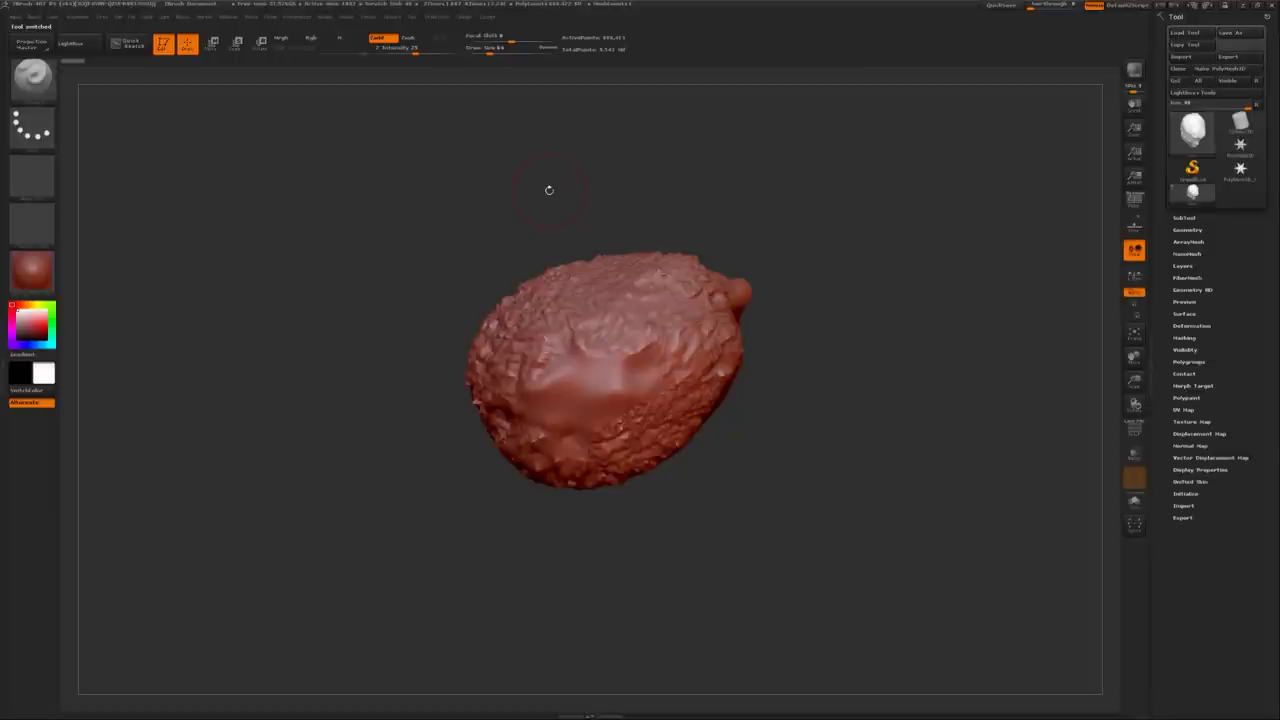
pyautogui.moveTo(849, 306)
pyautogui.mouseDown()
pyautogui.moveTo(760, 320)
pyautogui.moveTo(1046, 314)
pyautogui.mouseUp()
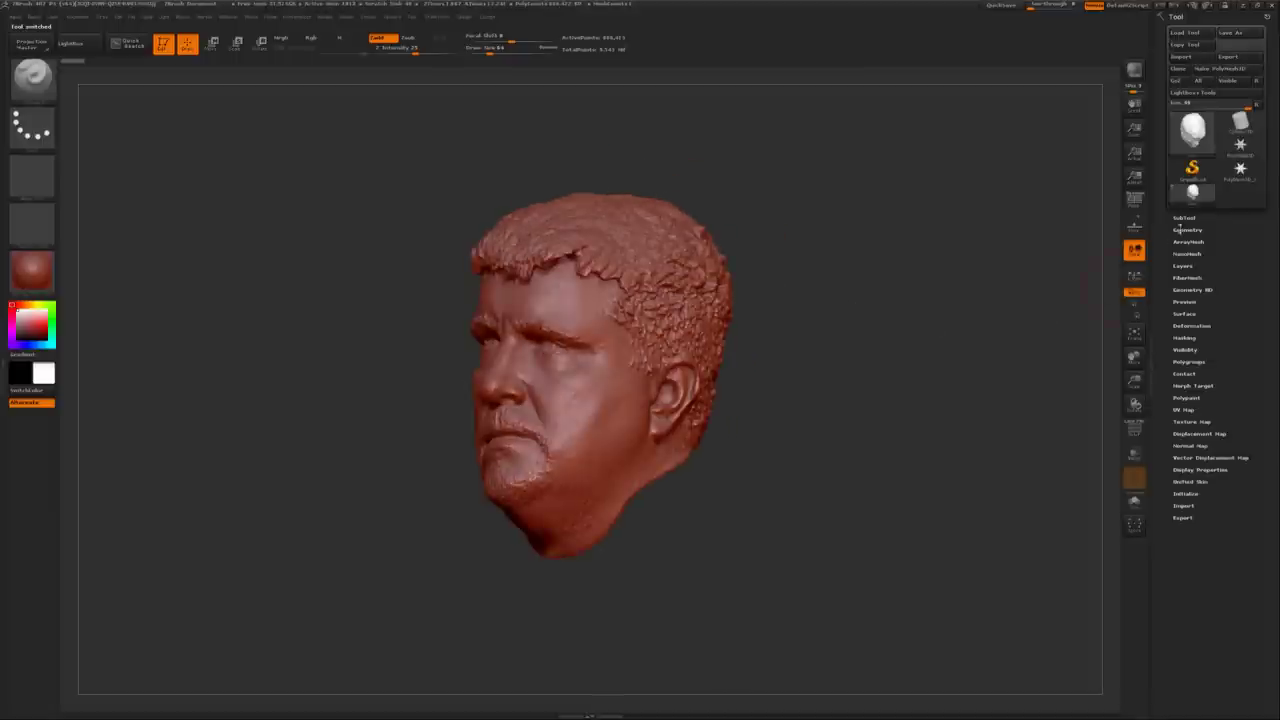
# Step: Make the smooth low-resolution head the active subtool and compare it with the detailed "normal" scan
pyautogui.click(1184, 217)
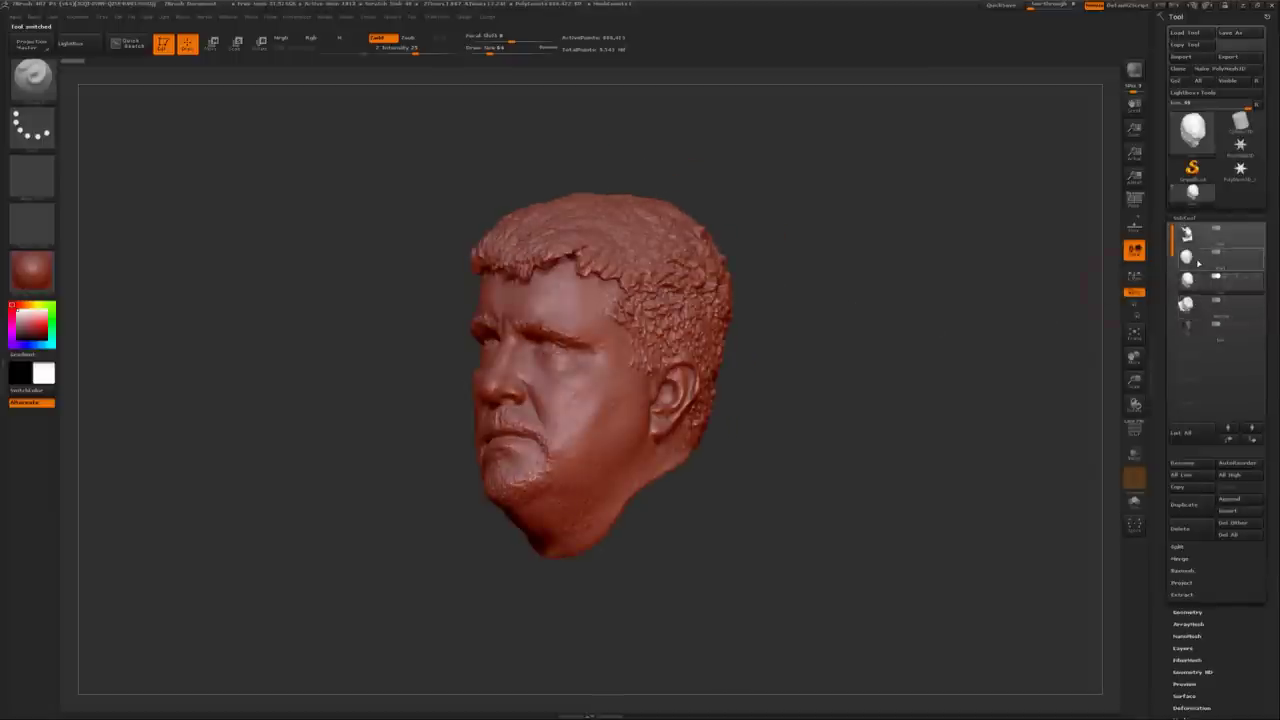
pyautogui.click(1250, 259)
pyautogui.moveTo(1255, 260)
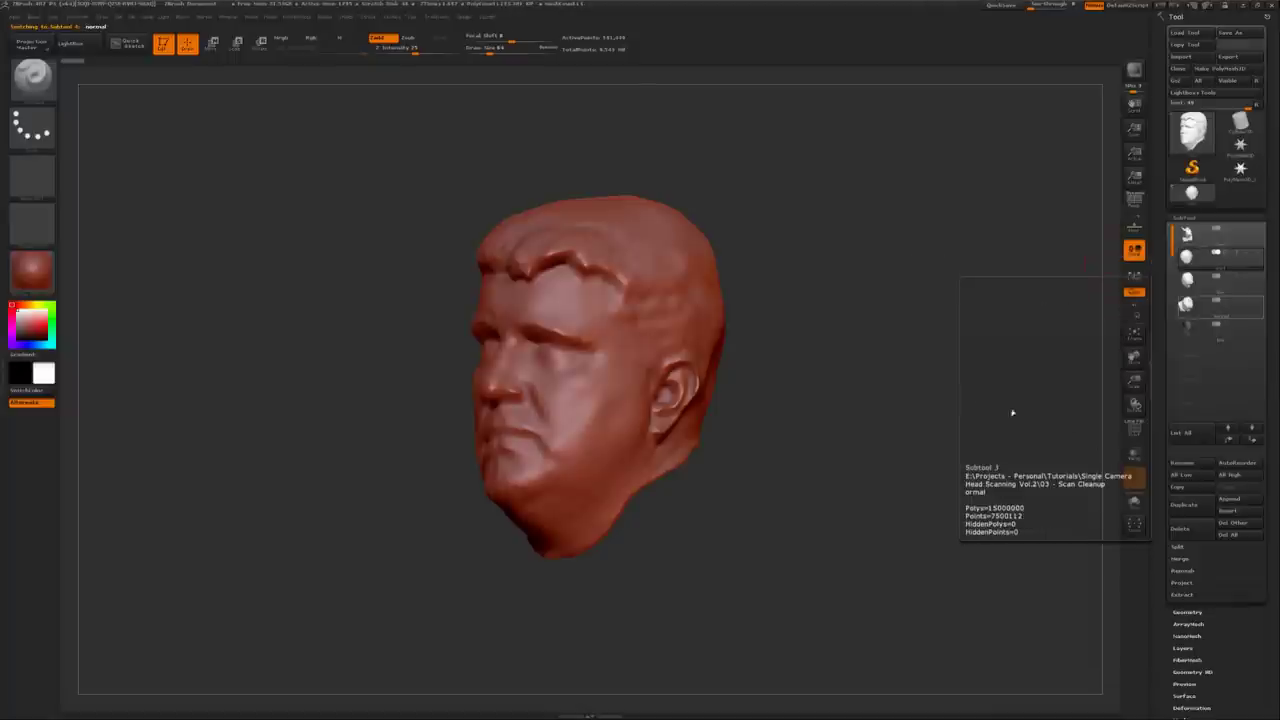
pyautogui.press('Down')
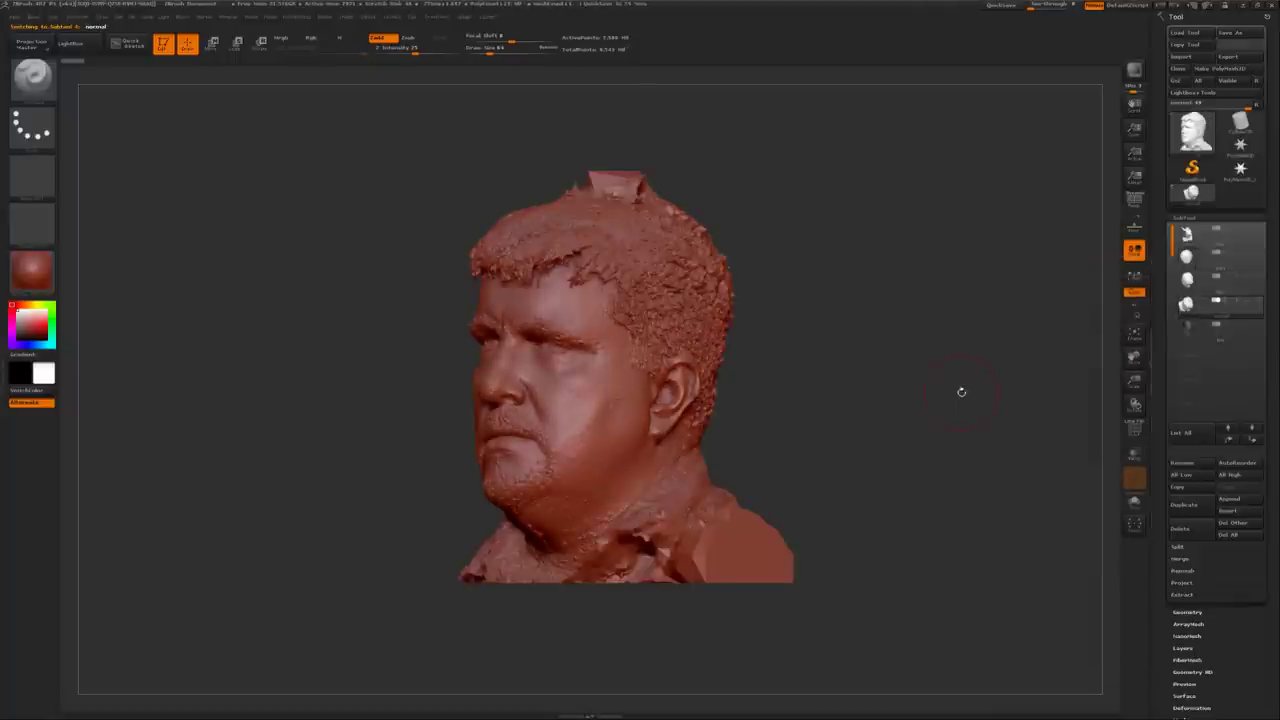
pyautogui.press('Up')
pyautogui.press('Up')
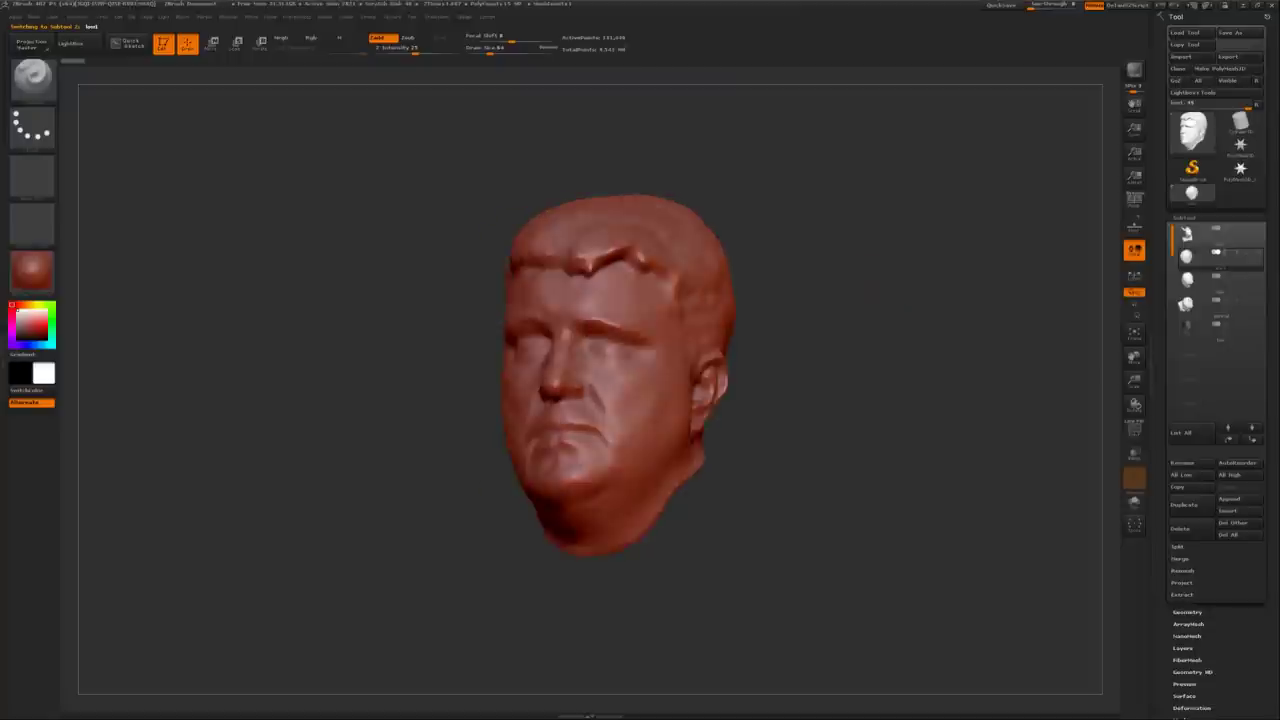
# Step: Subdivide the low-resolution head, switch between its subdivision levels and return to the lowest one
pyautogui.press('shift')
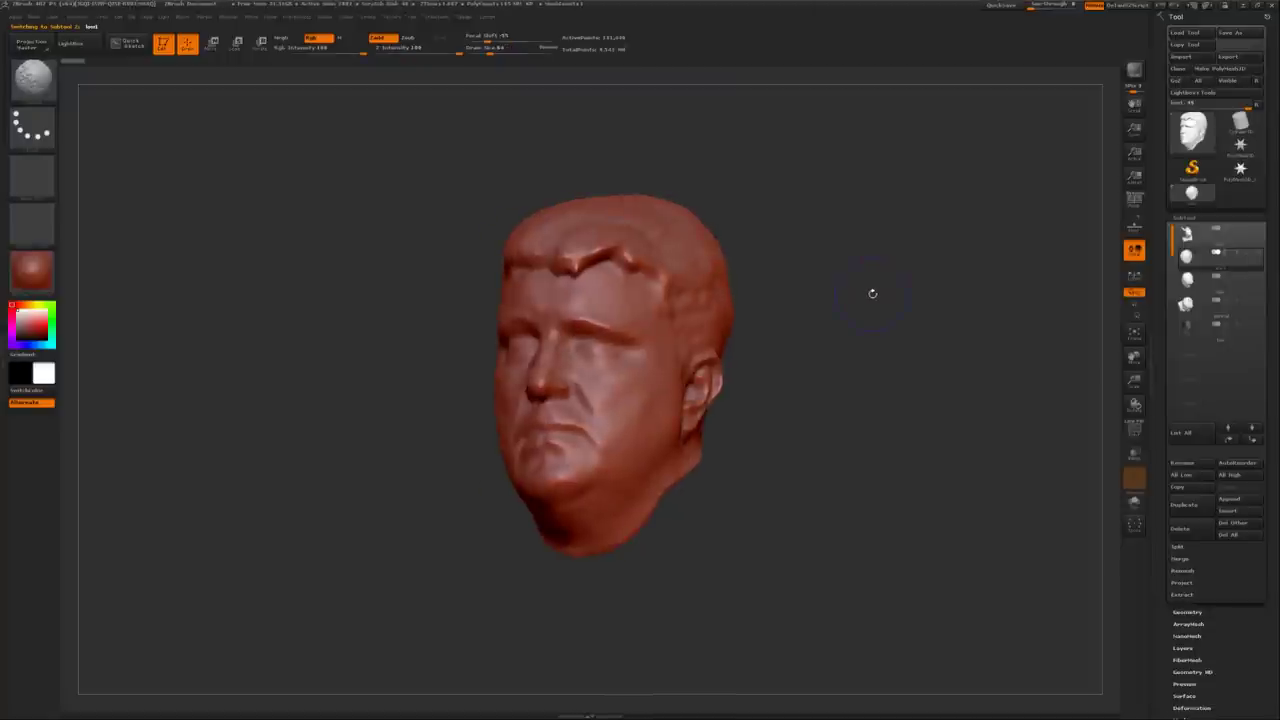
pyautogui.press('shift')
pyautogui.hotkey('ctrl', 'd')
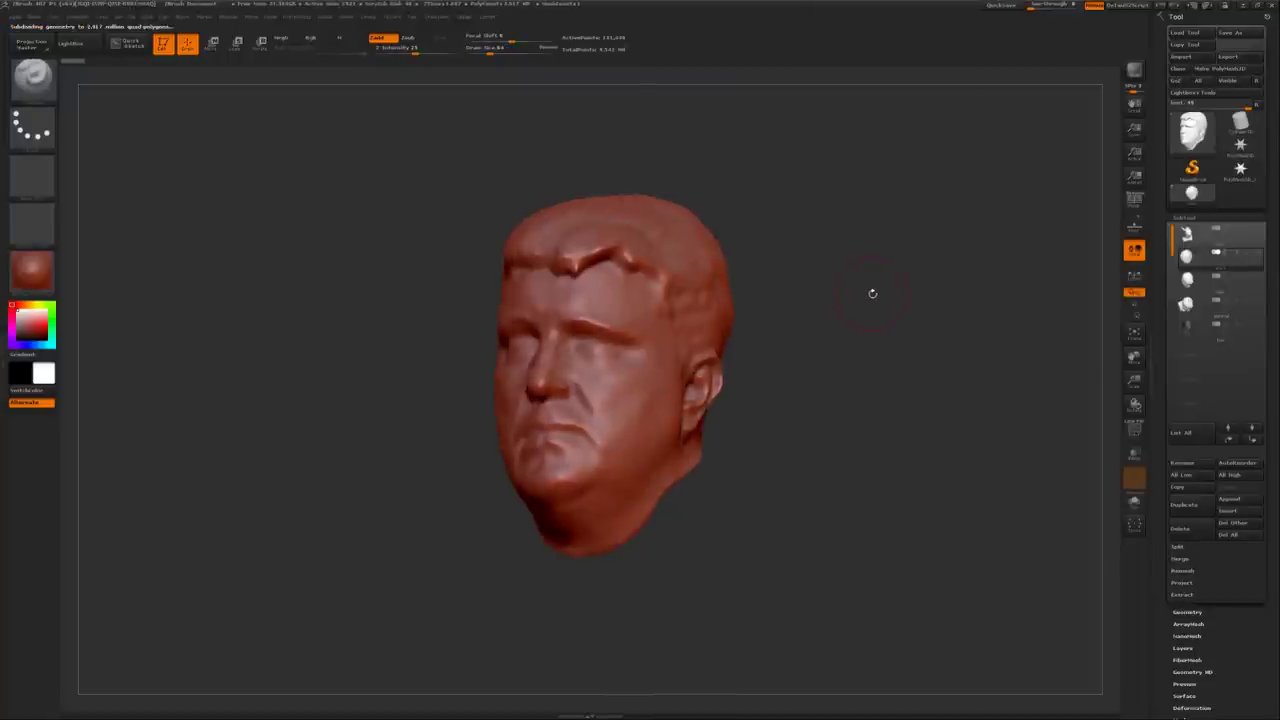
pyautogui.press('shift')
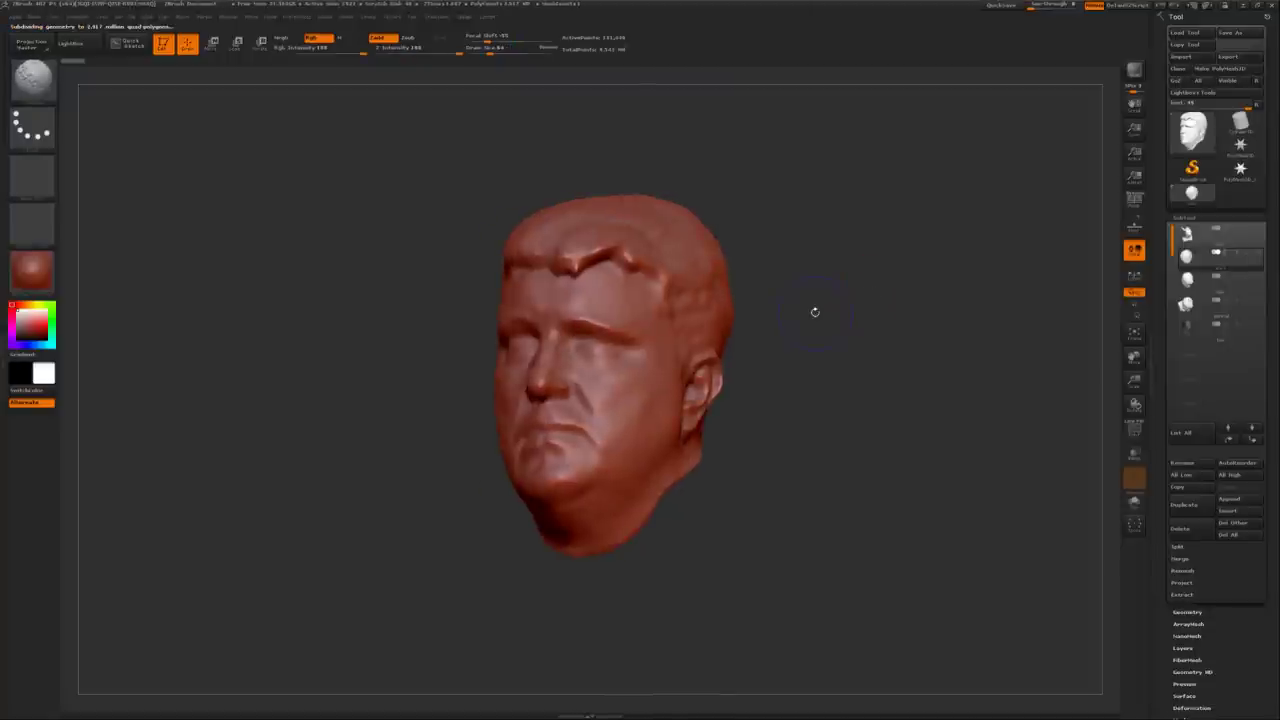
pyautogui.press('shift')
pyautogui.moveTo(826, 309)
pyautogui.keyDown('alt'); pyautogui.mouseDown()
pyautogui.moveTo(830, 420)
pyautogui.moveTo(960, 300)
pyautogui.mouseUp(); pyautogui.keyUp('alt')
pyautogui.click(1188, 611)
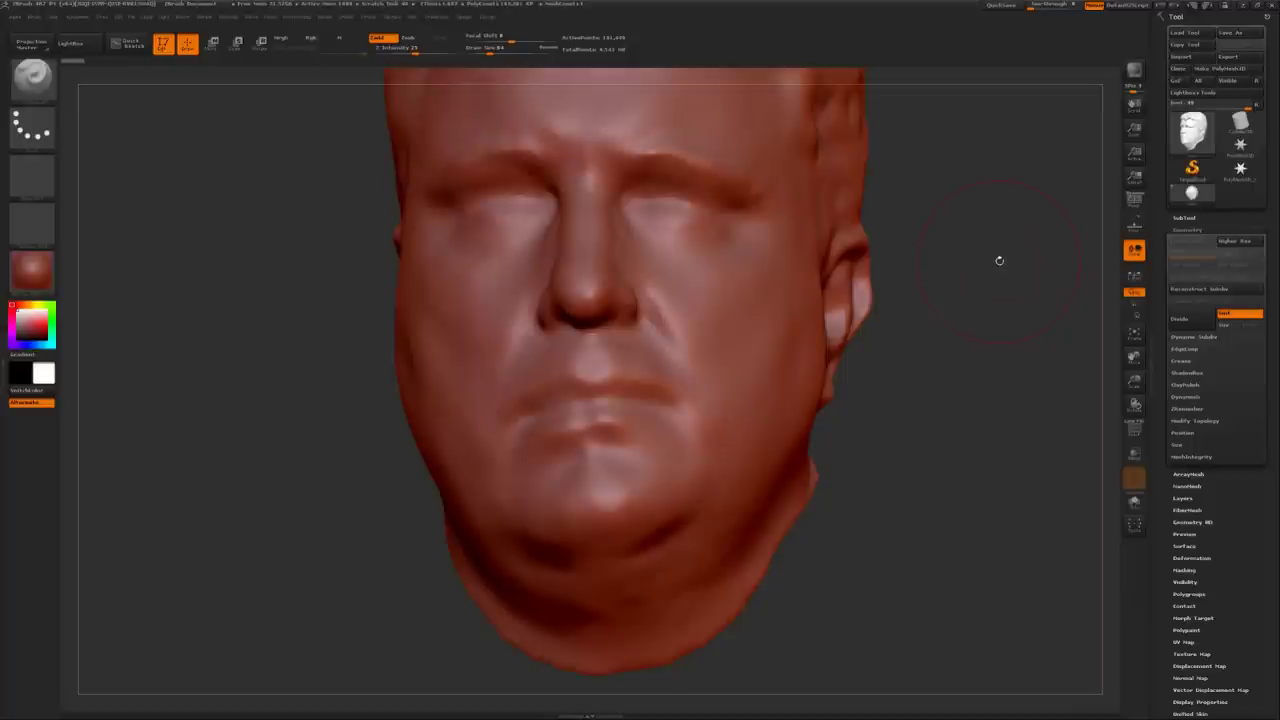
pyautogui.hotkey('ctrl', 'd')
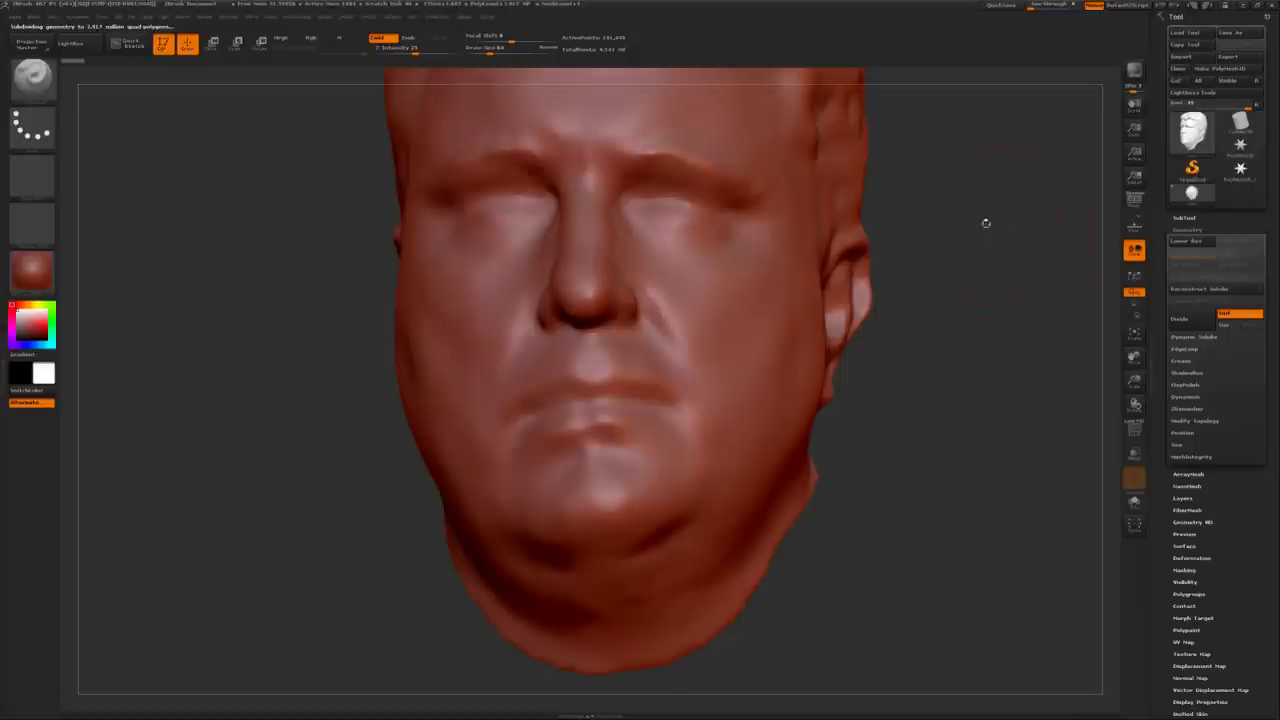
pyautogui.press('shift')
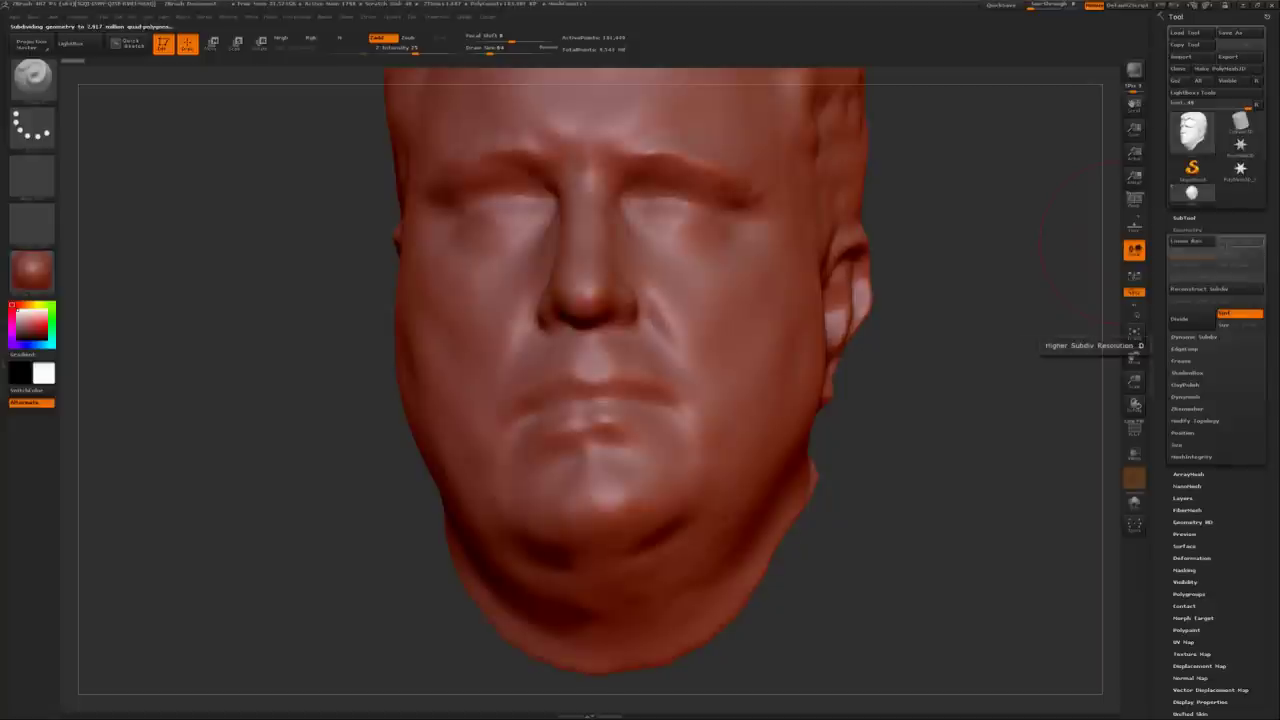
pyautogui.click(1193, 243)
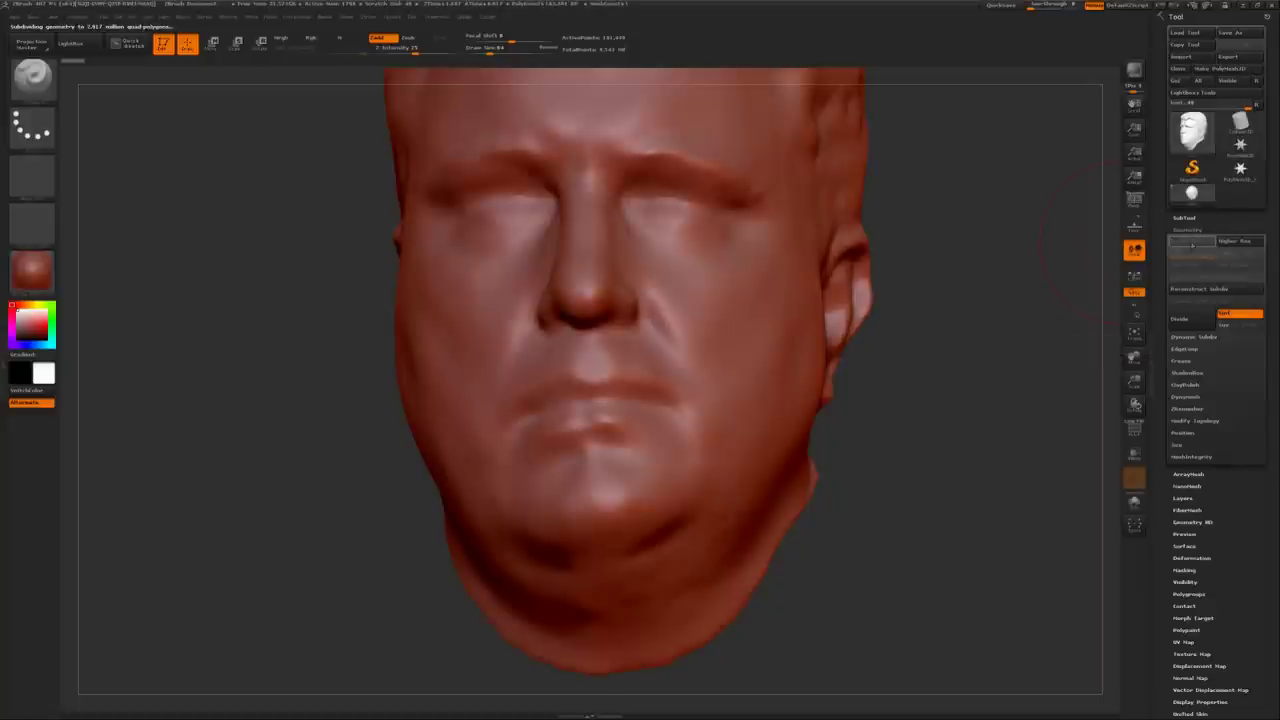
# Step: Remesh the low-resolution head with DynaMesh at resolution 512, then turn DynaMesh mode off
pyautogui.press('f')
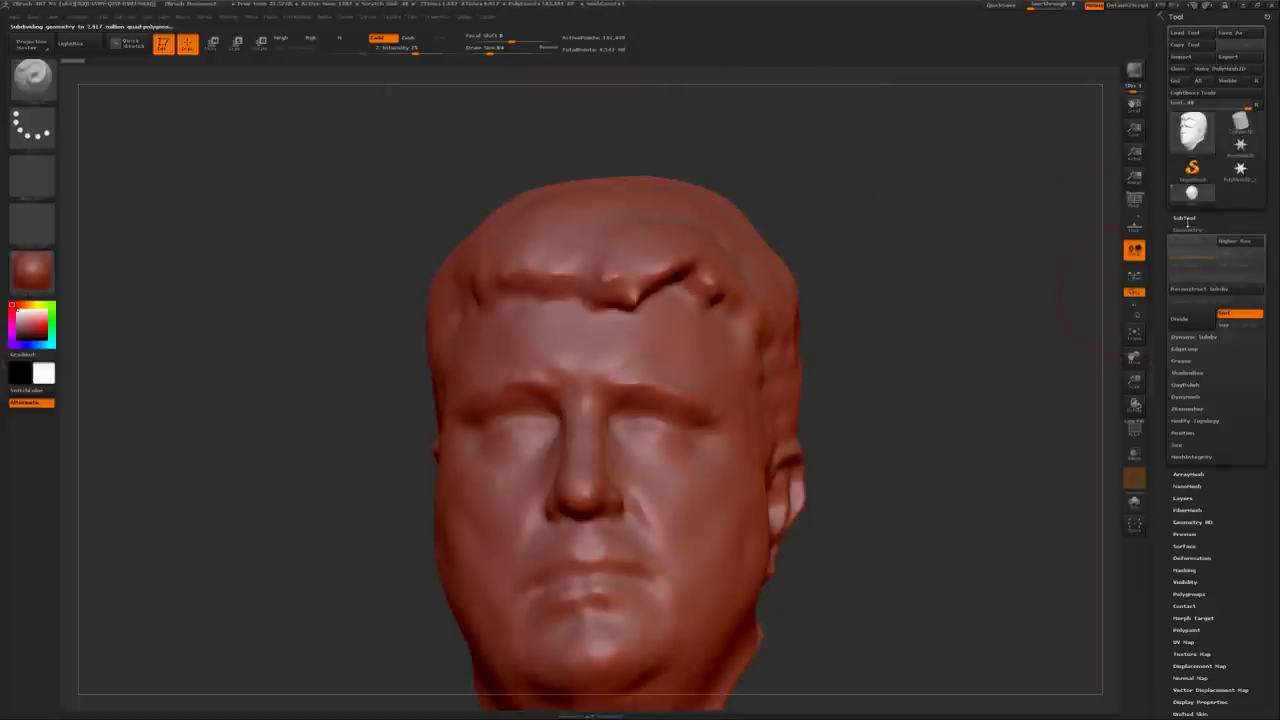
pyautogui.click(1186, 396)
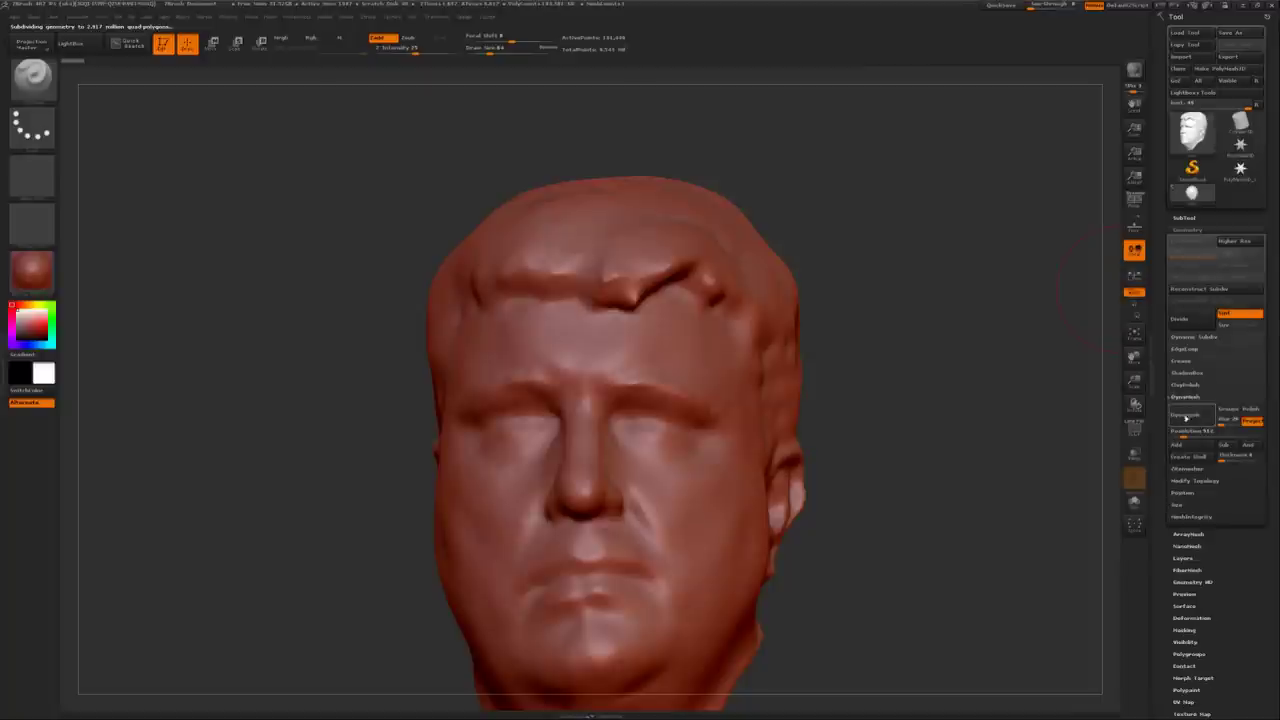
pyautogui.moveTo(958, 368); pyautogui.dragTo(1055, 347)
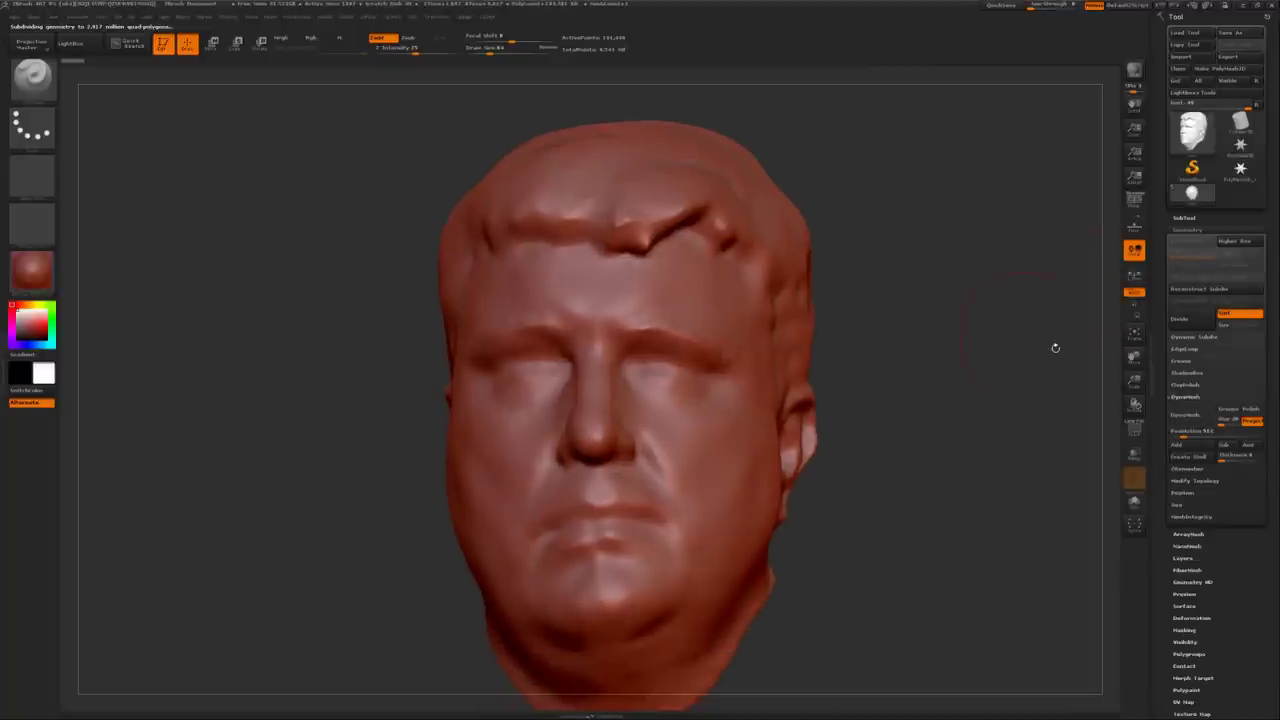
pyautogui.click(1192, 414)
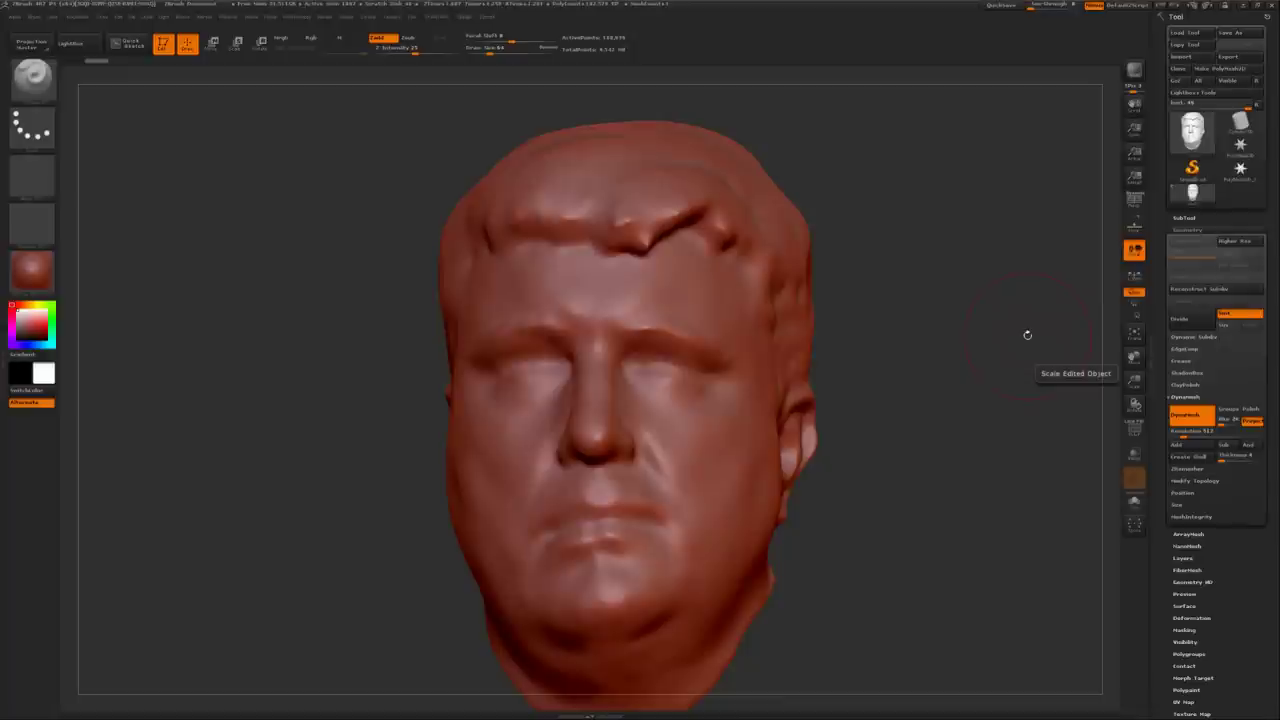
pyautogui.press('b')
pyautogui.press('c')
pyautogui.press('b')
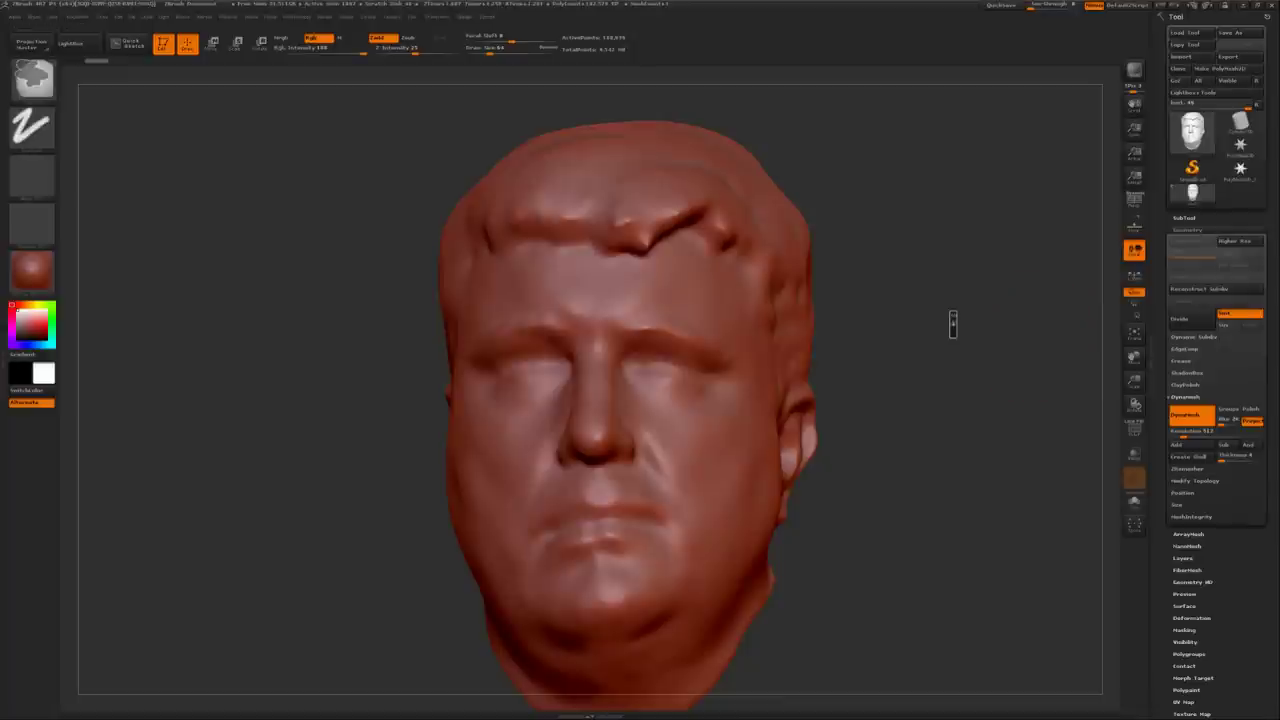
pyautogui.press('b')
pyautogui.press('s')
pyautogui.press('m')
pyautogui.click(1188, 416)
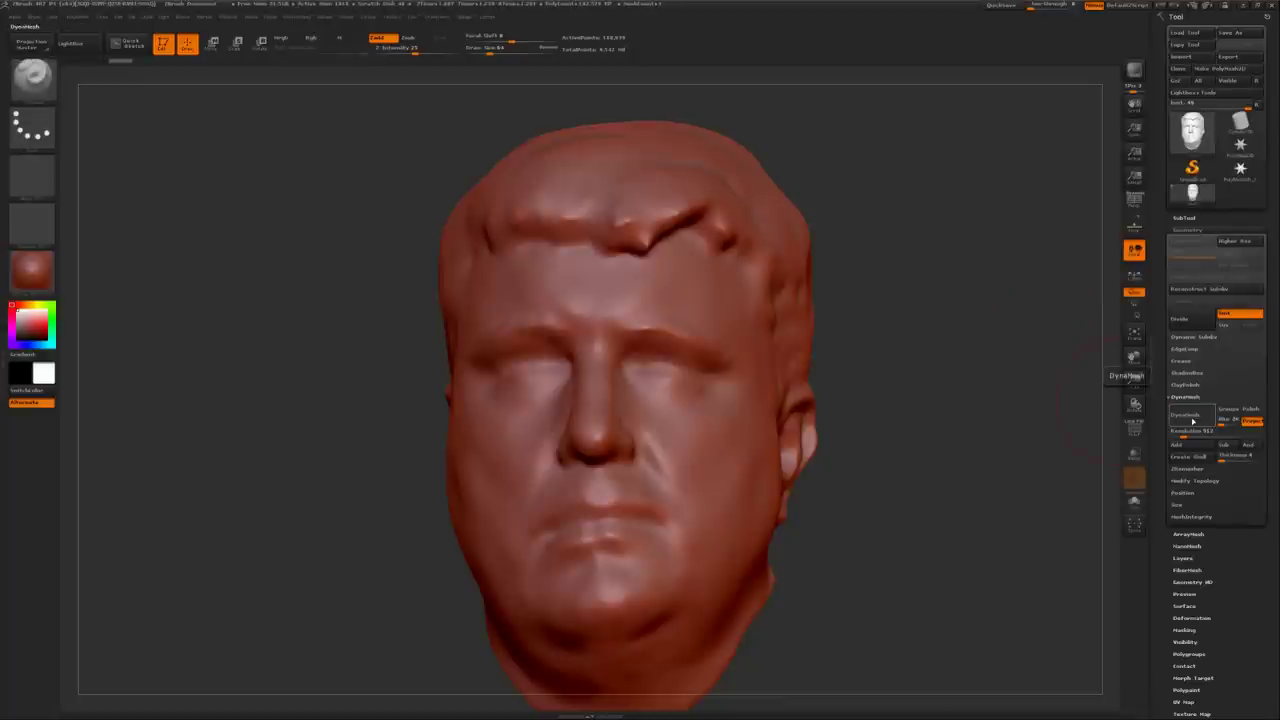
# Step: Isolate the underside of the neck with the SelectLasso brush, make it its own polygroup, and unhide the whole head
pyautogui.moveTo(960, 420); pyautogui.dragTo(861, 367)
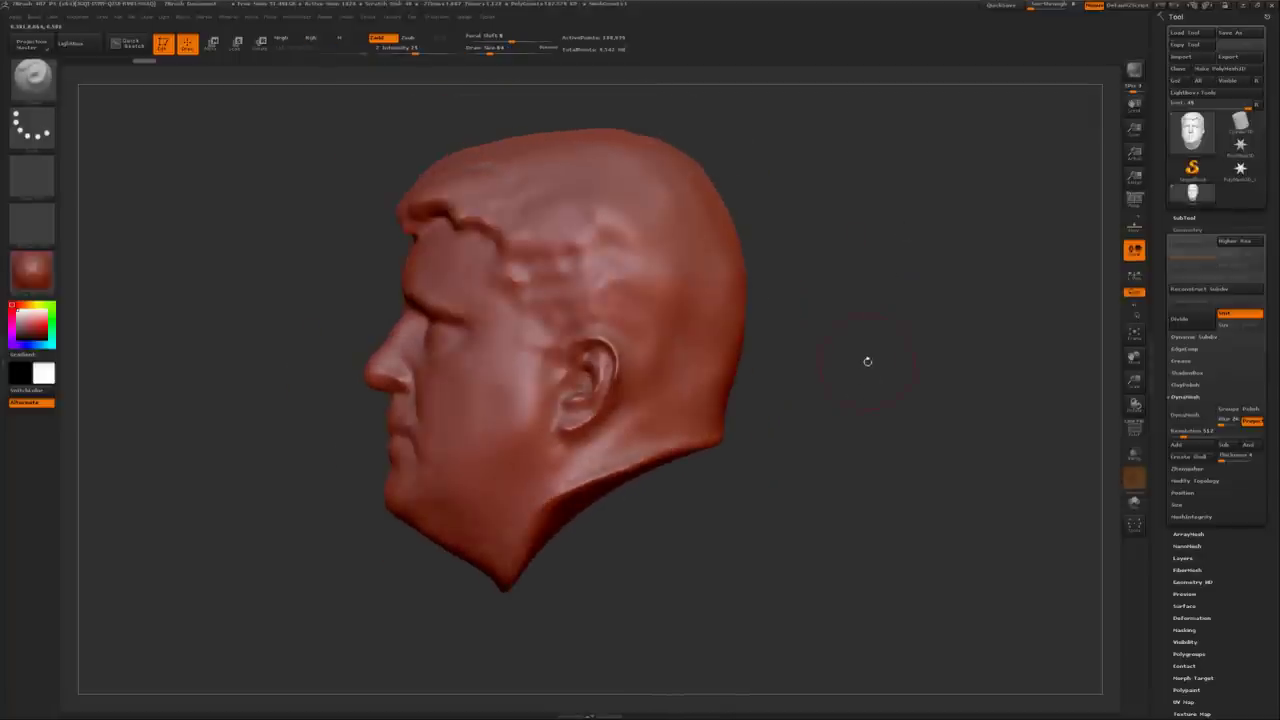
pyautogui.moveTo(867, 361); pyautogui.dragTo(323, 391)
pyautogui.keyDown('ctrl'); pyautogui.keyDown('shift'); pyautogui.click(32, 75); pyautogui.keyUp('shift'); pyautogui.keyUp('ctrl')
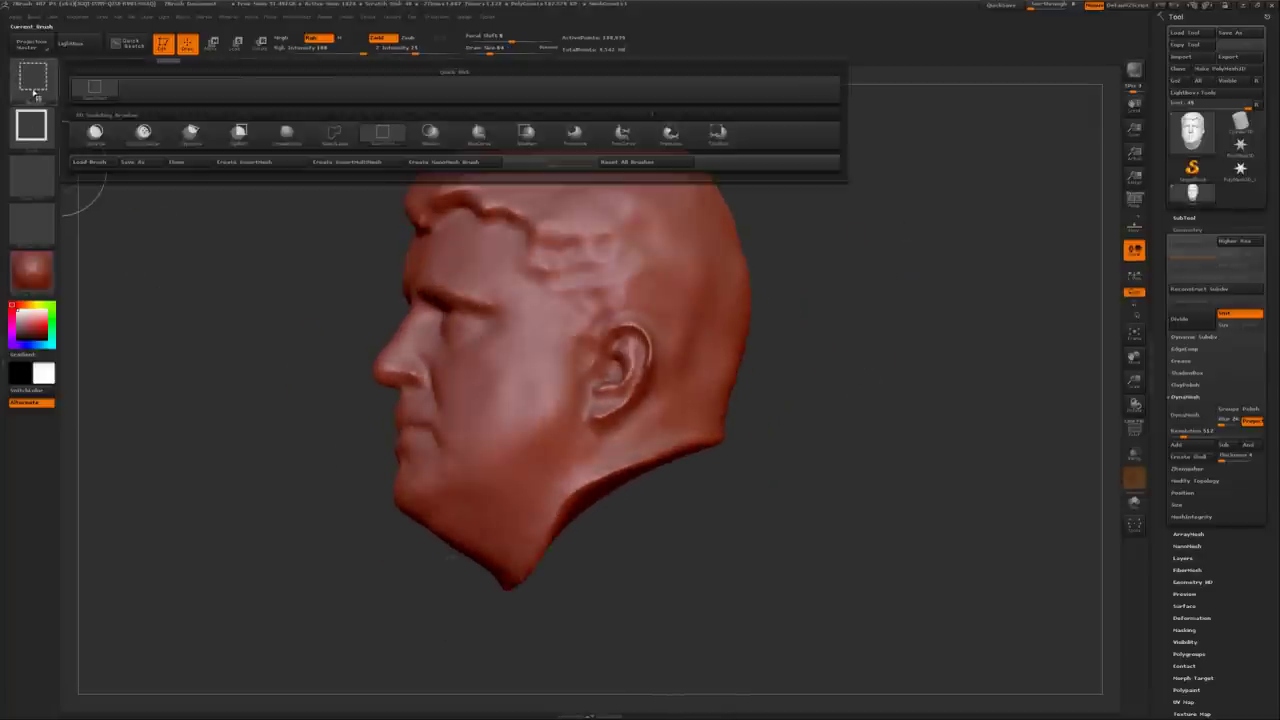
pyautogui.click(312, 140)
pyautogui.moveTo(757, 416)
pyautogui.keyDown('ctrl'); pyautogui.keyDown('shift'); pyautogui.mouseDown()
pyautogui.moveTo(560, 526)
pyautogui.moveTo(491, 606)
pyautogui.moveTo(800, 630)
pyautogui.mouseUp(); pyautogui.keyUp('shift'); pyautogui.keyUp('ctrl')
pyautogui.moveTo(937, 491)
pyautogui.mouseDown()
pyautogui.moveTo(863, 432)
pyautogui.moveTo(966, 474)
pyautogui.moveTo(894, 434)
pyautogui.moveTo(919, 434)
pyautogui.moveTo(940, 406)
pyautogui.moveTo(820, 392)
pyautogui.moveTo(700, 340)
pyautogui.moveTo(560, 440)
pyautogui.moveTo(506, 527)
pyautogui.mouseUp()
pyautogui.keyDown('ctrl'); pyautogui.keyDown('shift'); pyautogui.click(940, 406); pyautogui.keyUp('shift'); pyautogui.keyUp('ctrl')
pyautogui.scroll(-5, 1203, 585)
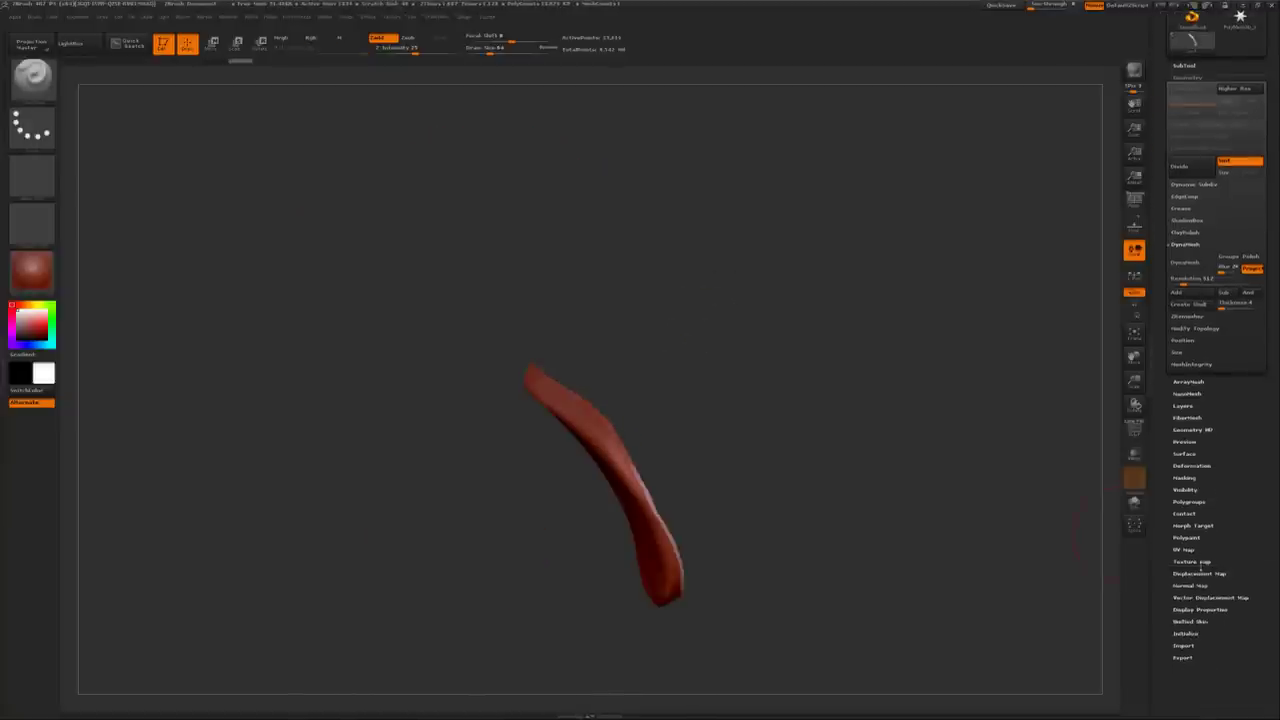
pyautogui.click(1189, 501)
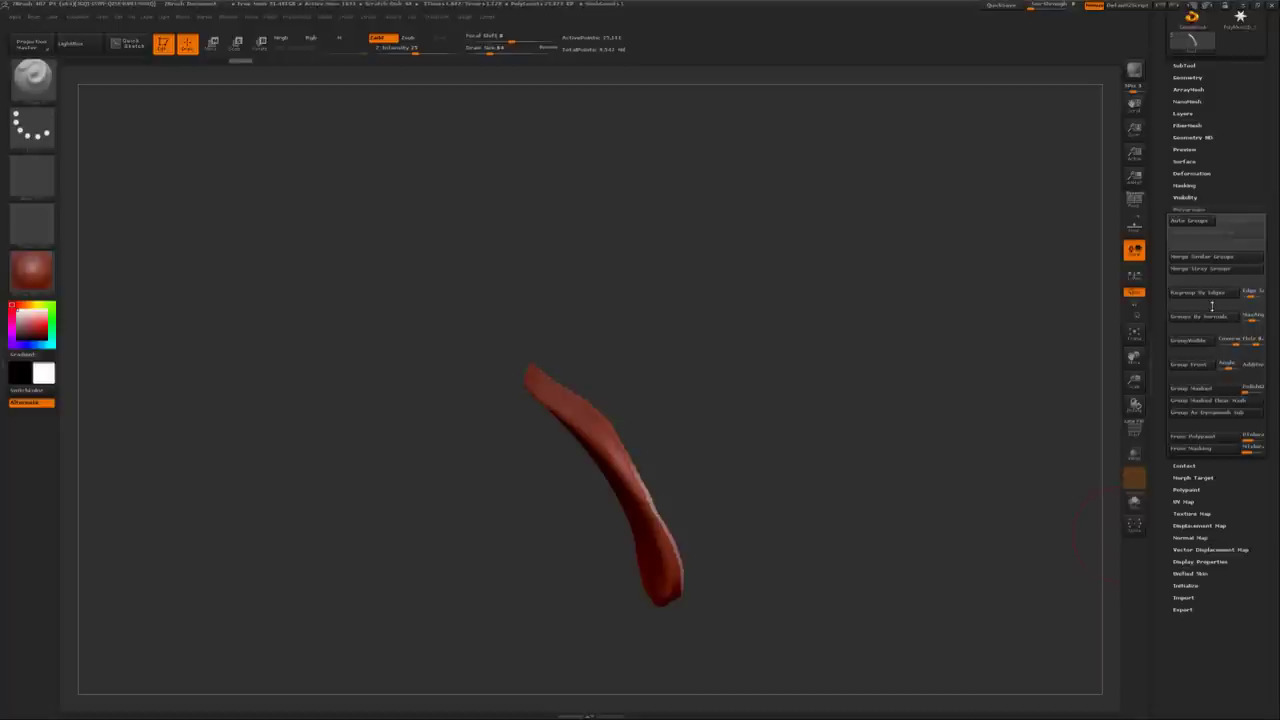
pyautogui.hotkey('ctrl', 'shift')
pyautogui.keyDown('ctrl'); pyautogui.keyDown('shift'); pyautogui.click(806, 301); pyautogui.keyUp('shift'); pyautogui.keyUp('ctrl')
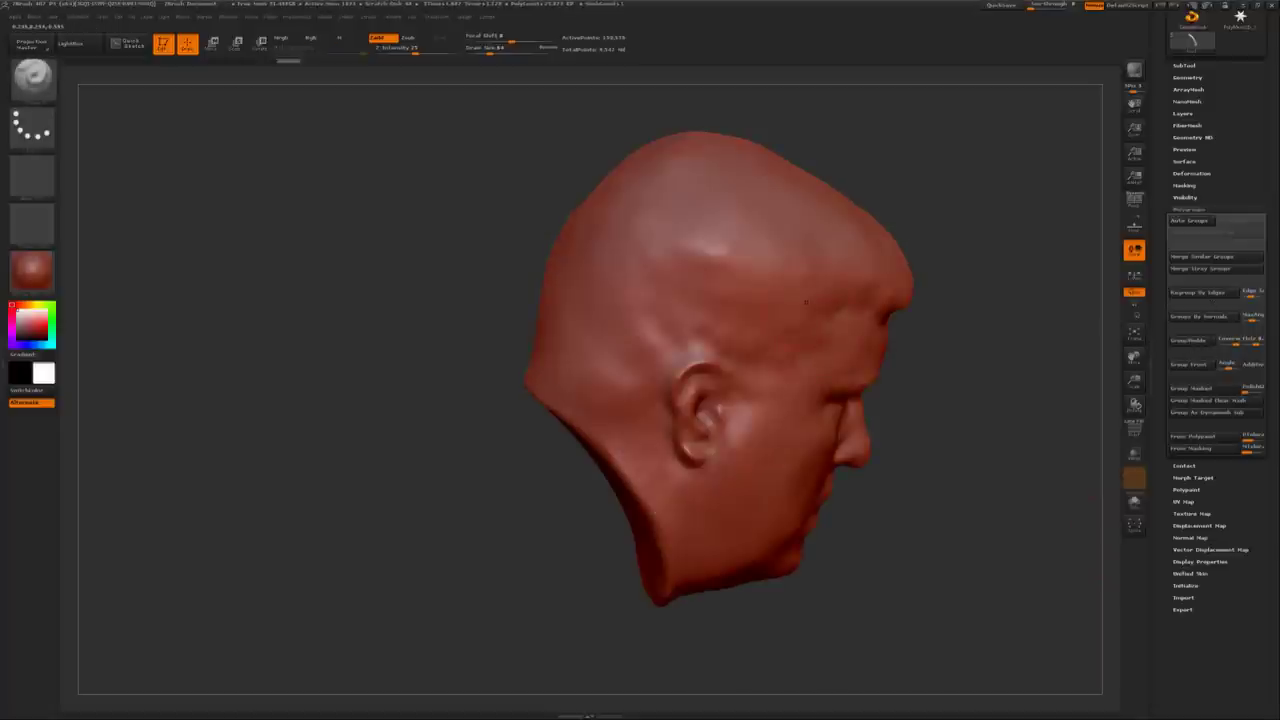
# Step: Lasso-isolate the face and ears, assign them a separate polygroup, and show the whole head with its polygroup colours
pyautogui.moveTo(806, 301); pyautogui.dragTo(622, 338, button='right')
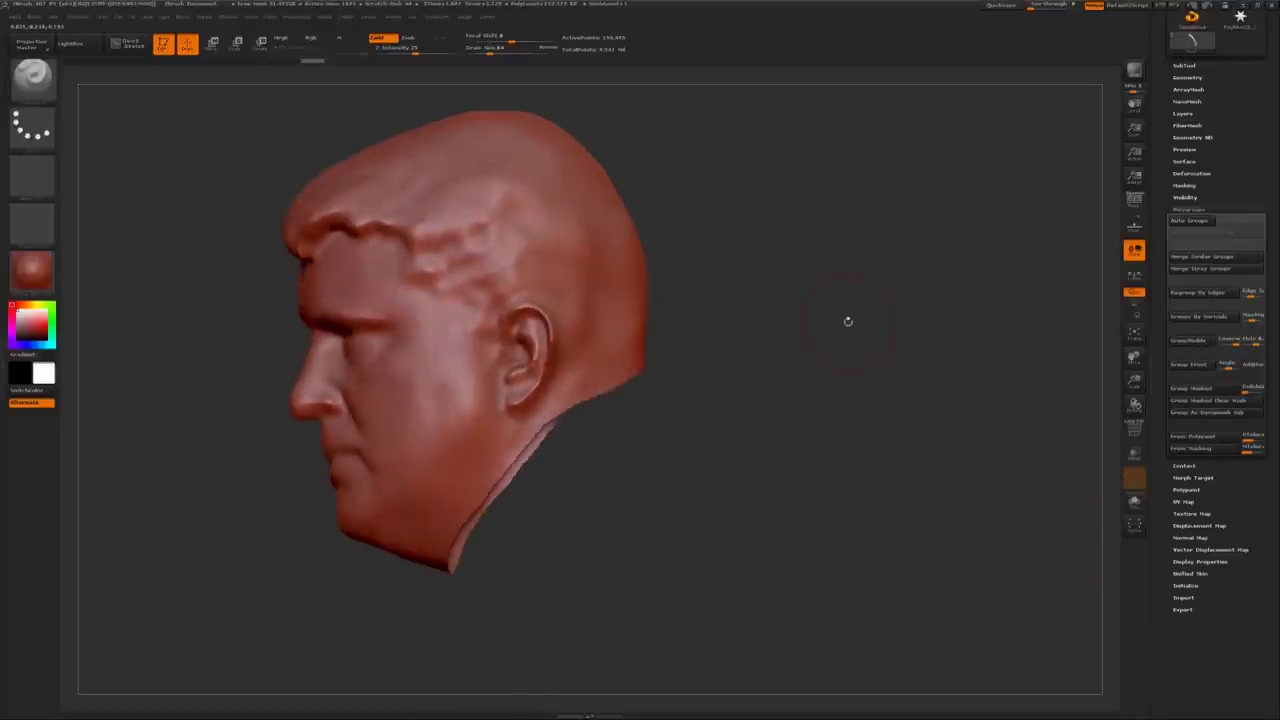
pyautogui.hotkey('ctrl', 'shift')
pyautogui.moveTo(193, 188)
pyautogui.keyDown('ctrl'); pyautogui.keyDown('shift'); pyautogui.mouseDown()
pyautogui.moveTo(302, 149)
pyautogui.moveTo(386, 185)
pyautogui.moveTo(458, 300)
pyautogui.moveTo(508, 430)
pyautogui.mouseUp(); pyautogui.keyUp('shift'); pyautogui.keyUp('ctrl')
pyautogui.keyDown('ctrl'); pyautogui.keyDown('shift'); pyautogui.click(195, 240); pyautogui.keyUp('shift'); pyautogui.keyUp('ctrl')
pyautogui.moveTo(168, 175)
pyautogui.keyDown('ctrl'); pyautogui.keyDown('shift'); pyautogui.mouseDown()
pyautogui.moveTo(362, 126)
pyautogui.moveTo(487, 251)
pyautogui.moveTo(549, 290)
pyautogui.mouseUp(); pyautogui.keyUp('shift'); pyautogui.keyUp('ctrl')
pyautogui.moveTo(780, 500)
pyautogui.mouseDown()
pyautogui.moveTo(880, 515)
pyautogui.moveTo(920, 480)
pyautogui.moveTo(901, 460)
pyautogui.mouseUp()
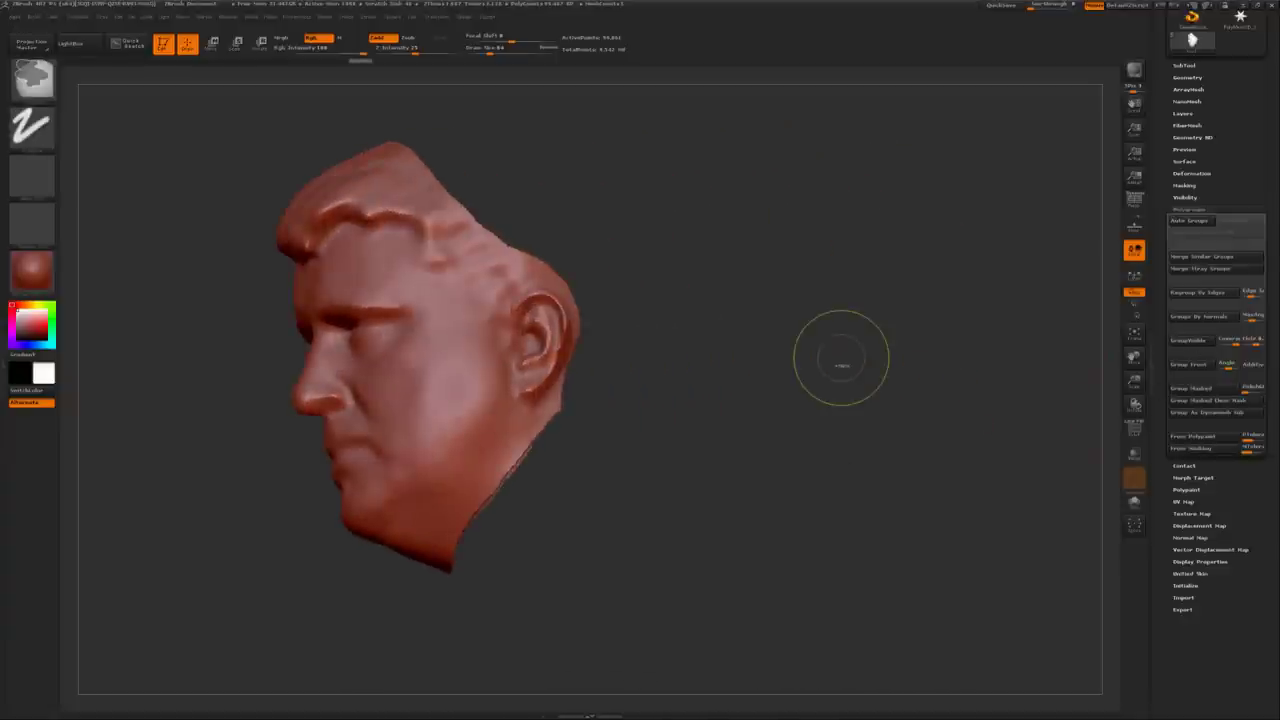
pyautogui.keyDown('ctrl'); pyautogui.keyDown('shift'); pyautogui.click(841, 364); pyautogui.keyUp('shift'); pyautogui.keyUp('ctrl')
pyautogui.moveTo(841, 364); pyautogui.dragTo(1180, 398)
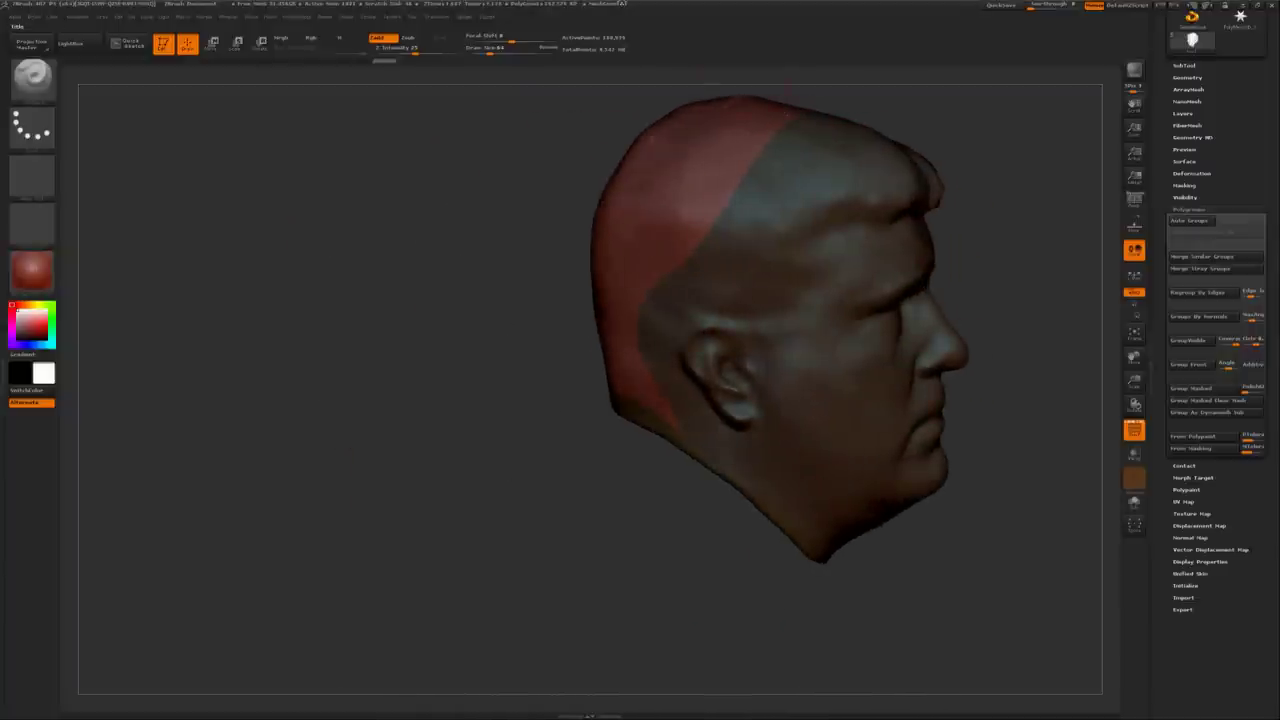
# Step: Unwrap the head in UV Master with Symmetry off and Polygroups on
pyautogui.click(463, 17)
pyautogui.click(486, 189)
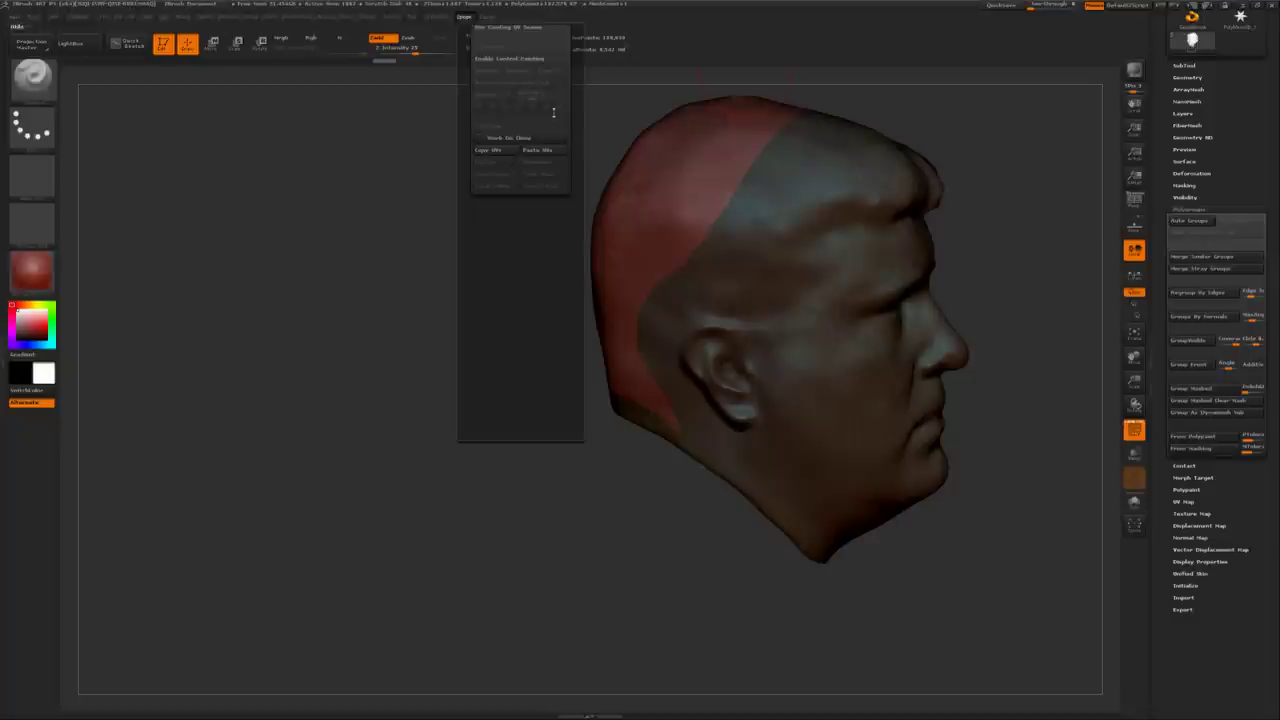
pyautogui.scroll(3, 570, 110)
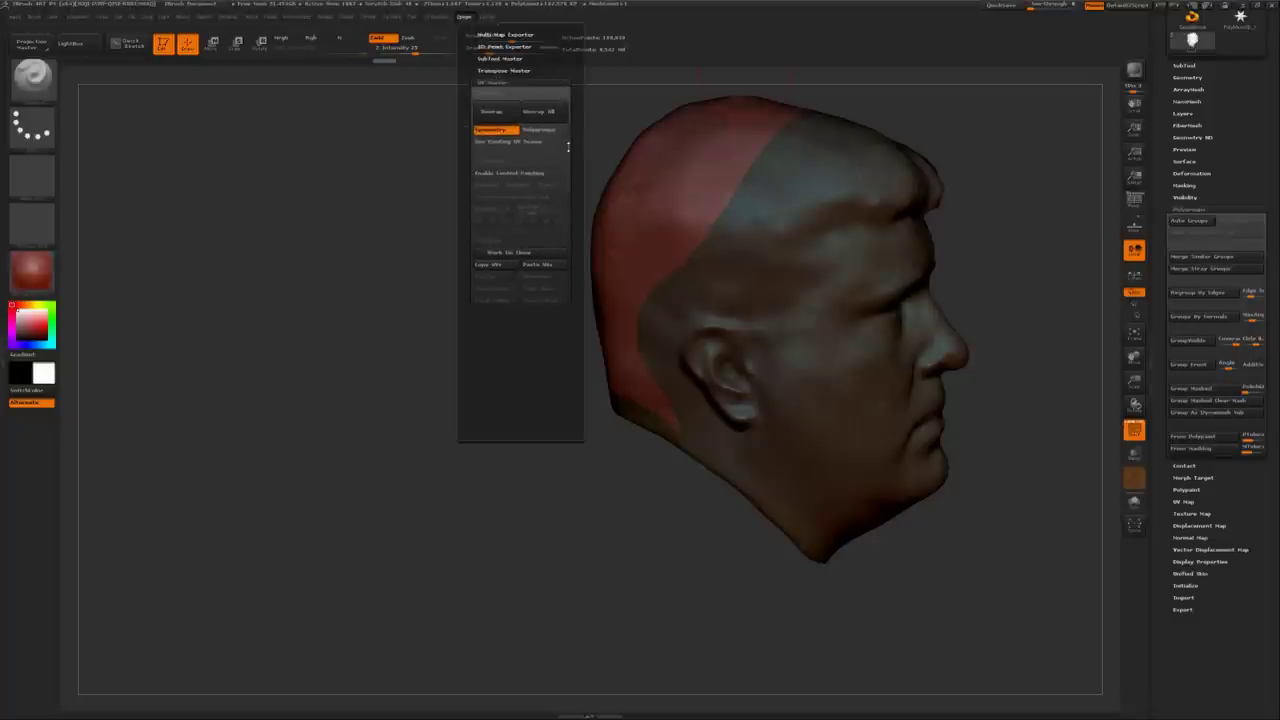
pyautogui.click(465, 17)
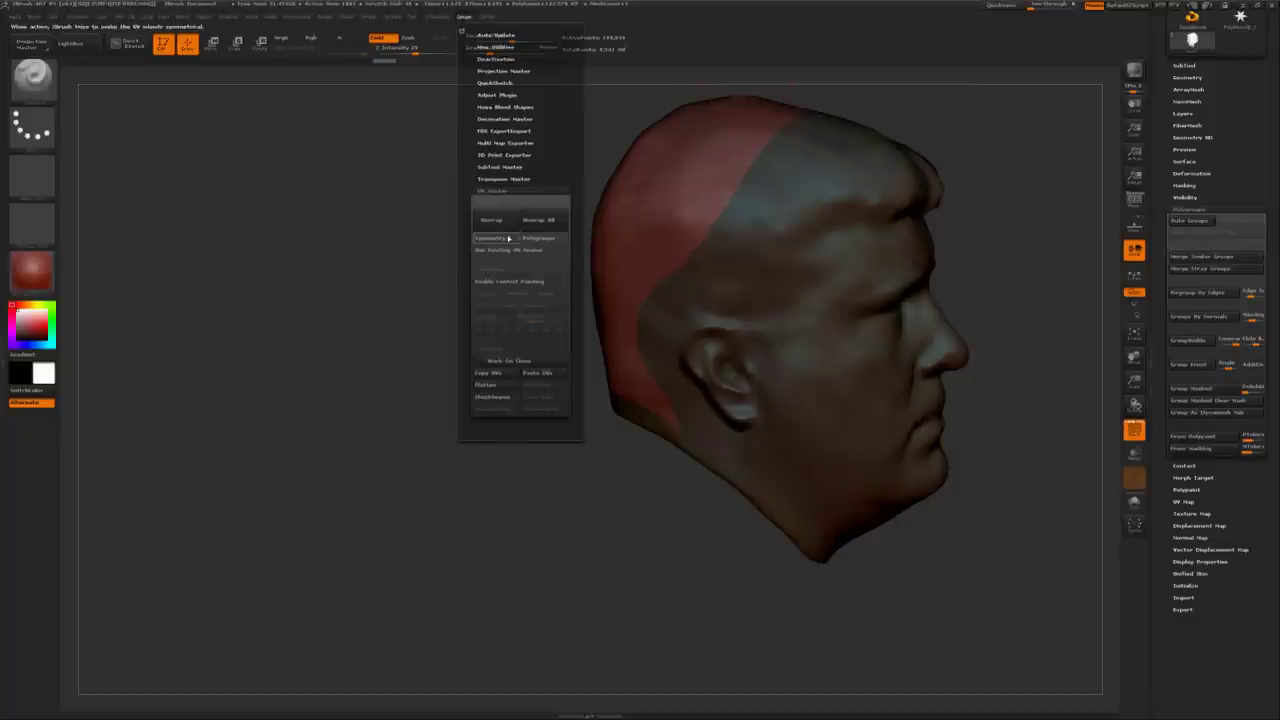
pyautogui.click(556, 238)
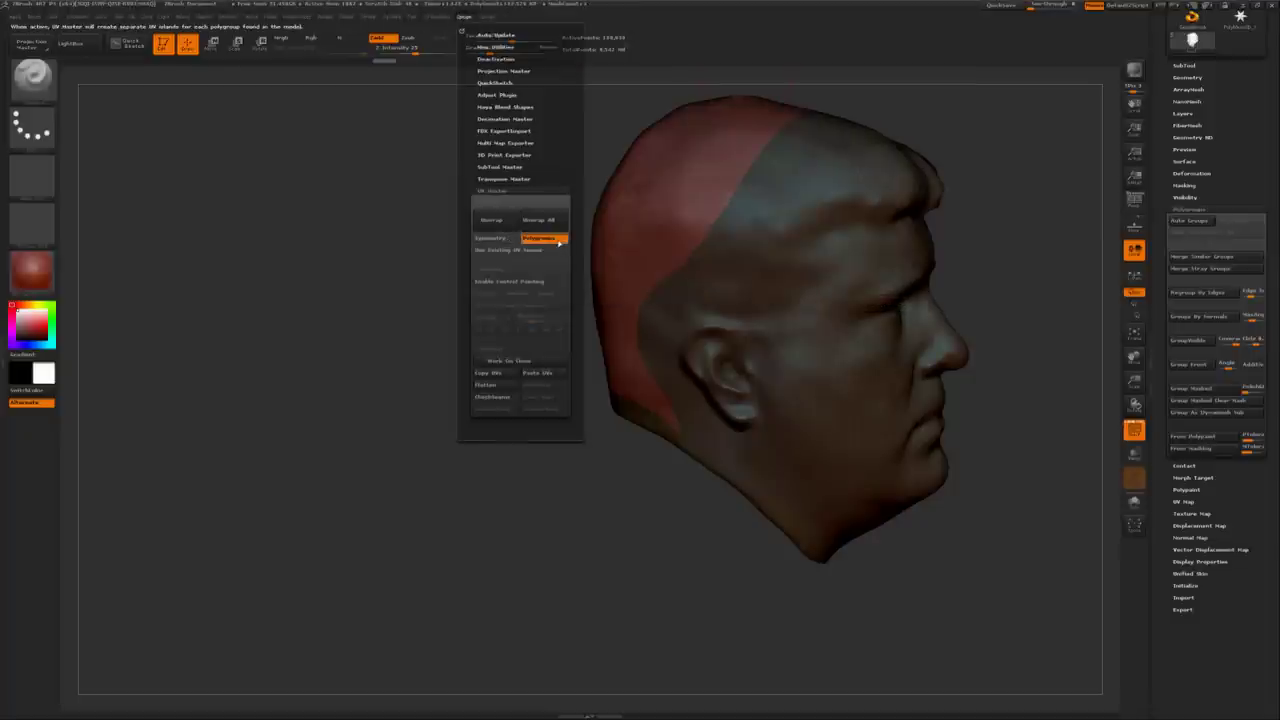
pyautogui.click(491, 219)
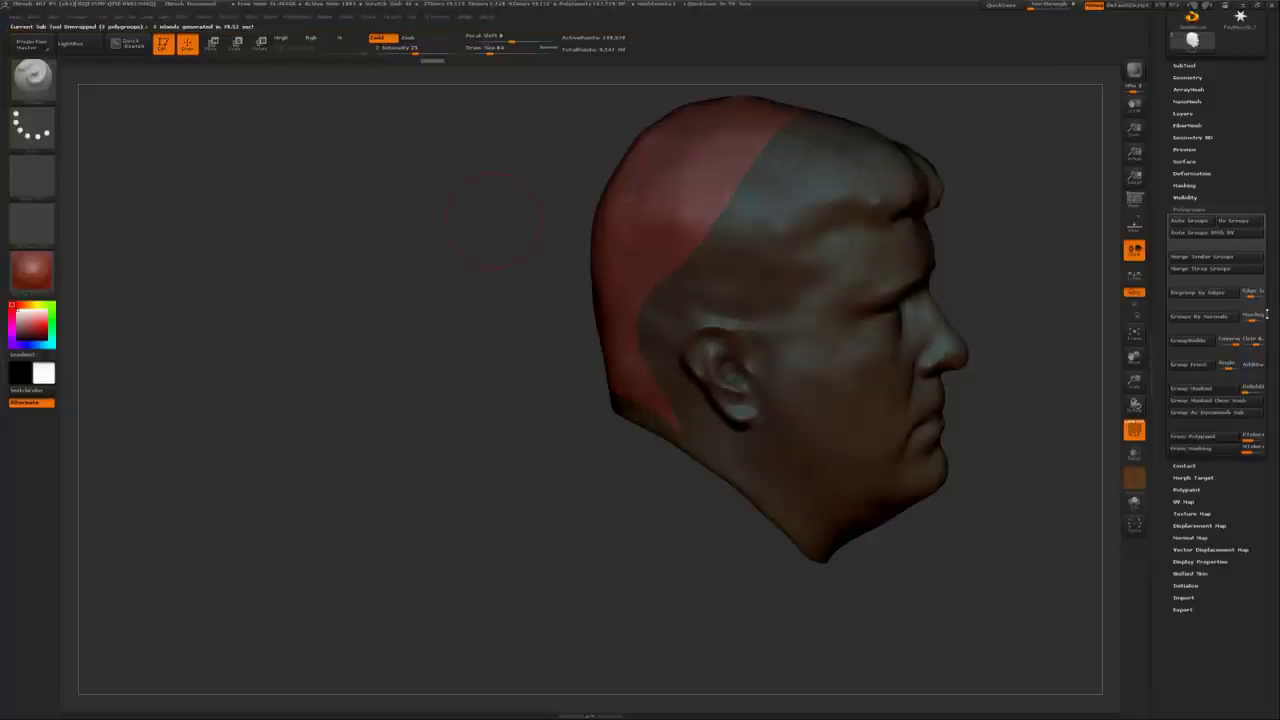
# Step: Inspect the unwrapped islands by morphing the head to its UV layout and back, then hide the polygroup colours
pyautogui.moveTo(497, 218)
pyautogui.mouseDown()
pyautogui.moveTo(903, 334)
pyautogui.moveTo(991, 315)
pyautogui.mouseUp()
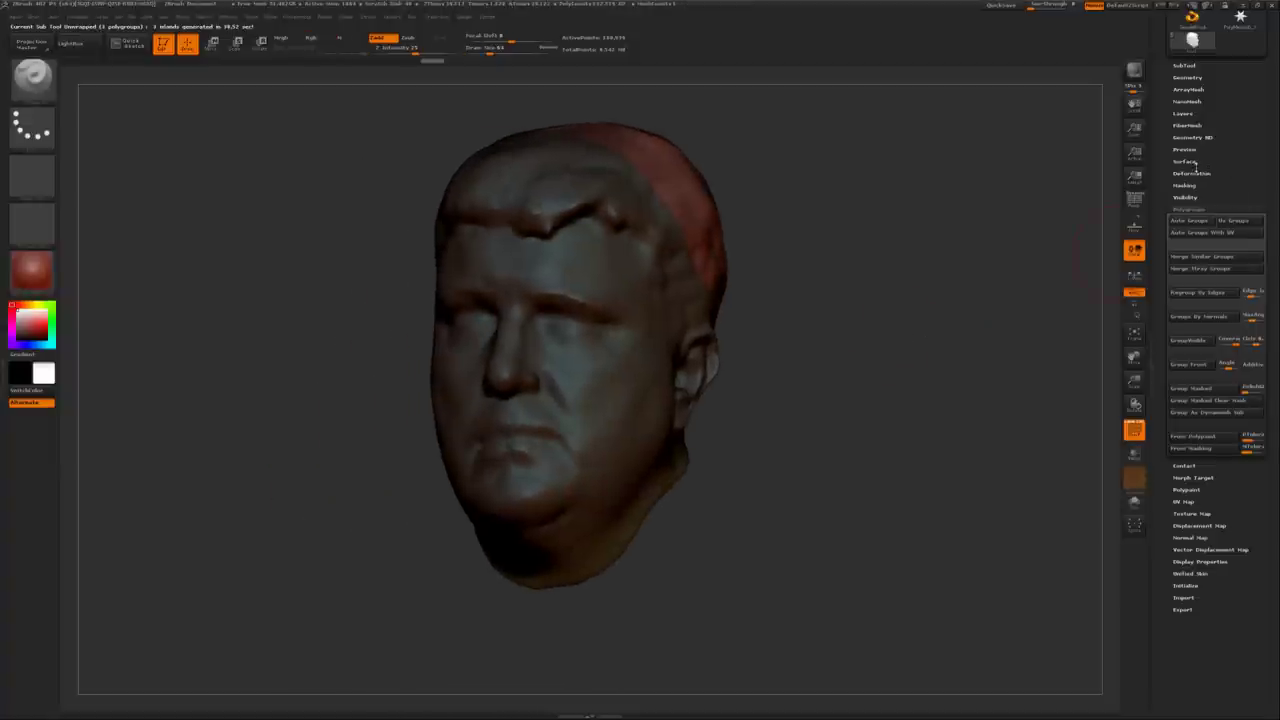
pyautogui.click(1183, 501)
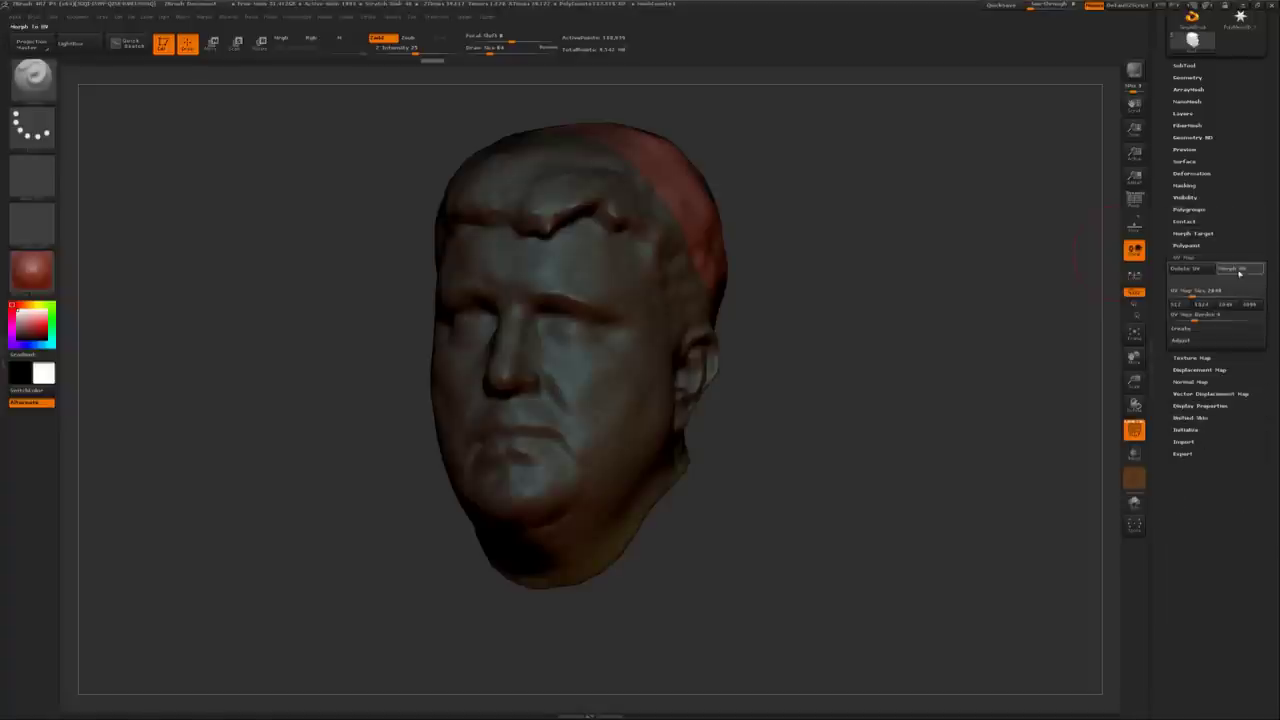
pyautogui.click(1240, 268)
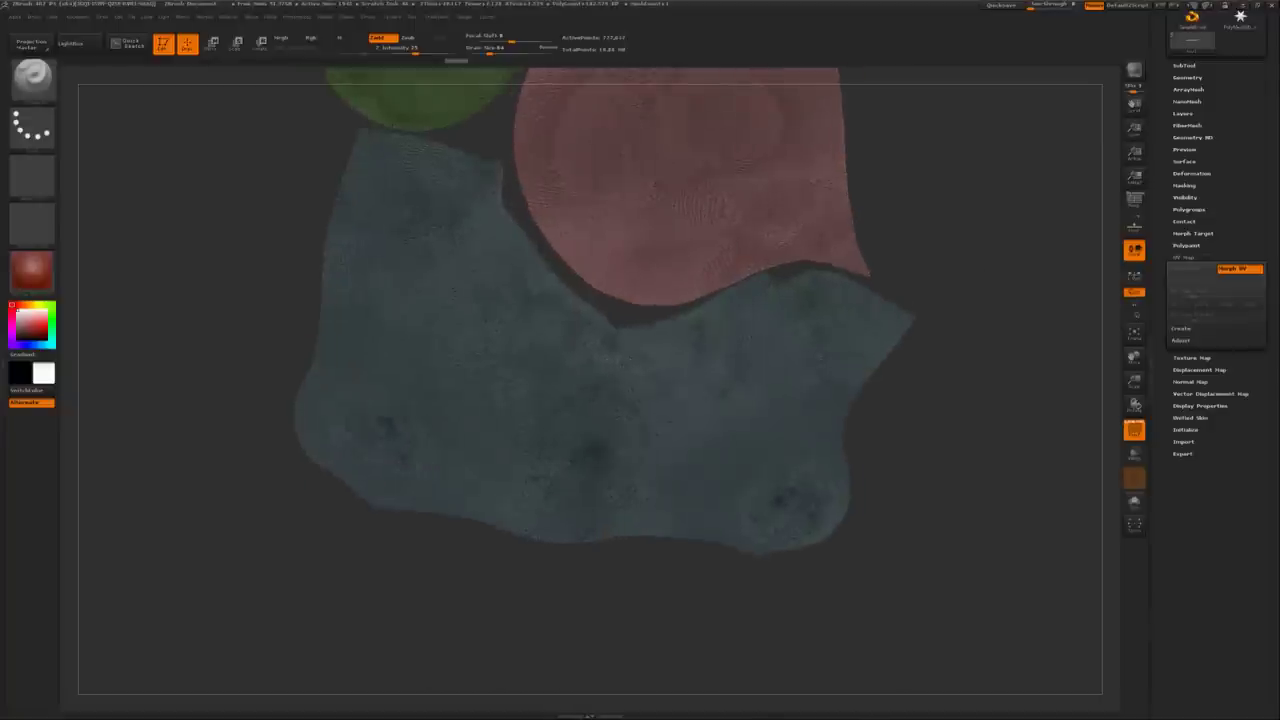
pyautogui.click(1223, 274)
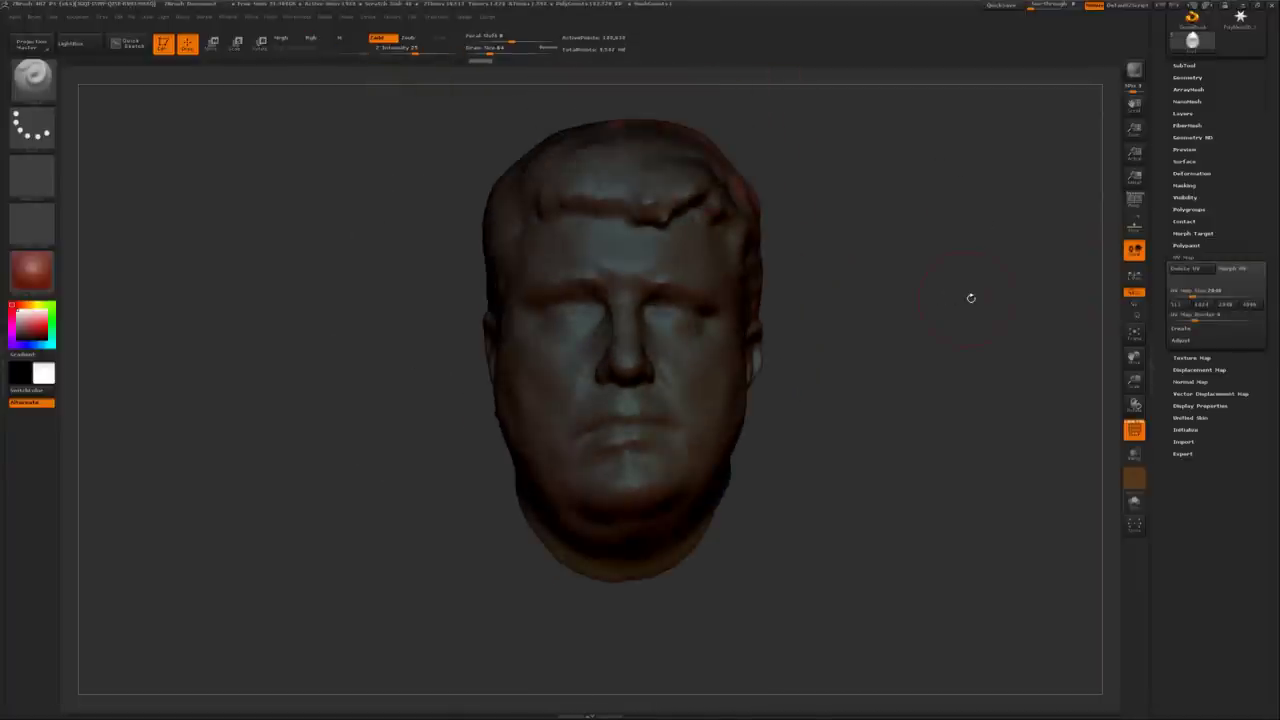
pyautogui.moveTo(971, 298); pyautogui.dragTo(1106, 209)
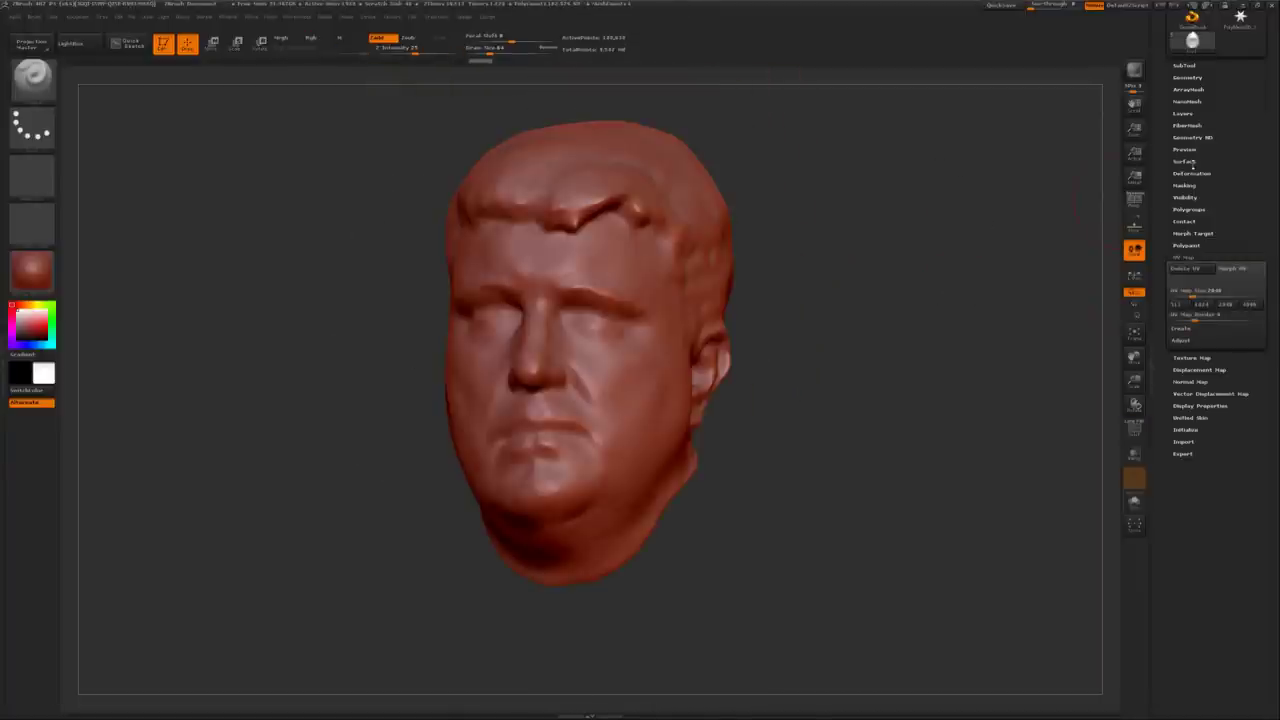
# Step: Subdivide the unwrapped head once and store its shape as a morph target
pyautogui.click(1184, 65)
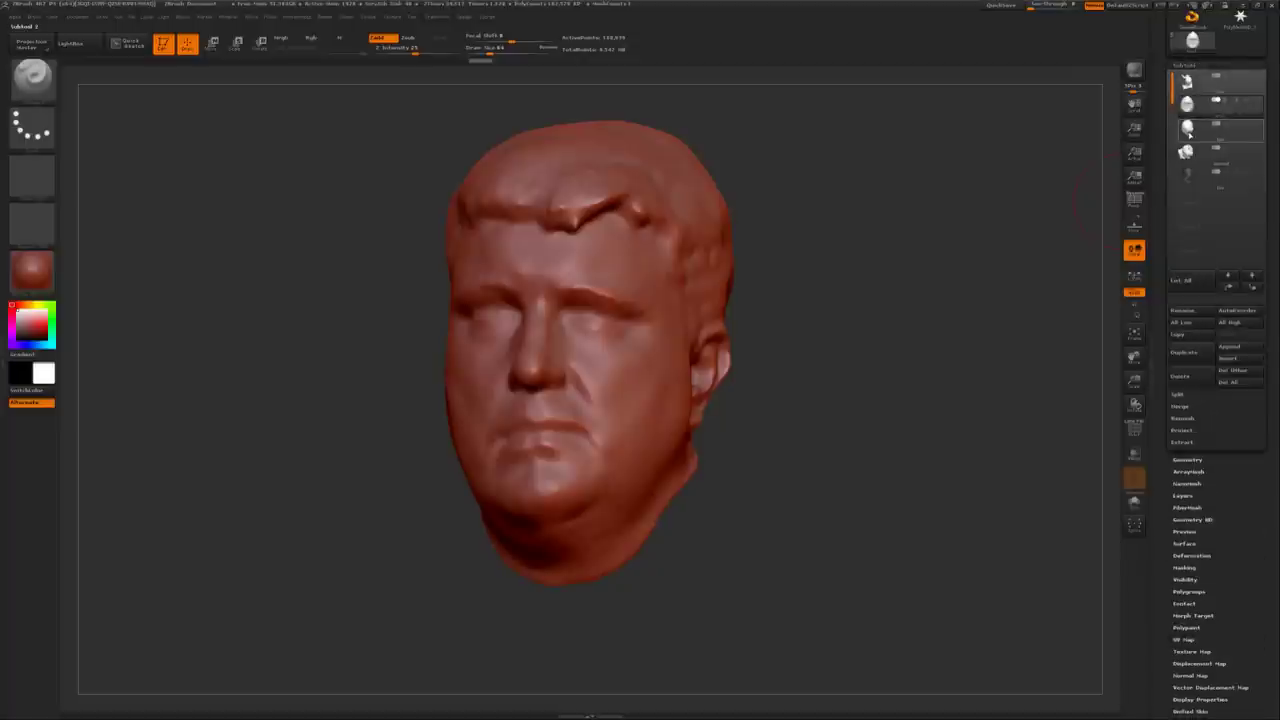
pyautogui.hotkey('ctrl', 'd')
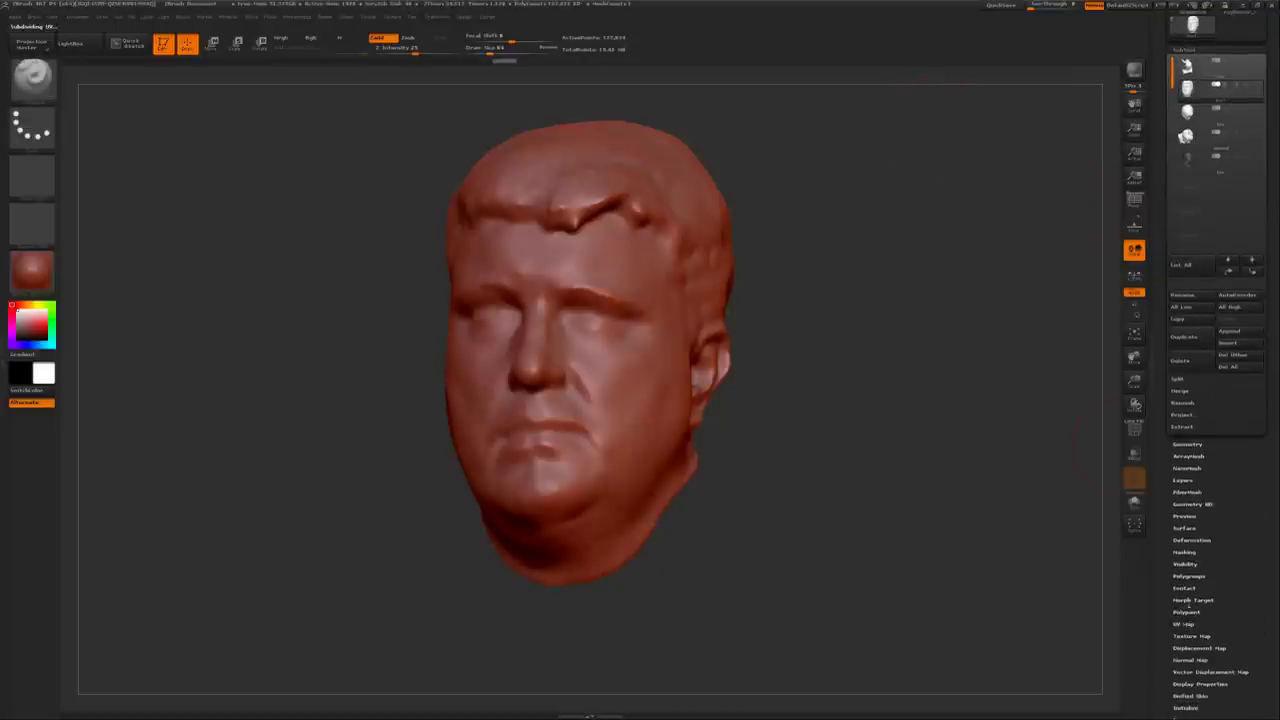
pyautogui.click(1192, 614)
pyautogui.moveTo(1196, 541); pyautogui.dragTo(1200, 248)
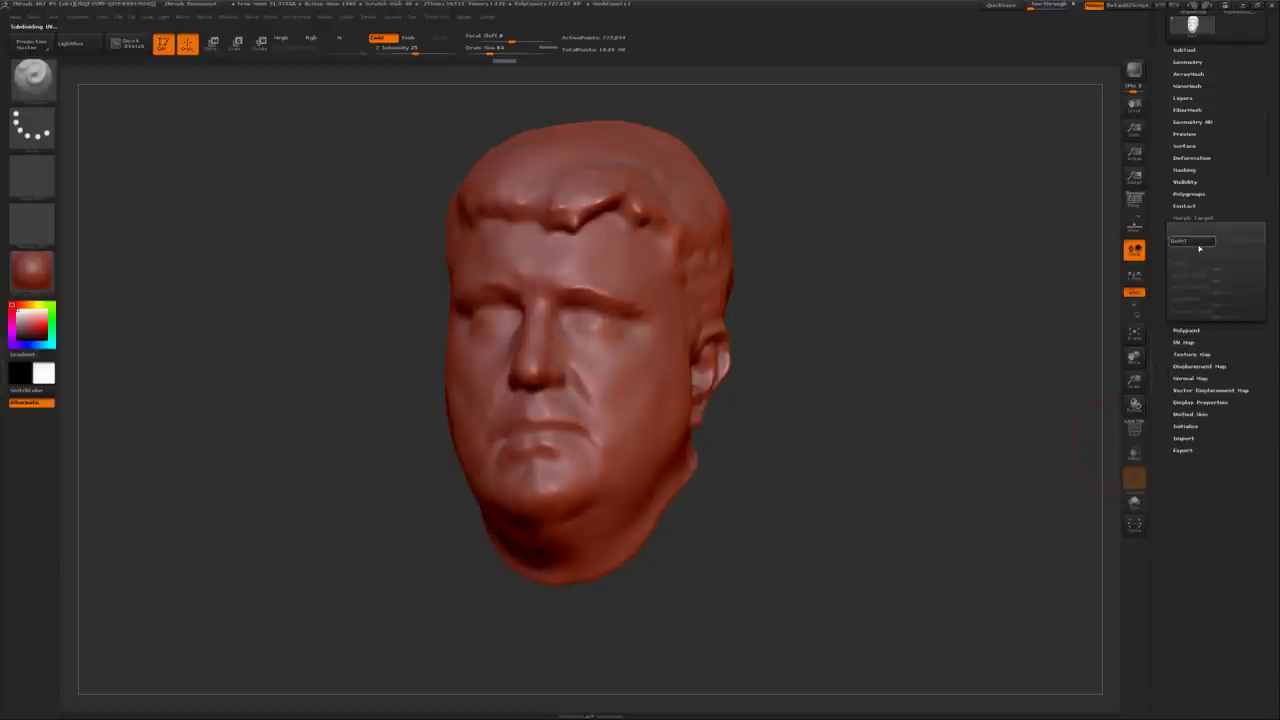
# Step: Save the tool over the existing low.ZTL file in the Scan Cleanup folder
pyautogui.scroll(3, 1200, 248)
pyautogui.click(1230, 32)
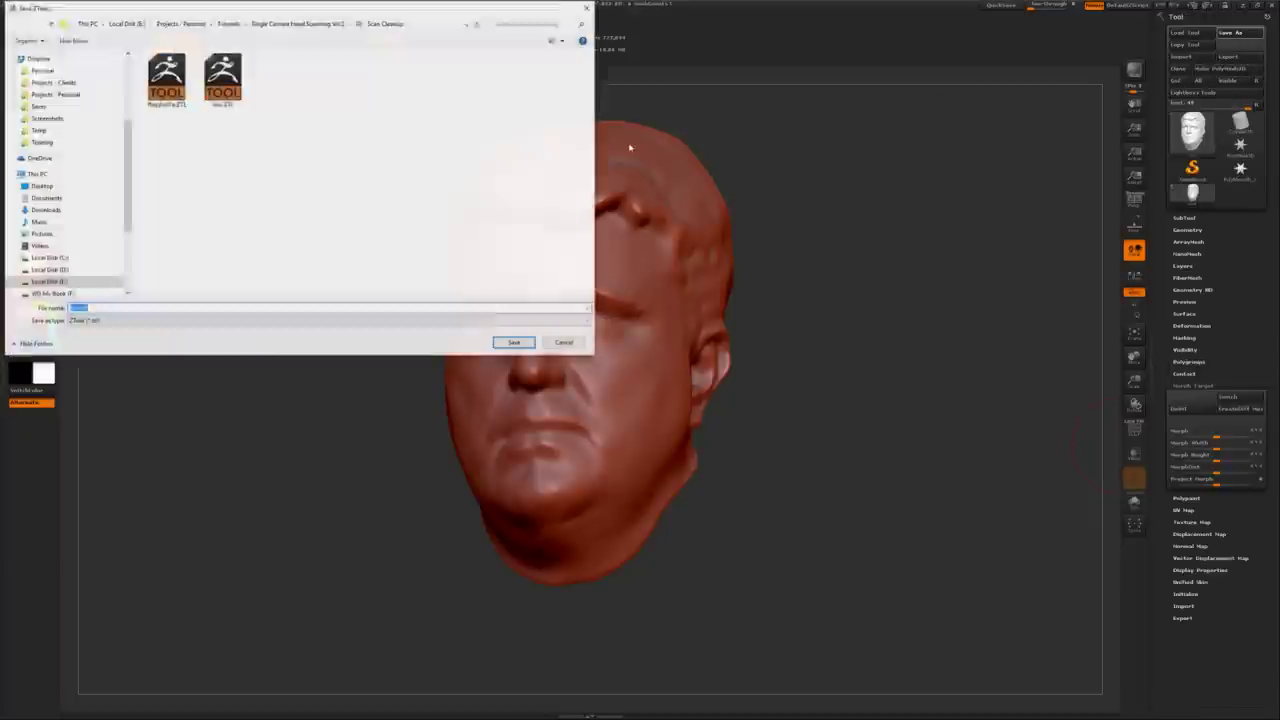
pyautogui.click(222, 80)
pyautogui.click(514, 343)
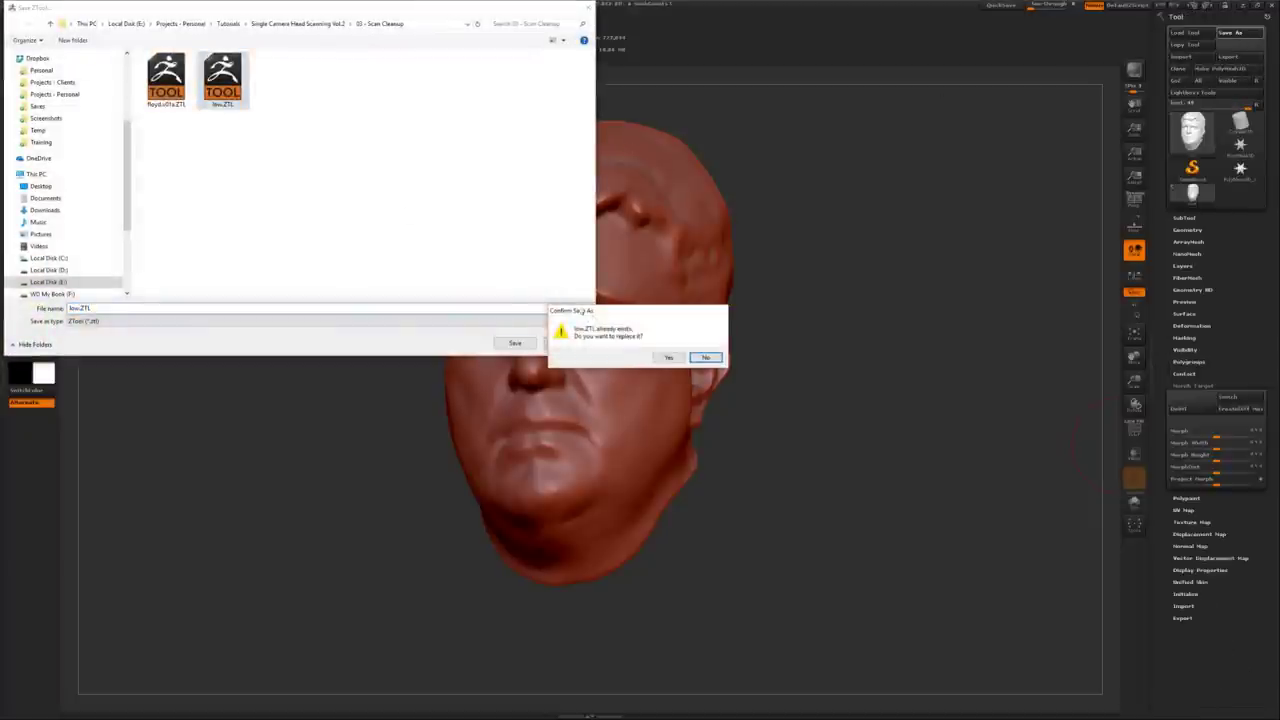
pyautogui.click(652, 356)
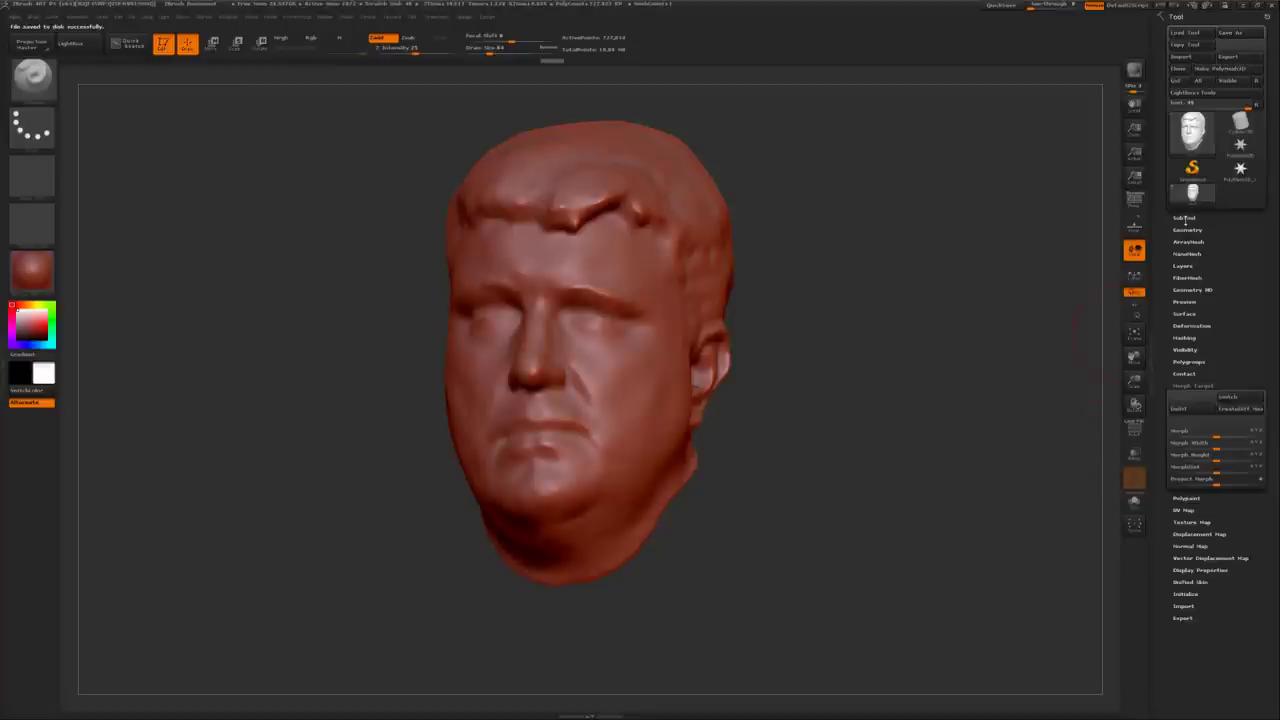
# Step: Show the high-resolution scan with the subdivided head and project all its detail onto the head
pyautogui.click(1186, 218)
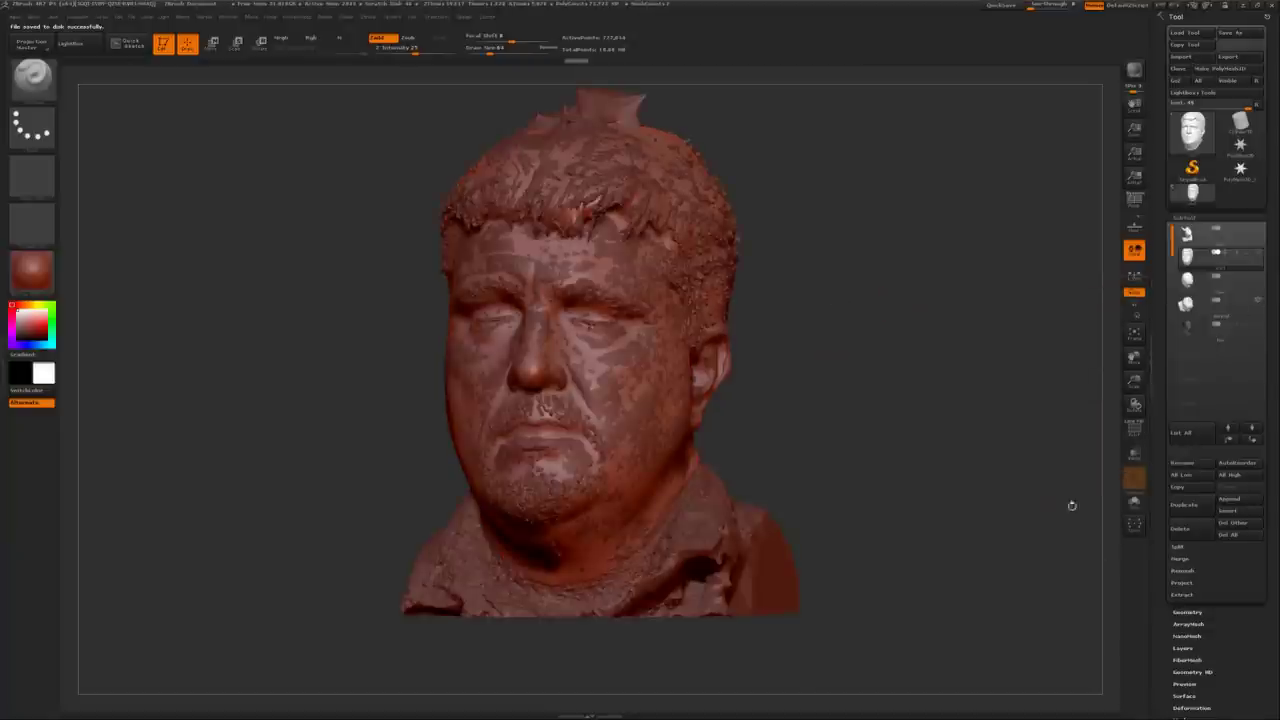
pyautogui.click(1182, 582)
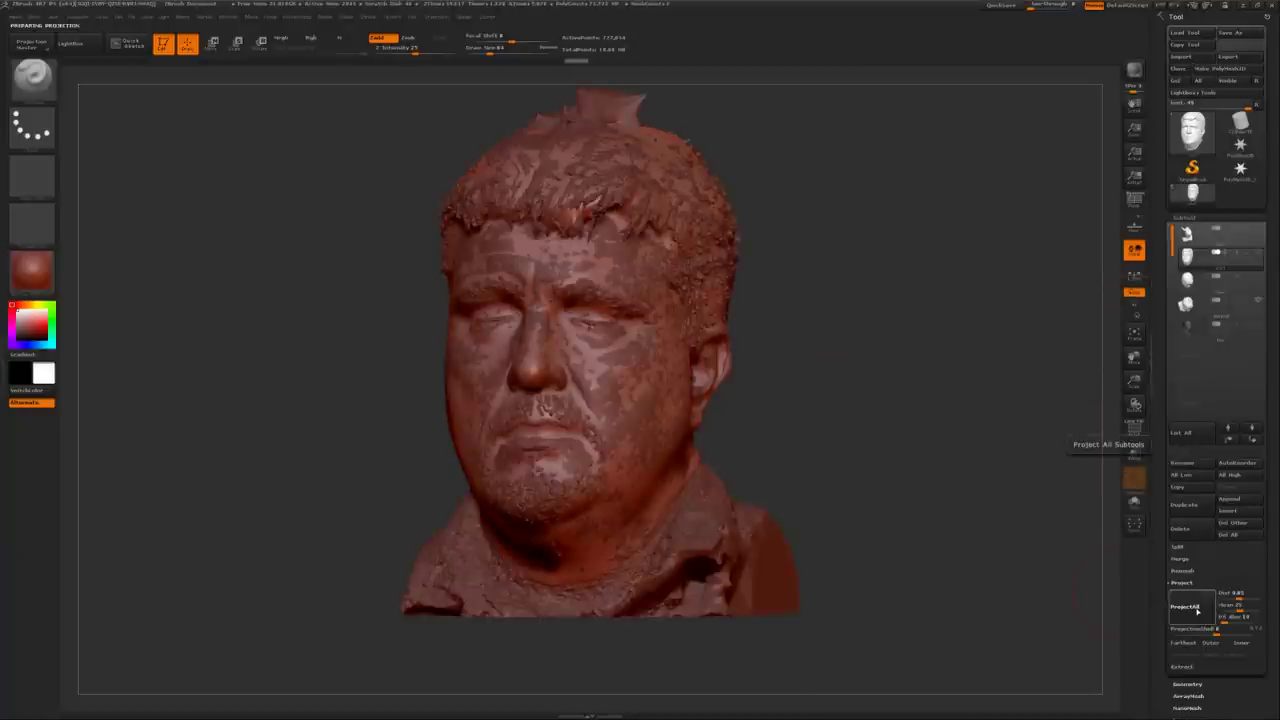
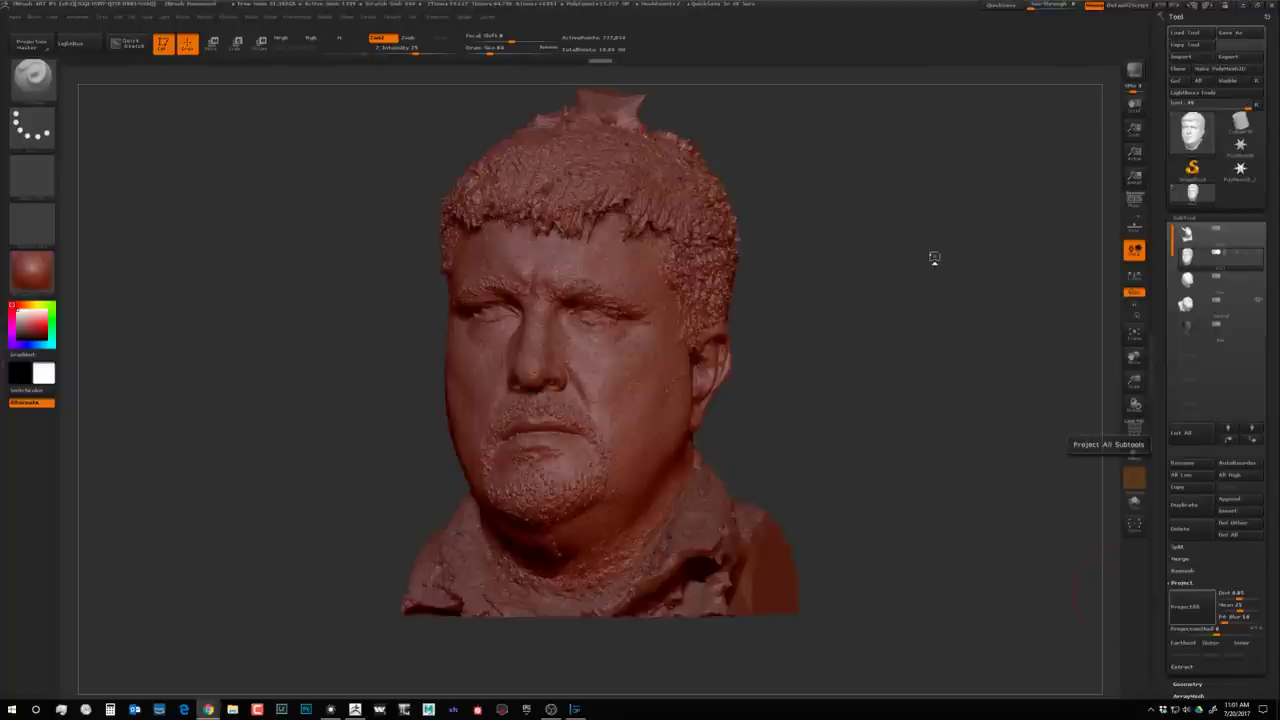
pyautogui.moveTo(934, 258)
pyautogui.mouseDown()
pyautogui.moveTo(810, 266)
pyautogui.moveTo(870, 260)
pyautogui.moveTo(845, 262)
pyautogui.moveTo(853, 539)
pyautogui.moveTo(910, 362)
pyautogui.mouseUp()
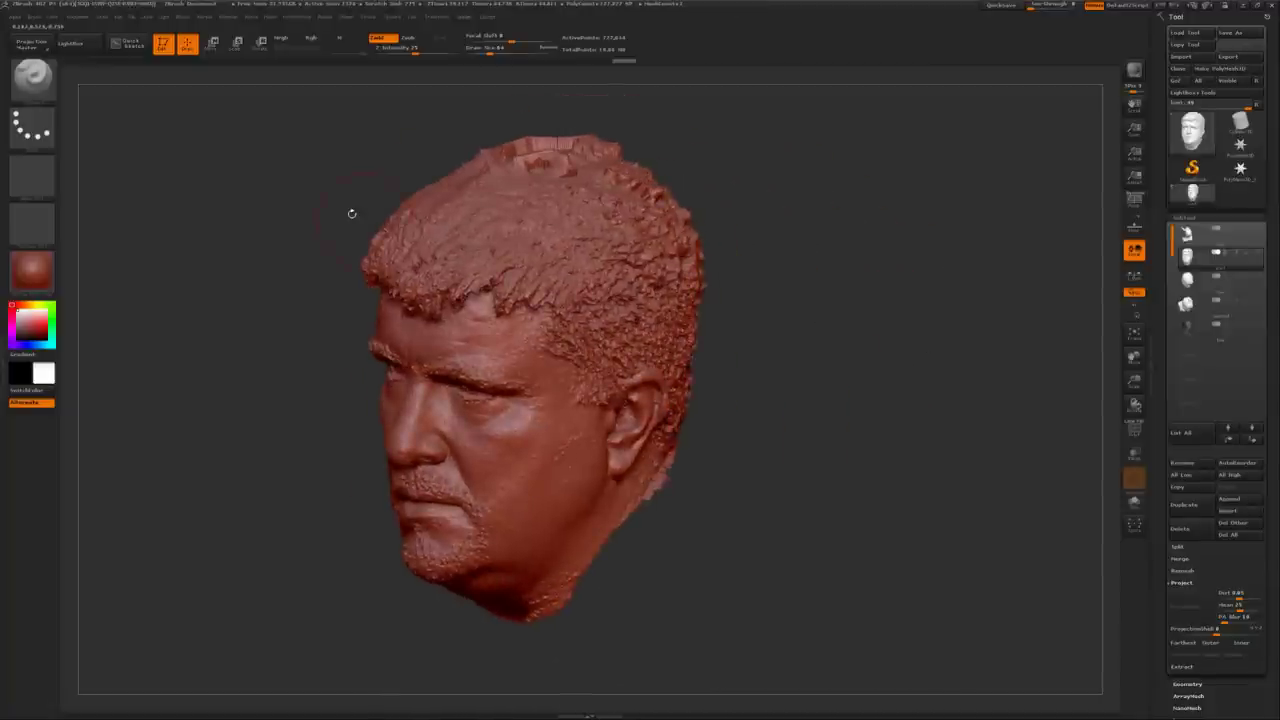
# Step: Blend the spiky, torn hair on the crown back to its stored shape using the Morph brush at reduced Z Intensity
pyautogui.press('d')
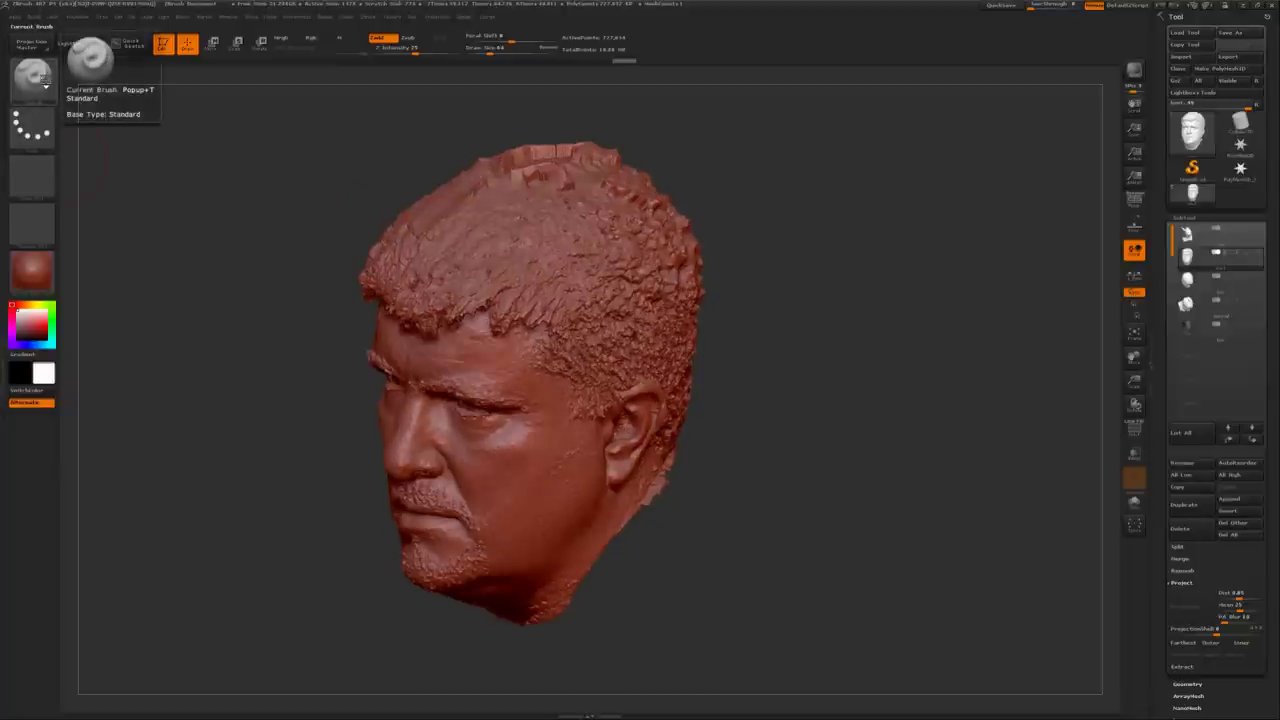
pyautogui.click(33, 76)
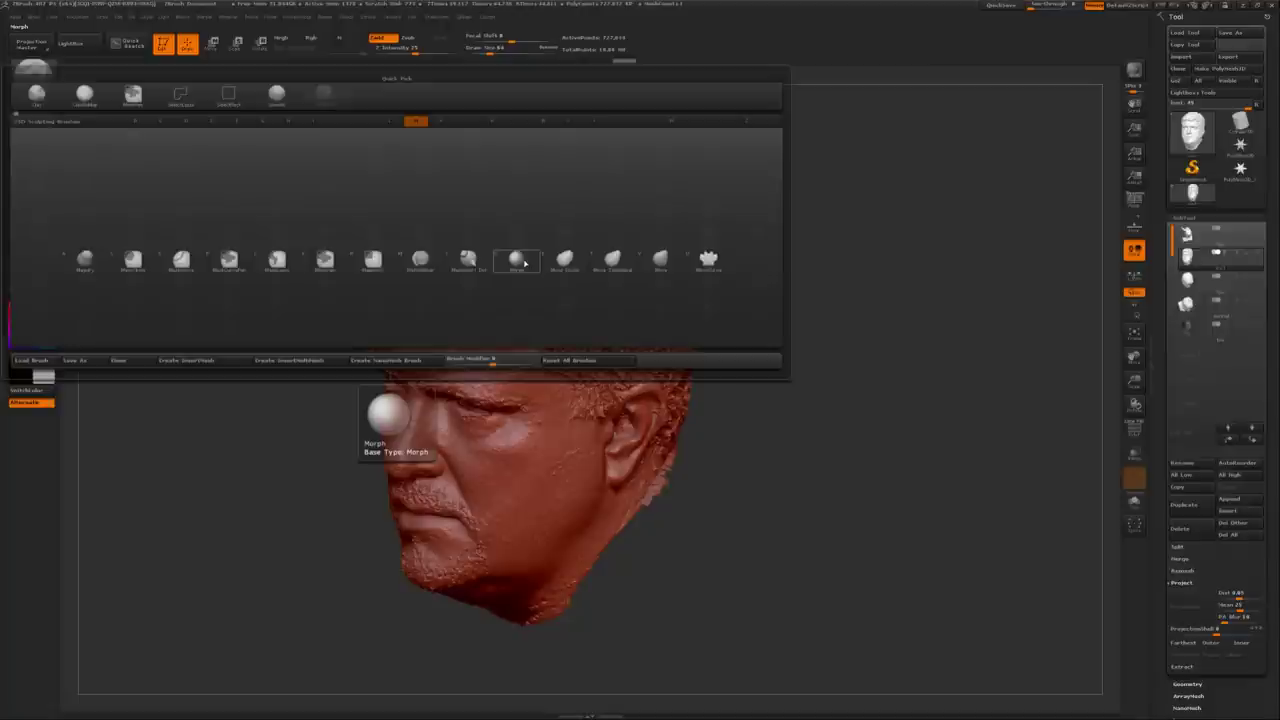
pyautogui.click(518, 260)
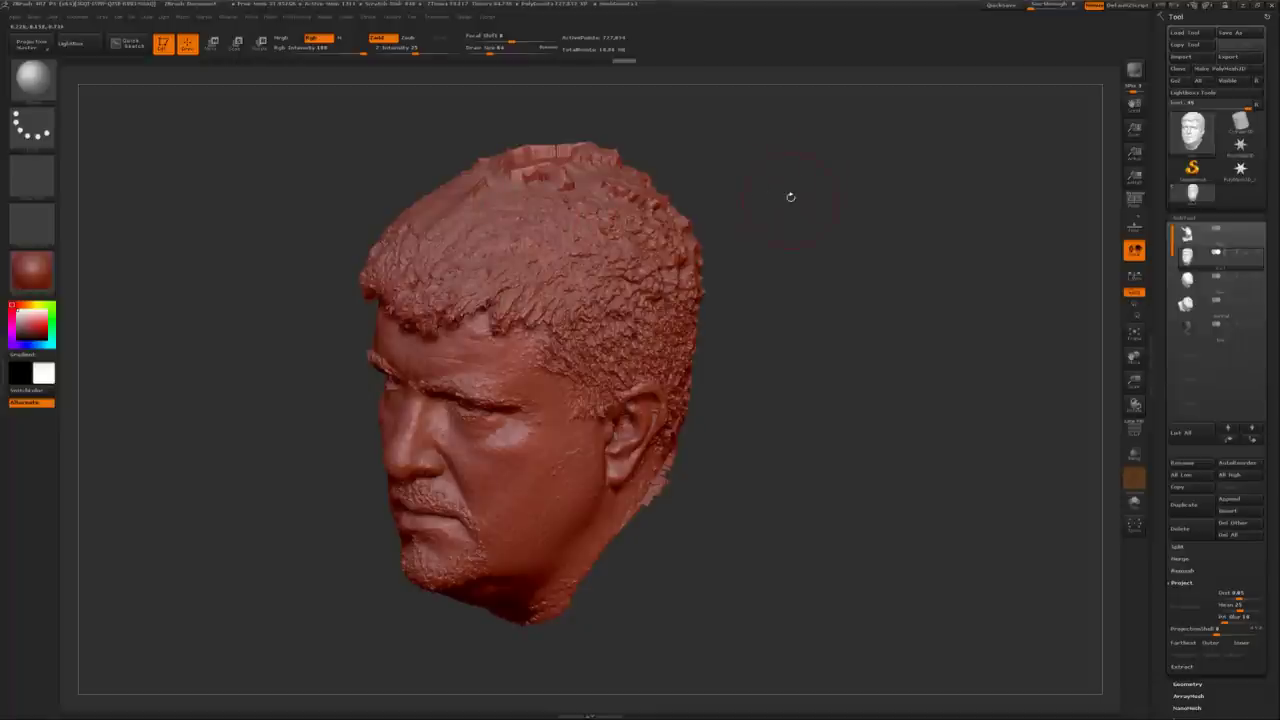
pyautogui.moveTo(790, 197); pyautogui.dragTo(776, 262)
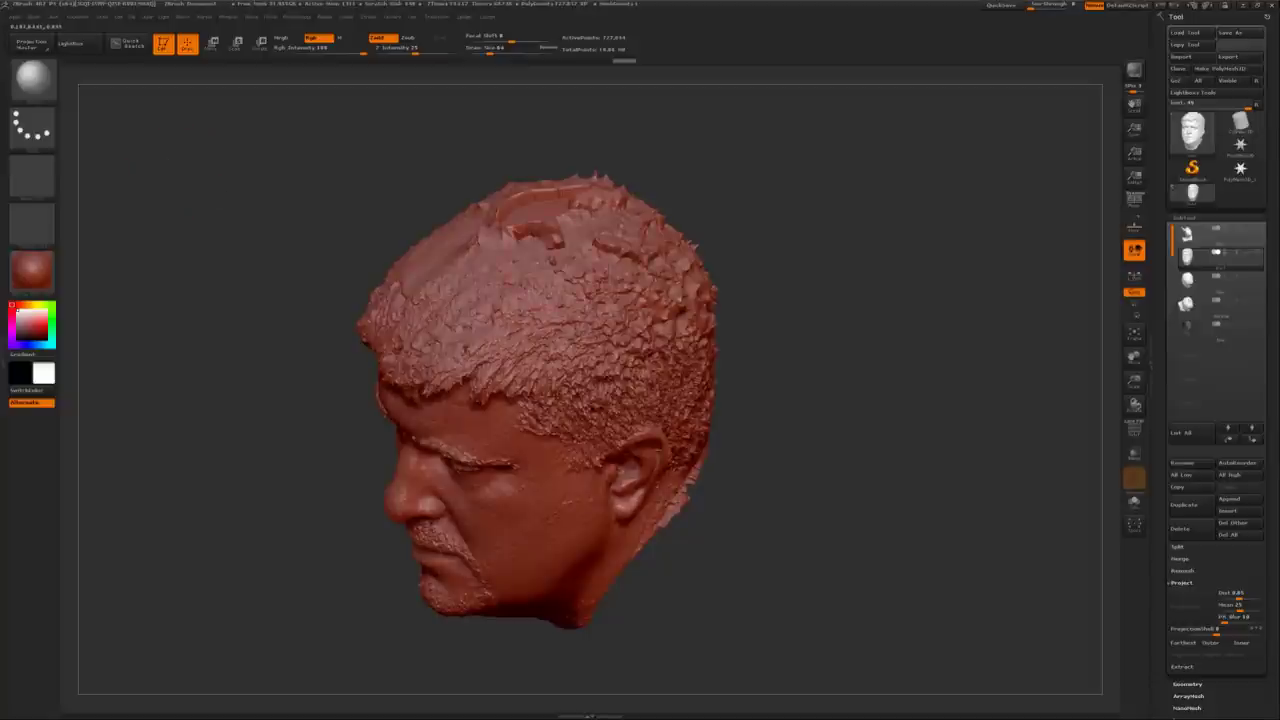
pyautogui.moveTo(500, 235)
pyautogui.keyDown('shift'); pyautogui.mouseDown()
pyautogui.moveTo(600, 185)
pyautogui.moveTo(575, 180)
pyautogui.moveTo(485, 212)
pyautogui.moveTo(640, 255)
pyautogui.moveTo(625, 280)
pyautogui.mouseUp(); pyautogui.keyUp('shift')
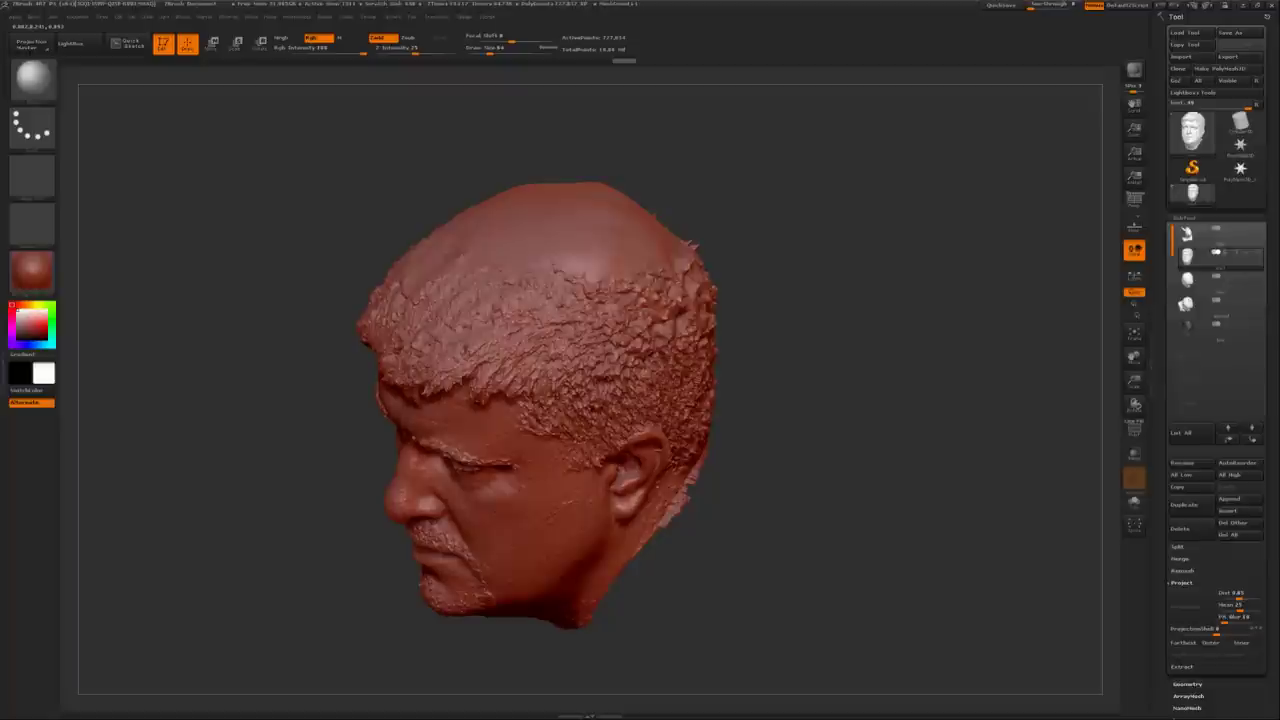
pyautogui.moveTo(790, 190); pyautogui.dragTo(620, 110)
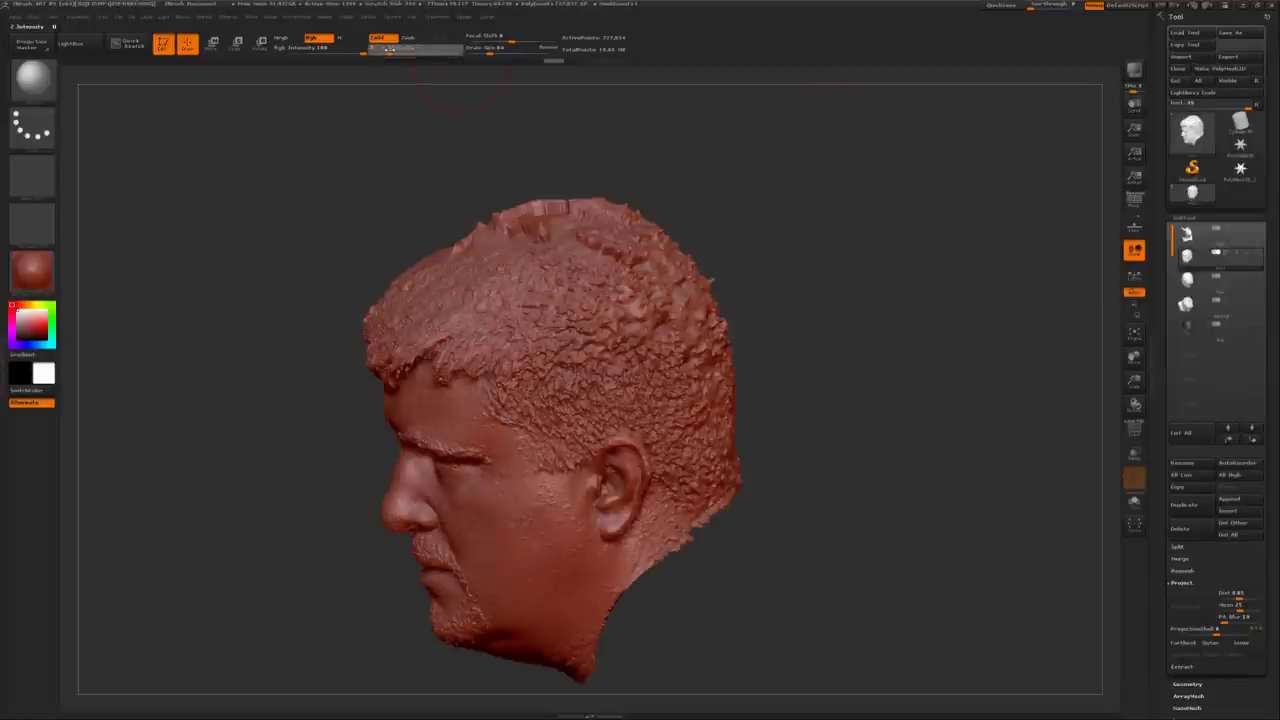
pyautogui.moveTo(560, 110)
pyautogui.mouseDown()
pyautogui.moveTo(560, 200)
pyautogui.moveTo(540, 212)
pyautogui.mouseUp()
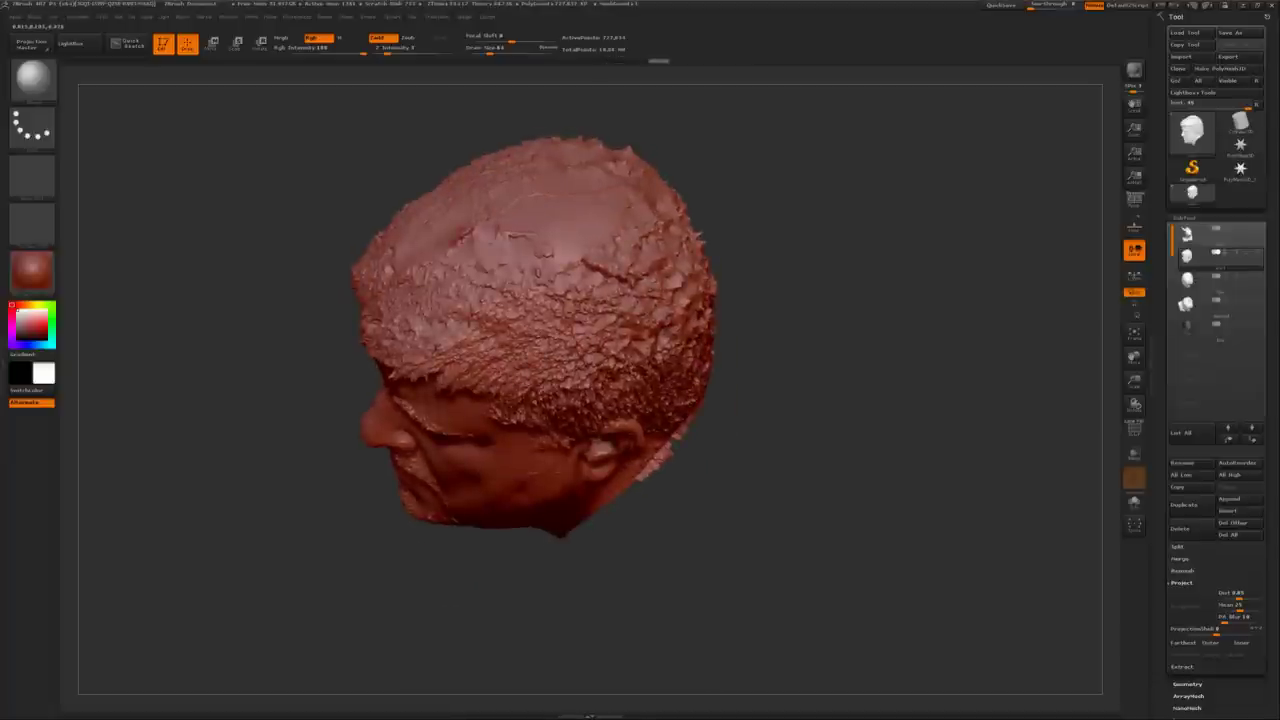
# Step: Clean up the ragged neck opening edge and smooth the crease under the chin with a smaller brush
pyautogui.moveTo(820, 560); pyautogui.dragTo(880, 428)
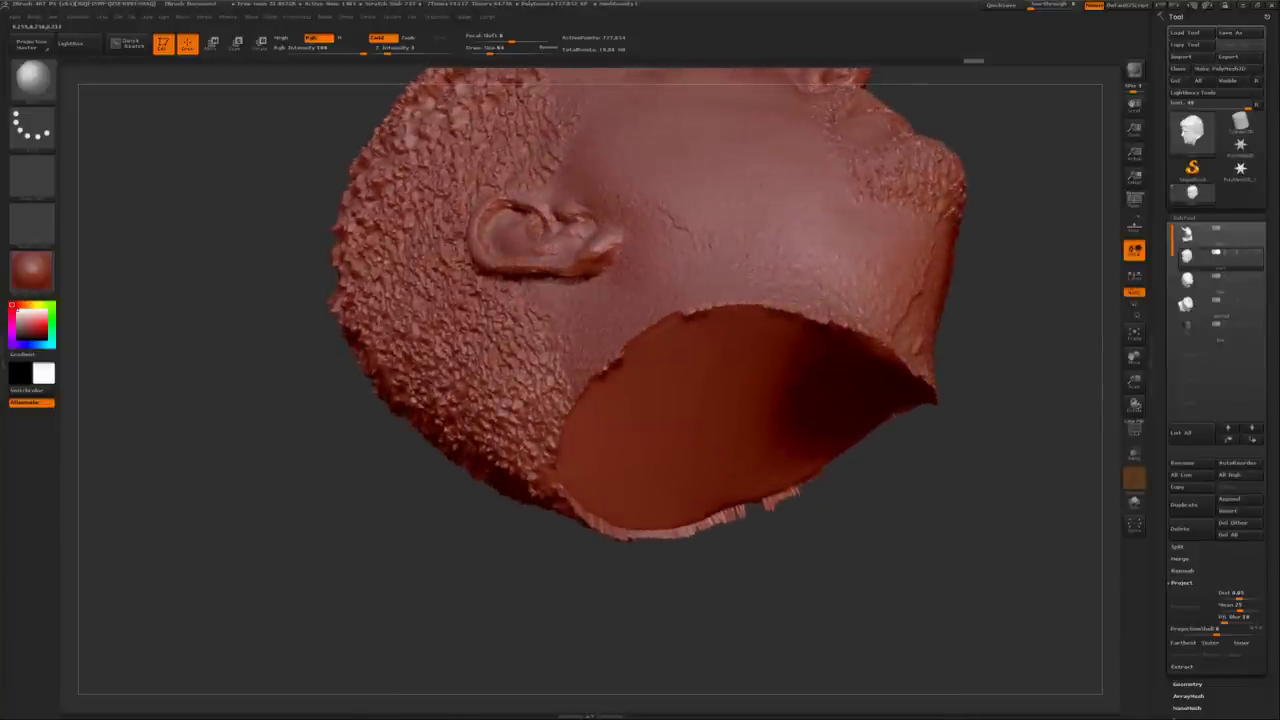
pyautogui.moveTo(880, 428); pyautogui.dragTo(833, 295)
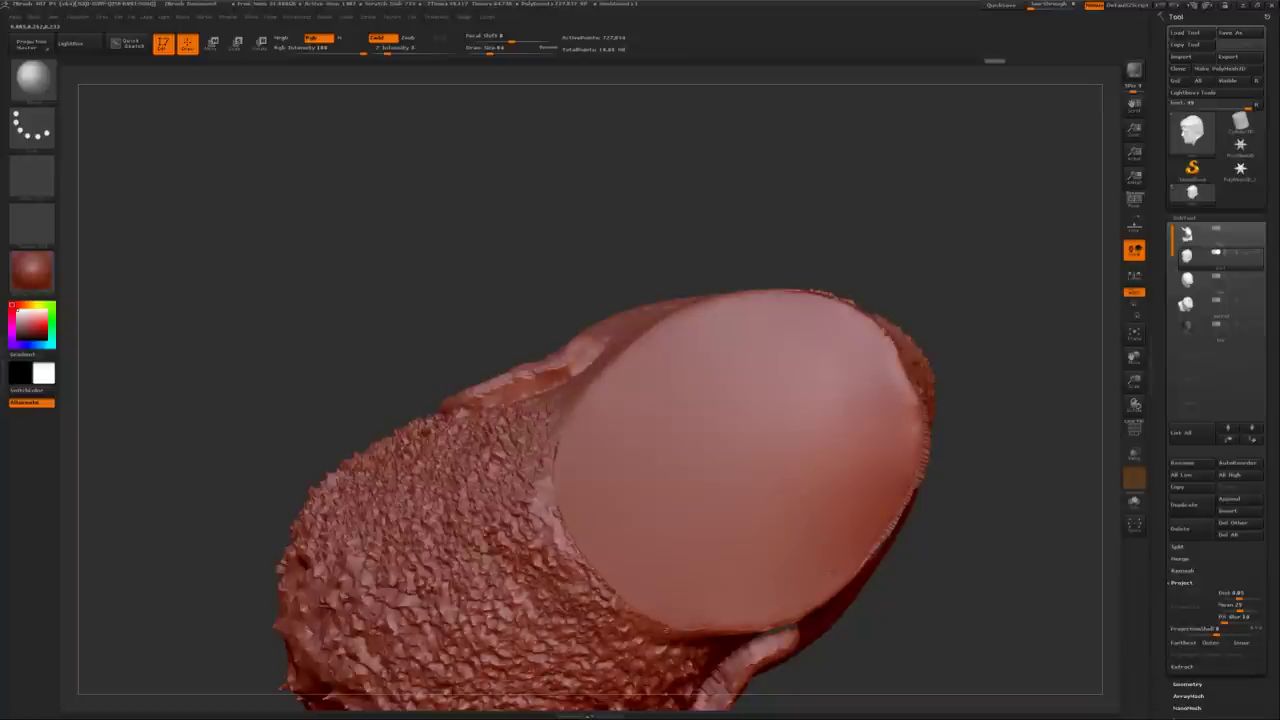
pyautogui.moveTo(556, 440)
pyautogui.keyDown('shift'); pyautogui.mouseDown()
pyautogui.moveTo(590, 580)
pyautogui.moveTo(757, 316)
pyautogui.mouseUp(); pyautogui.keyUp('shift')
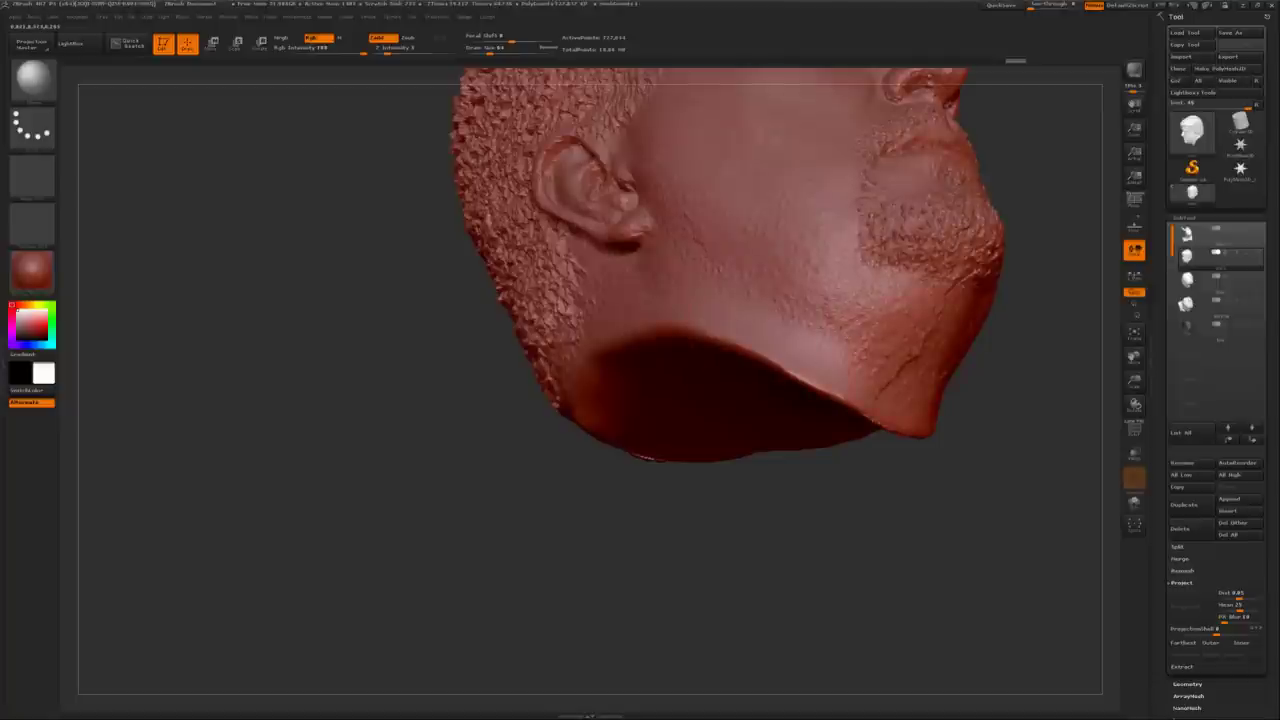
pyautogui.moveTo(747, 260); pyautogui.dragTo(482, 51)
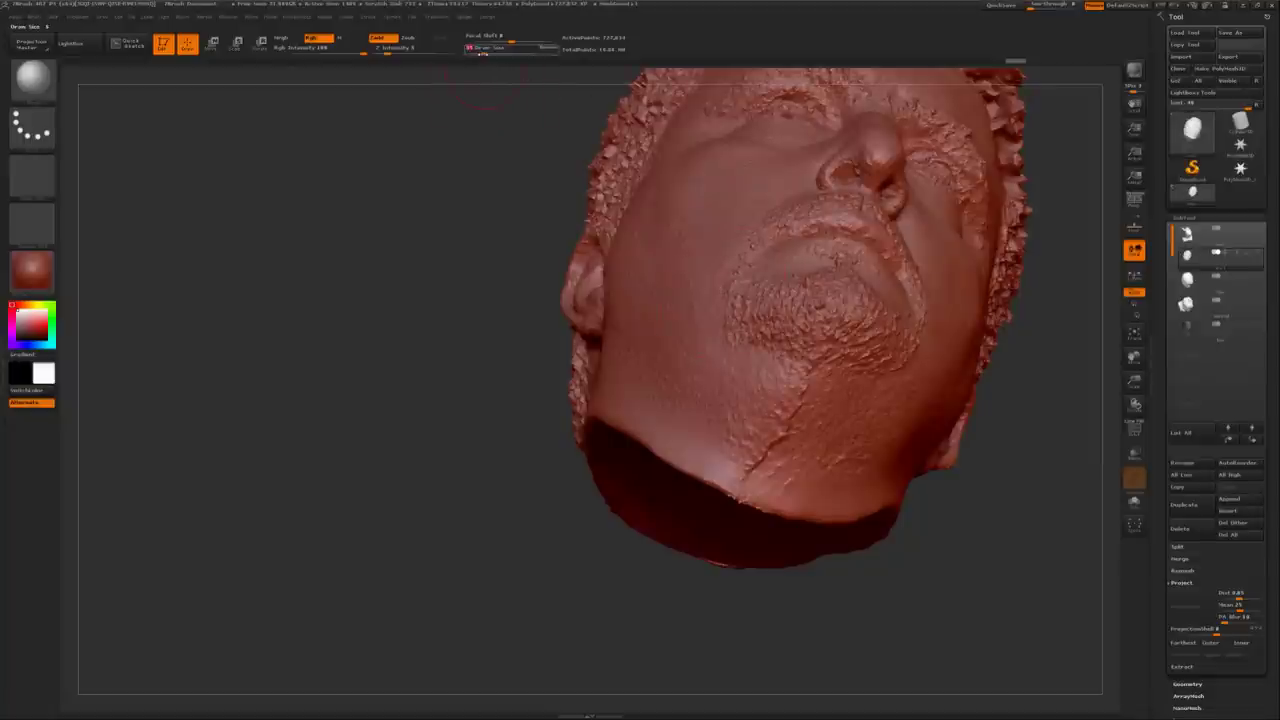
pyautogui.keyDown('shift'); pyautogui.moveTo(745, 472); pyautogui.dragTo(790, 408); pyautogui.keyUp('shift')
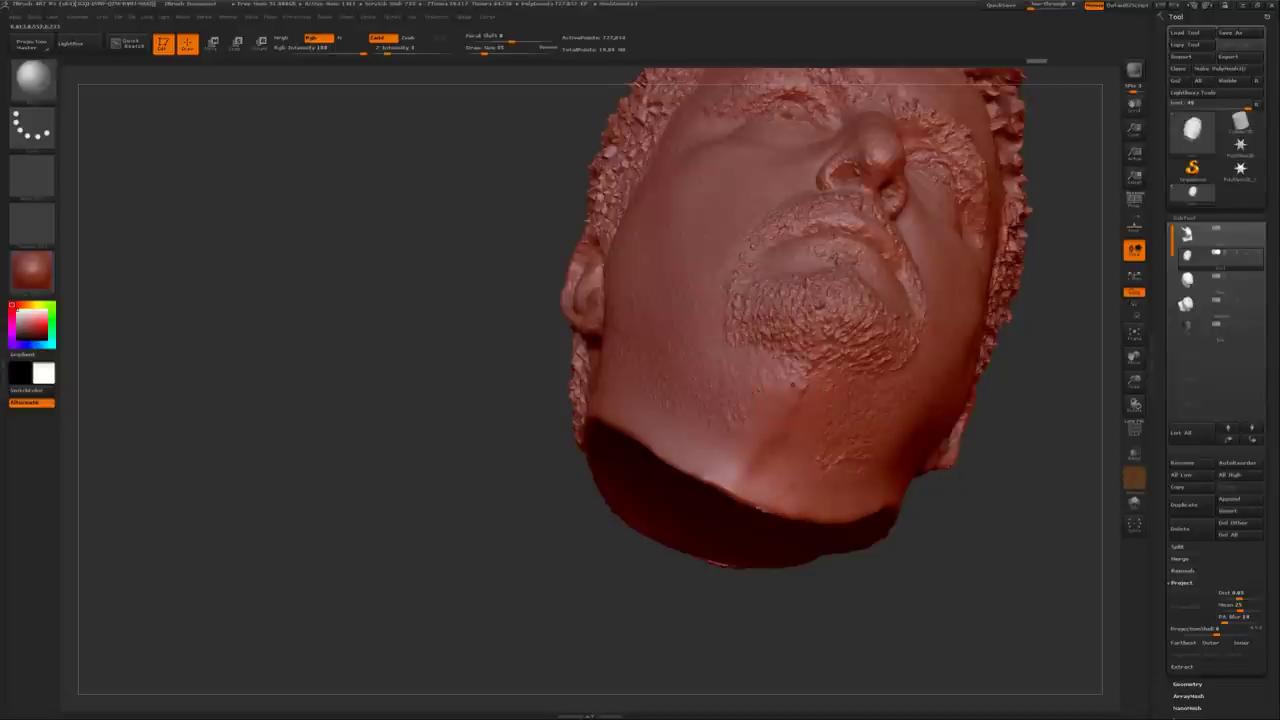
# Step: Smooth away the crack across the lower lip with a very small brush
pyautogui.moveTo(967, 551)
pyautogui.mouseDown()
pyautogui.moveTo(965, 650)
pyautogui.moveTo(842, 607)
pyautogui.moveTo(842, 520)
pyautogui.mouseUp()
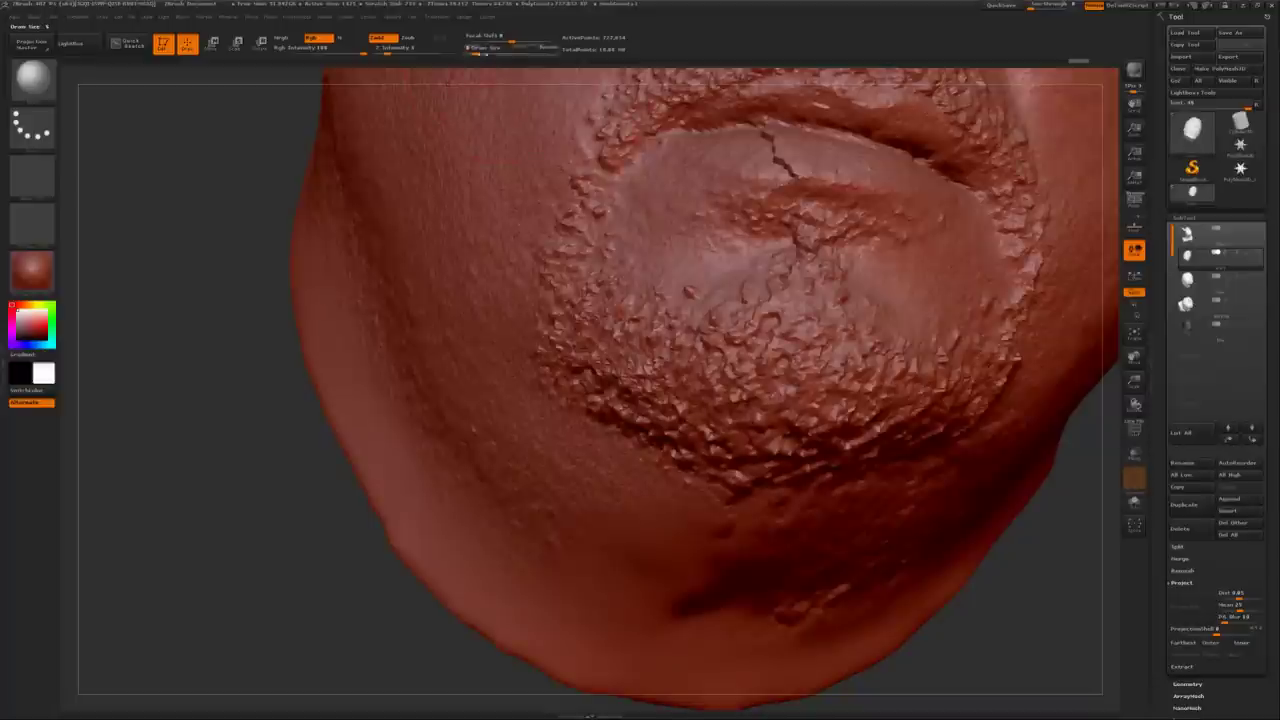
pyautogui.keyDown('shift'); pyautogui.moveTo(768, 136); pyautogui.dragTo(783, 169); pyautogui.keyUp('shift')
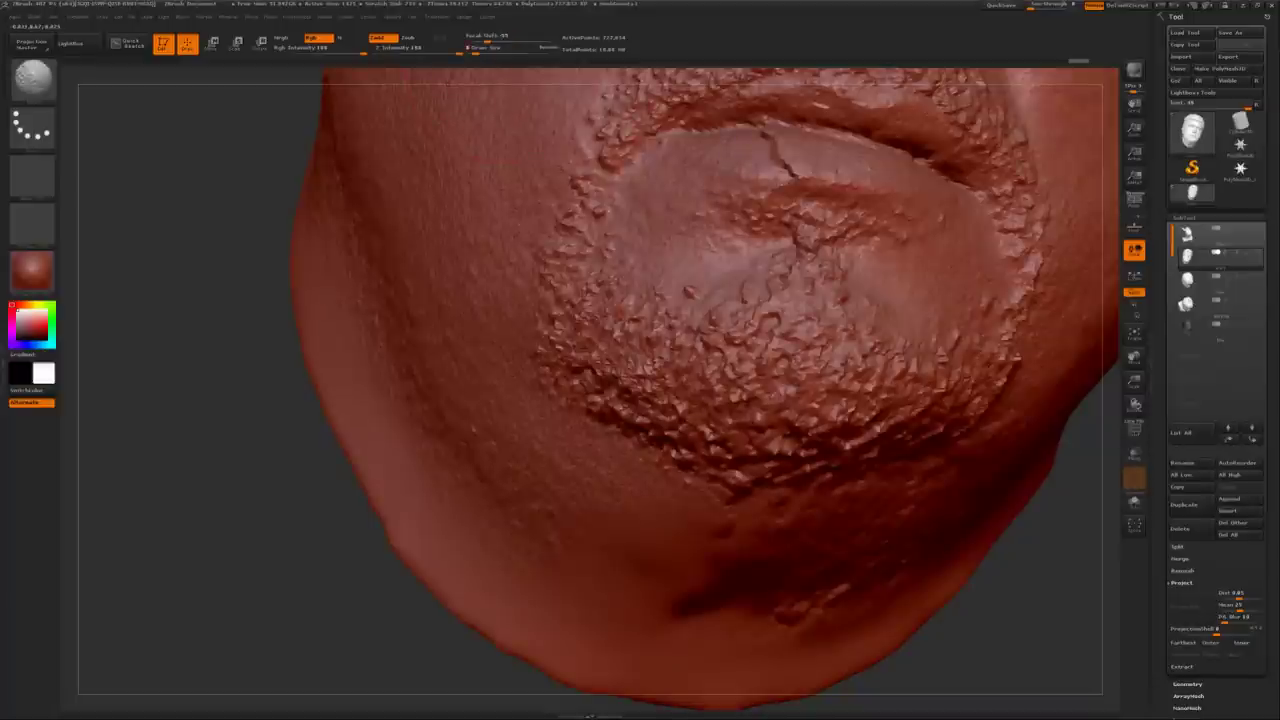
pyautogui.keyDown('shift'); pyautogui.moveTo(770, 125); pyautogui.dragTo(785, 172); pyautogui.keyUp('shift')
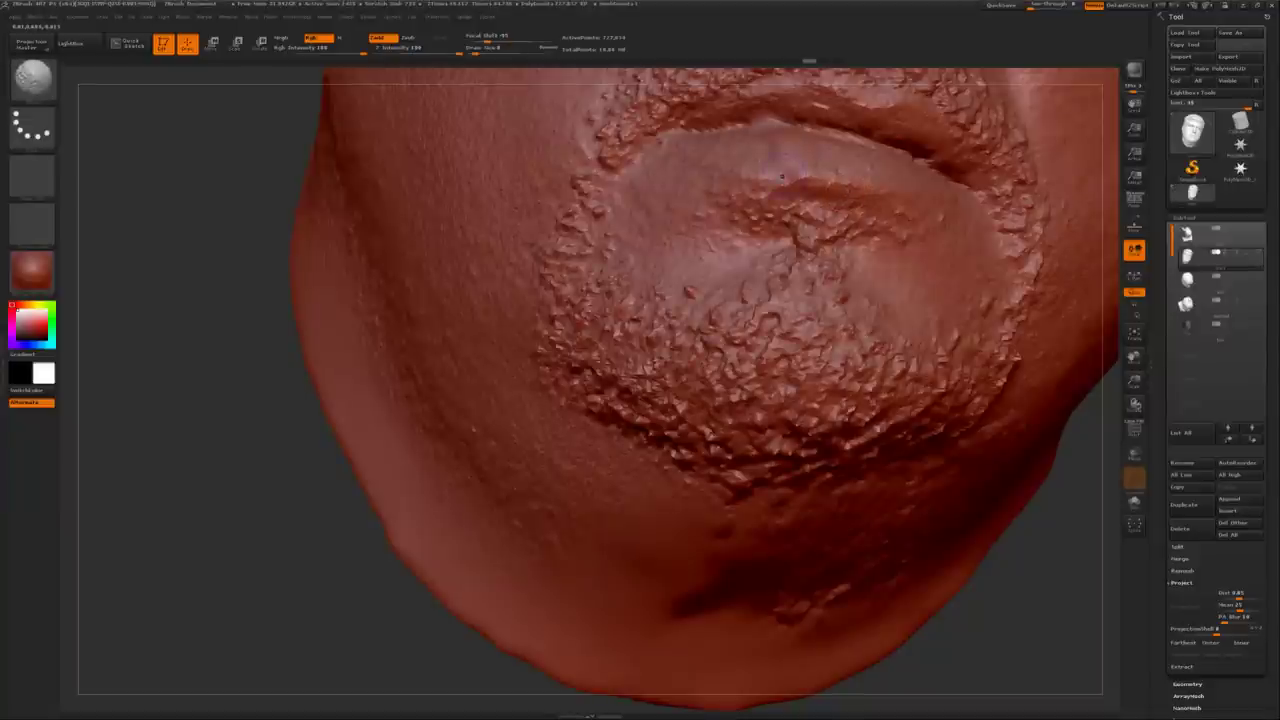
pyautogui.keyDown('alt'); pyautogui.moveTo(330, 300); pyautogui.dragTo(234, 571); pyautogui.keyUp('alt')
pyautogui.moveTo(234, 349)
pyautogui.keyDown('alt'); pyautogui.mouseDown()
pyautogui.moveTo(236, 416)
pyautogui.moveTo(200, 380)
pyautogui.moveTo(170, 382)
pyautogui.mouseUp(); pyautogui.keyUp('alt')
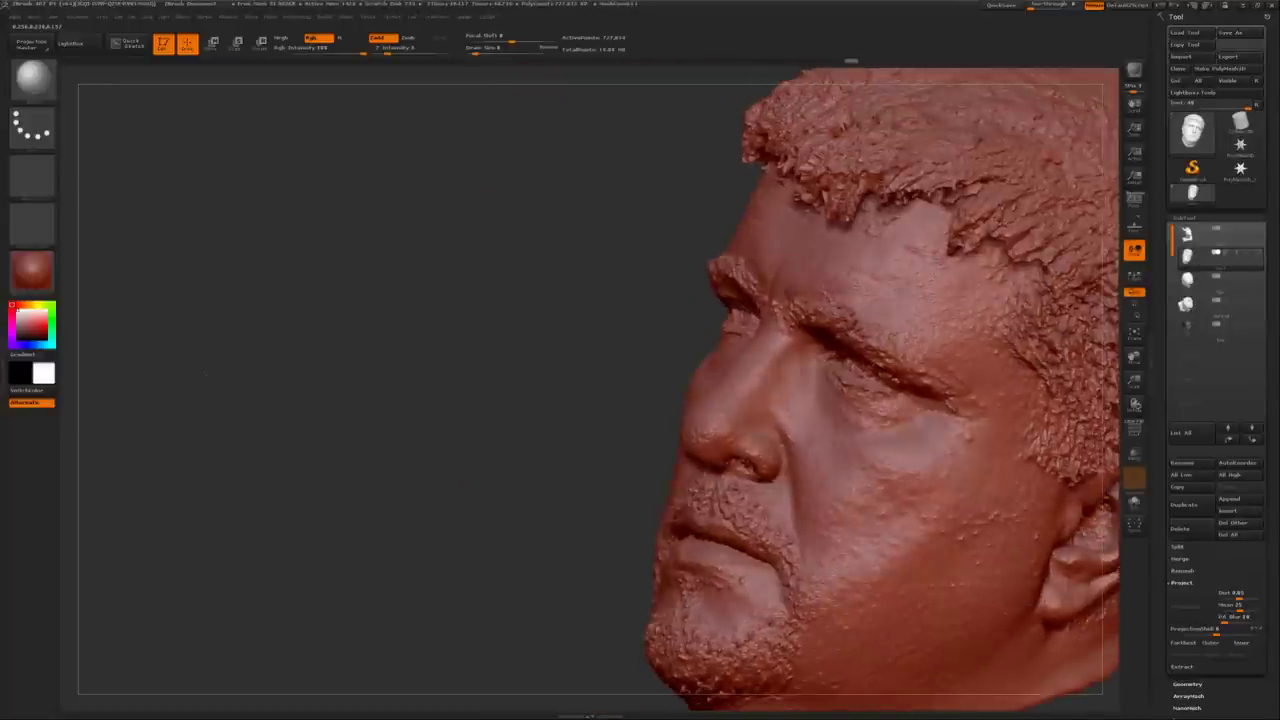
# Step: Inspect the face from both sides and smooth the rough spots on the ear
pyautogui.moveTo(520, 355)
pyautogui.mouseDown()
pyautogui.moveTo(326, 351)
pyautogui.moveTo(400, 360)
pyautogui.mouseUp()
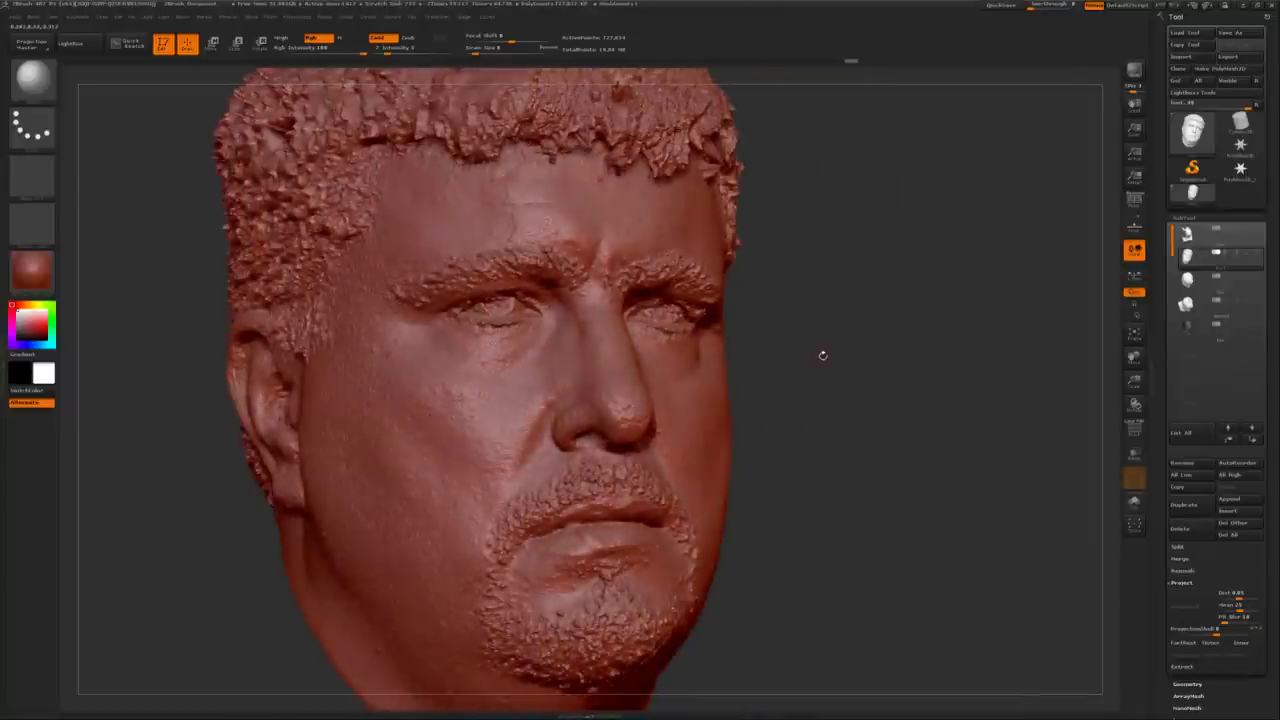
pyautogui.moveTo(822, 355)
pyautogui.mouseDown()
pyautogui.moveTo(998, 451)
pyautogui.moveTo(974, 441)
pyautogui.moveTo(1022, 188)
pyautogui.mouseUp()
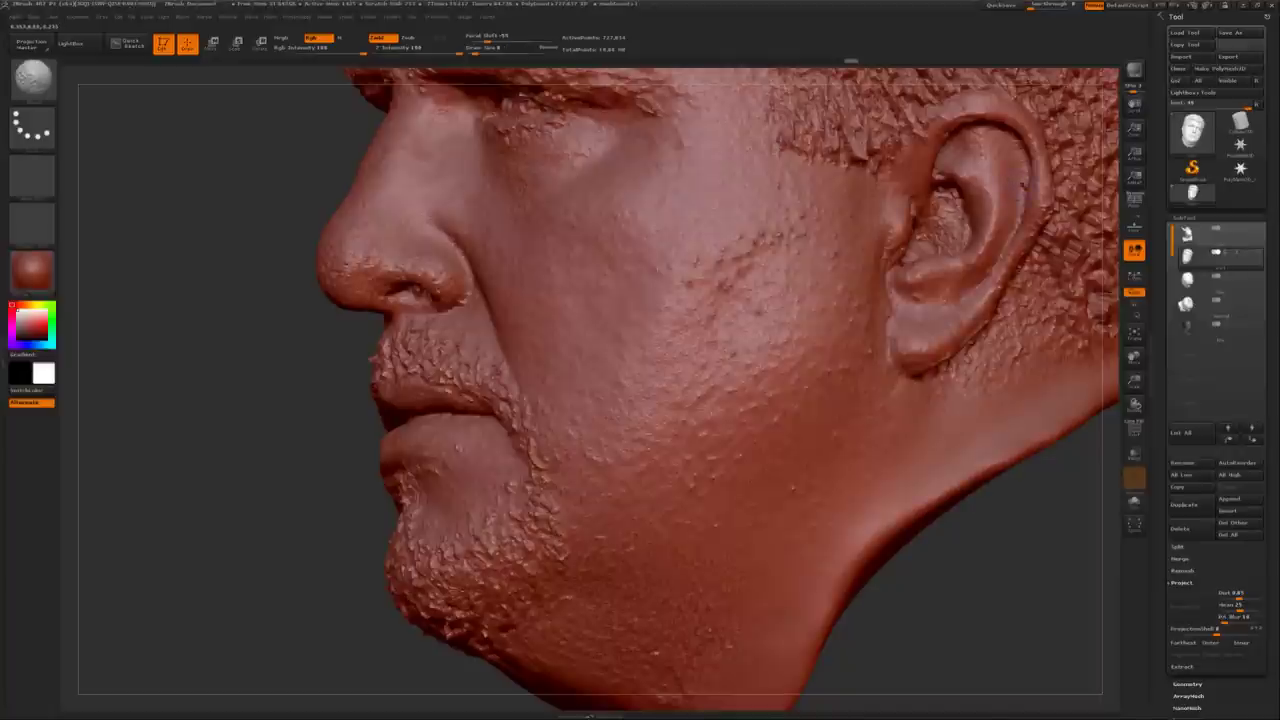
pyautogui.moveTo(988, 188); pyautogui.dragTo(958, 243)
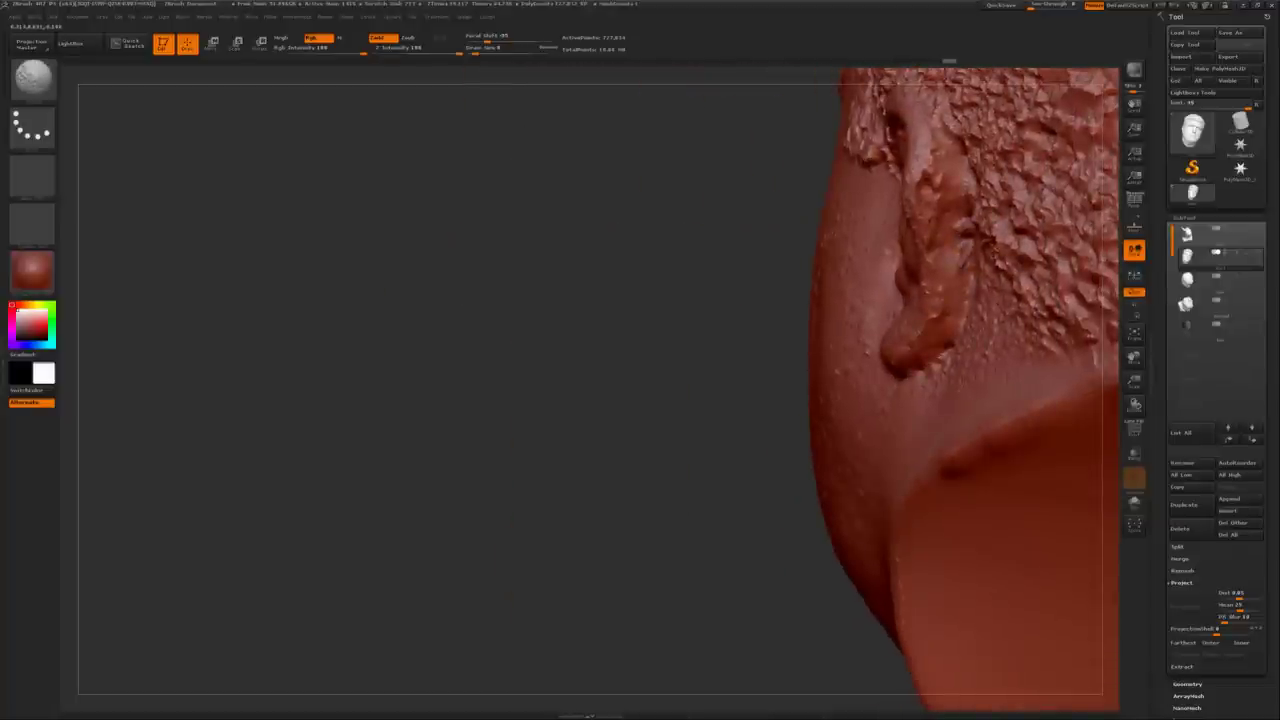
pyautogui.moveTo(925, 240); pyautogui.dragTo(830, 250)
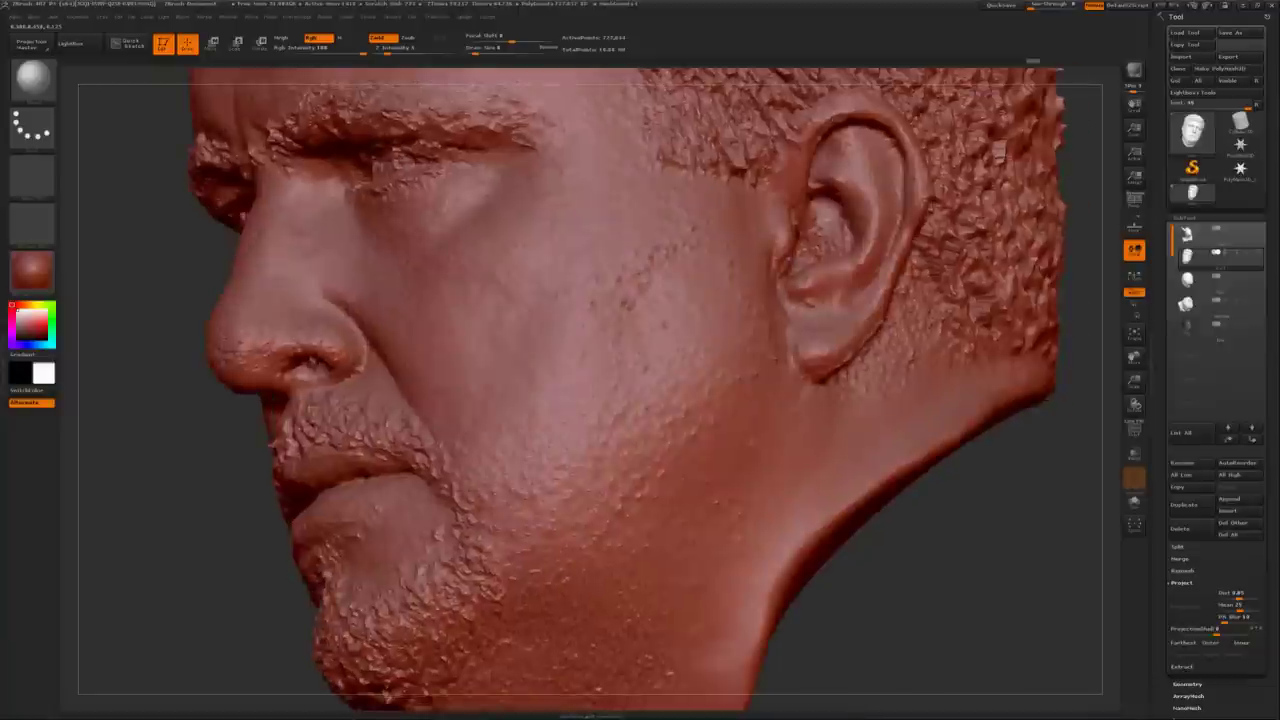
pyautogui.moveTo(200, 195); pyautogui.dragTo(177, 190)
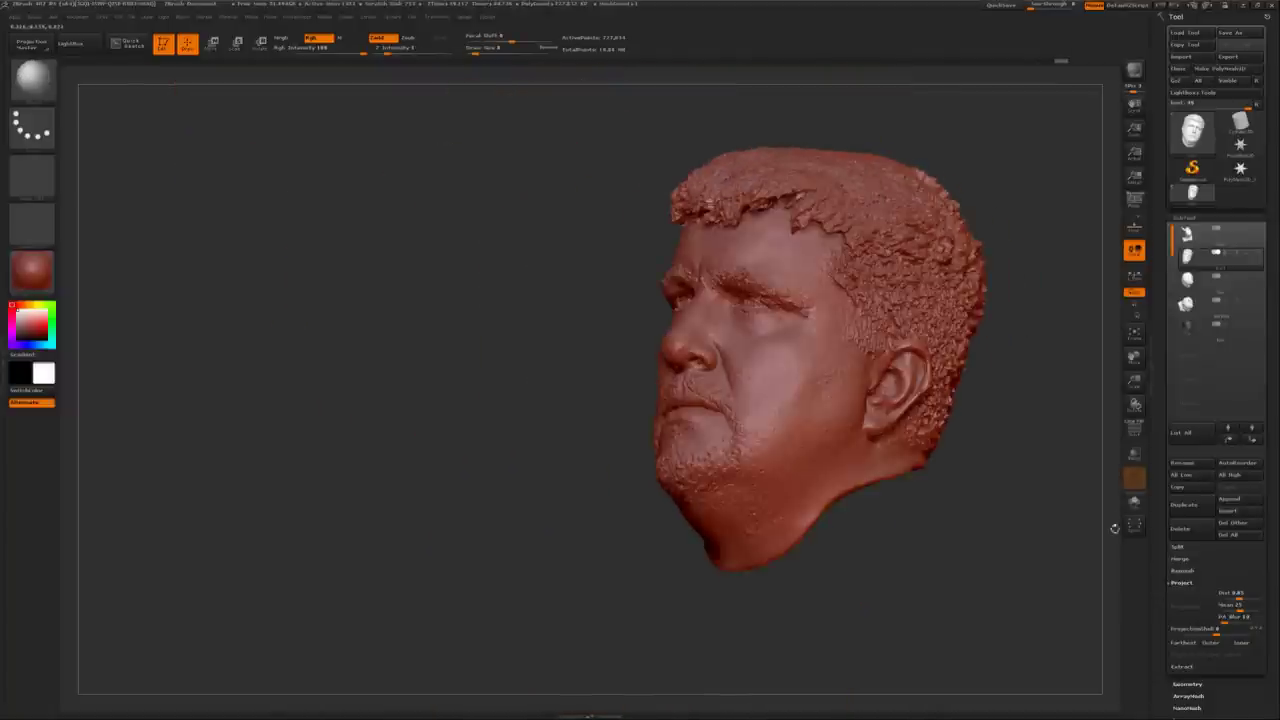
pyautogui.scroll(-4, 1207, 685)
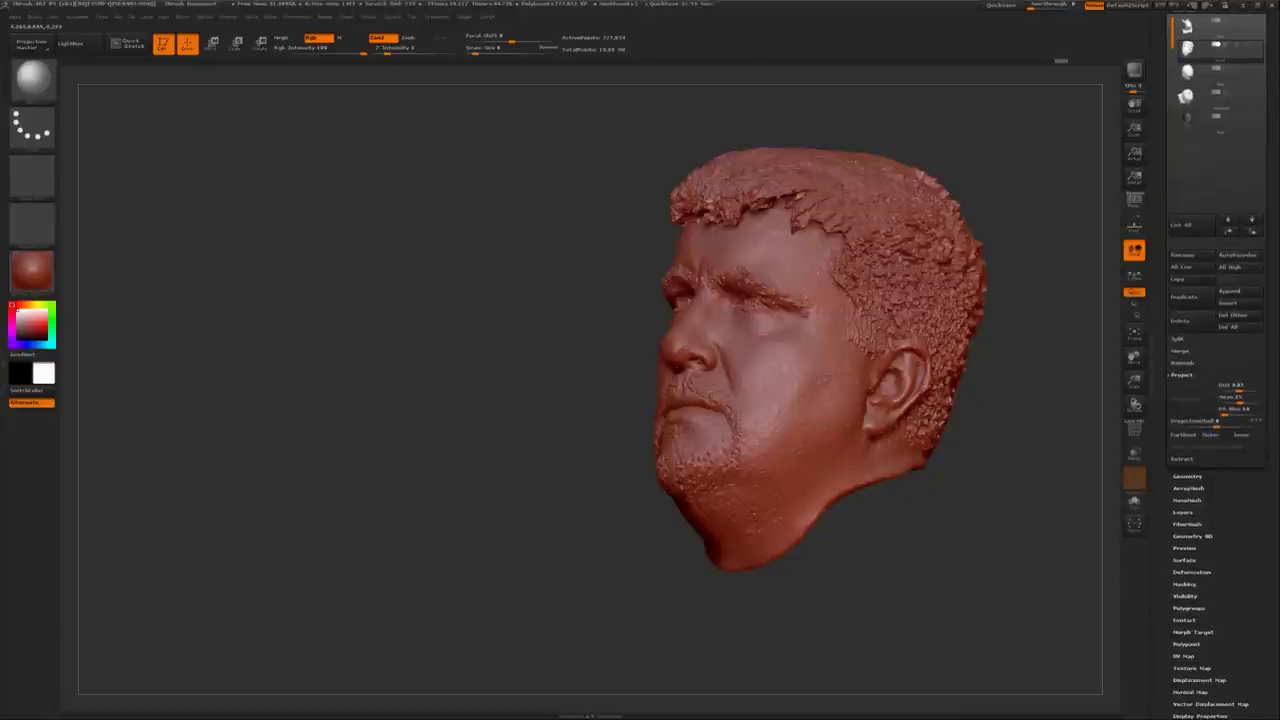
pyautogui.moveTo(1237, 575); pyautogui.dragTo(1237, 569)
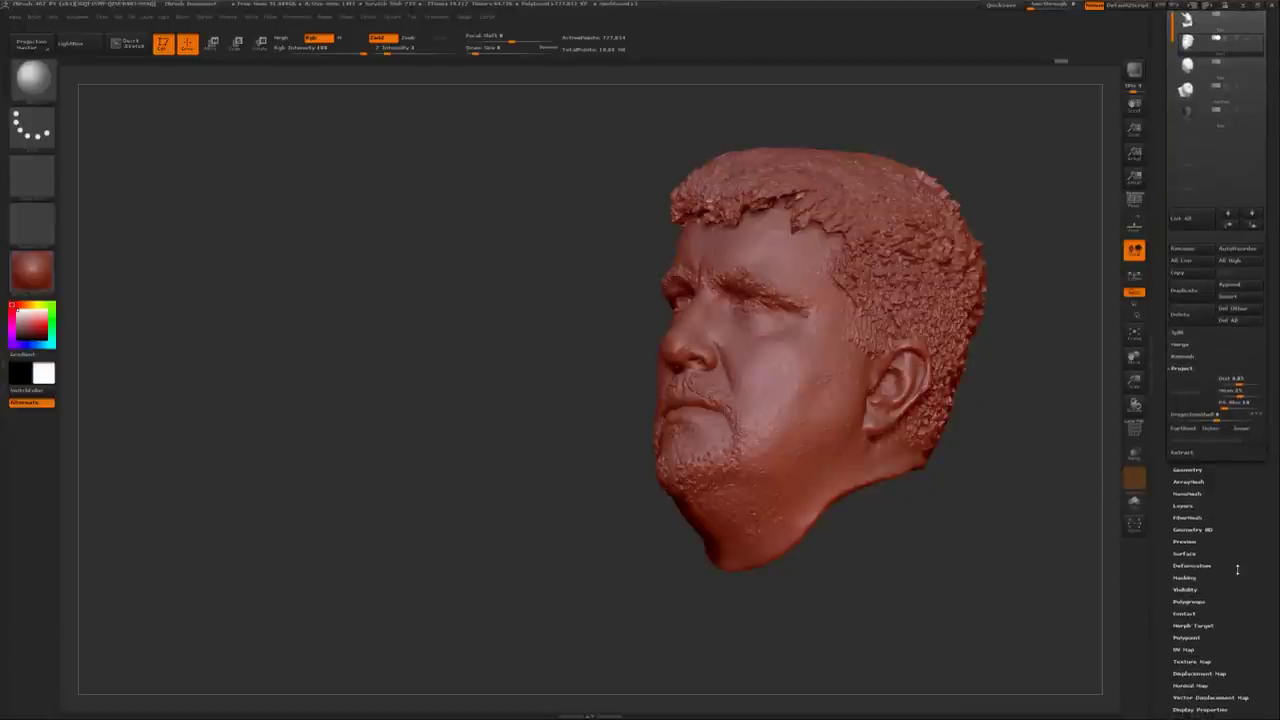
pyautogui.moveTo(1237, 569); pyautogui.dragTo(1195, 330)
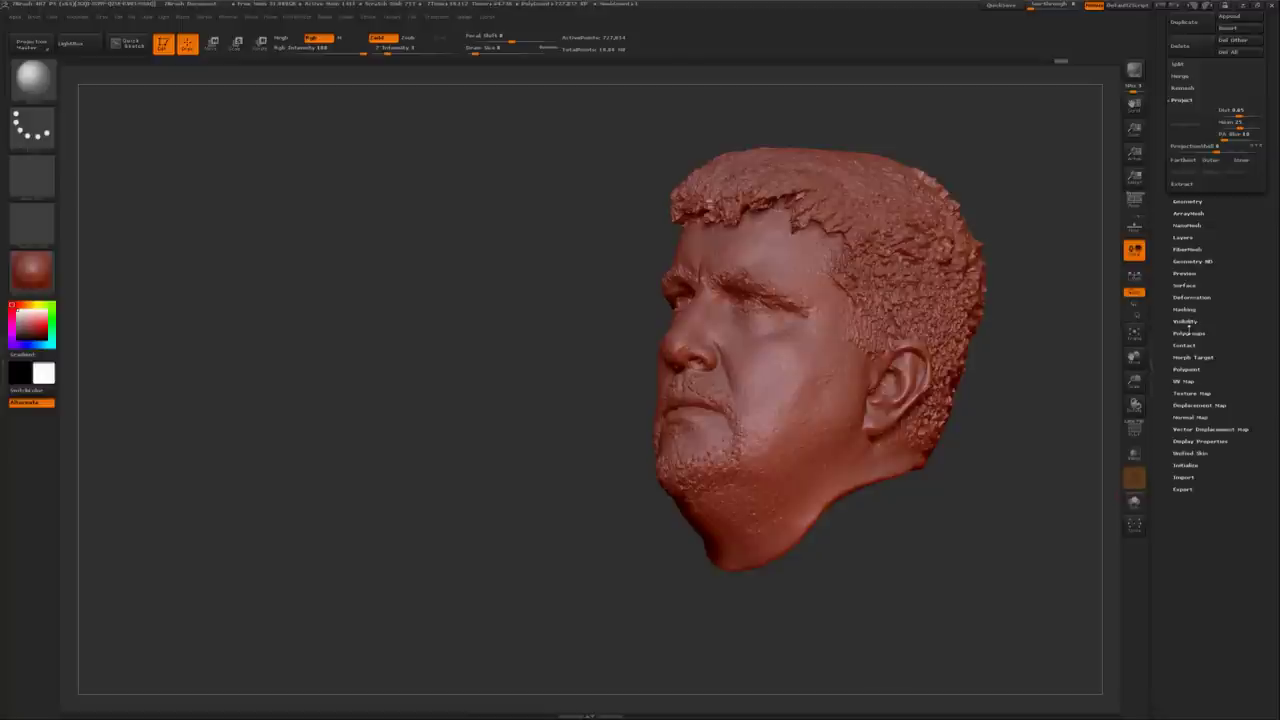
pyautogui.moveTo(1030, 420); pyautogui.dragTo(1100, 420)
pyautogui.moveTo(1000, 400)
pyautogui.mouseDown()
pyautogui.moveTo(1060, 390)
pyautogui.moveTo(935, 346)
pyautogui.moveTo(925, 327)
pyautogui.moveTo(903, 355)
pyautogui.mouseUp()
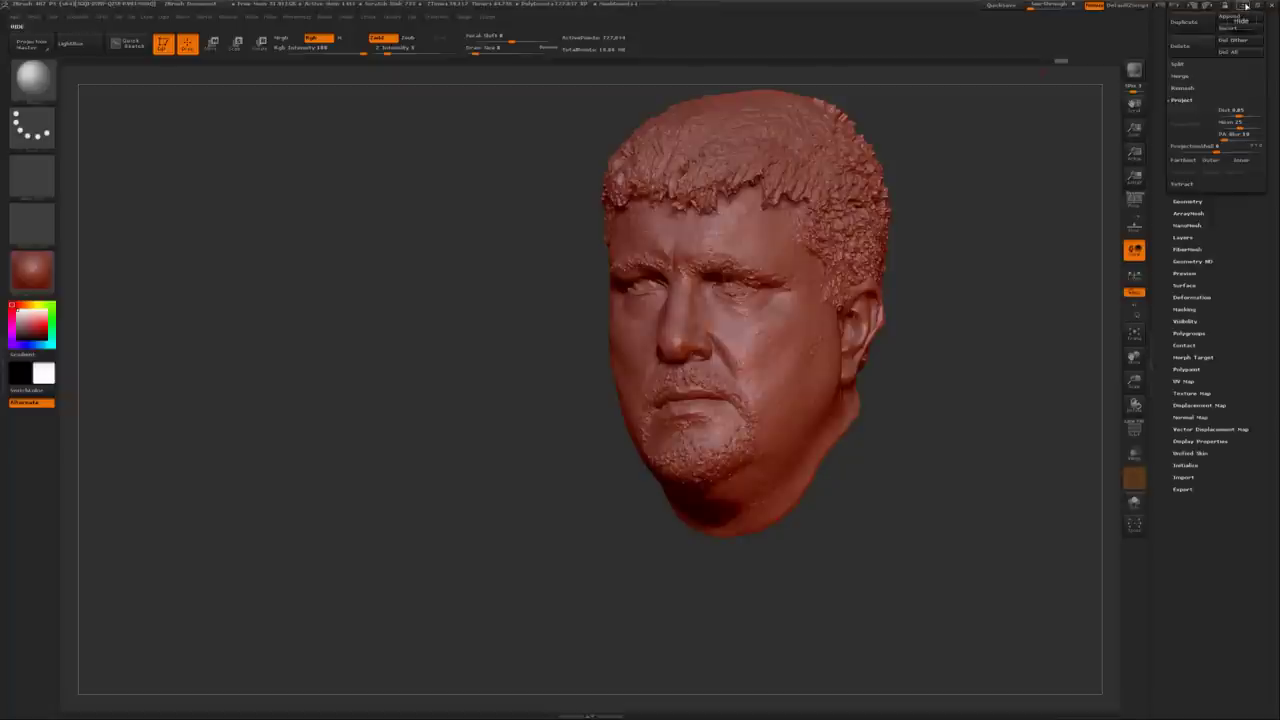
# Step: Look at the portrait photo in DxO OpticsPro, then return to ZBrush and view the head from the front
pyautogui.click(1244, 7)
pyautogui.click(1218, 5)
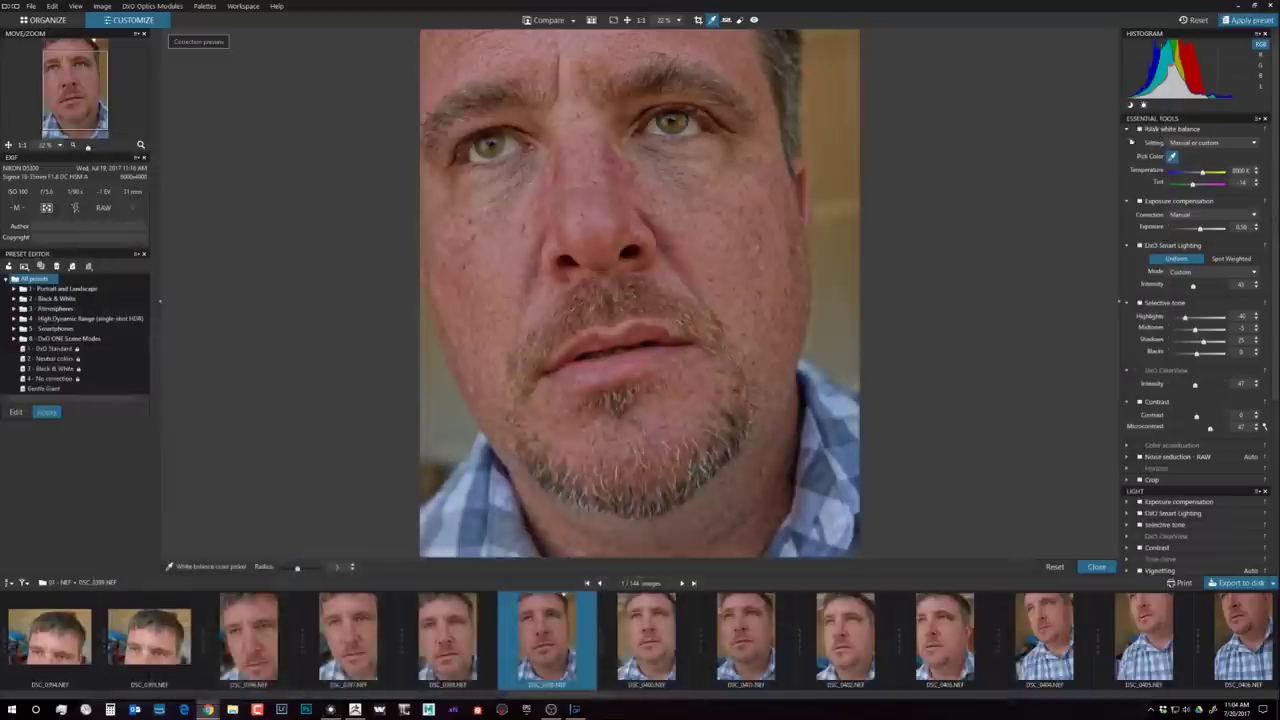
pyautogui.click(354, 710)
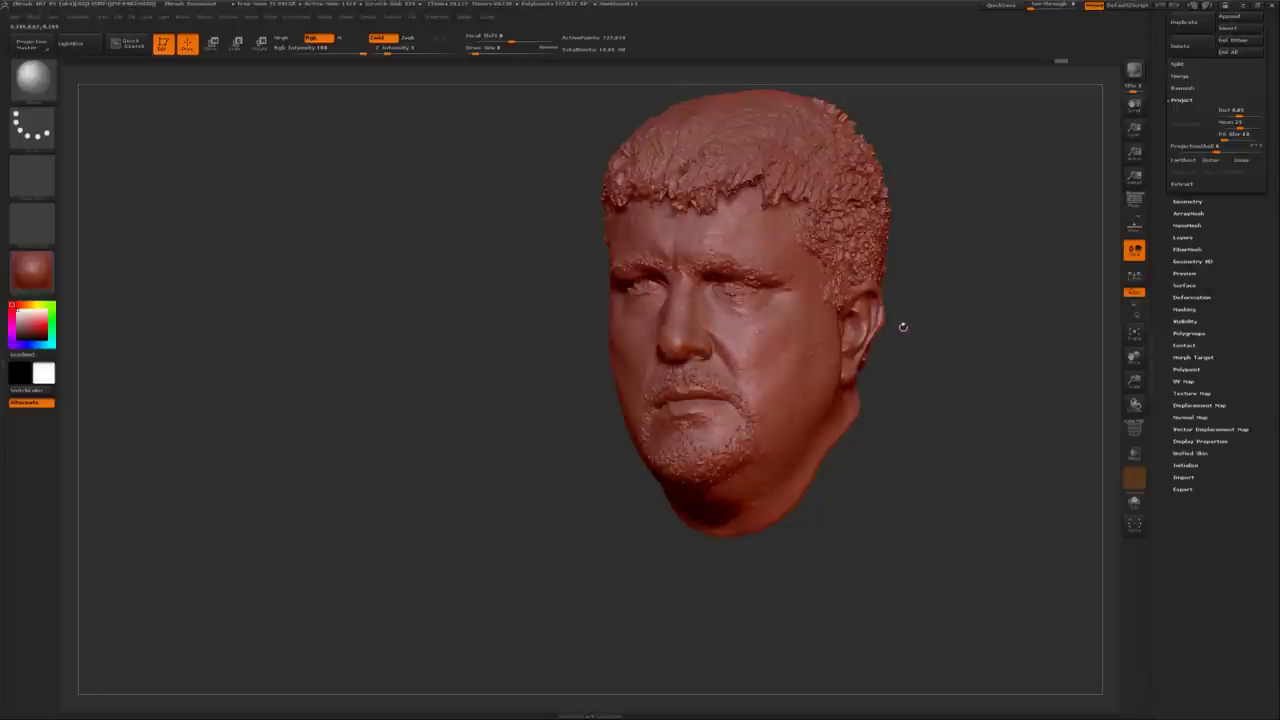
pyautogui.moveTo(903, 327)
pyautogui.mouseDown()
pyautogui.moveTo(940, 330)
pyautogui.moveTo(971, 307)
pyautogui.moveTo(882, 312)
pyautogui.moveTo(906, 326)
pyautogui.moveTo(875, 334)
pyautogui.moveTo(951, 320)
pyautogui.mouseUp()
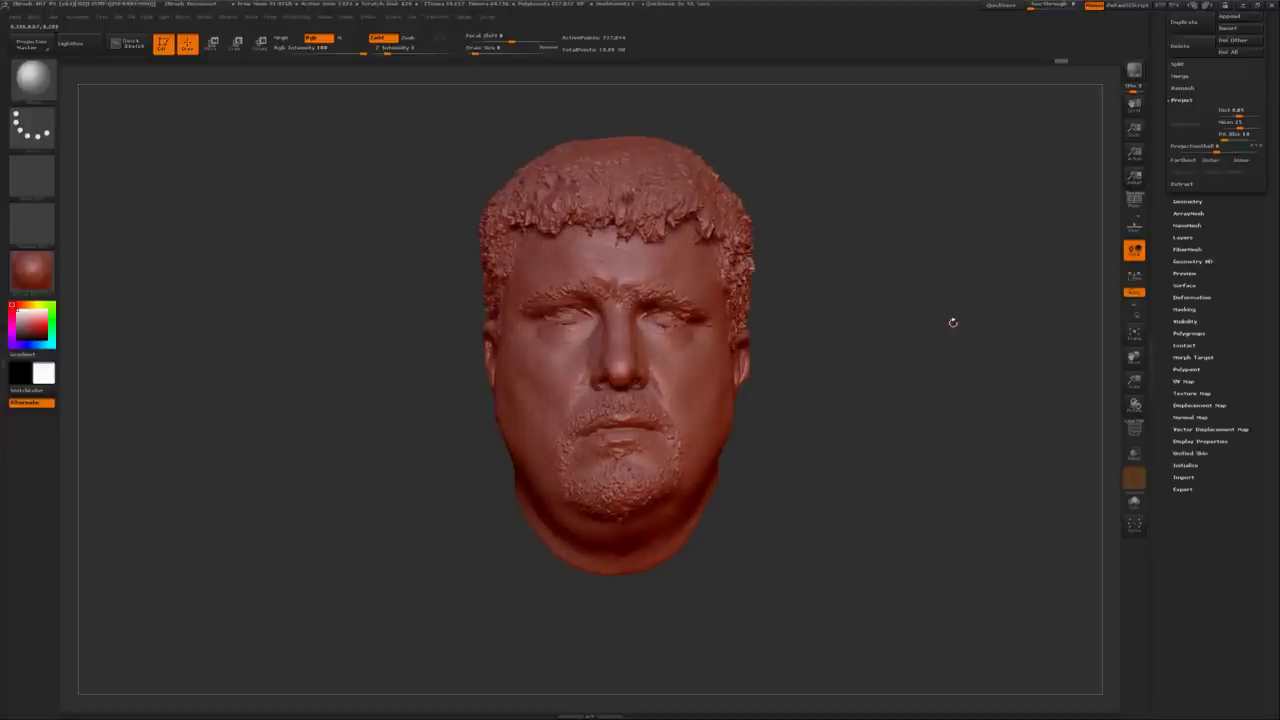
# Step: Examine the cleaned head from a three-quarter view, then look at the third subtool
pyautogui.moveTo(953, 322)
pyautogui.mouseDown()
pyautogui.moveTo(880, 330)
pyautogui.moveTo(950, 325)
pyautogui.moveTo(925, 335)
pyautogui.mouseUp()
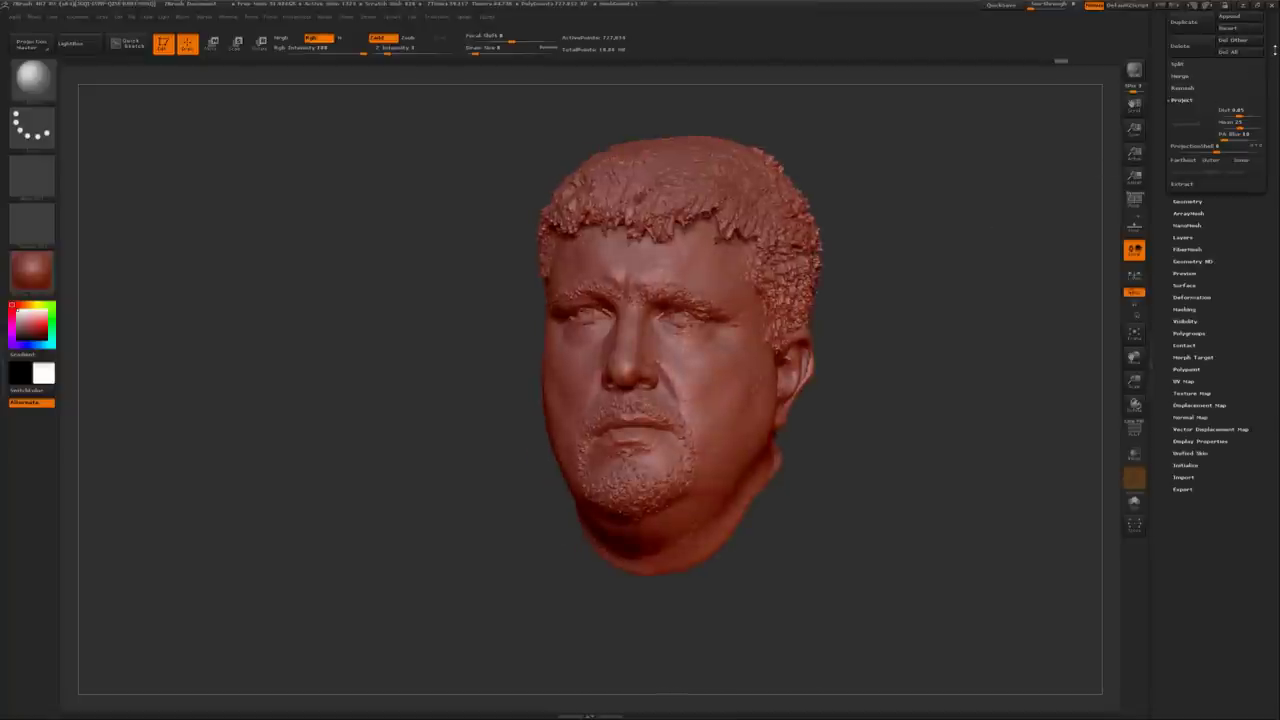
pyautogui.scroll(5, 1274, 48)
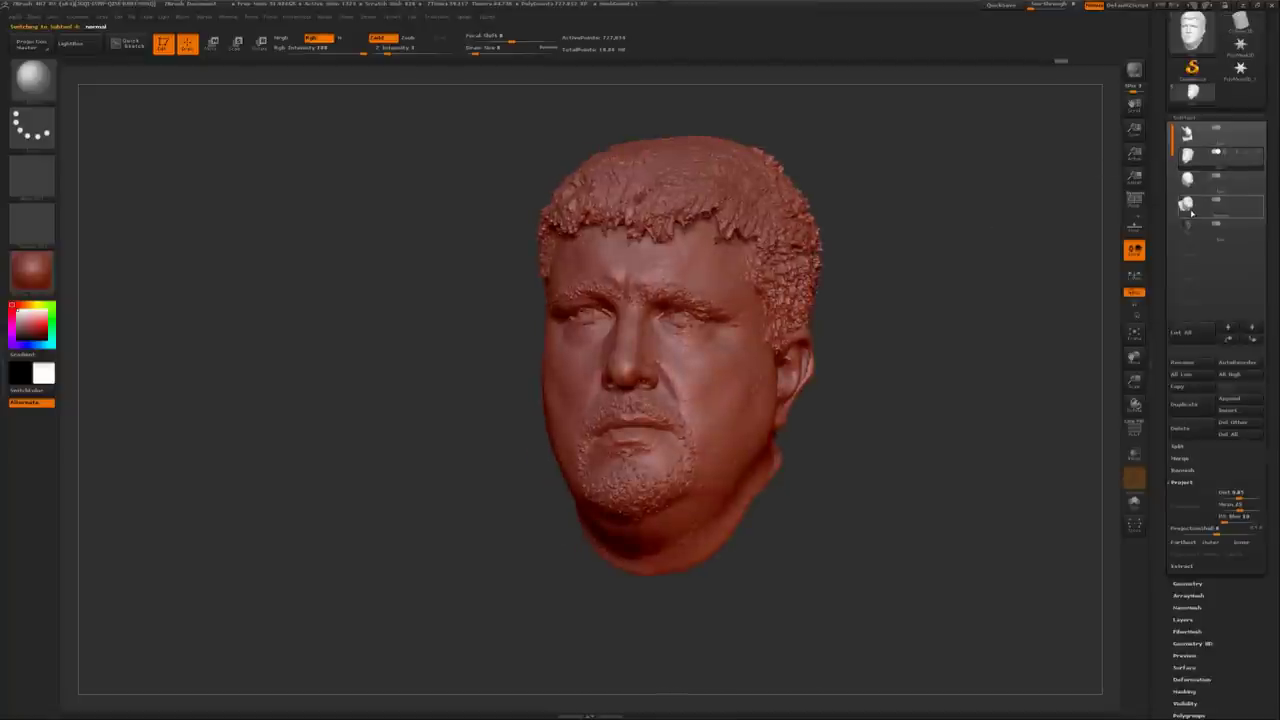
pyautogui.click(1187, 178)
pyautogui.moveTo(951, 223); pyautogui.dragTo(780, 397)
# Step: Switch to RealityCapture and look at Model 7, followed by the textured Model 8
pyautogui.hotkey('alt', 'Tab')
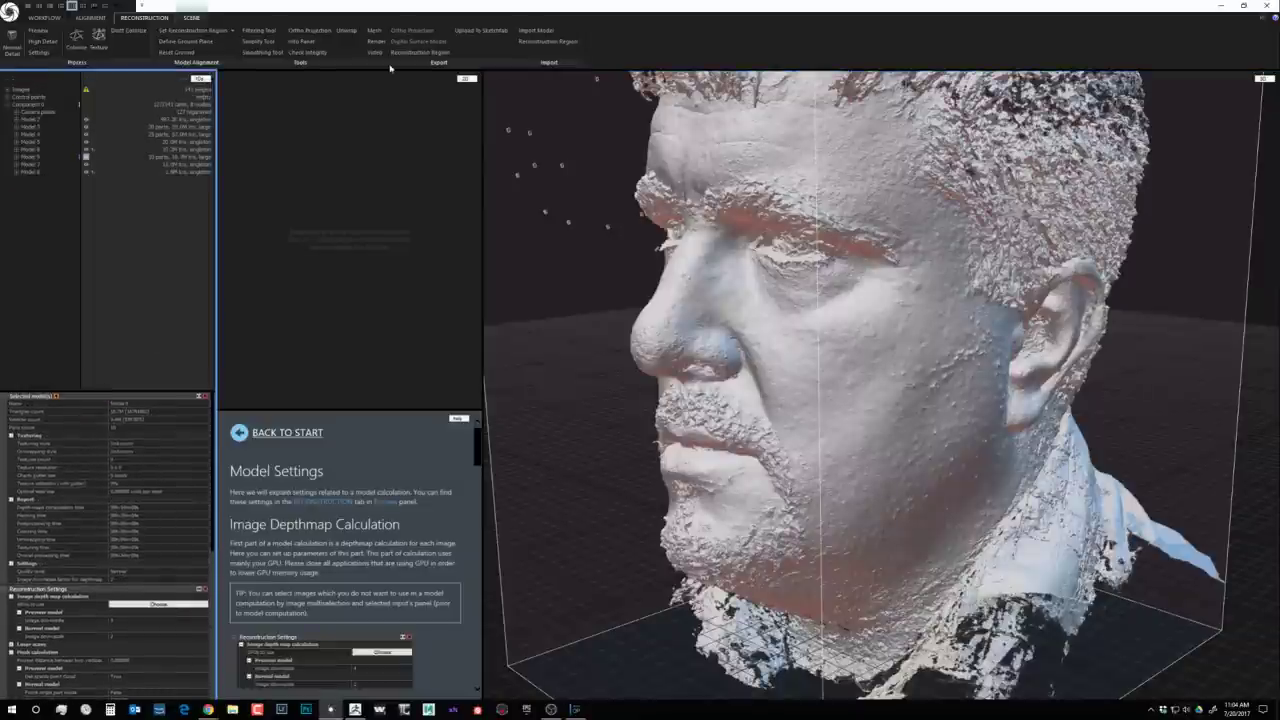
pyautogui.click(536, 30)
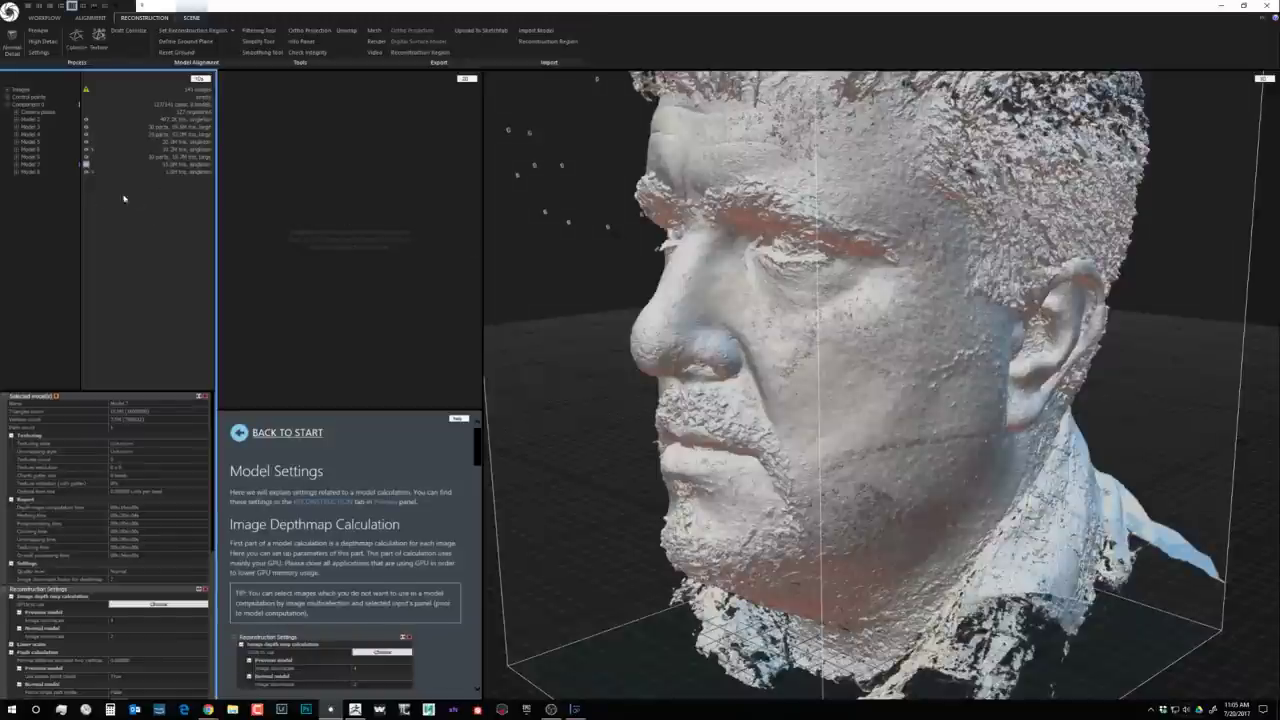
pyautogui.moveTo(720, 330); pyautogui.dragTo(853, 338)
pyautogui.click(36, 172)
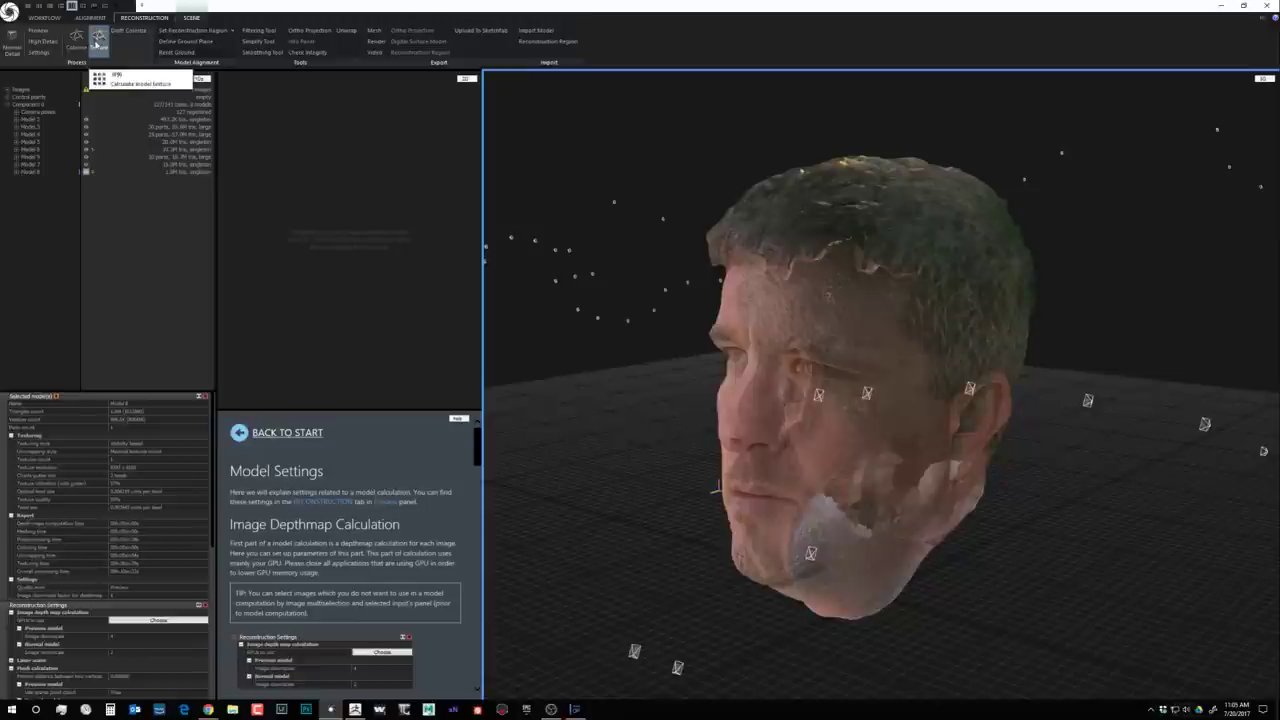
# Step: Set up a mesh export of Model 8 over the existing floyd.v01.OBJ and review its texturing options
pyautogui.click(97, 45)
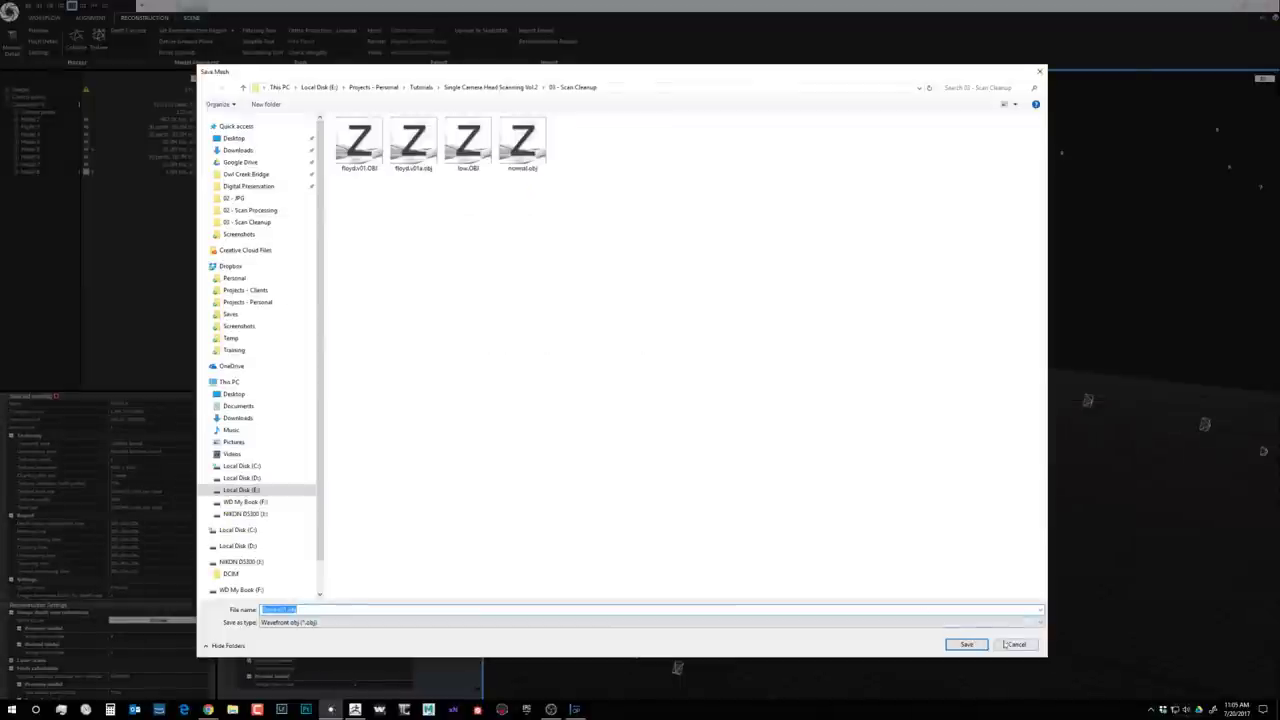
pyautogui.click(966, 644)
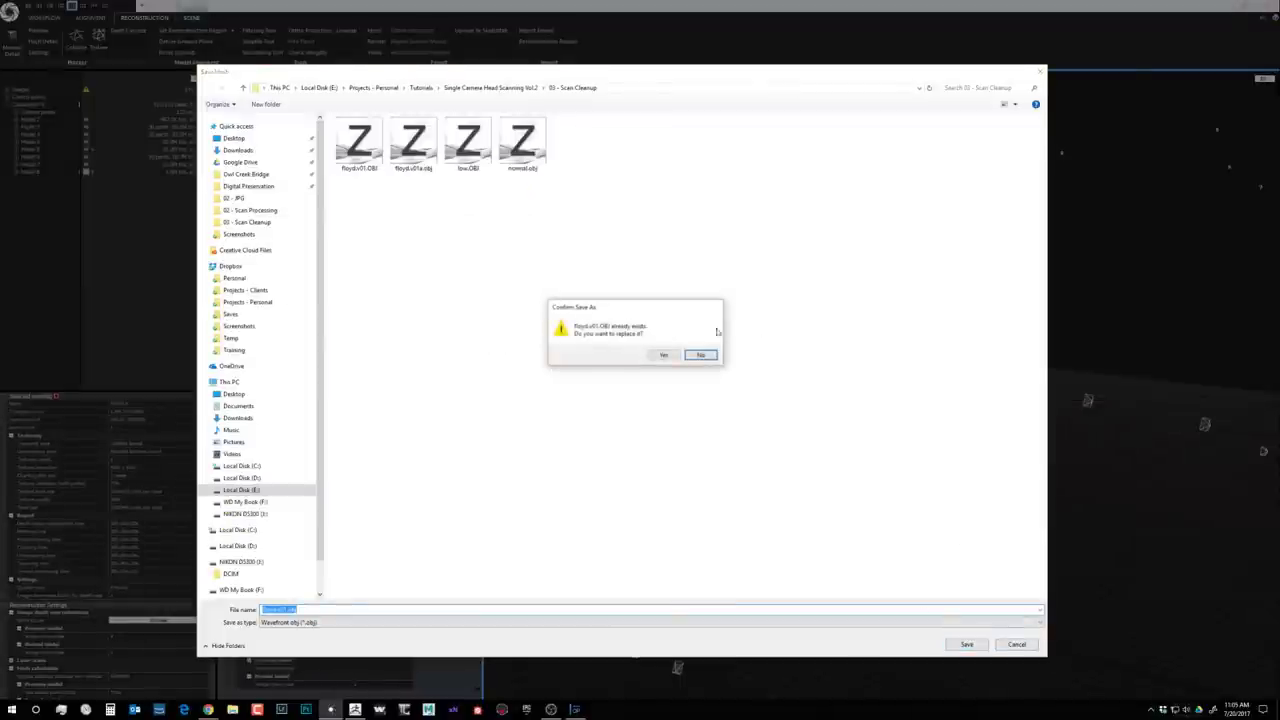
pyautogui.click(666, 355)
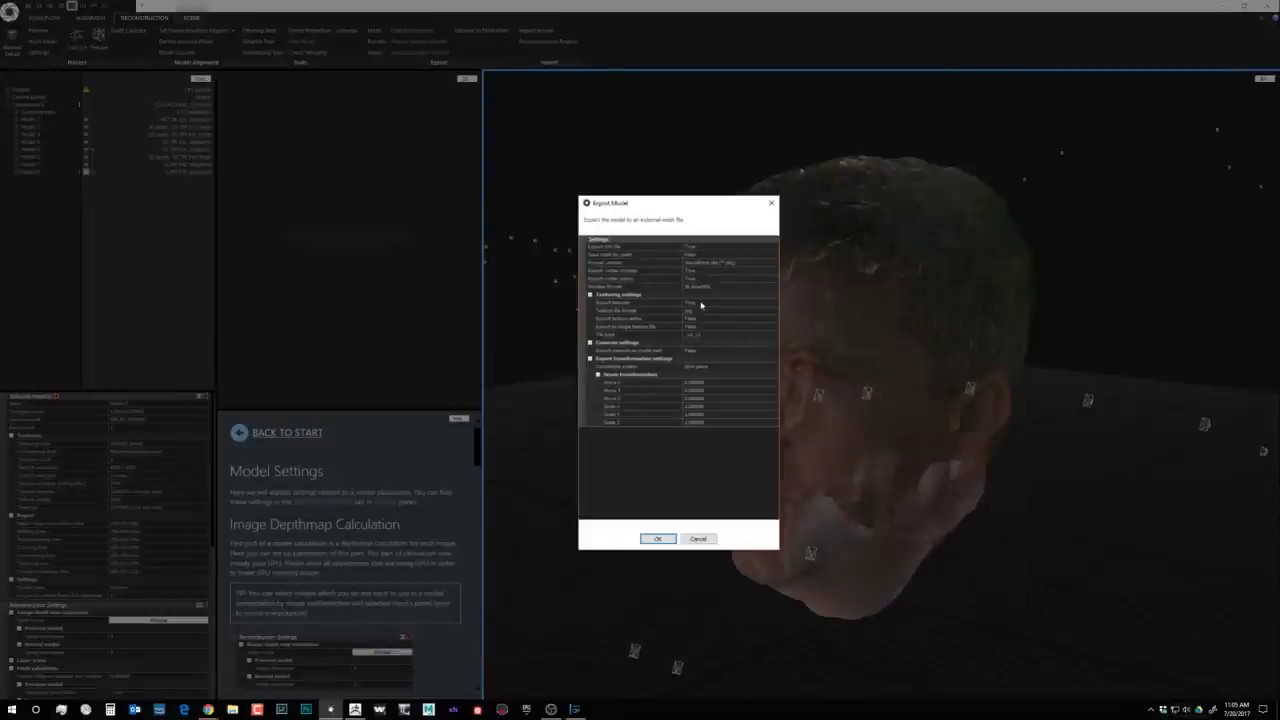
pyautogui.click(624, 333)
pyautogui.click(658, 539)
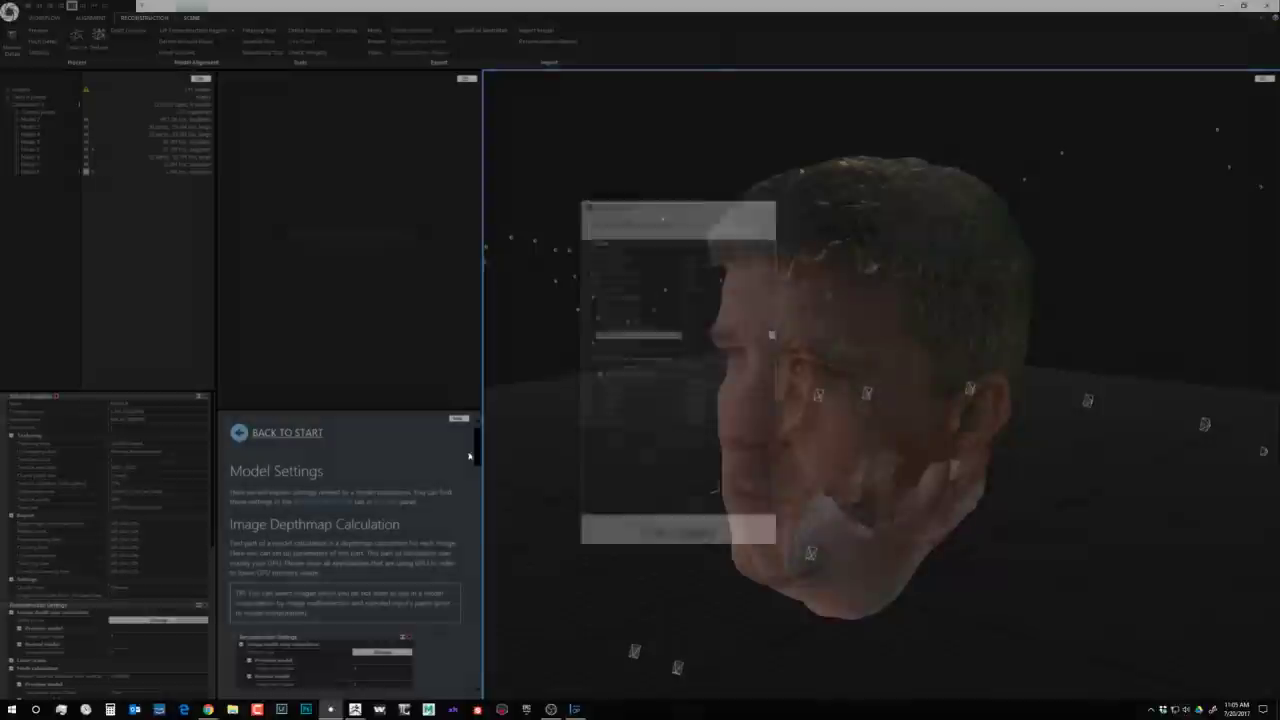
# Step: Check Model 8's texturing properties, including the texture count, texture resolution and optimal texel size
pyautogui.click(127, 194)
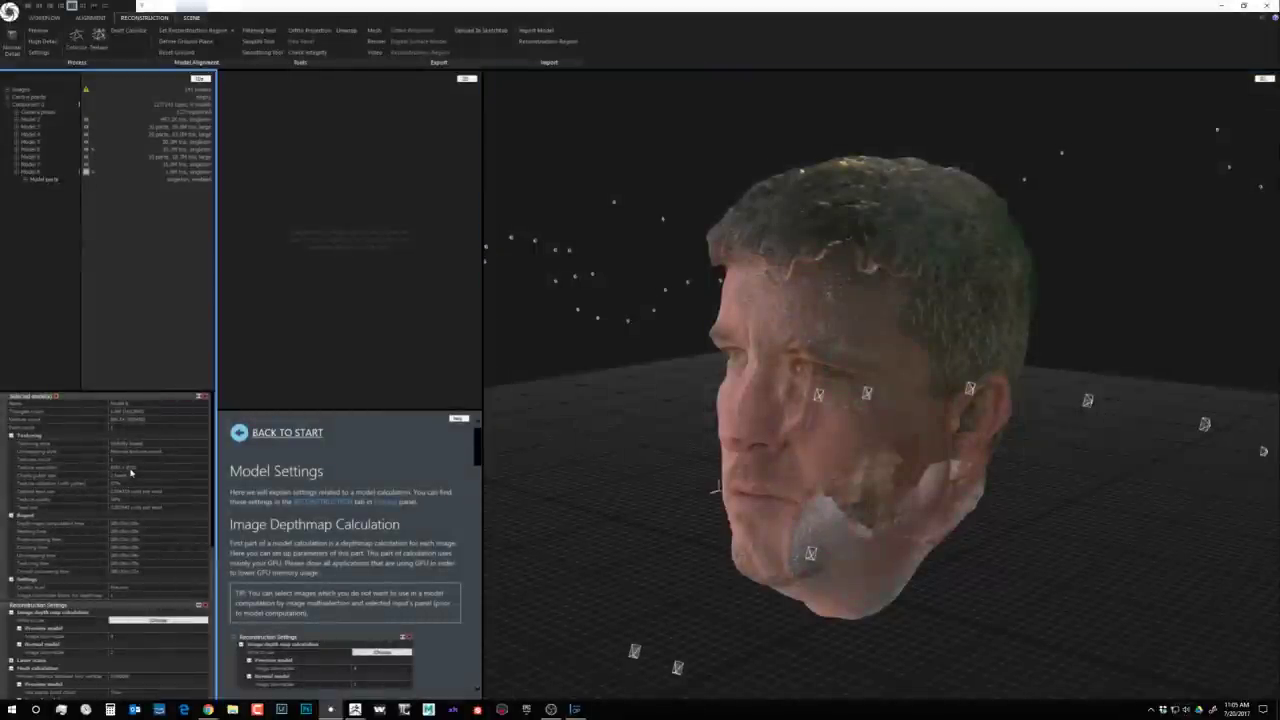
pyautogui.click(130, 470)
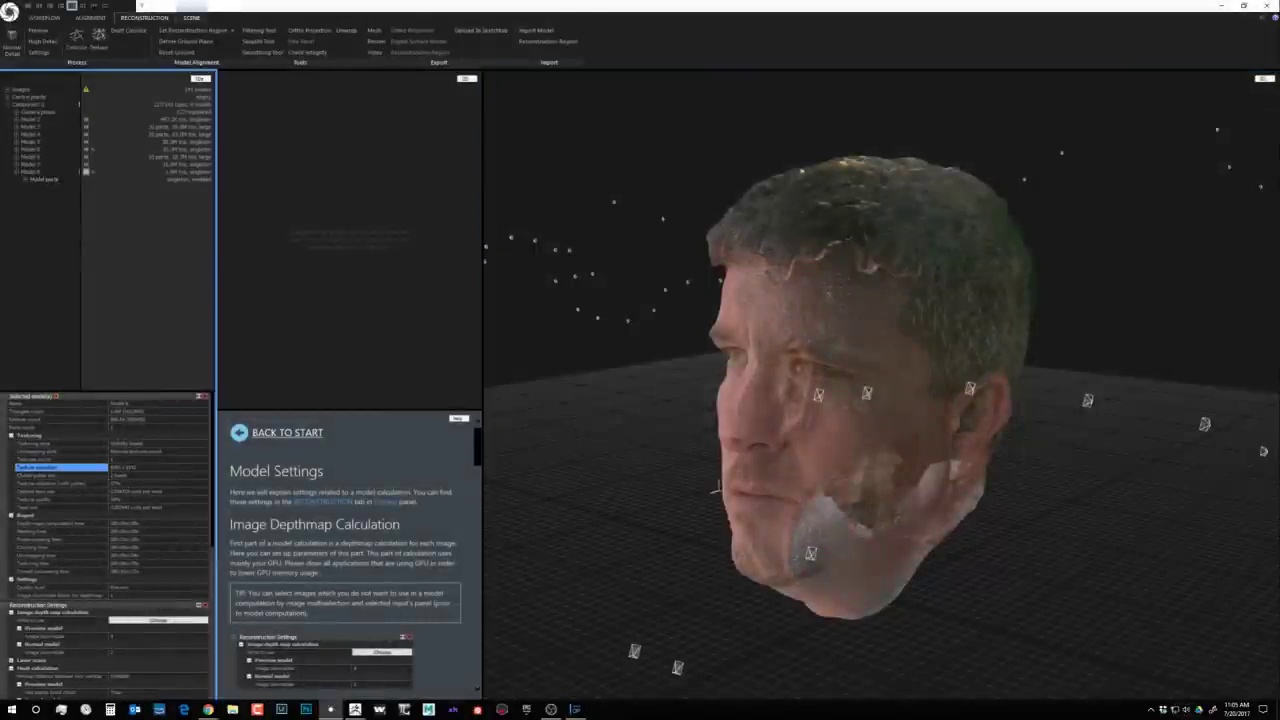
pyautogui.press('Up')
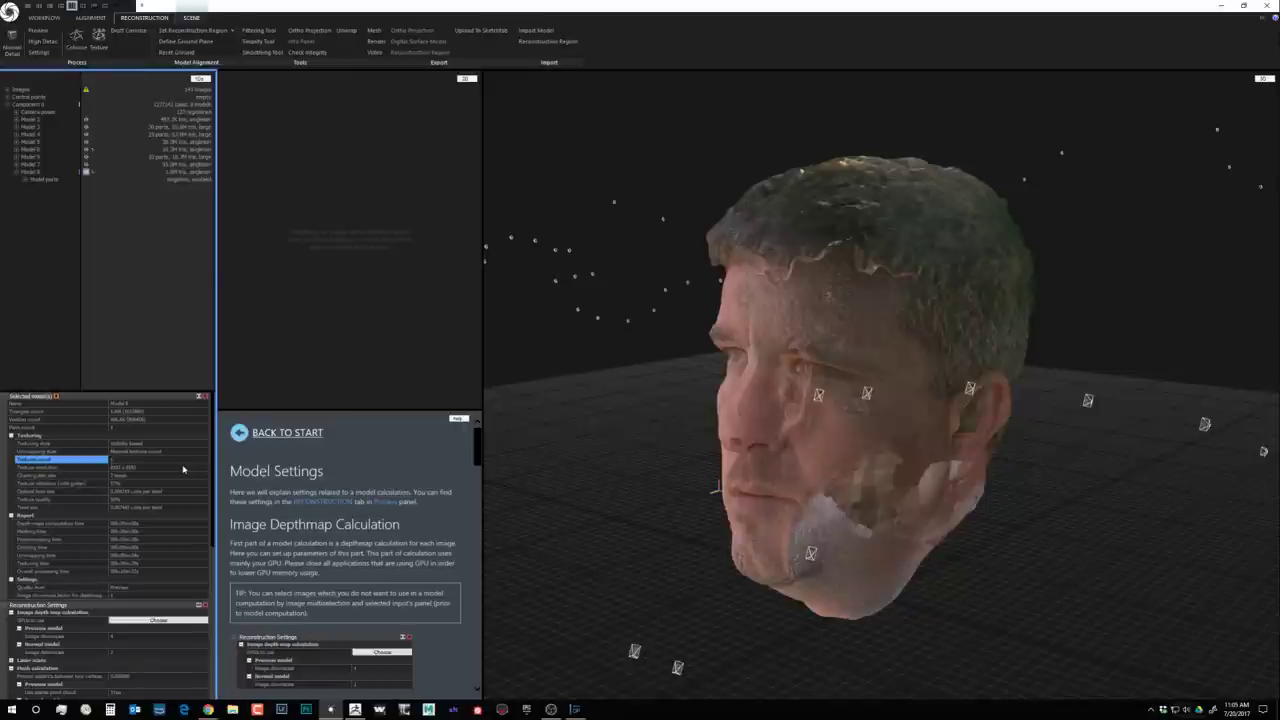
pyautogui.scroll(-2, 183, 469)
pyautogui.press('Down')
pyautogui.press('Down')
pyautogui.press('Down')
pyautogui.press('Down')
# Step: Return to ZBrush and inspect the vertex-coloured low subtool from the front and three-quarter views
pyautogui.moveTo(944, 315); pyautogui.dragTo(880, 320)
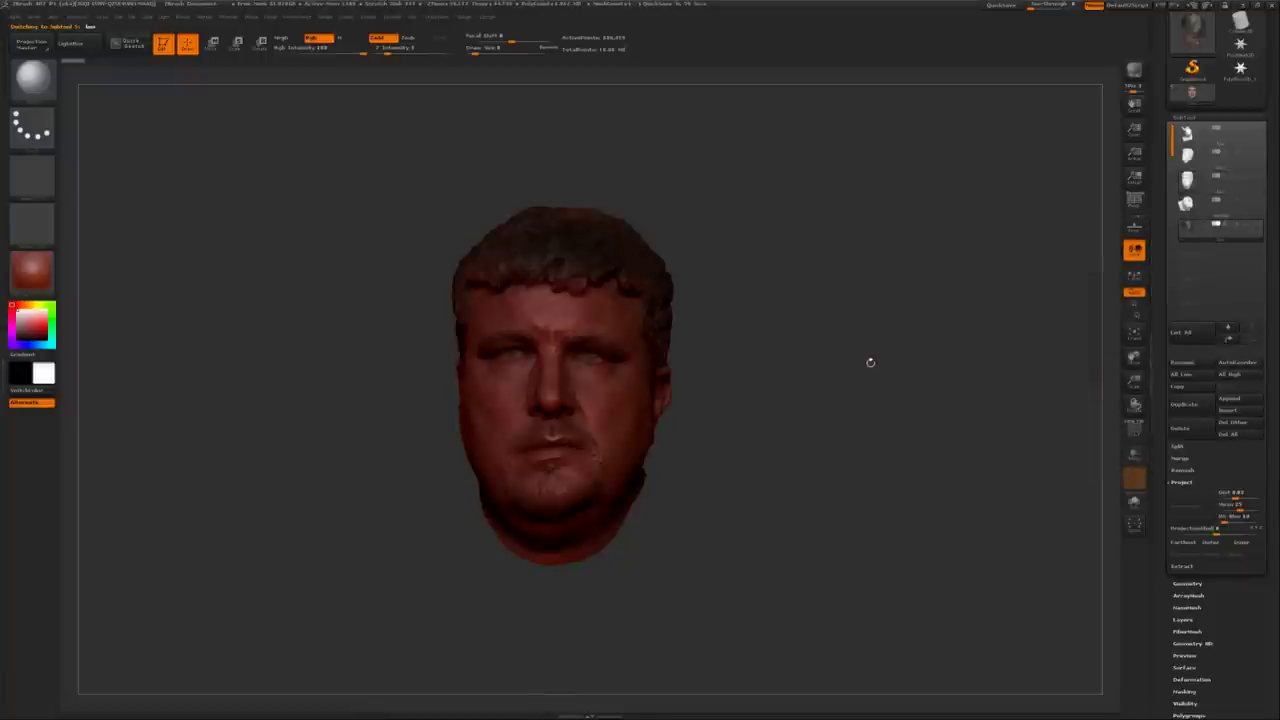
pyautogui.moveTo(869, 360); pyautogui.dragTo(838, 355)
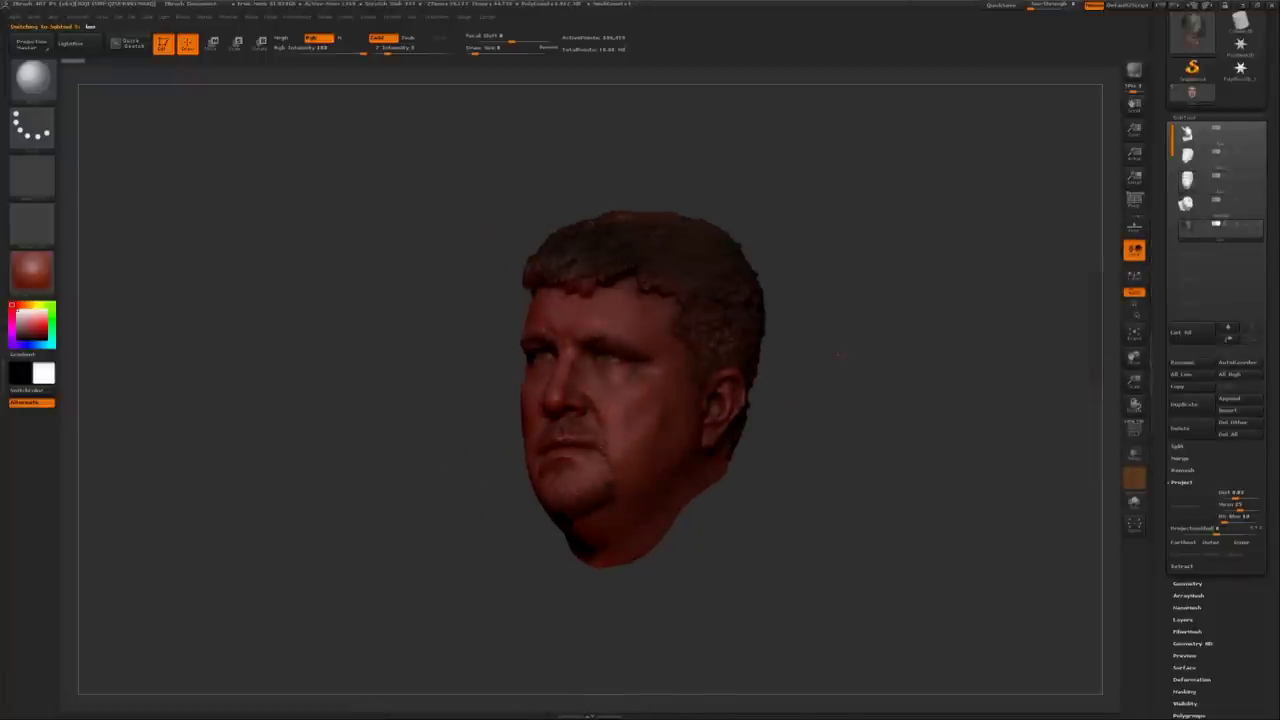
pyautogui.scroll(5, 838, 354)
pyautogui.moveTo(383, 374); pyautogui.dragTo(1242, 6)
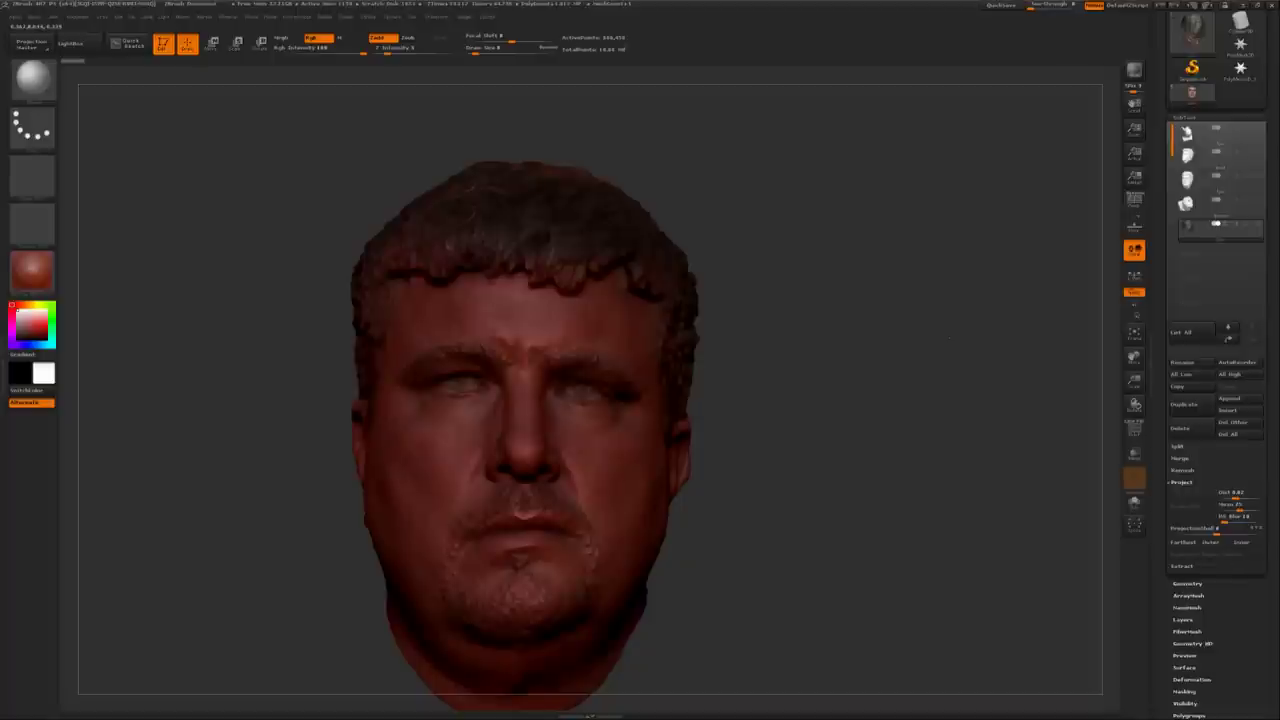
pyautogui.moveTo(840, 330)
pyautogui.mouseDown()
pyautogui.moveTo(800, 328)
pyautogui.moveTo(880, 322)
pyautogui.moveTo(860, 323)
pyautogui.mouseUp()
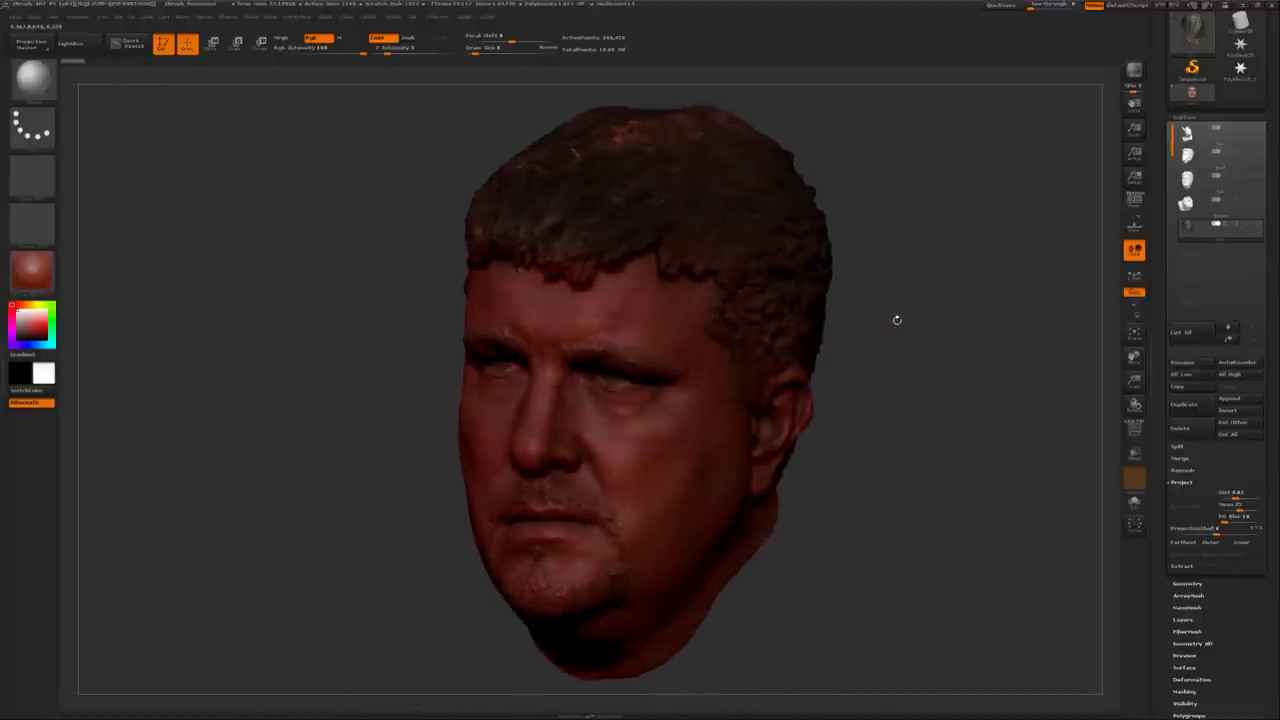
pyautogui.moveTo(897, 320); pyautogui.dragTo(890, 297)
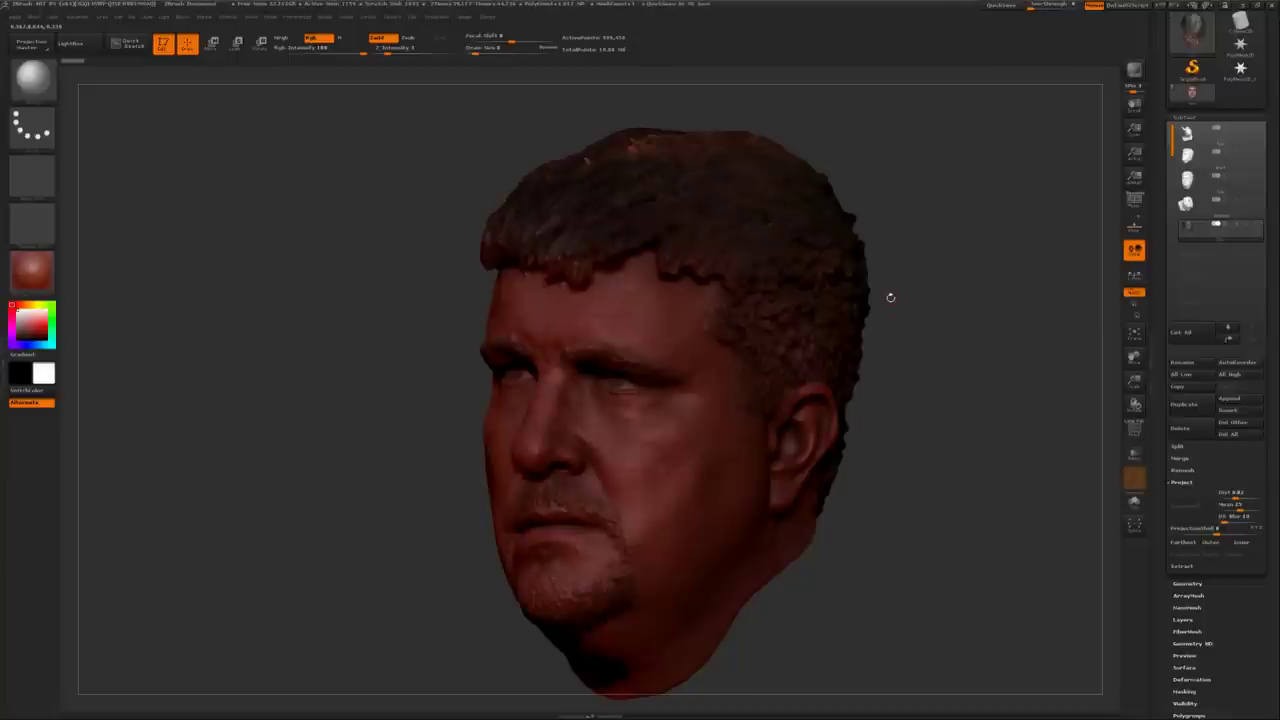
# Step: Switch to Photoshop and open the head texture low_u1_v1.jpg from the 03 - Scan Cleanup folder
pyautogui.hotkey('alt', 'Tab')
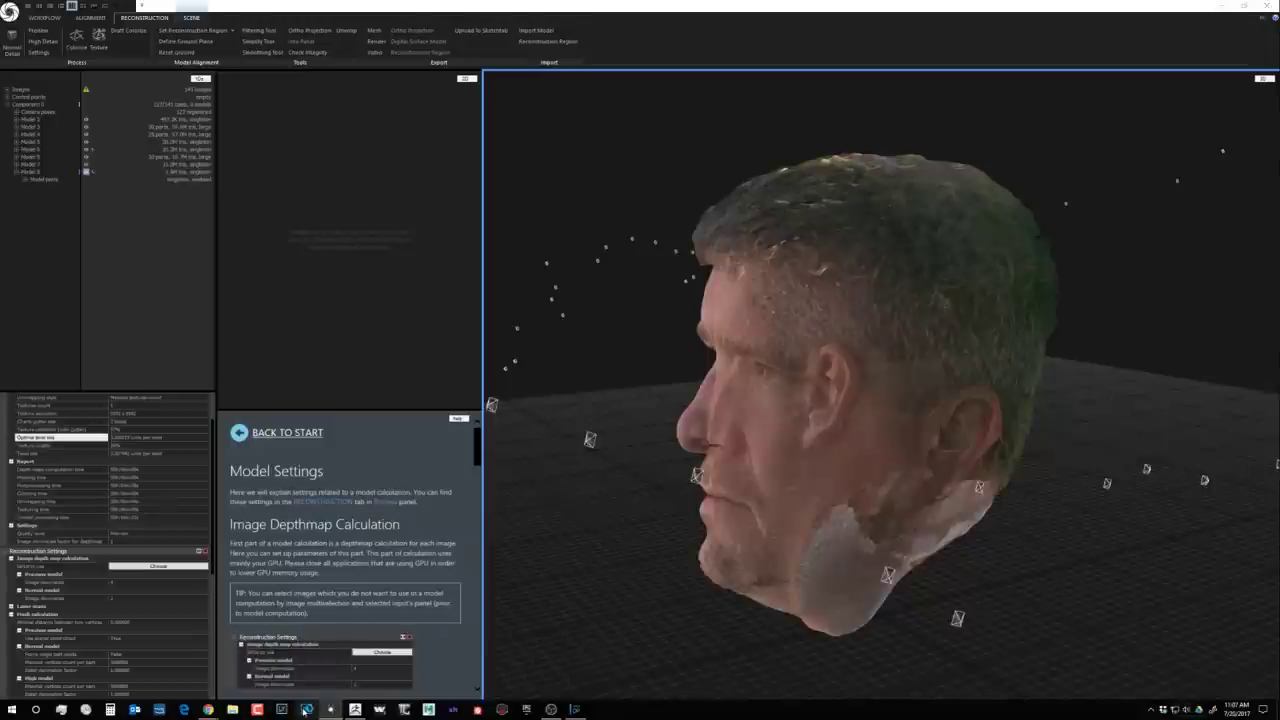
pyautogui.click(305, 709)
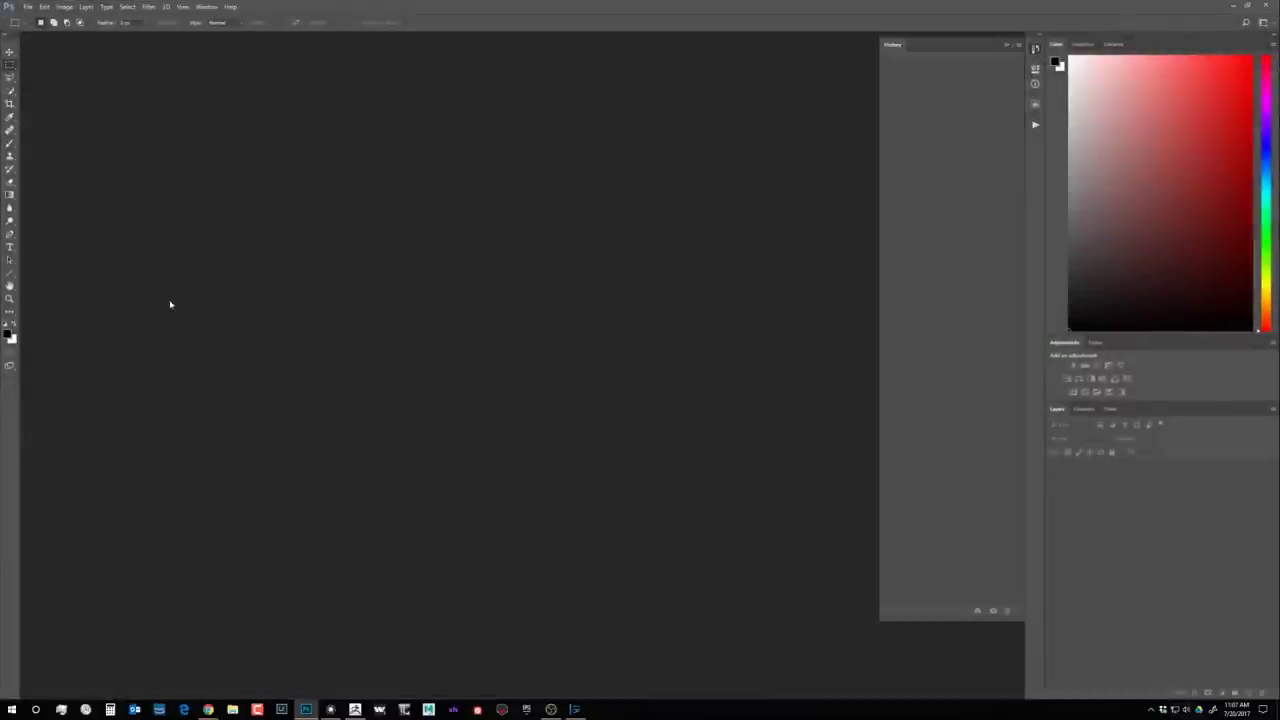
pyautogui.click(29, 7)
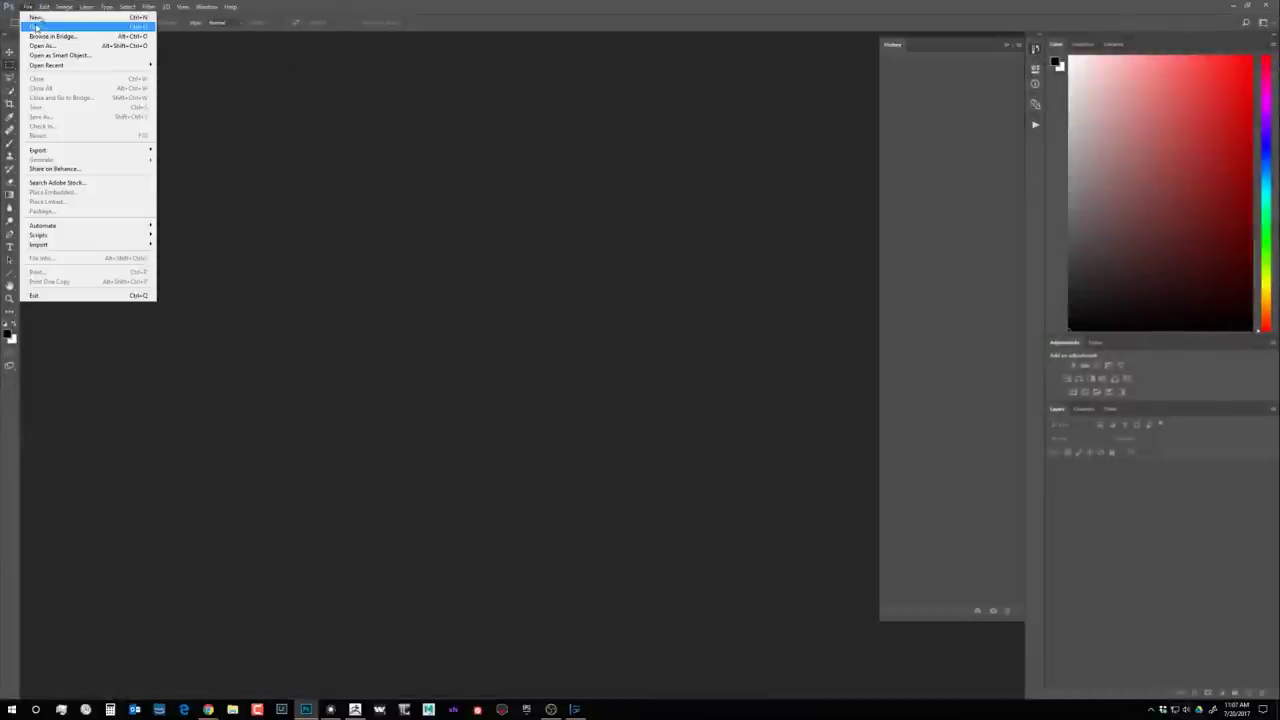
pyautogui.click(40, 27)
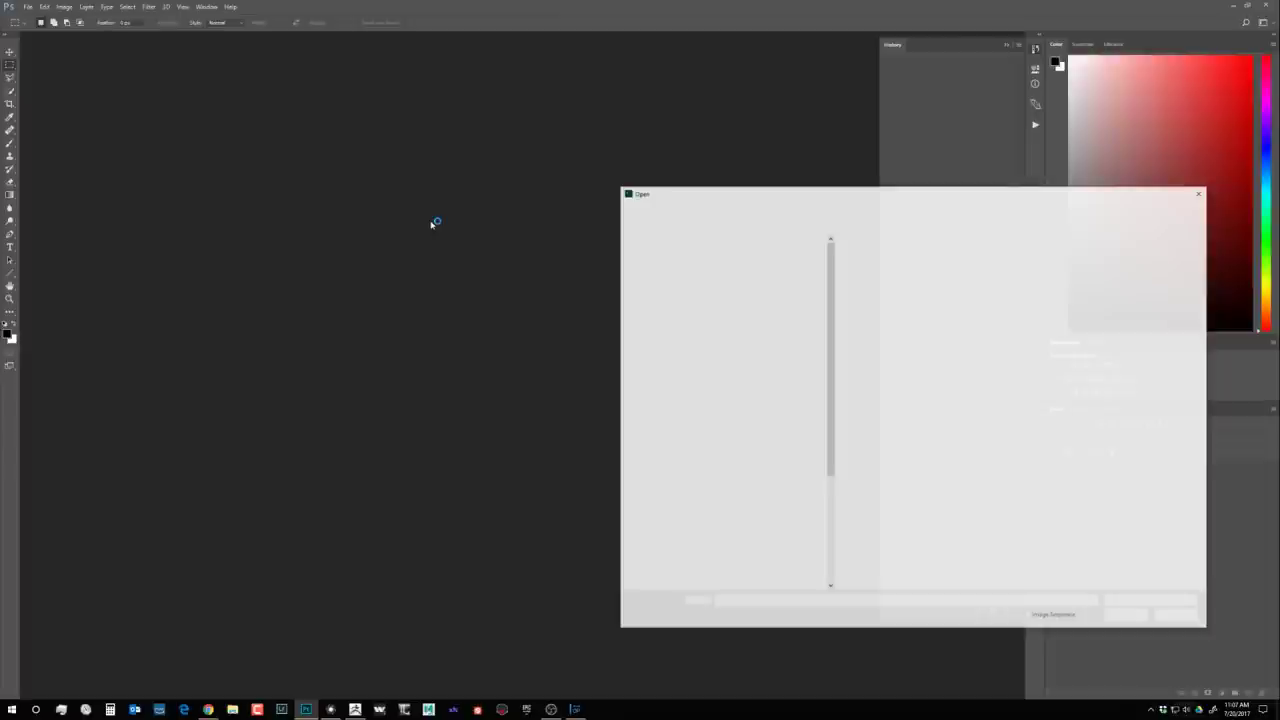
pyautogui.scroll(-5, 700, 475)
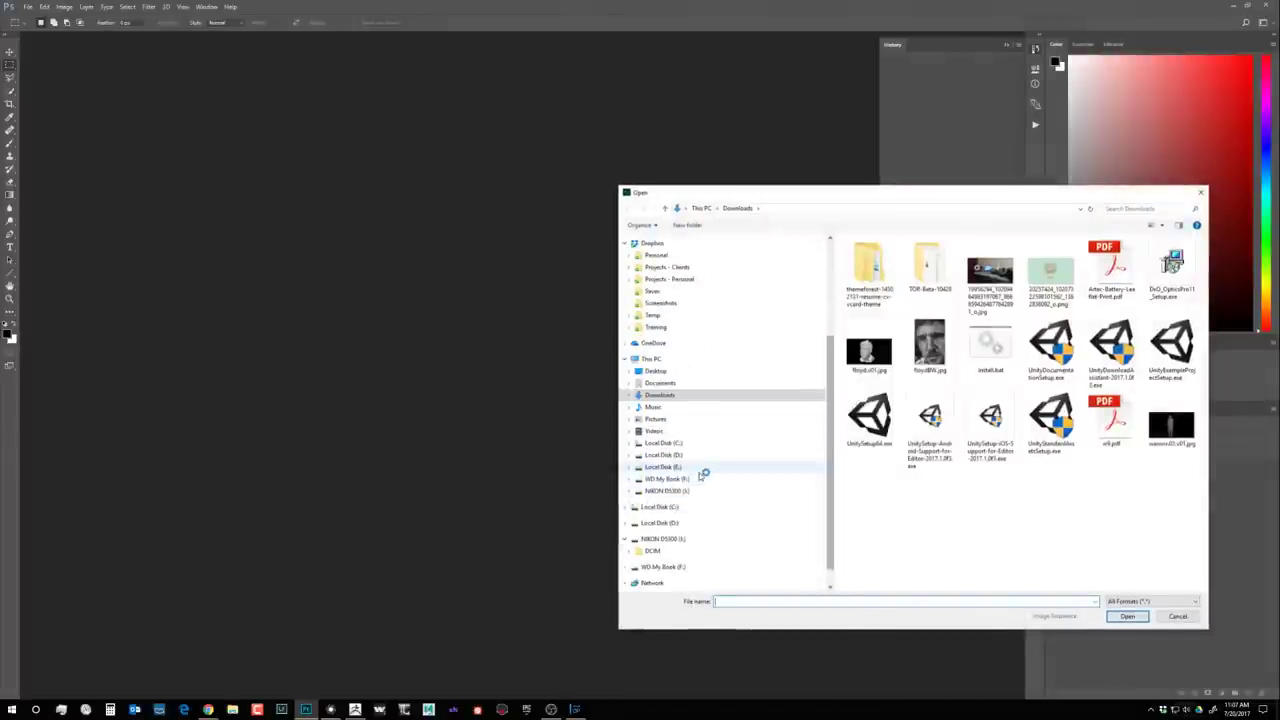
pyautogui.click(700, 467)
pyautogui.doubleClick(890, 287)
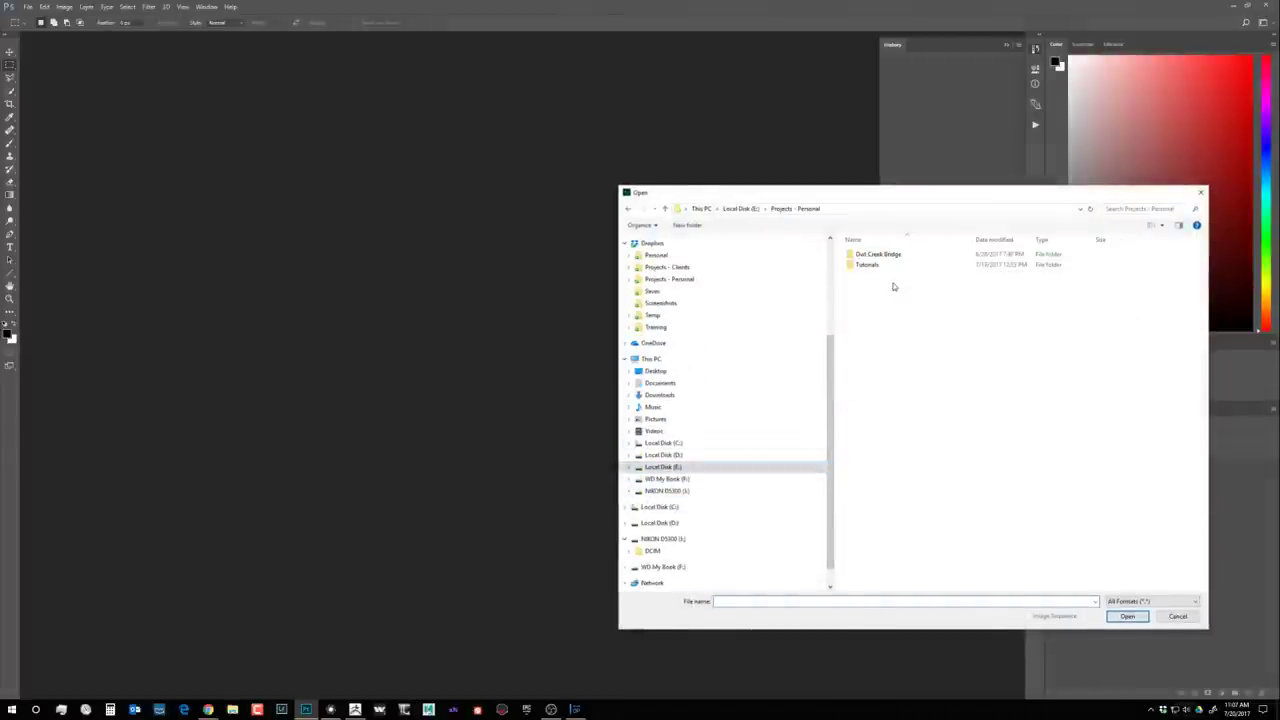
pyautogui.doubleClick(866, 264)
pyautogui.doubleClick(871, 272)
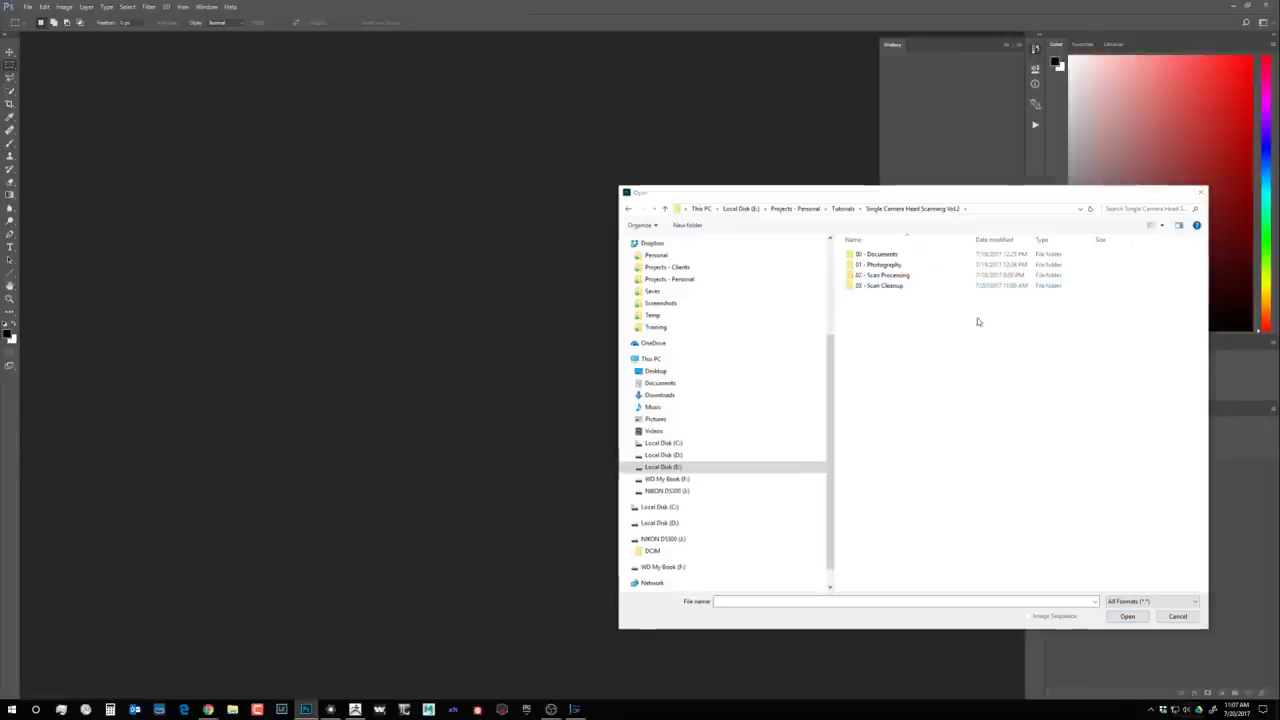
pyautogui.doubleClick(903, 283)
pyautogui.click(1052, 340)
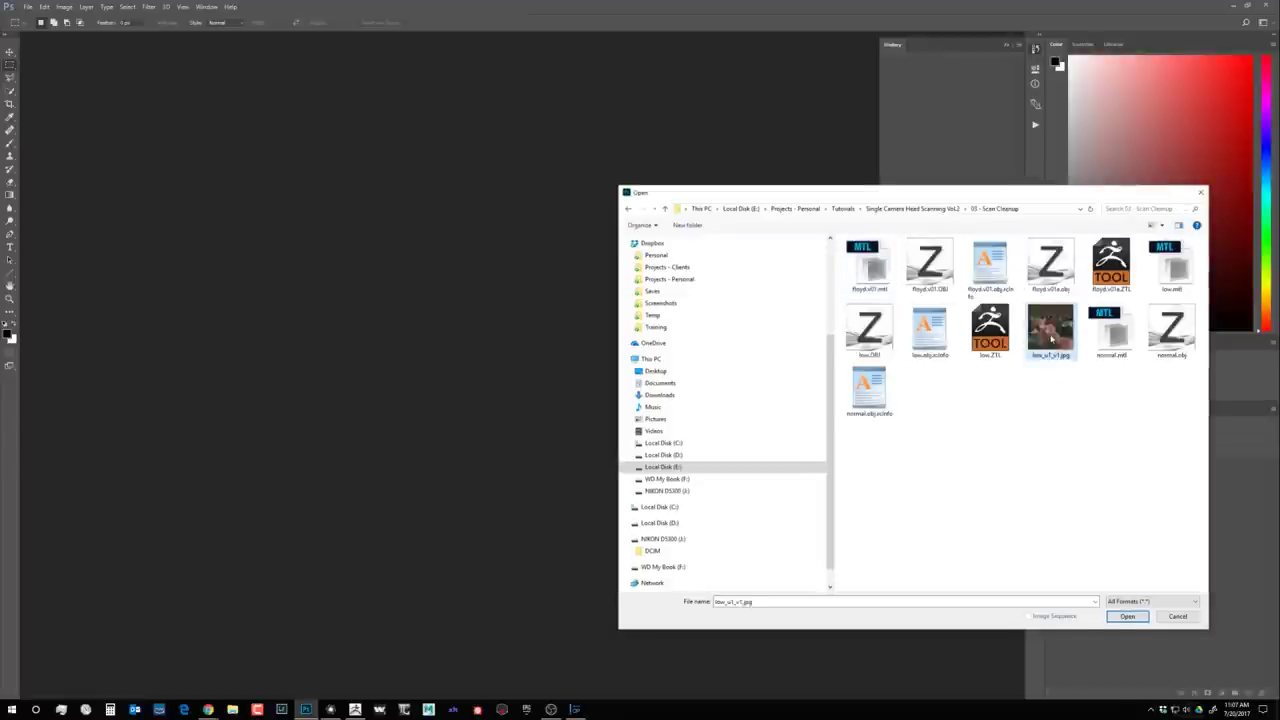
pyautogui.doubleClick(1052, 340)
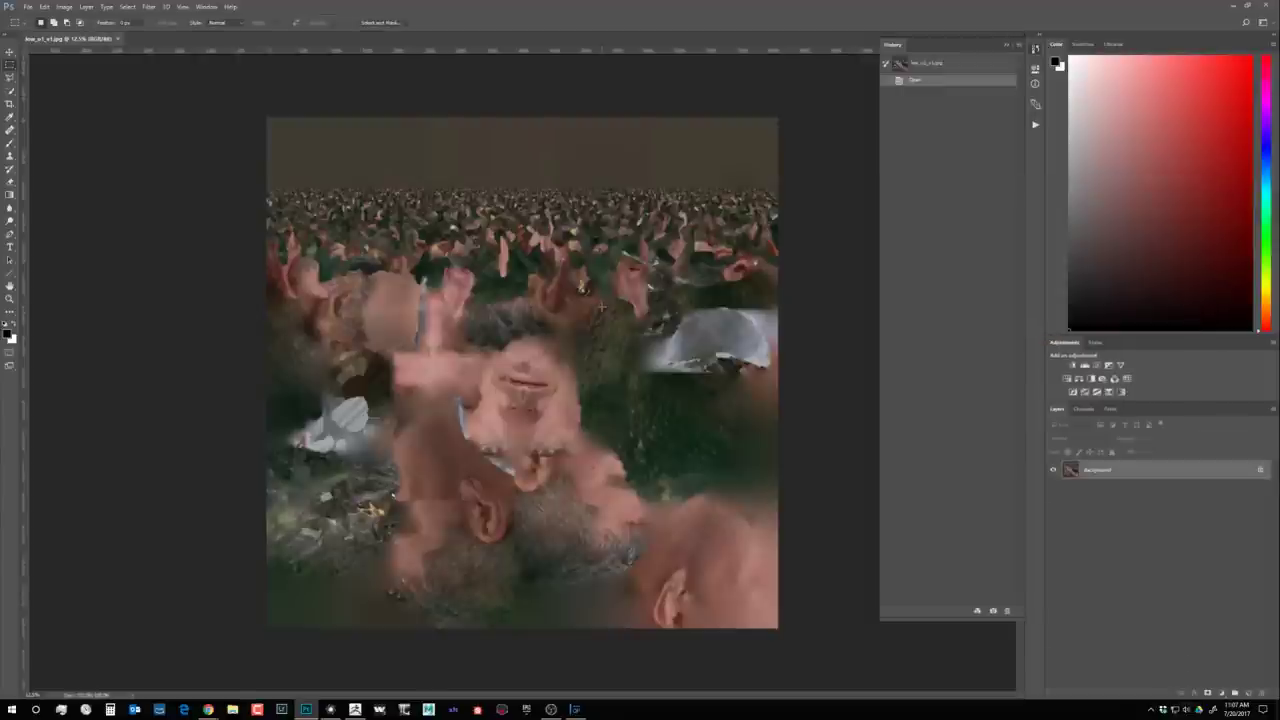
# Step: Apply a High Pass filter with a small radius to the texture to isolate its fine skin and hair detail
pyautogui.press('z')
pyautogui.hotkey('ctrl', '1')
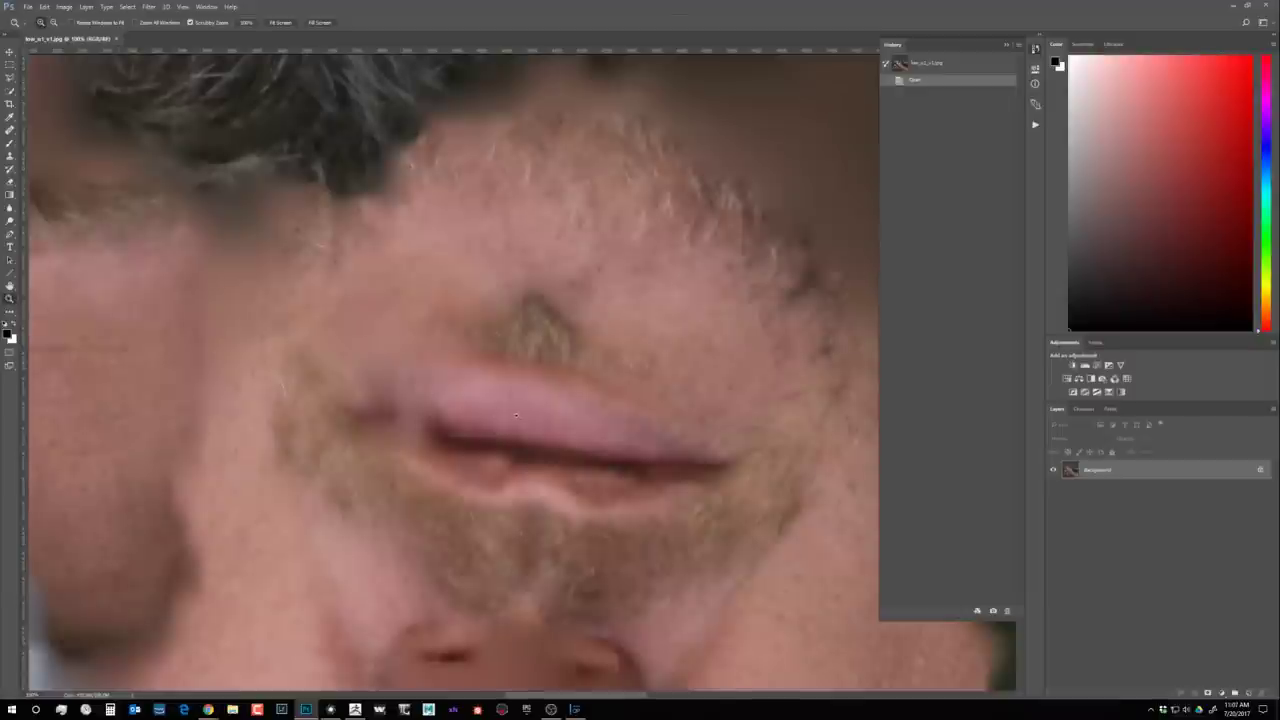
pyautogui.keyDown('alt'); pyautogui.click(516, 414); pyautogui.keyUp('alt')
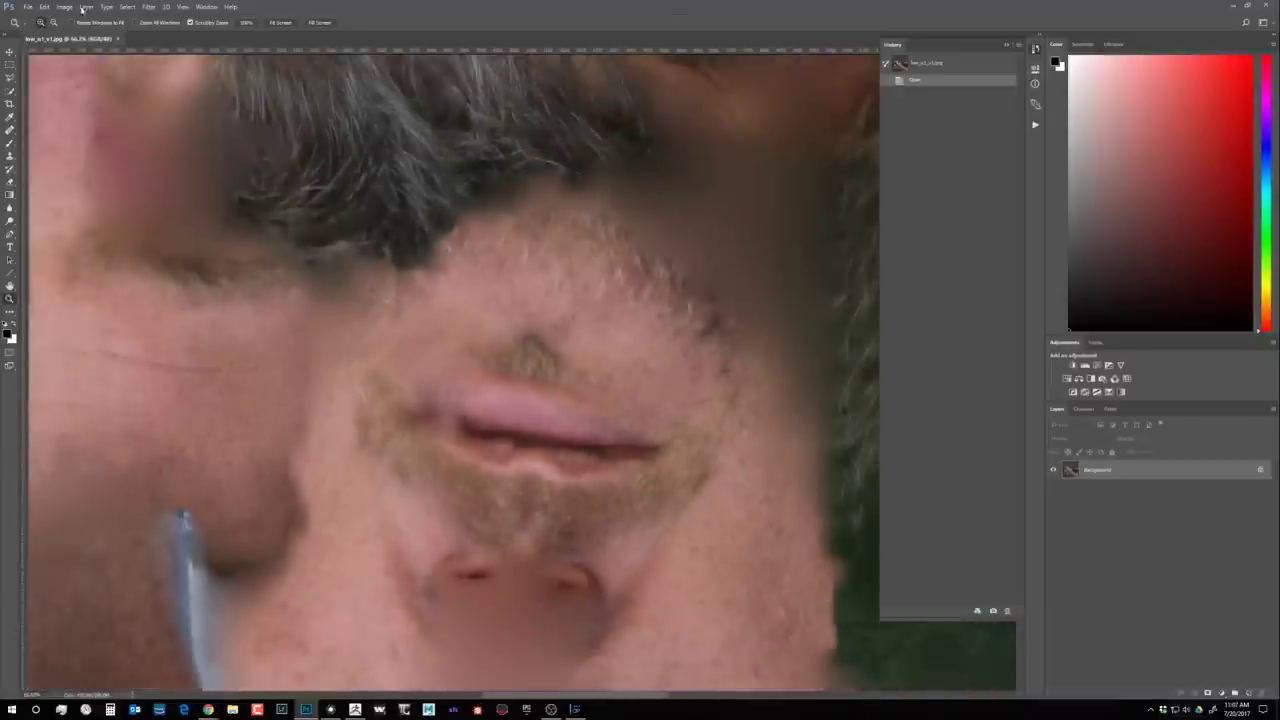
pyautogui.click(148, 8)
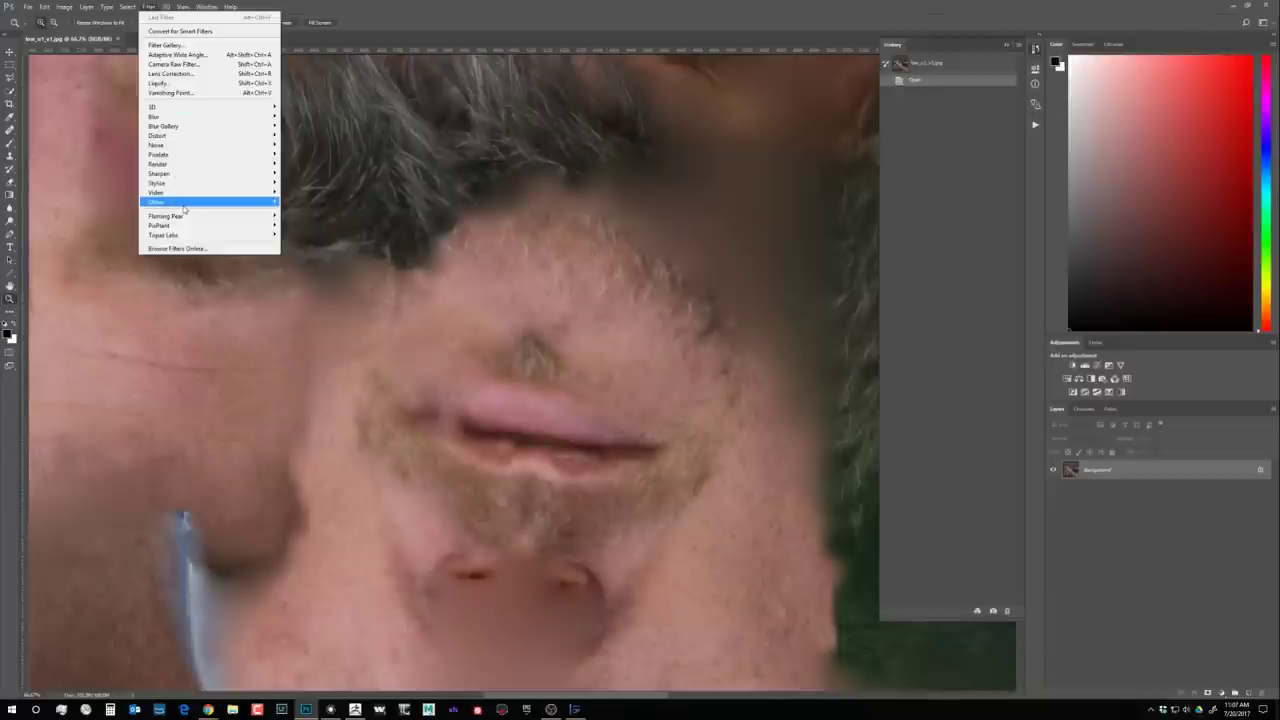
pyautogui.moveTo(184, 204)
pyautogui.click(115, 212)
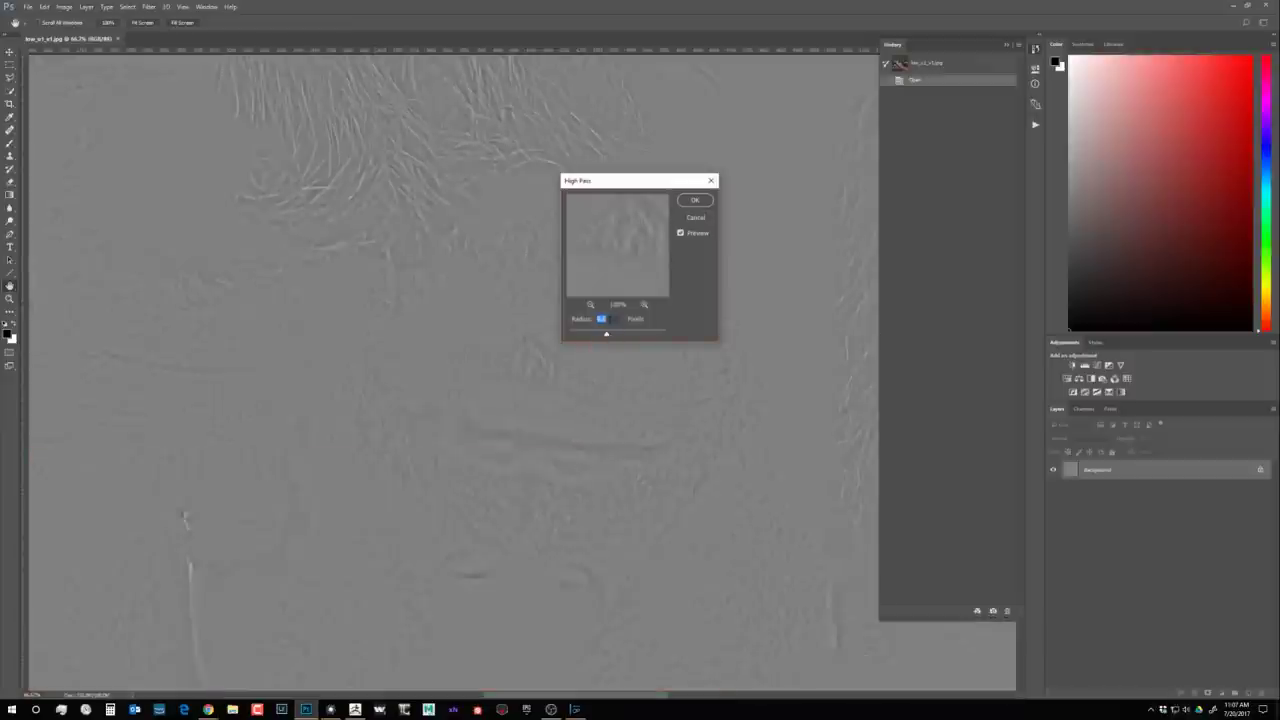
pyautogui.write('10')
pyautogui.press('Return')
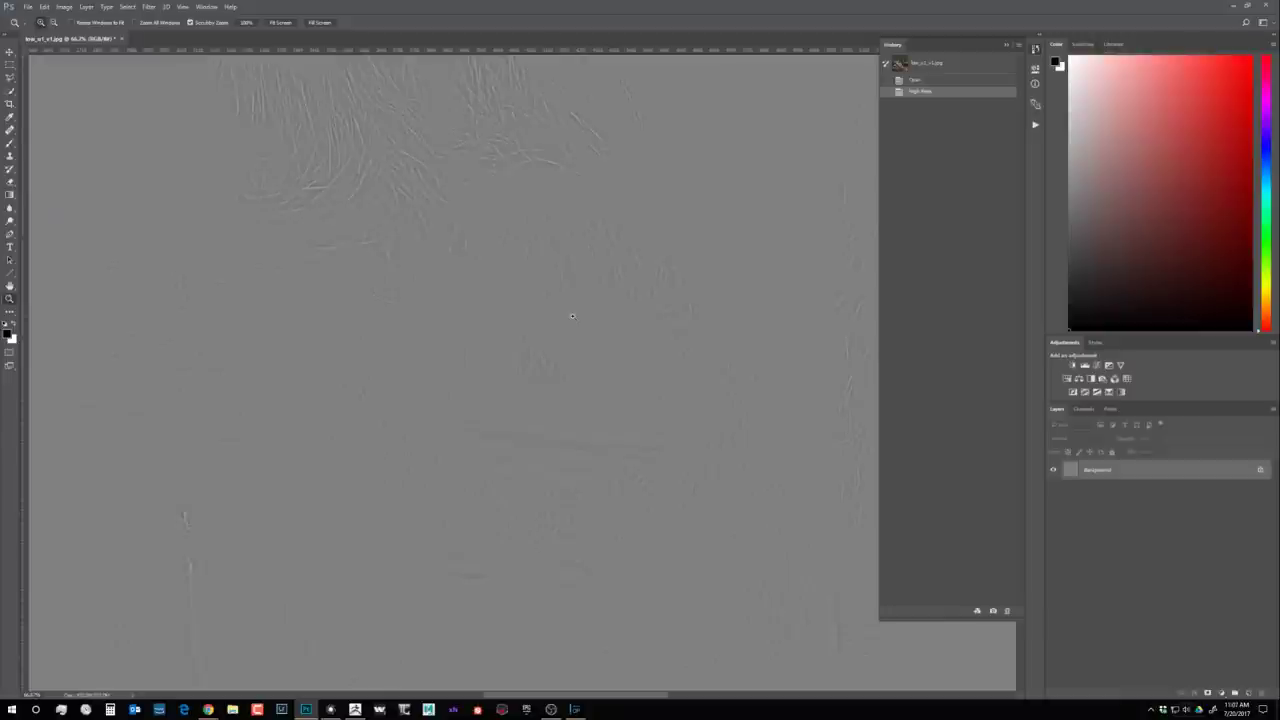
# Step: Boost the detail contrast using Levels with input black at 86 and white at about 189, and desaturate the texture fully to -100
pyautogui.hotkey('ctrl', 'l')
pyautogui.moveTo(739, 414); pyautogui.dragTo(795, 414)
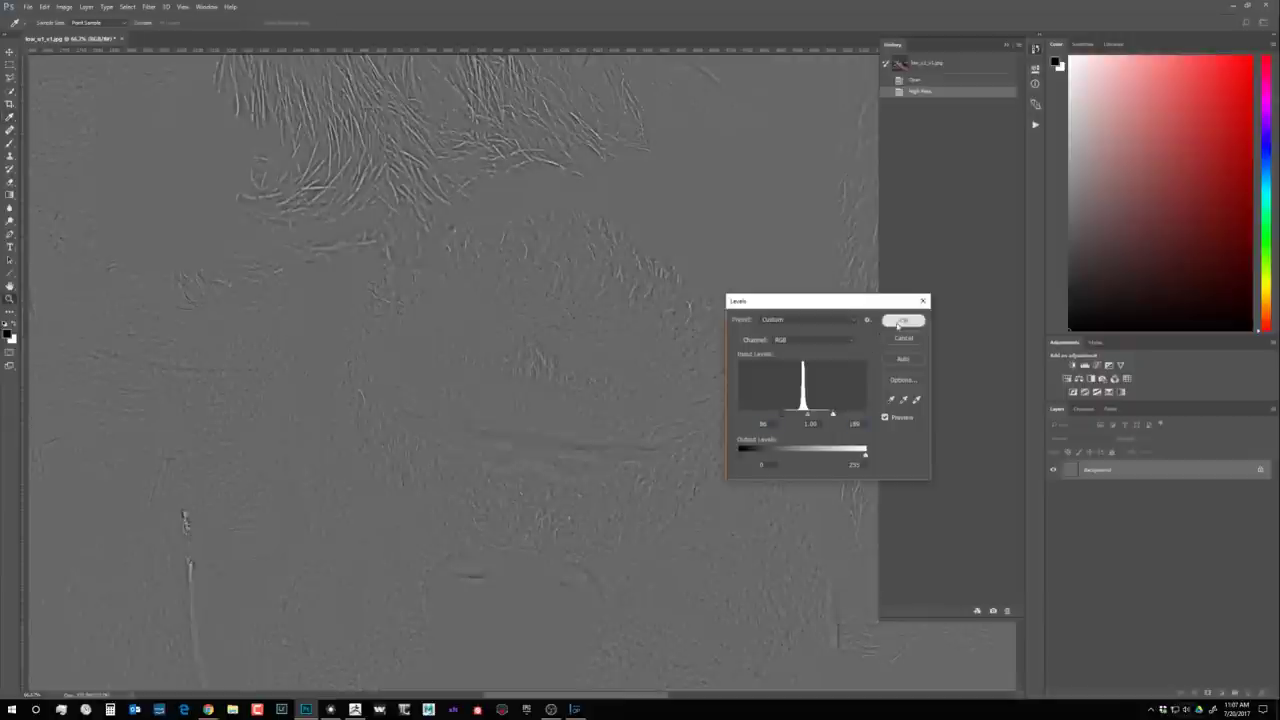
pyautogui.click(903, 320)
pyautogui.press('z')
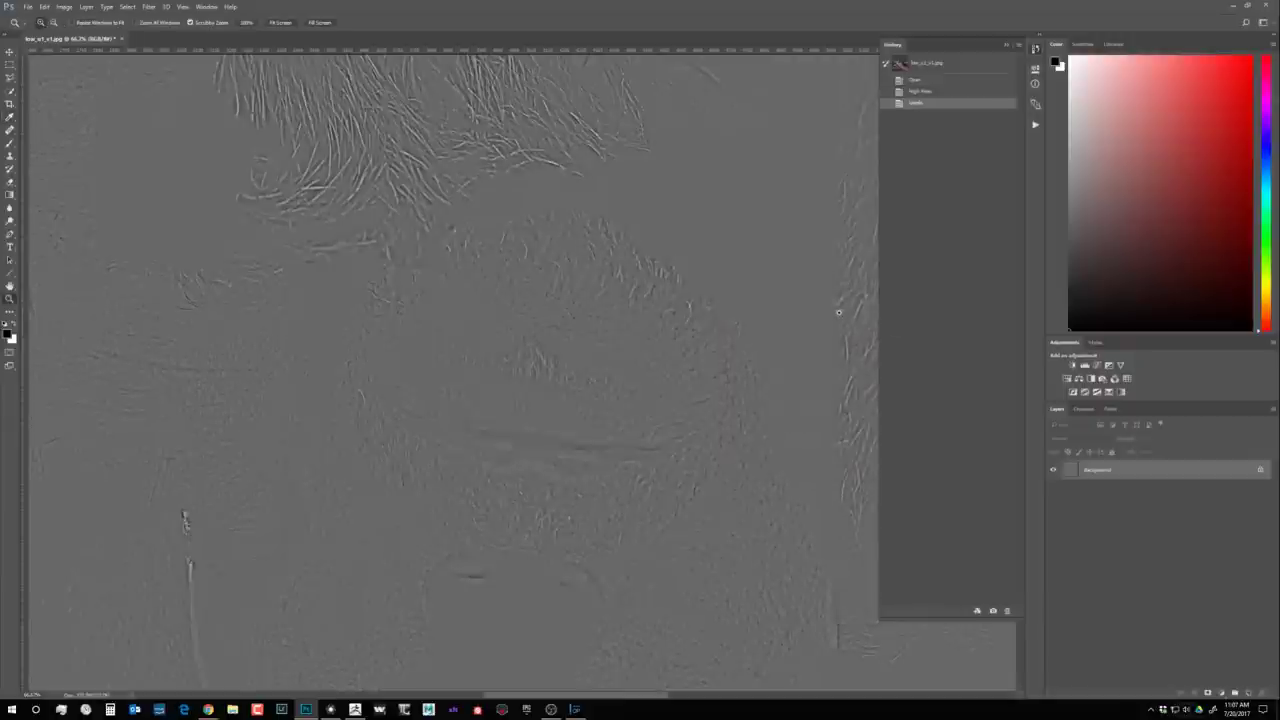
pyautogui.hotkey('ctrl', 'u')
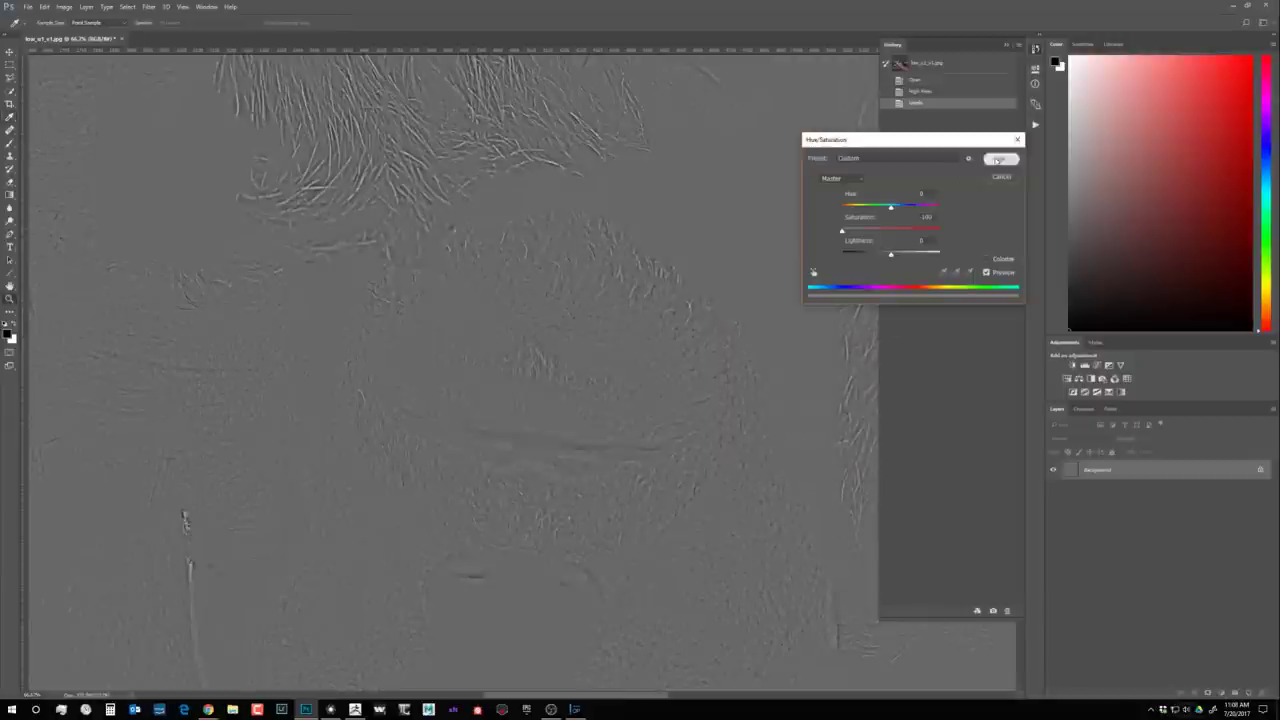
pyautogui.click(1000, 158)
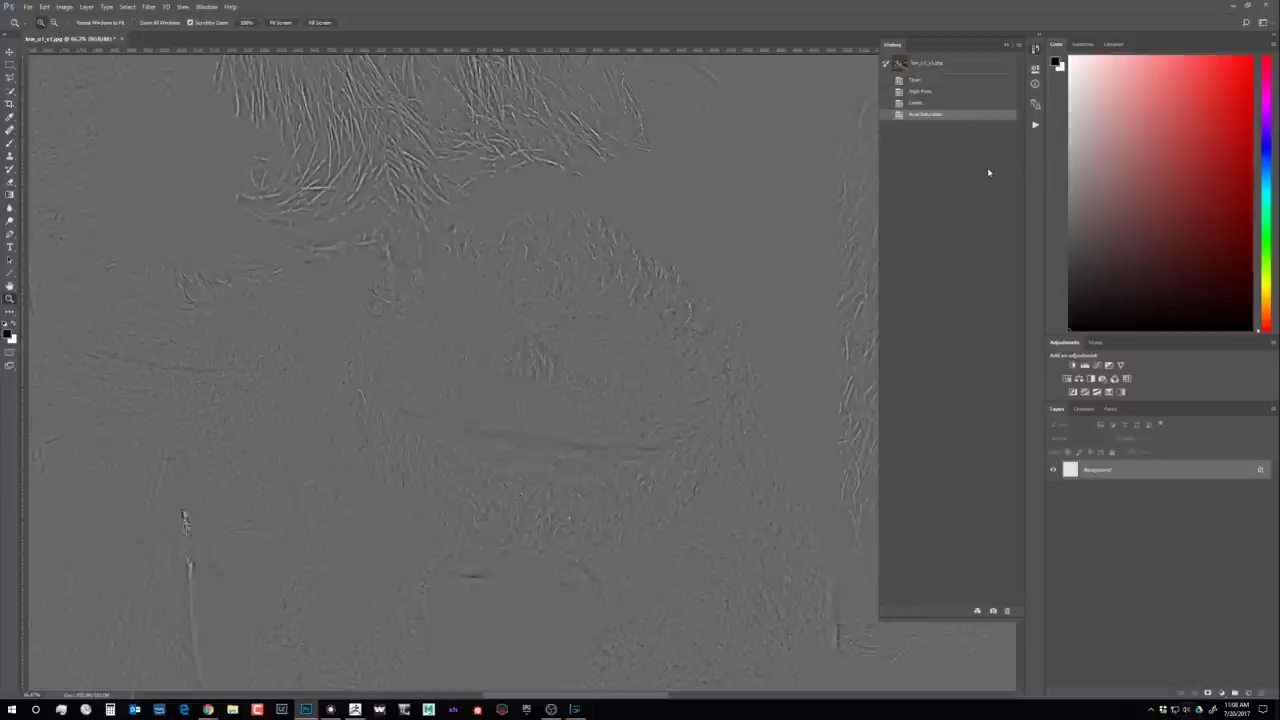
# Step: Apply a V-shaped Curves adjustment to the texture, turning black into white, pulling the midtone grey to near black and shifting the white point inward
pyautogui.click(64, 6)
pyautogui.moveTo(100, 29)
pyautogui.click(205, 50)
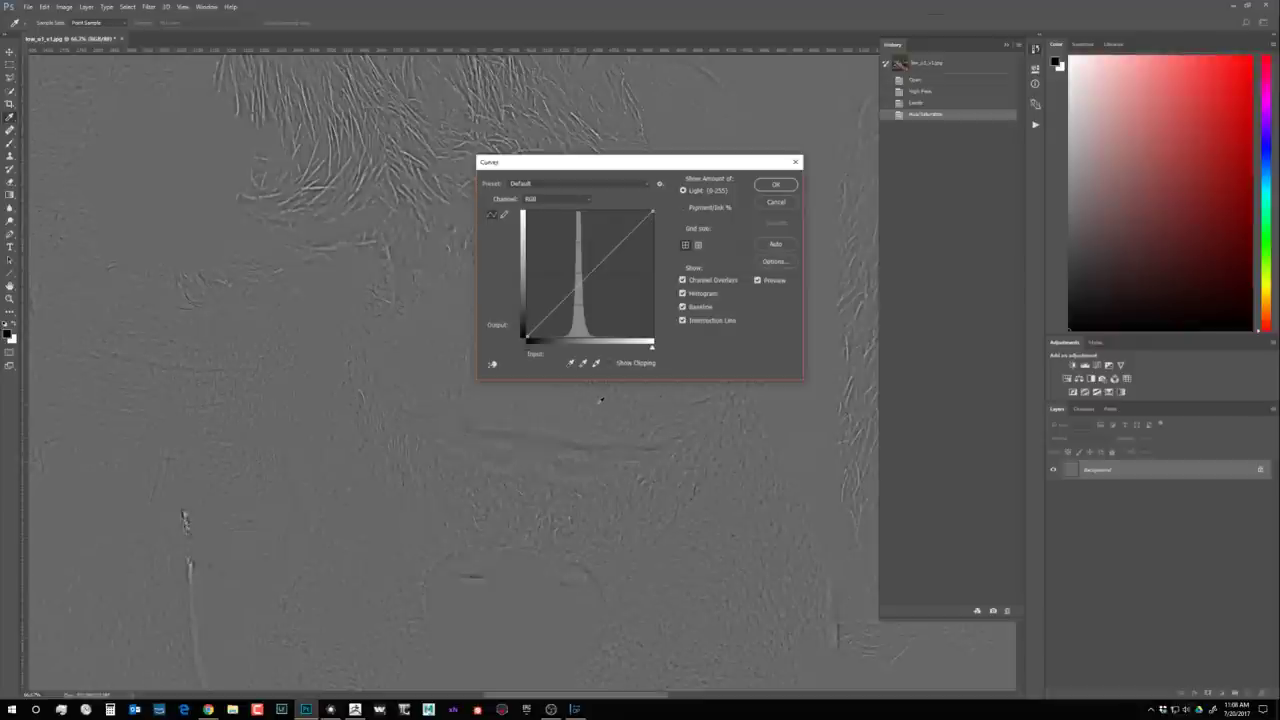
pyautogui.moveTo(565, 304); pyautogui.dragTo(579, 336)
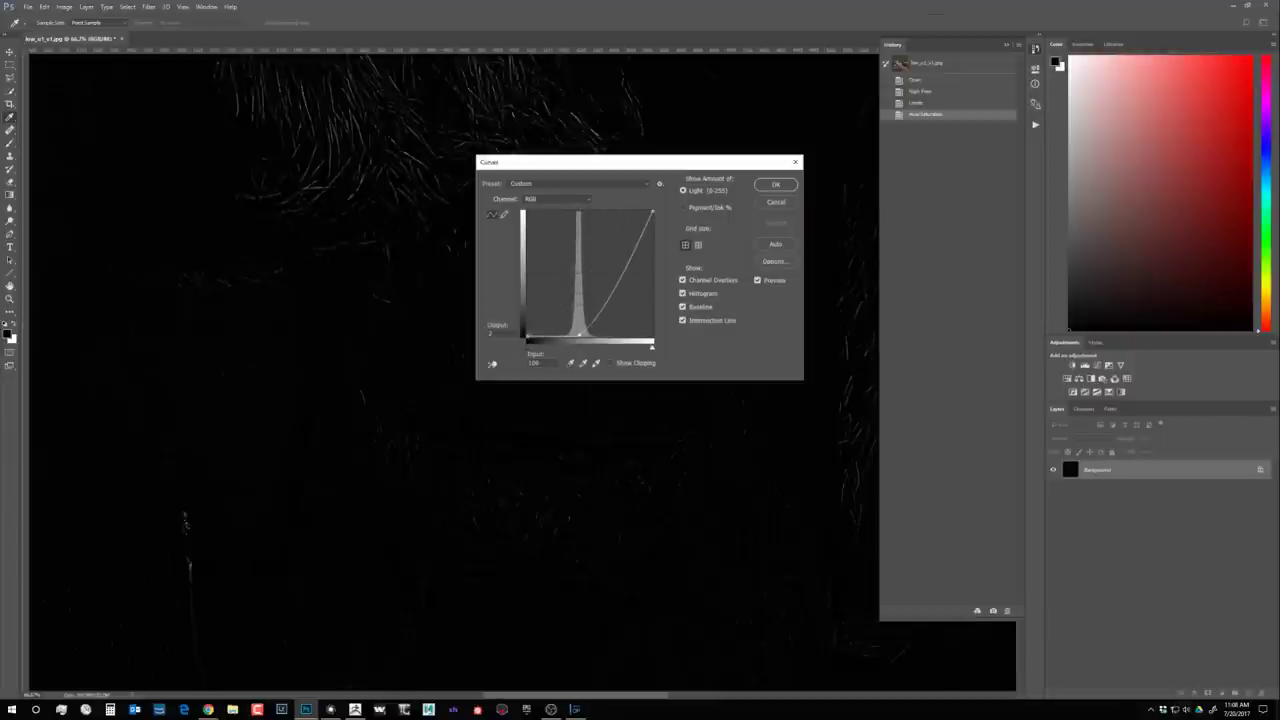
pyautogui.moveTo(526, 337); pyautogui.dragTo(526, 213)
pyautogui.moveTo(579, 335); pyautogui.dragTo(576, 334)
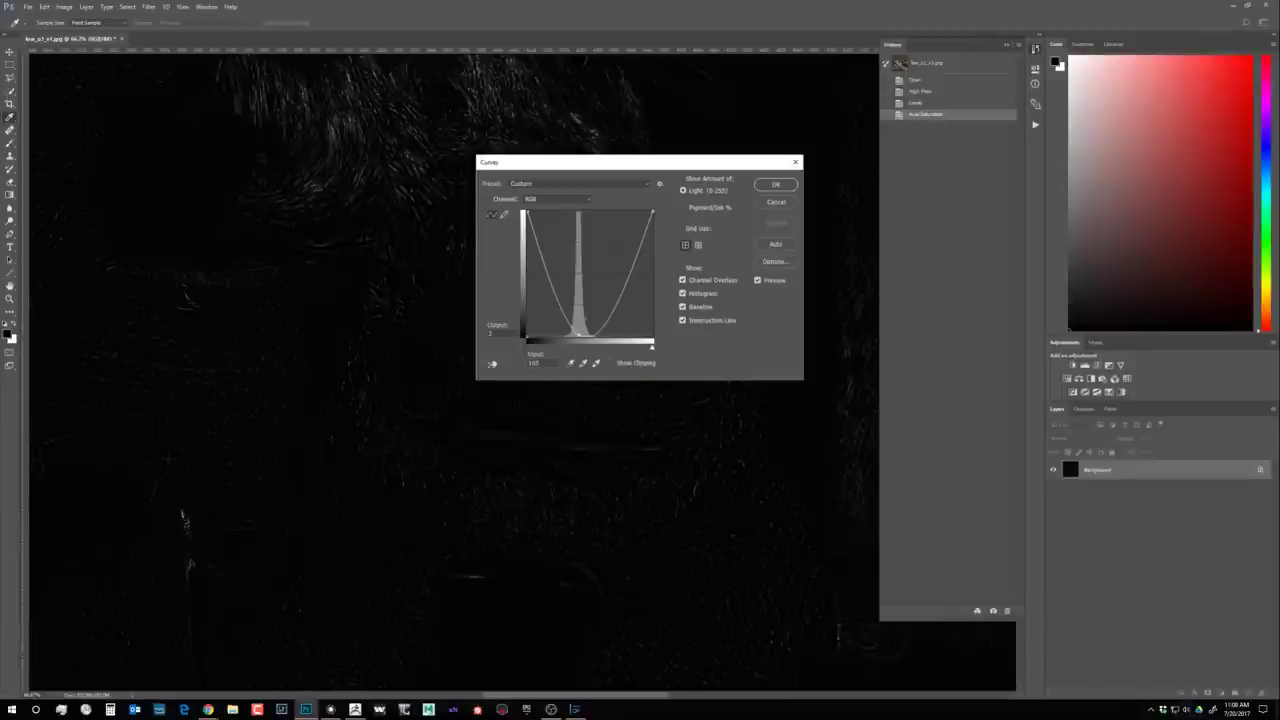
pyautogui.moveTo(652, 211); pyautogui.dragTo(636, 211)
pyautogui.click(579, 335)
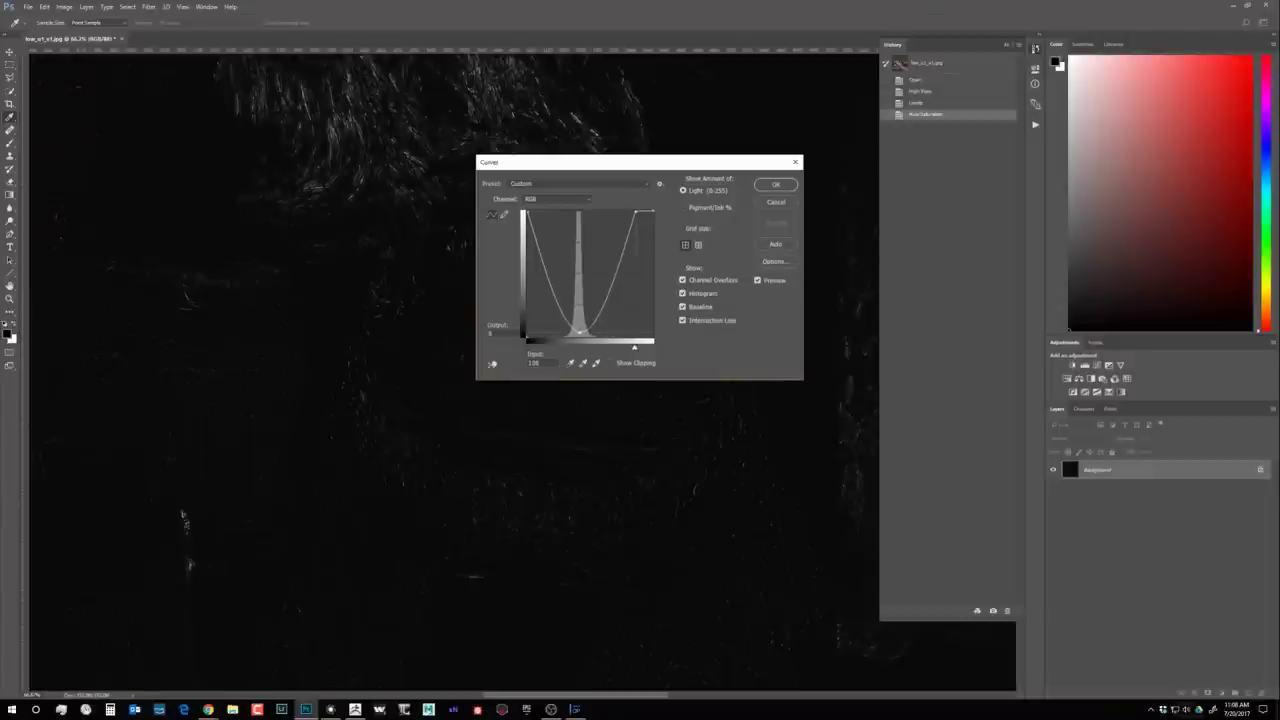
pyautogui.press('Return')
# Step: Brighten the detail map with Levels, setting the input white to about 63 and raising the midtones slightly
pyautogui.hotkey('ctrl', 'l')
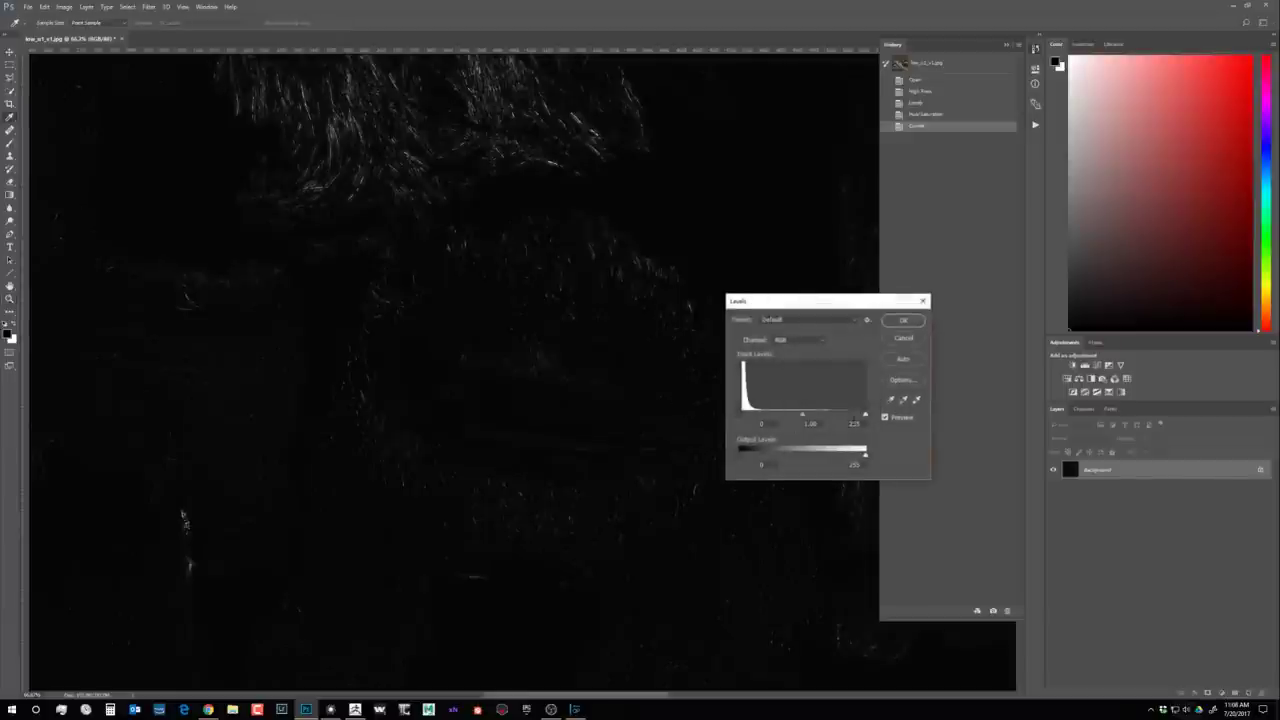
pyautogui.moveTo(865, 413); pyautogui.dragTo(772, 420)
pyautogui.click(758, 414)
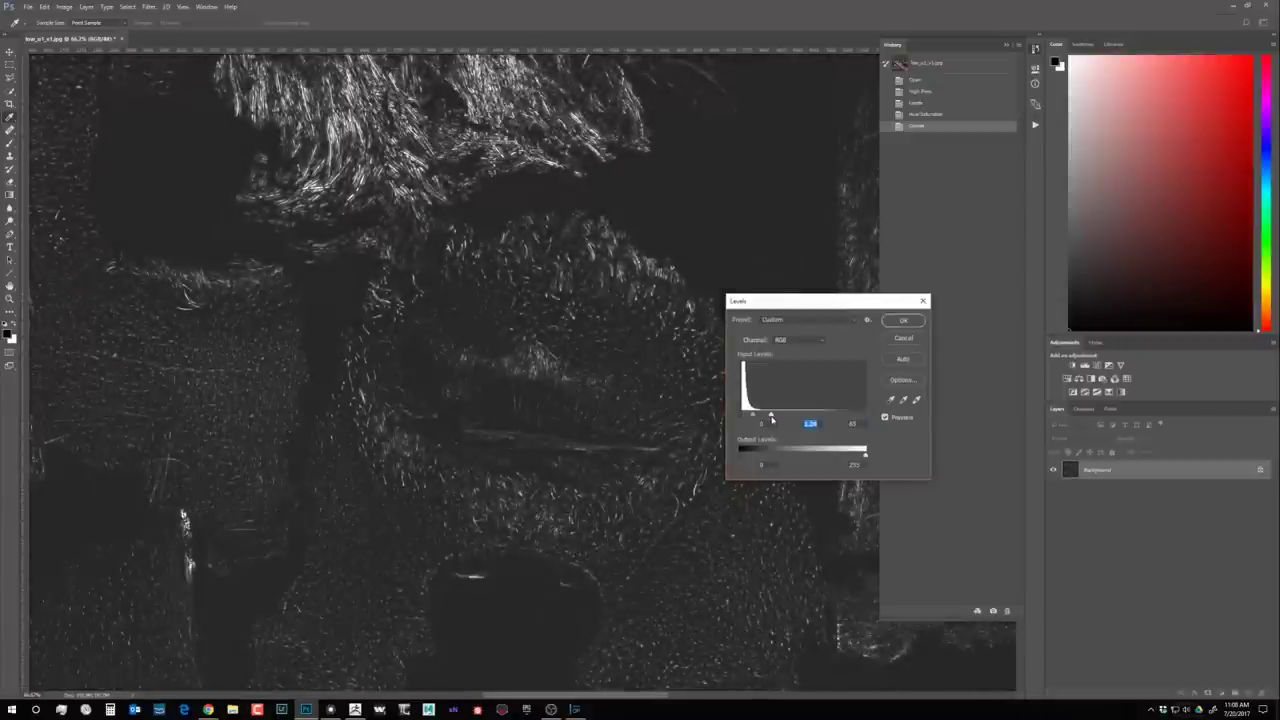
pyautogui.press('Return')
pyautogui.press('z')
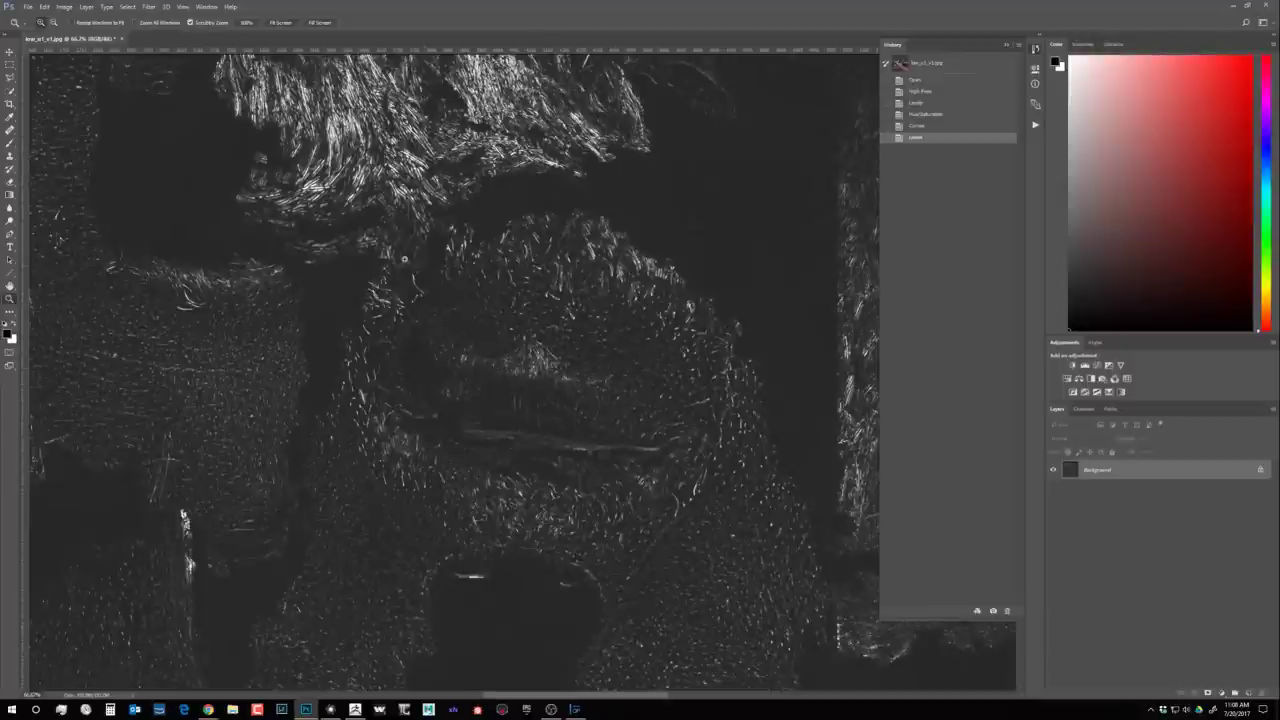
# Step: Save the detail map as mask.jpg in the 03 - Scan Cleanup folder at maximum JPEG quality
pyautogui.hotkey('ctrl', 'shift', 's')
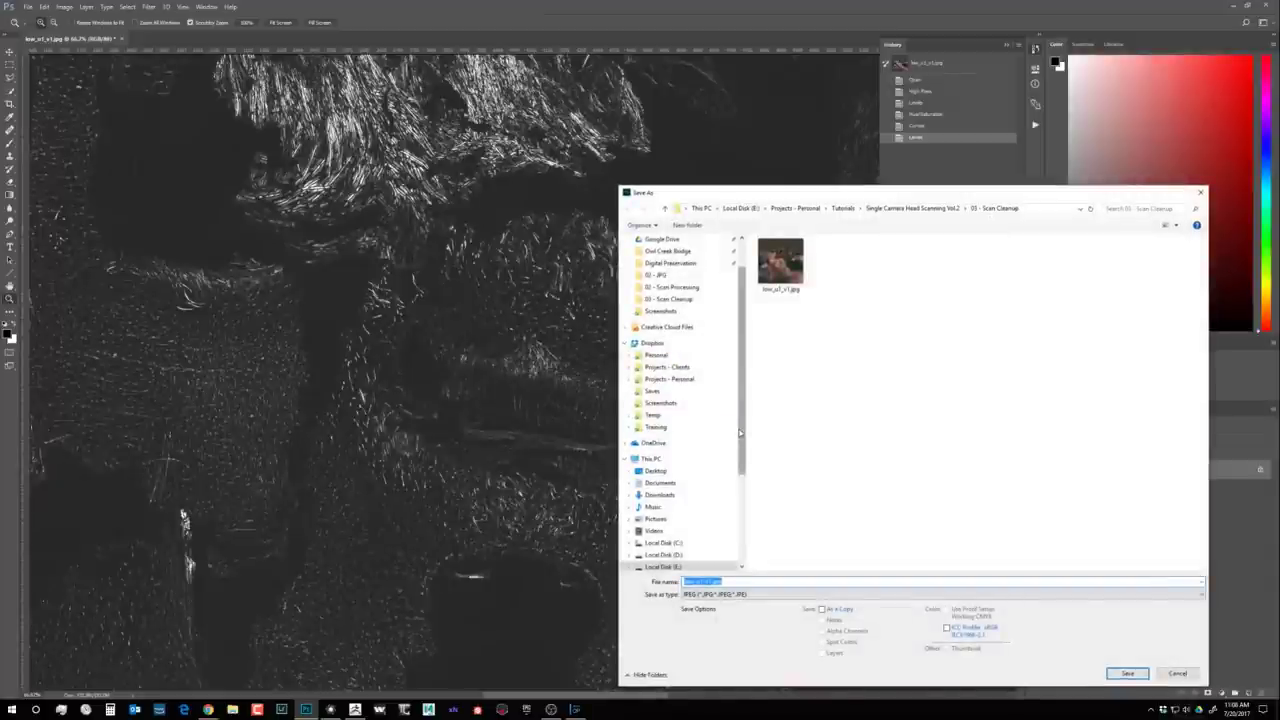
pyautogui.press('Return')
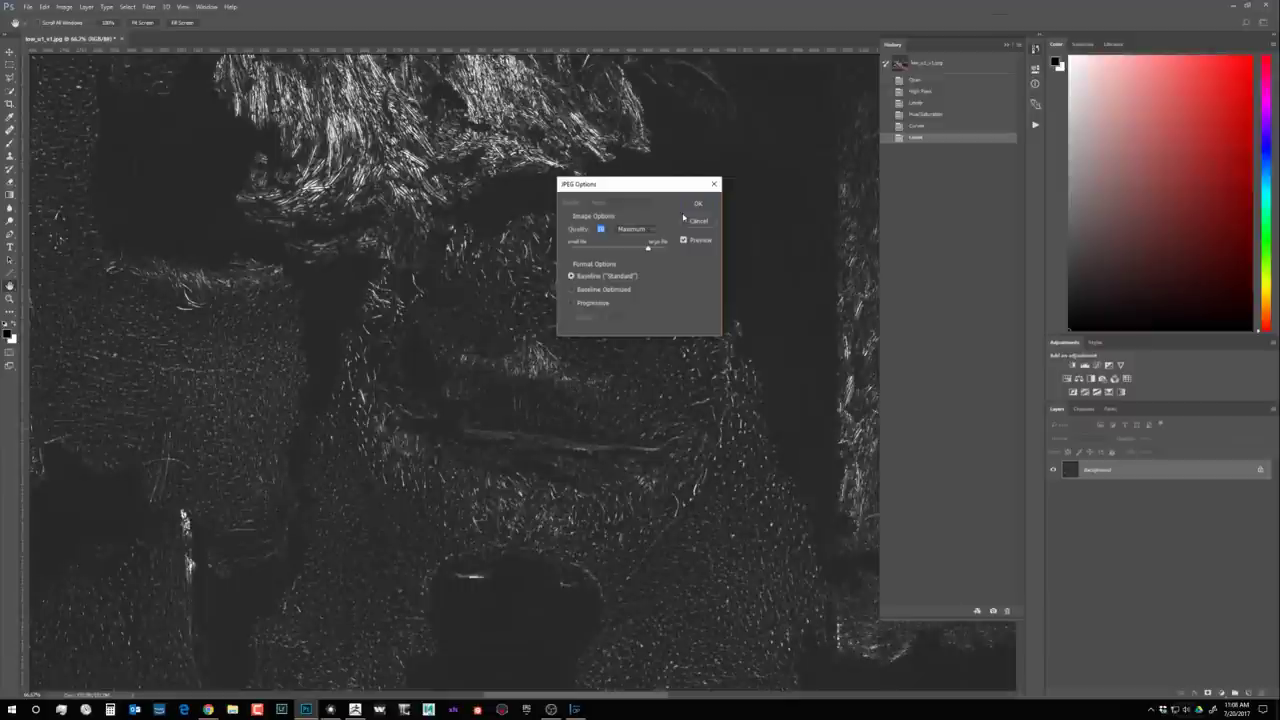
pyautogui.click(697, 204)
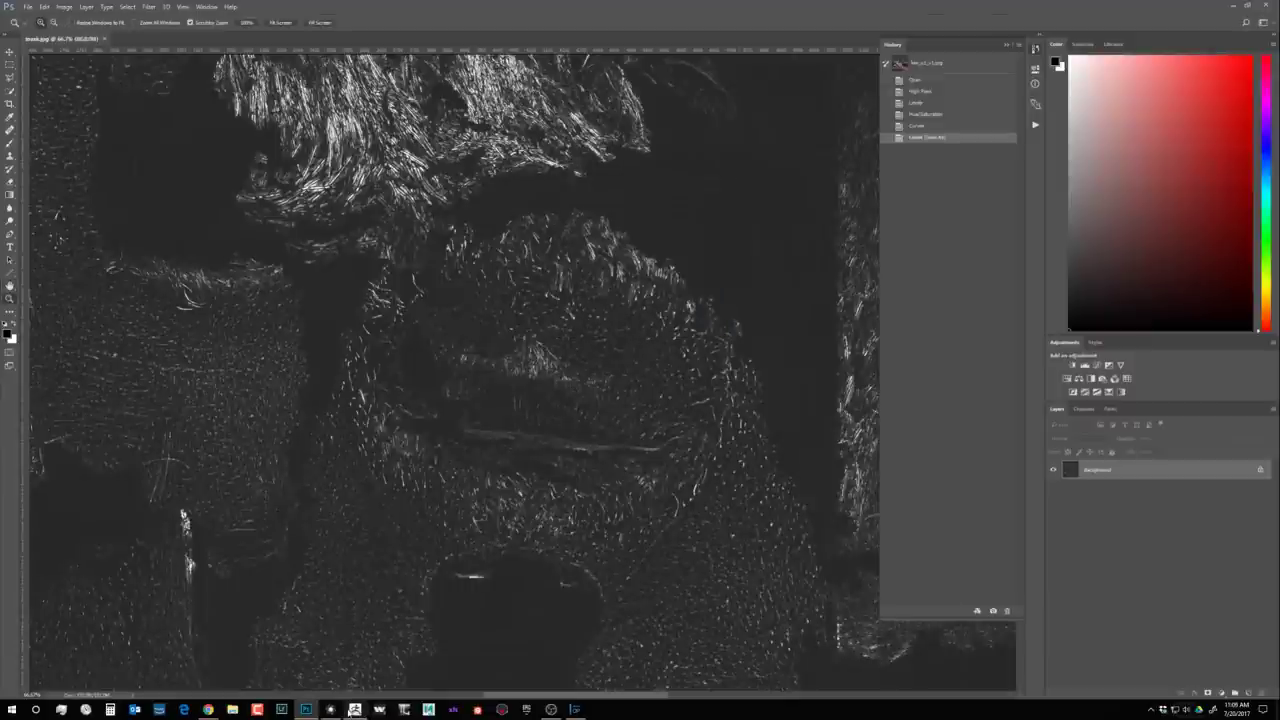
# Step: Switch to ZBrush, import the mask image as a texture and flip it vertically
pyautogui.click(354, 709)
pyautogui.click(392, 17)
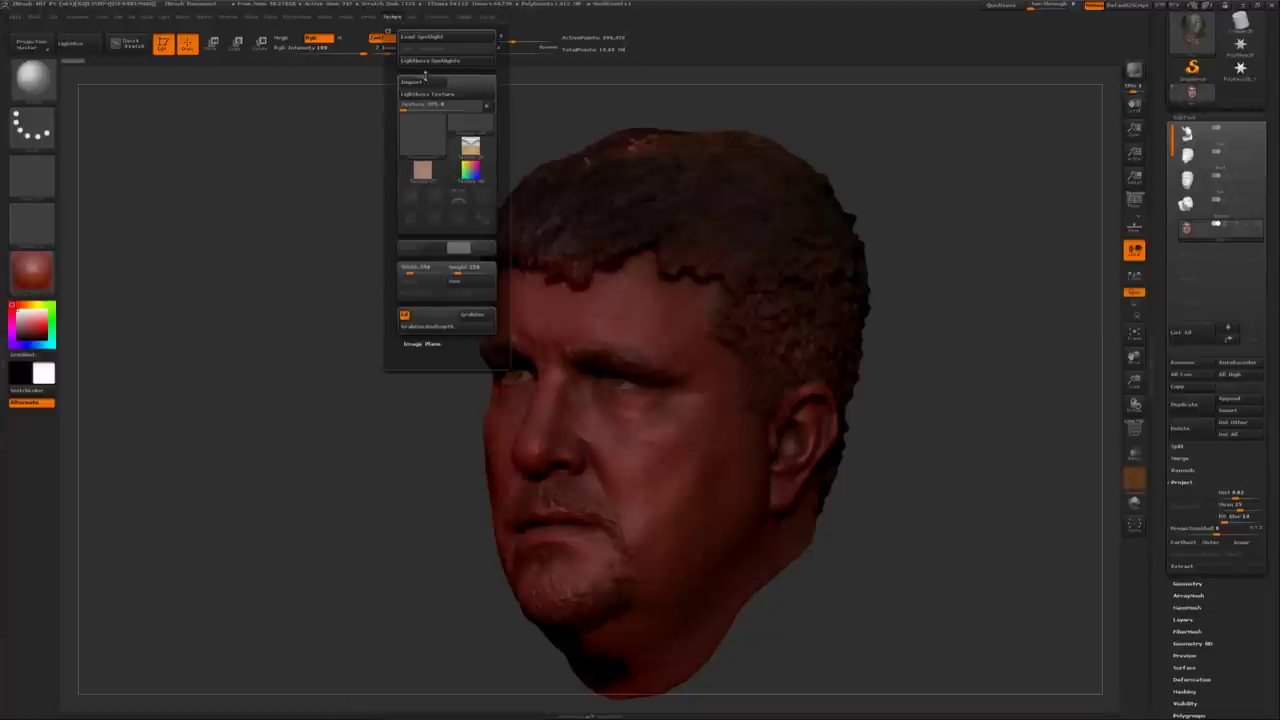
pyautogui.click(427, 82)
pyautogui.doubleClick(314, 80)
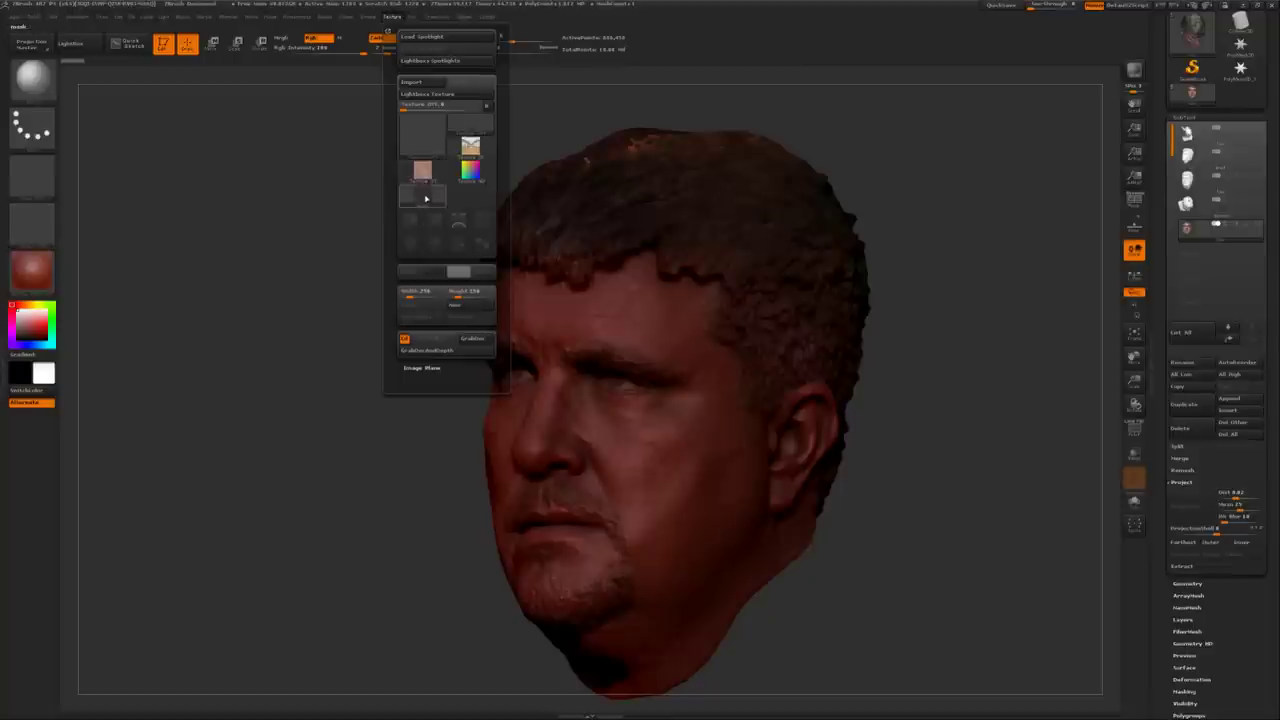
pyautogui.click(426, 198)
pyautogui.click(435, 245)
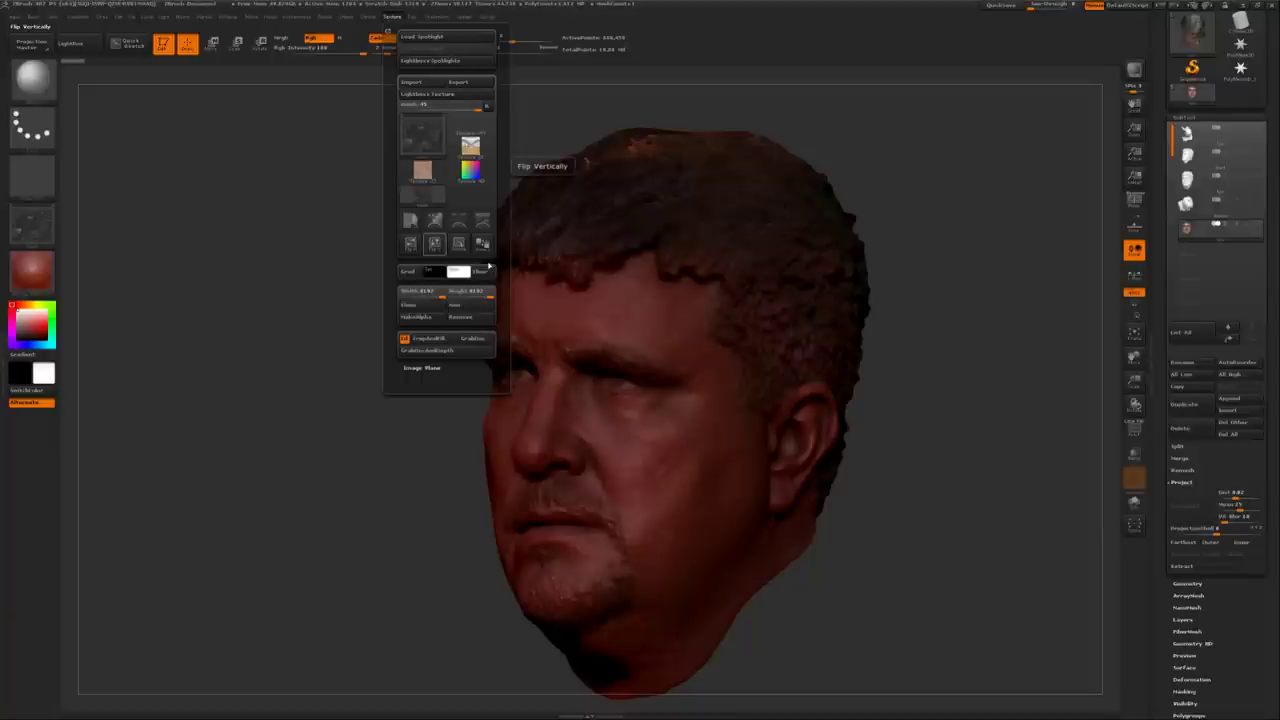
# Step: Assign the flipped mask texture as the head subtool's texture map
pyautogui.scroll(-5, 1232, 485)
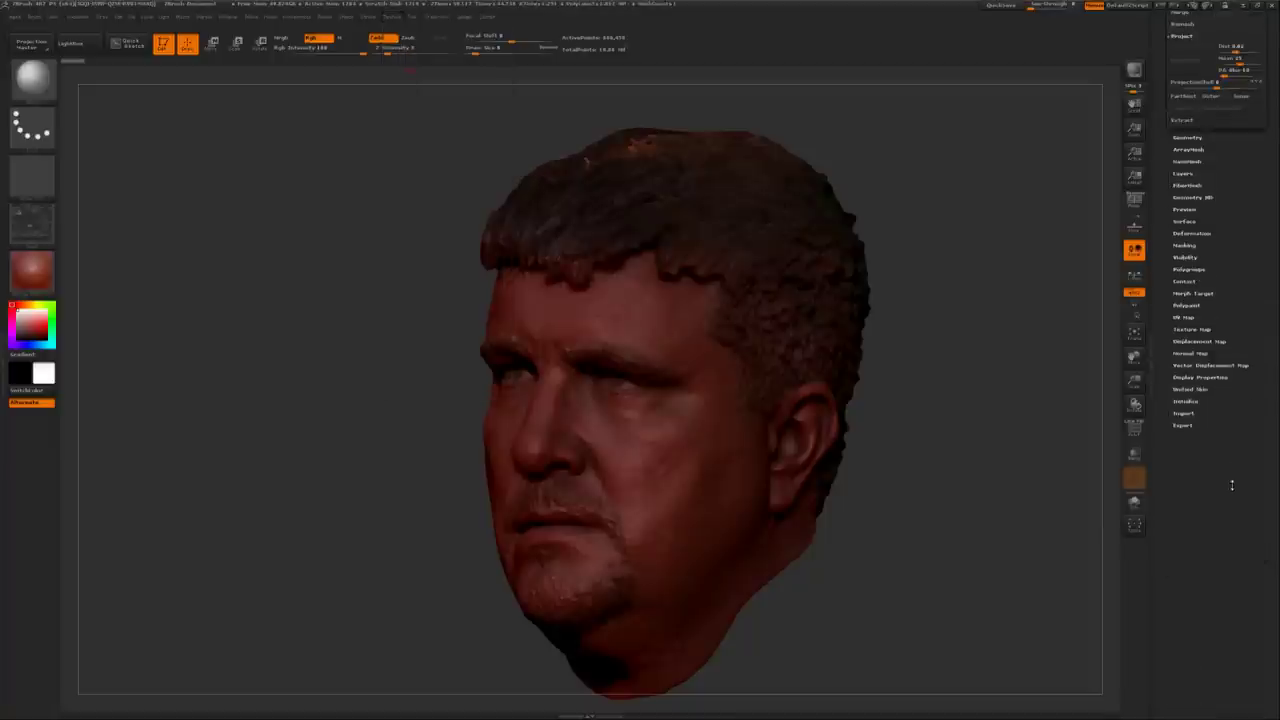
pyautogui.click(1200, 329)
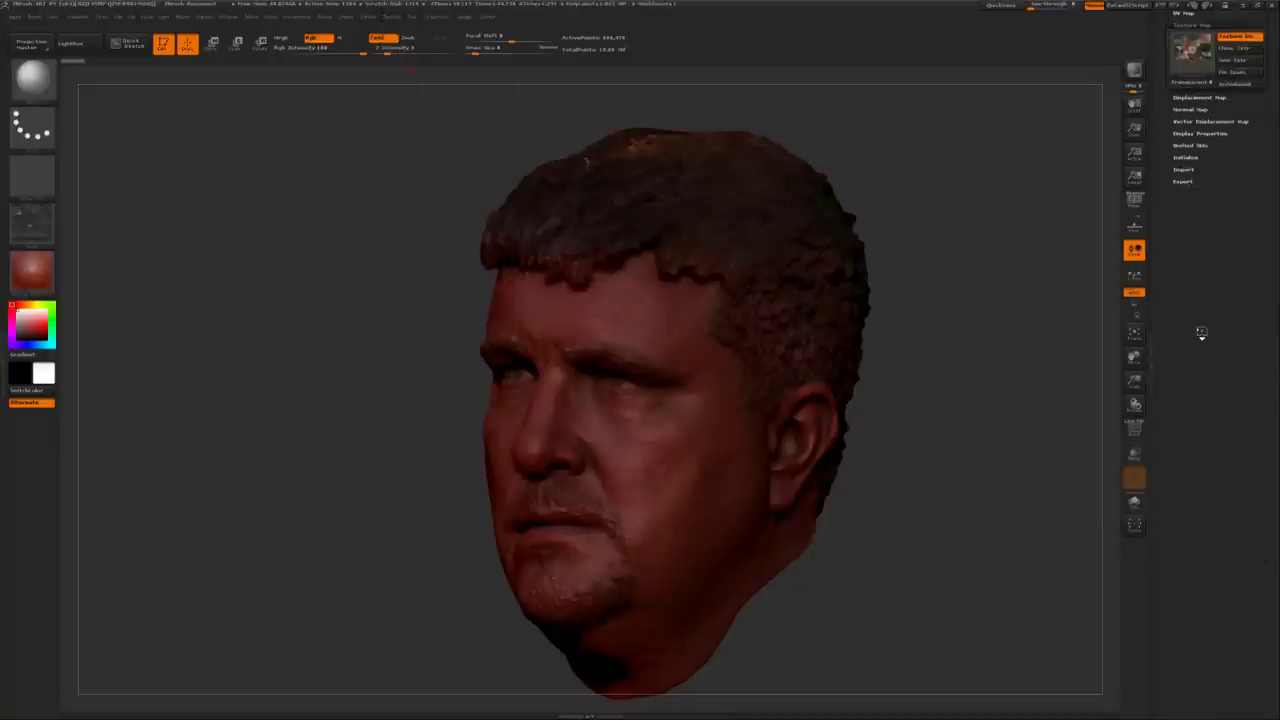
pyautogui.click(1192, 48)
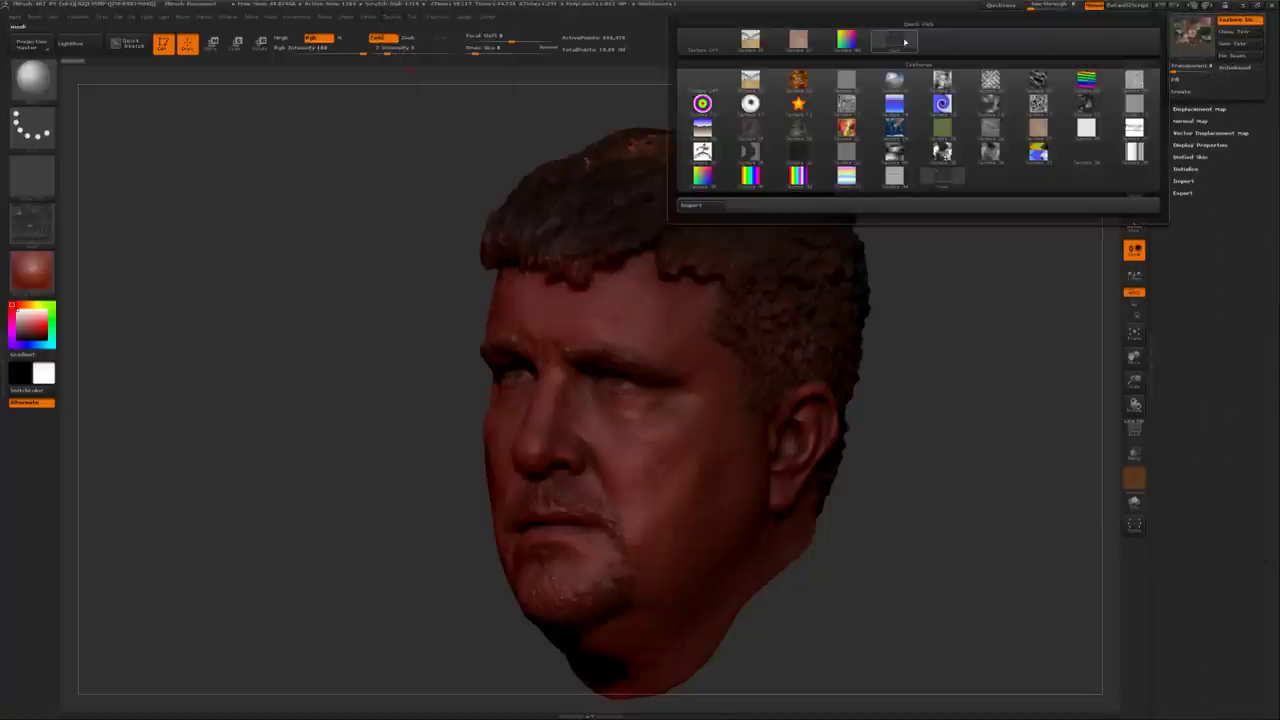
pyautogui.click(905, 42)
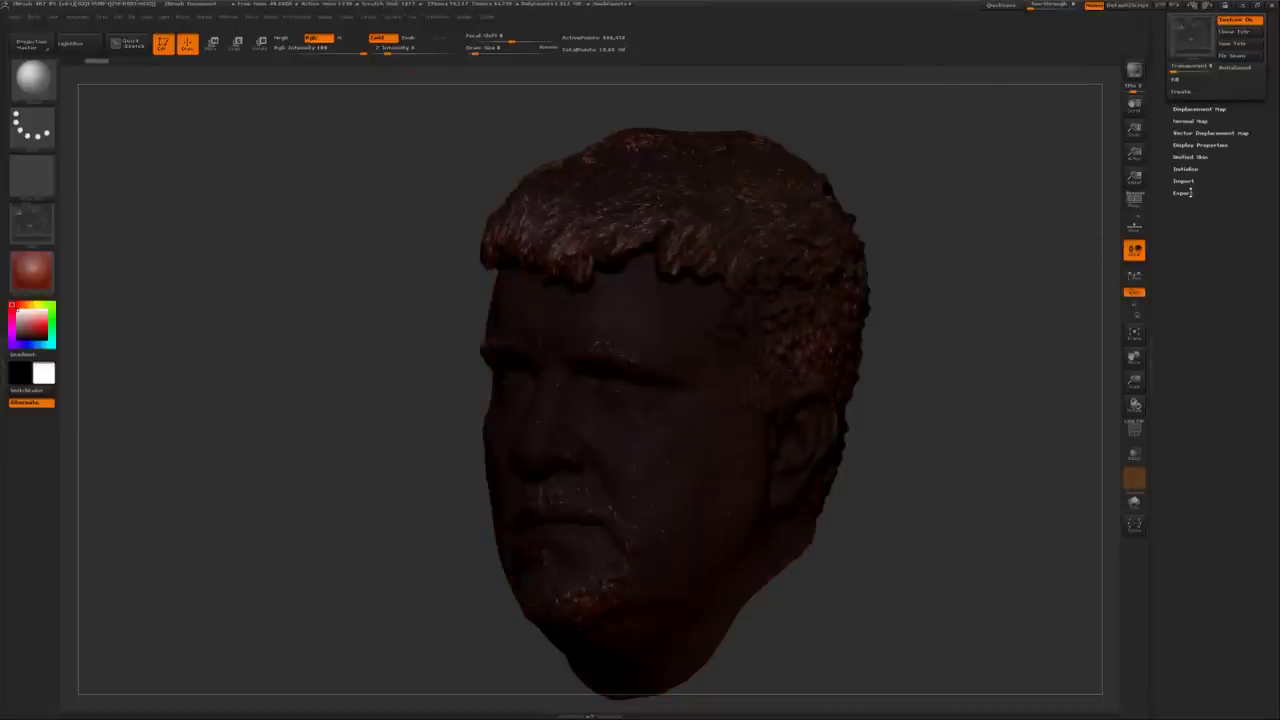
# Step: Mask the head by the intensity of its texture
pyautogui.scroll(5, 1190, 192)
pyautogui.click(1185, 232)
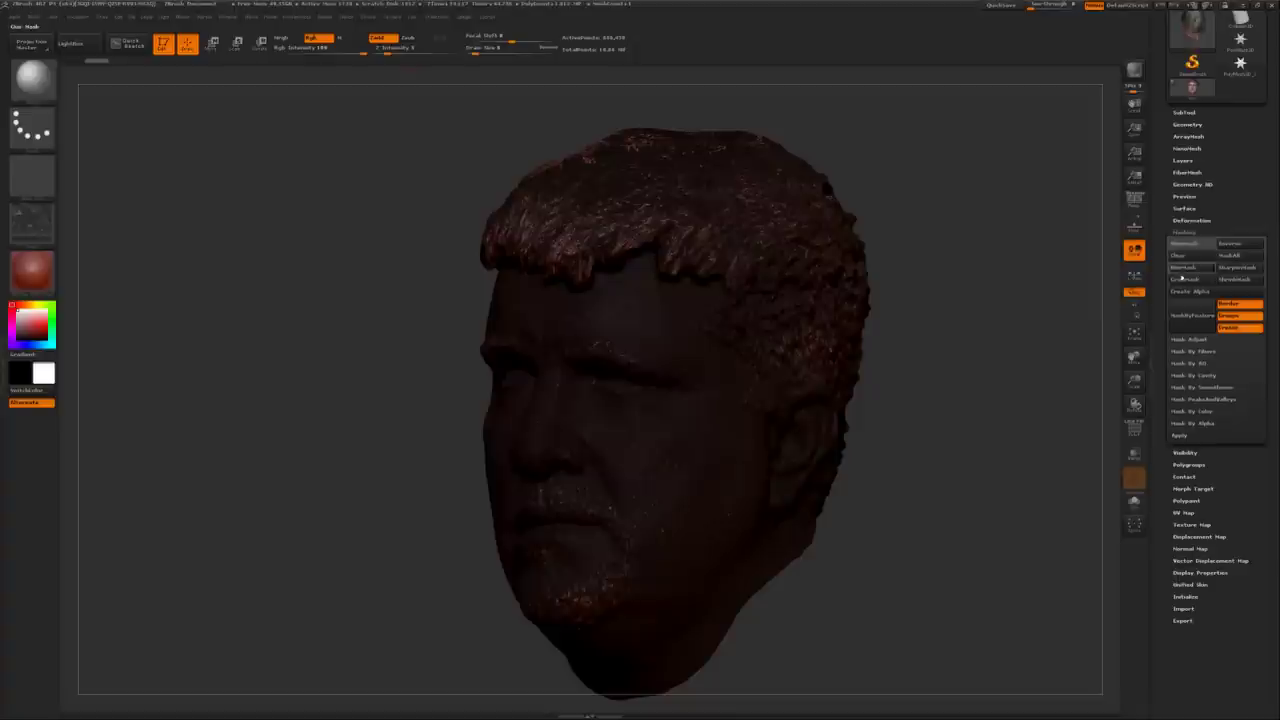
pyautogui.click(1205, 411)
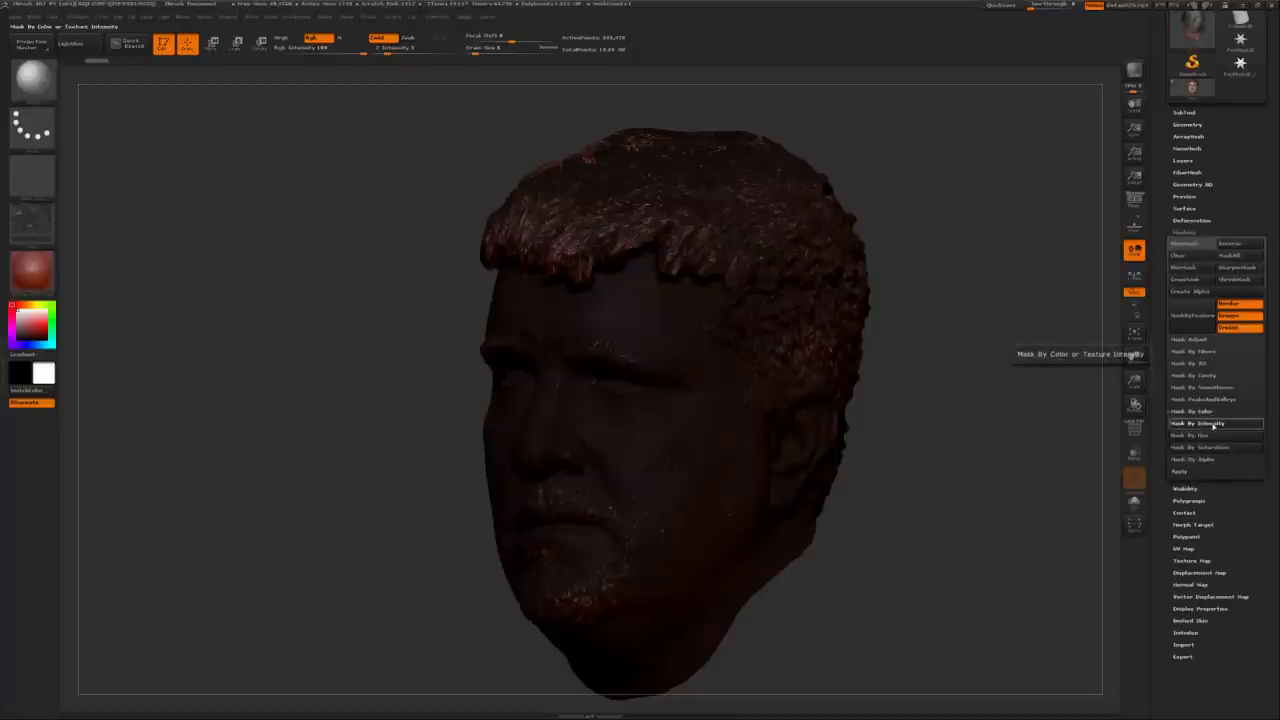
pyautogui.click(1213, 424)
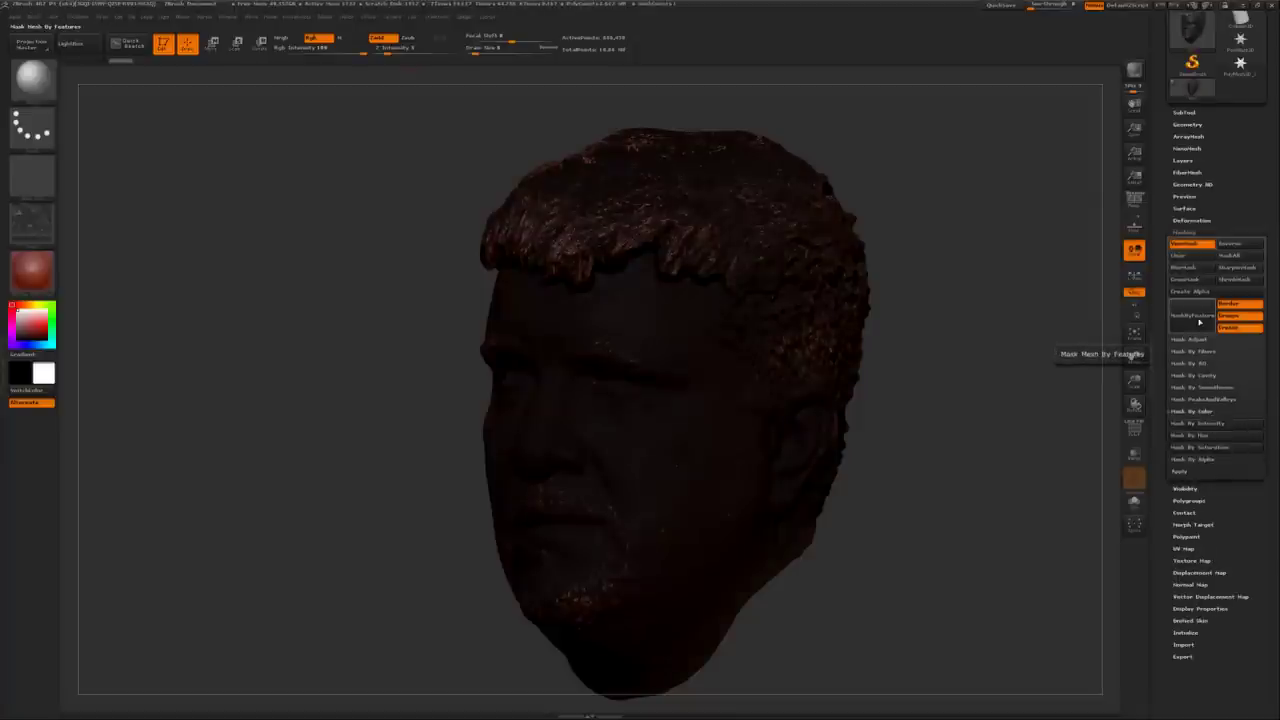
# Step: Turn off the texture map display and turn the head to a three-quarter view for sculpting
pyautogui.scroll(-3, 1203, 420)
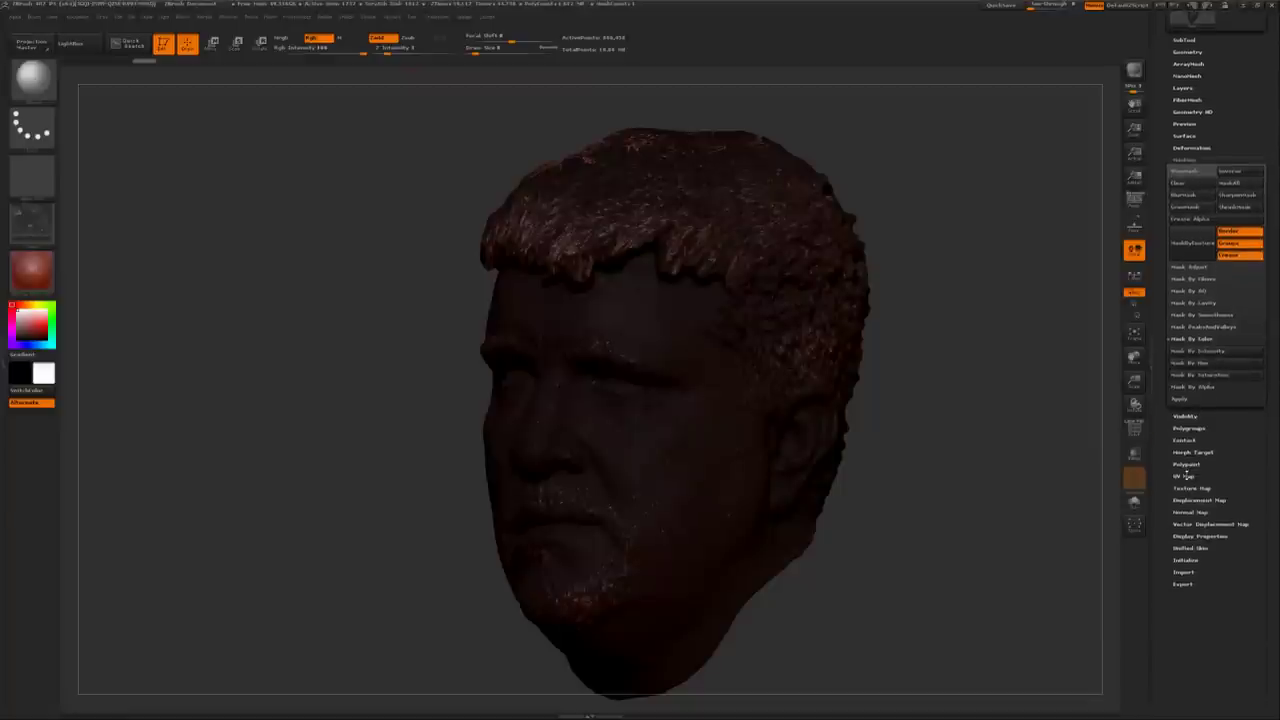
pyautogui.click(1190, 487)
pyautogui.click(1236, 255)
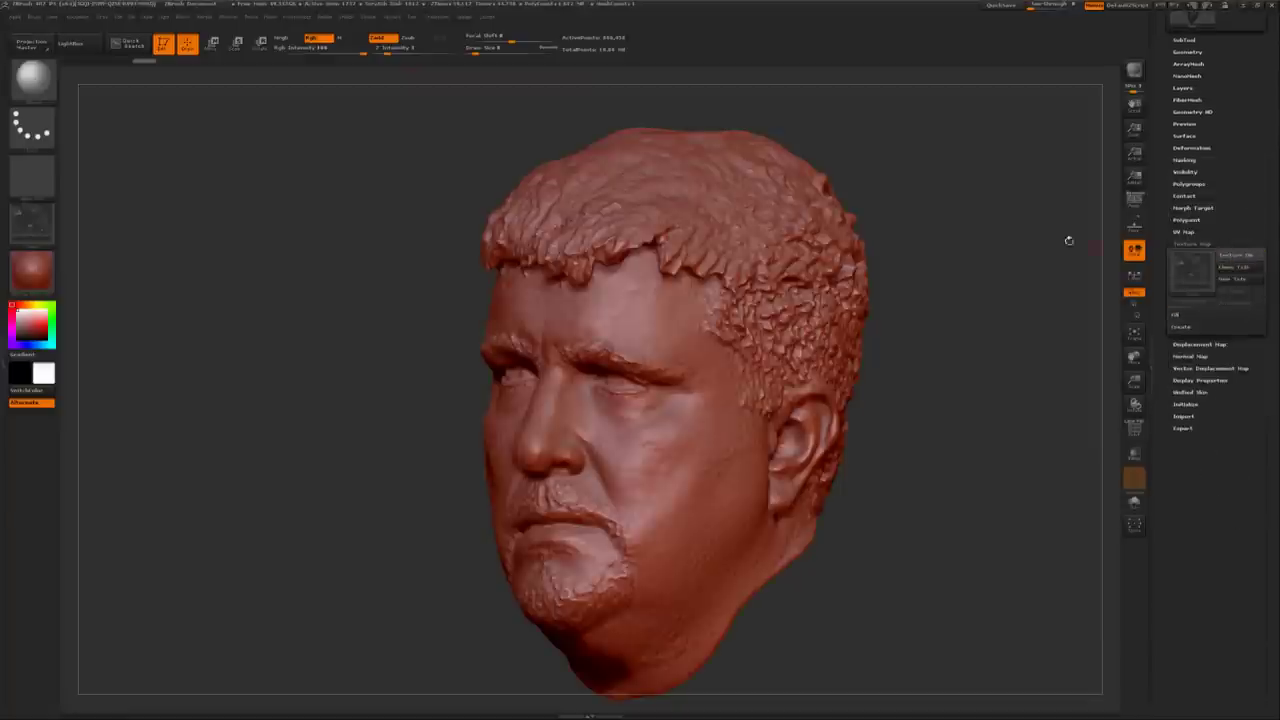
pyautogui.moveTo(947, 282); pyautogui.dragTo(983, 293)
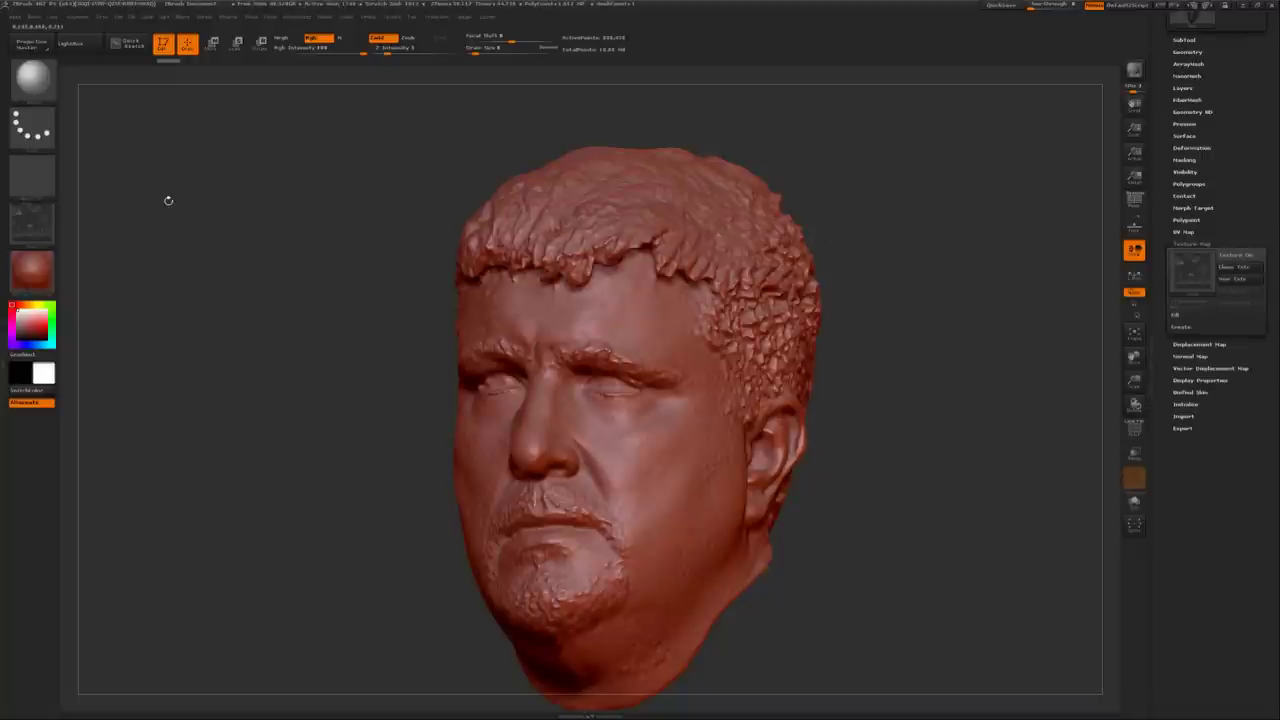
# Step: Try the Standard brush at a lowered Z Intensity on the masked head and undo the change
pyautogui.press('b')
pyautogui.press('c')
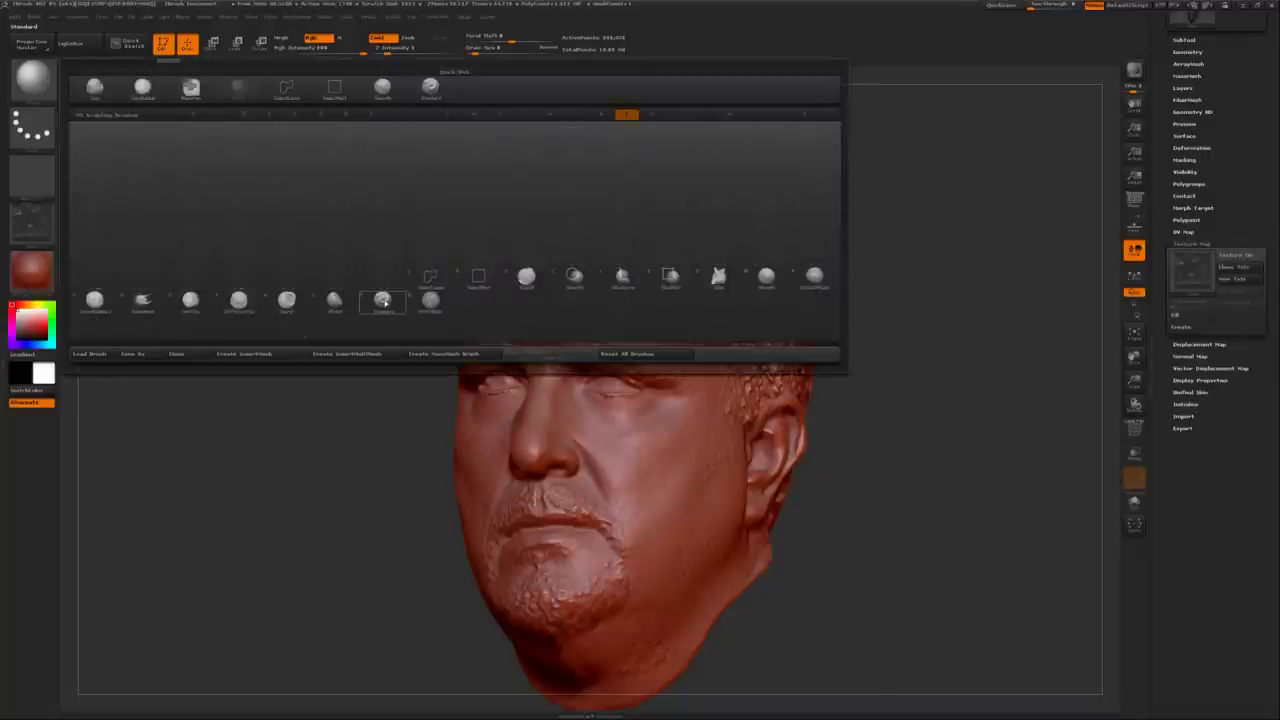
pyautogui.click(396, 283)
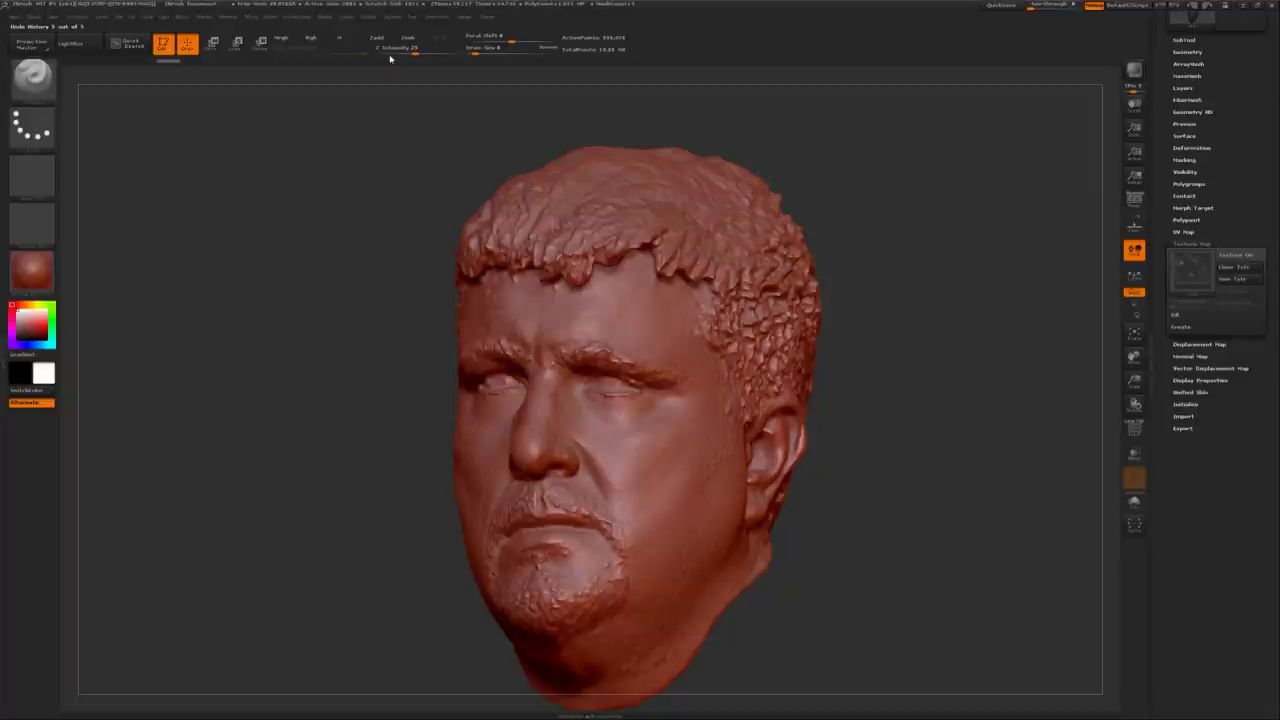
pyautogui.moveTo(392, 50); pyautogui.dragTo(398, 50)
pyautogui.hotkey('ctrl', 'z')
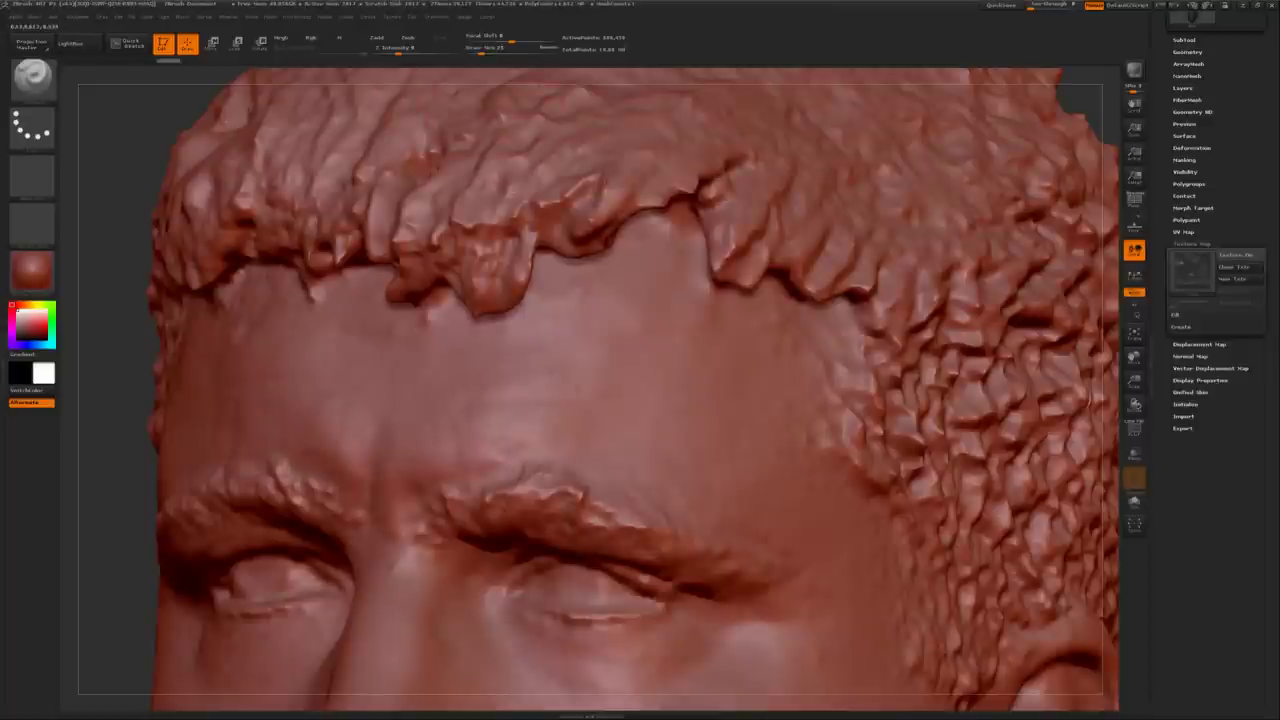
# Step: Try the ClayBuildup brush on the masked forehead
pyautogui.press('b')
pyautogui.press('c')
pyautogui.press('b')
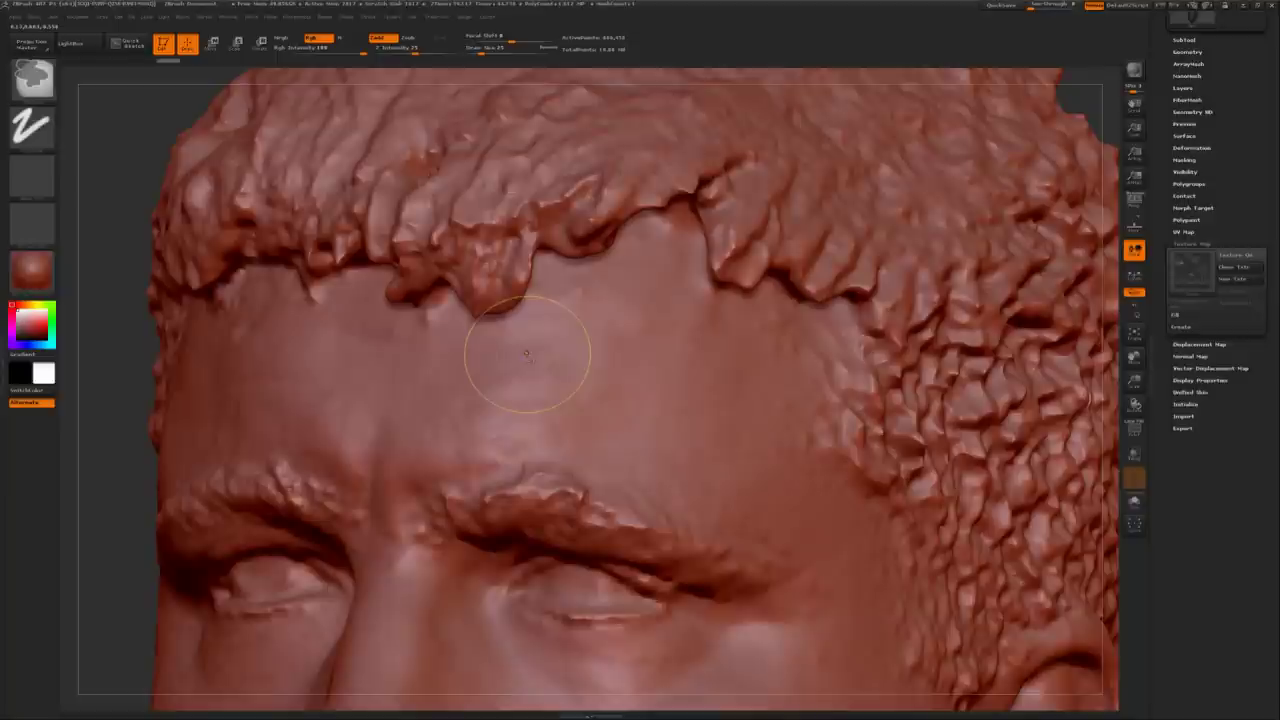
# Step: Go back to the Standard brush in Zsub mode with a Z Intensity of about 42 for carving the masked forehead
pyautogui.press('b')
pyautogui.press('s')
pyautogui.press('m')
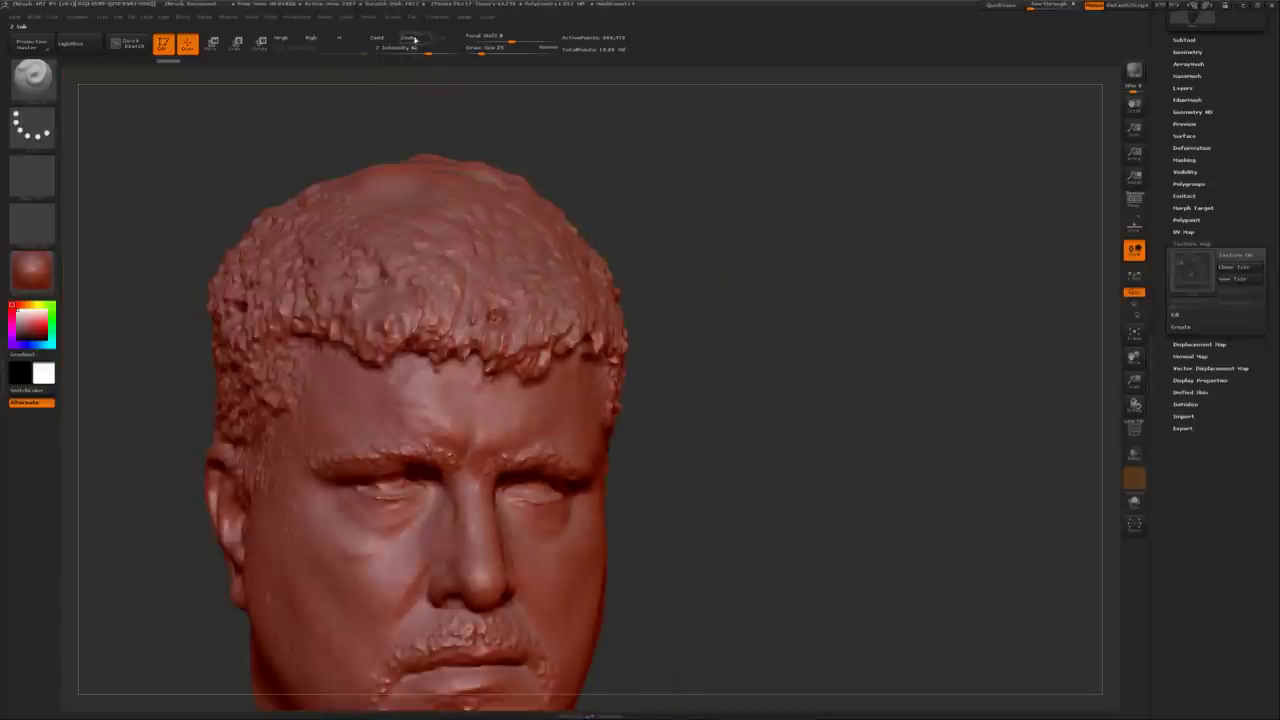
pyautogui.moveTo(711, 291); pyautogui.dragTo(610, 330)
pyautogui.scroll(2, 582, 390)
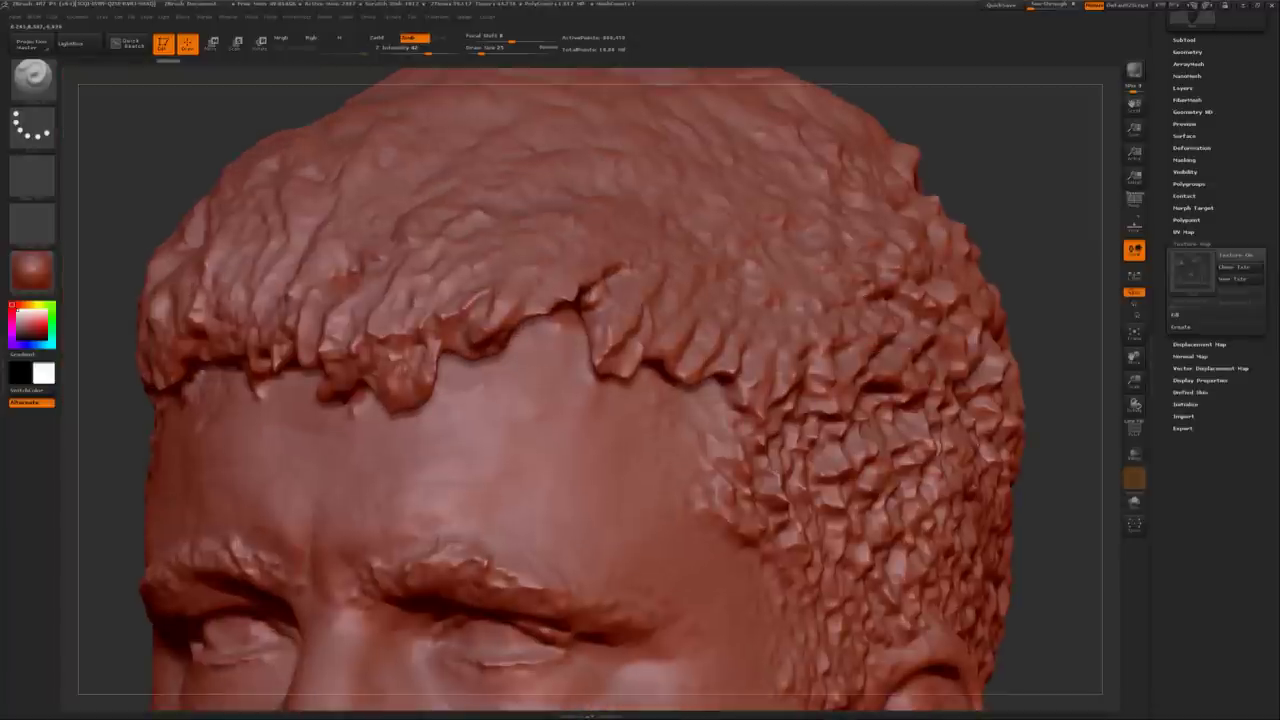
# Step: Test a carving stroke on the masked forehead, undo it and lower the brush's Z Intensity
pyautogui.scroll(3, 590, 390)
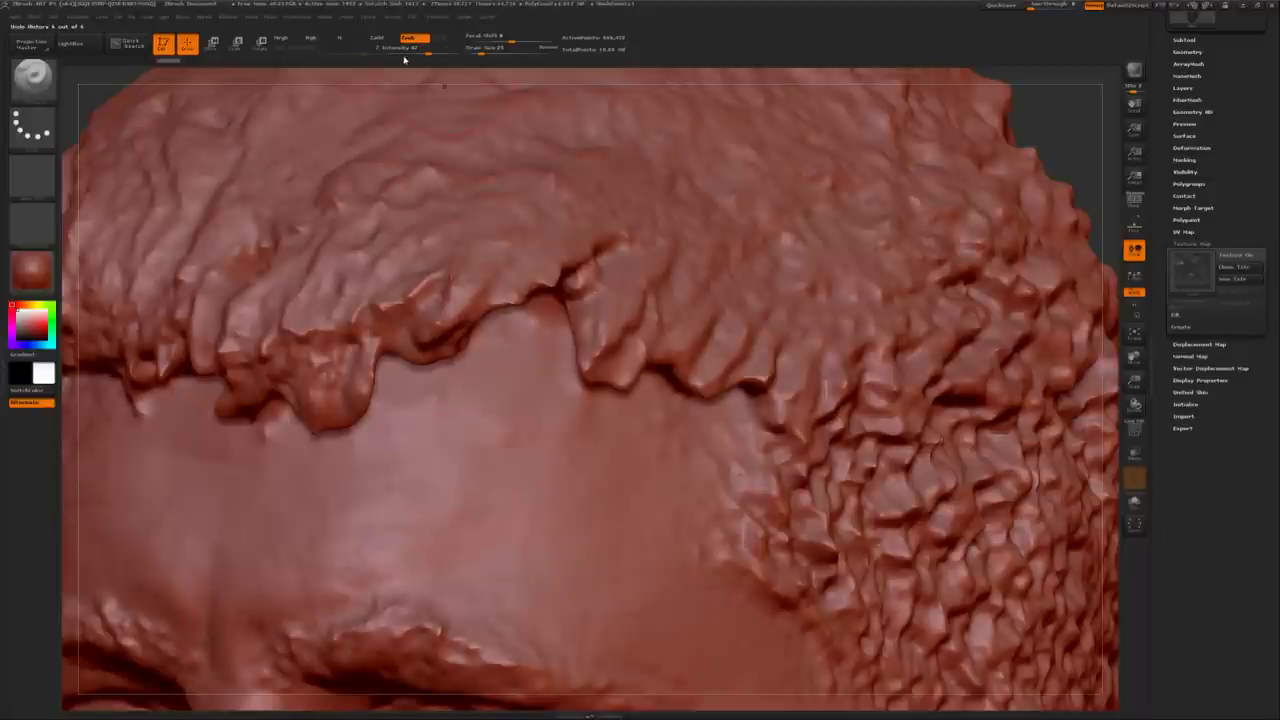
pyautogui.hotkey('ctrl', '1')
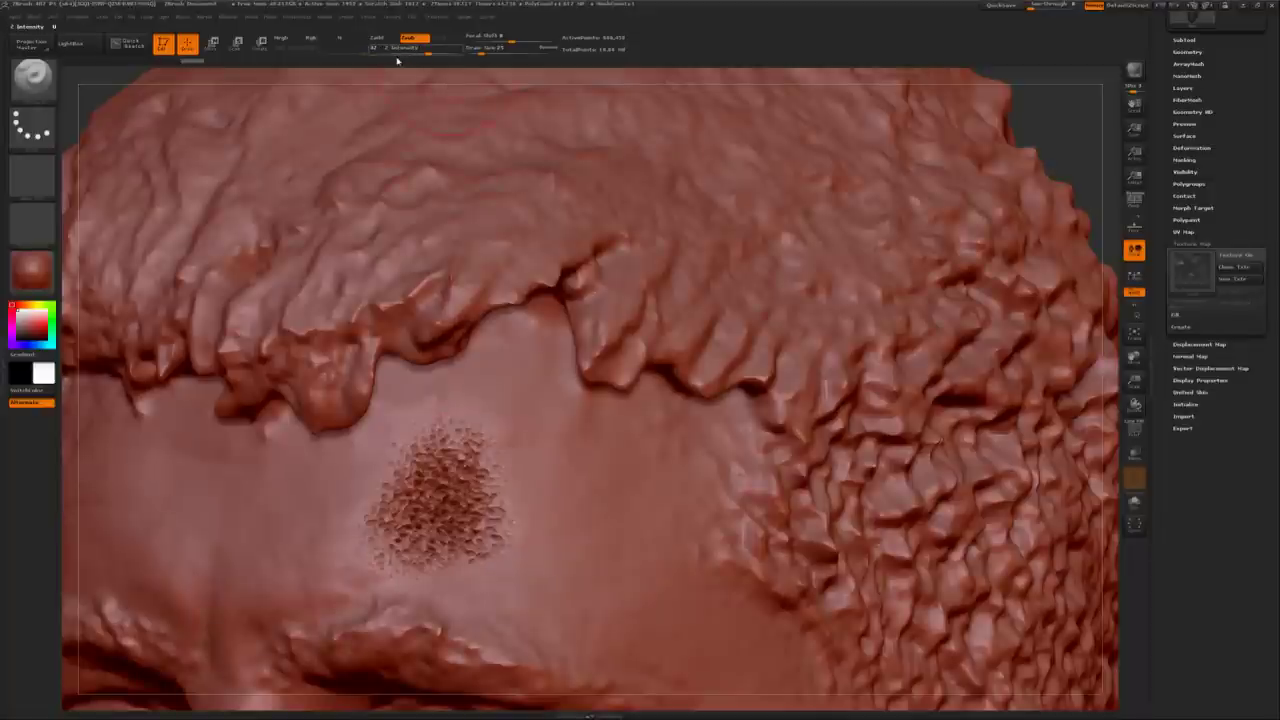
pyautogui.hotkey('ctrl', 'z')
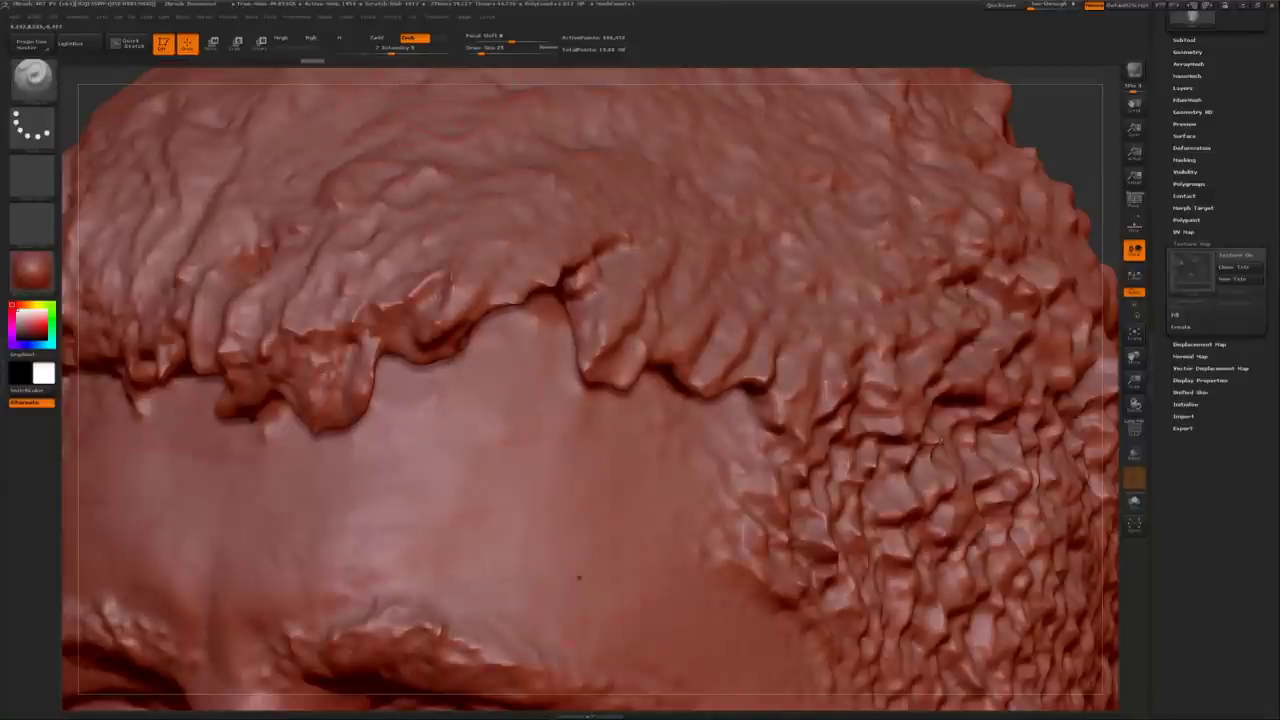
# Step: Carve fine skin and hair detail through the mask across the head, working from the side and front views
pyautogui.scroll(-10, 590, 390)
pyautogui.scroll(3, 560, 420)
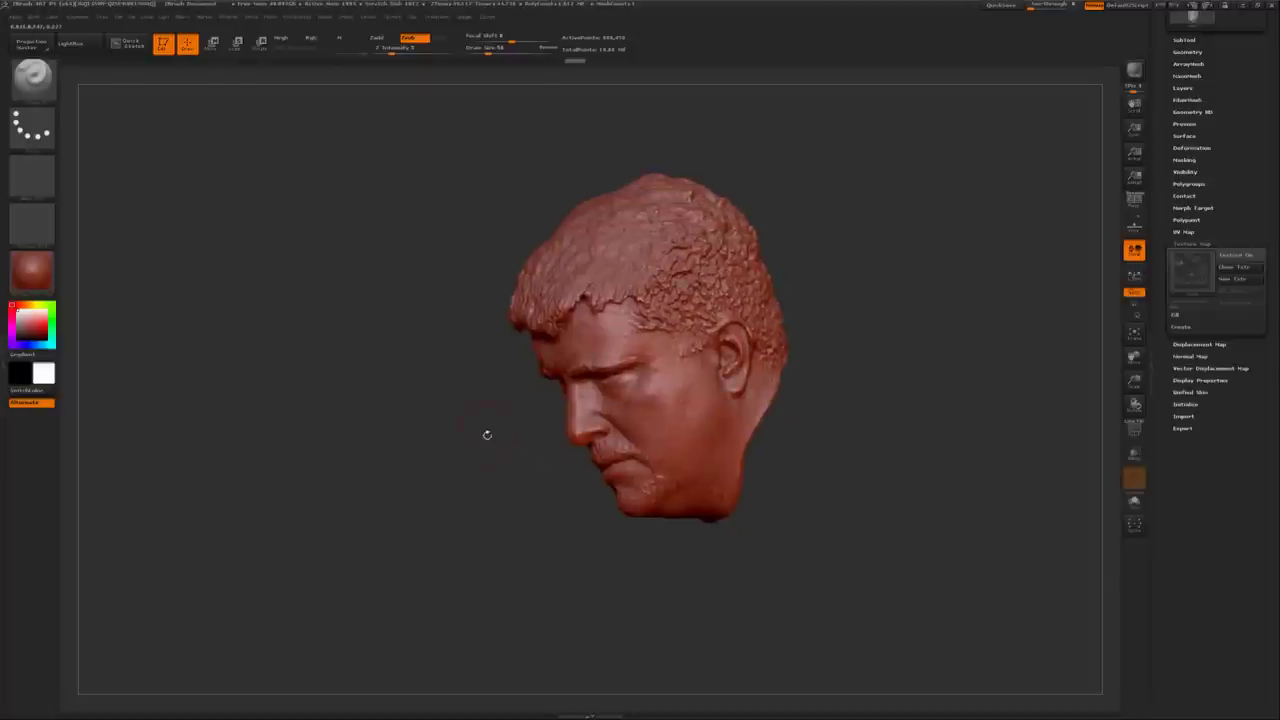
pyautogui.press('shift')
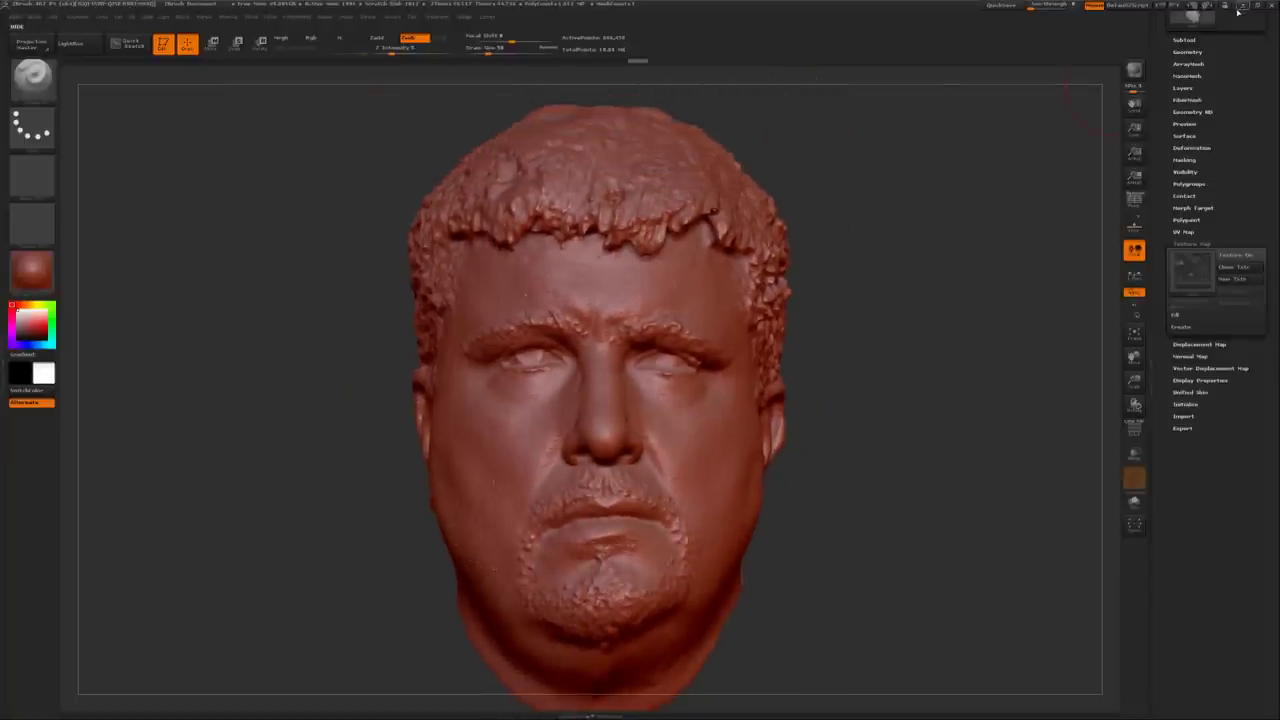
# Step: Switch to Chrome and bring up the Camera FV-5 page on Google Play
pyautogui.click(1239, 9)
pyautogui.moveTo(208, 709)
pyautogui.click(180, 661)
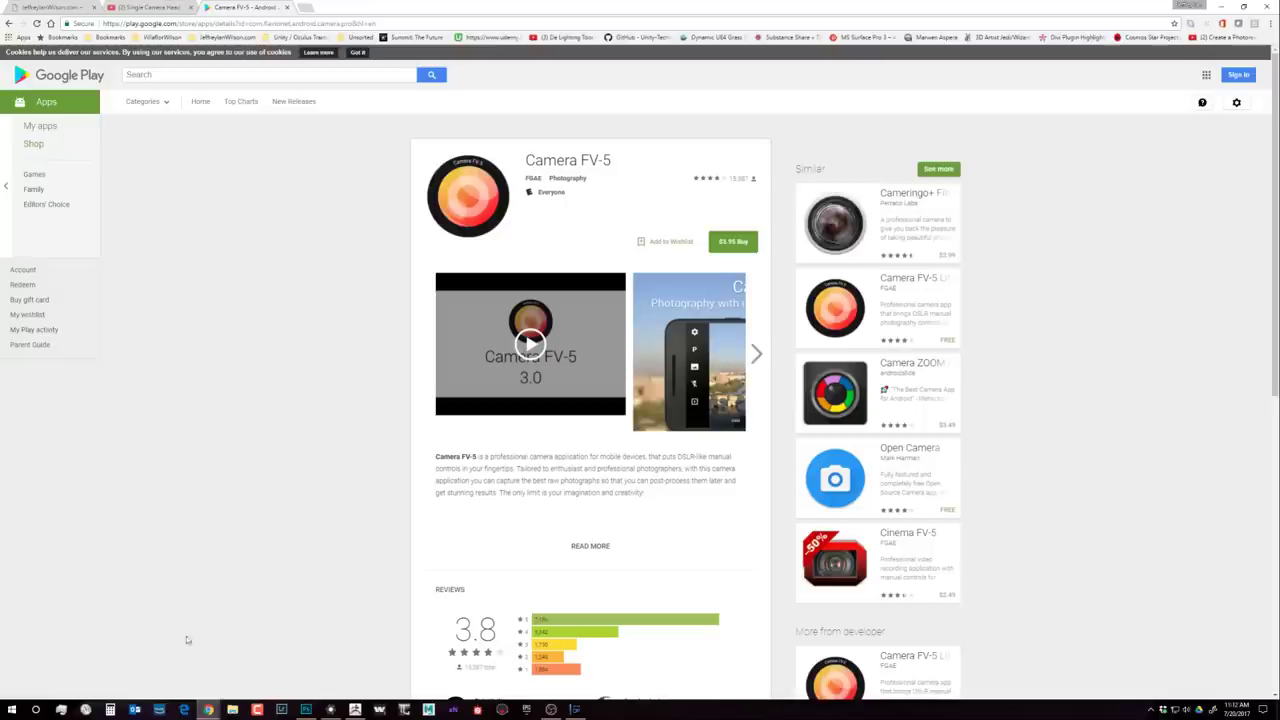
# Step: Open the russian3dscanner.com website in a new browser tab to show the Wrap3 page
pyautogui.click(306, 7)
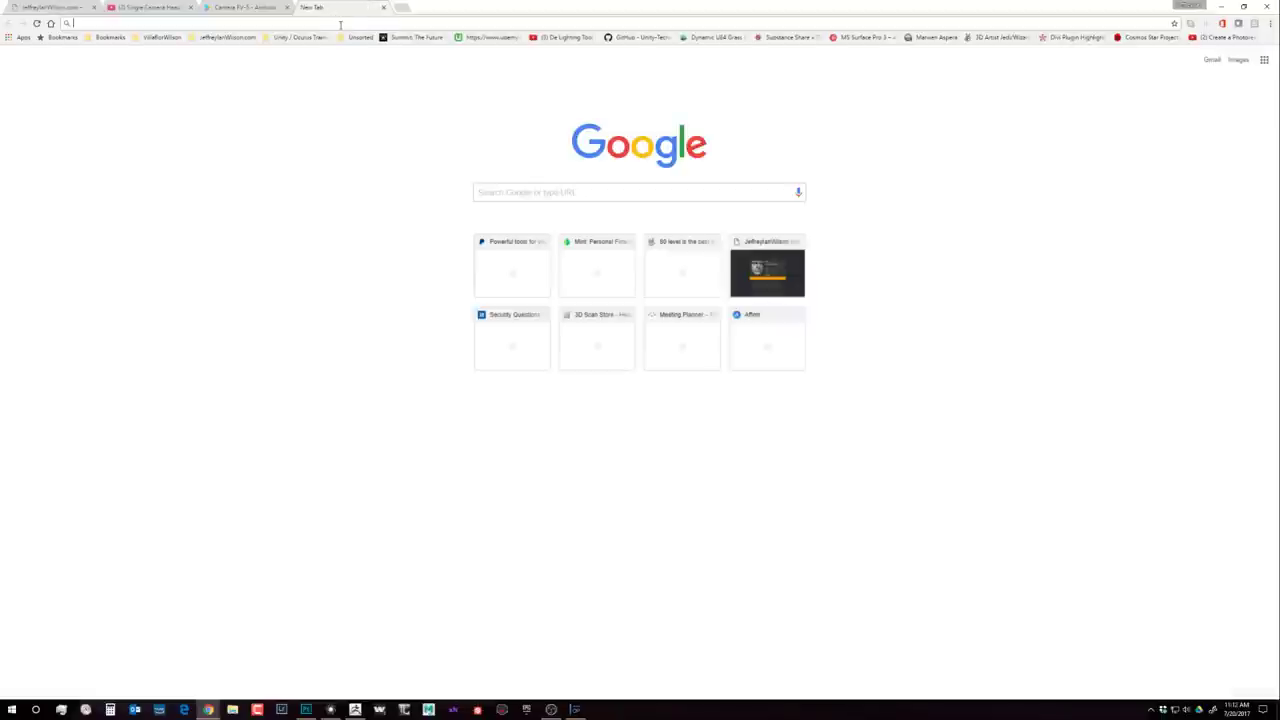
pyautogui.write('russian')
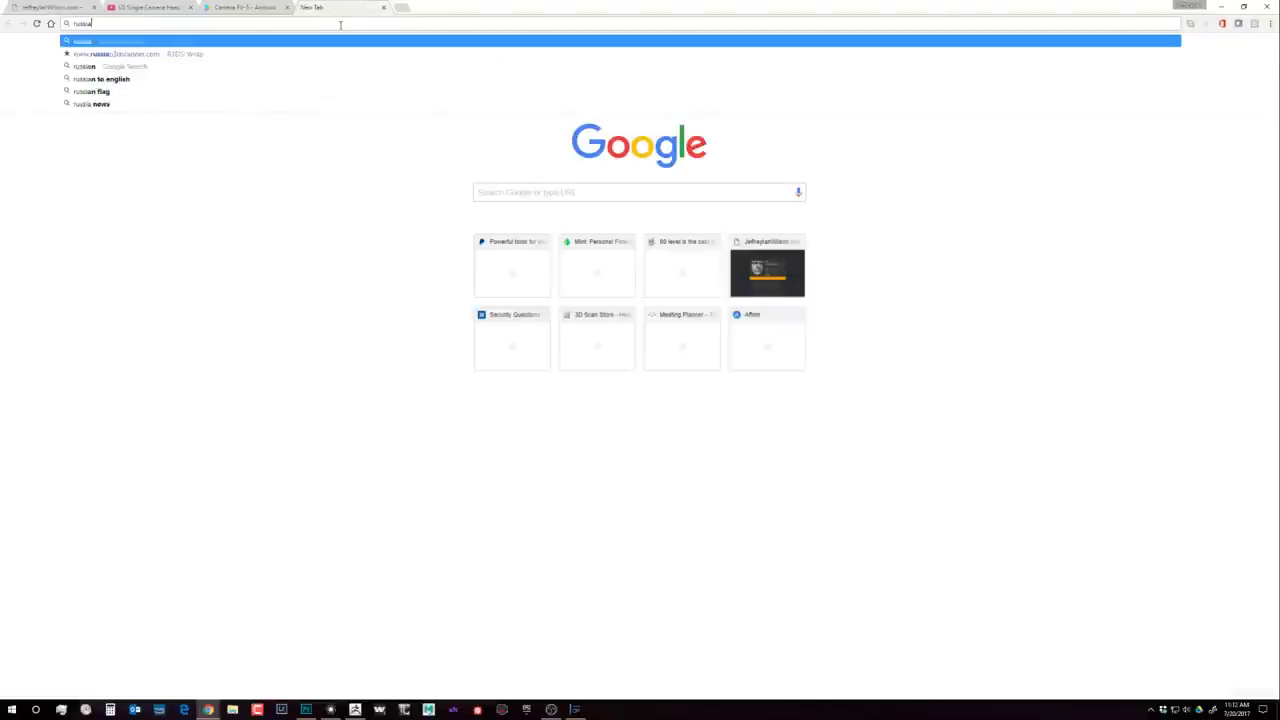
pyautogui.write('3d')
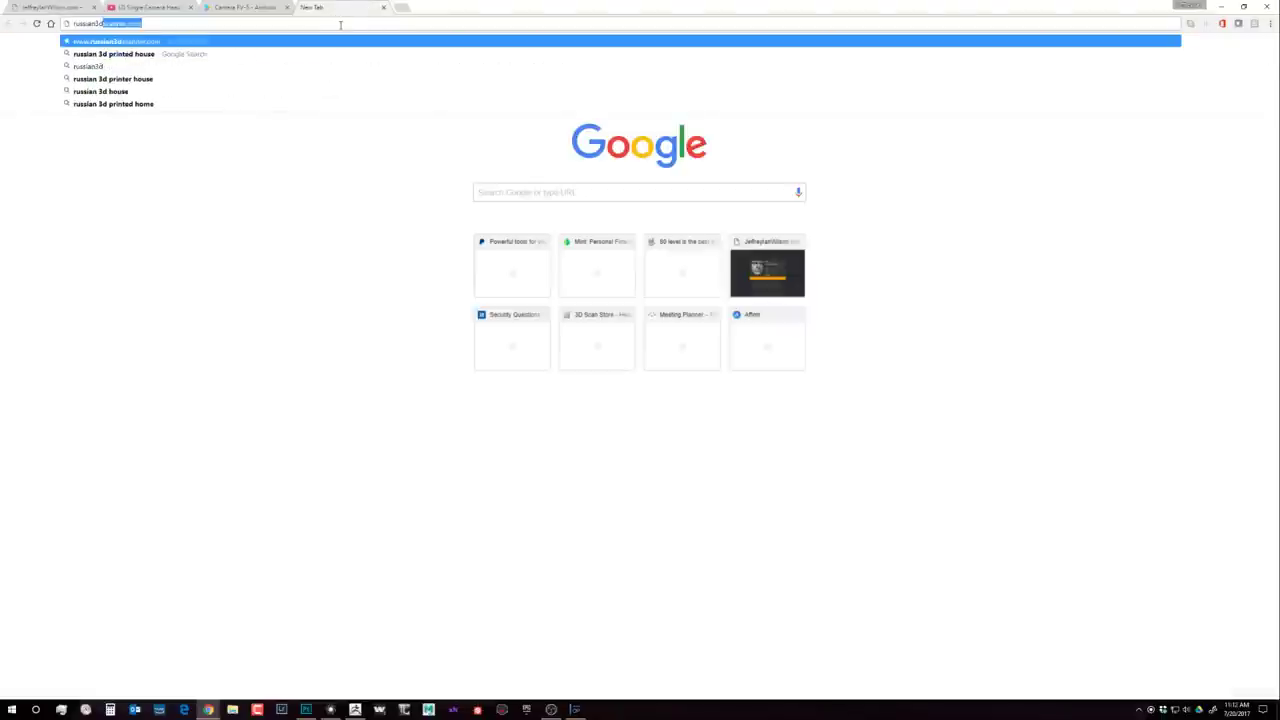
pyautogui.press('Return')
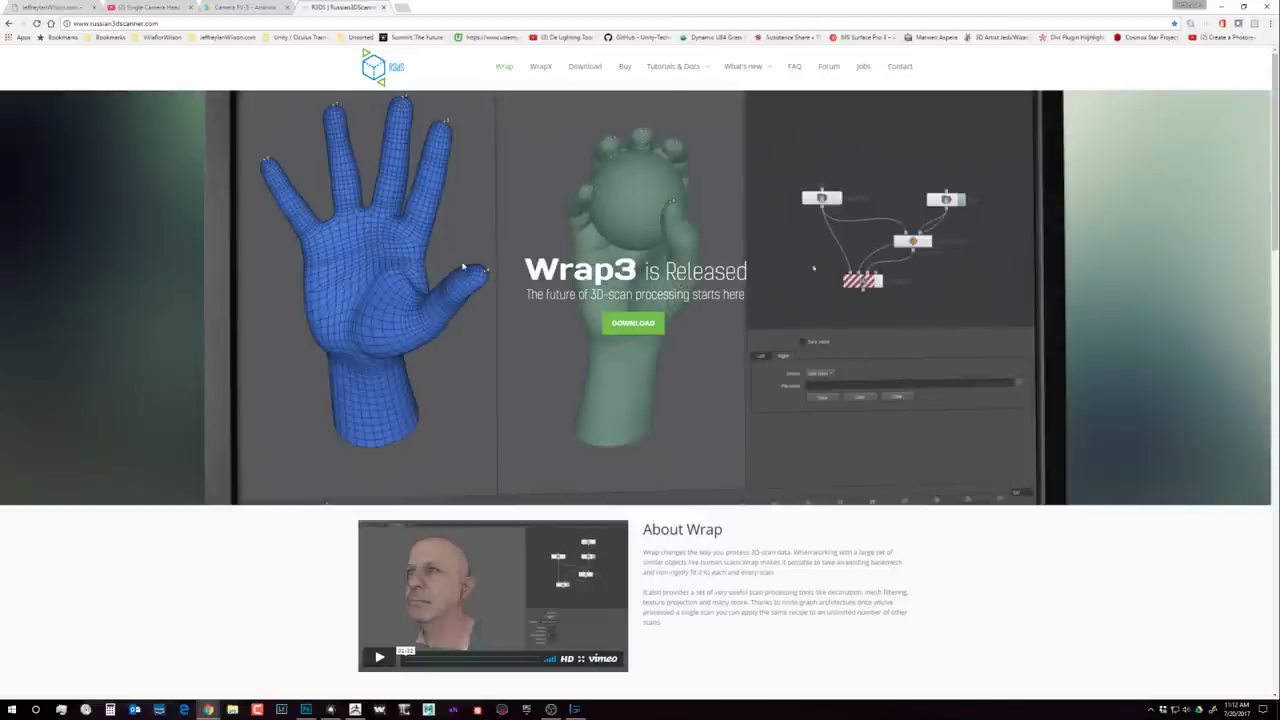
pyautogui.moveTo(364, 605)
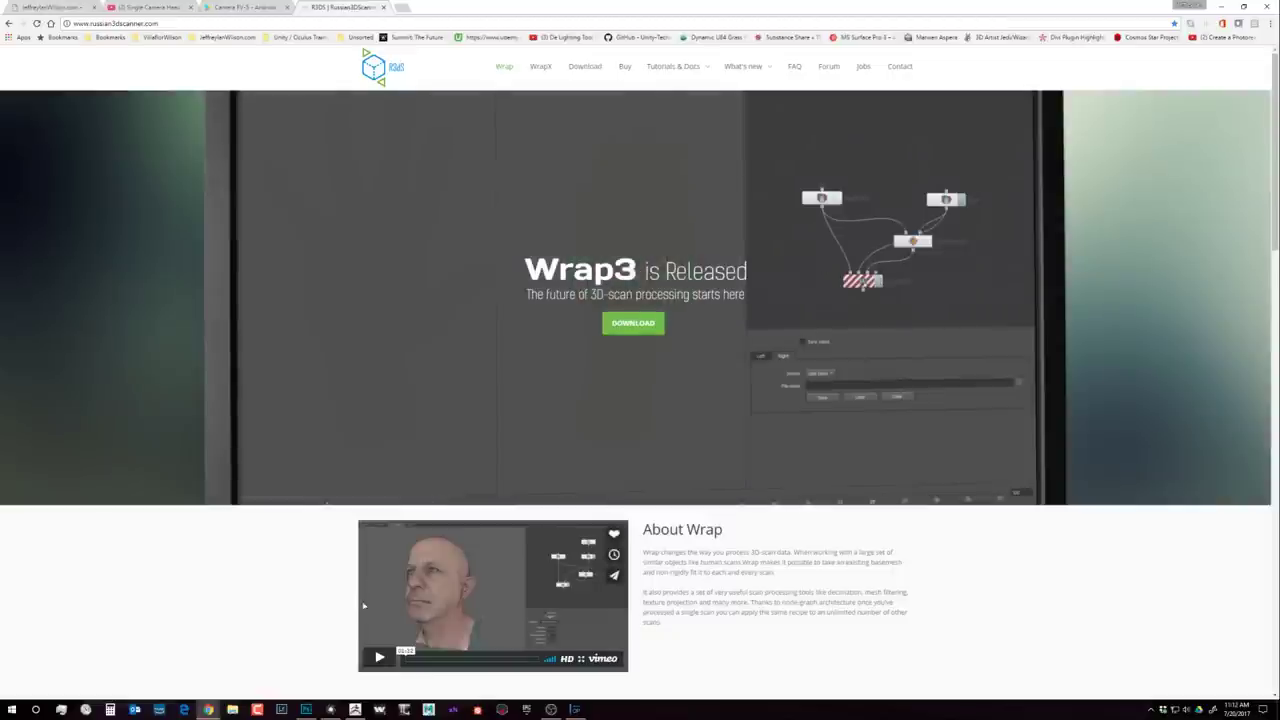
# Step: Minimize the browser and Photoshop windows, search the computer for "wrap" and launch Wrap3
pyautogui.click(1221, 6)
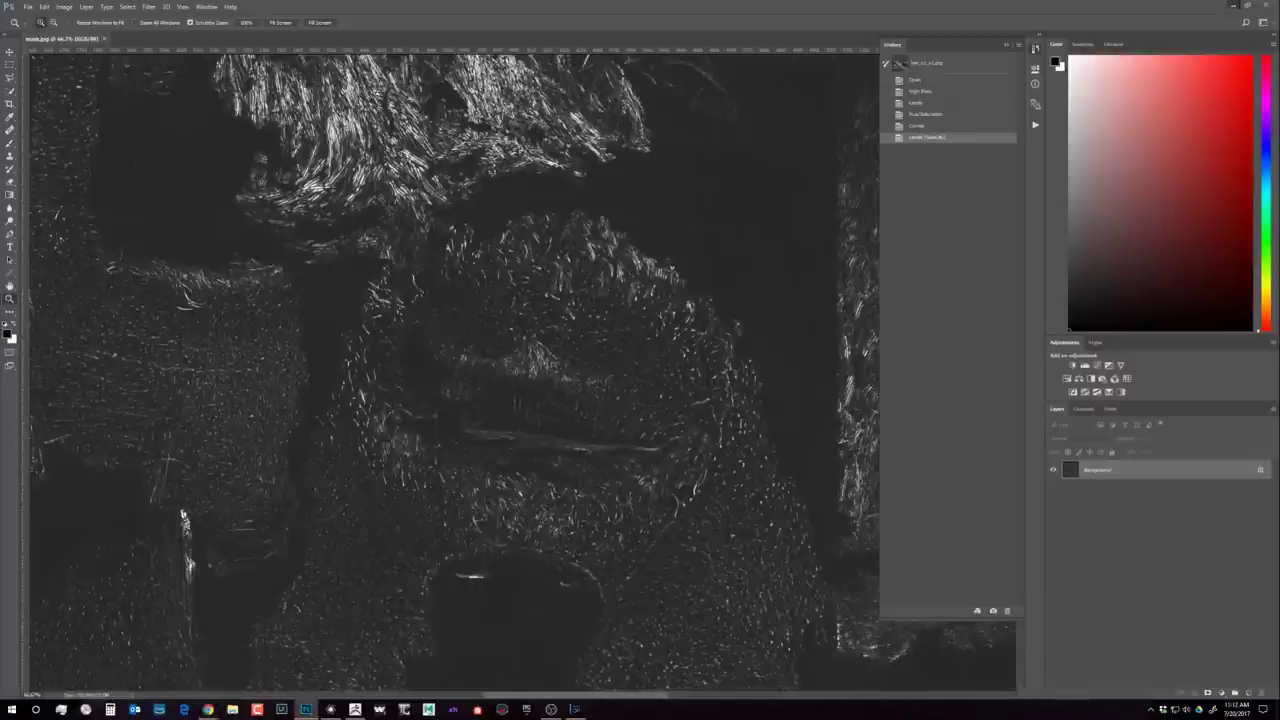
pyautogui.click(1233, 5)
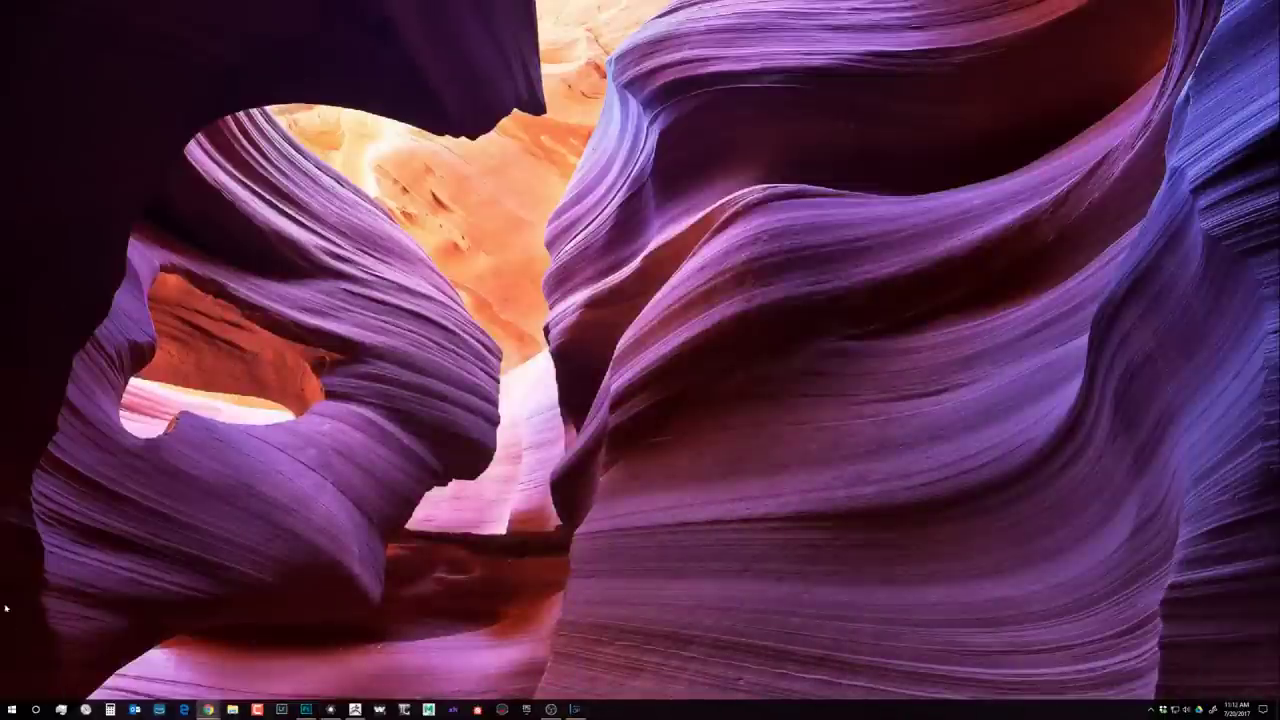
pyautogui.click(37, 708)
pyautogui.write('wrap')
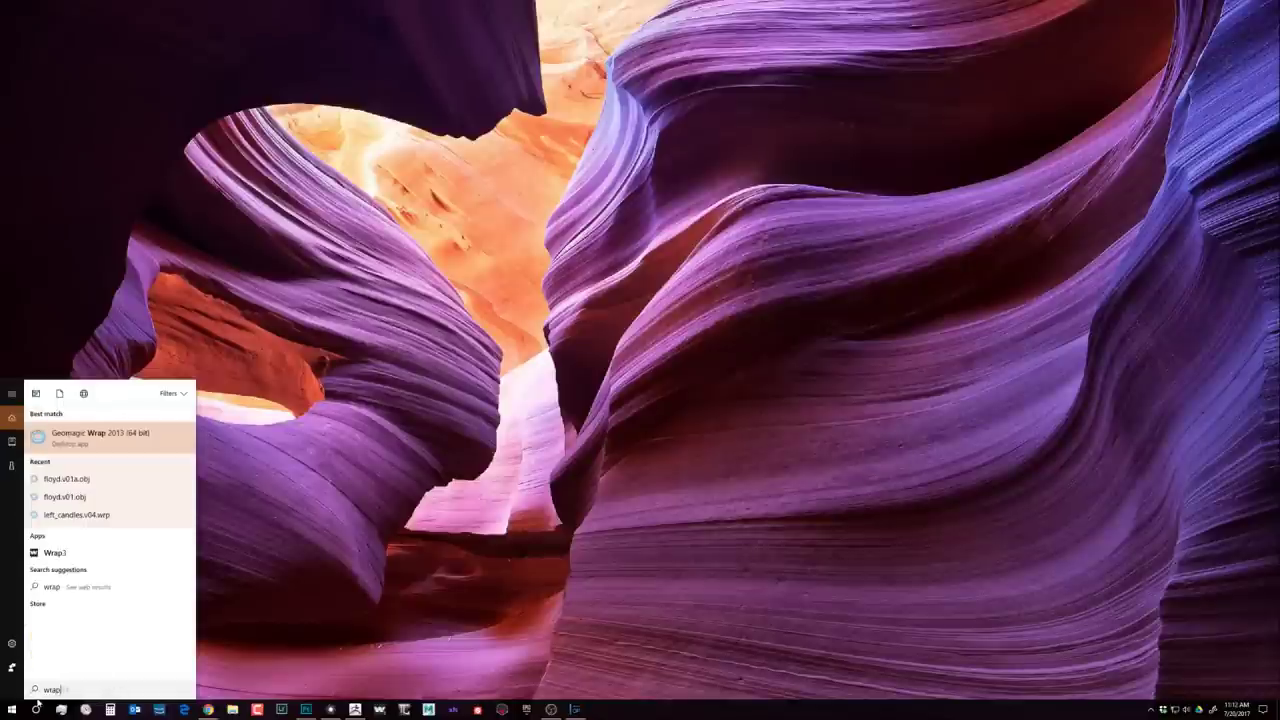
pyautogui.press('Return')
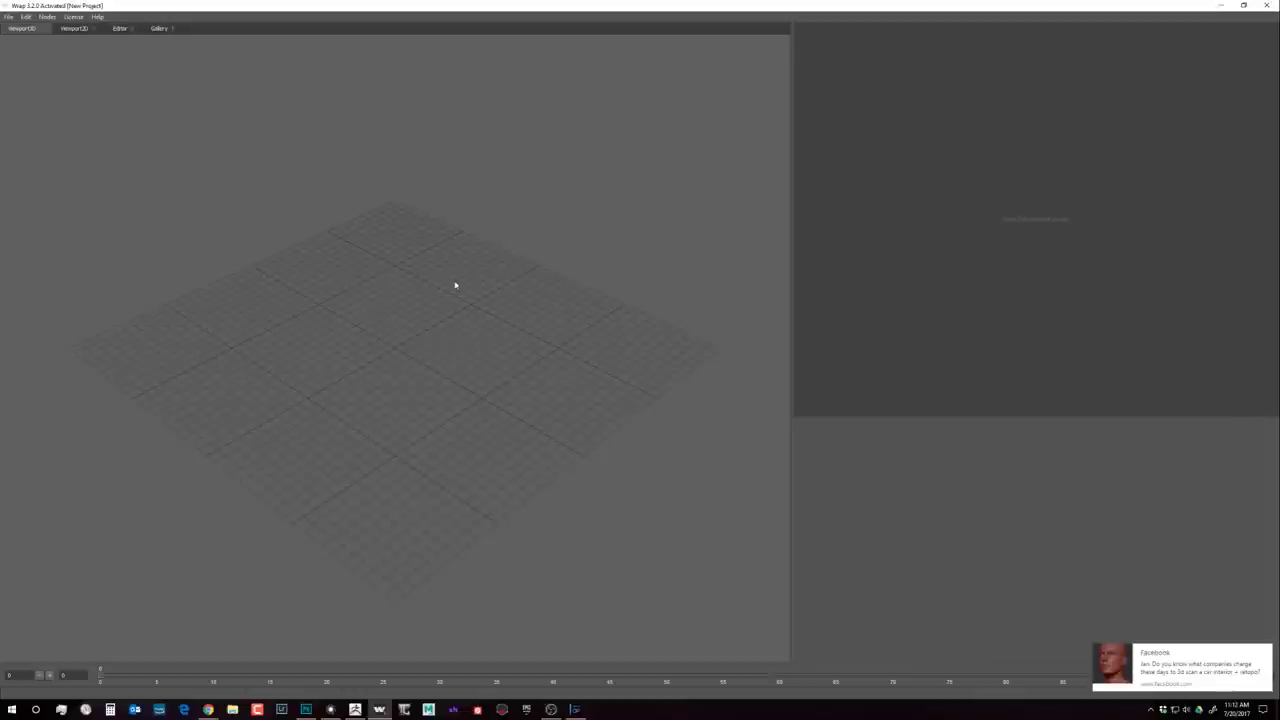
pyautogui.click(1265, 651)
pyautogui.click(87, 29)
pyautogui.click(131, 30)
pyautogui.click(28, 28)
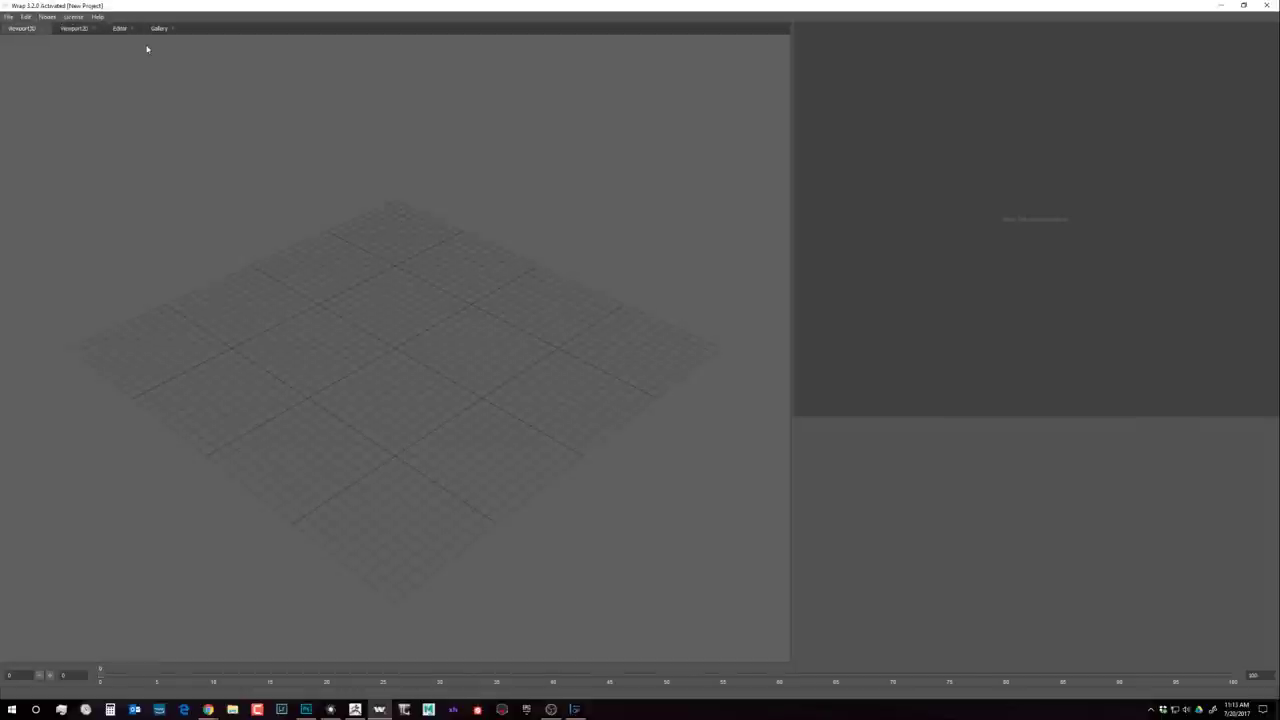
# Step: Add a geometry-loading node and load low.OBJ from the 03 - Scan Cleanup tutorial folder on the E: drive
pyautogui.rightClick(964, 88)
pyautogui.moveTo(1000, 104)
pyautogui.click(1052, 112)
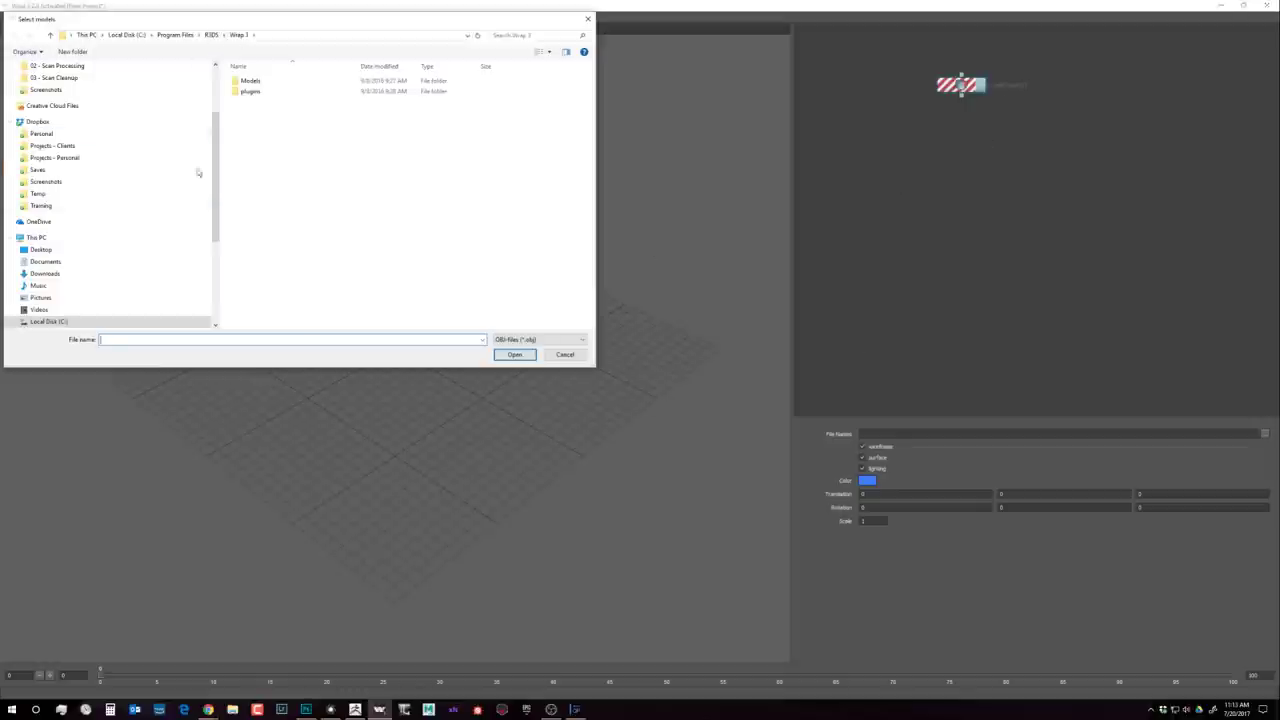
pyautogui.scroll(-2, 183, 244)
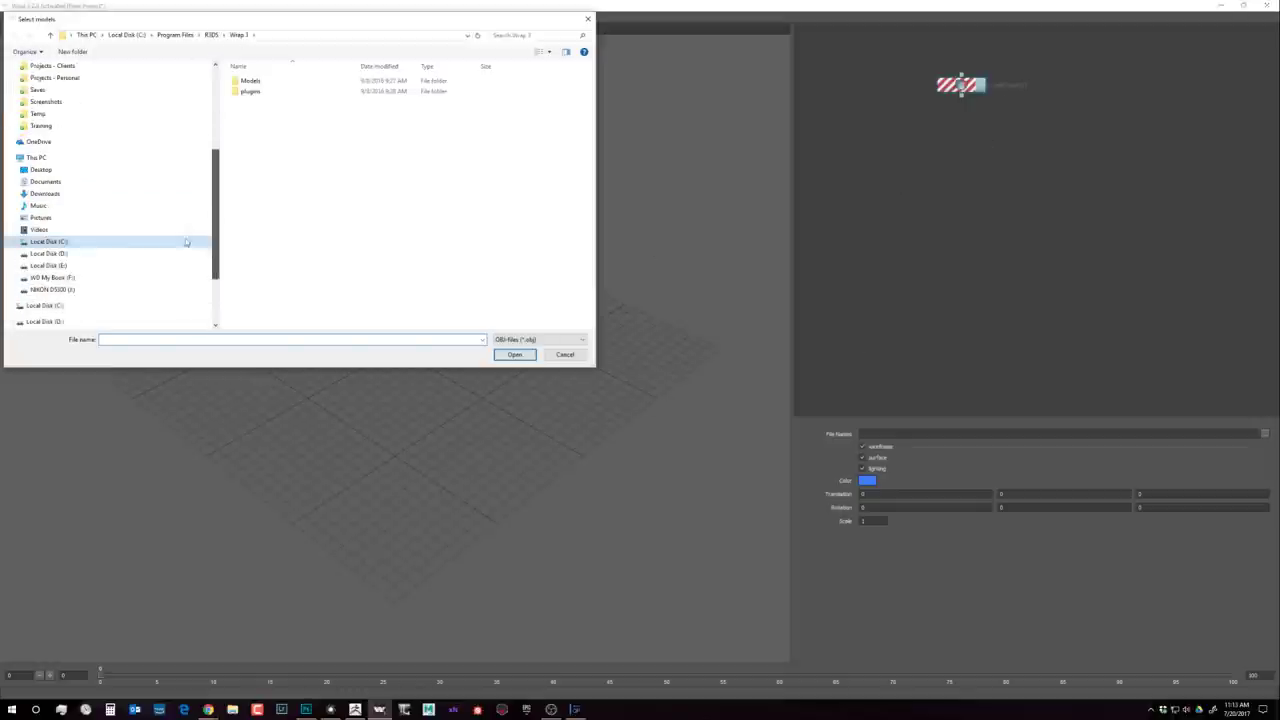
pyautogui.click(50, 265)
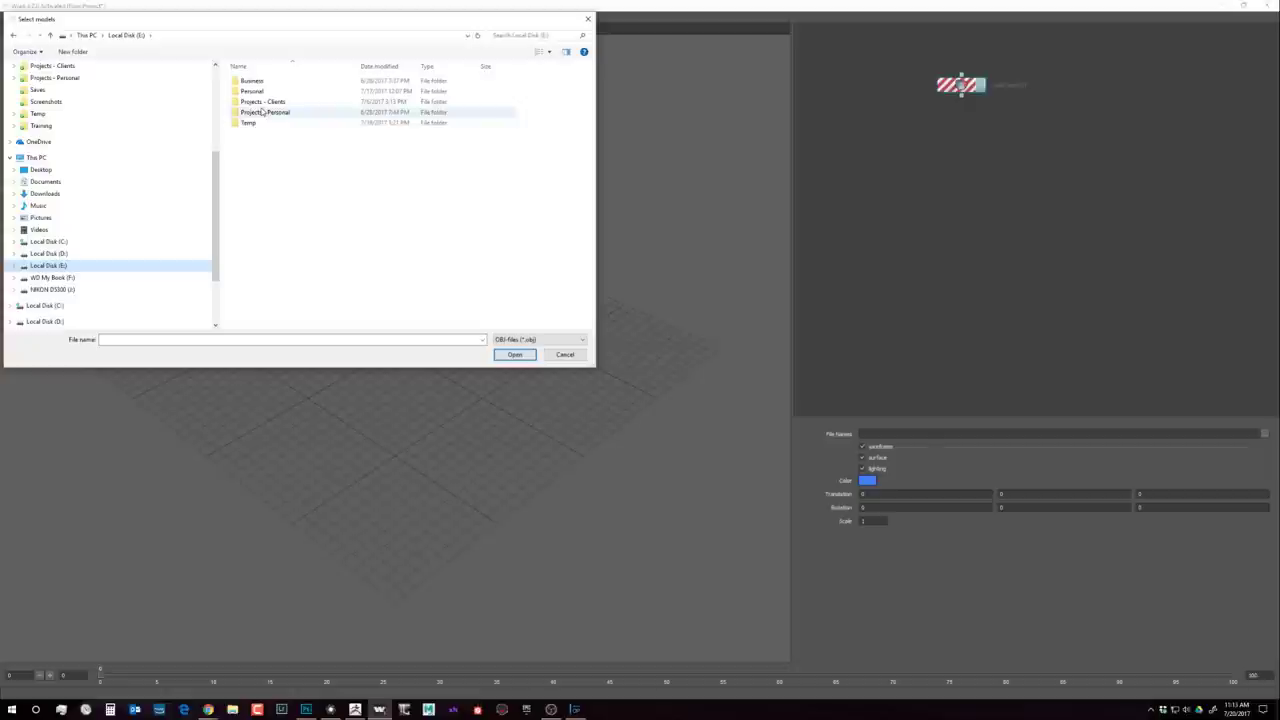
pyautogui.doubleClick(262, 112)
pyautogui.doubleClick(257, 88)
pyautogui.click(270, 113)
pyautogui.doubleClick(270, 113)
pyautogui.click(376, 92)
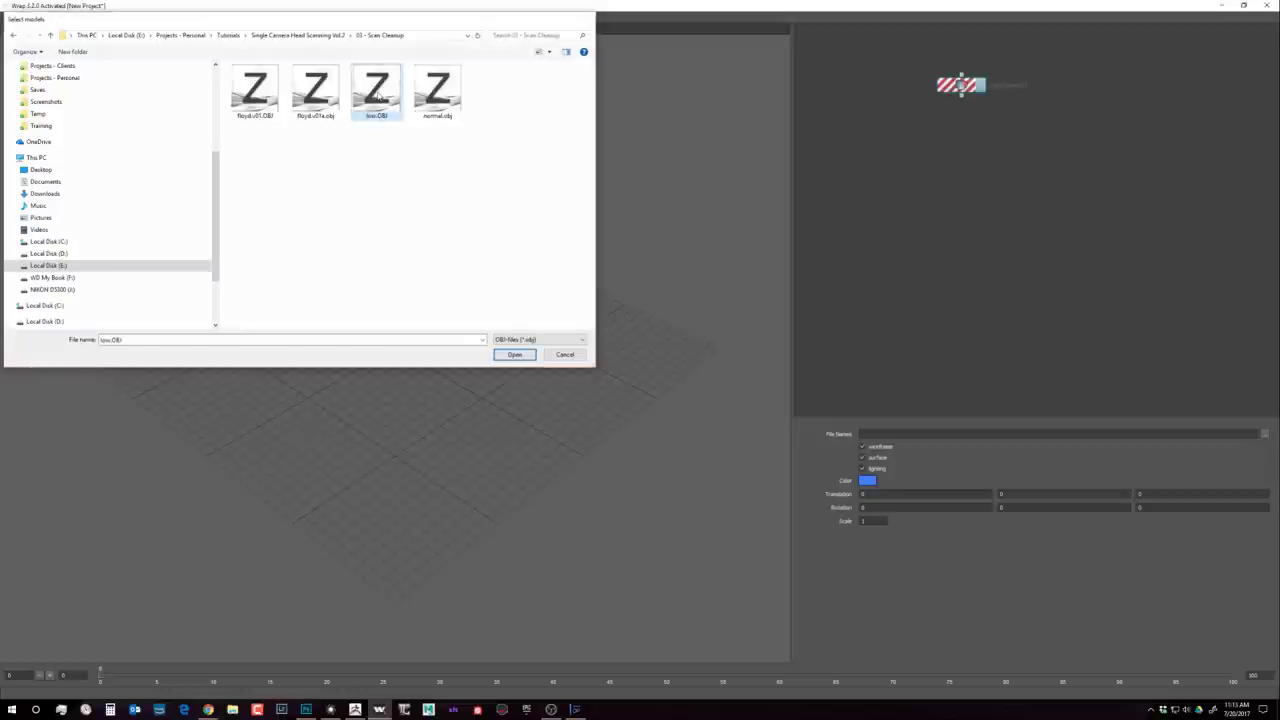
pyautogui.doubleClick(376, 92)
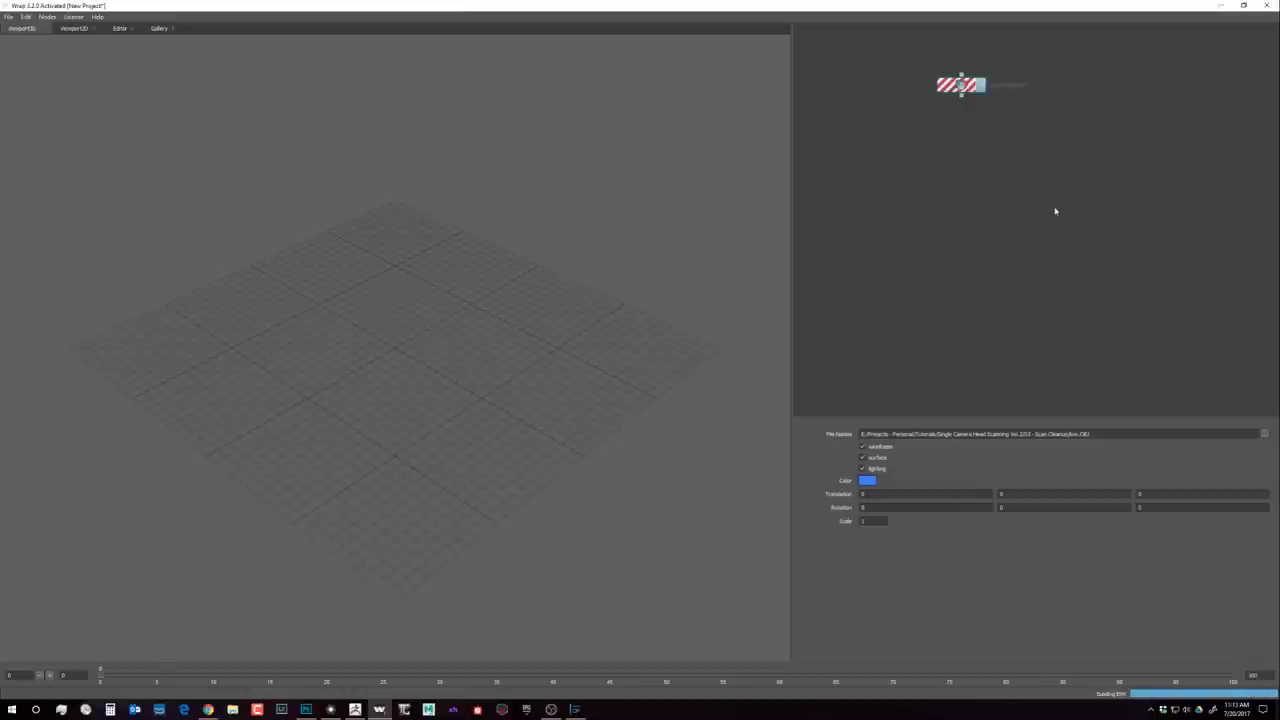
# Step: Add the Head basemesh from the gallery to the project and view it together with the scan
pyautogui.click(160, 28)
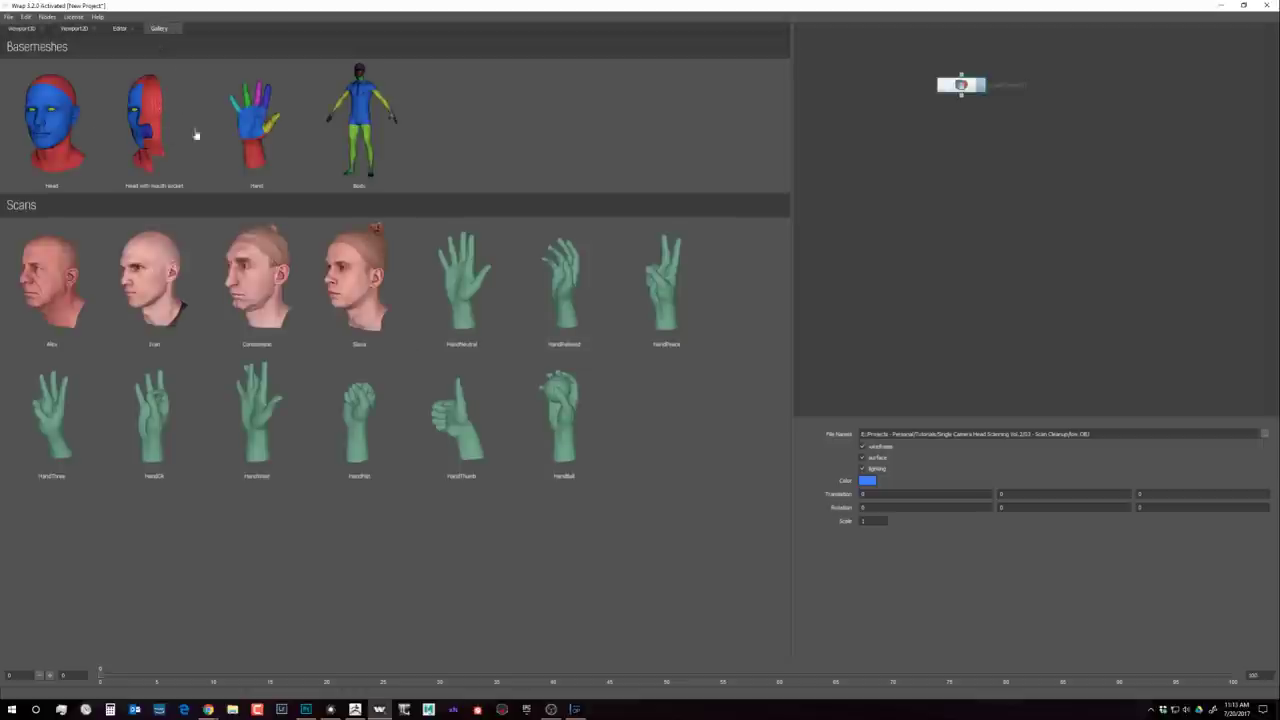
pyautogui.doubleClick(77, 121)
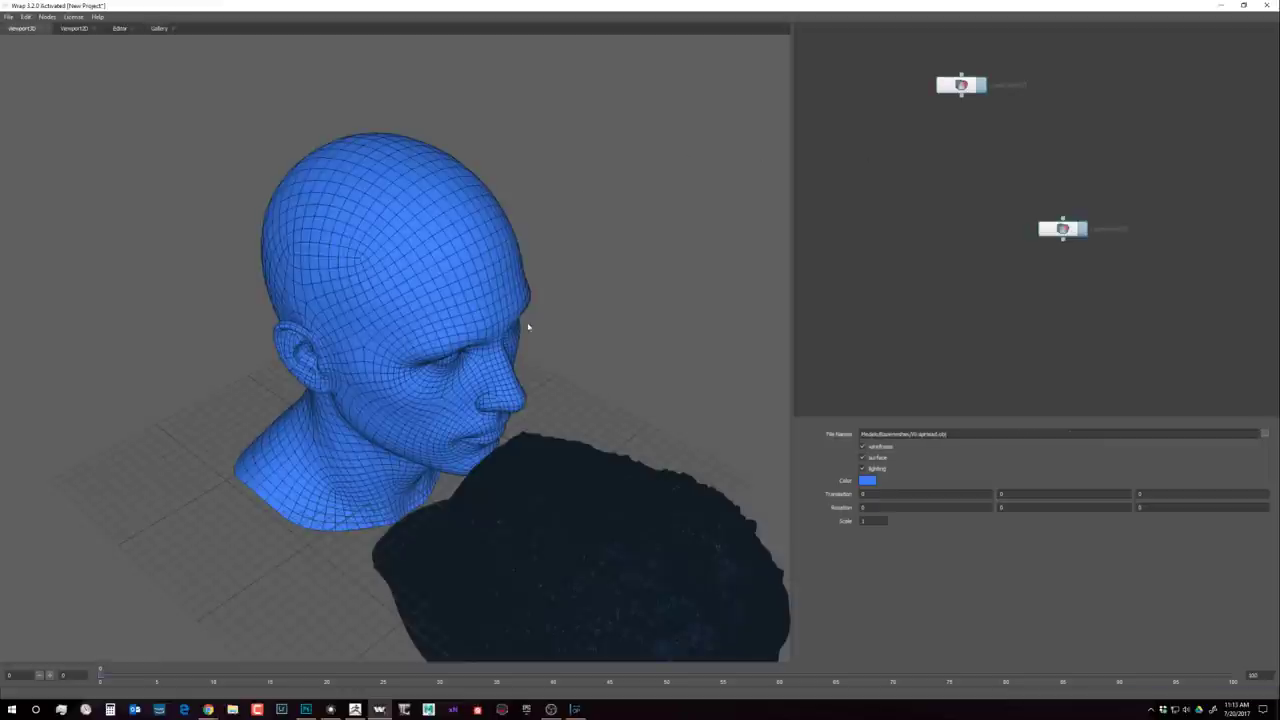
pyautogui.click(594, 328)
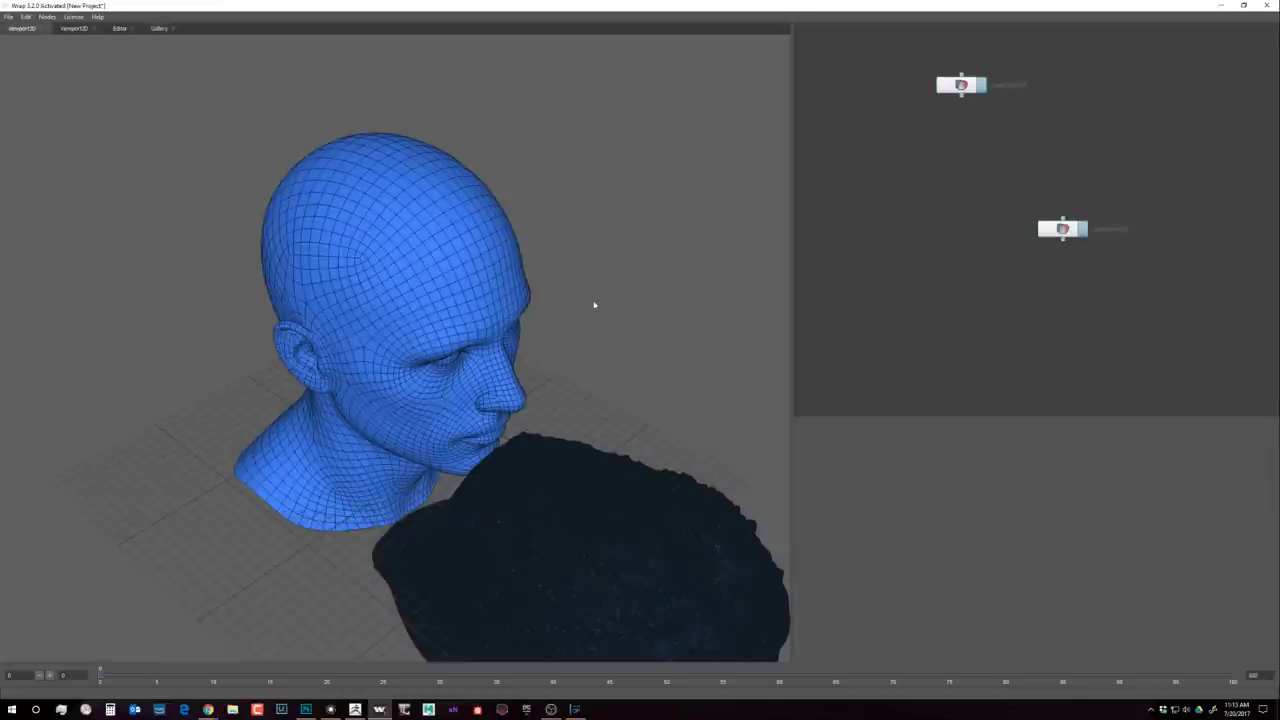
pyautogui.moveTo(594, 305); pyautogui.dragTo(558, 237)
# Step: Turn off the wireframe on the scan geometry and change its display color to red
pyautogui.click(558, 237)
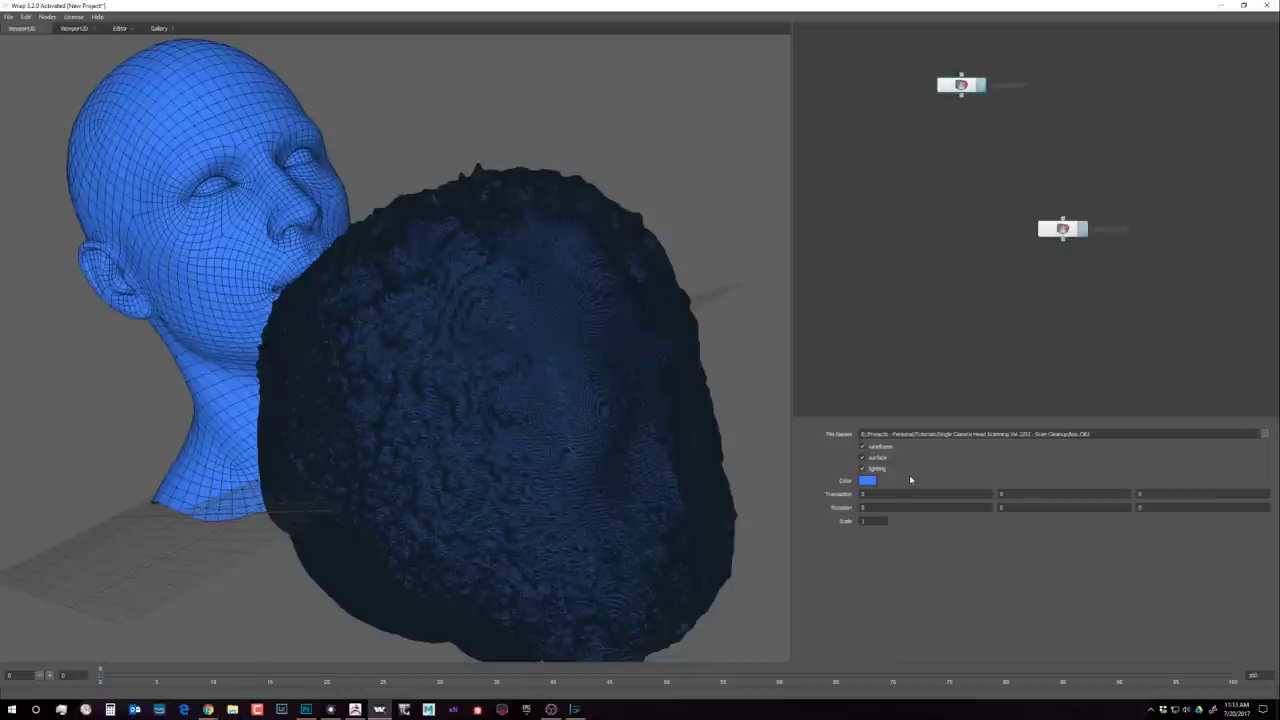
pyautogui.click(862, 446)
pyautogui.moveTo(534, 314); pyautogui.dragTo(820, 309)
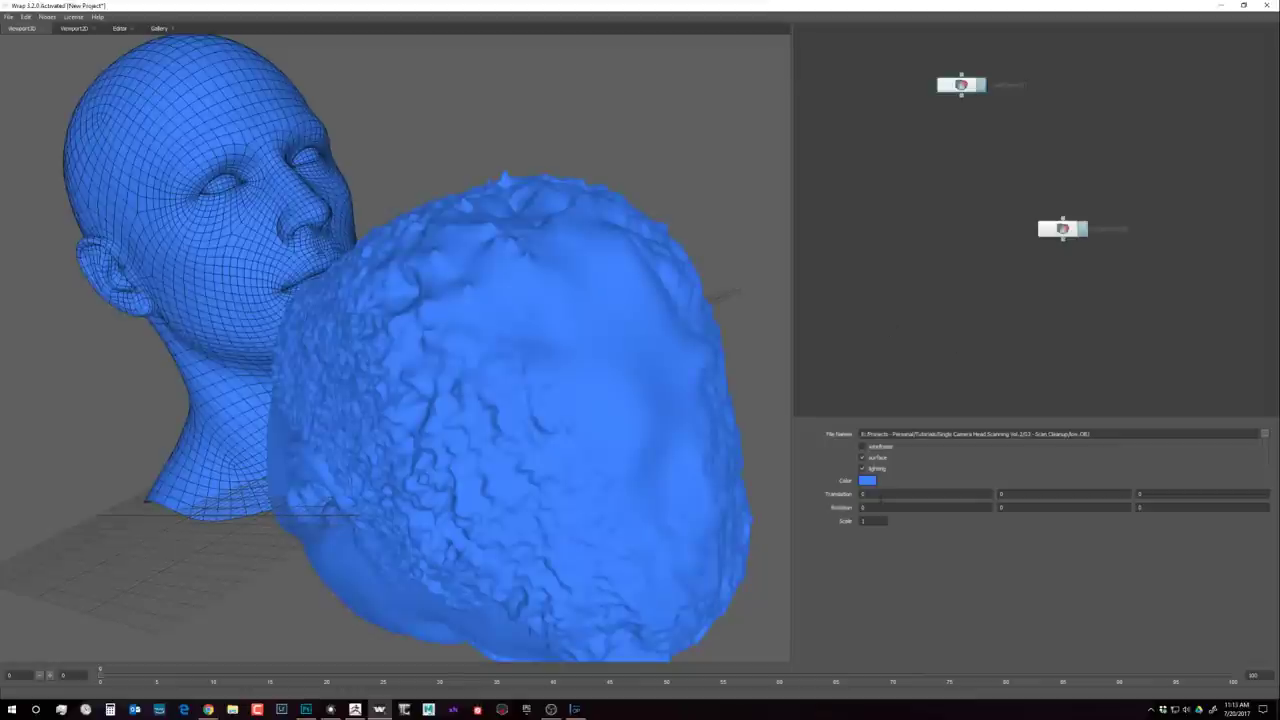
pyautogui.click(700, 420)
pyautogui.moveTo(520, 366); pyautogui.dragTo(676, 320)
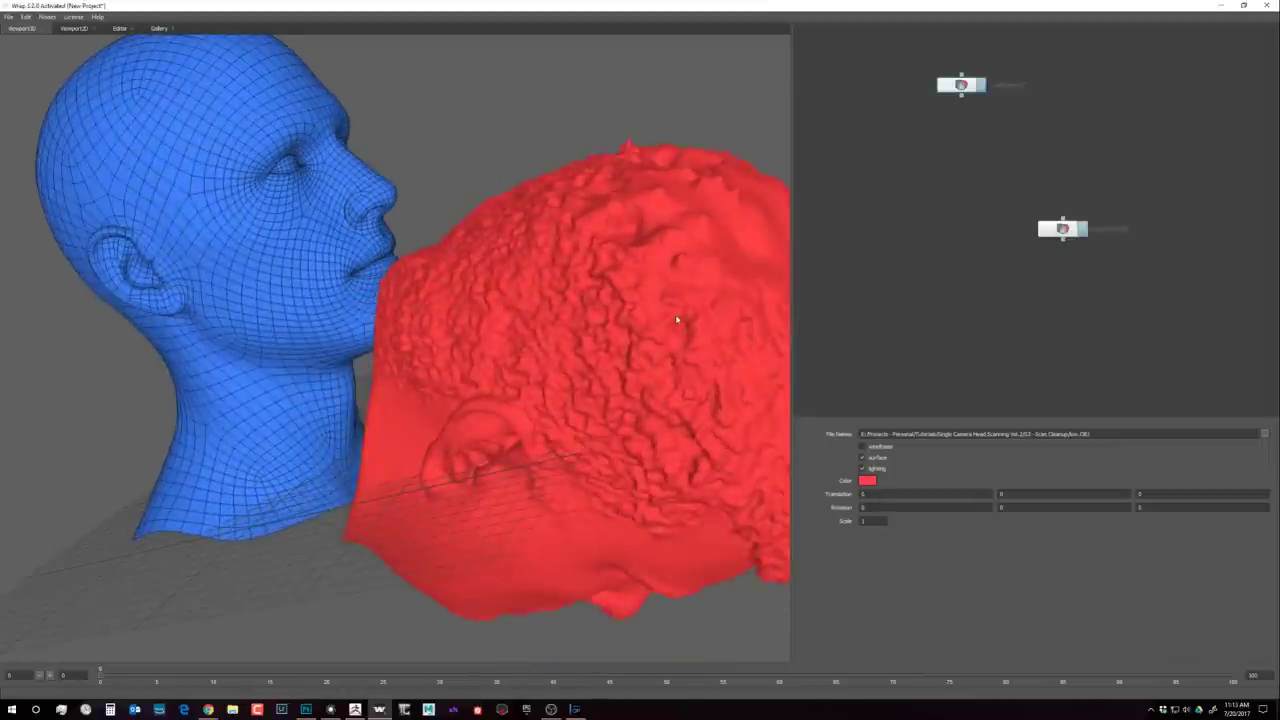
pyautogui.moveTo(676, 319); pyautogui.dragTo(665, 223)
# Step: Place the basemesh node beside the scan node and add a RigidAlignment node below them
pyautogui.moveTo(1062, 230); pyautogui.dragTo(1034, 88)
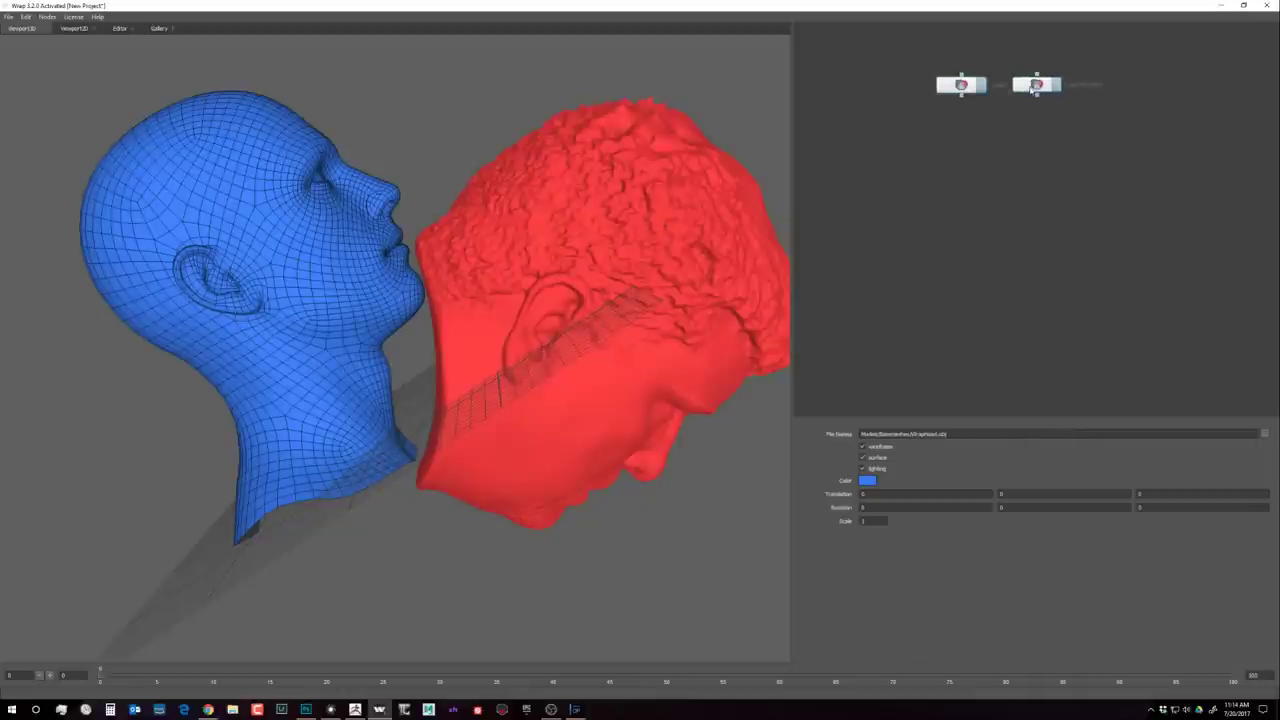
pyautogui.moveTo(560, 300); pyautogui.dragTo(617, 337)
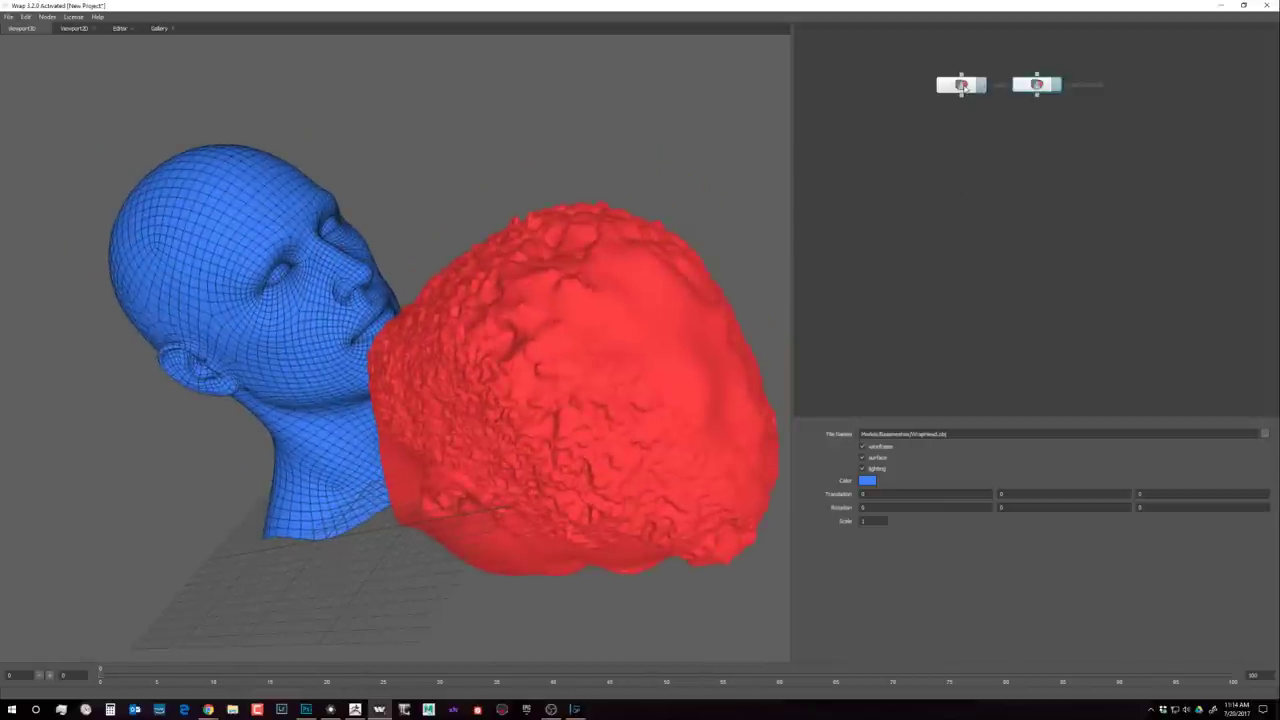
pyautogui.rightClick(1018, 133)
pyautogui.moveTo(1042, 189)
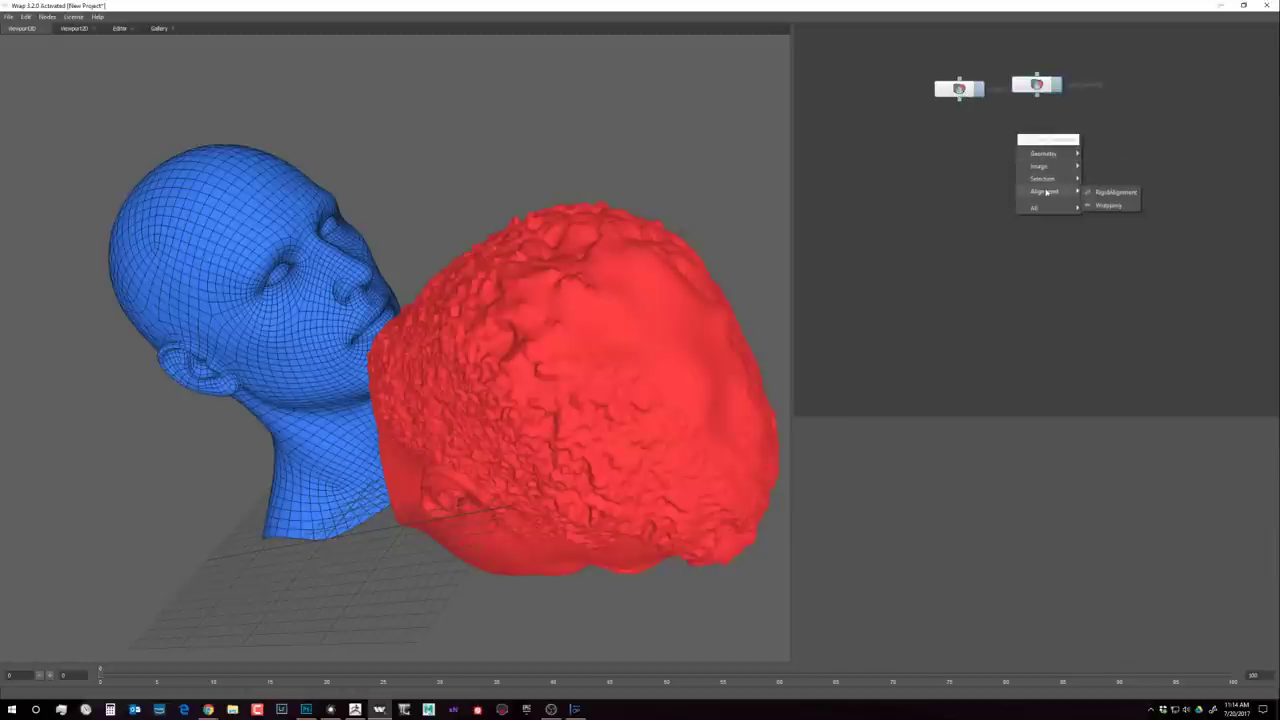
pyautogui.click(1102, 189)
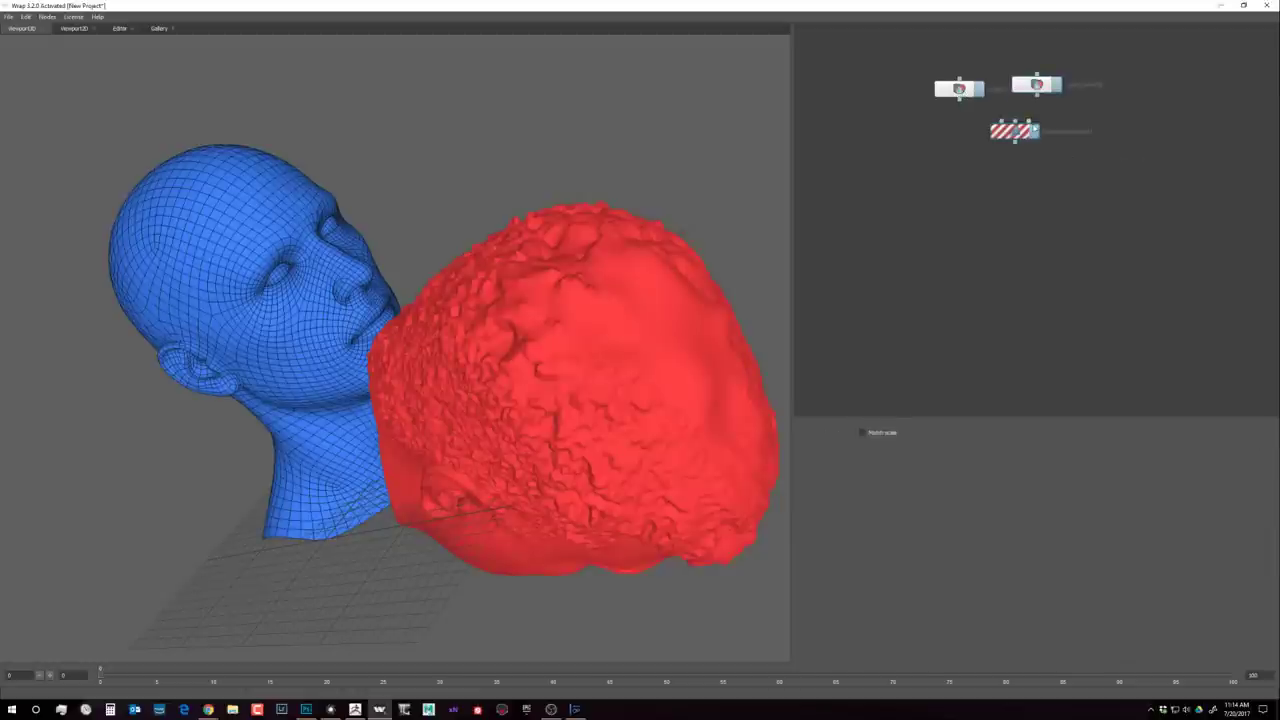
# Step: Connect the basemesh to the RigidAlignment node's first input and the scan to its second, spreading the geometry nodes apart
pyautogui.moveTo(1000, 121); pyautogui.dragTo(996, 133)
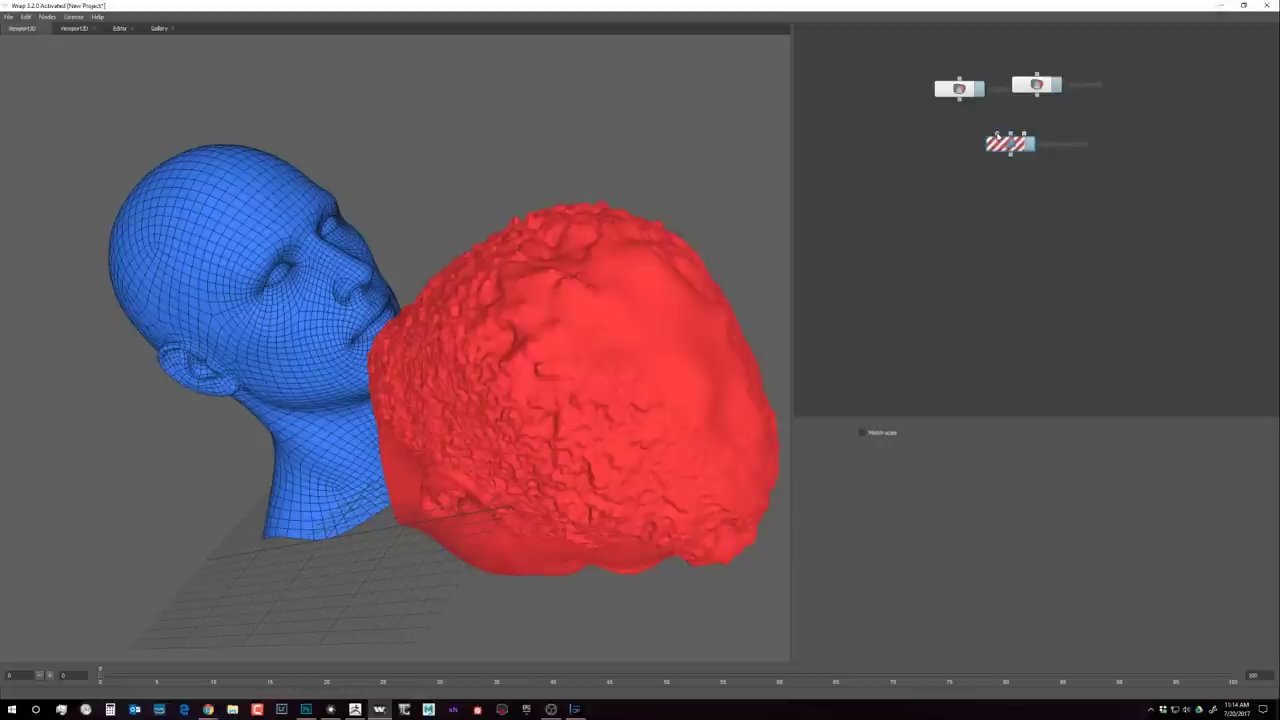
pyautogui.moveTo(997, 134); pyautogui.dragTo(1036, 97)
pyautogui.moveTo(960, 102); pyautogui.dragTo(1012, 136)
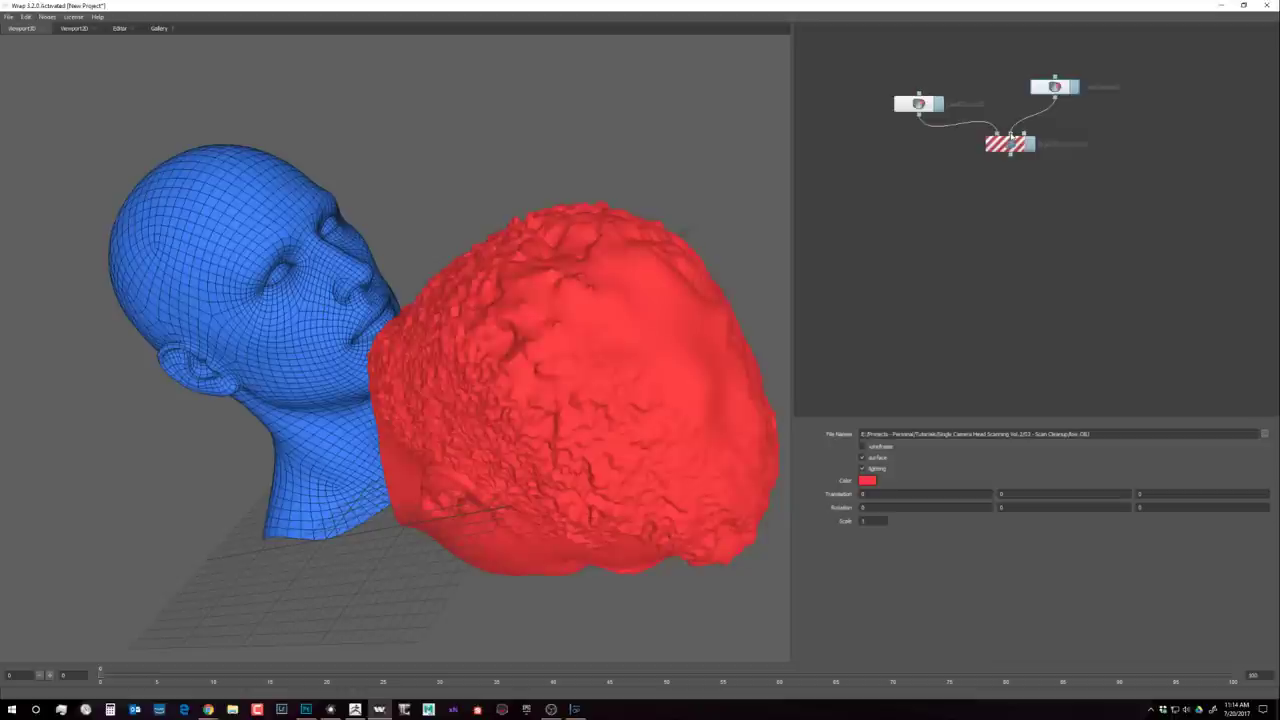
# Step: Test deleting the red scan's geometry node from the graph and undo the deletion
pyautogui.click(1040, 112)
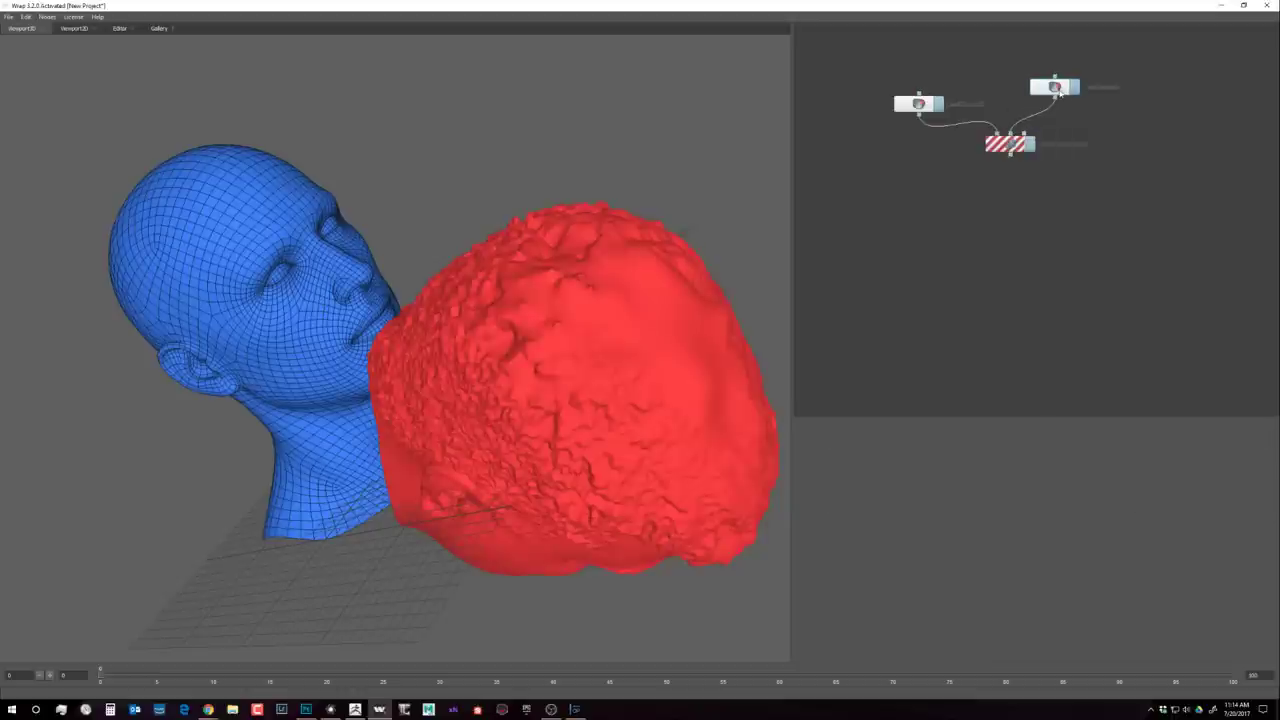
pyautogui.click(1057, 88)
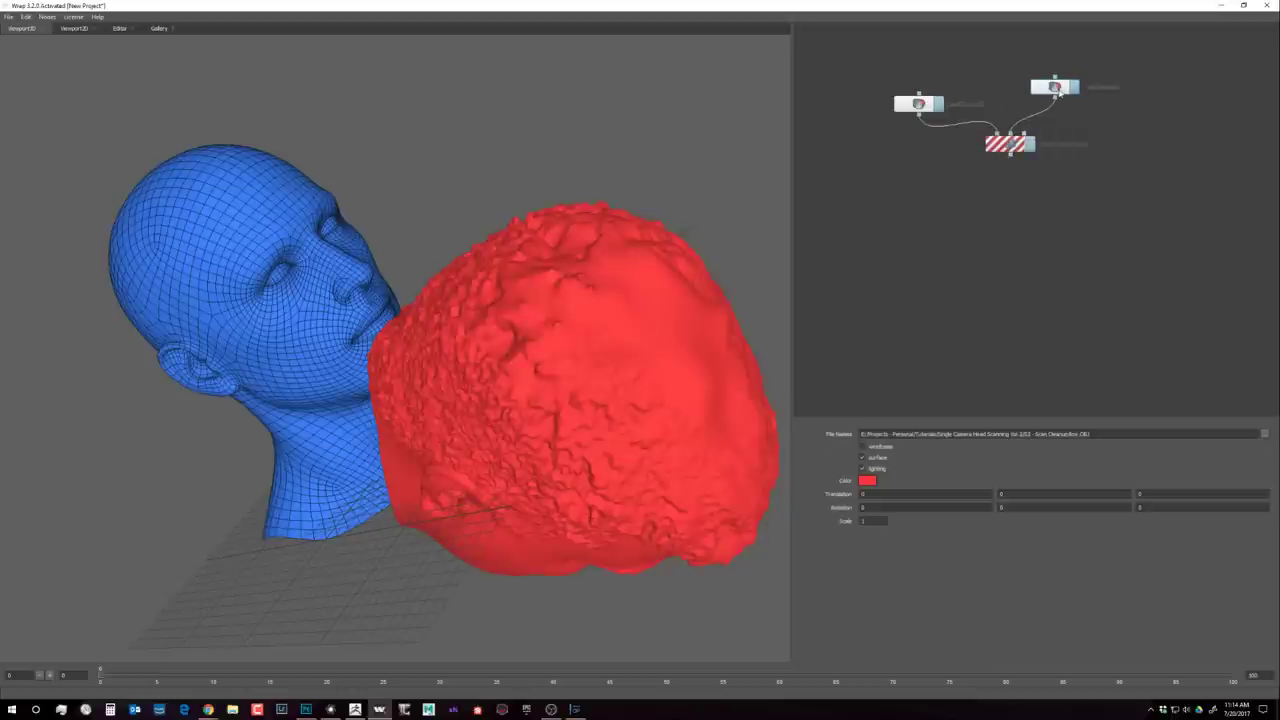
pyautogui.press('Delete')
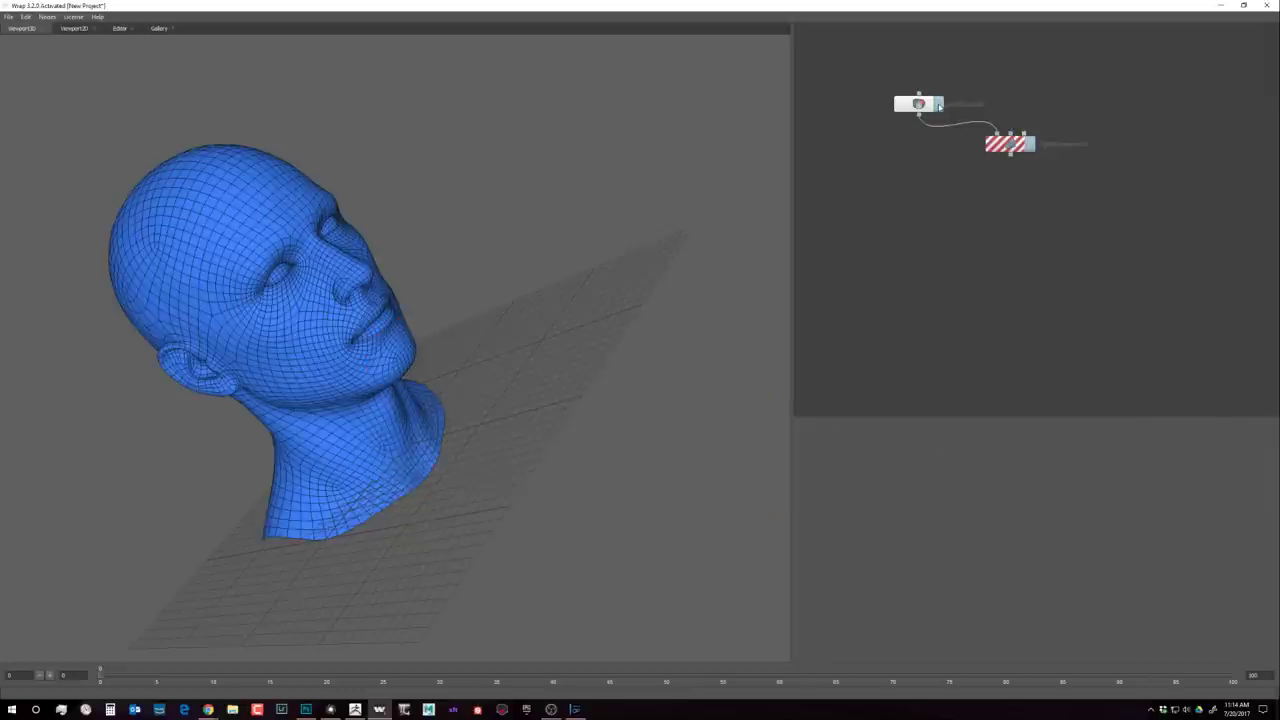
pyautogui.hotkey('ctrl', 'z')
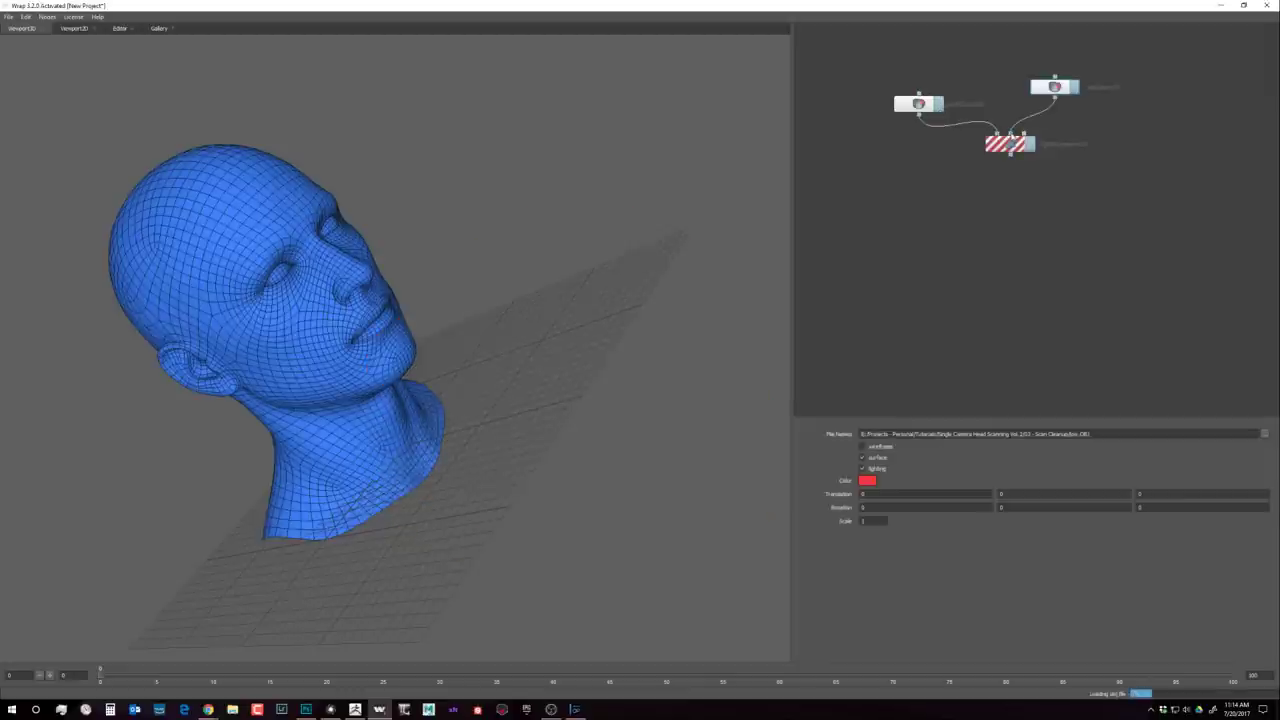